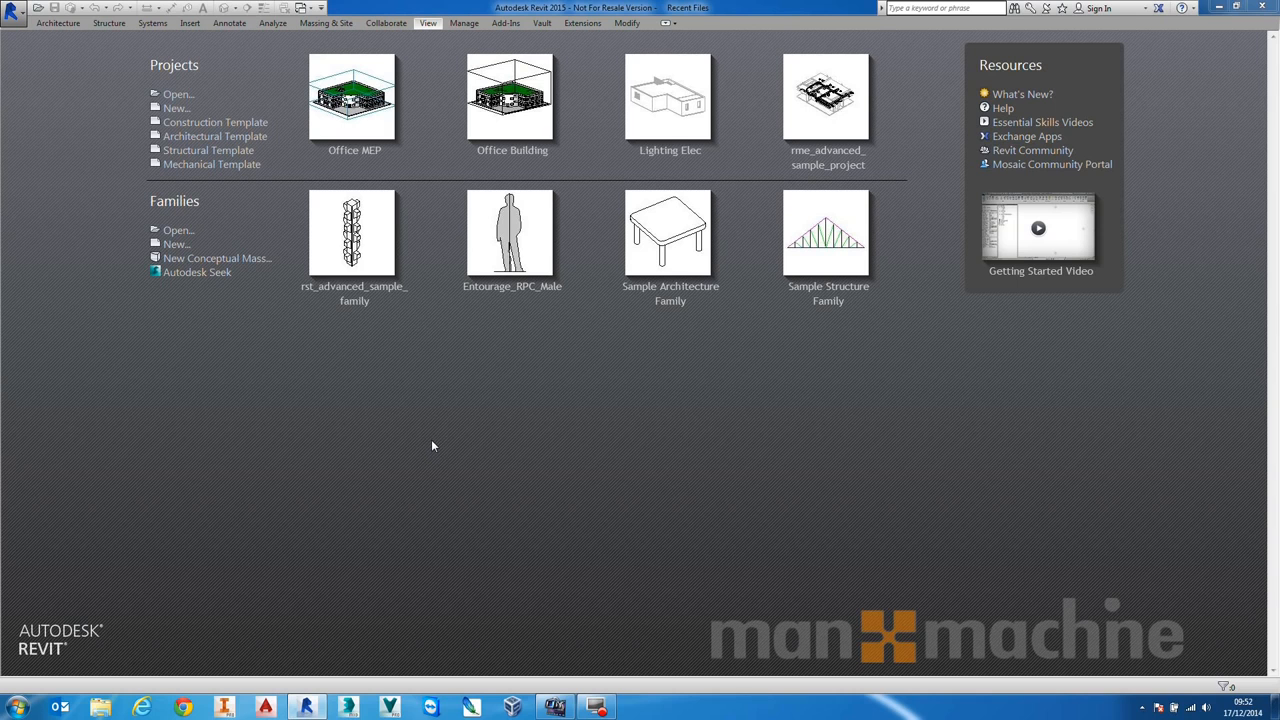
- Open the recent Office MEP project and orbit its 3D Co-ordination view to show the building's front
left_click(349, 121)
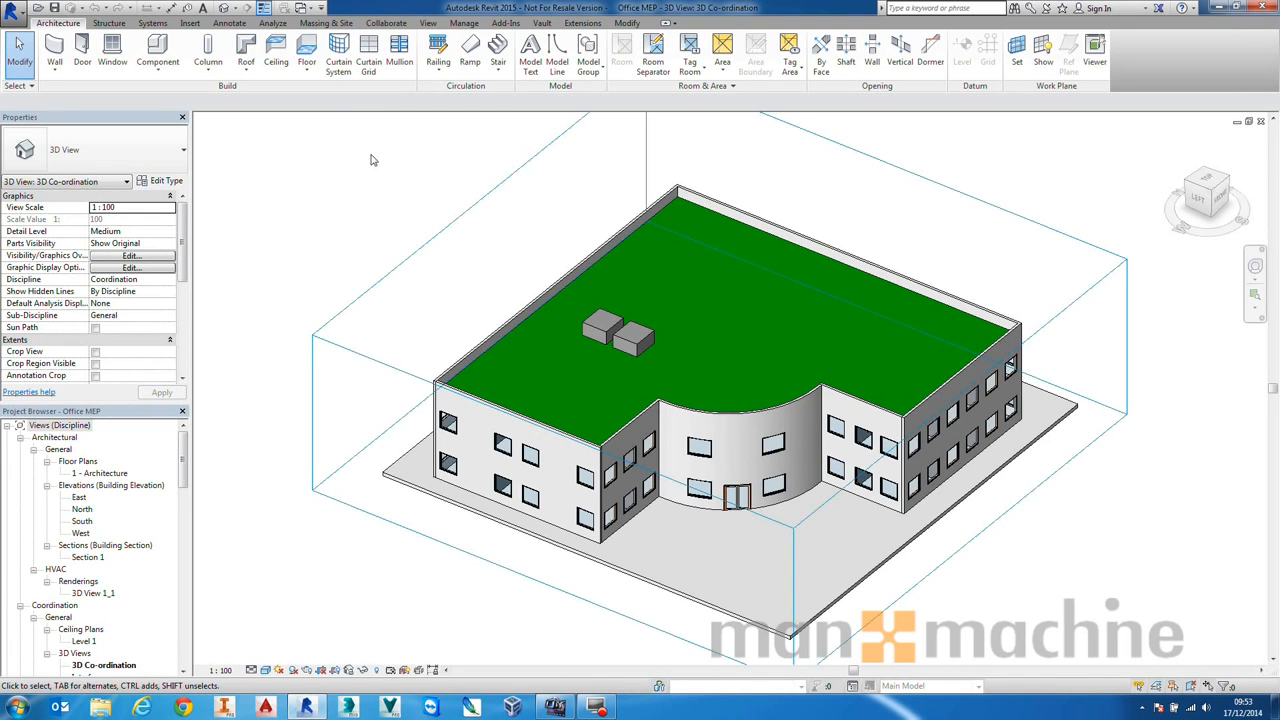
middle_click_drag(405, 294, 325, 194, "shift")
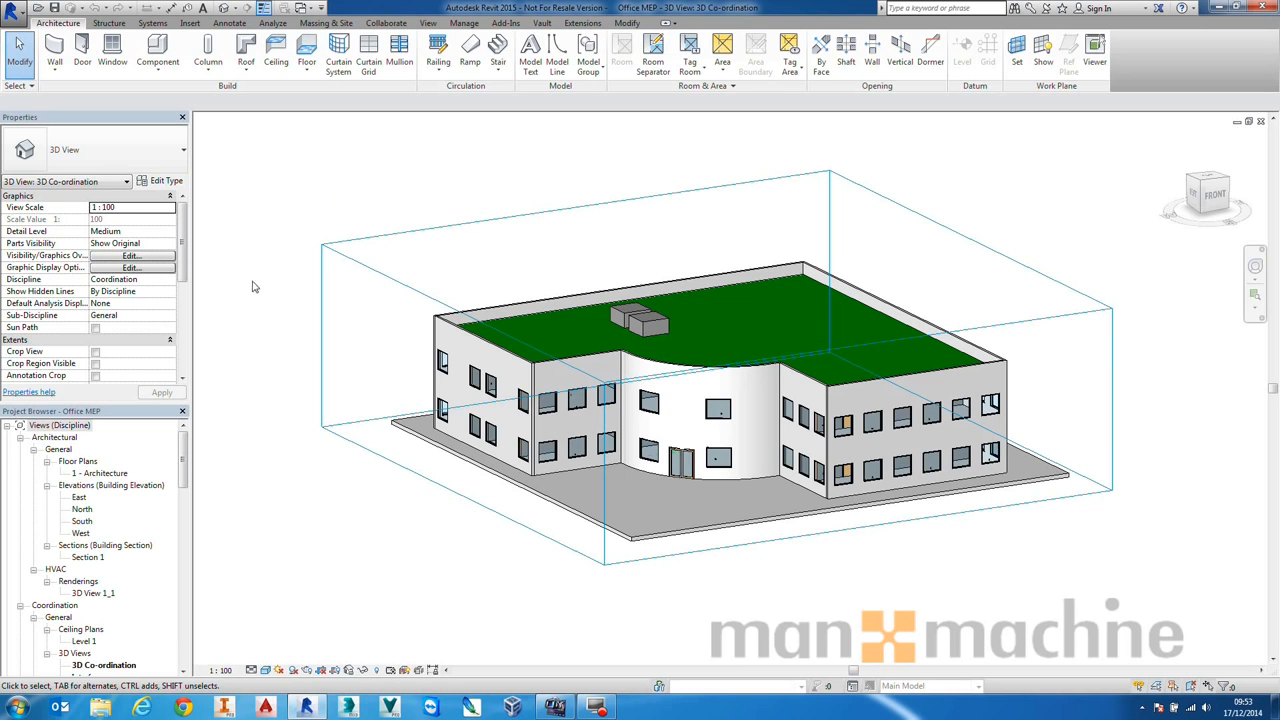
- Examine the linked Office Building.rvt model under Revit Links in the Project Browser, and collapse that branch
left_click_drag(186, 460, 186, 650)
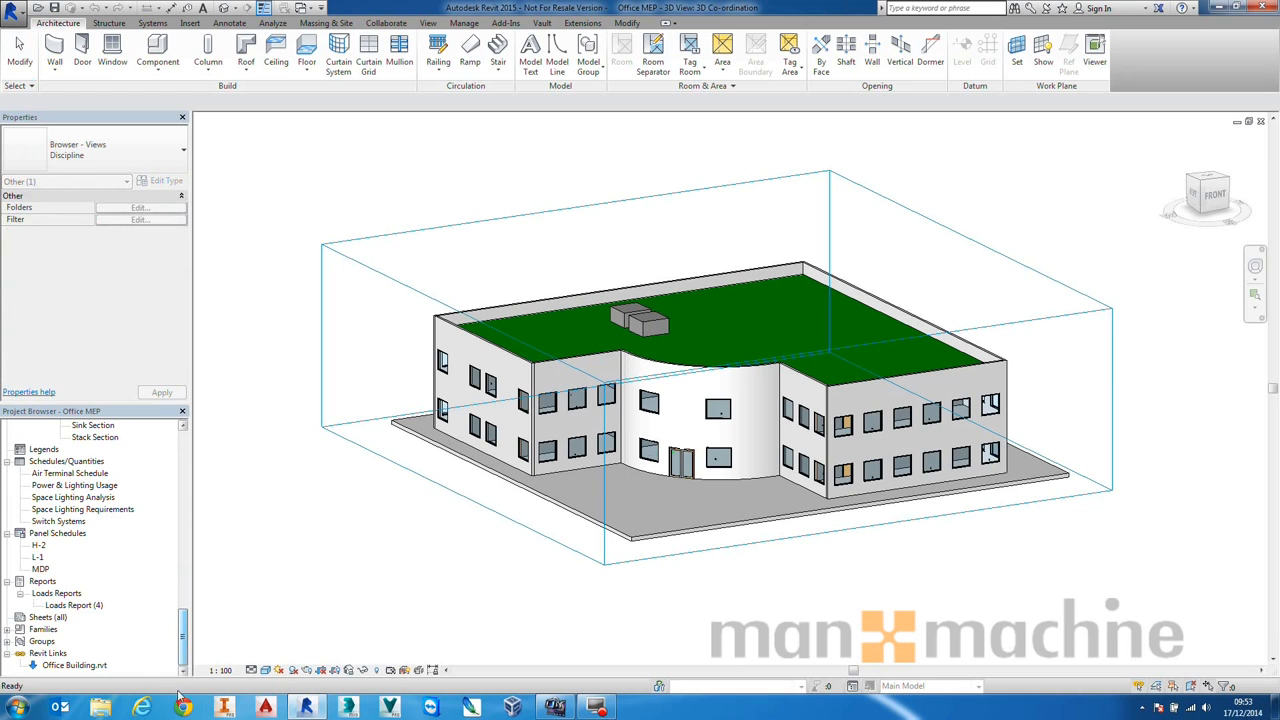
left_click(50, 653)
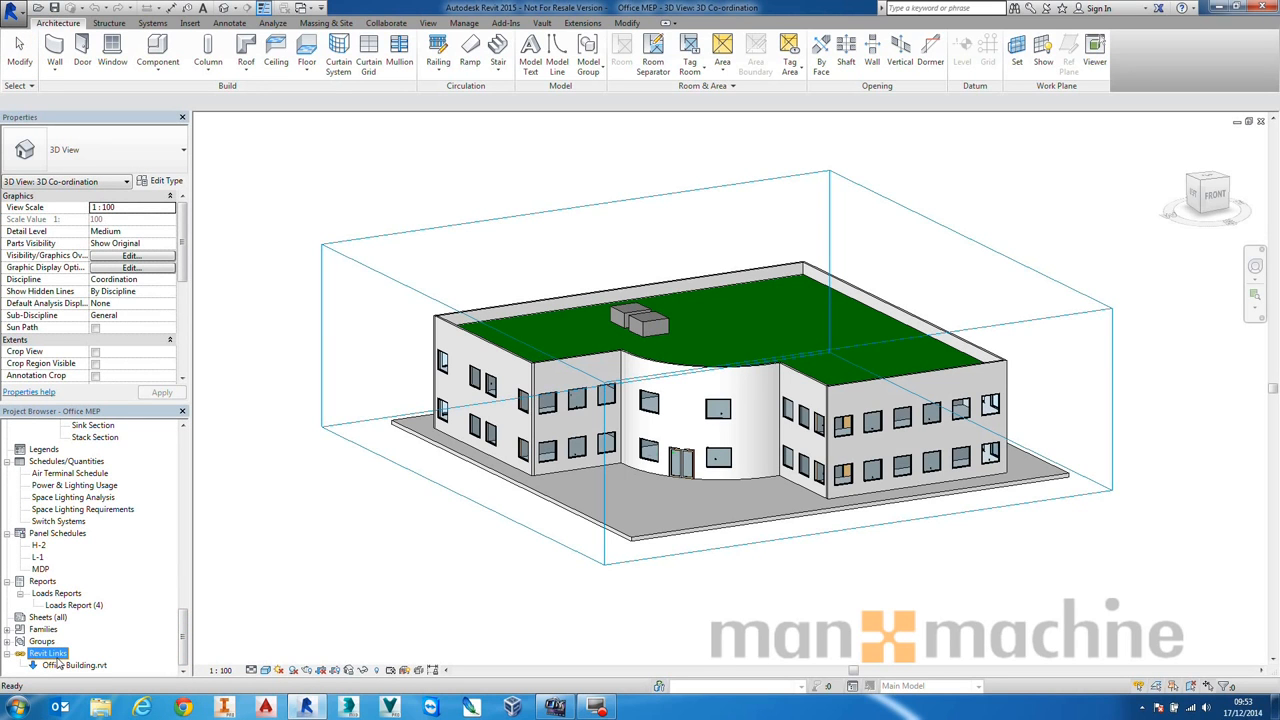
left_click(72, 666)
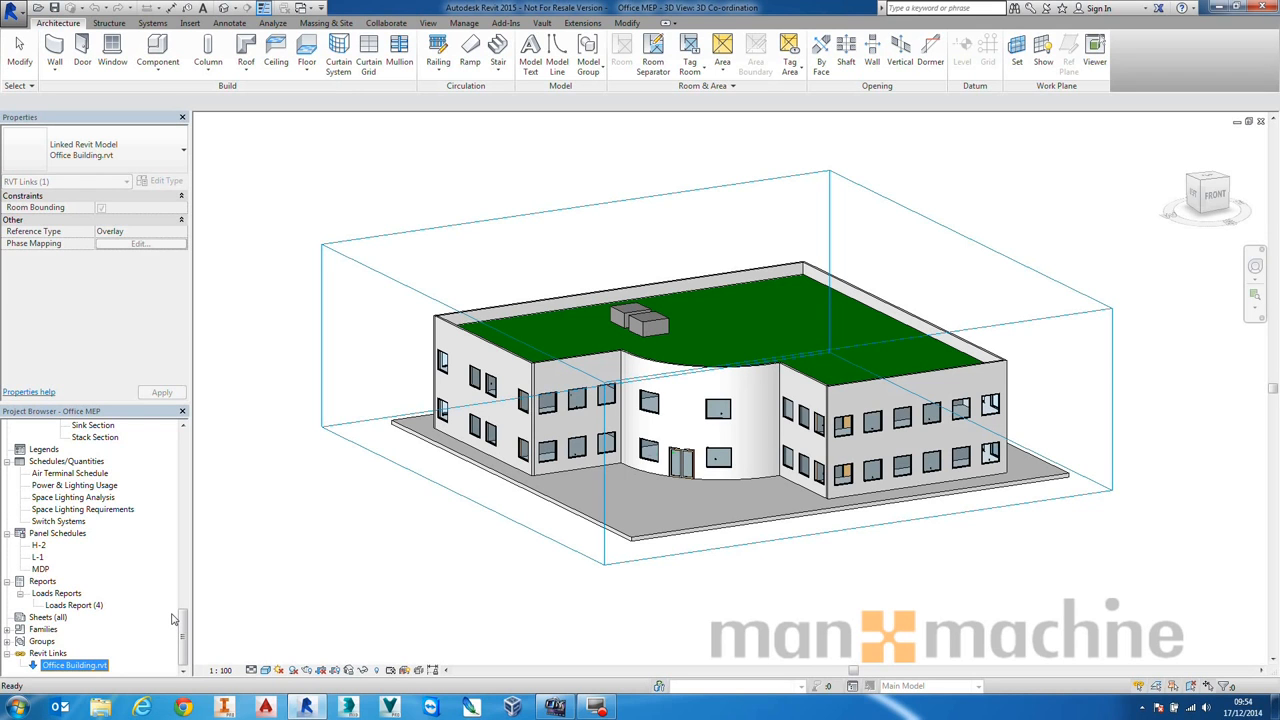
left_click(7, 653)
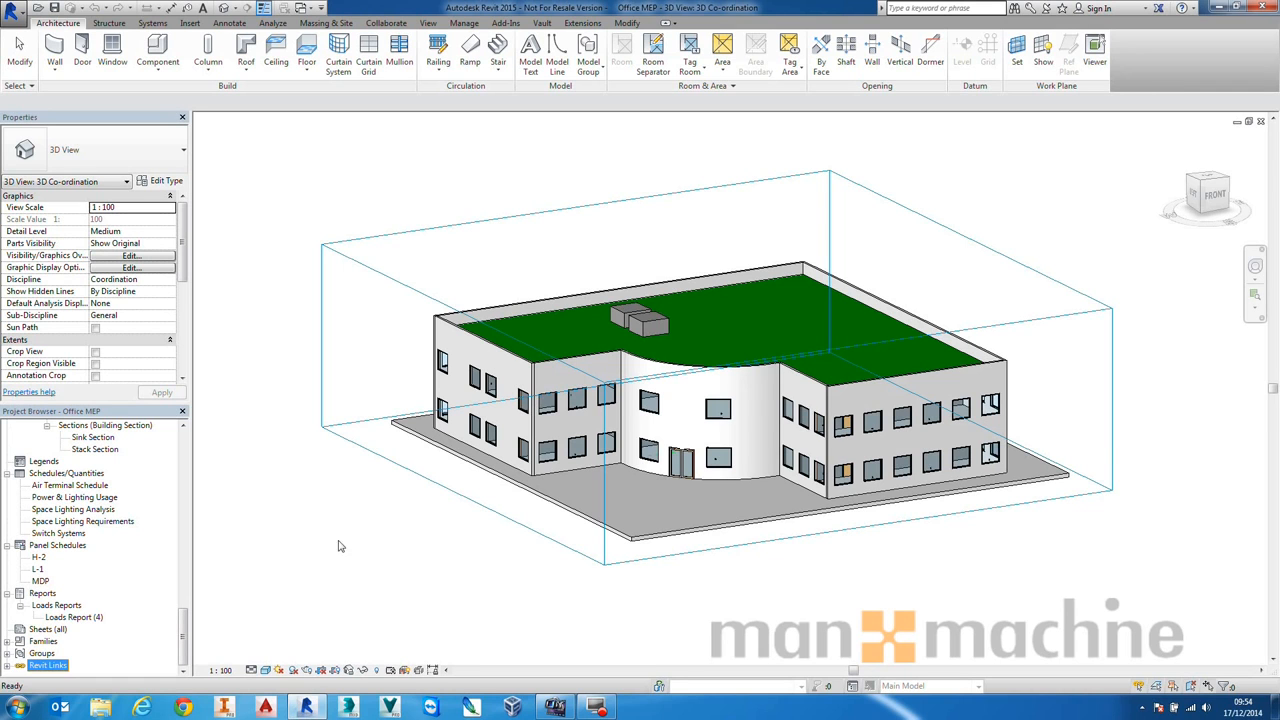
left_click_drag(185, 645, 220, 343)
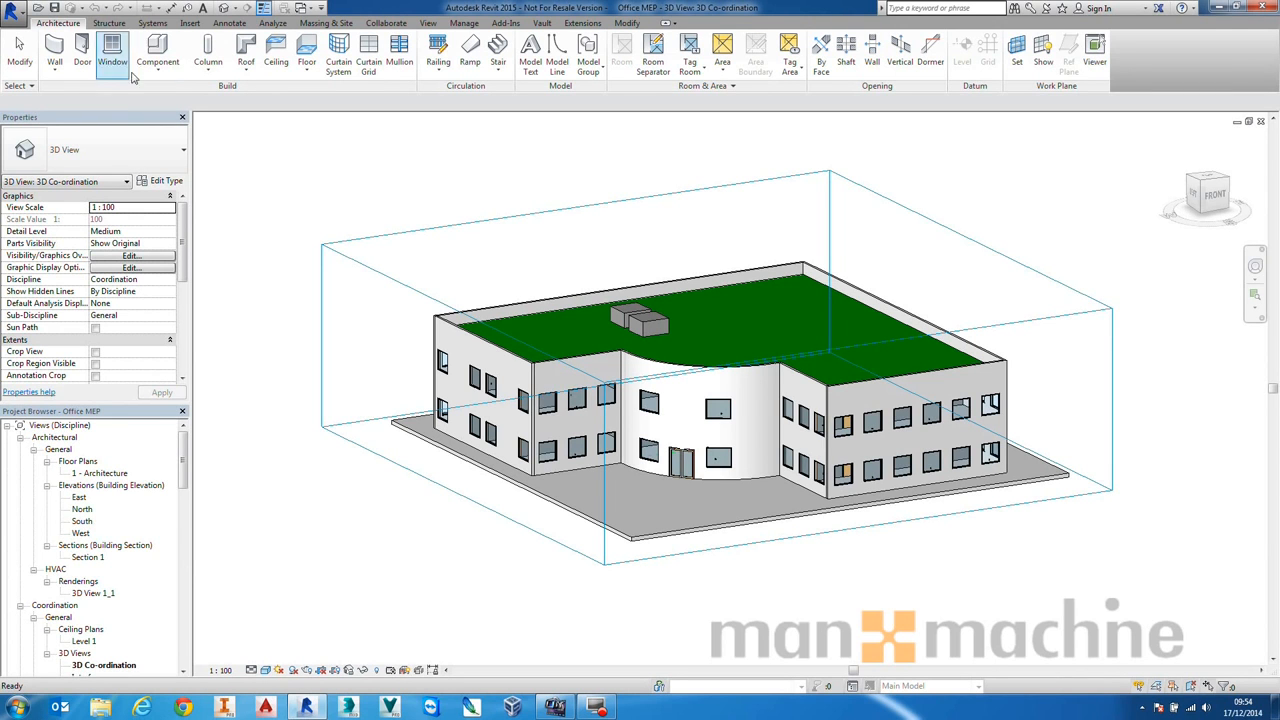
- Look through the structural, insert and annotation tools, and bring up the HVAC, piping and electrical system tools
left_click(111, 26)
left_click(152, 25)
left_click(190, 24)
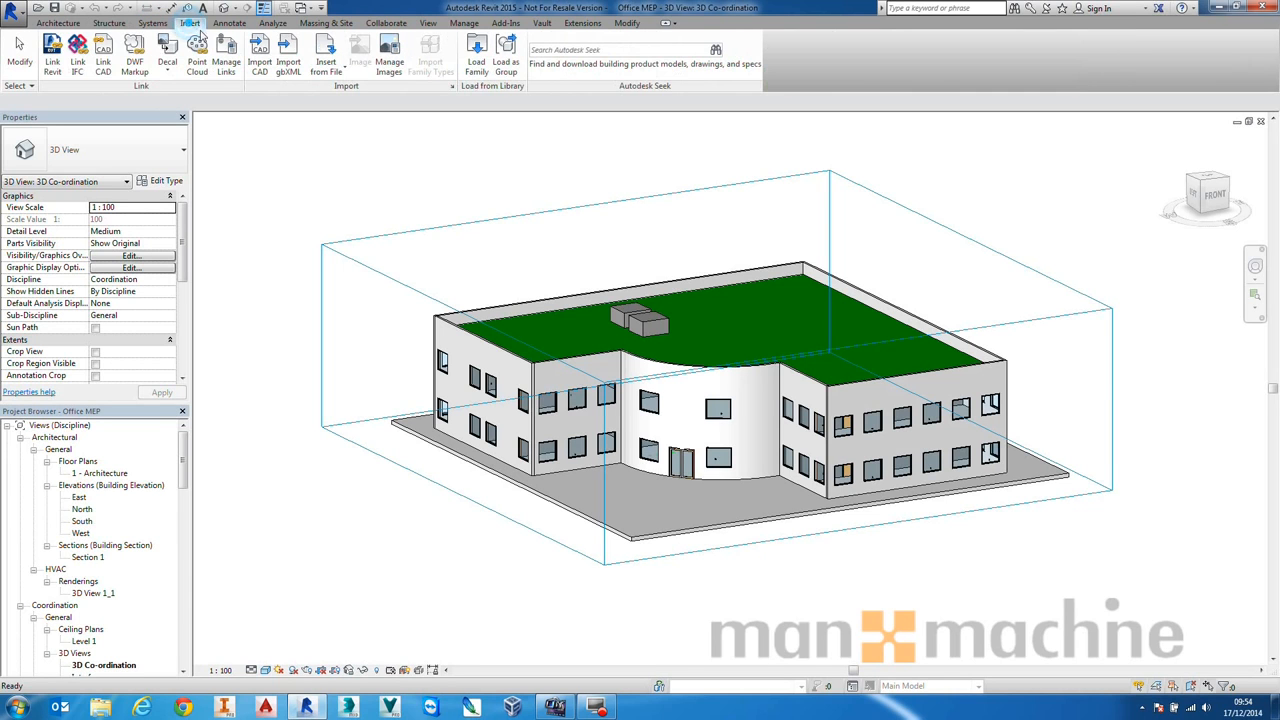
left_click(229, 24)
left_click(190, 24)
left_click(152, 24)
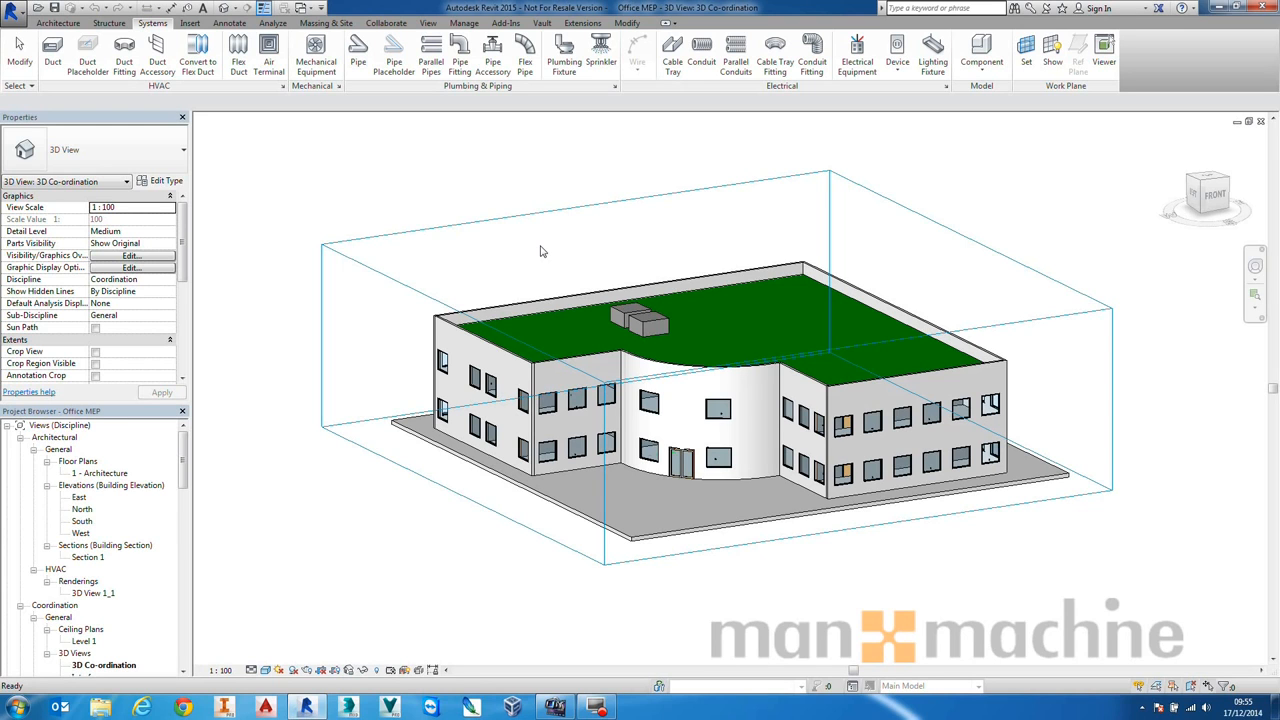
key("ctrl")
key("ctrl")
key("ctrl")
key("ctrl")
- Review how the Project Browser organises the electrical and mechanical views, schedules, reports and links
left_click(184, 465)
left_click_drag(184, 465, 184, 534)
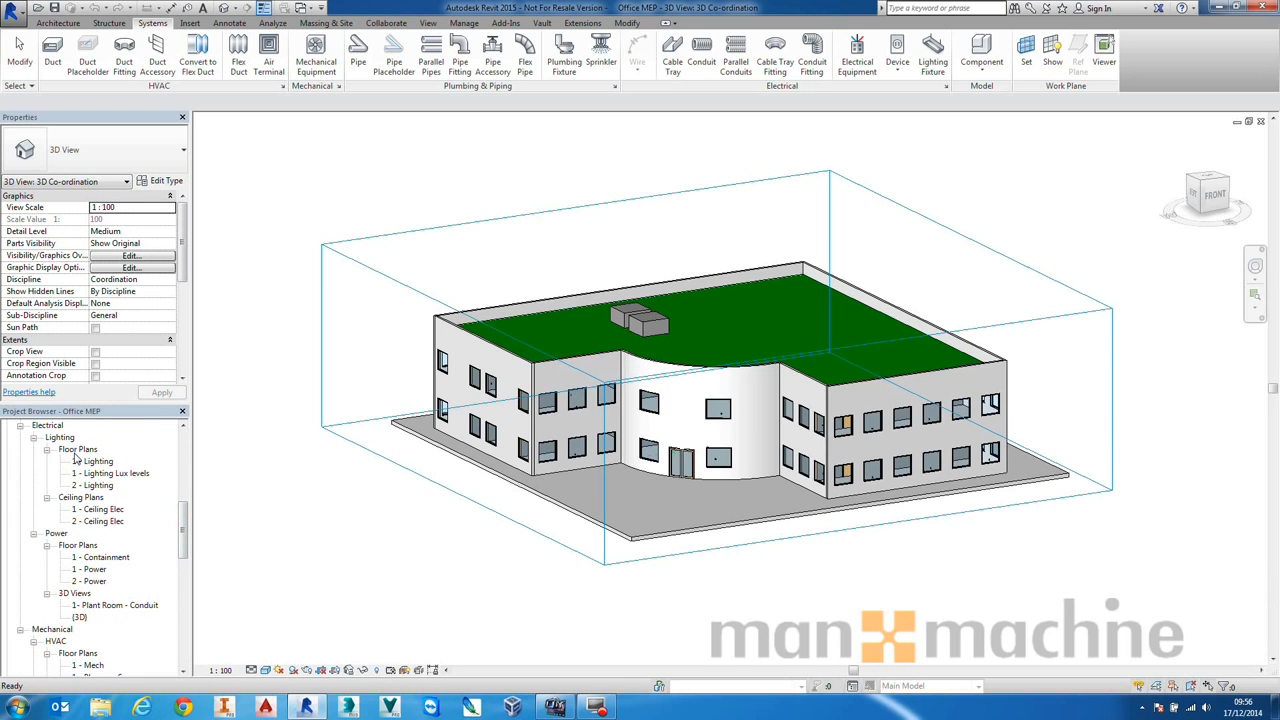
left_click_drag(186, 539, 186, 565)
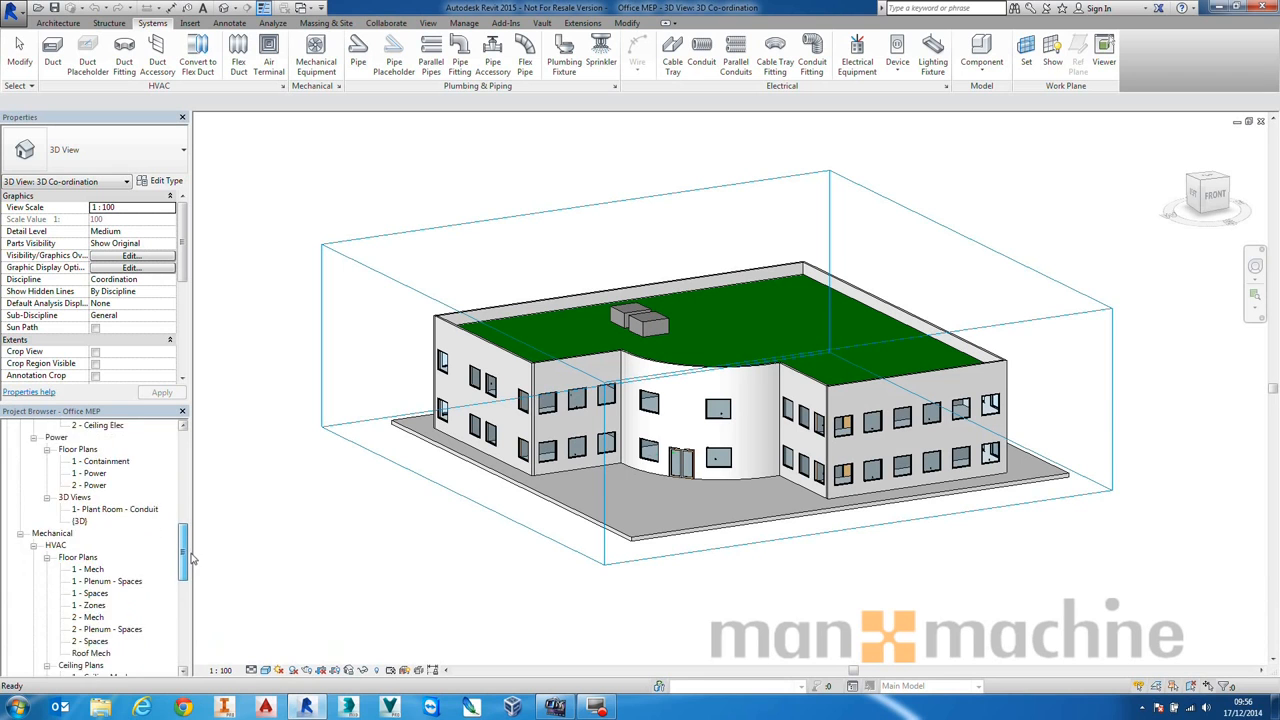
left_click_drag(197, 578, 195, 644)
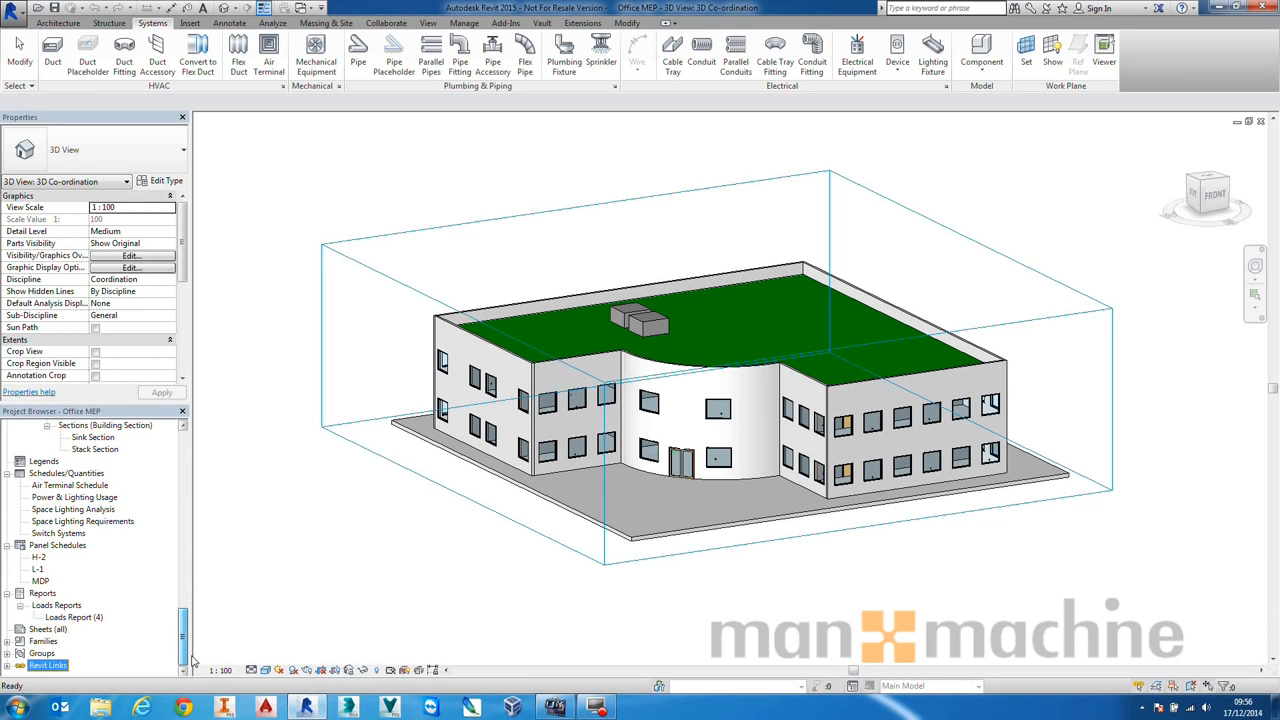
left_click_drag(190, 652, 192, 458)
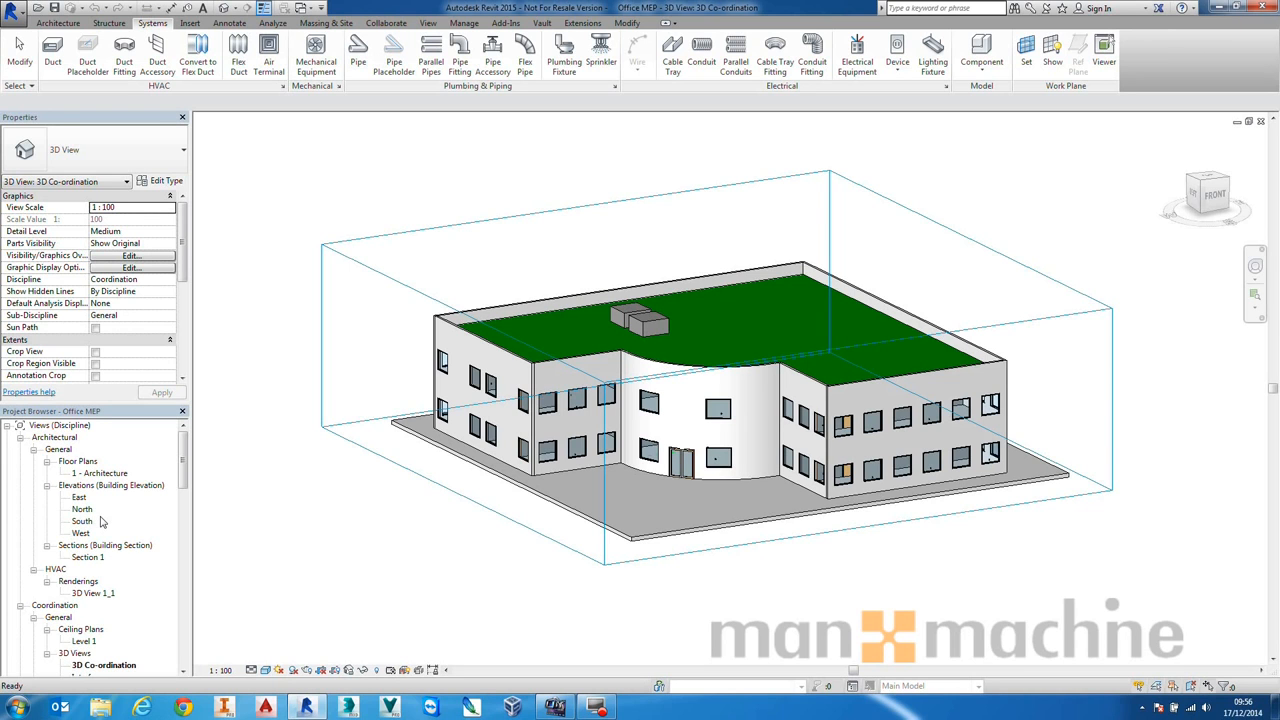
- Shrink the 3D view's section box past the building's end wall and below the roof to expose the interior
left_click(406, 578)
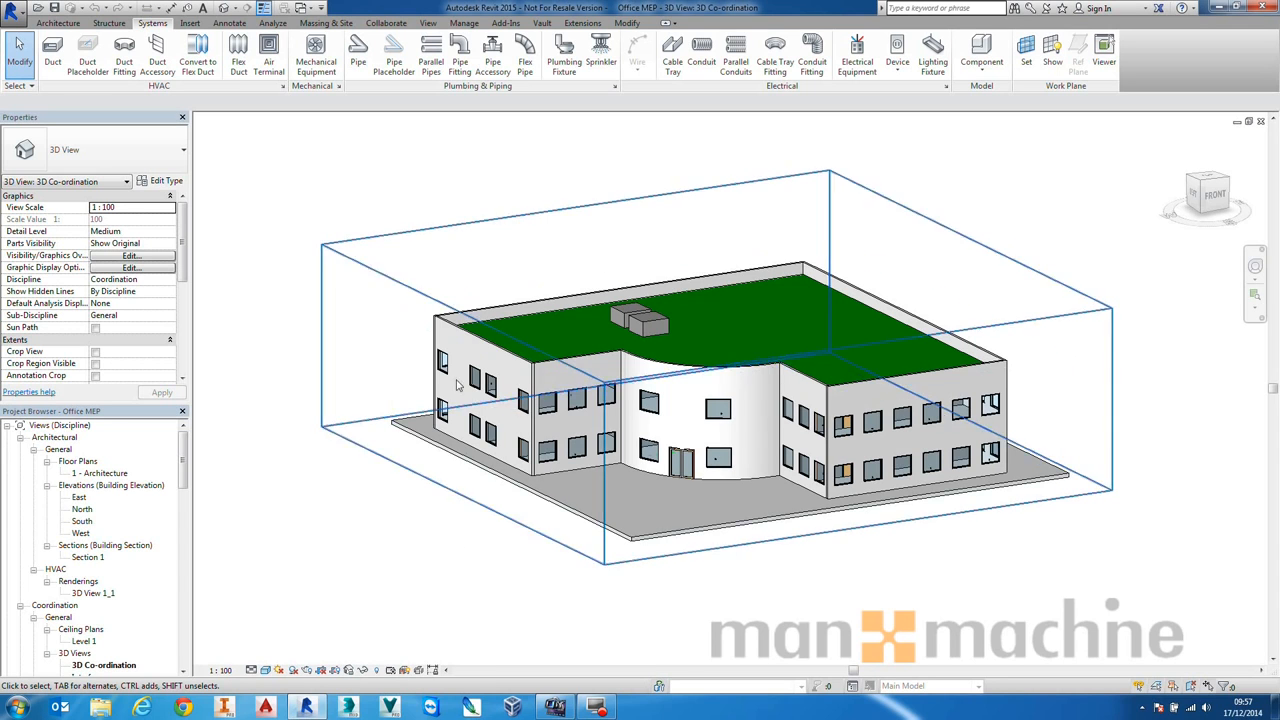
left_click(400, 283)
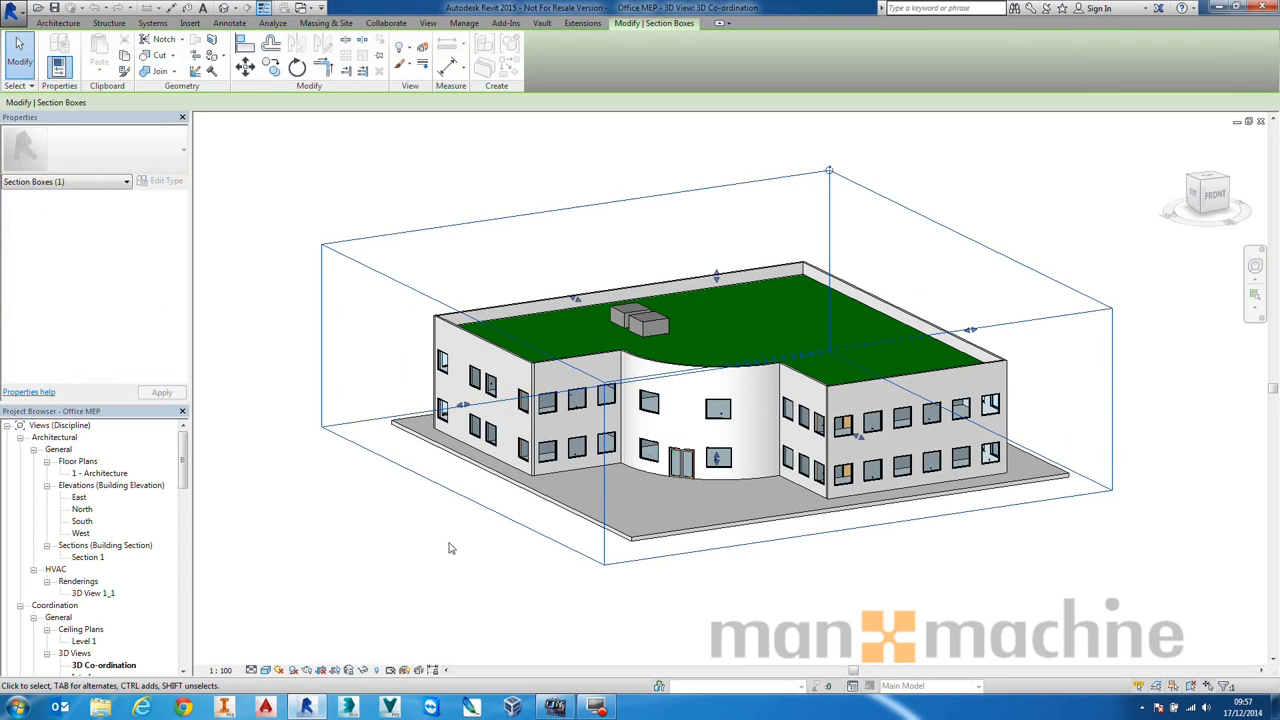
left_click_drag(463, 404, 523, 383)
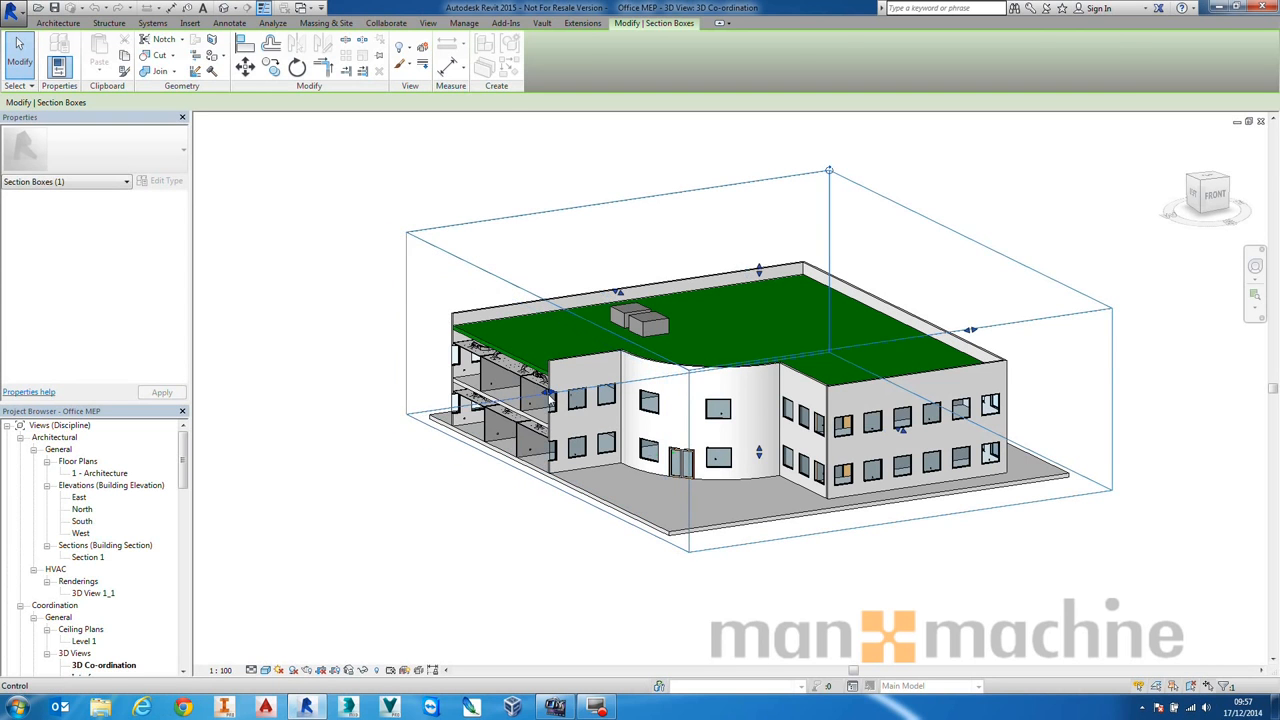
left_click(515, 502)
left_click(675, 374)
left_click_drag(761, 296, 757, 365)
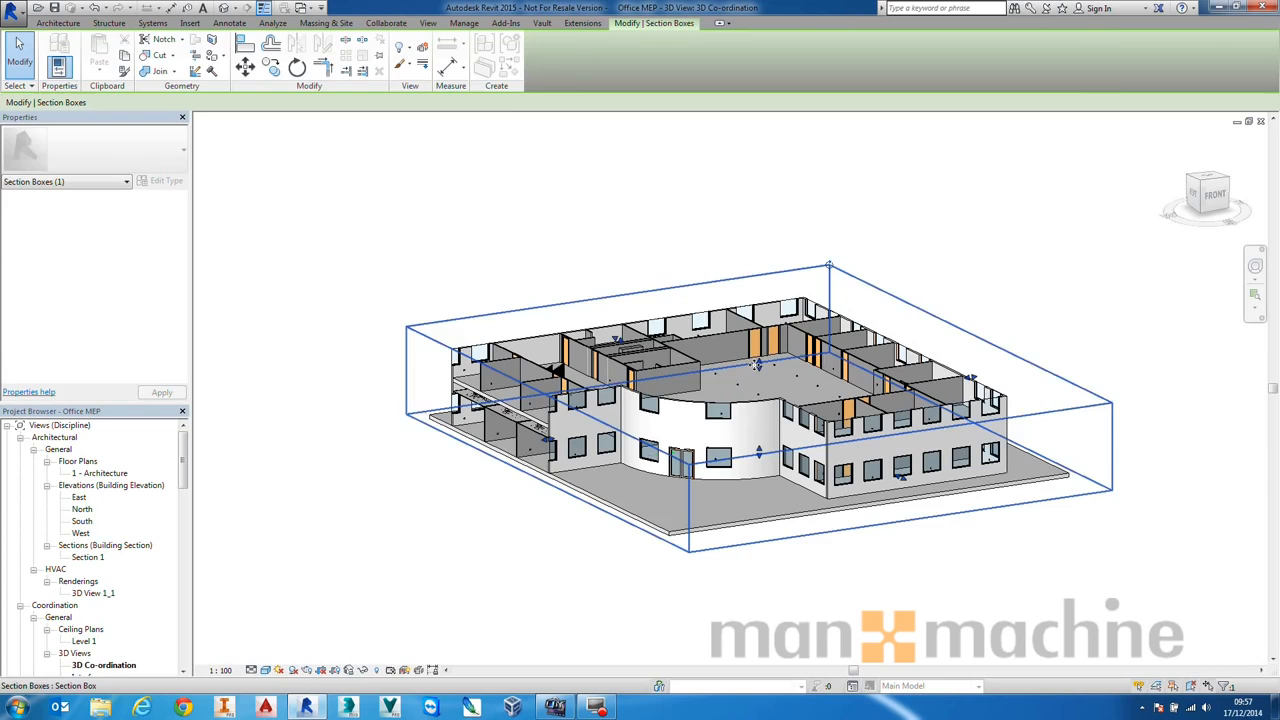
left_click(527, 499)
- Examine the exposed ceiling ductwork up close and select the One Way Switch on the upper-floor wall to inspect its properties
mouse_move(602, 481)
middle_mouse_down("shift")
mouse_move(531, 503)
mouse_move(506, 480)
mouse_move(611, 461)
middle_mouse_up("shift")
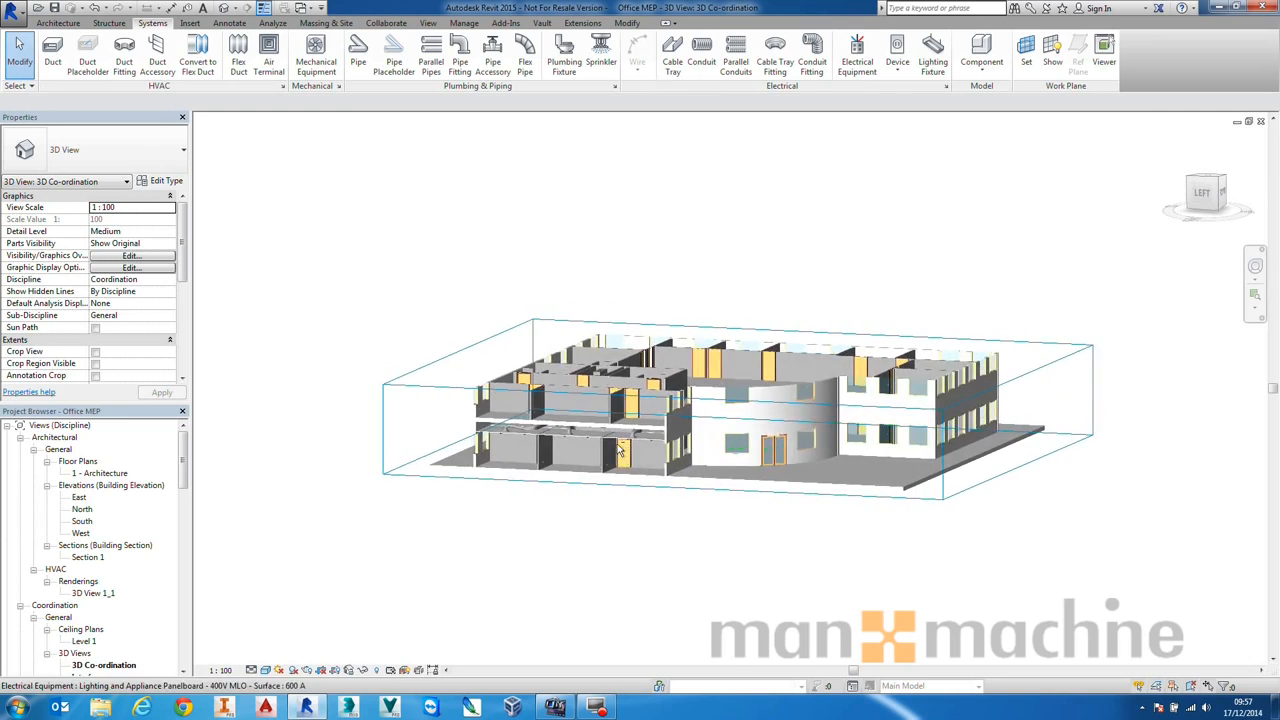
scroll(612, 458, "up", 5)
scroll(638, 438, "up", 3)
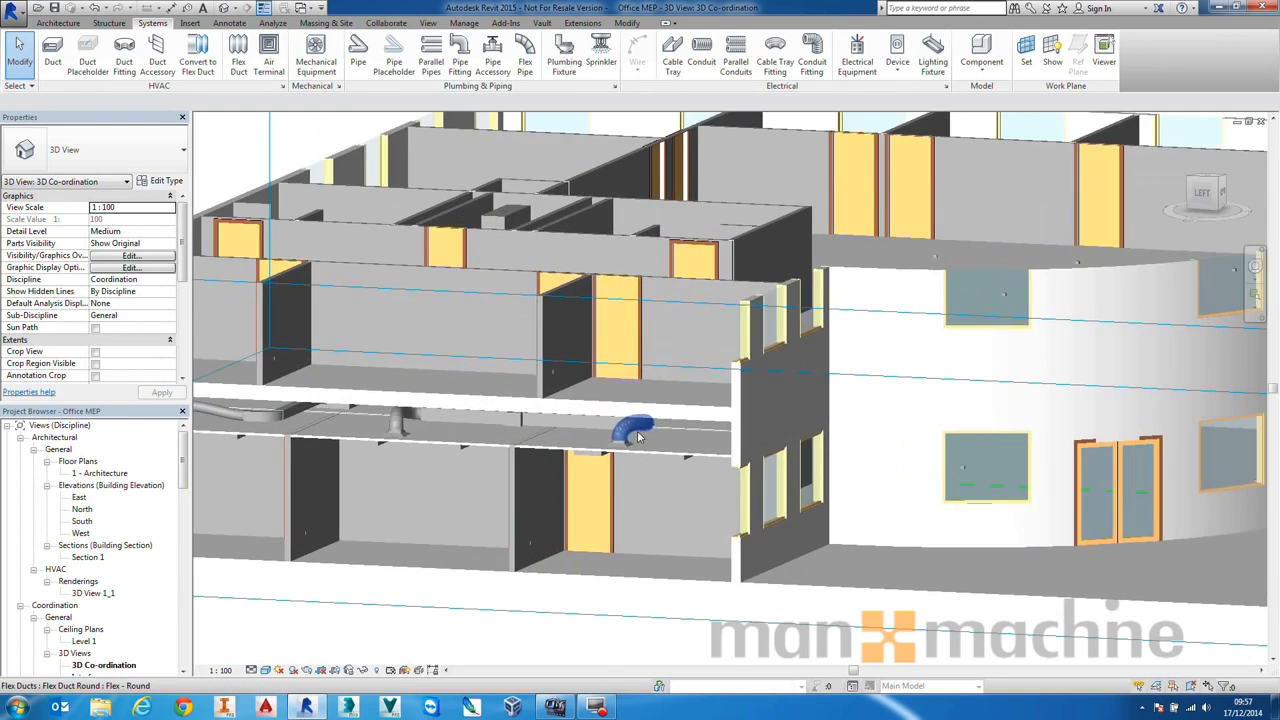
middle_click_drag(638, 438, 722, 508)
scroll(651, 416, "up", 2)
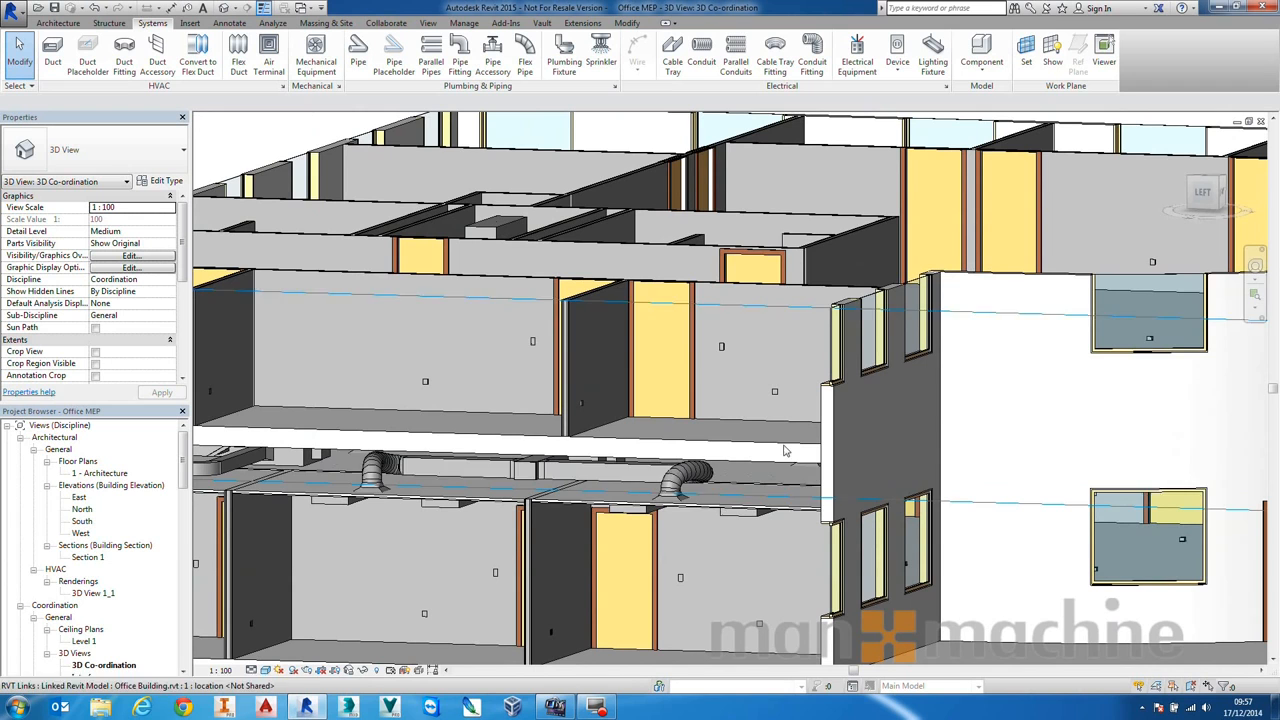
left_click(722, 348)
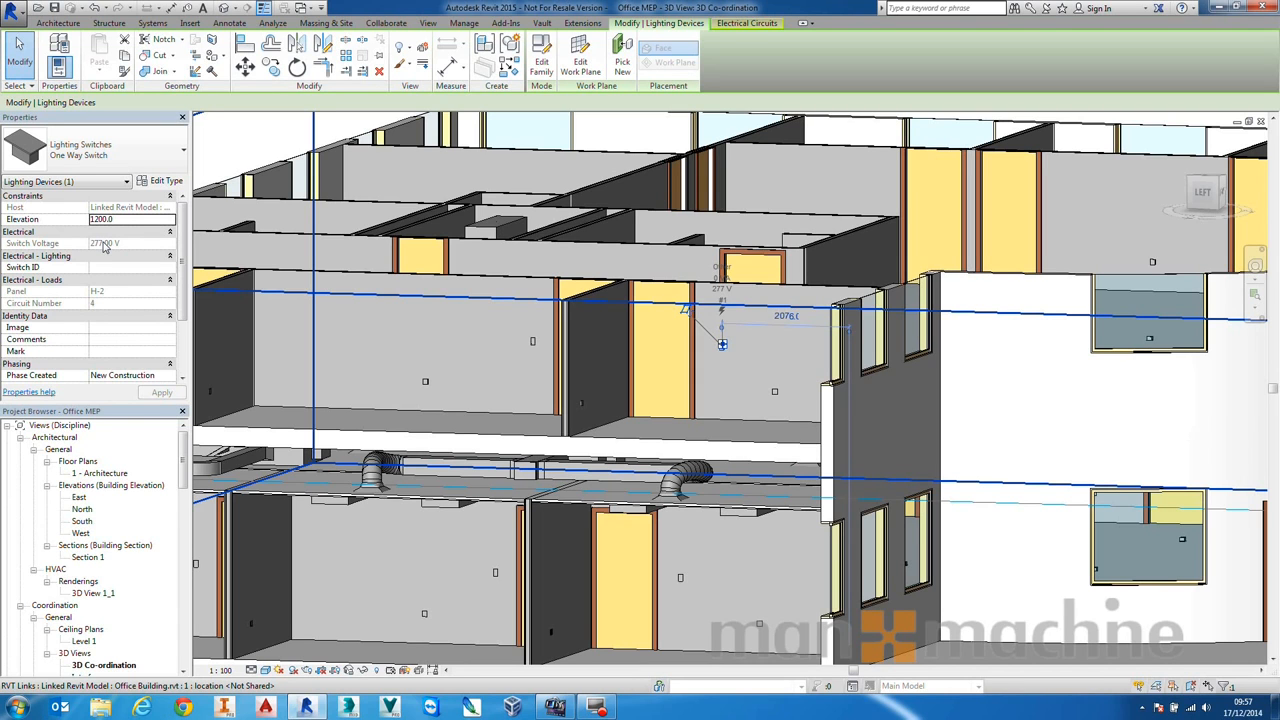
- Clear the light switch selection and return the 3D view to the whole sectioned building
middle_click(581, 321)
middle_click(581, 321)
scroll(733, 390, "up", 6)
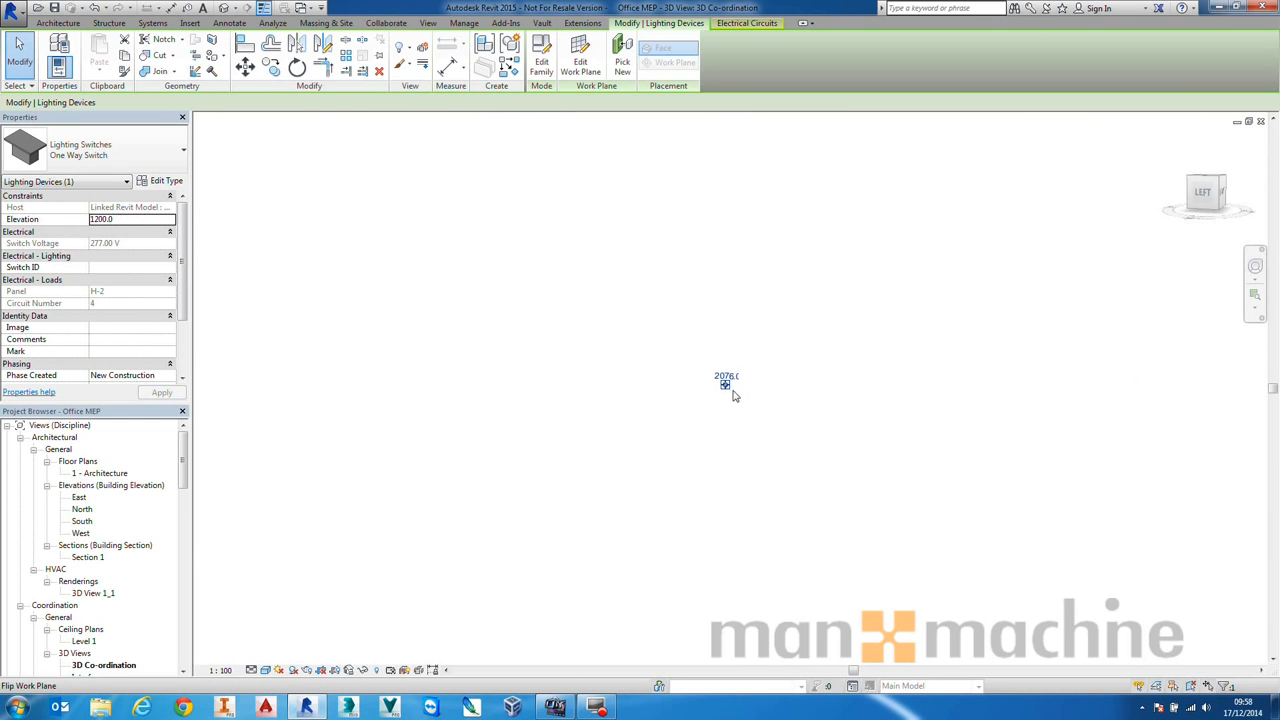
scroll(738, 415, "down", 8)
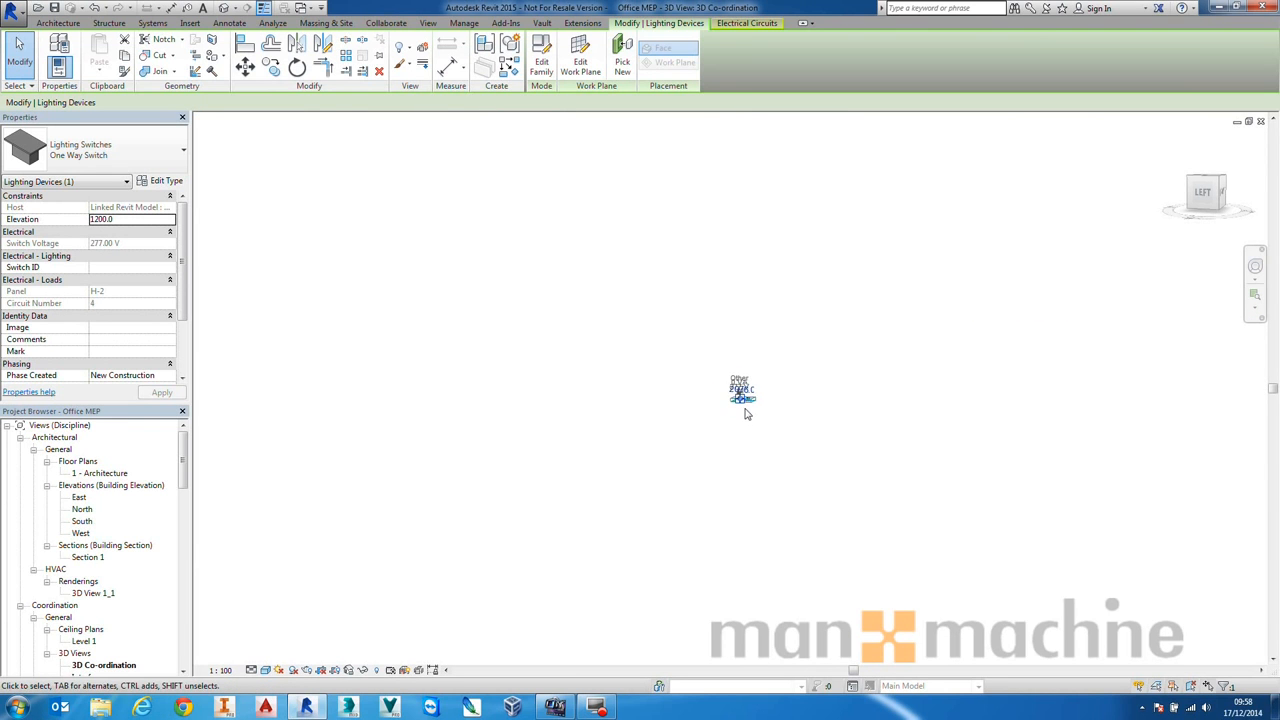
left_click(724, 460)
middle_click_drag(724, 460, 422, 190, "shift")
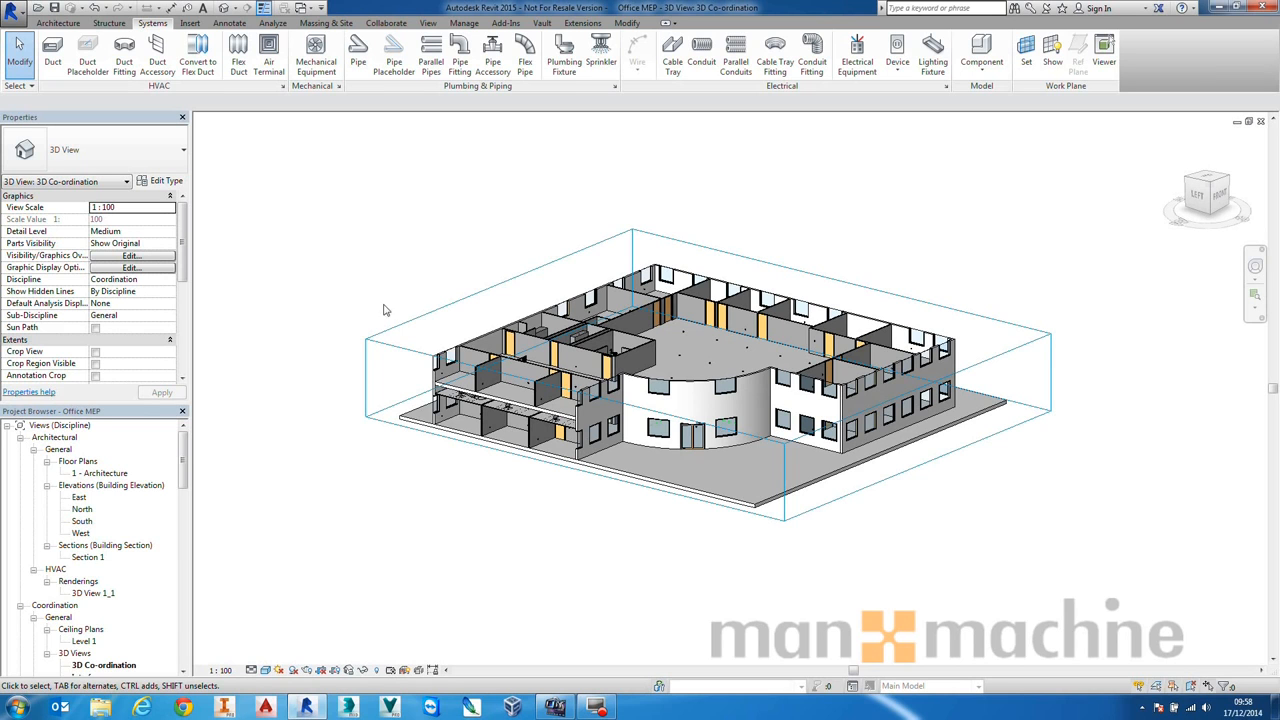
- Open the 1 - Mech floor plan under Mechanical HVAC and examine its ductwork, VAV units and diffusers
left_click_drag(186, 458, 189, 578)
left_click(66, 474)
left_click(55, 462)
left_click(66, 474)
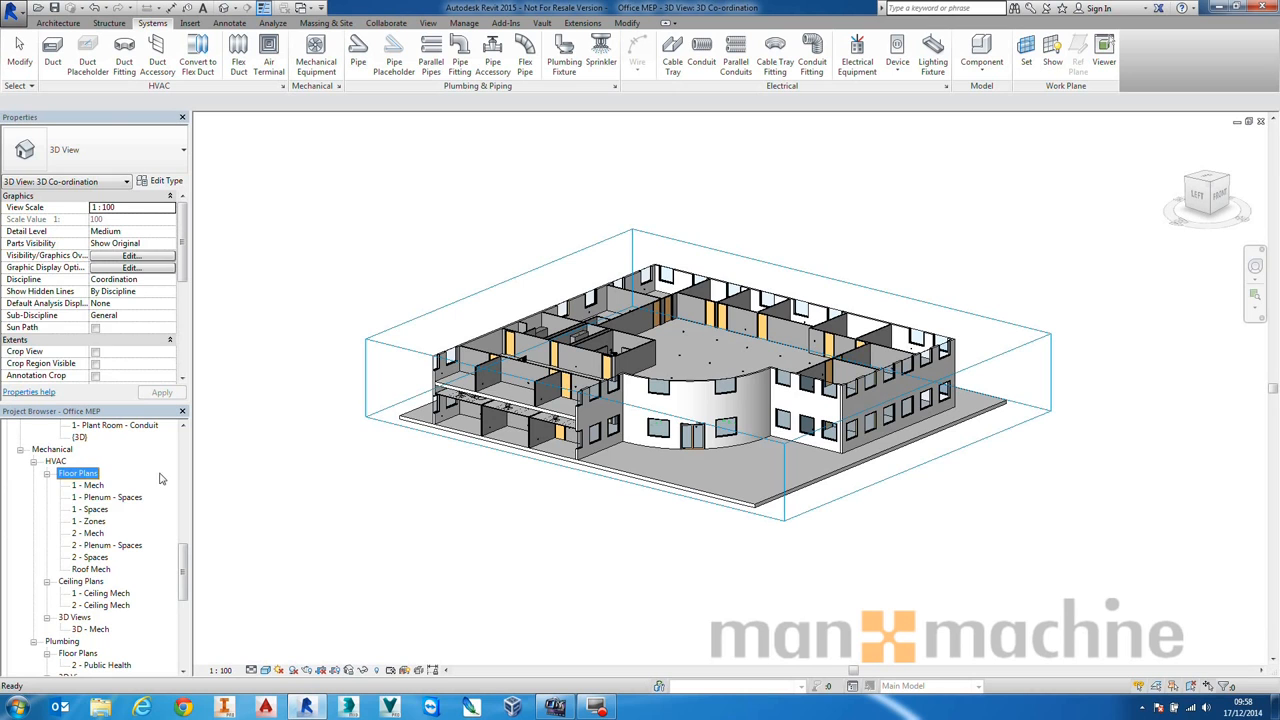
left_click(88, 487)
double_click(98, 487)
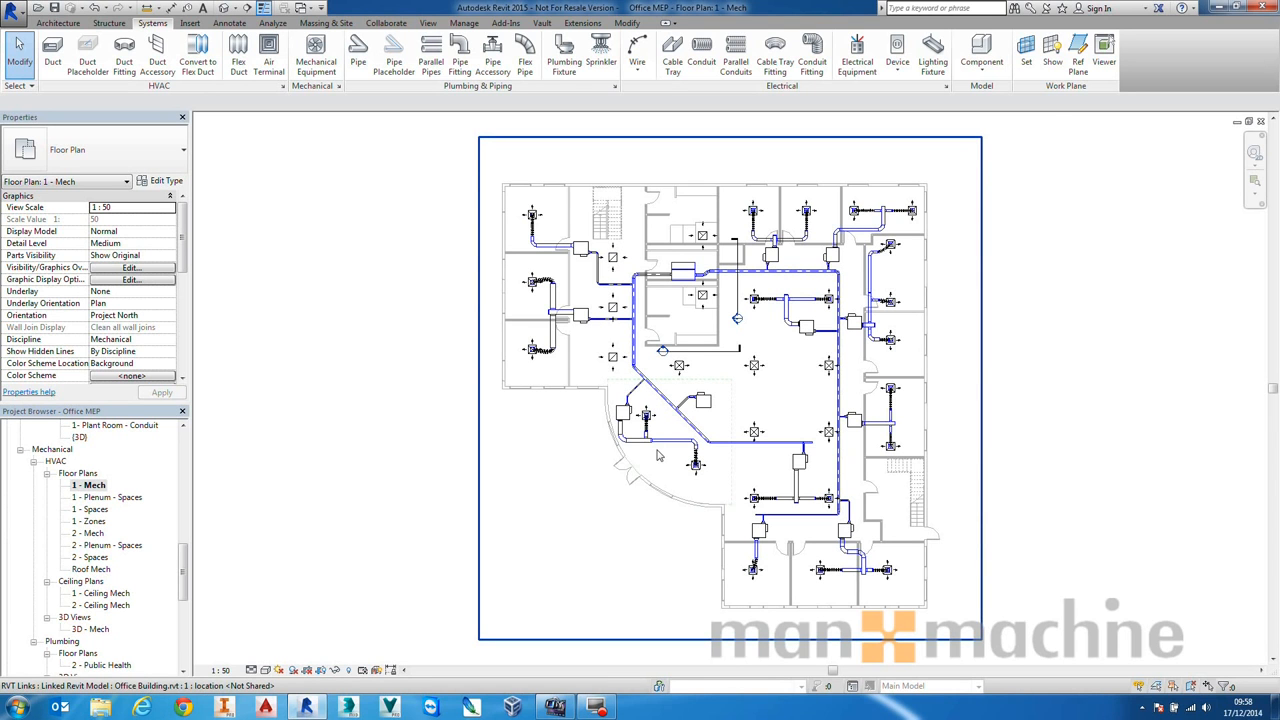
scroll(694, 413, "up", 4)
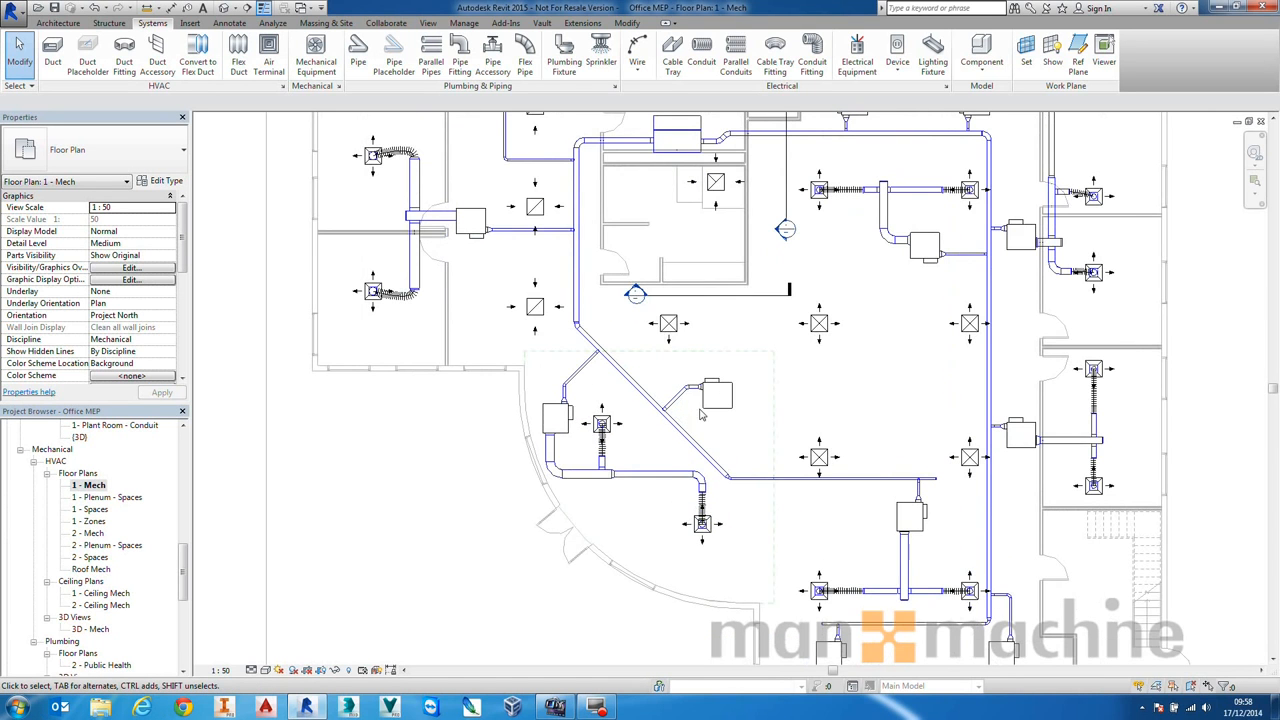
middle_click_drag(545, 310, 512, 430)
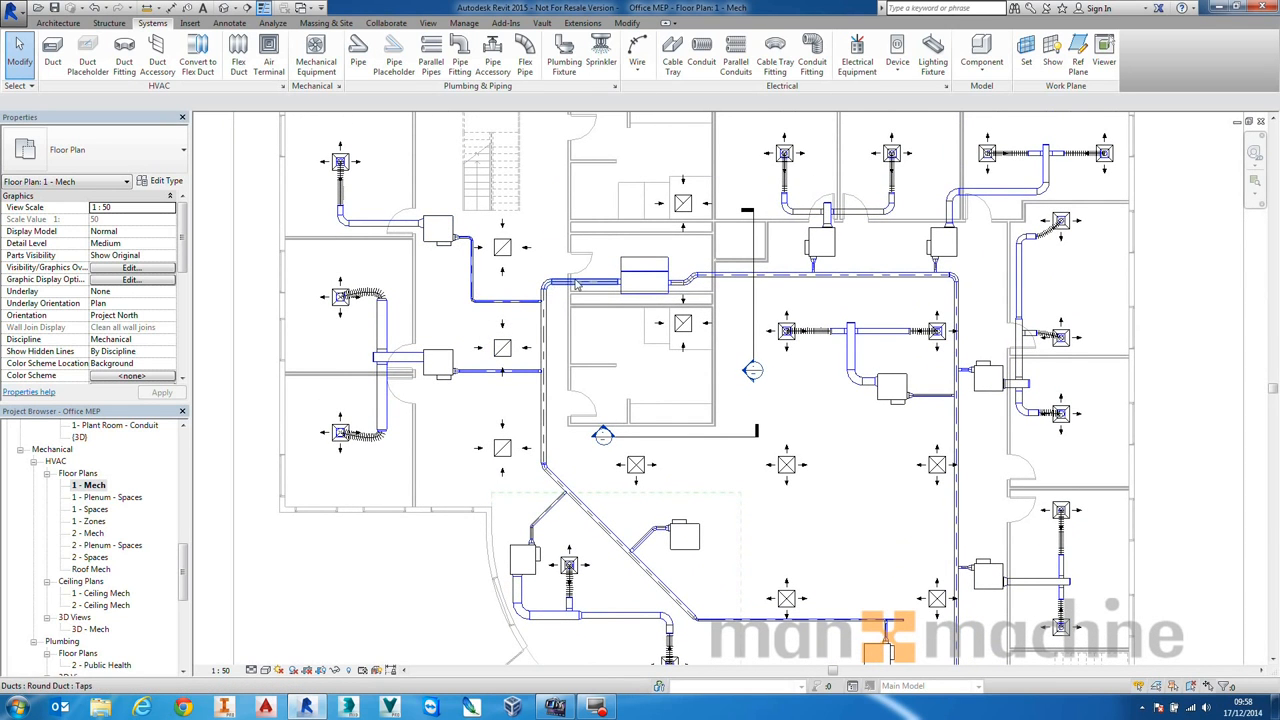
middle_click_drag(606, 486, 550, 422)
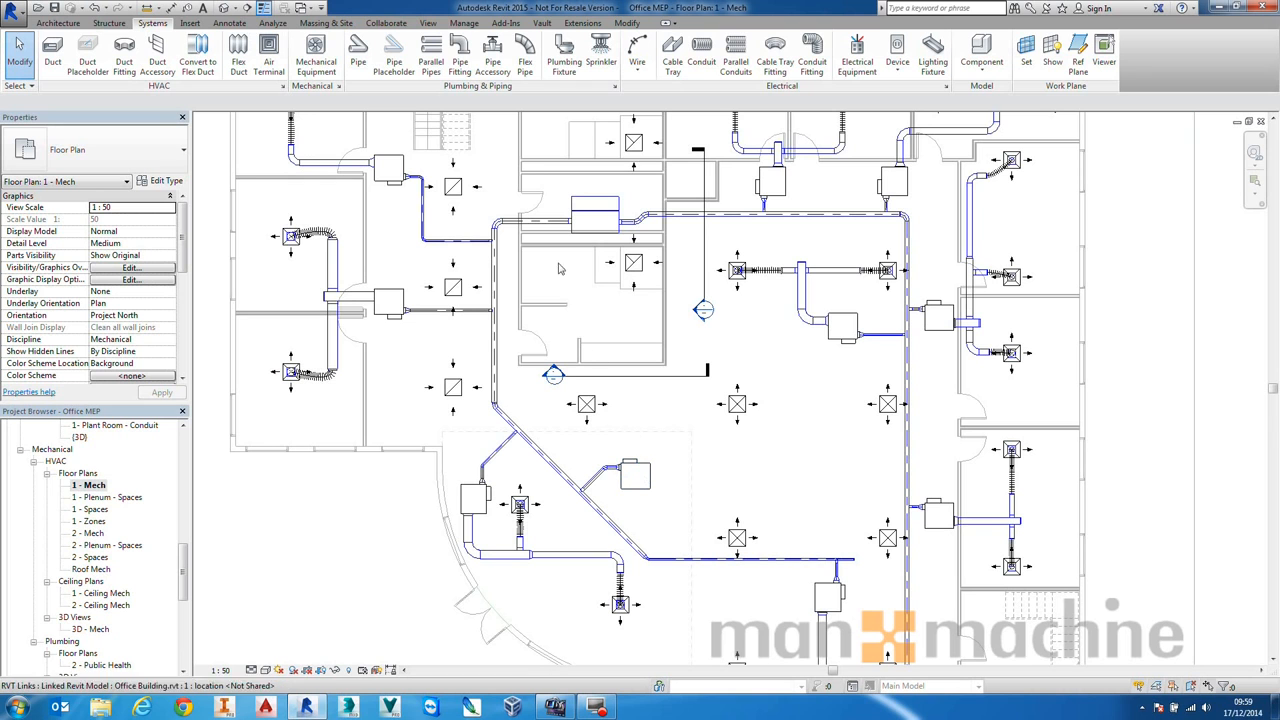
left_click(316, 50)
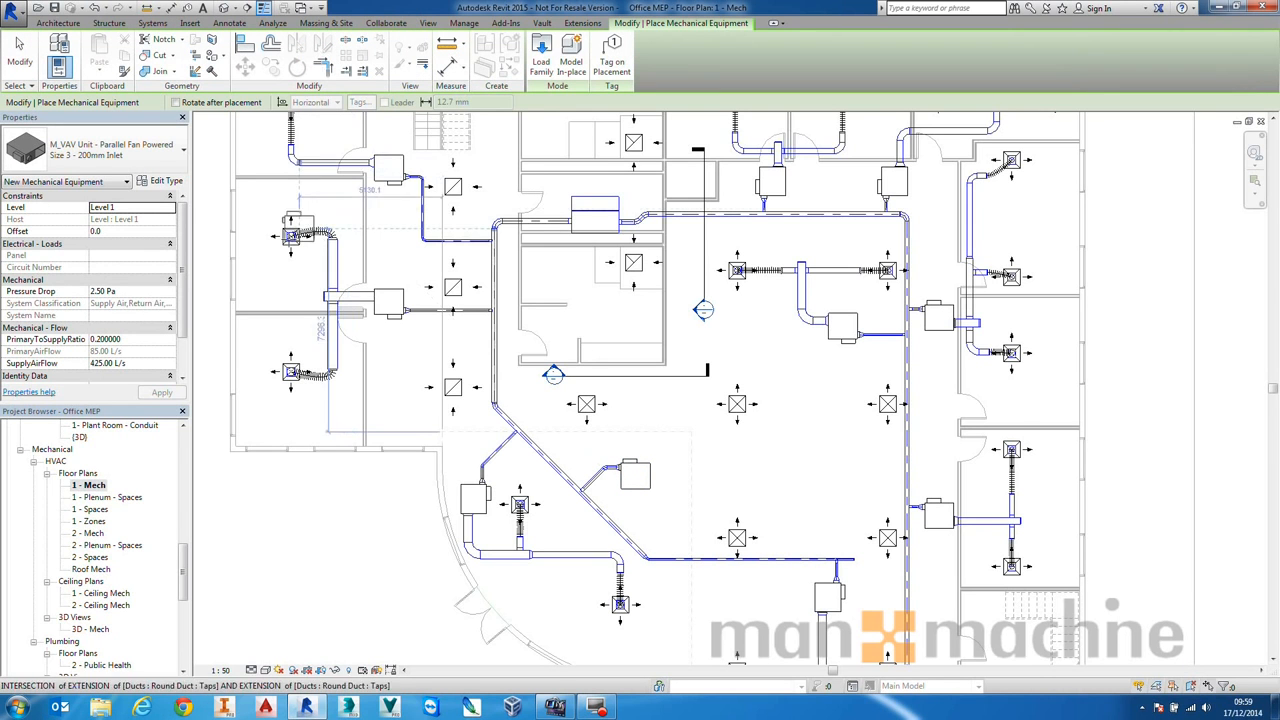
left_click(178, 158)
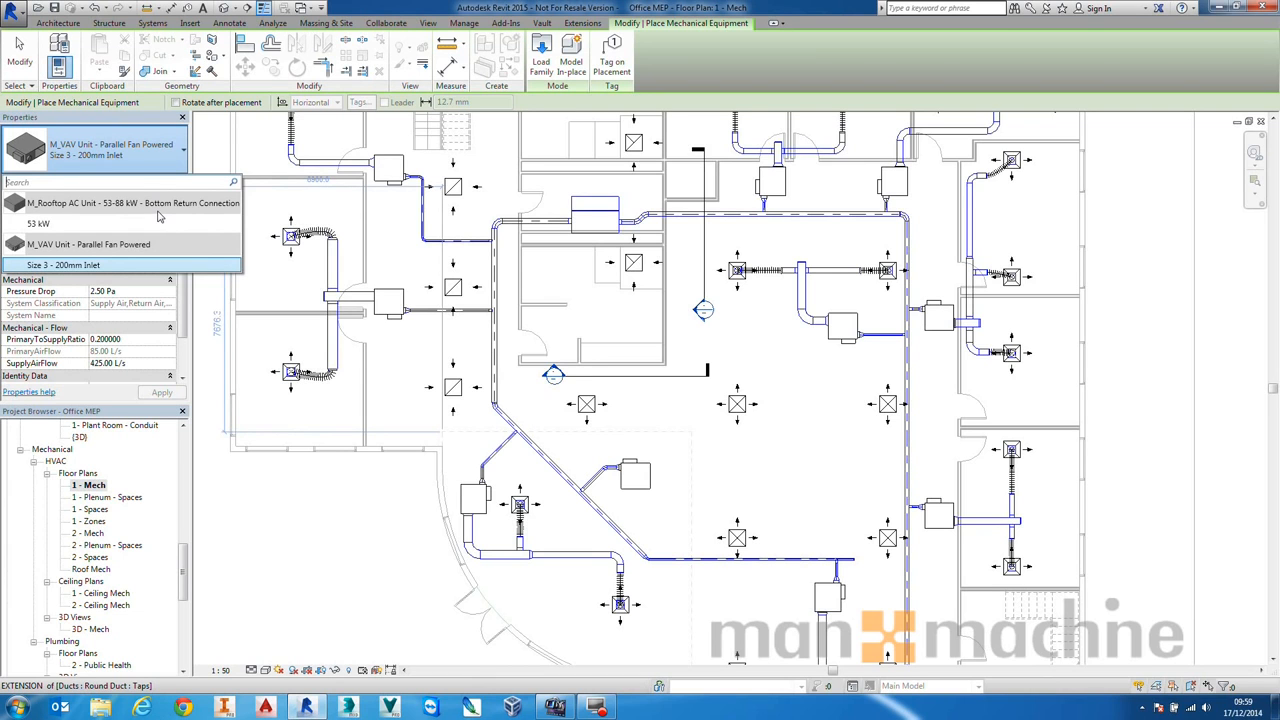
left_click(63, 265)
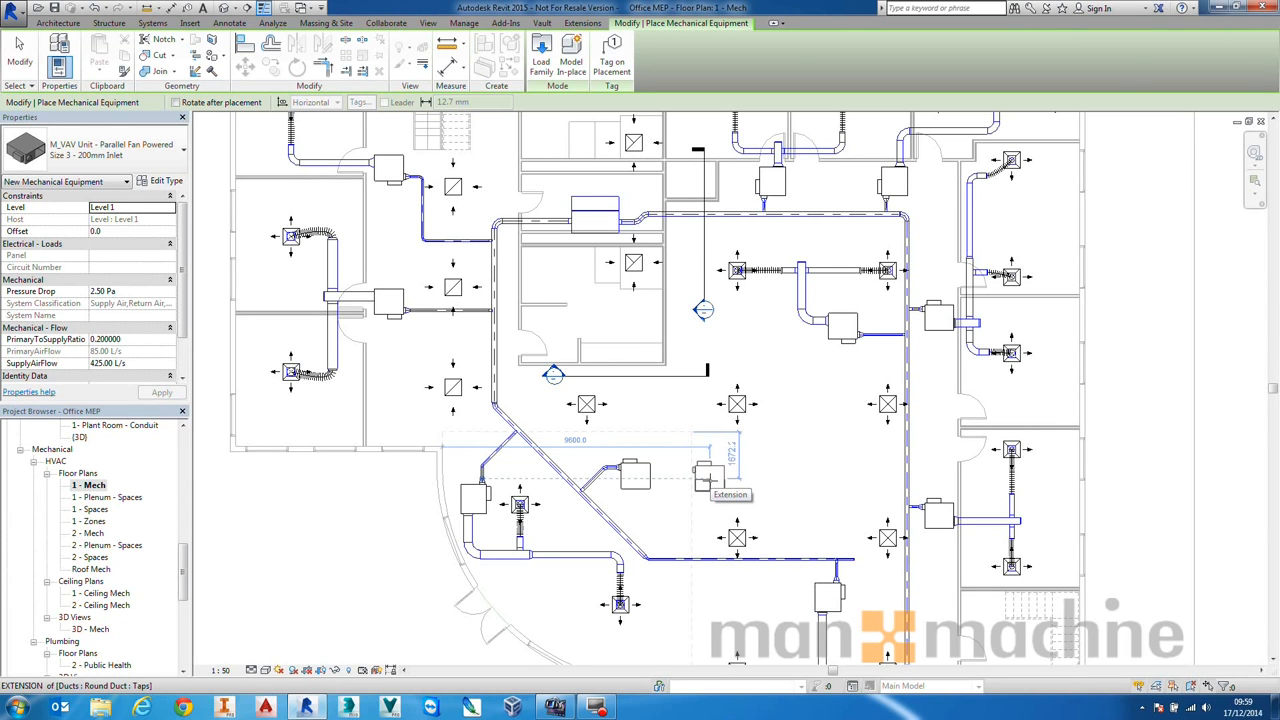
key("Escape")
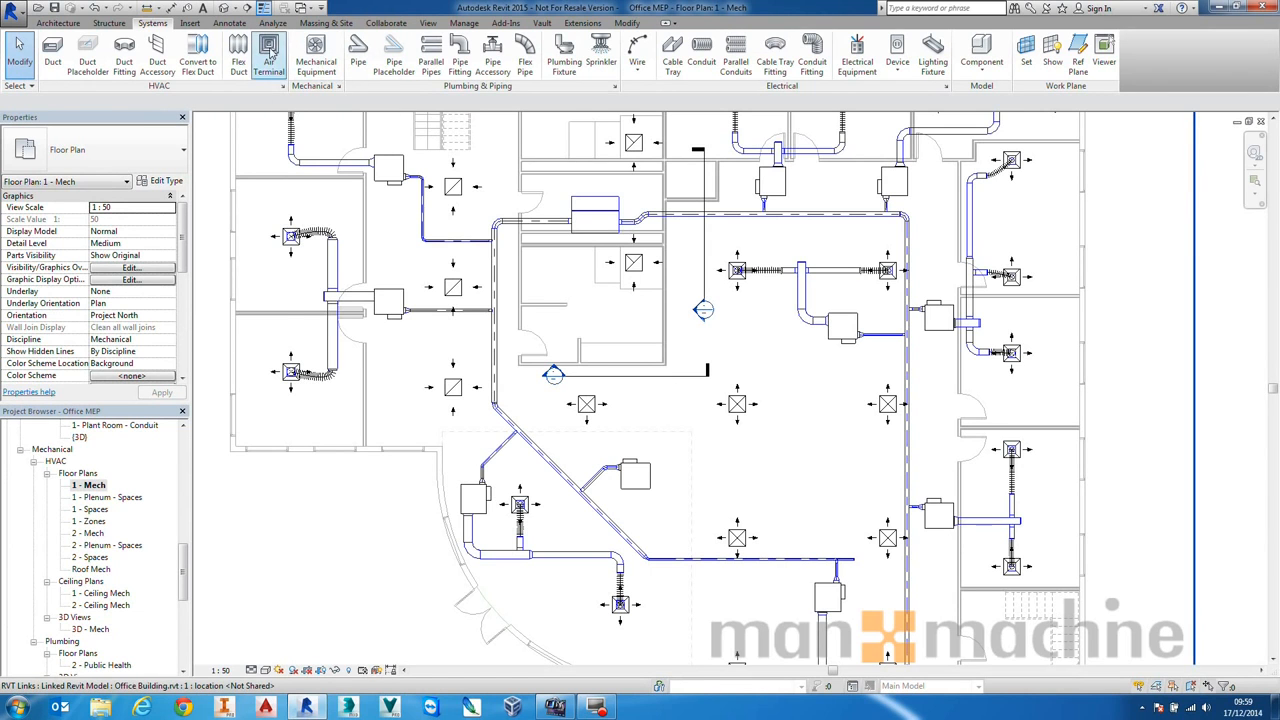
- Review the Air Terminal tool's diffuser types and its vertical face and face placement options, leaving the tool without placing anything
left_click(268, 56)
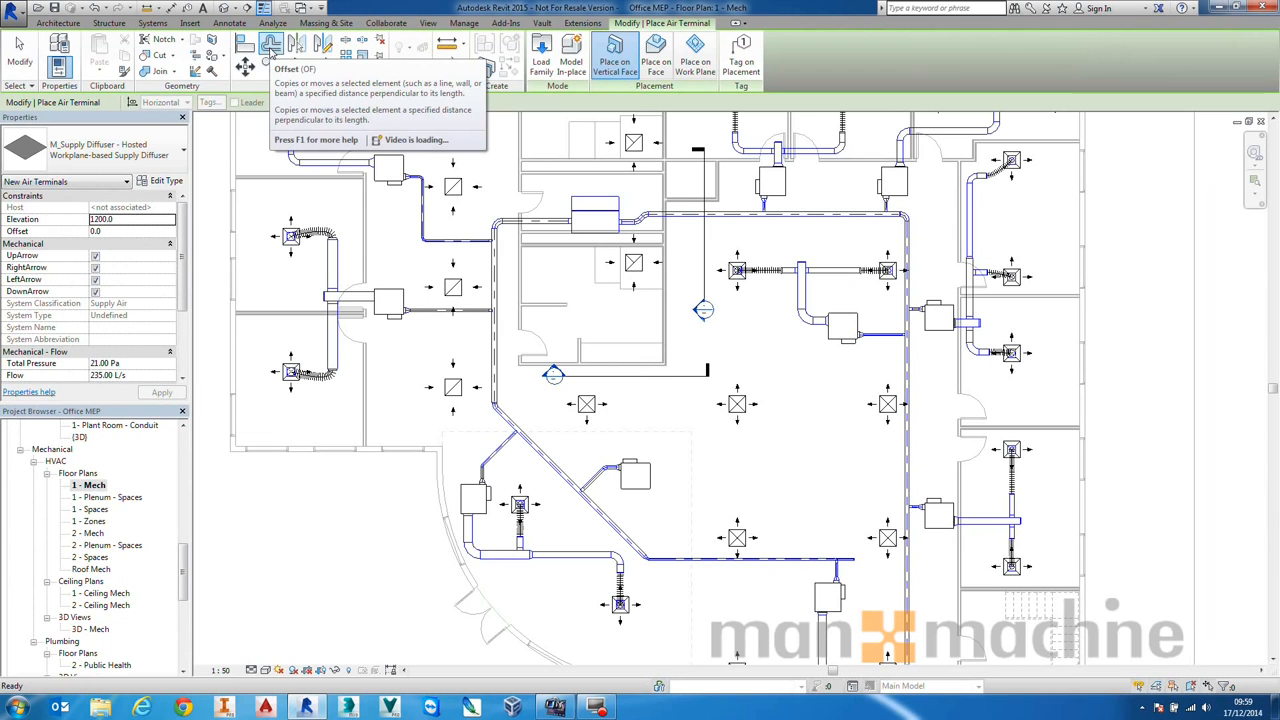
left_click(170, 158)
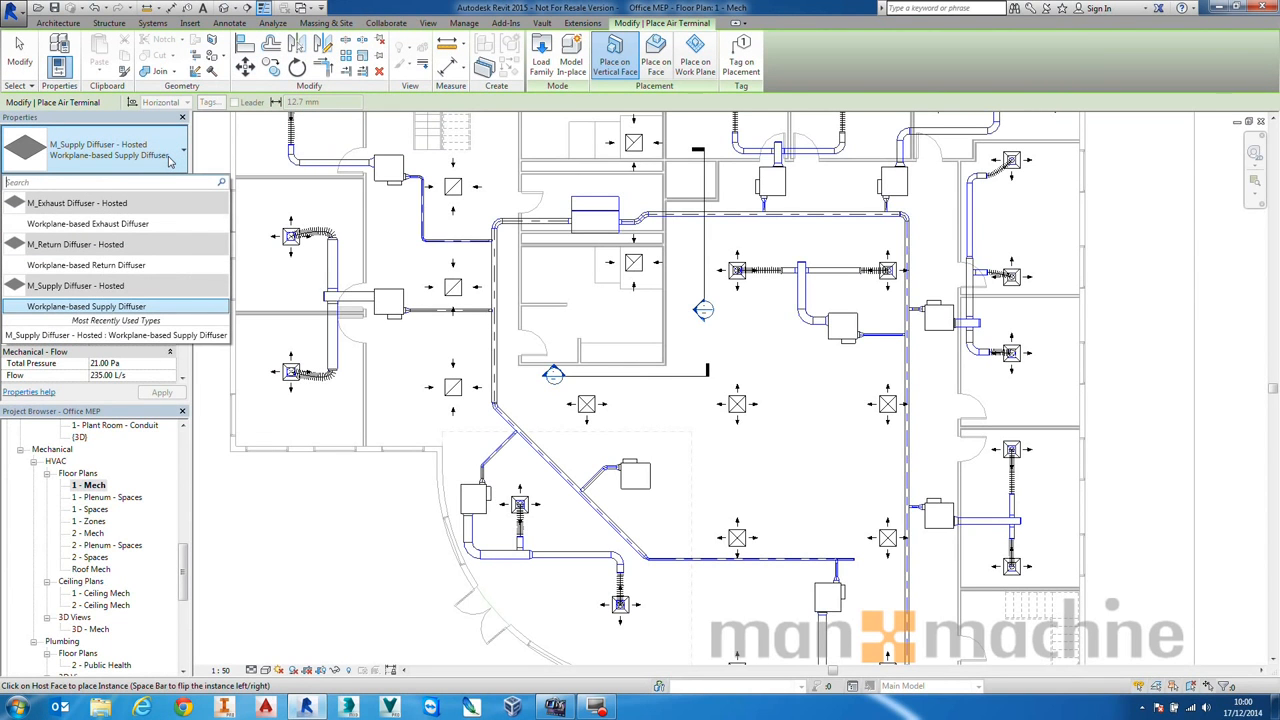
left_click(170, 158)
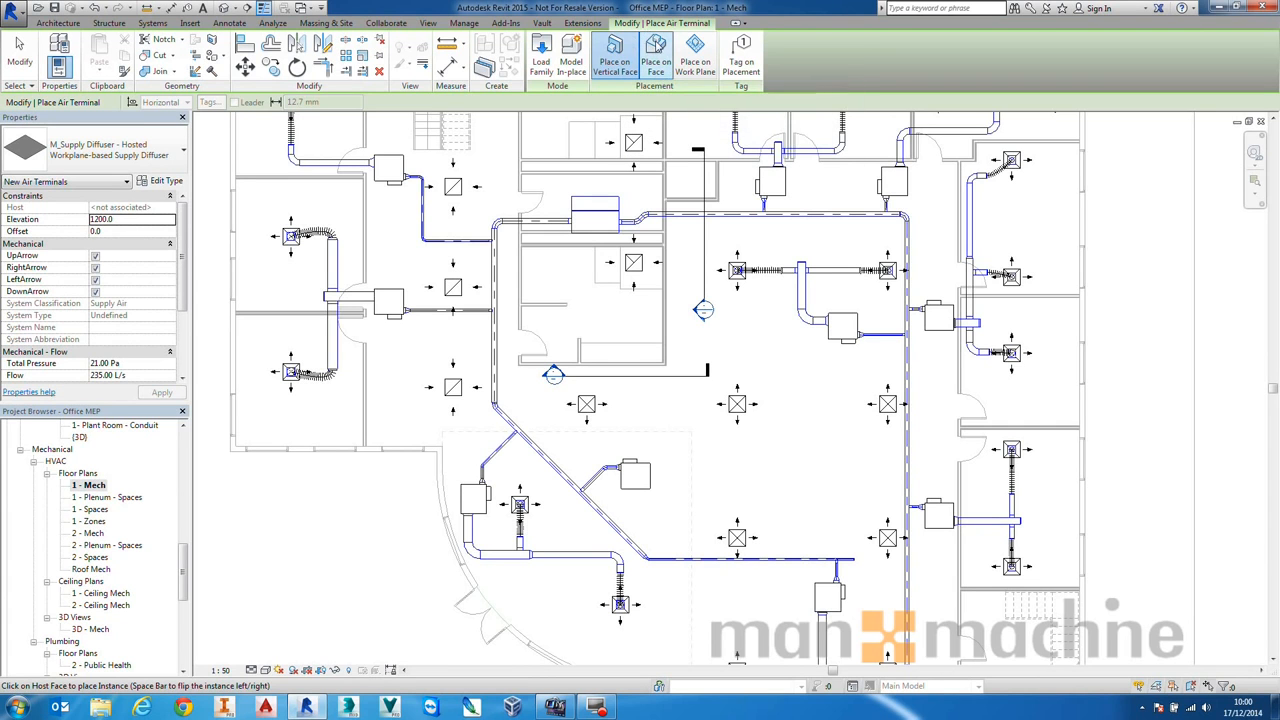
left_click(664, 66)
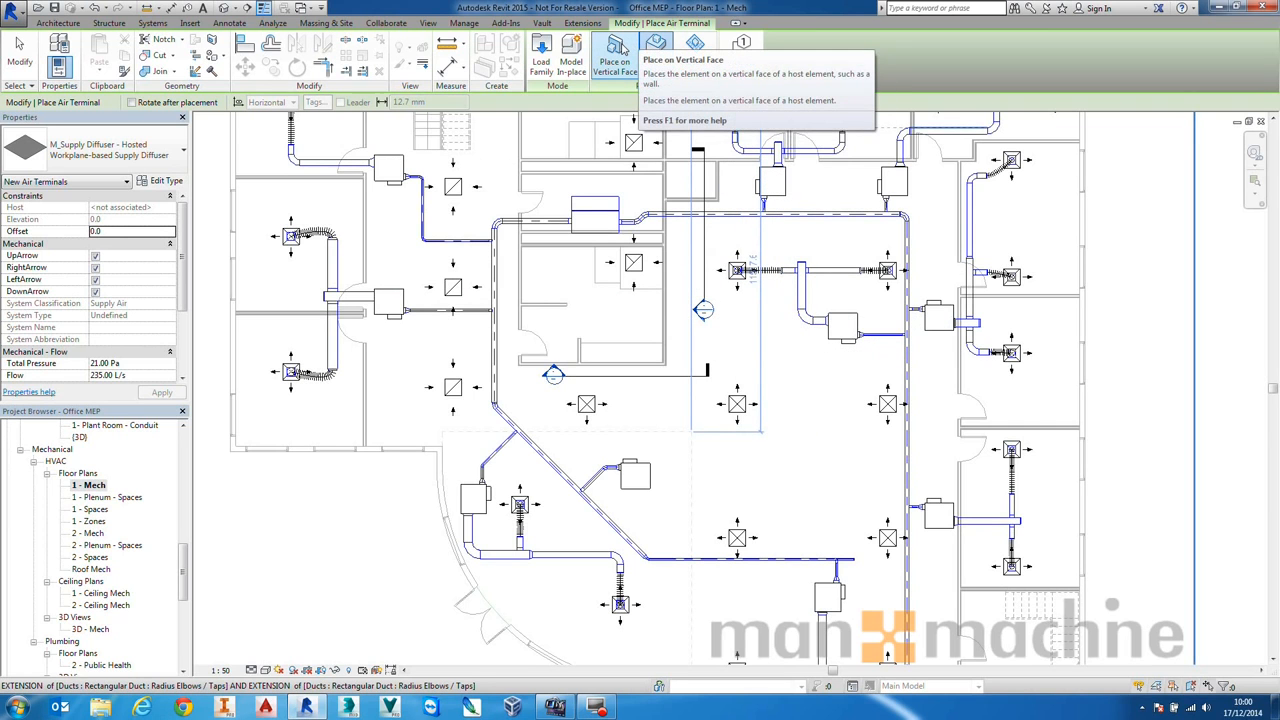
key("Escape")
key("Escape")
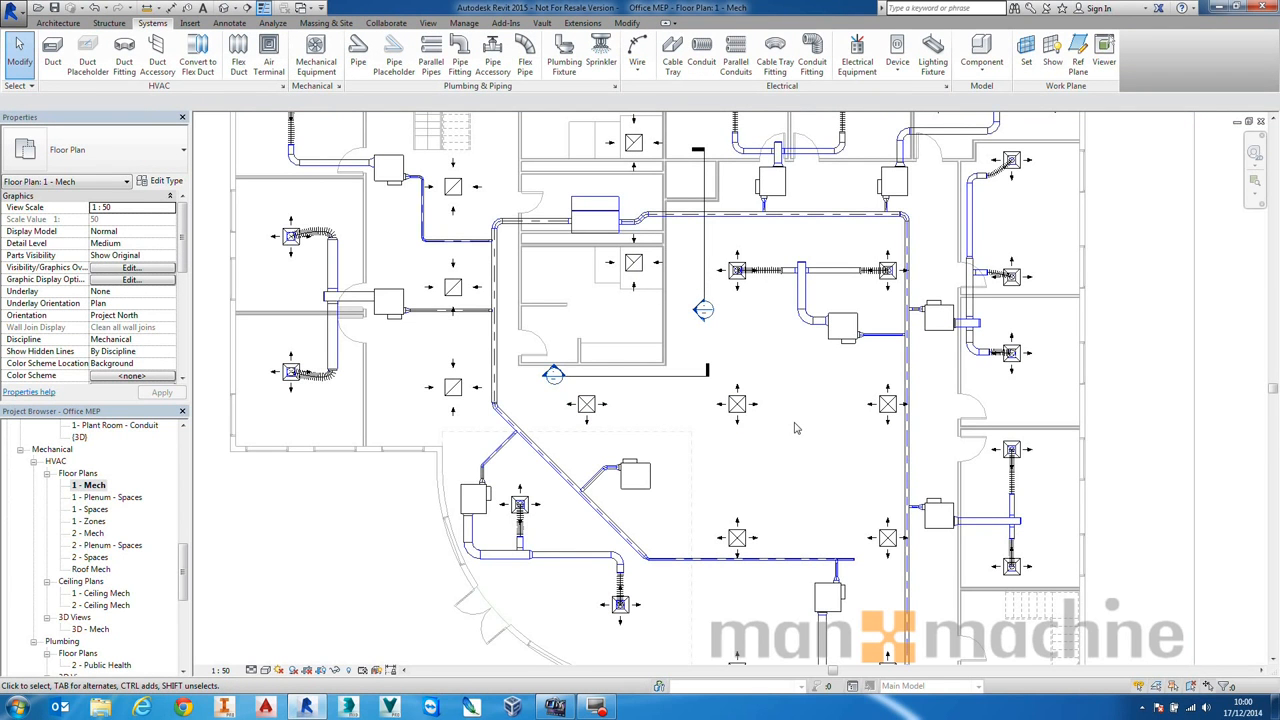
- Examine the supply diffuser and flex duct in the plan's upper corner office, and open the Air Terminal Schedule
middle_click_drag(477, 269, 782, 534)
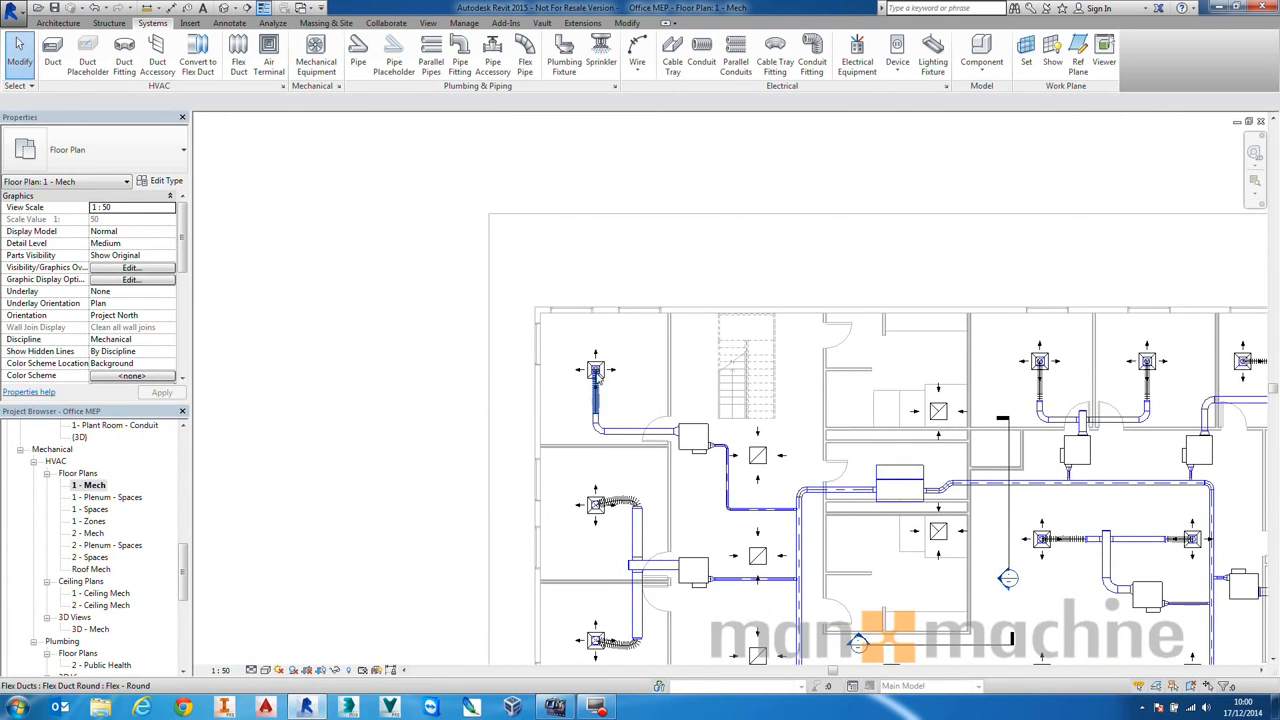
scroll(597, 378, "up", 5)
scroll(597, 378, "up", 1)
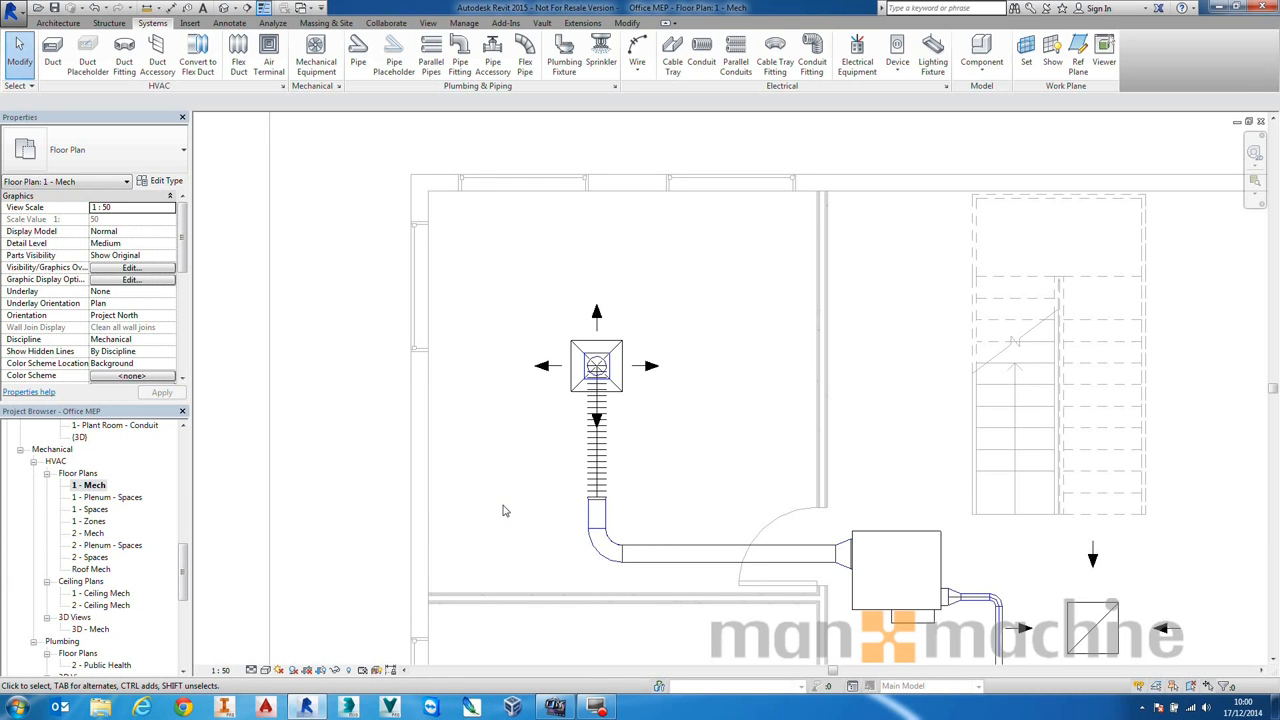
left_click_drag(182, 578, 182, 622)
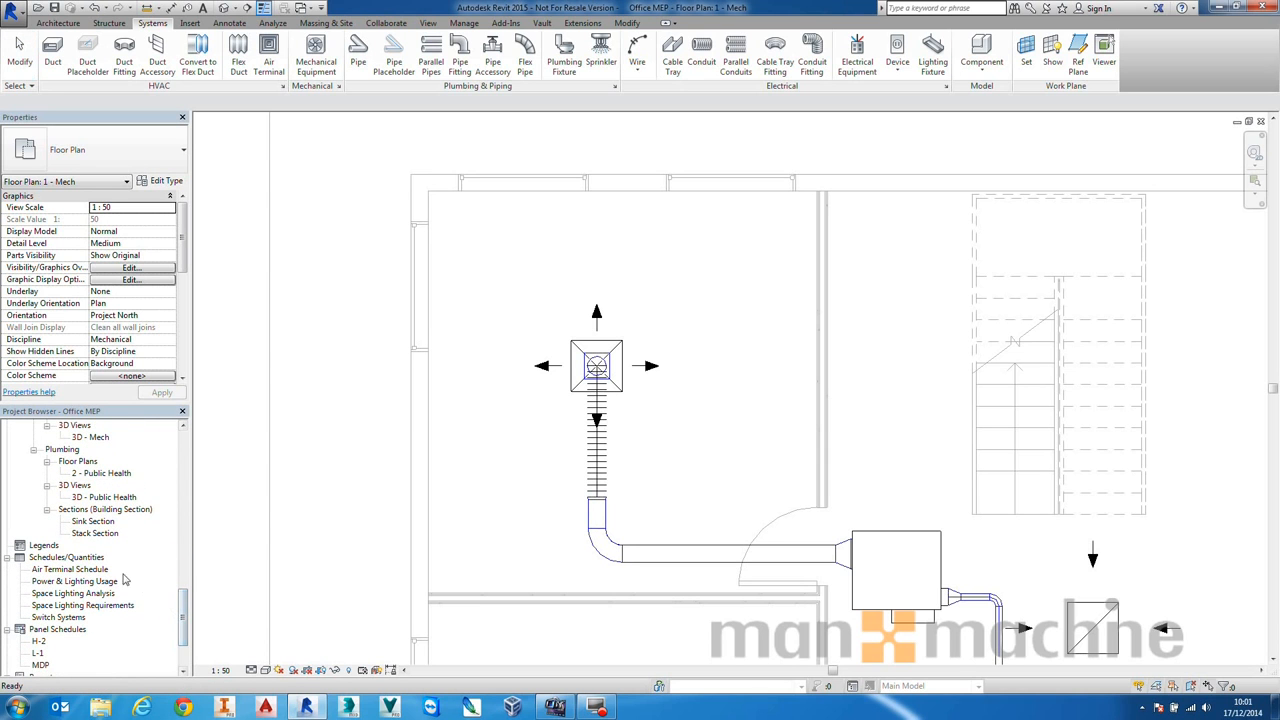
left_click(64, 570)
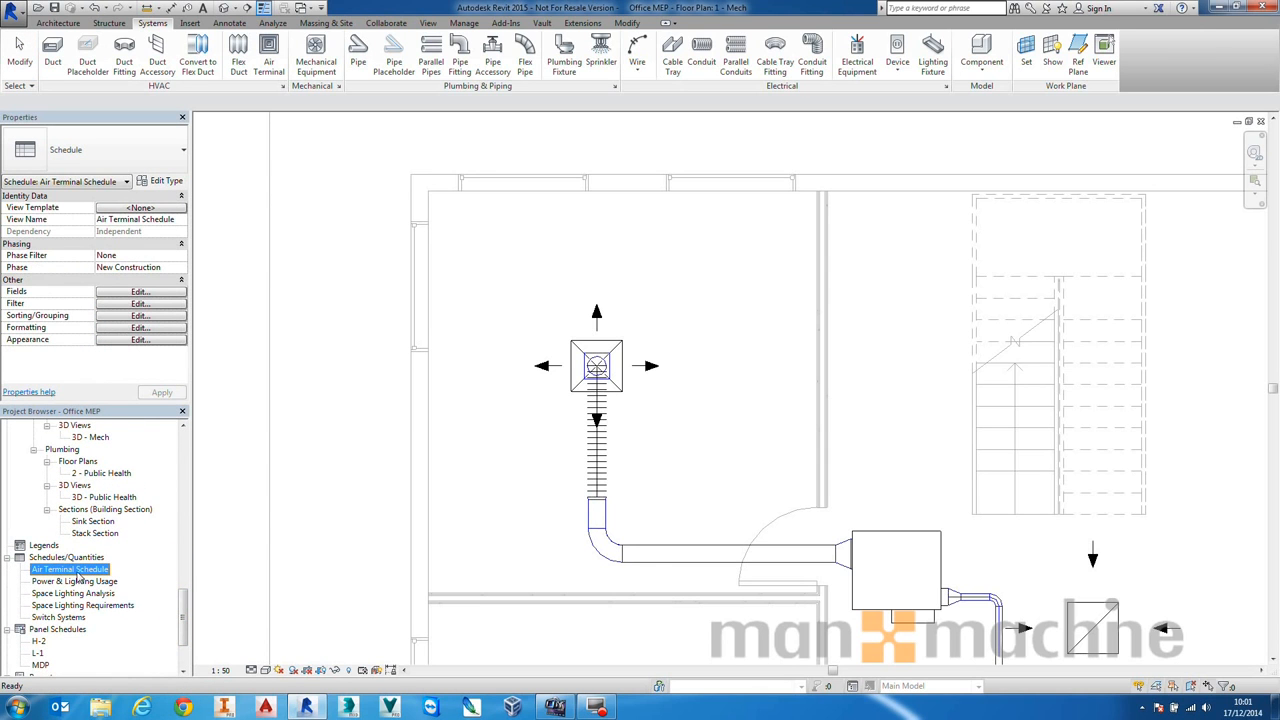
double_click(72, 569)
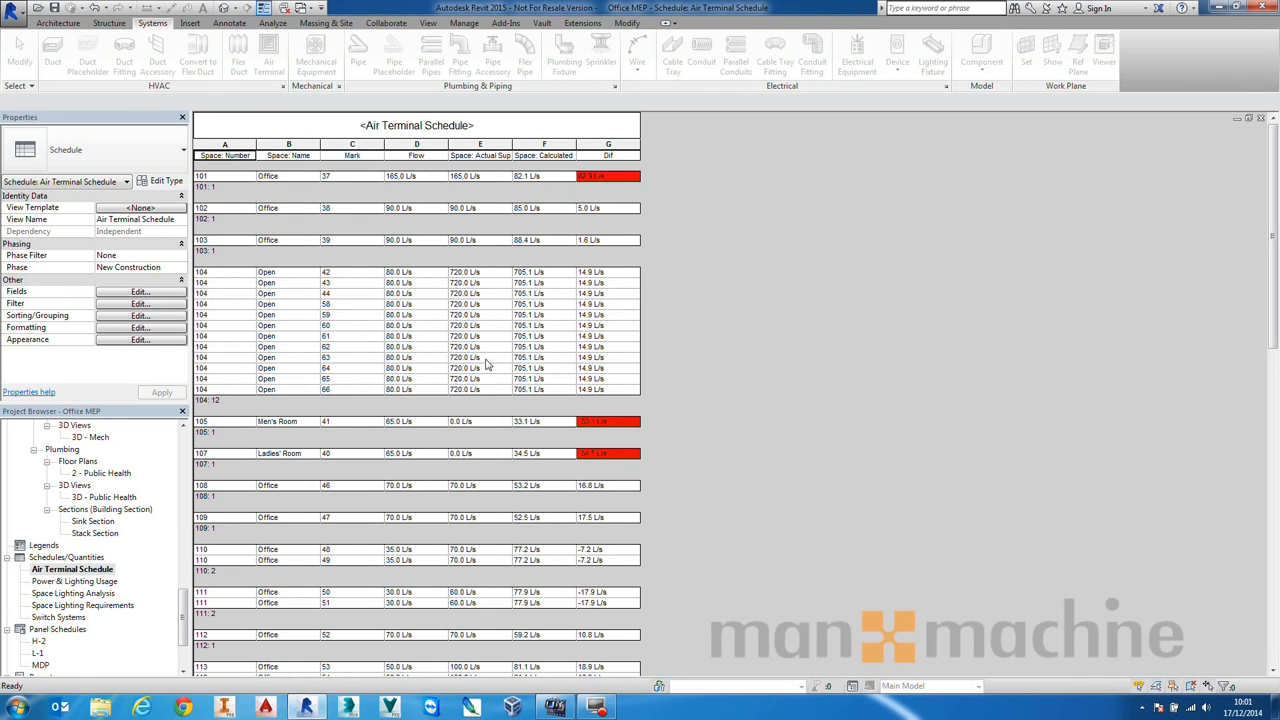
- Tile the 1 - Mech floor plan and the Air Terminal Schedule side by side, with the corner office diffuser in view
key("ctrl+Tab")
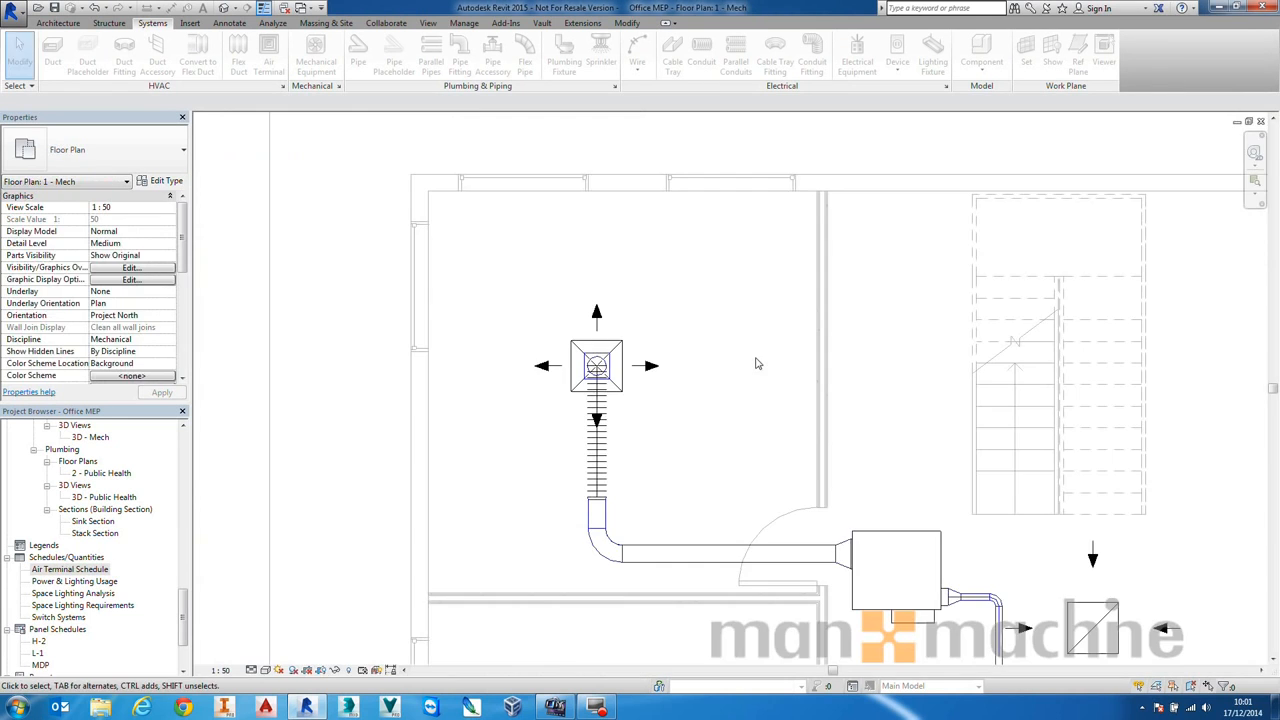
key("w")
key("t")
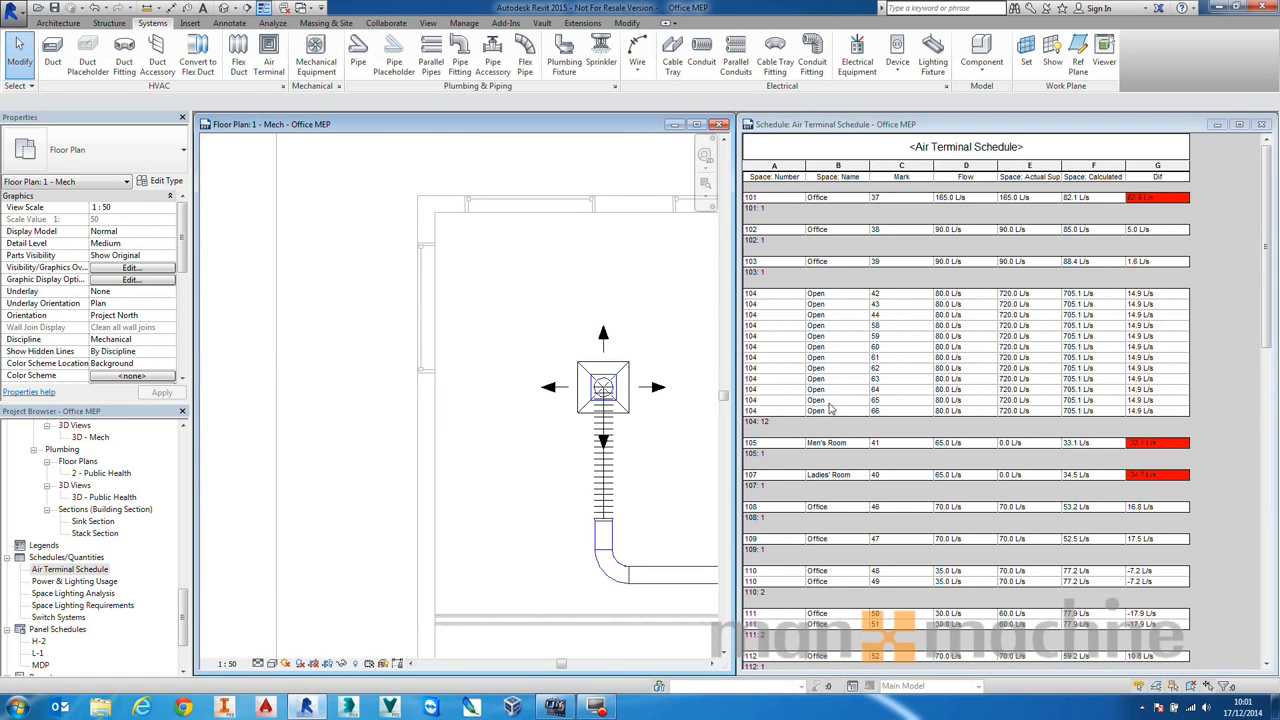
middle_click_drag(604, 312, 451, 286)
left_click(872, 126)
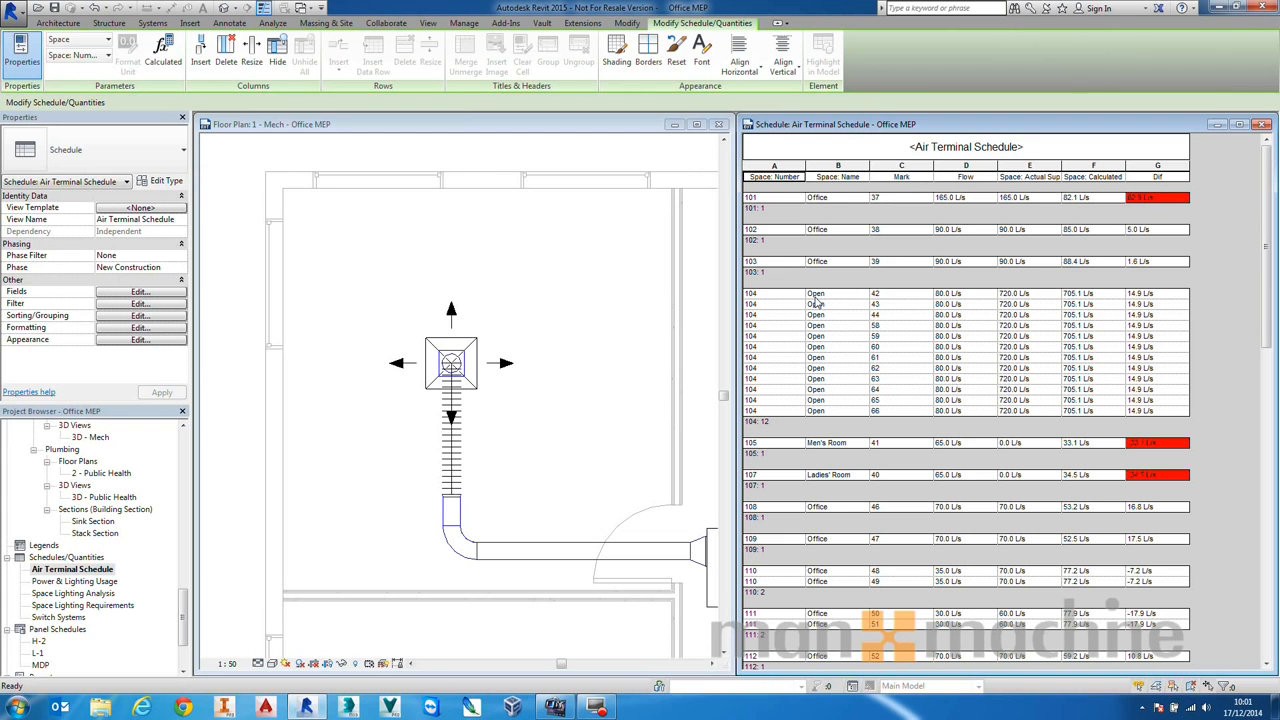
left_click(543, 250)
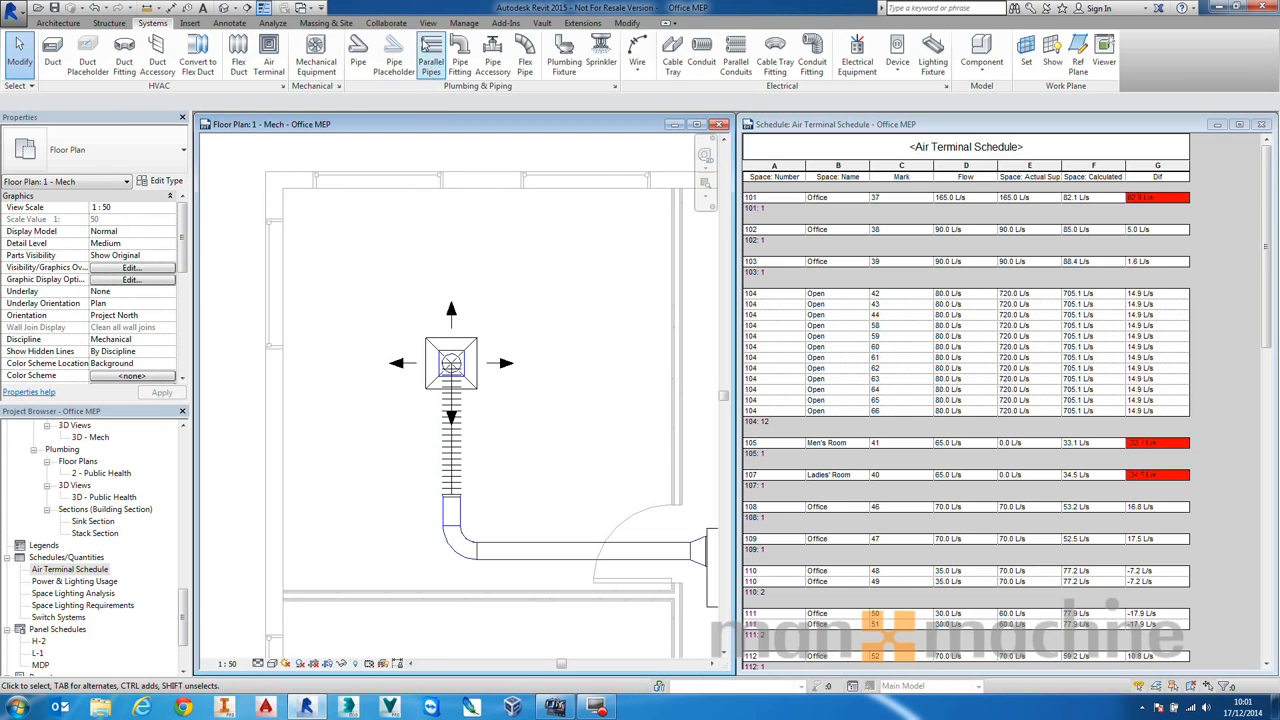
- Tag the corner office's supply diffuser by category, with a horizontal tag on an attached leader
left_click(229, 22)
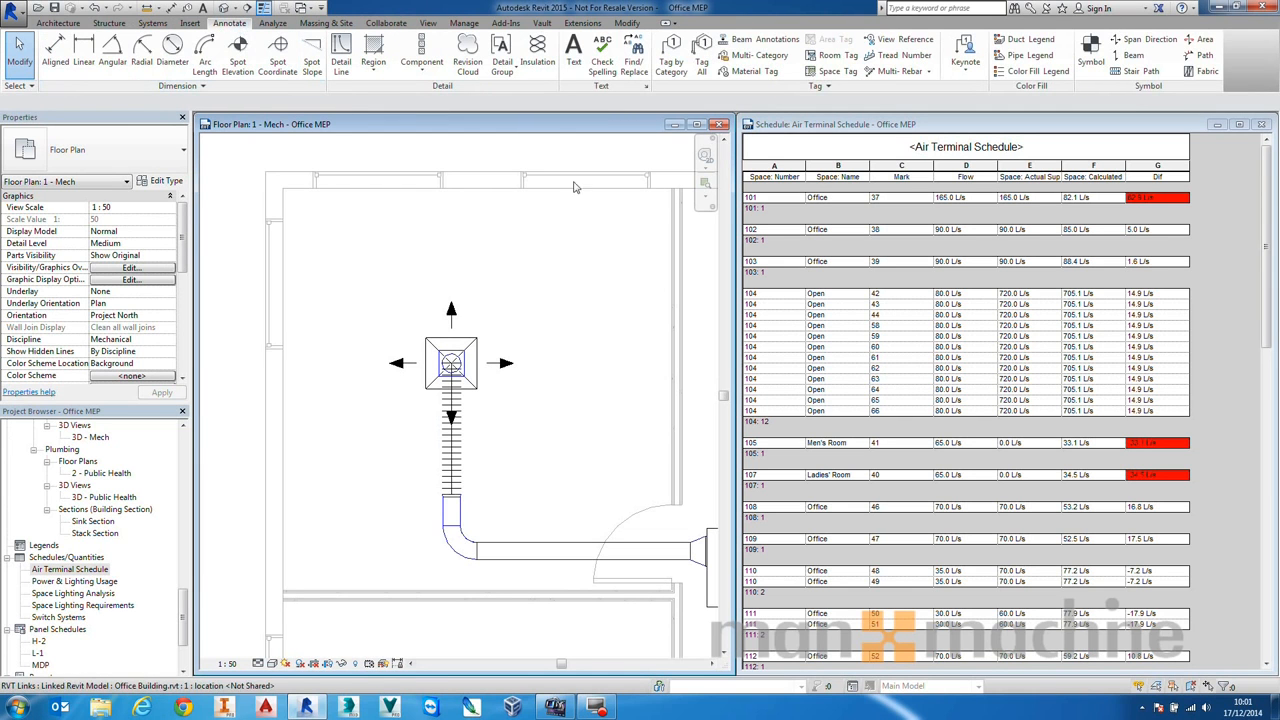
left_click(671, 55)
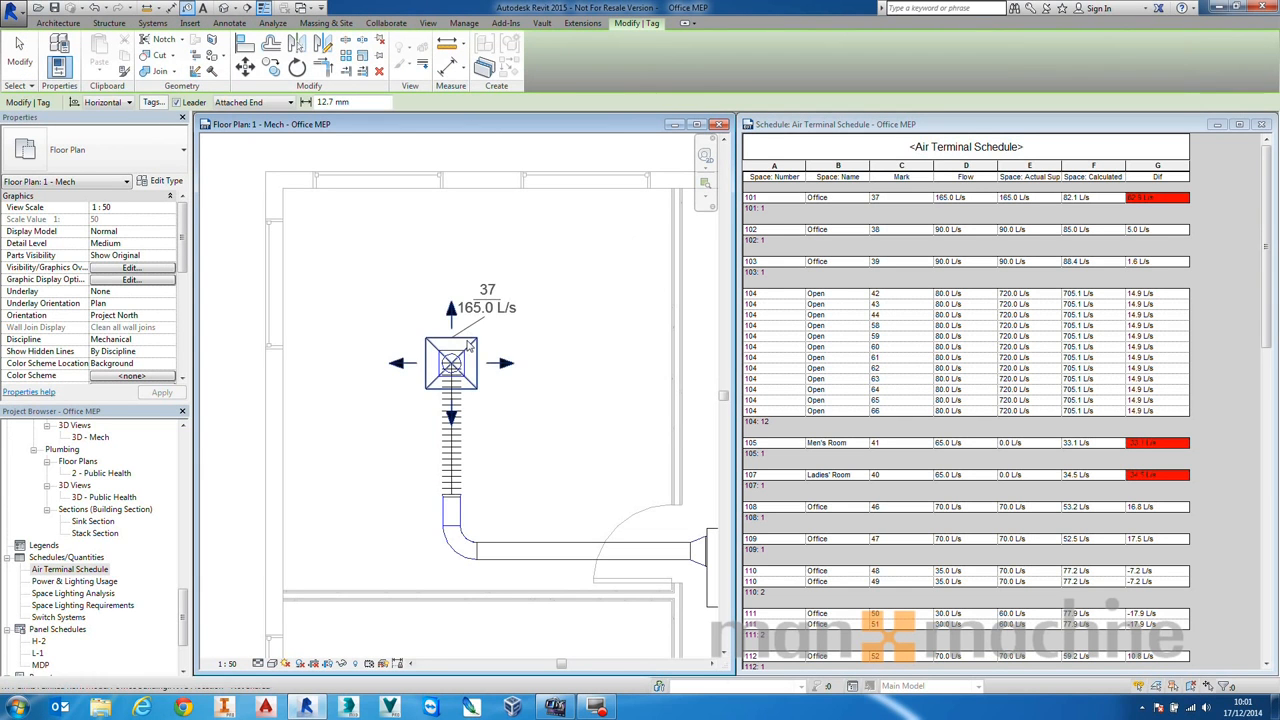
left_click(468, 345)
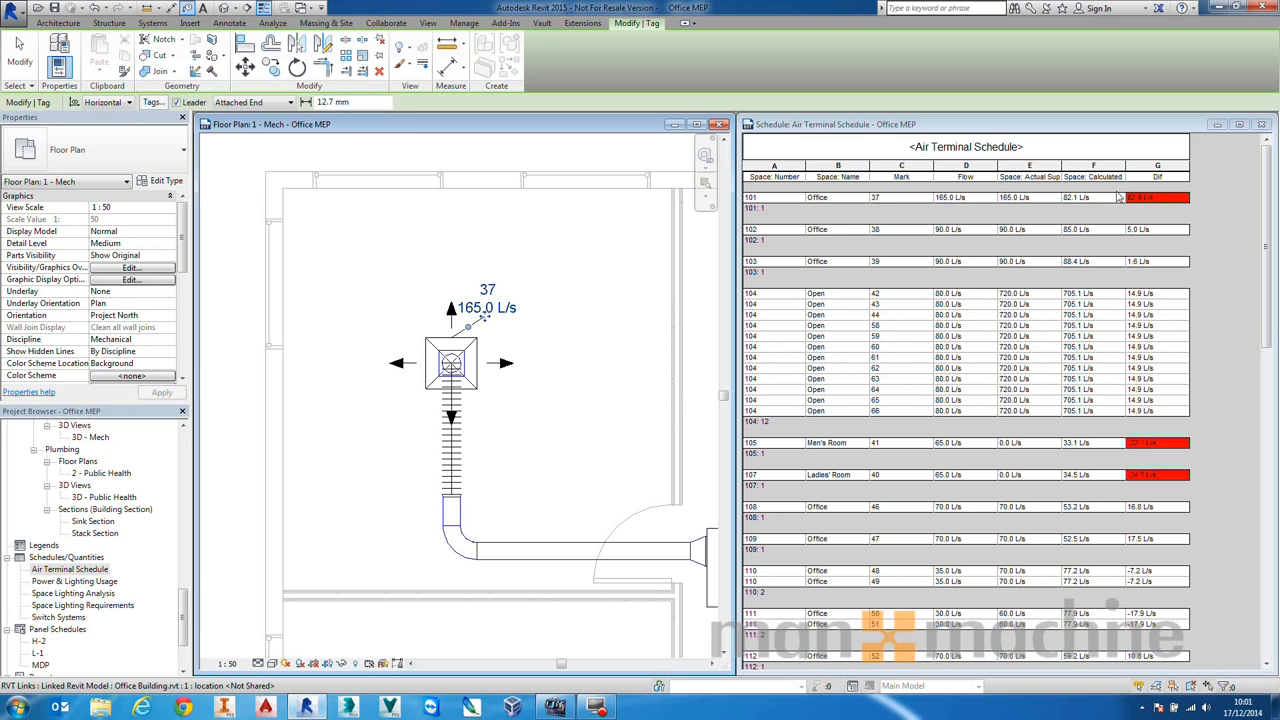
- Widen the schedule's Space: Actual Supply Airflow column and set the flow of the air terminal in space 101 to 75 L/s
left_click(1064, 170)
left_click_drag(1064, 170, 1101, 170)
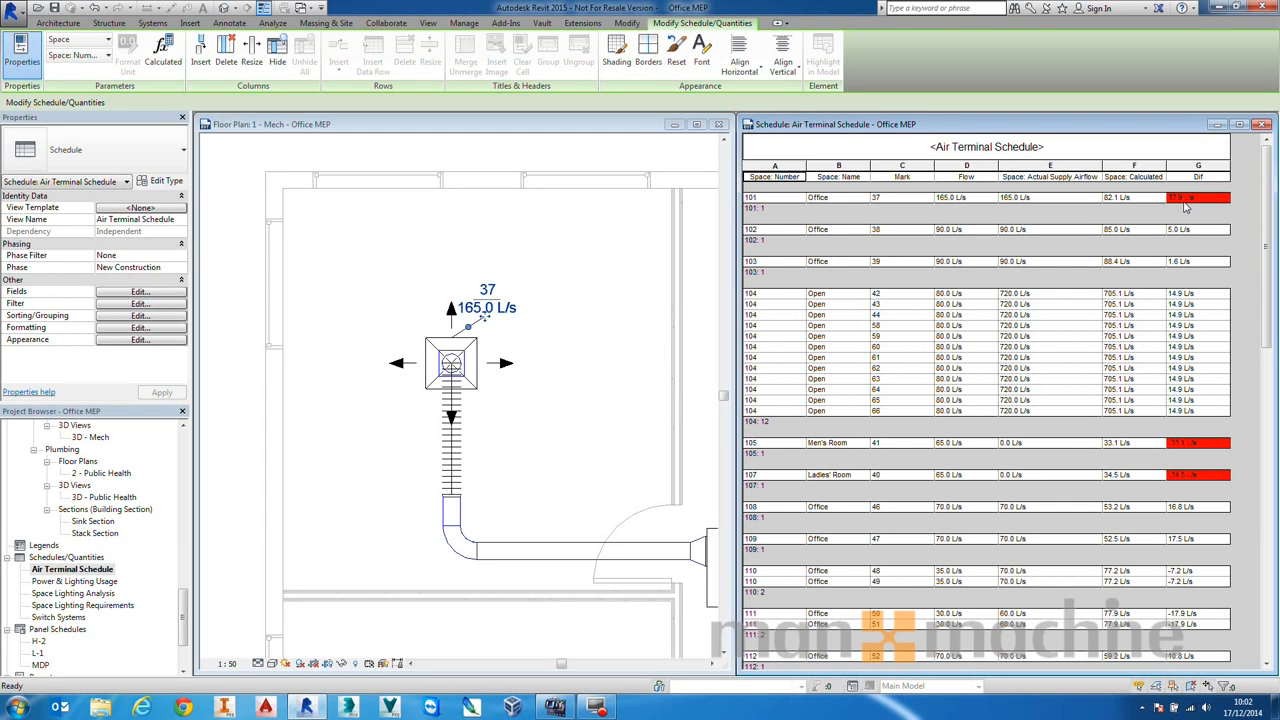
left_click(1040, 202)
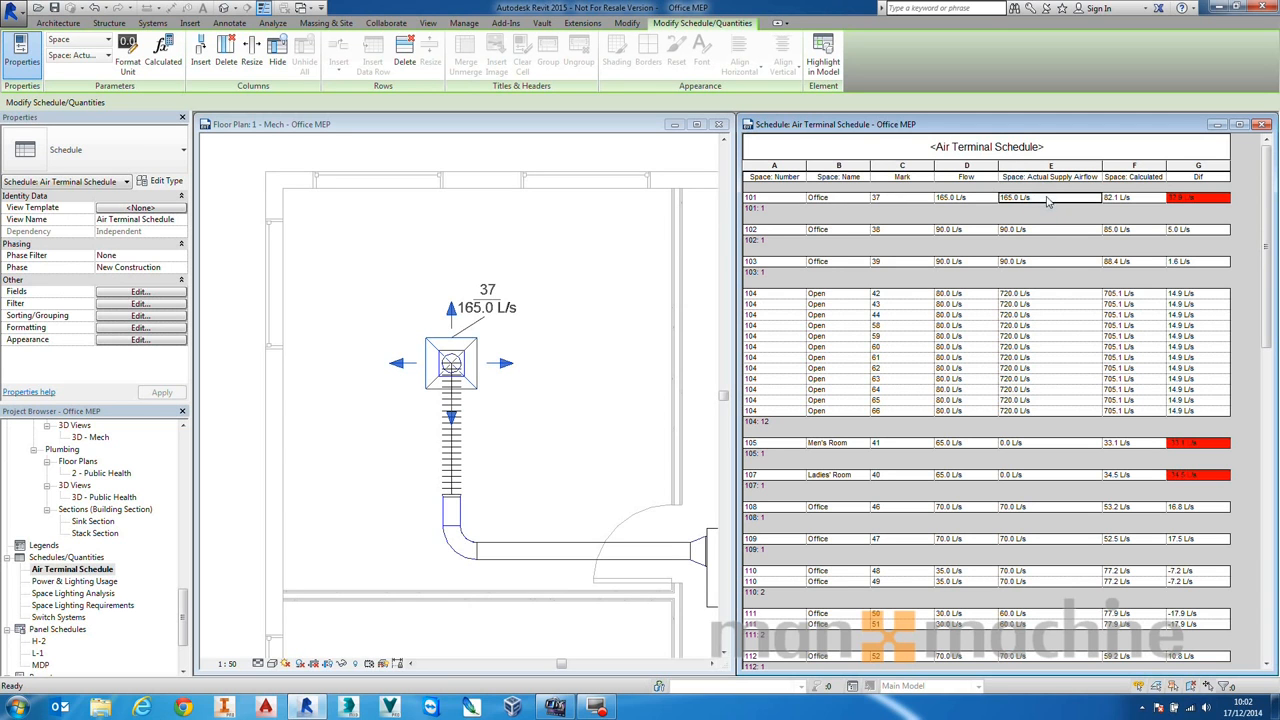
left_click(966, 198)
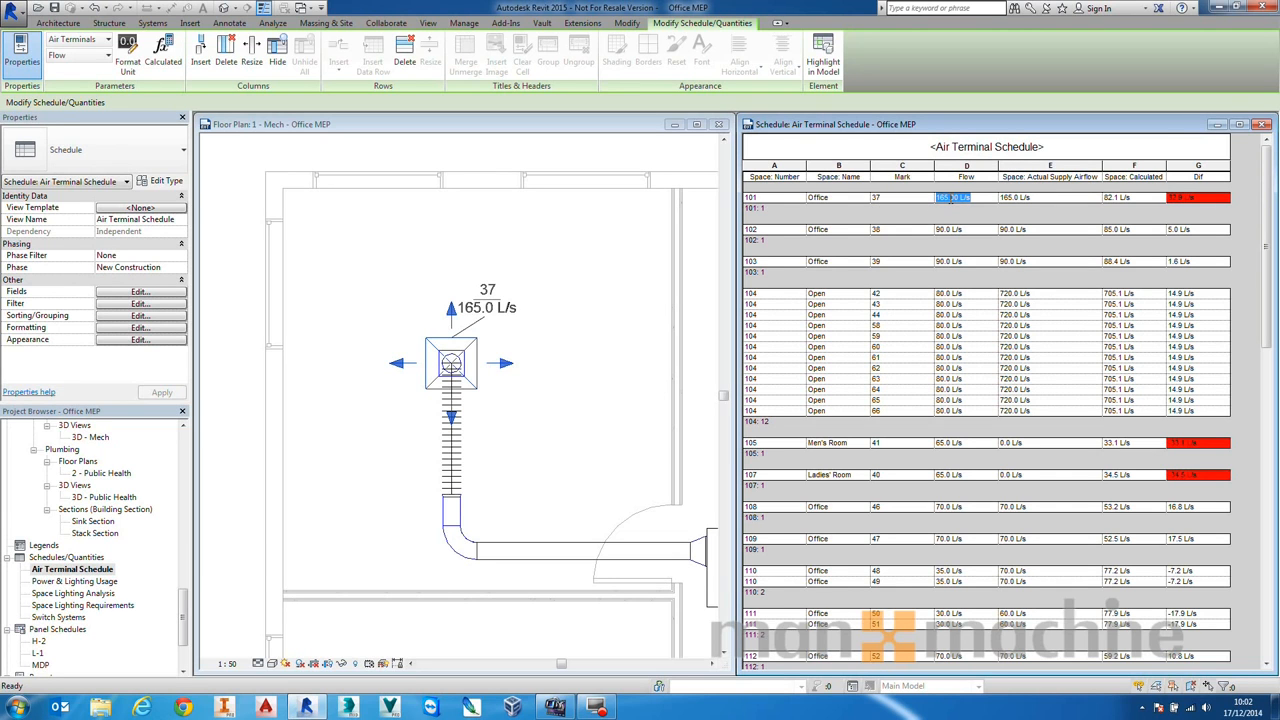
type("7")
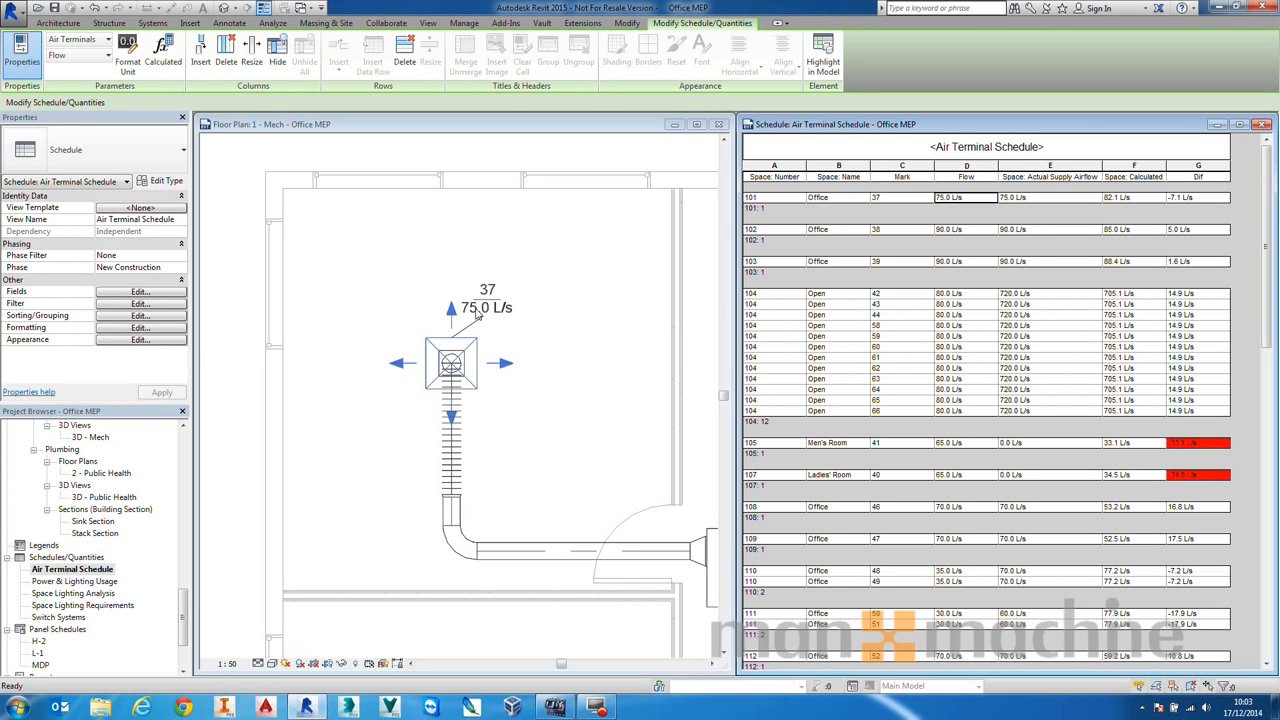
- Place a second leader tag on the corner office's supply diffuser and delete that duplicate tag
left_click(558, 338)
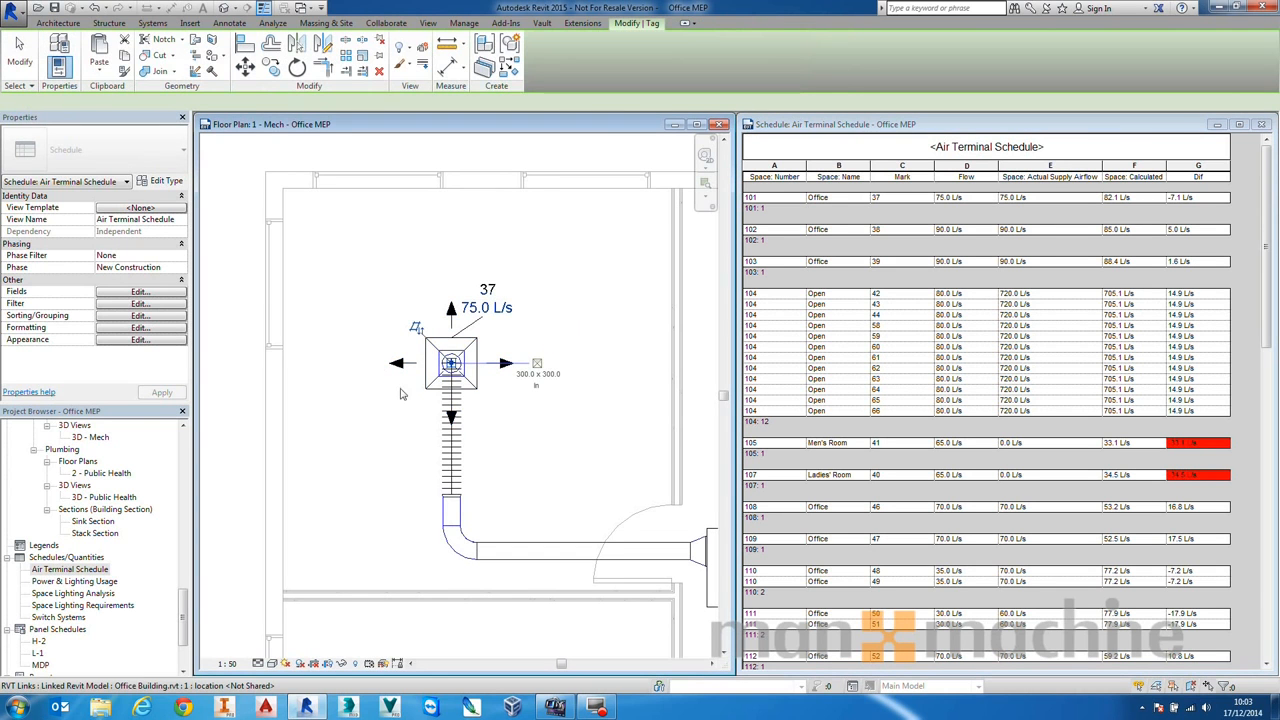
key("t")
key("g")
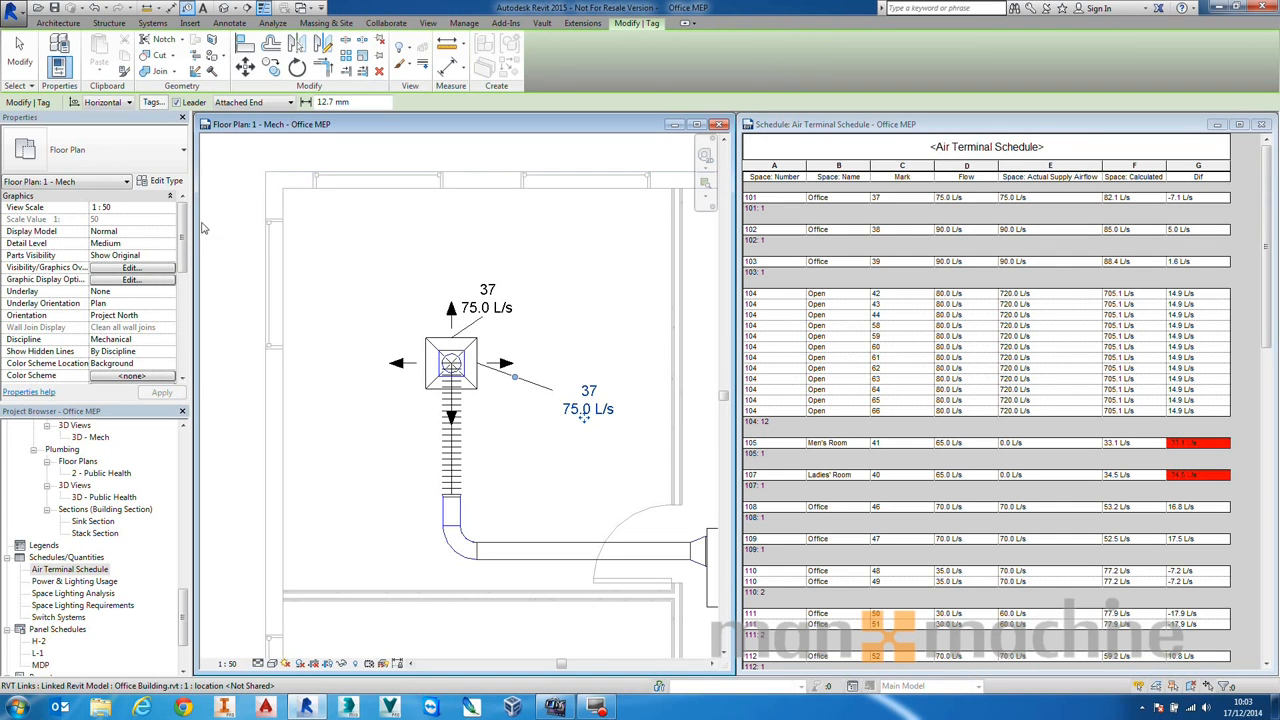
left_click(561, 336)
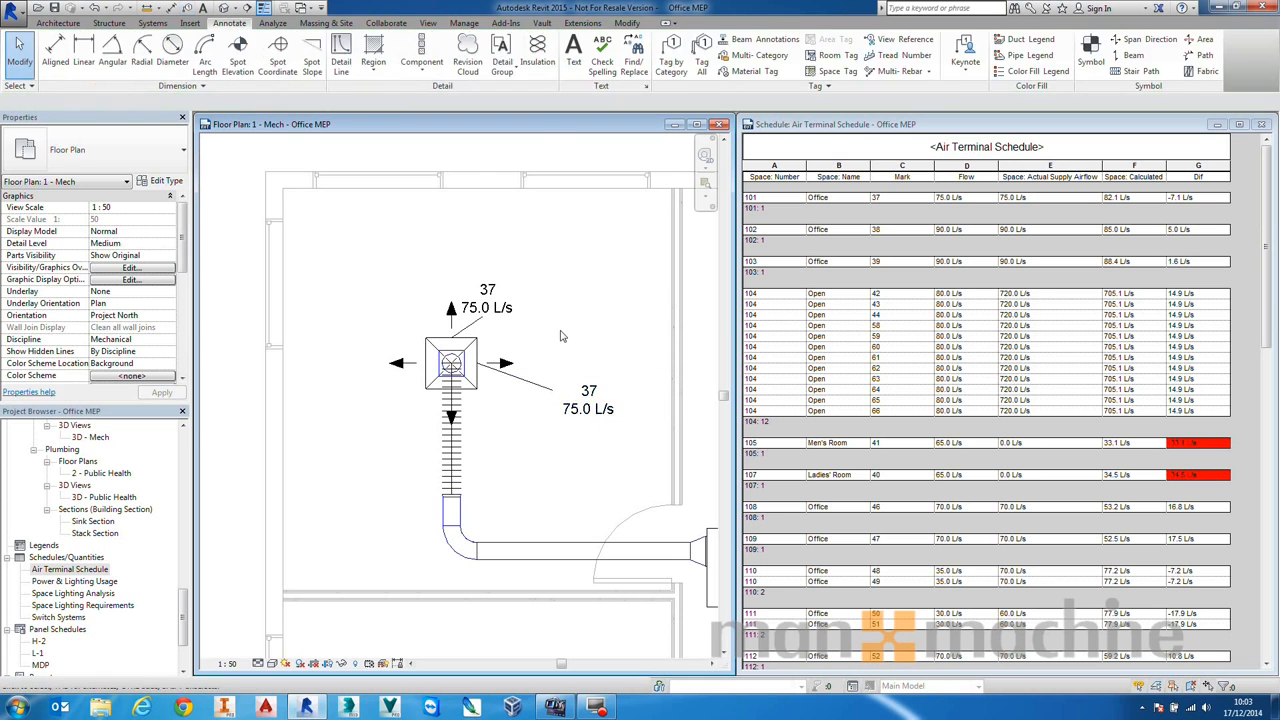
left_click(588, 405)
key("Delete")
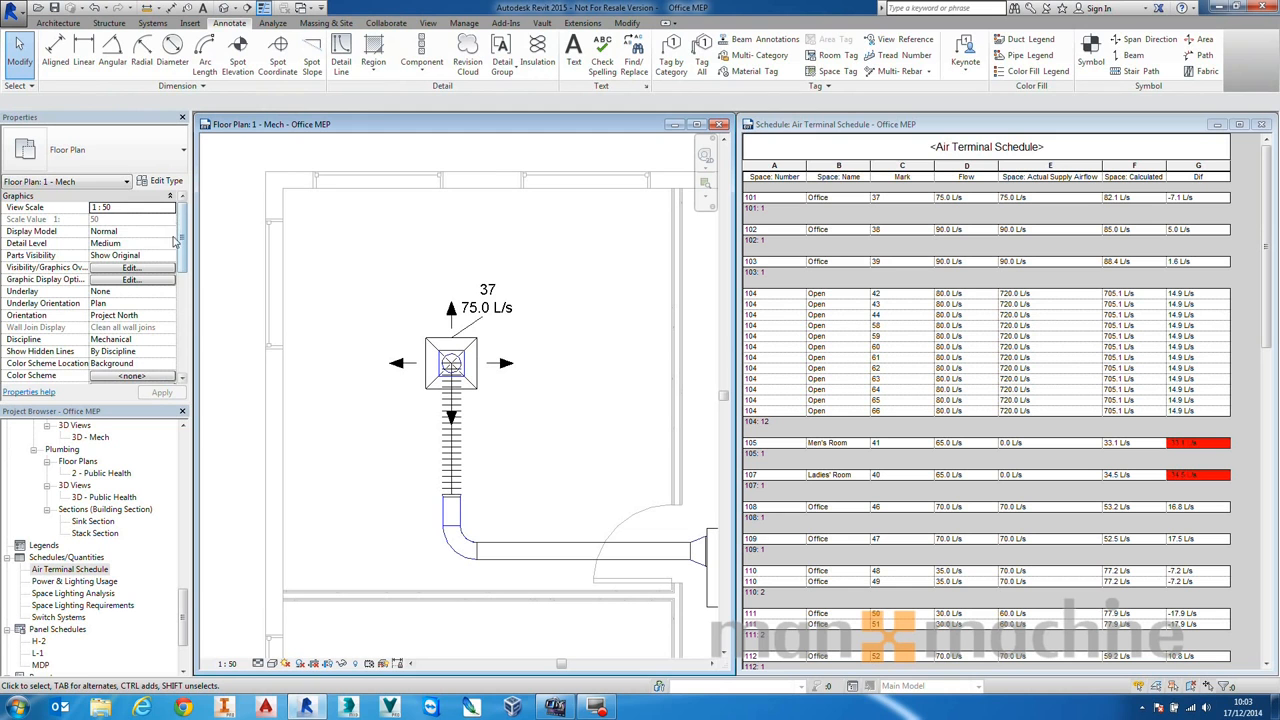
- Select the corner office's supply diffuser in the plan and set its Flow property to 72.5 L/s
left_click_drag(181, 241, 184, 328)
left_click(424, 350)
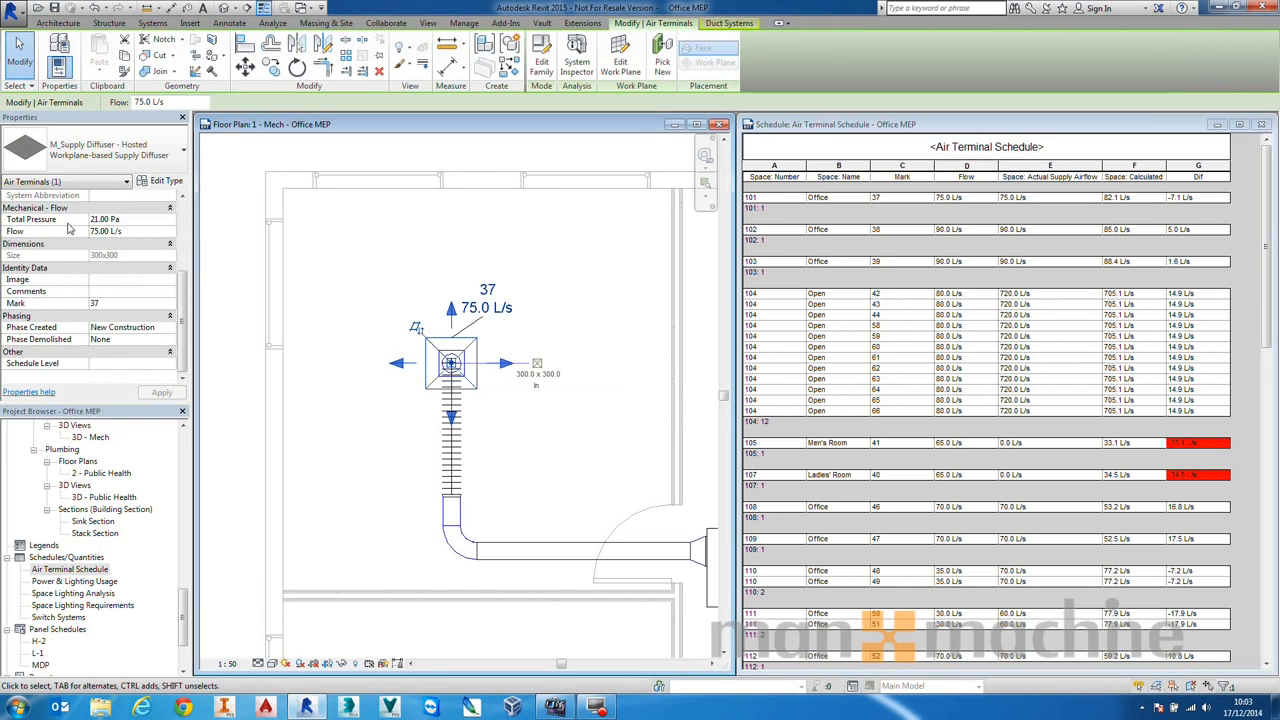
left_click(141, 229)
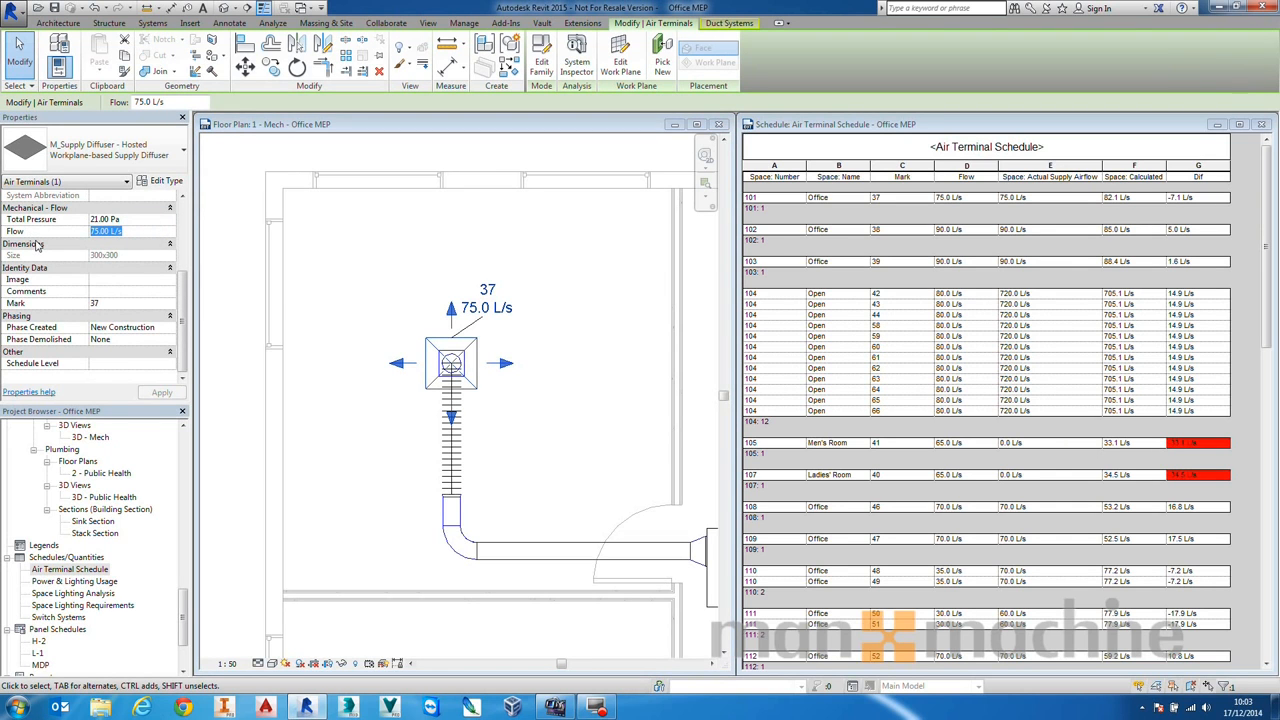
type("72.5")
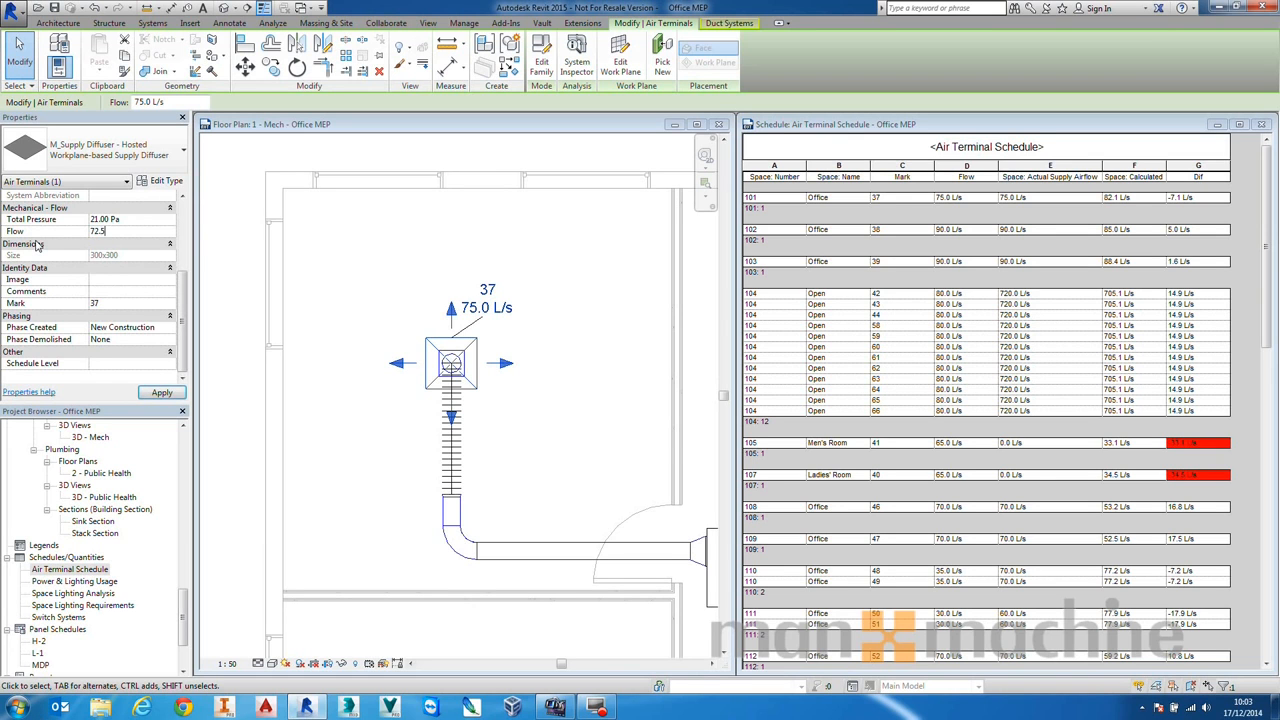
key("Return")
left_click(158, 393)
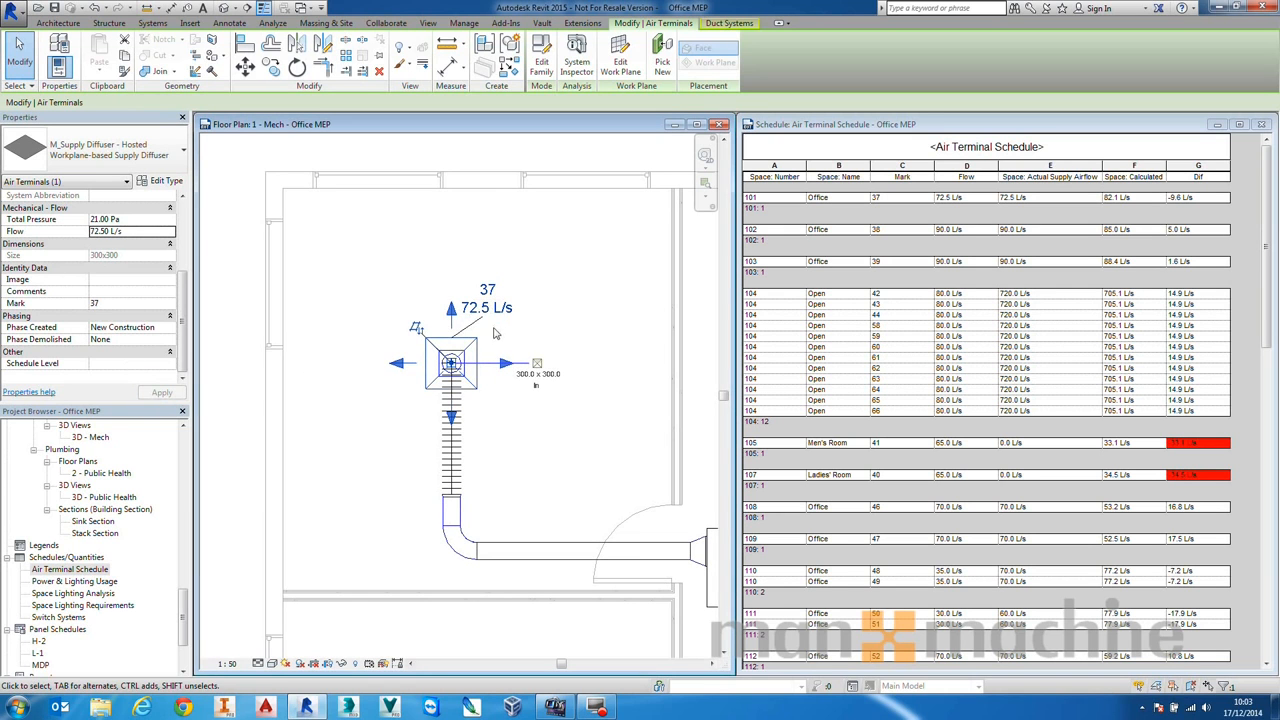
- Compare the diffuser's flow in the schedule and set its Flow property to 75 L/s
left_click(975, 203)
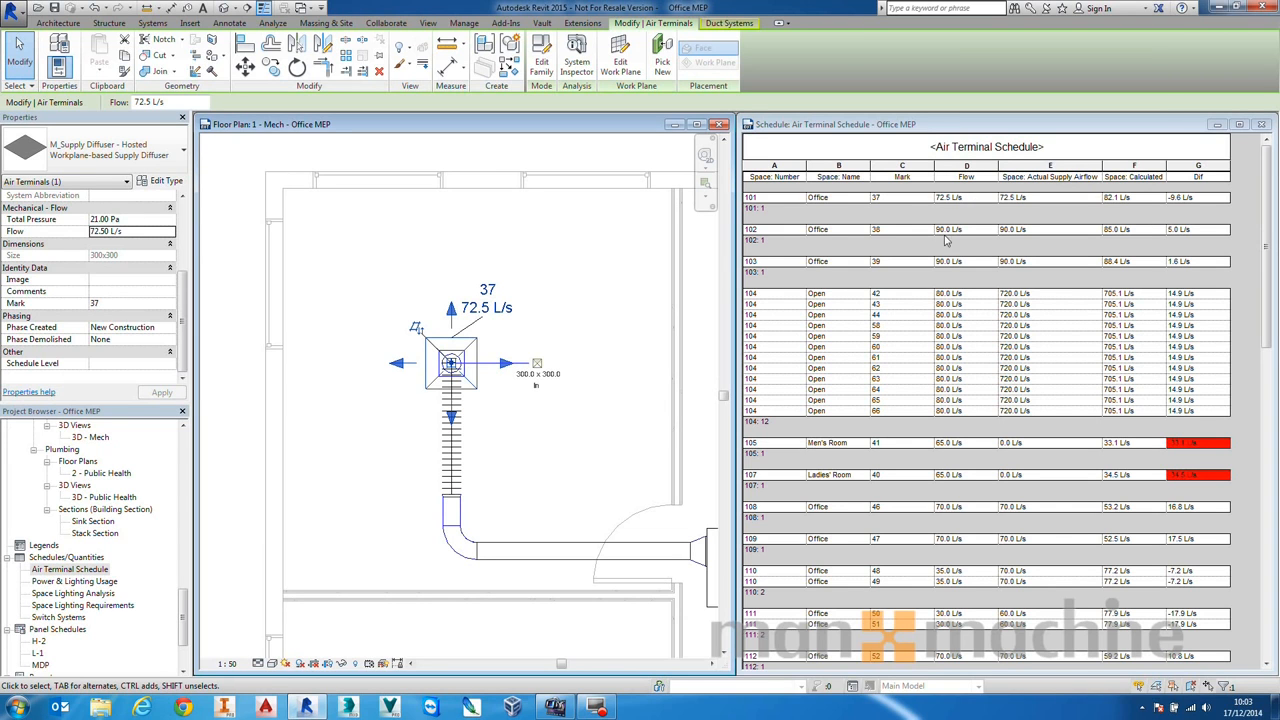
left_click(152, 231)
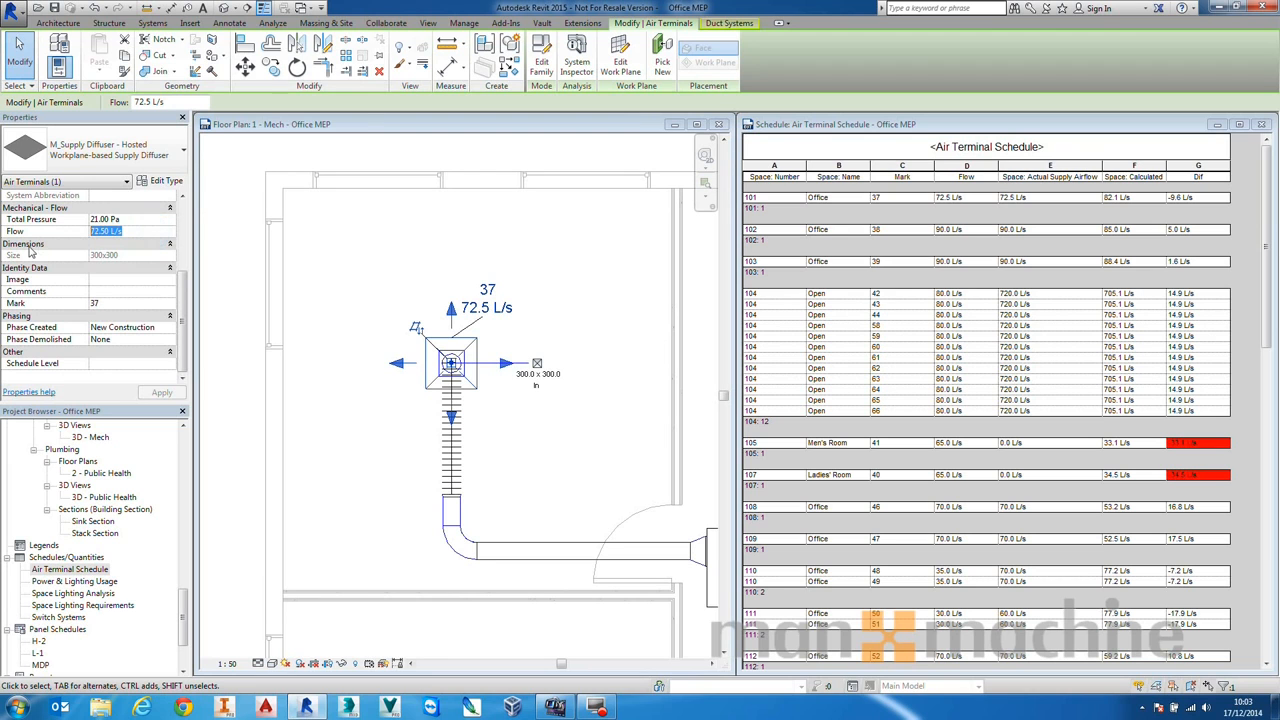
type("75")
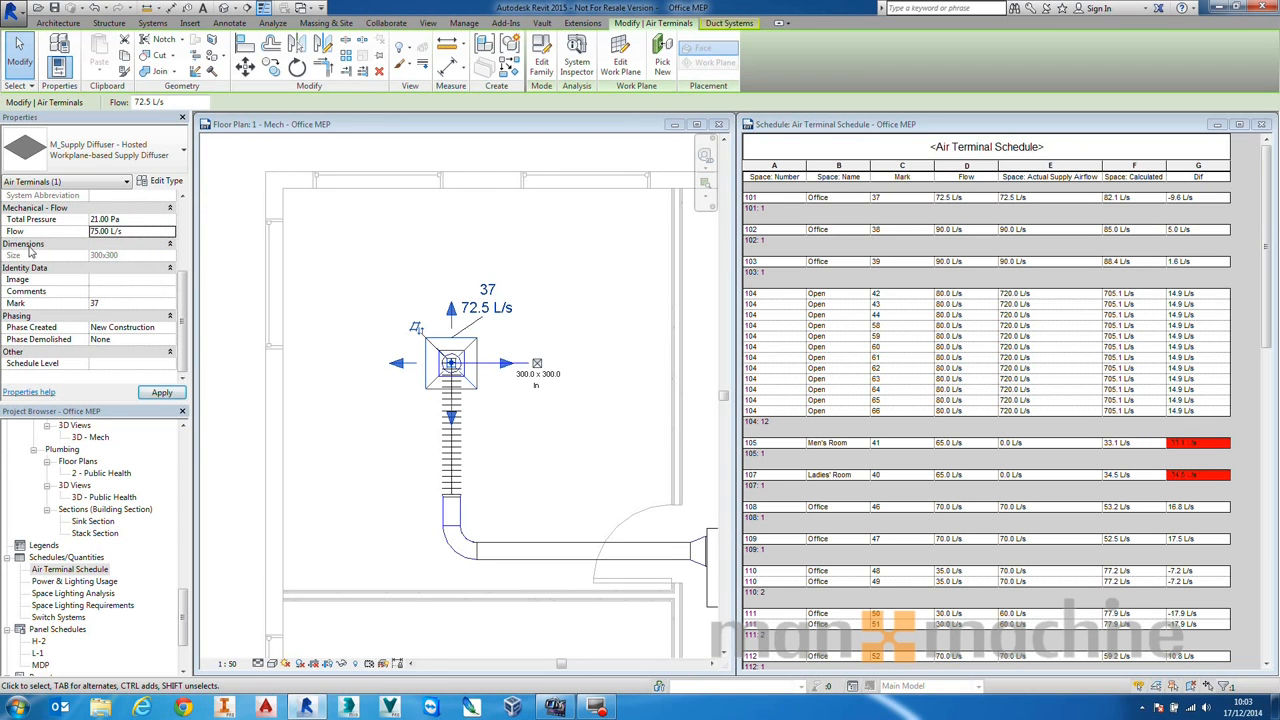
left_click(162, 393)
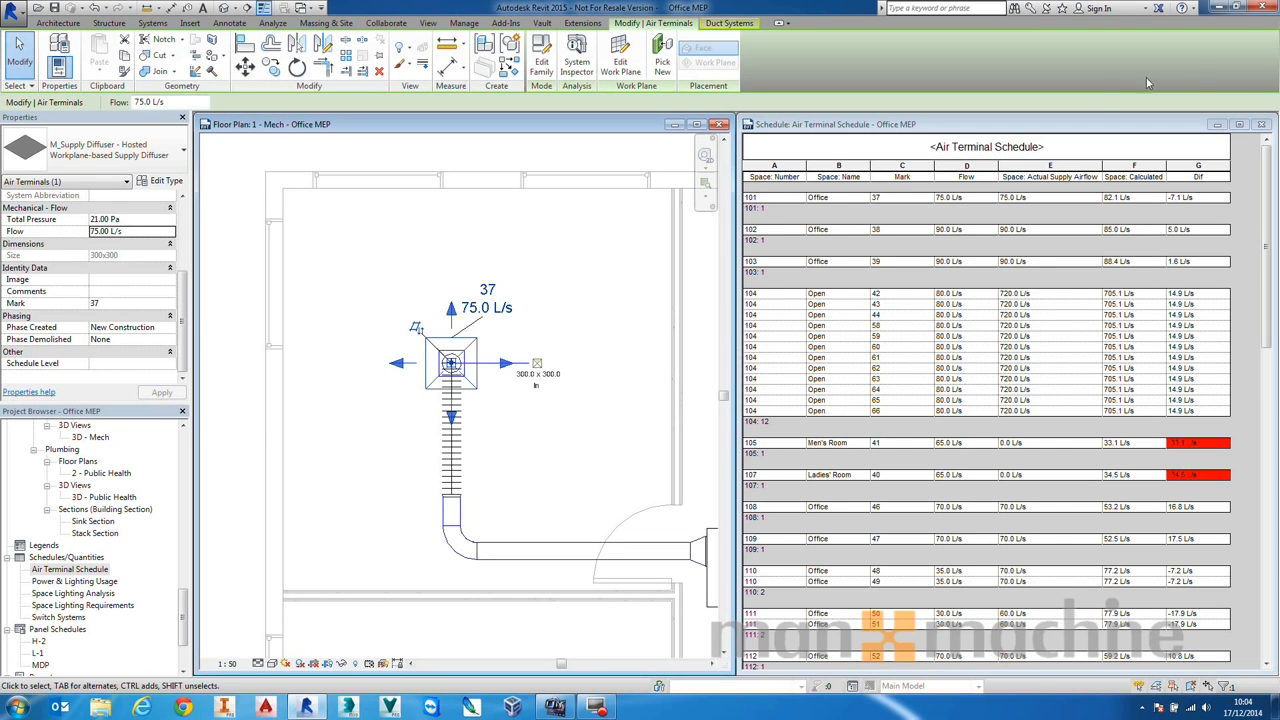
- Close the Air Terminal Schedule and maximize the 1 - Mech floor plan
left_click(1261, 125)
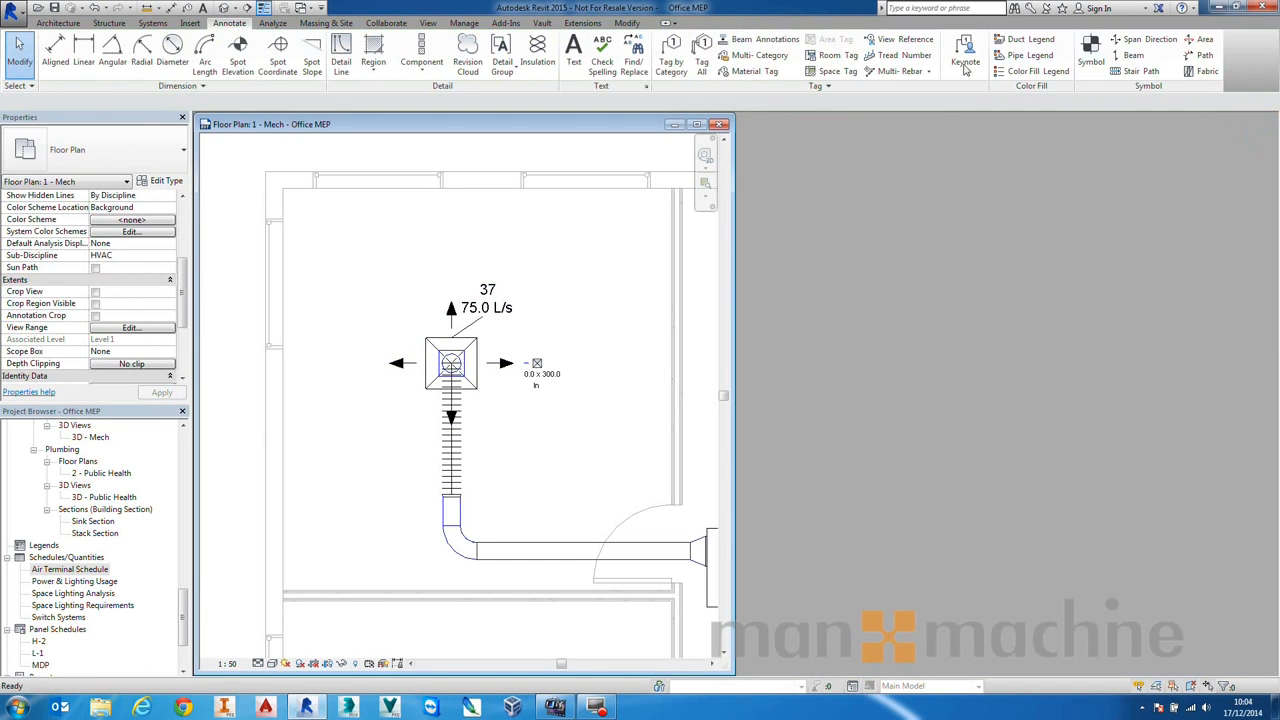
left_click(698, 125)
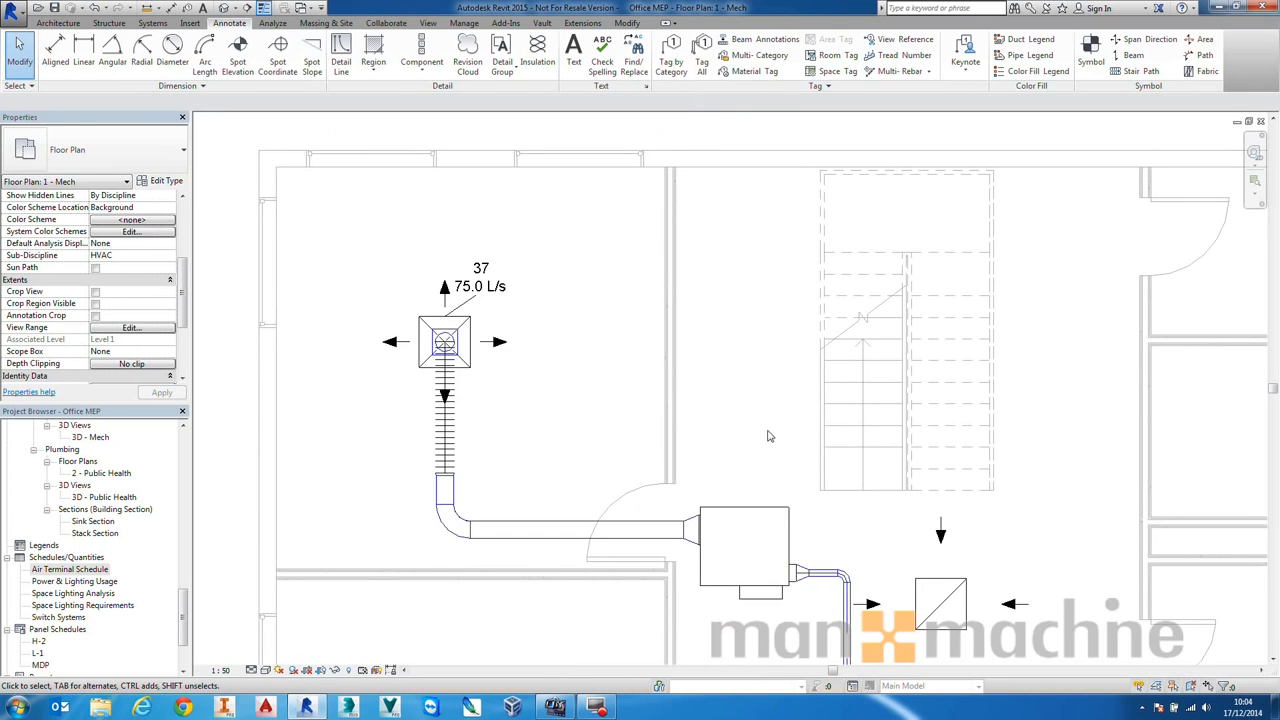
- Fit the whole mechanical plan in view and open the 1 - Spaces floor plan under HVAC
key("z")
key("f")
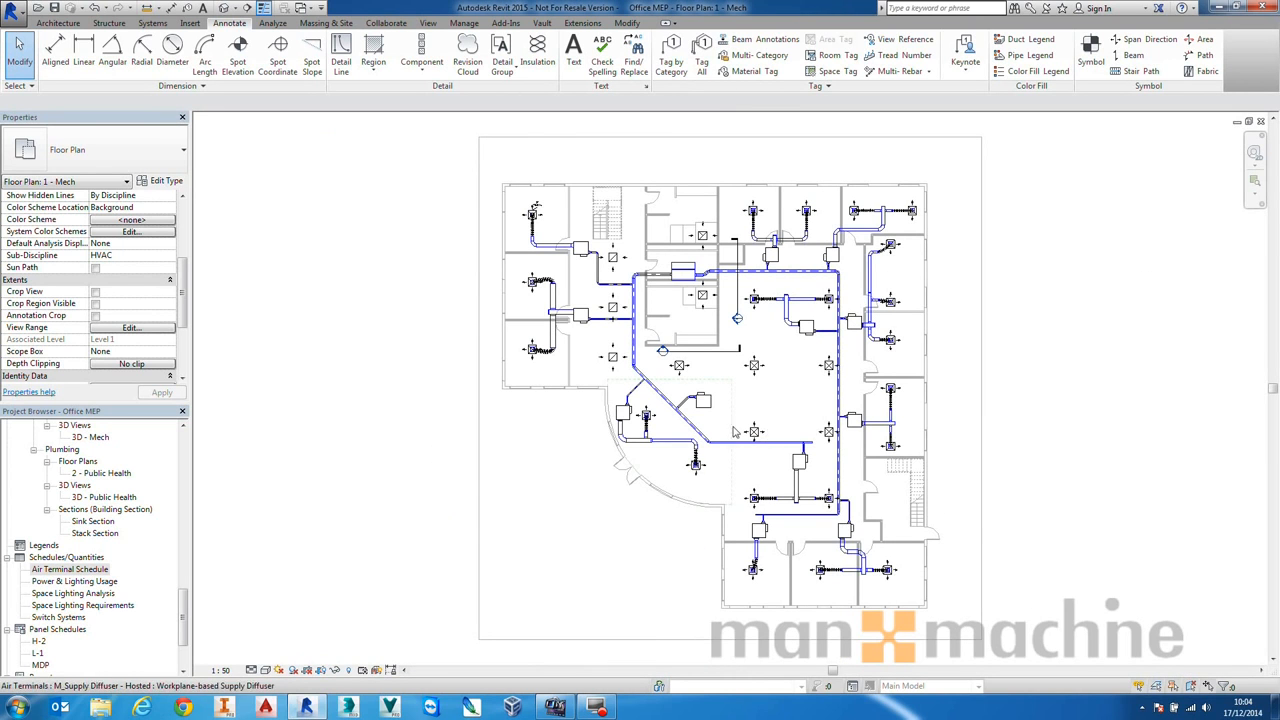
left_click_drag(182, 610, 184, 563)
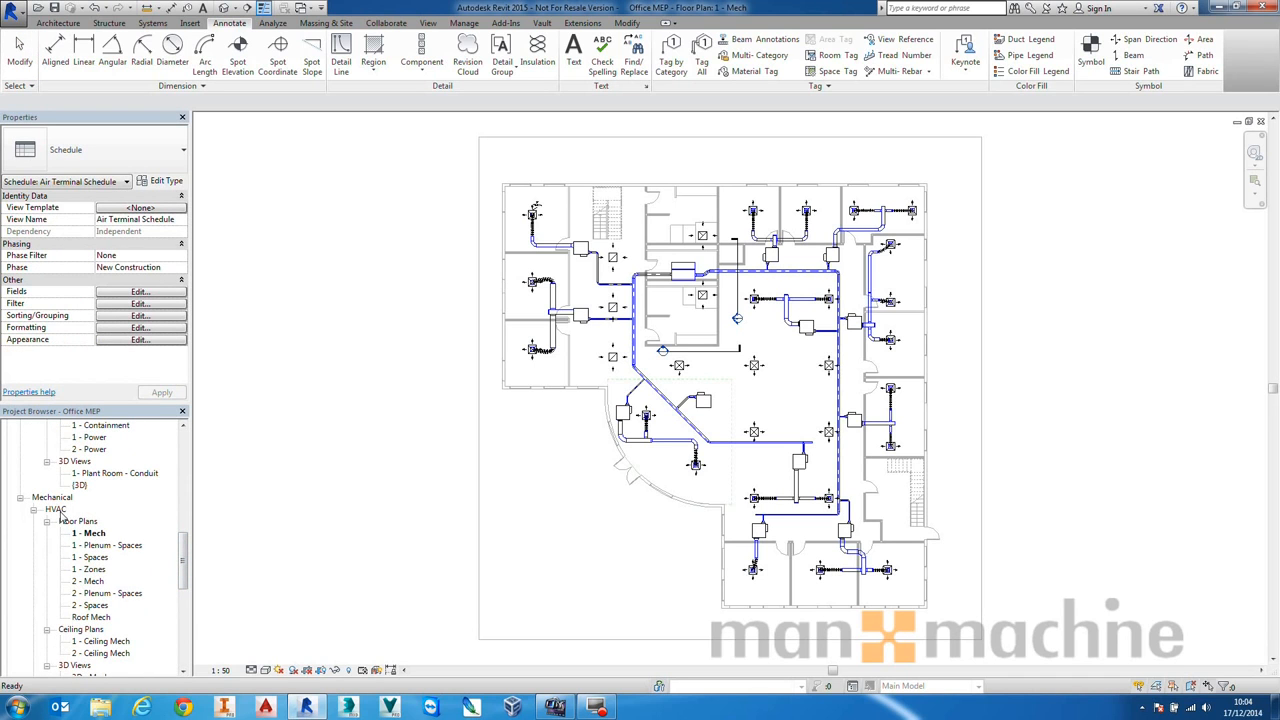
left_click(96, 558)
left_click_drag(184, 553, 184, 563)
double_click(100, 521)
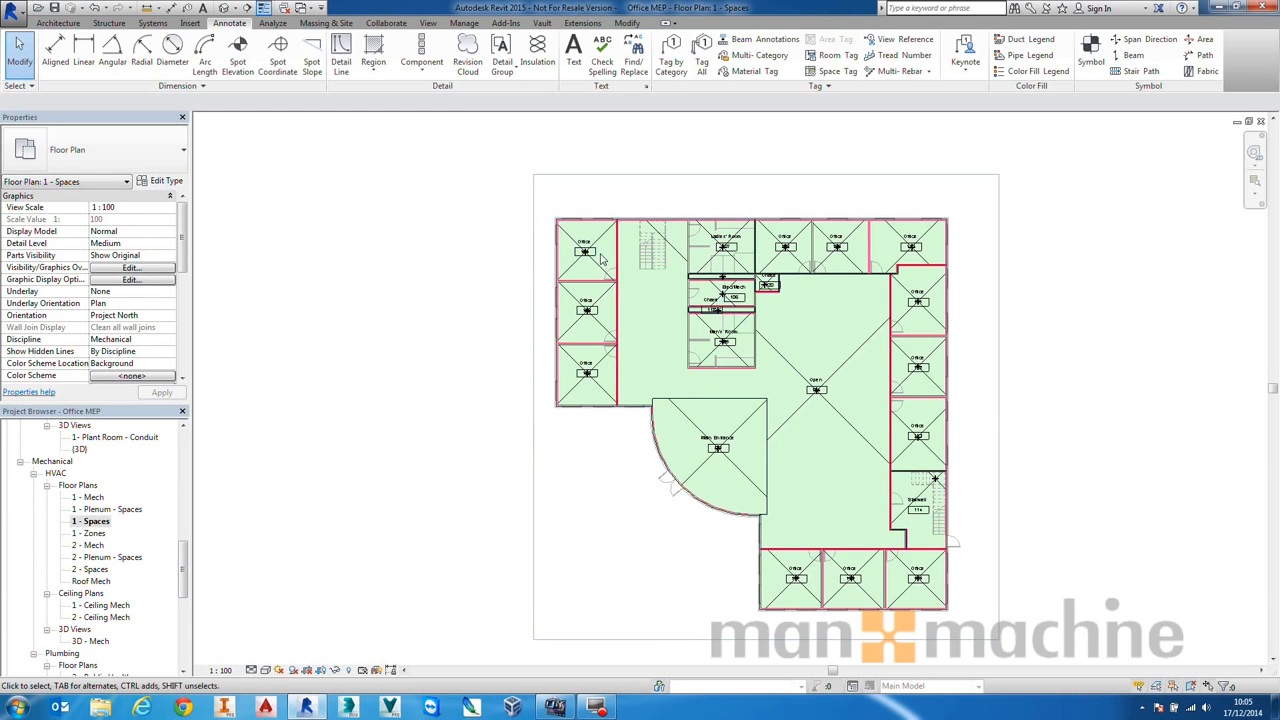
- Select the Office 101 space, review its lighting and load properties, and clear the selection
scroll(601, 259, "up", 3)
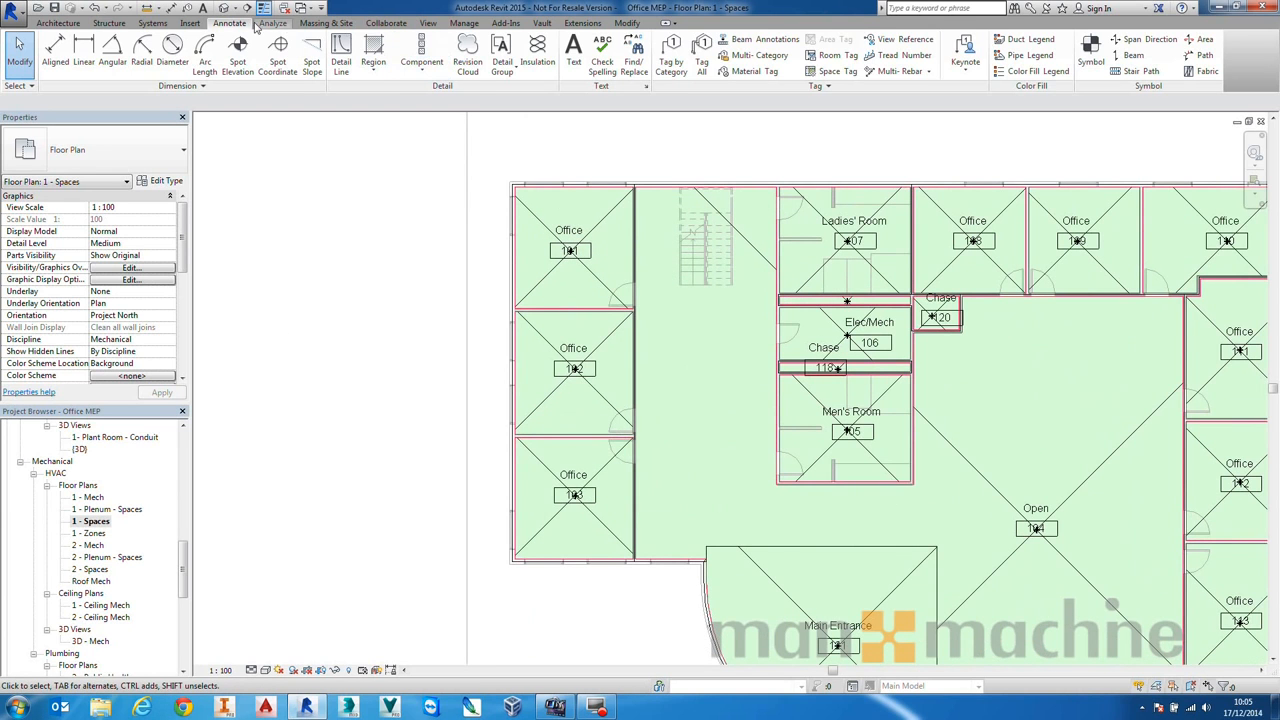
left_click(152, 22)
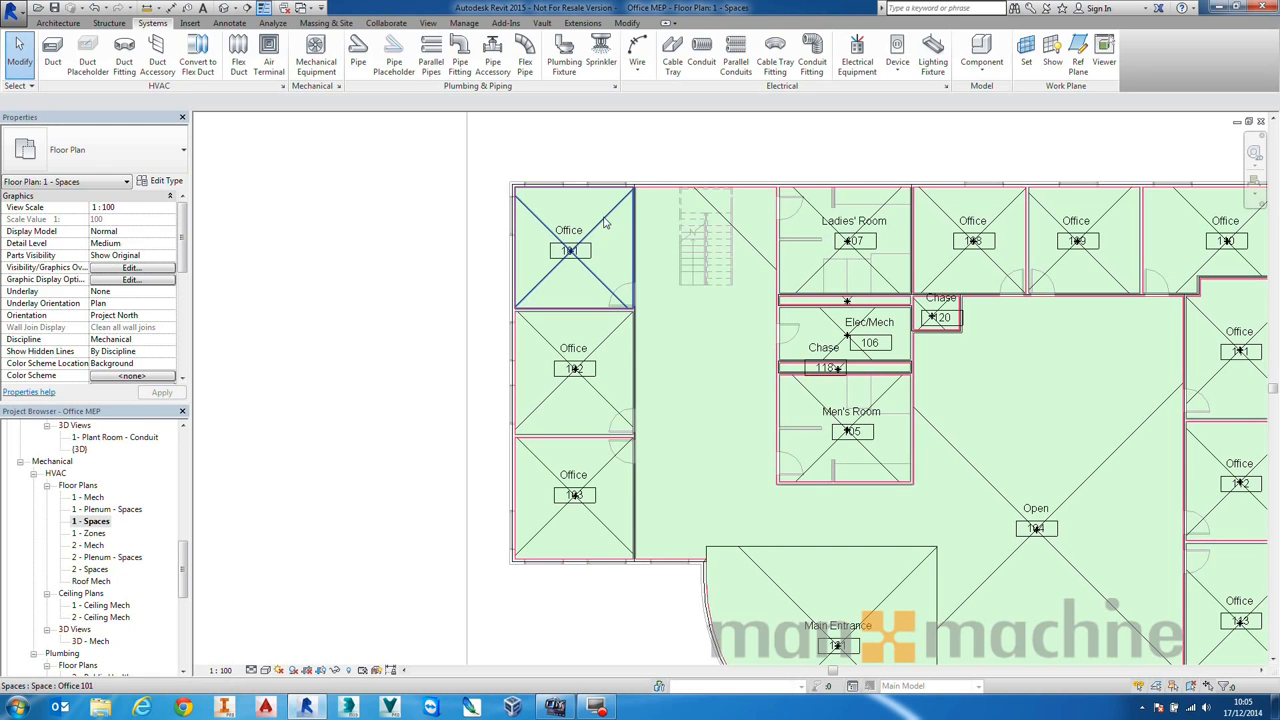
left_click(604, 223)
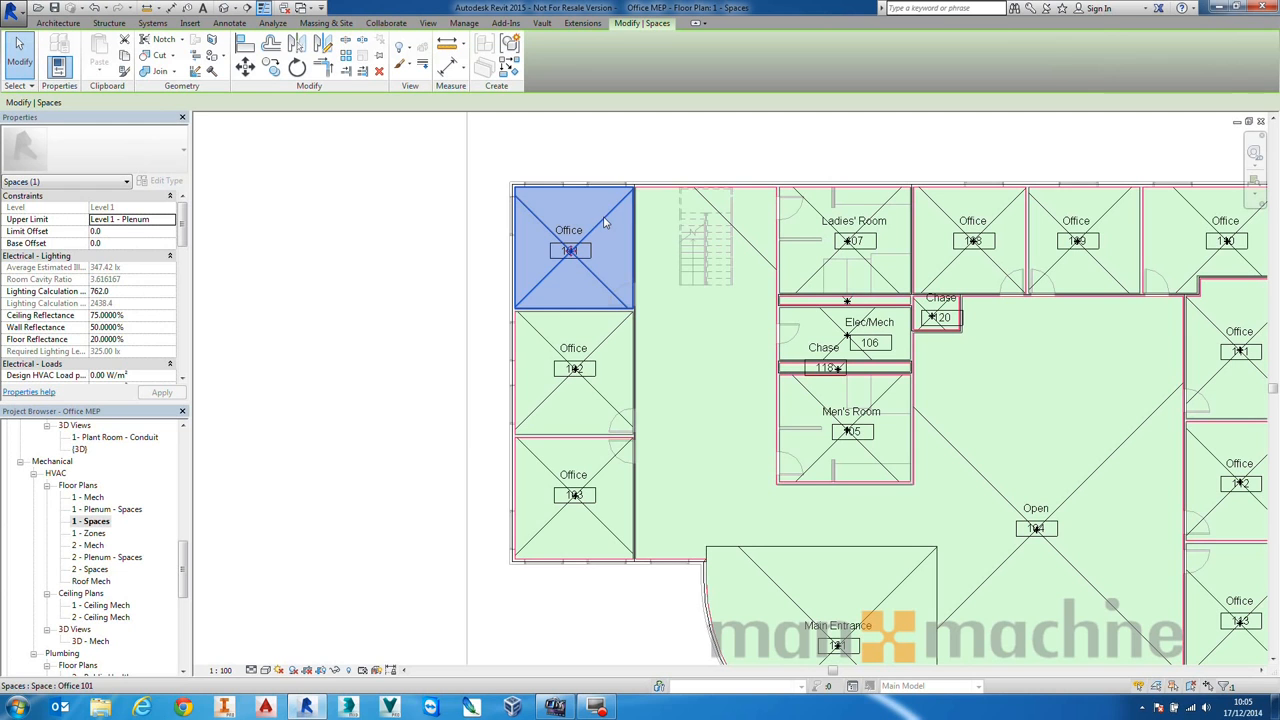
mouse_move(181, 240)
left_mouse_down()
mouse_move(170, 300)
mouse_move(181, 350)
mouse_move(190, 228)
left_mouse_up()
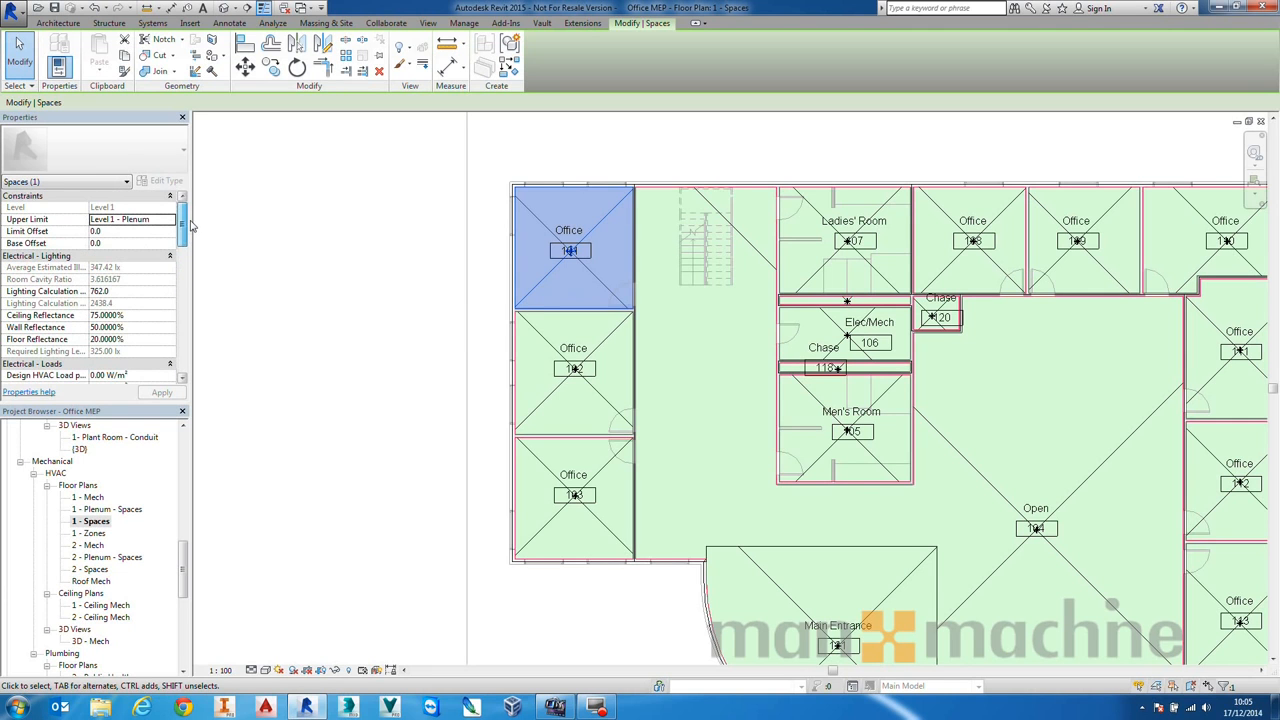
left_click(282, 390)
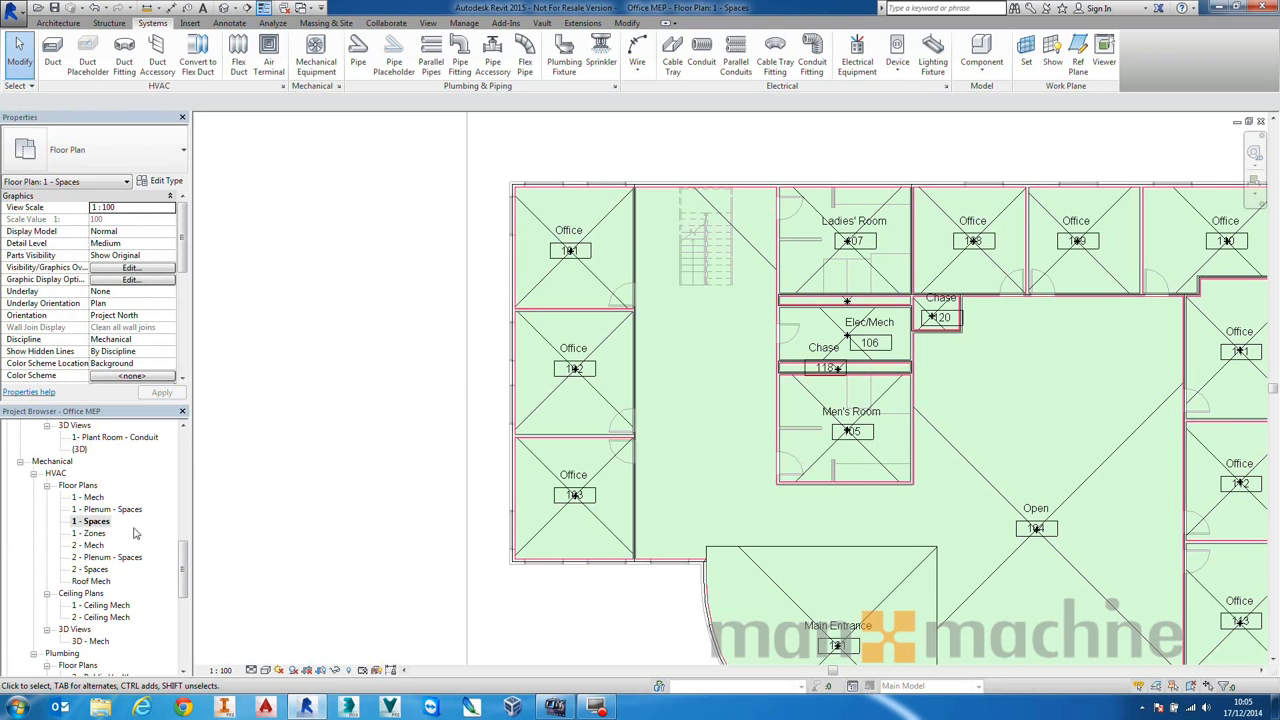
- Open the 1 - Zones floor plan and compare the coloured zones with the Schema 1 Legend
double_click(100, 535)
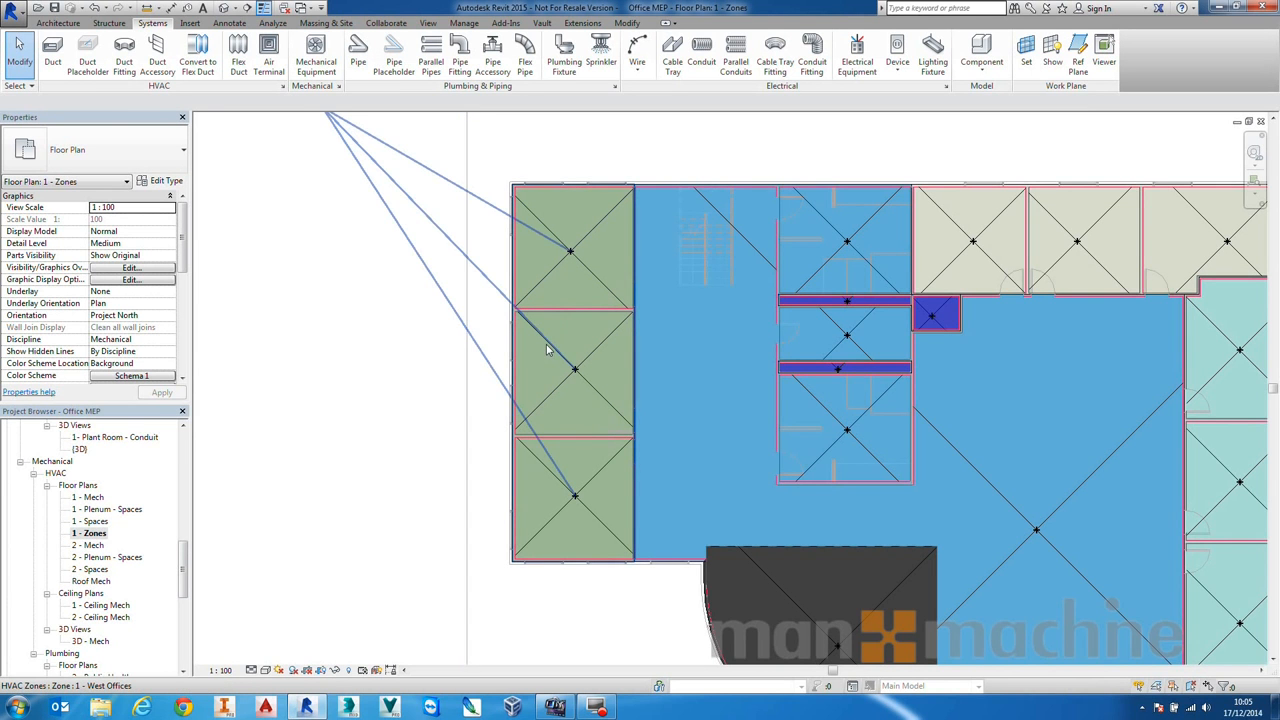
scroll(546, 344, "down", 3)
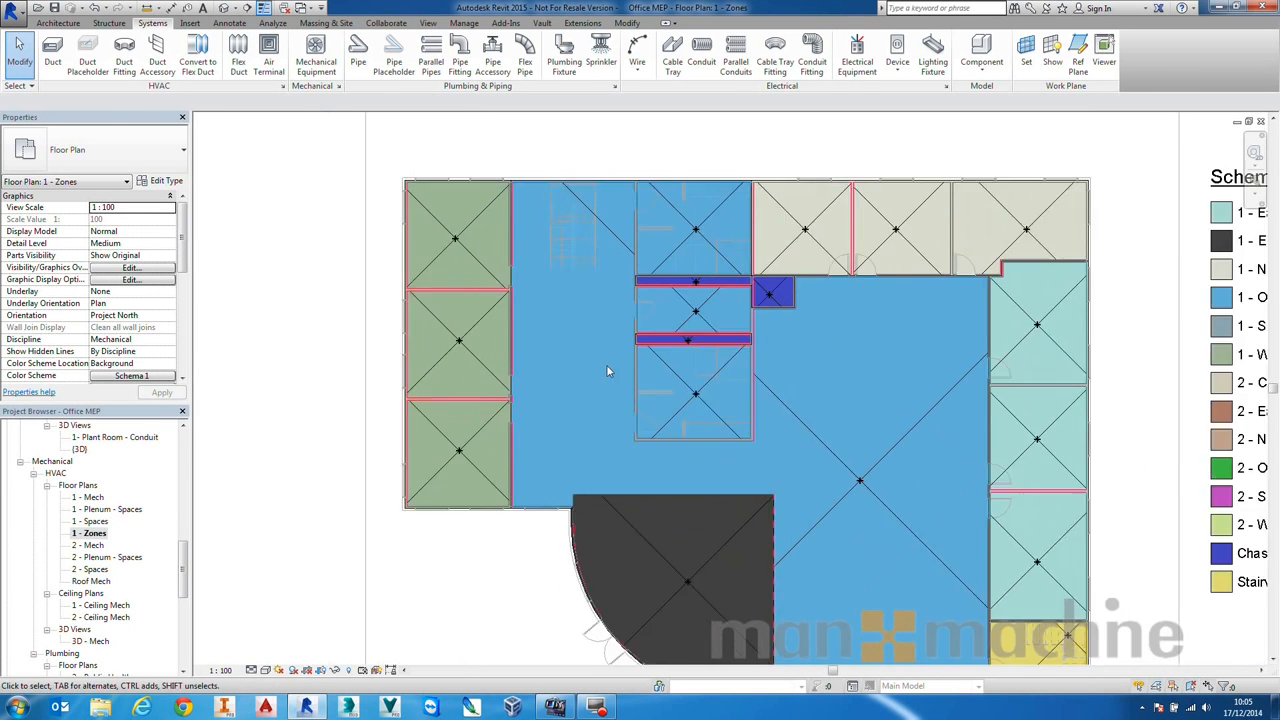
middle_click_drag(726, 411, 627, 319)
scroll(681, 320, "down", 1)
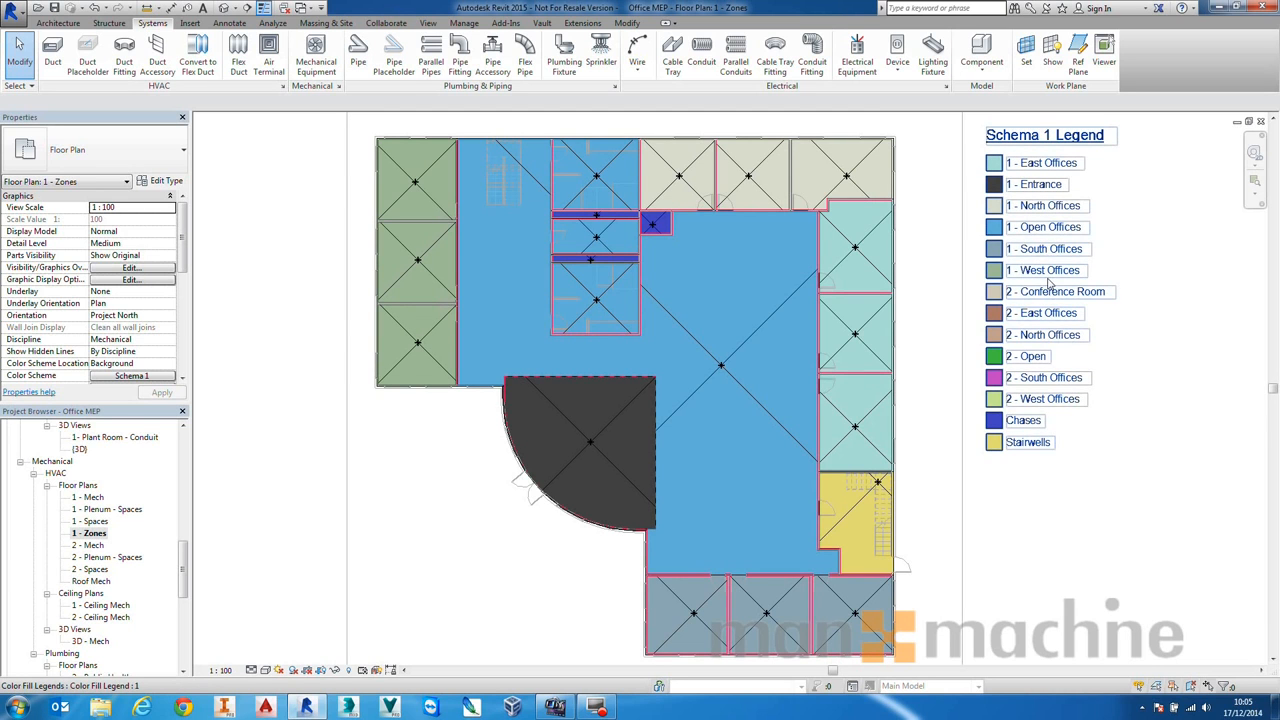
- Select the 1 - West Offices HVAC zone, review its linked spaces and properties, and clear the selection
left_click(397, 180)
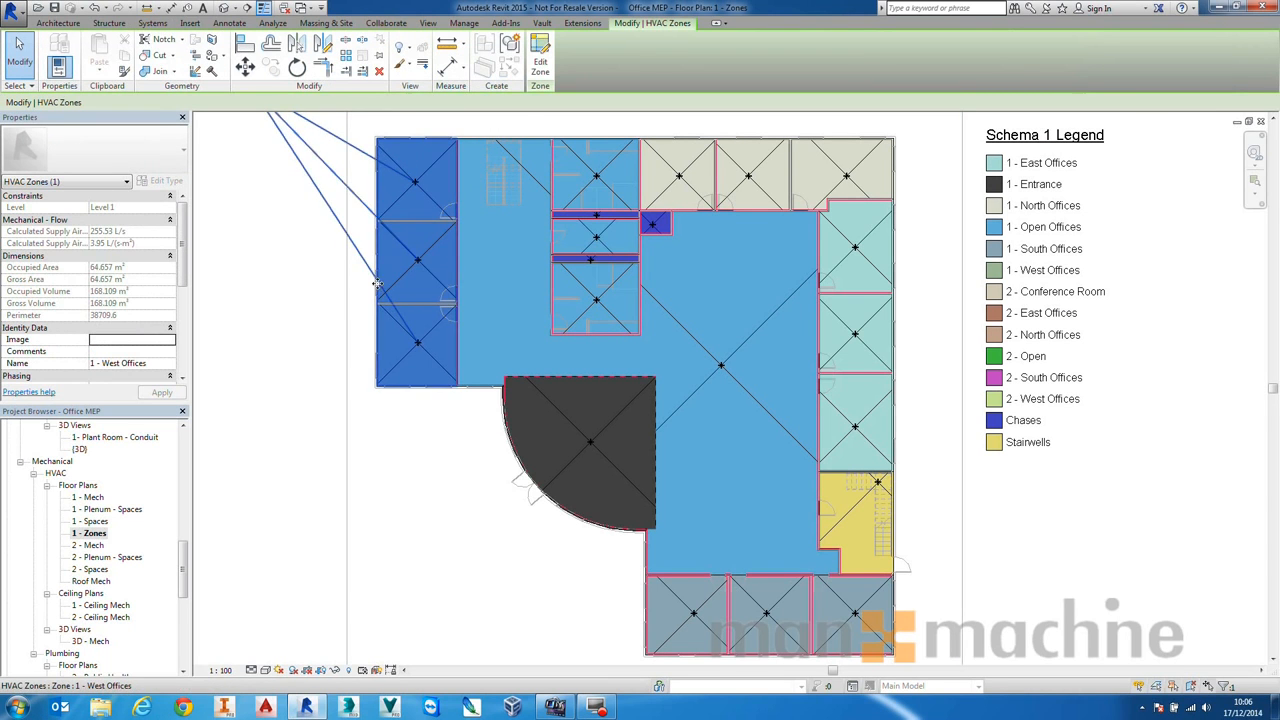
middle_click_drag(329, 232, 360, 318)
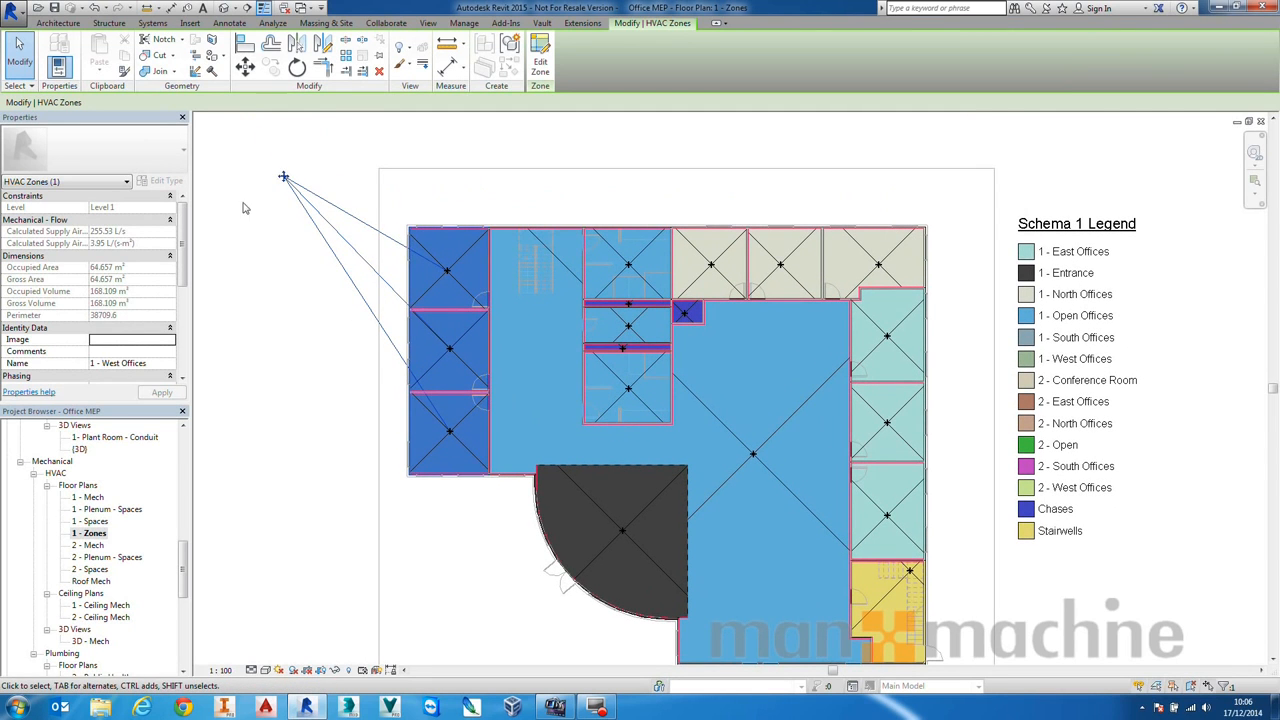
left_click_drag(182, 236, 199, 210)
left_click(253, 355)
middle_click_drag(729, 455, 678, 393)
scroll(677, 393, "down", 2)
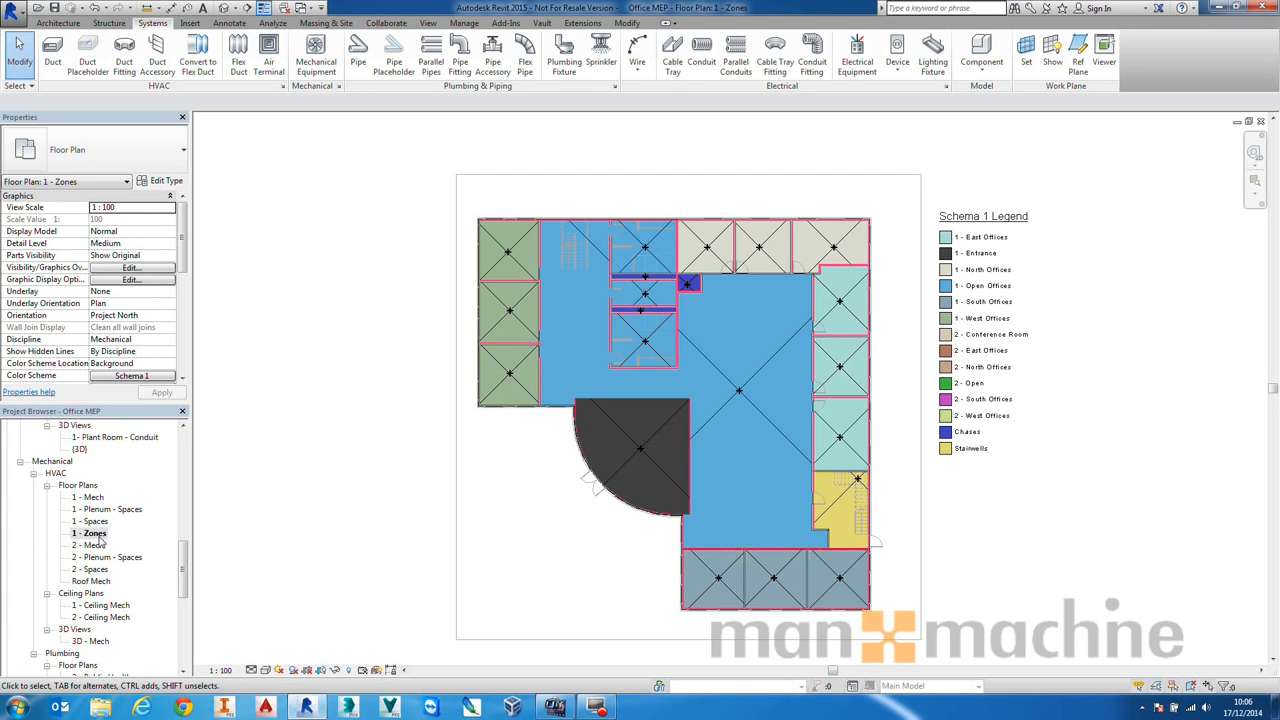
- Start the Heating and Cooling Loads analysis and inspect the building's analytical model from different angles
left_click(275, 24)
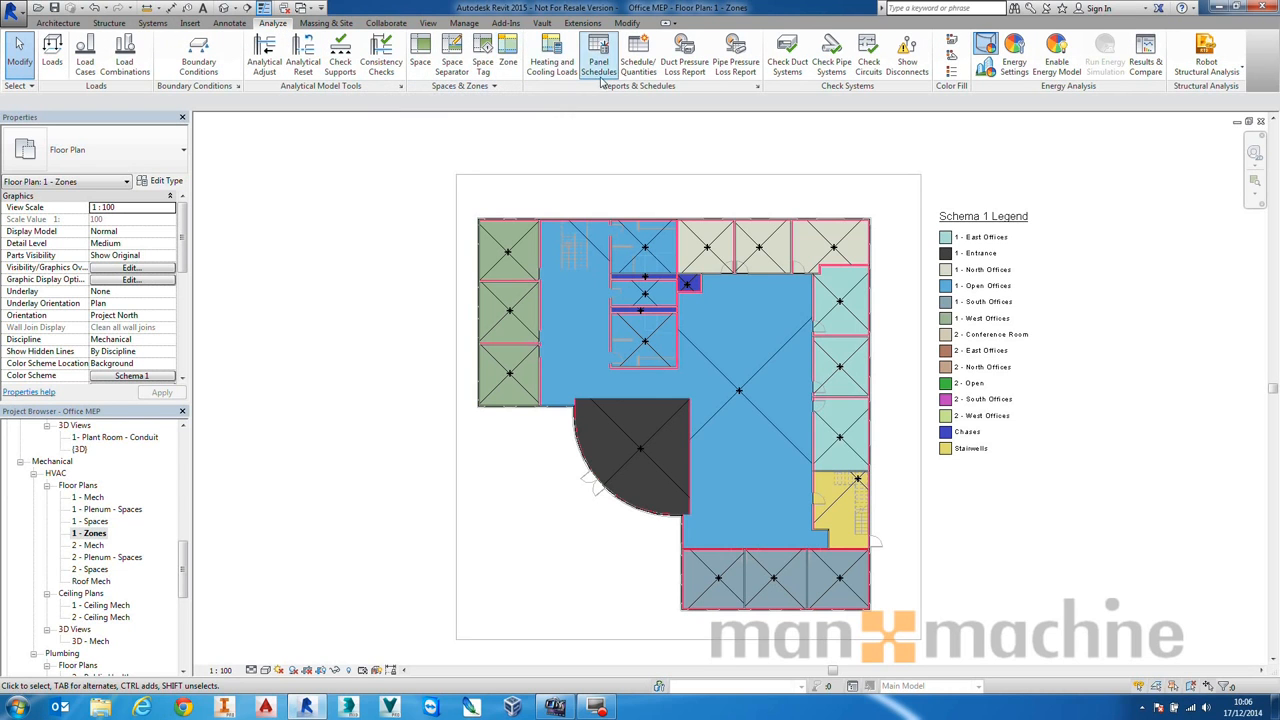
left_click(552, 58)
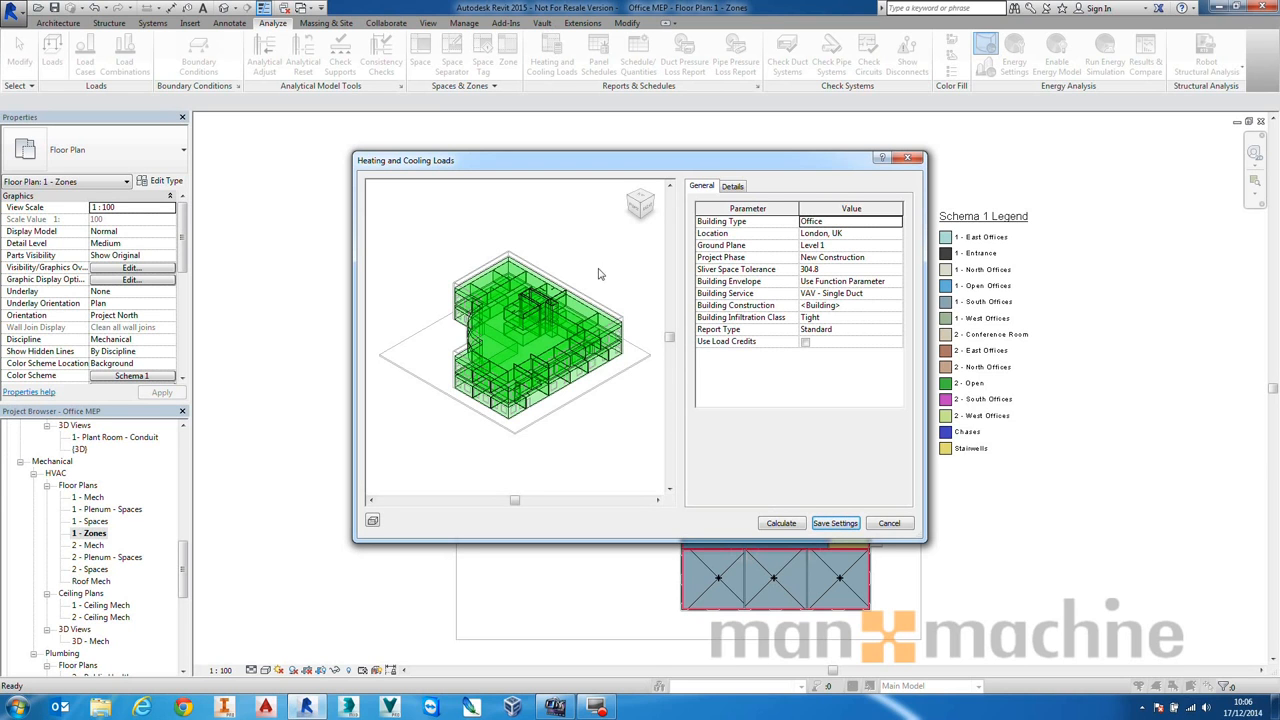
middle_click_drag(594, 411, 480, 378, "shift")
scroll(523, 359, "up", 5)
scroll(545, 347, "down", 5)
mouse_move(551, 358)
middle_mouse_down()
mouse_move(515, 356)
mouse_move(516, 404)
mouse_move(540, 378)
mouse_move(529, 371)
mouse_move(560, 377)
middle_mouse_up()
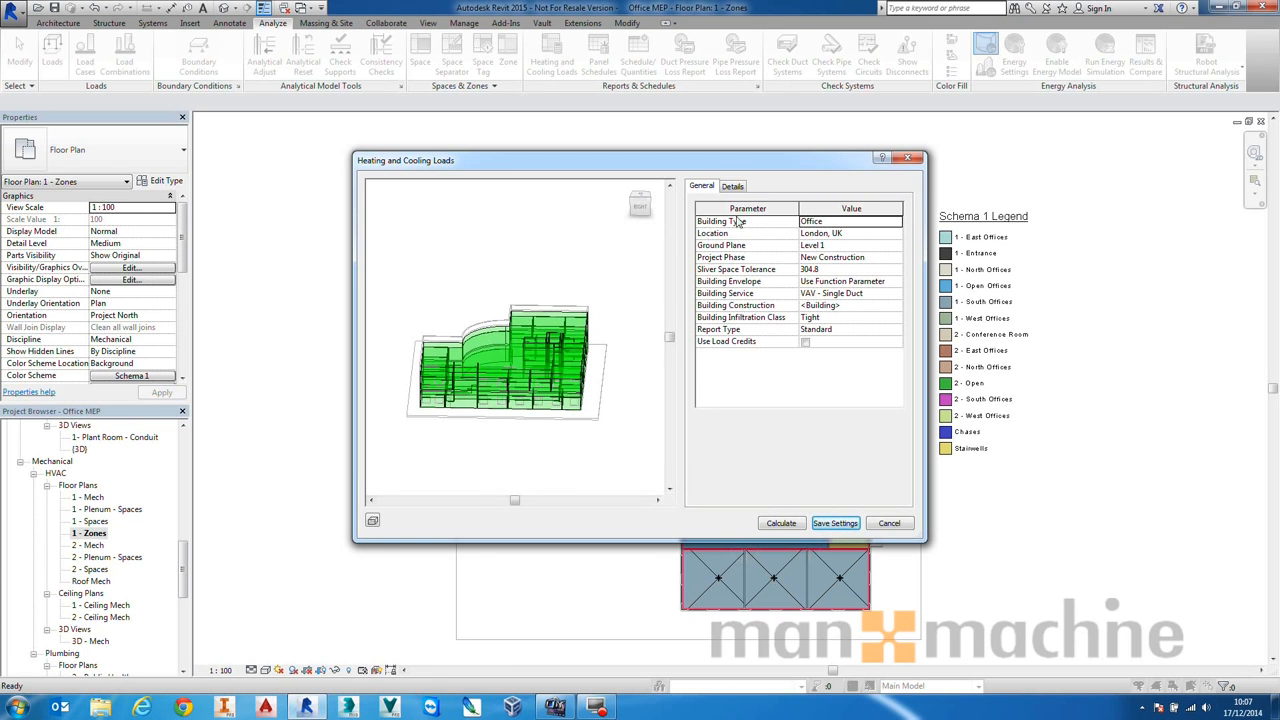
- Browse the available Building Type options for the load analysis and keep Office
left_click(881, 223)
left_click(897, 223)
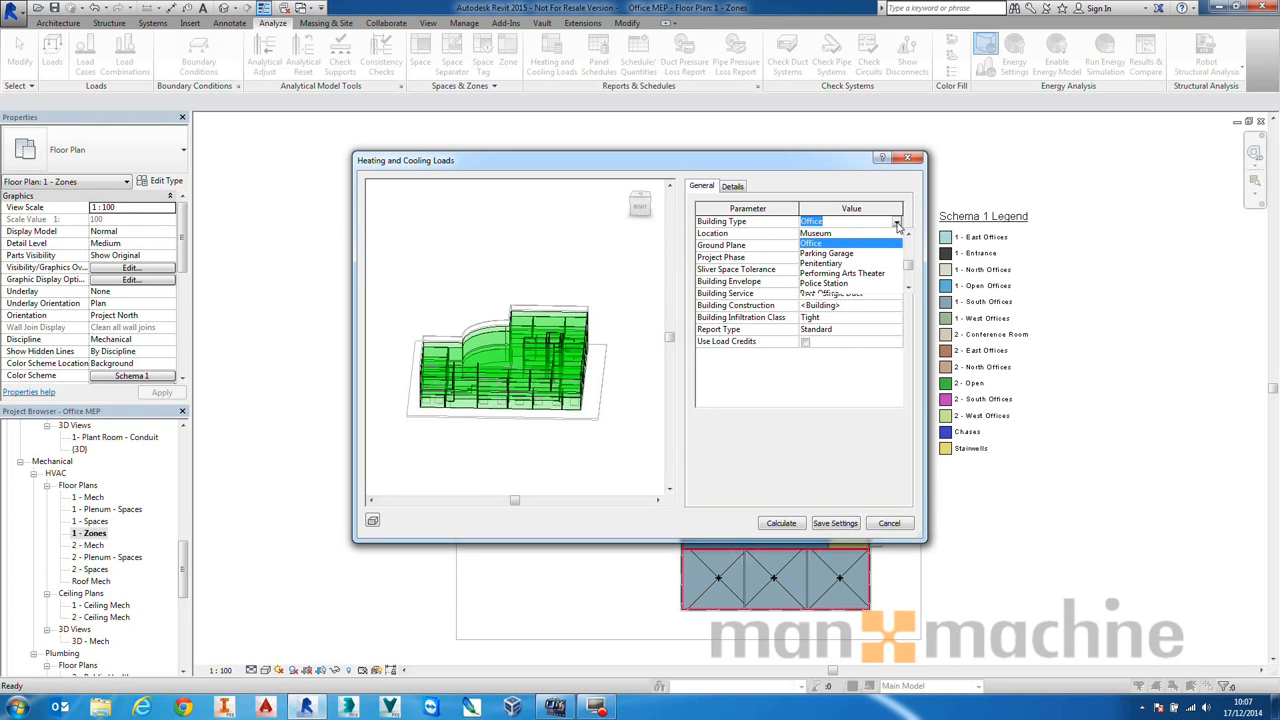
mouse_move(908, 264)
left_mouse_down()
mouse_move(910, 285)
mouse_move(916, 237)
mouse_move(908, 272)
mouse_move(908, 256)
left_mouse_up()
left_click(897, 224)
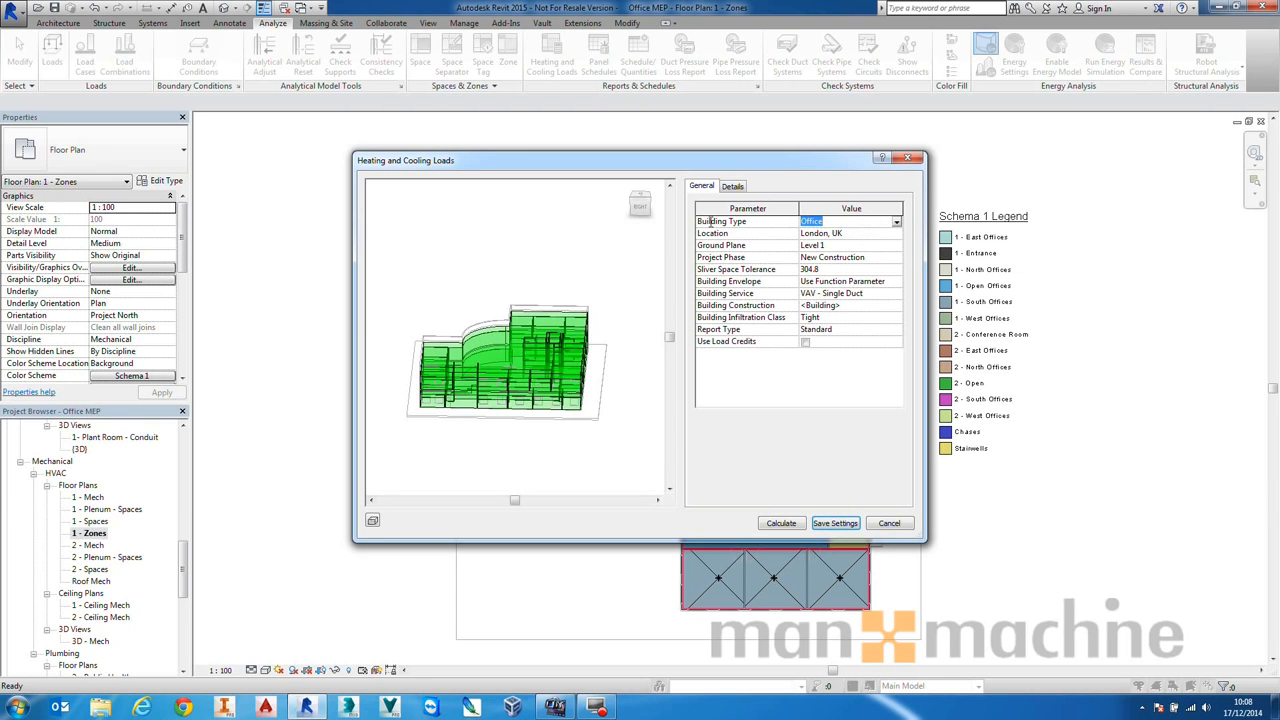
- Open the project's location settings and try moving the site marker from central London to the west of the city
left_click(860, 234)
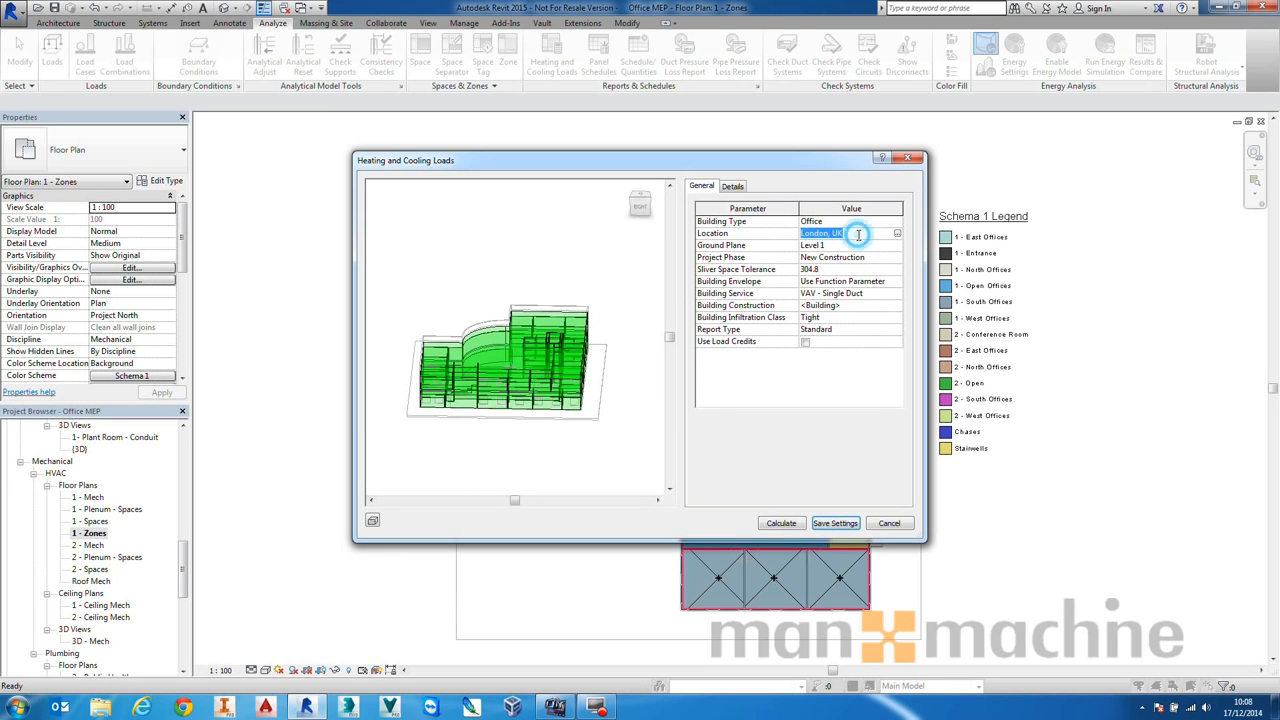
left_click(897, 234)
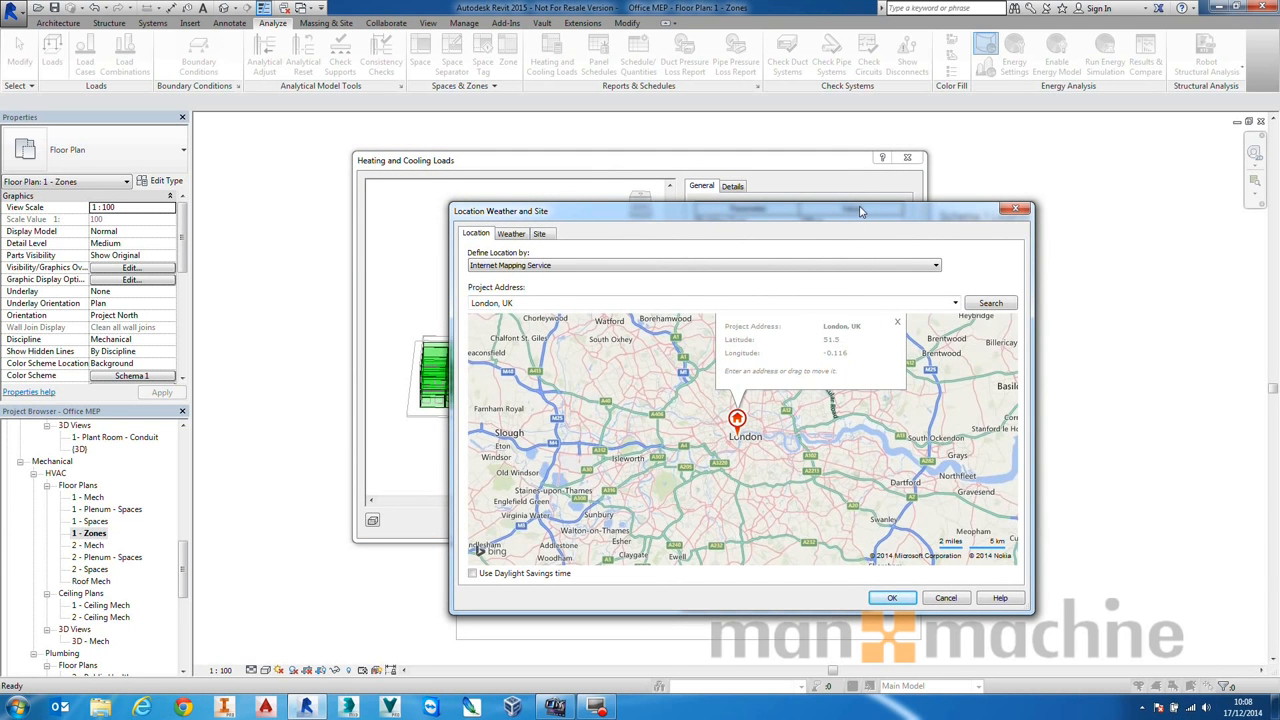
left_click_drag(700, 396, 684, 328)
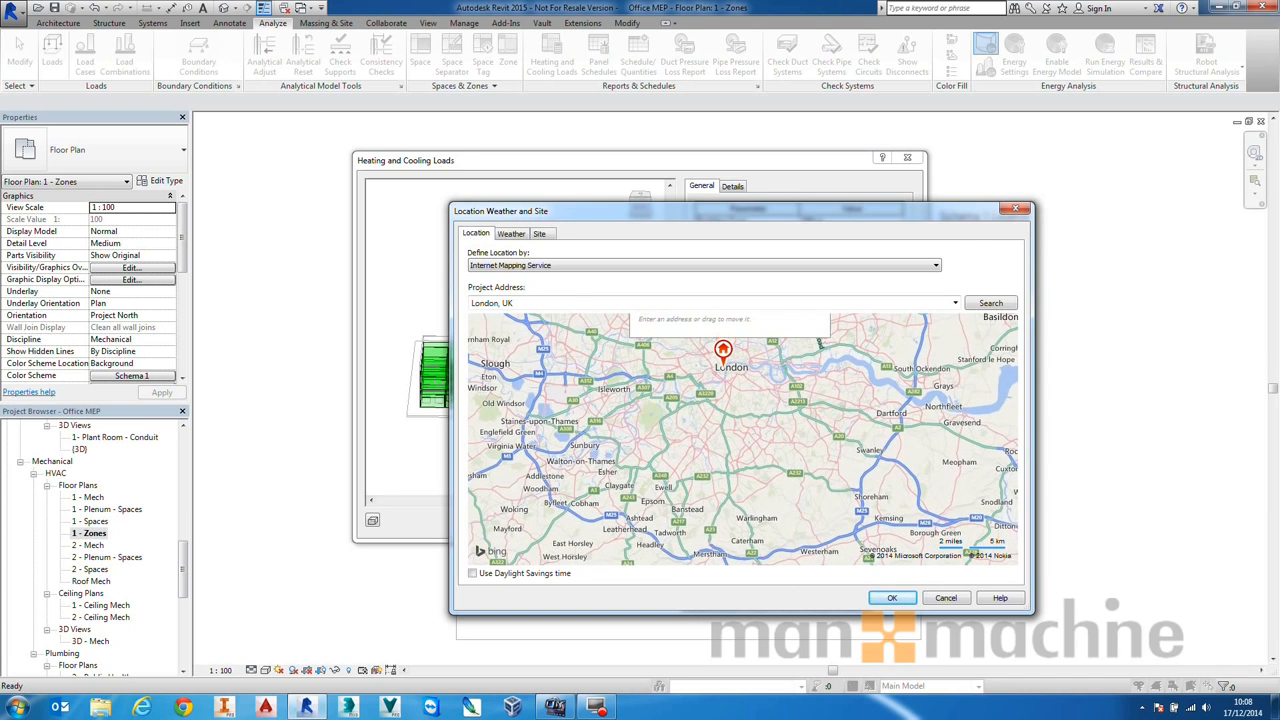
left_click_drag(721, 358, 608, 350)
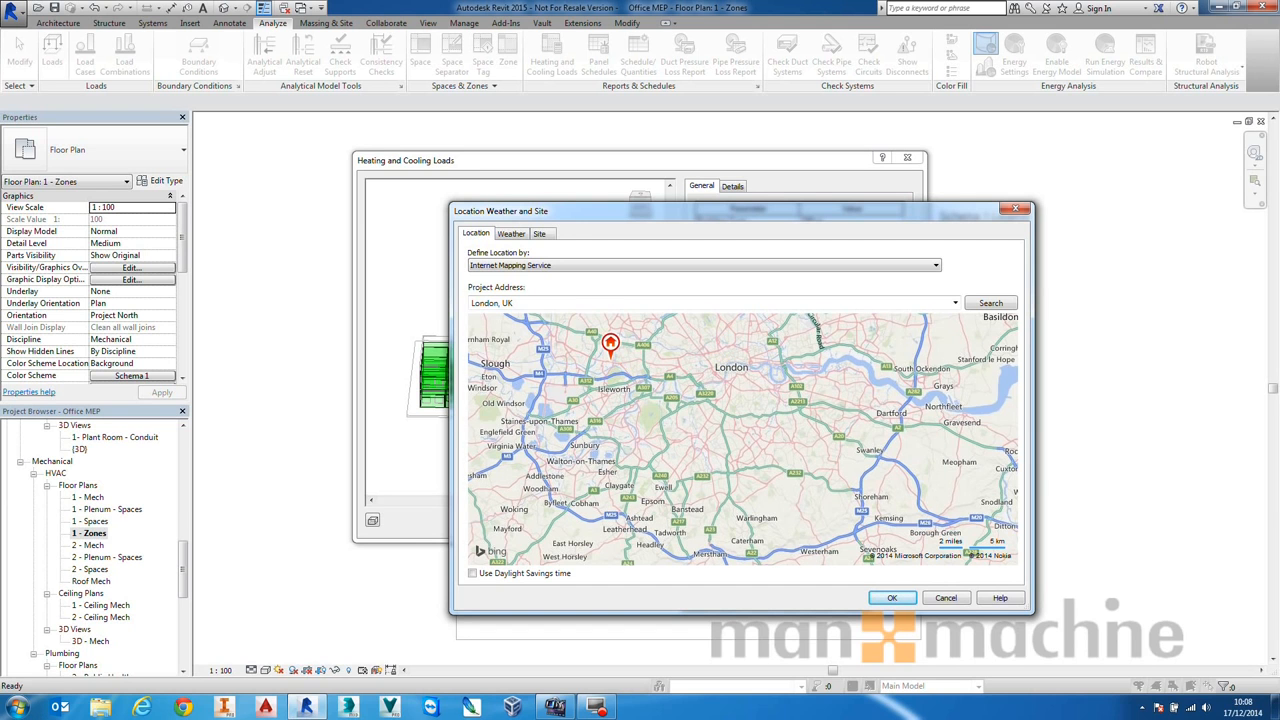
double_click(640, 302)
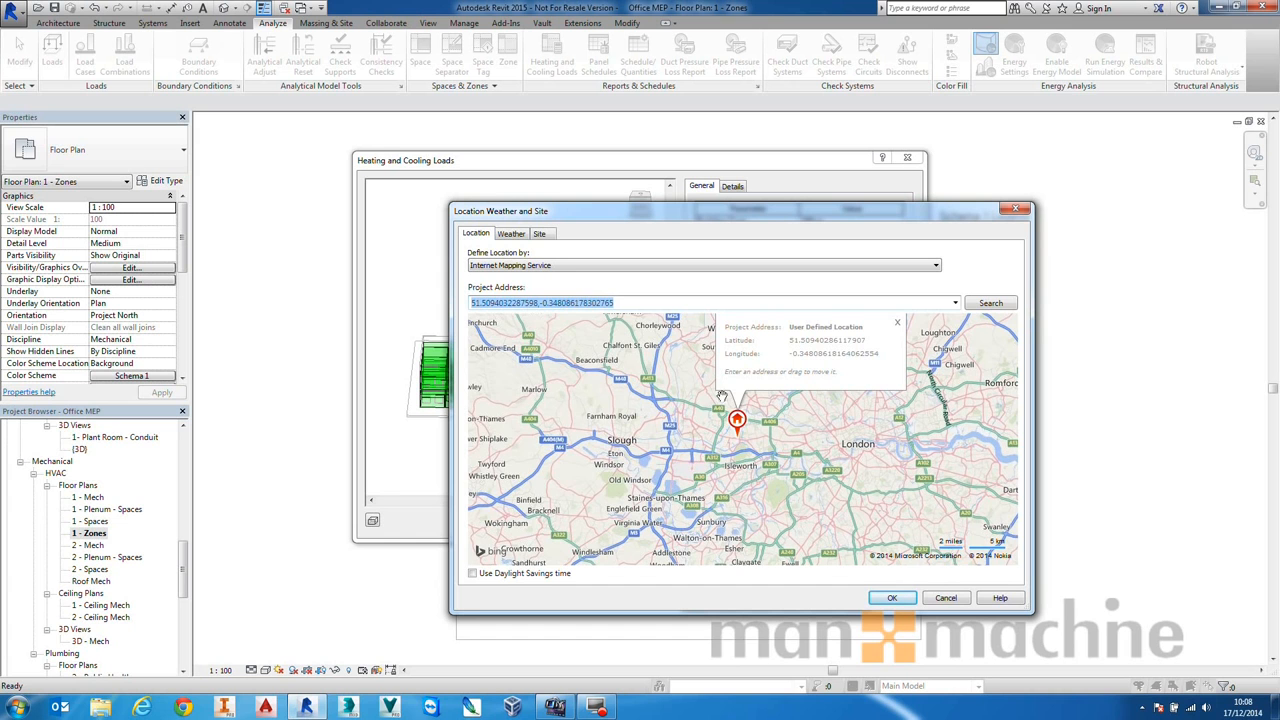
left_click_drag(700, 370, 696, 397)
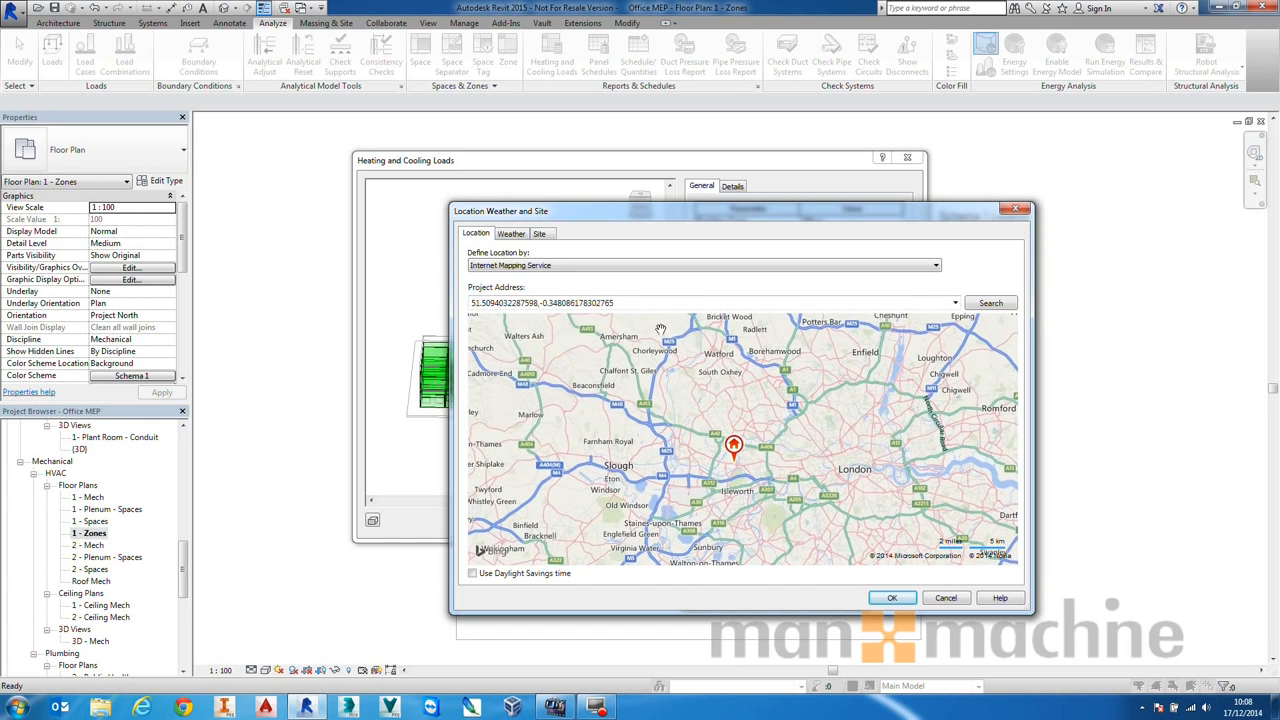
- Review the weather station's design temperatures and the site definitions, and cancel the location settings
left_click(510, 234)
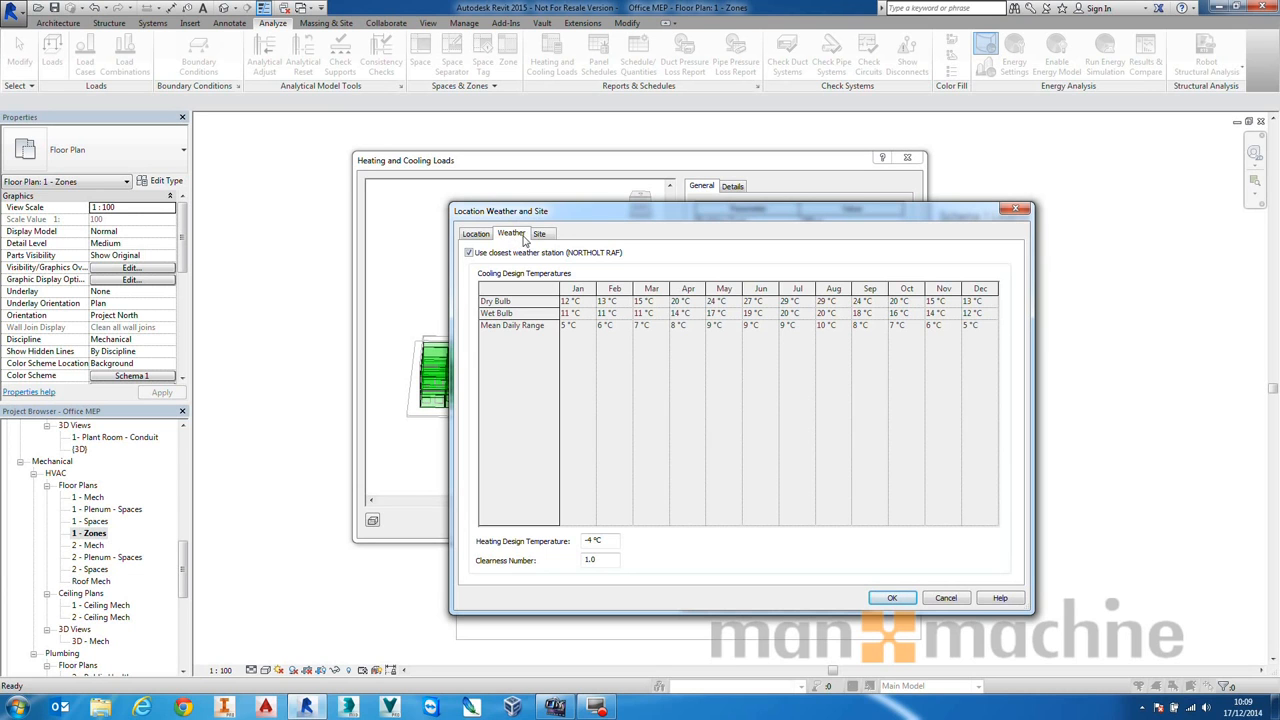
left_click(541, 236)
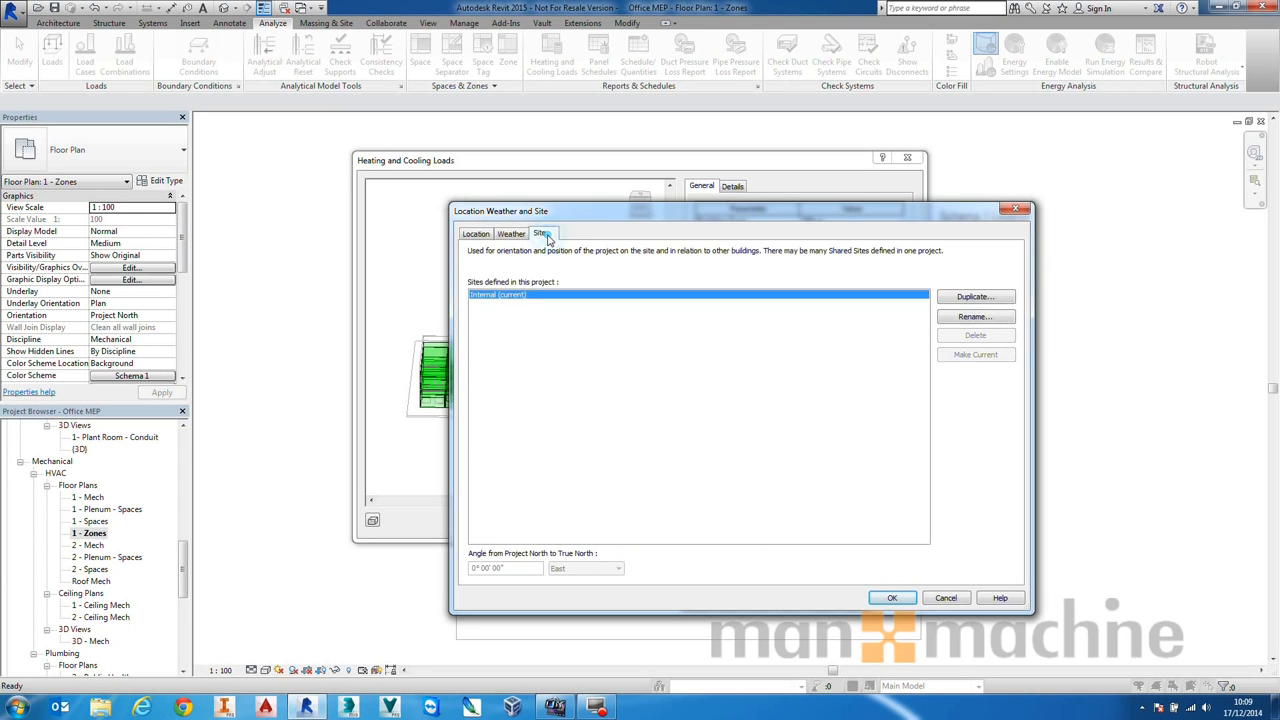
left_click(948, 604)
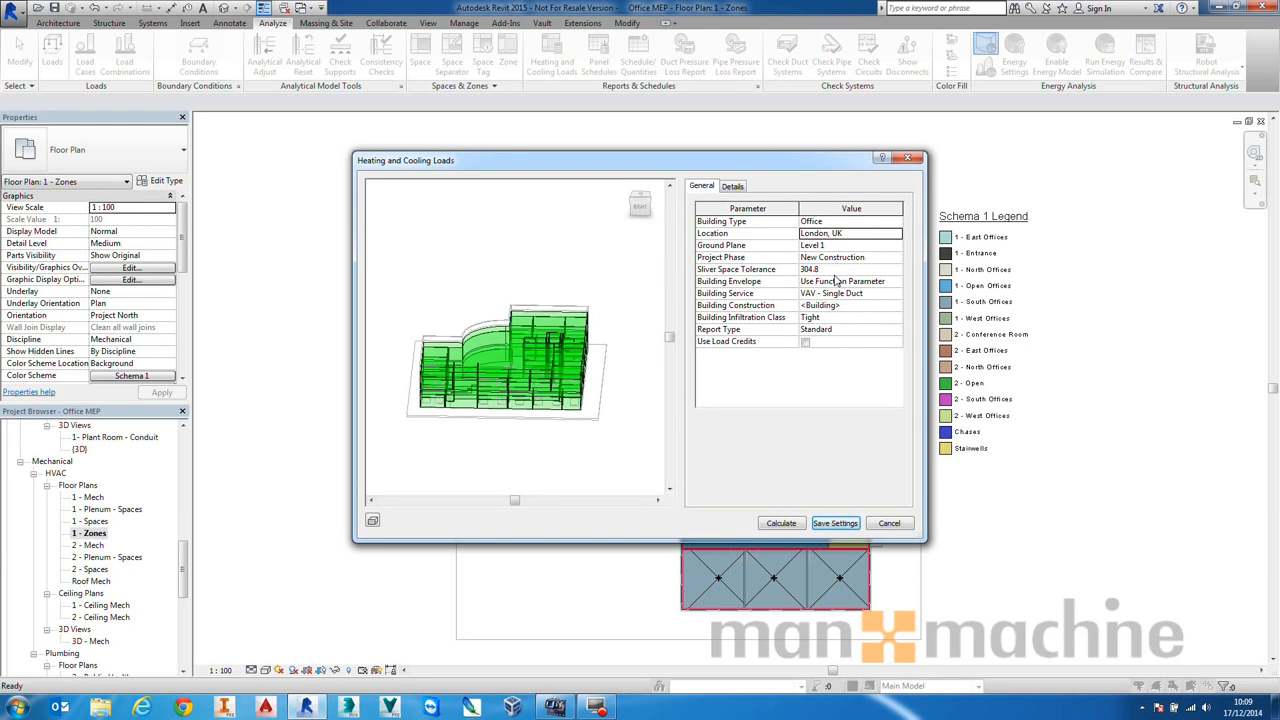
- Expand the 1 - East Offices zone in the load details, compare its office spaces and select 112 Office
left_click(735, 187)
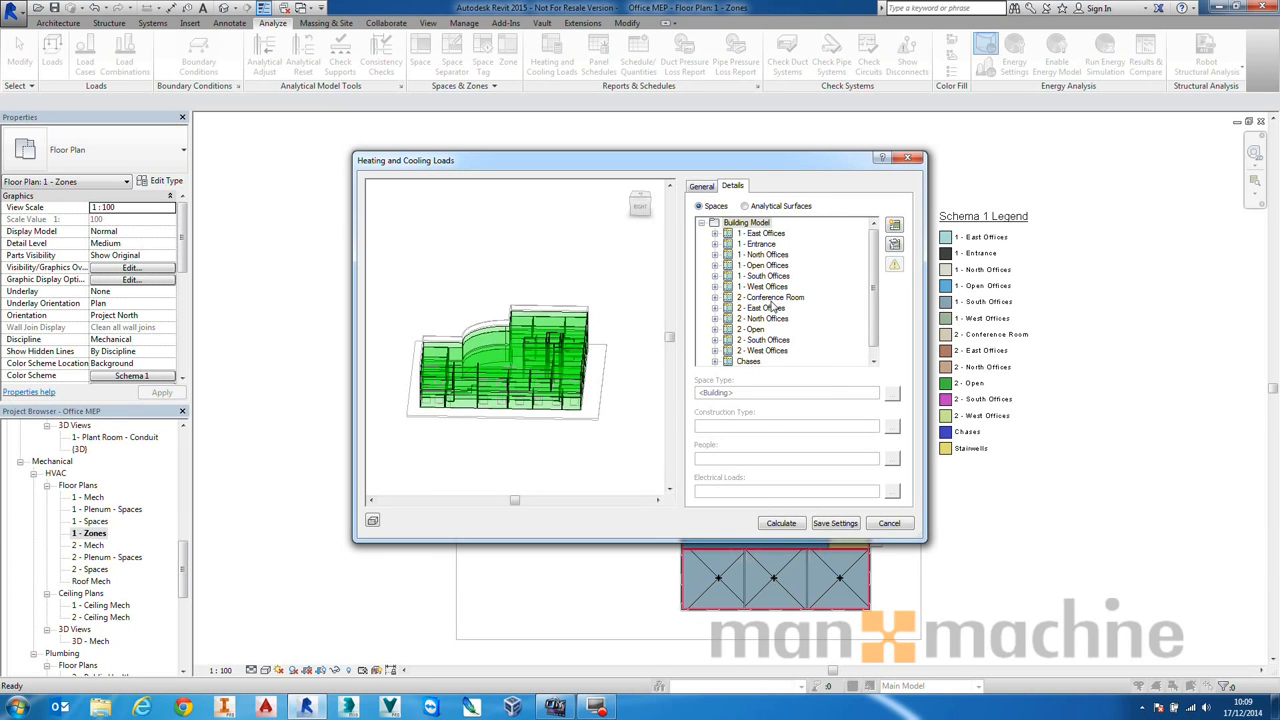
left_click(770, 237)
left_click(714, 233)
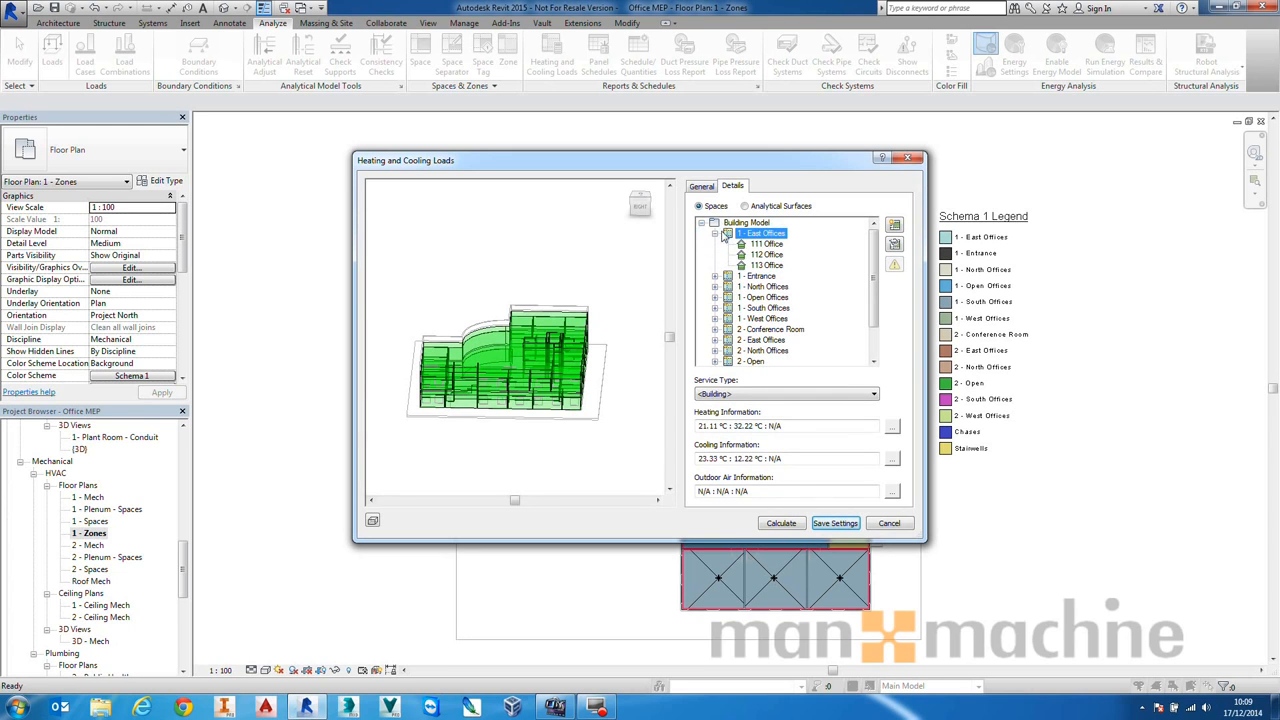
left_click(762, 244)
left_click(770, 254)
left_click(780, 265)
left_click(770, 254)
left_click(766, 244)
left_click(768, 254)
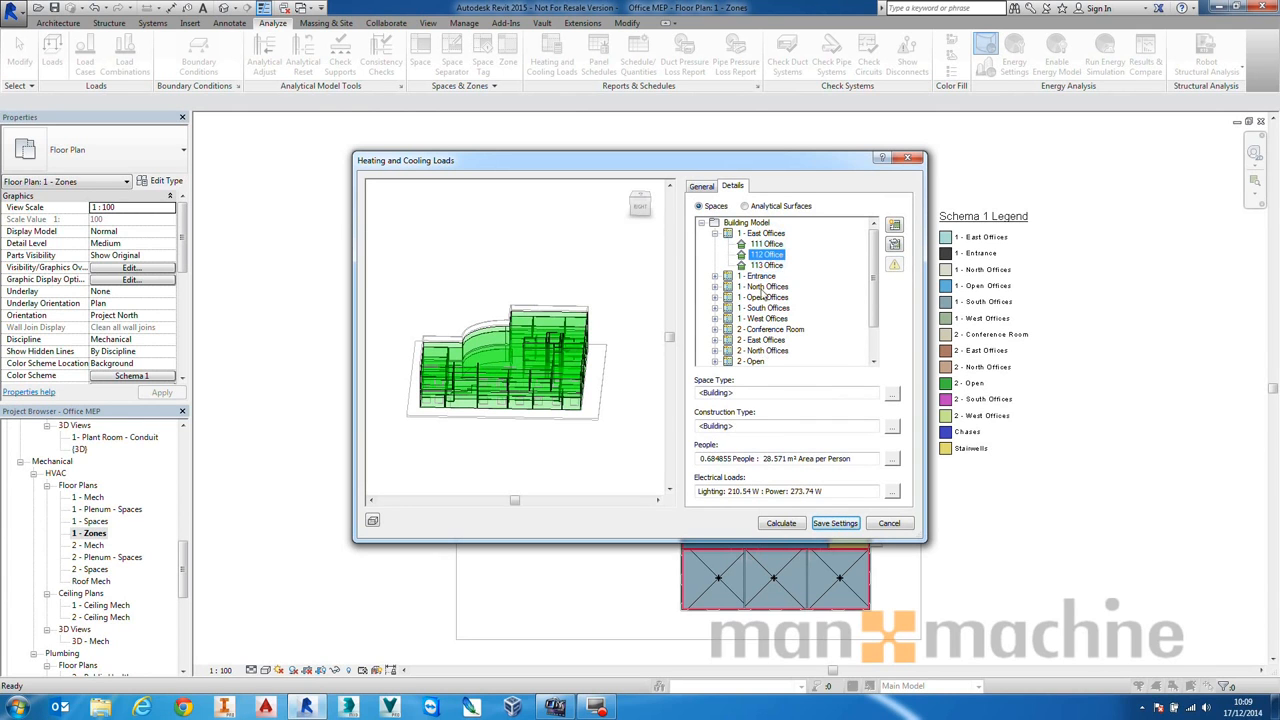
- Isolate the 112 Office space in the analytical preview and examine its volume up close
left_click(895, 245)
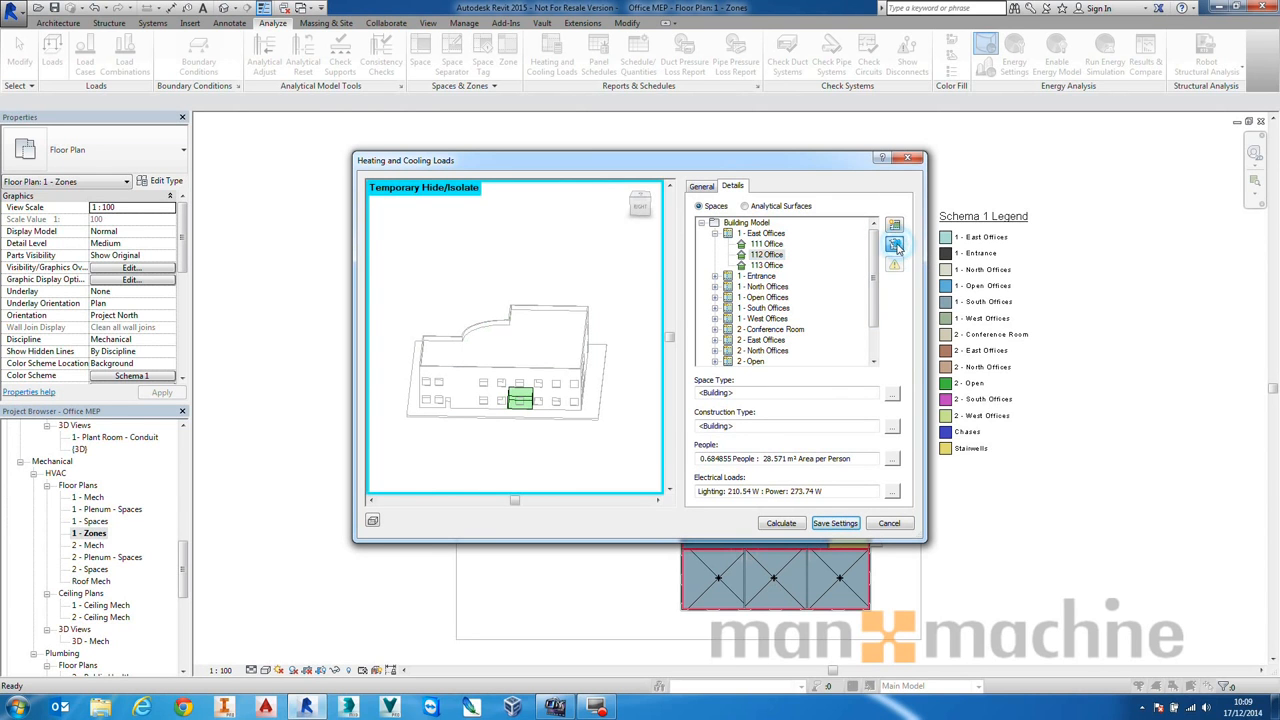
middle_click_drag(488, 377, 566, 374, "shift")
scroll(576, 402, "up", 5)
scroll(576, 402, "up", 4)
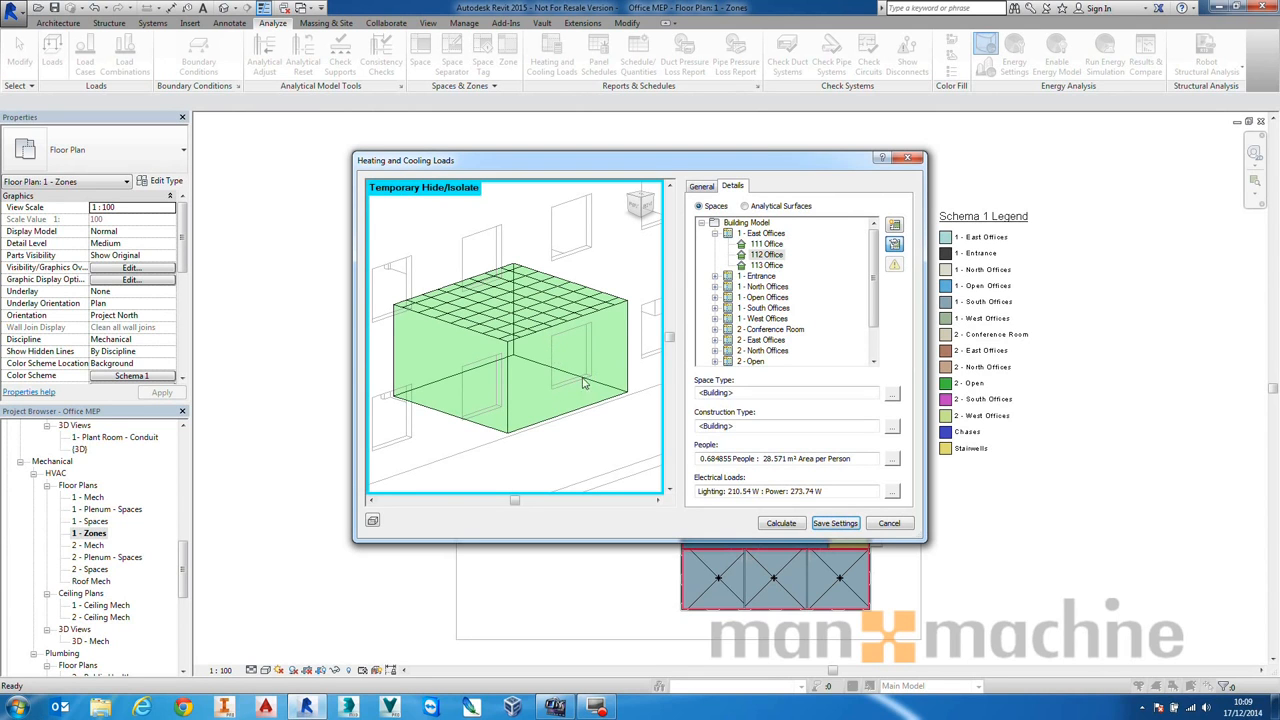
middle_click_drag(608, 355, 623, 314, "shift")
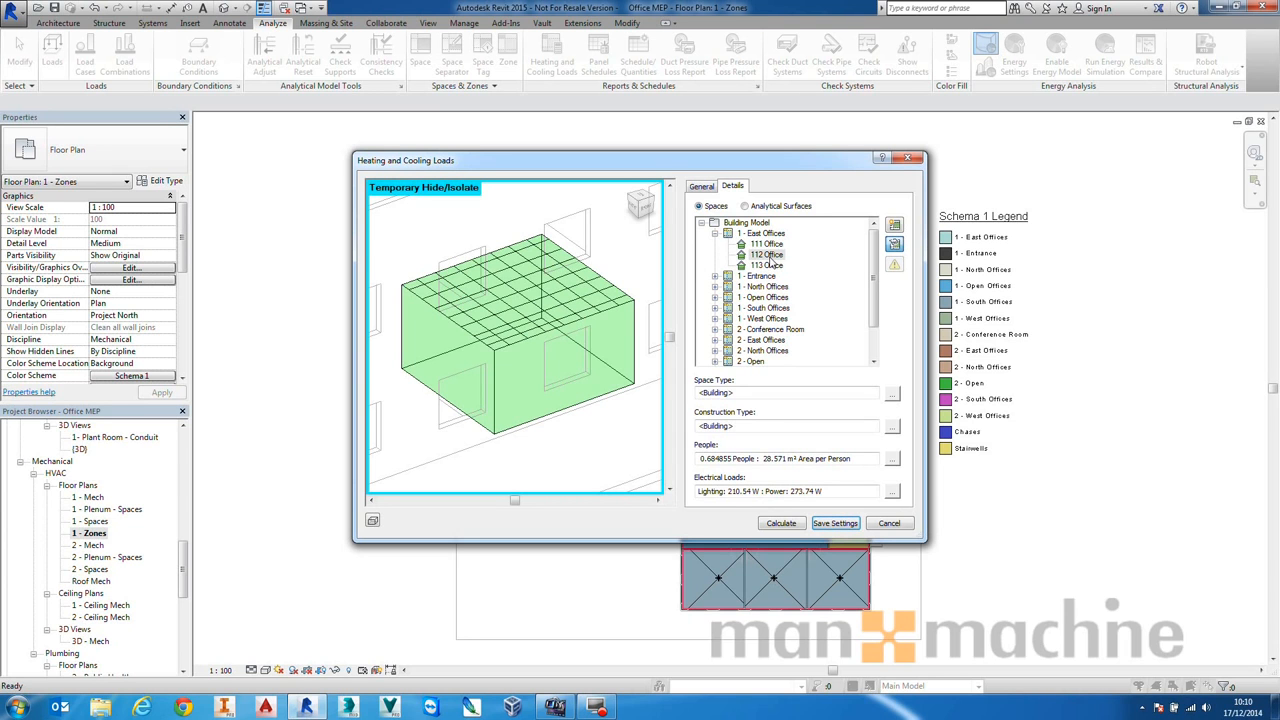
- Review the space type settings and energy analysis parameters for the 112 Office space, and cancel without changing them
left_click(893, 394)
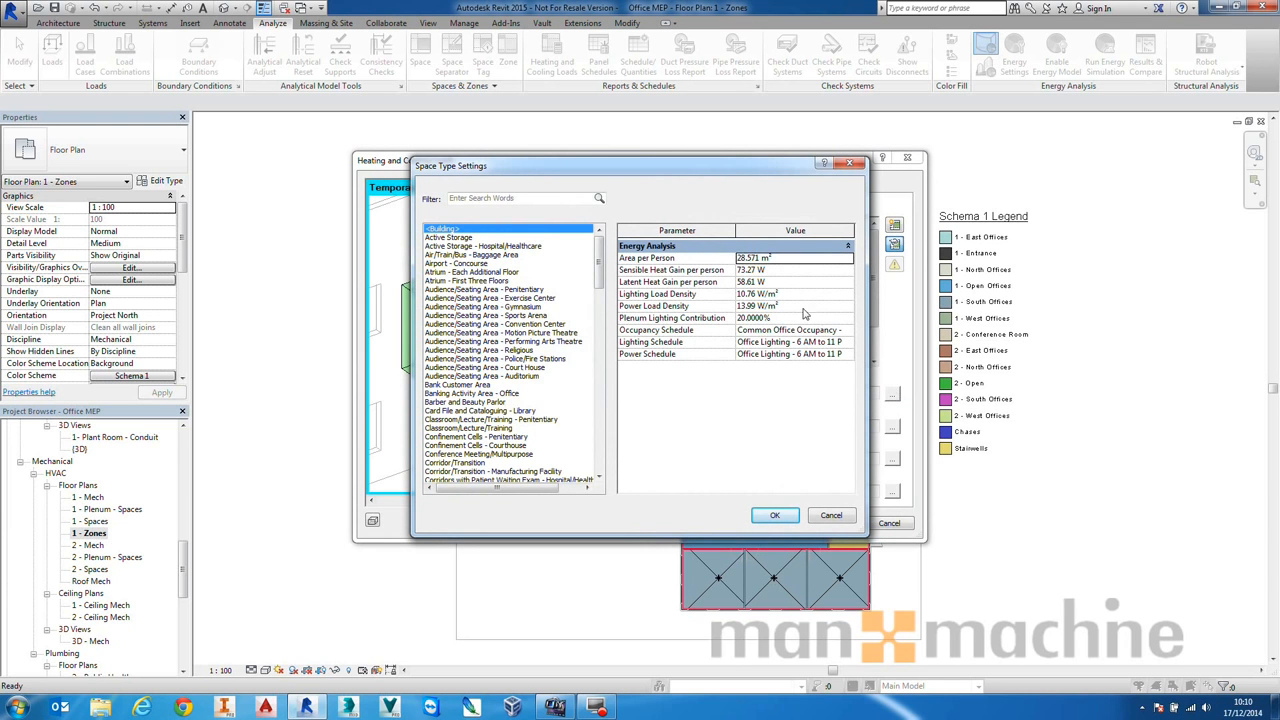
mouse_move(597, 265)
left_mouse_down()
mouse_move(598, 376)
mouse_move(598, 258)
left_mouse_up()
left_click(833, 517)
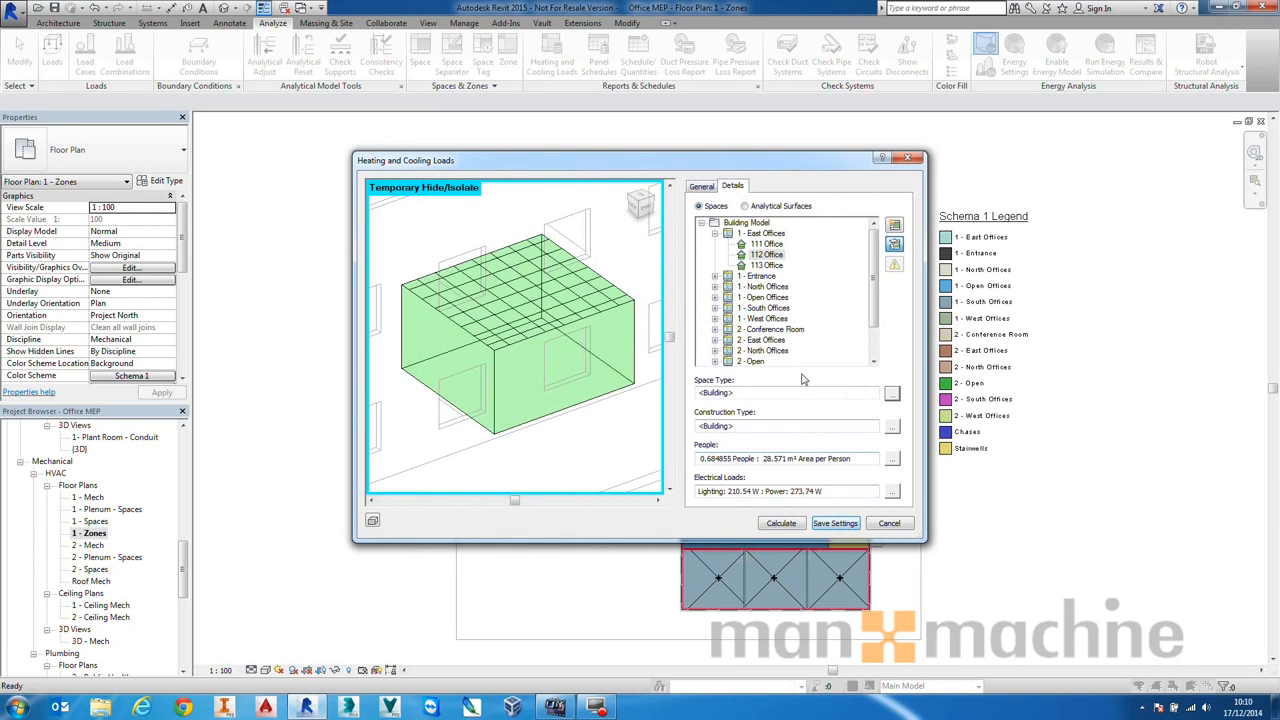
- Calculate the heating and cooling loads from the general settings, and locate the resulting report among the project's loads reports
left_click(704, 188)
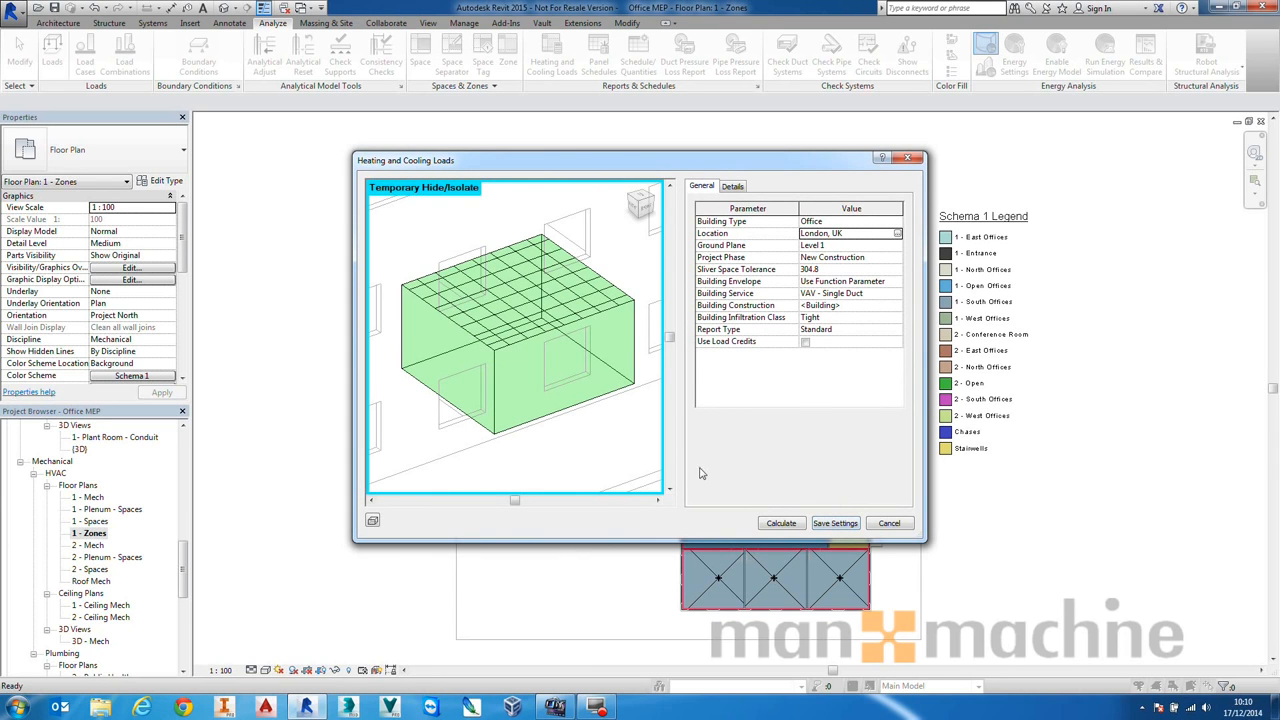
left_click(785, 527)
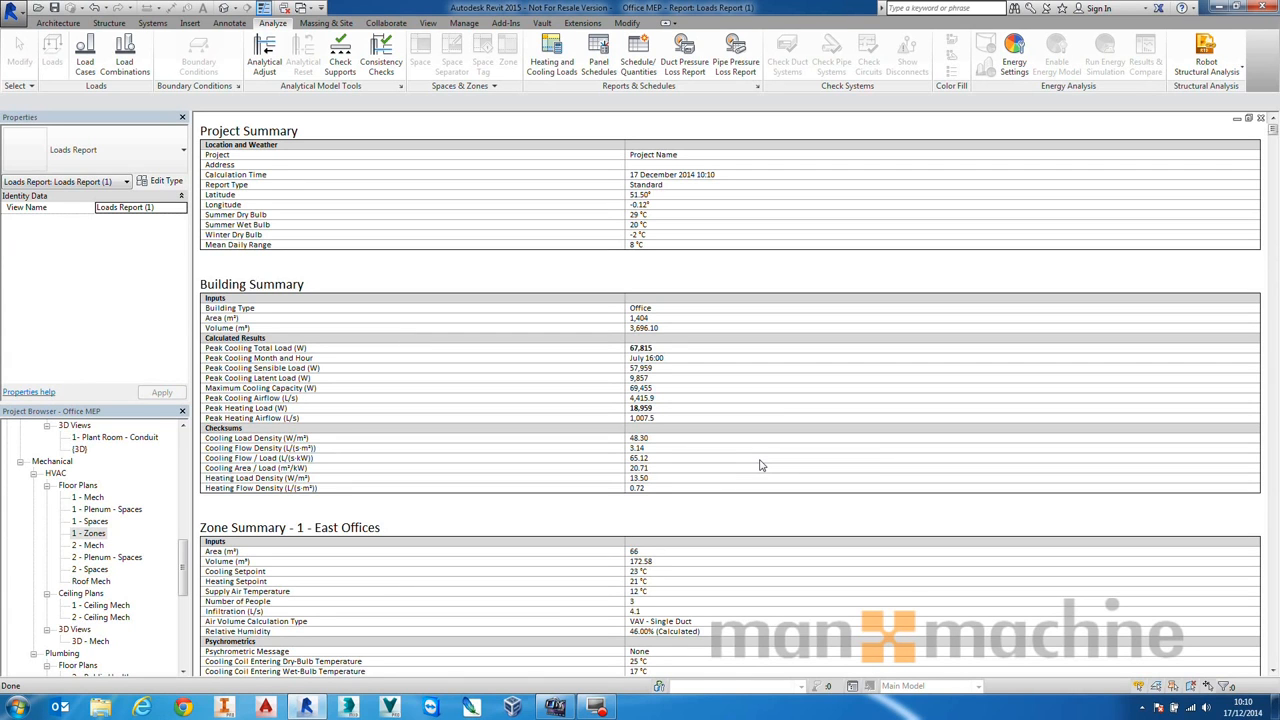
left_click_drag(184, 575, 188, 645)
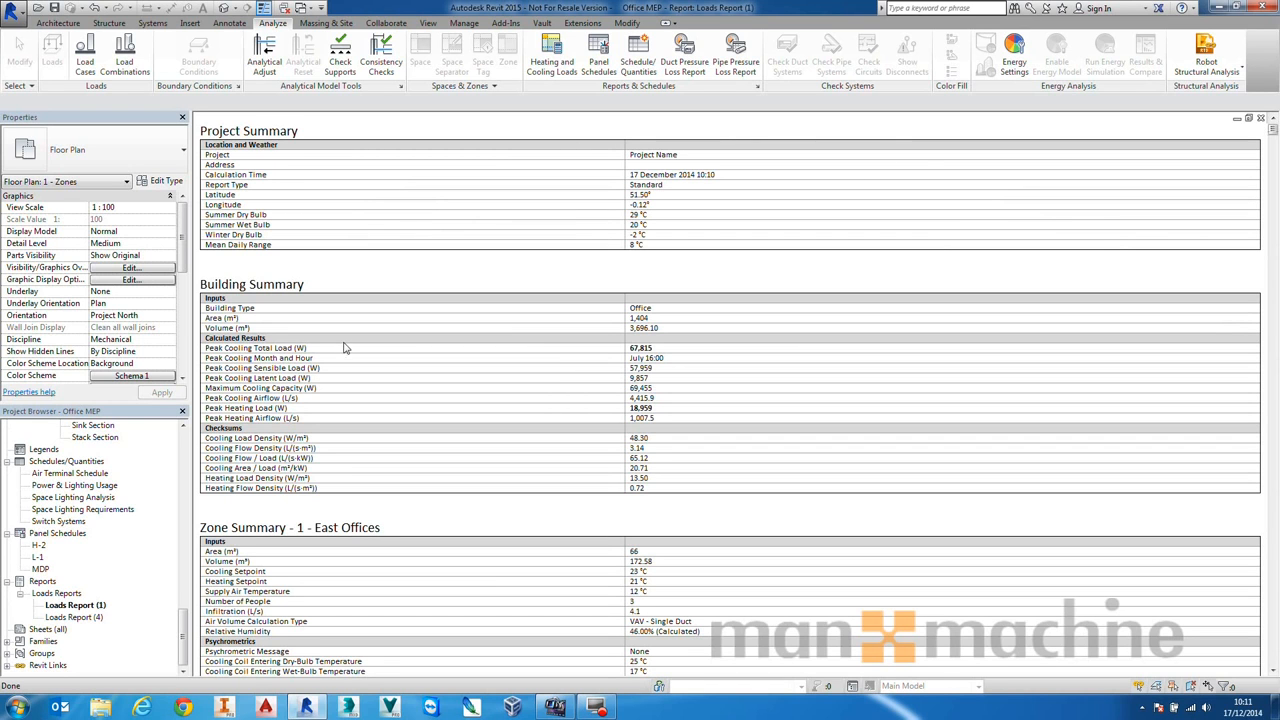
left_click(318, 512)
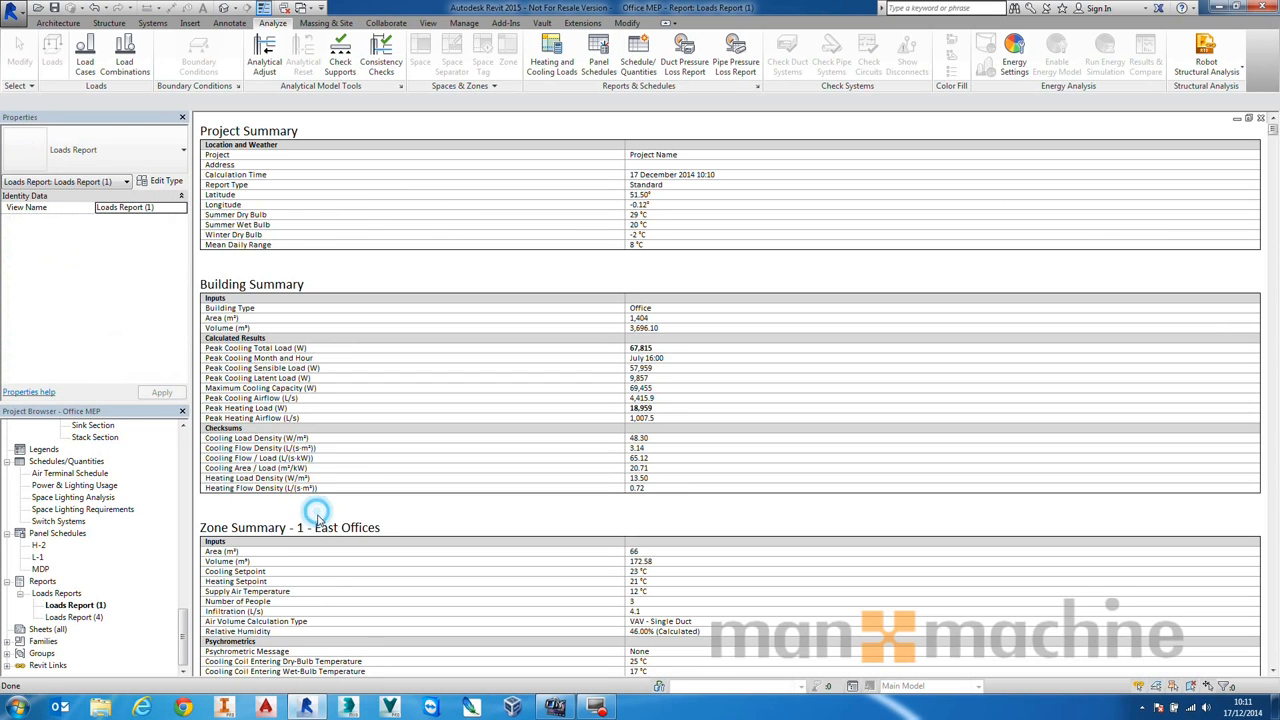
- Examine the 1 - East Offices zone summary and its wall, window and door loads, and follow the link to the 111 Office summary
scroll(300, 510, "down", 4)
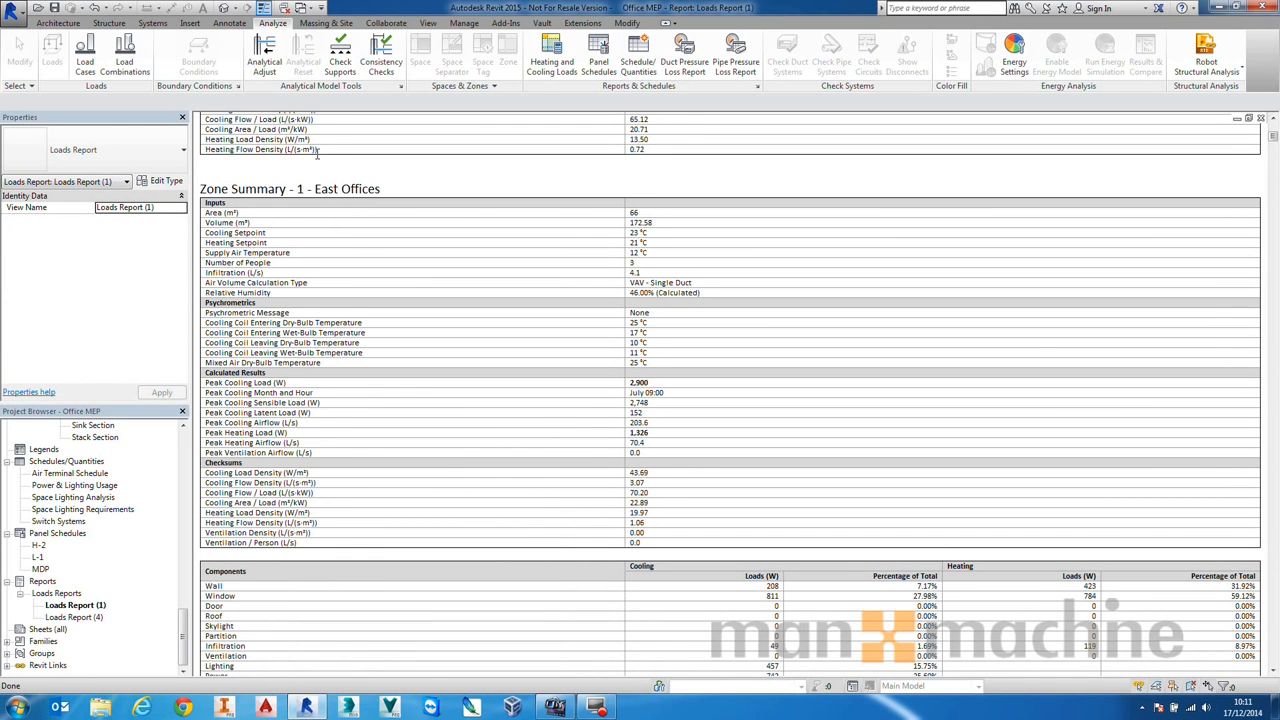
scroll(276, 183, "down", 2)
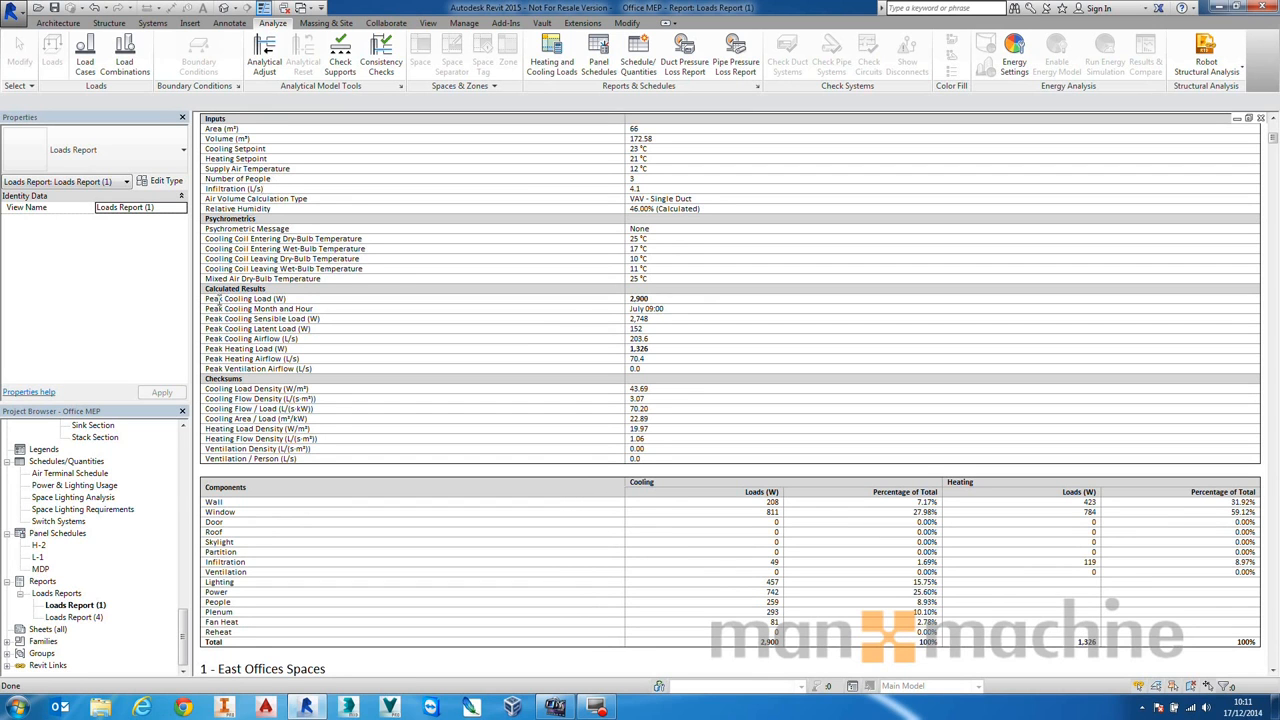
scroll(230, 498, "down", 2)
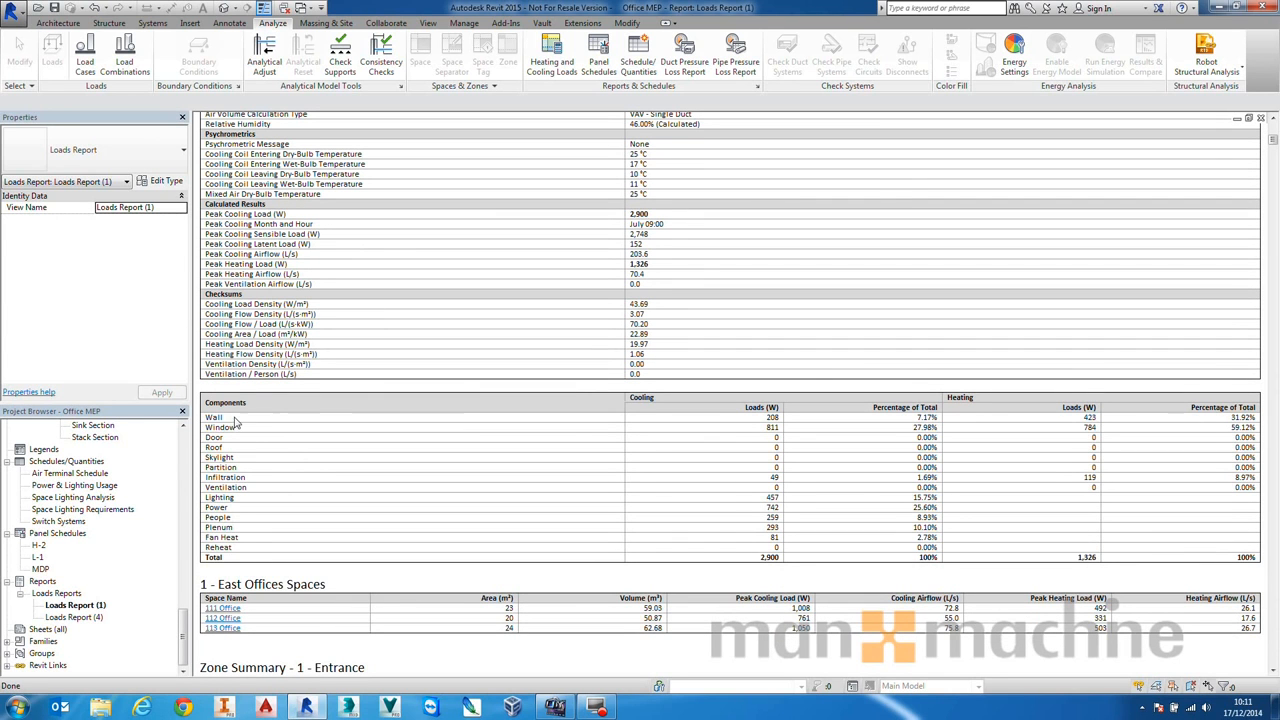
left_click_drag(206, 417, 232, 420)
left_click(241, 417)
left_click_drag(249, 416, 205, 421)
double_click(220, 427)
double_click(212, 439)
scroll(240, 557, "down", 4)
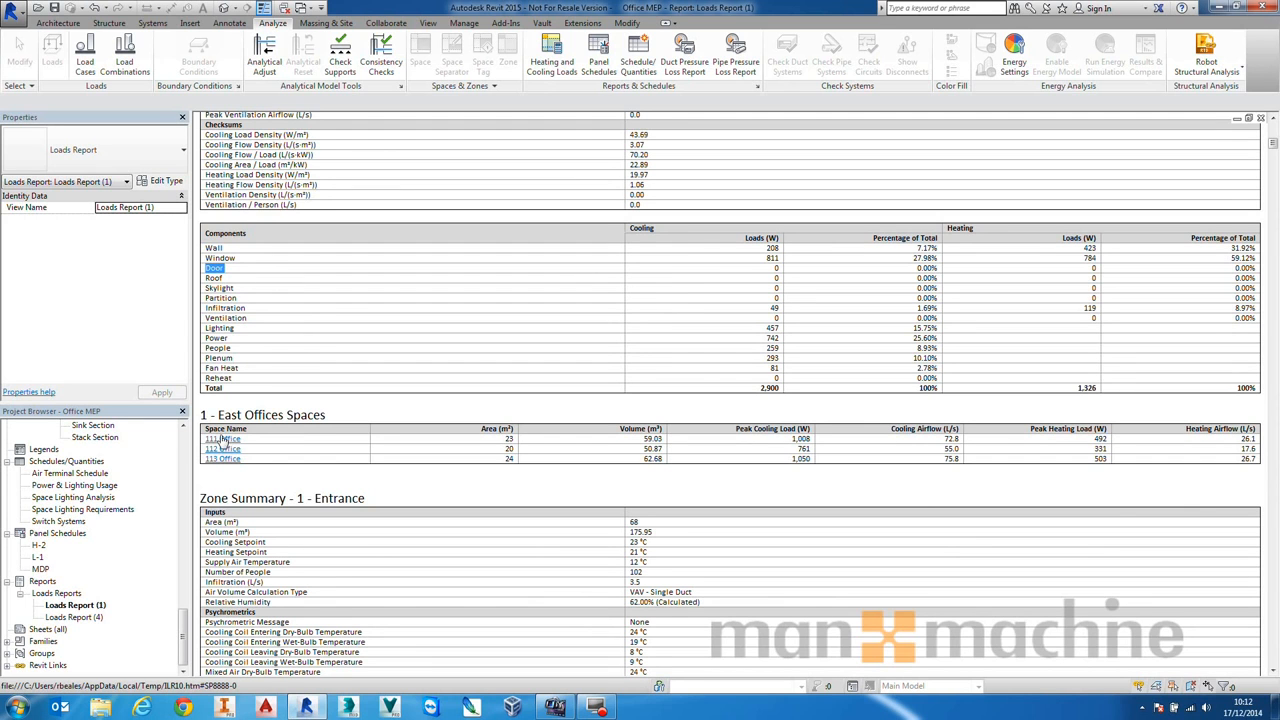
left_click(222, 440)
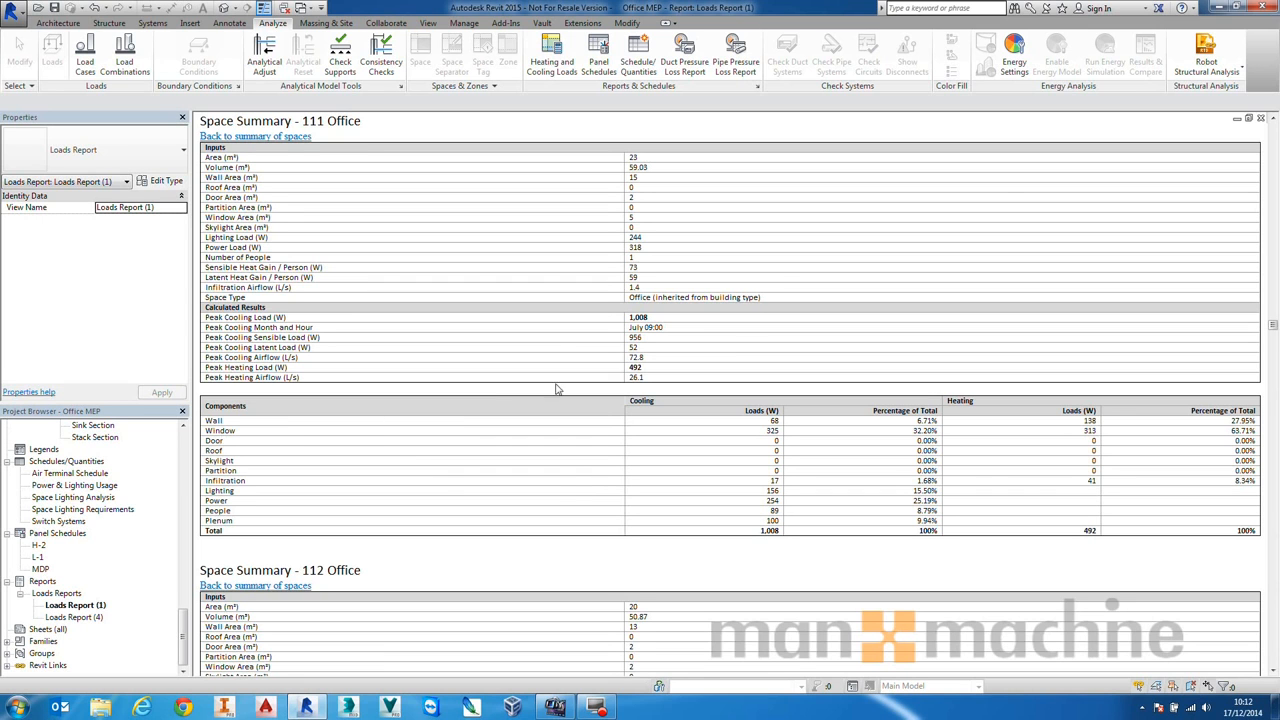
- Close the loads report and the zones plan, returning to the 1 - Mech floor plan
left_click(1260, 118)
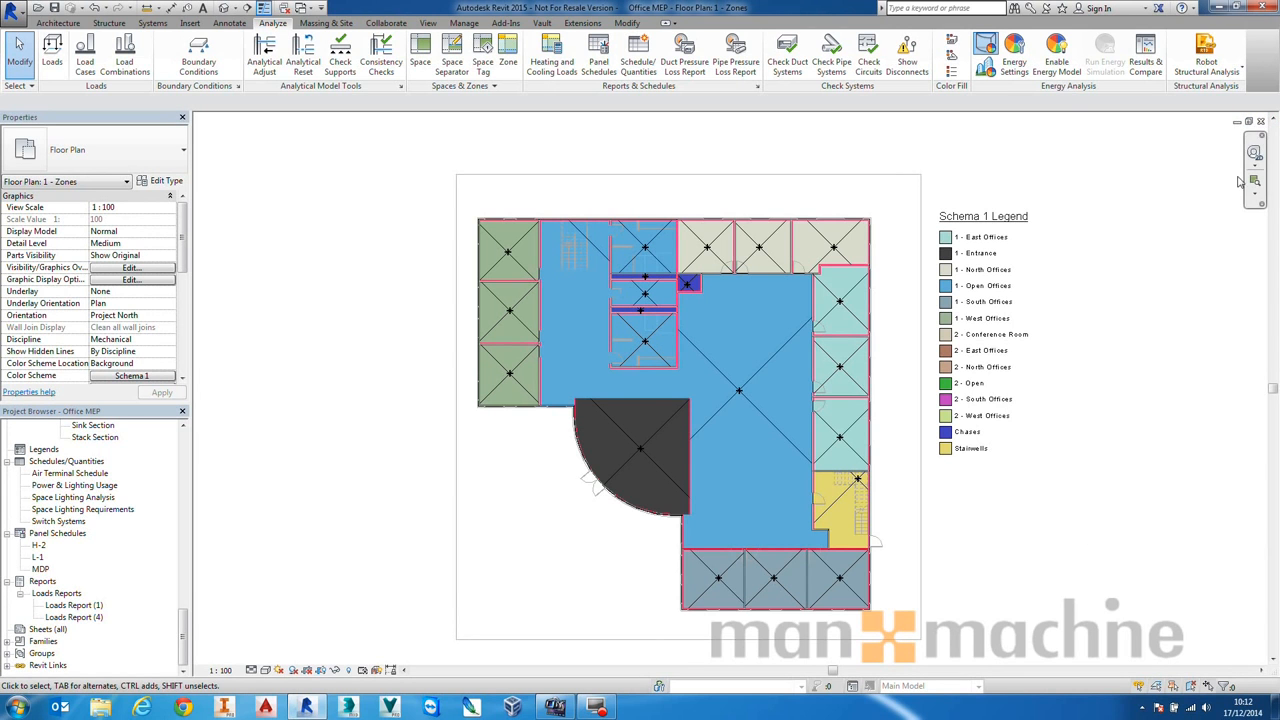
left_click(1261, 121)
left_click(1261, 121)
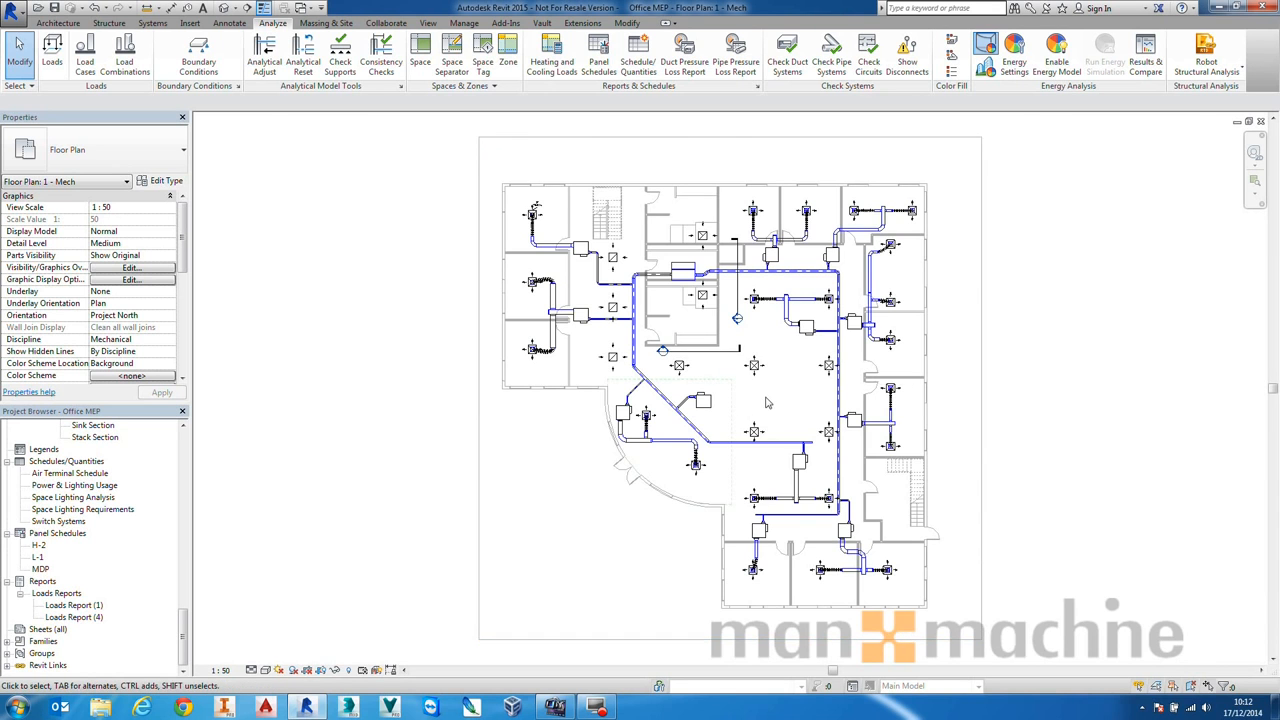
- Start the Duct command in the central open area and choose the rectangular Radius Elbows / Taps type
scroll(745, 405, "up", 5)
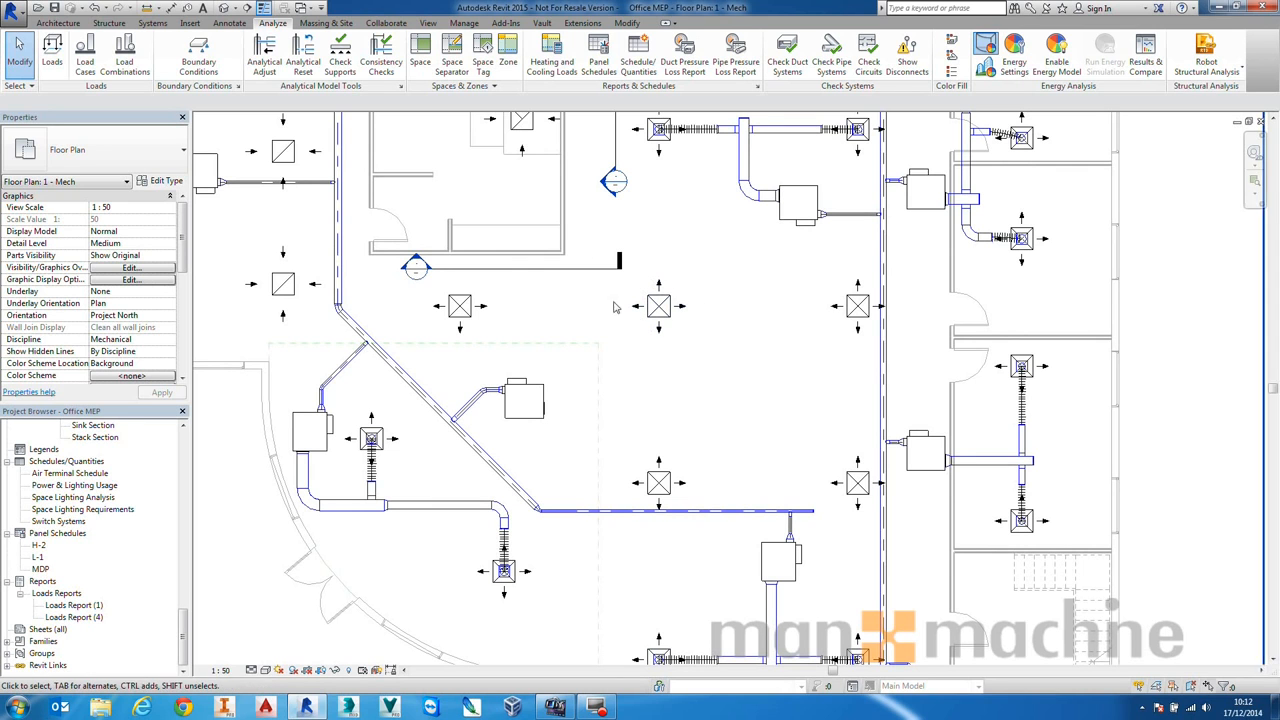
left_click(152, 22)
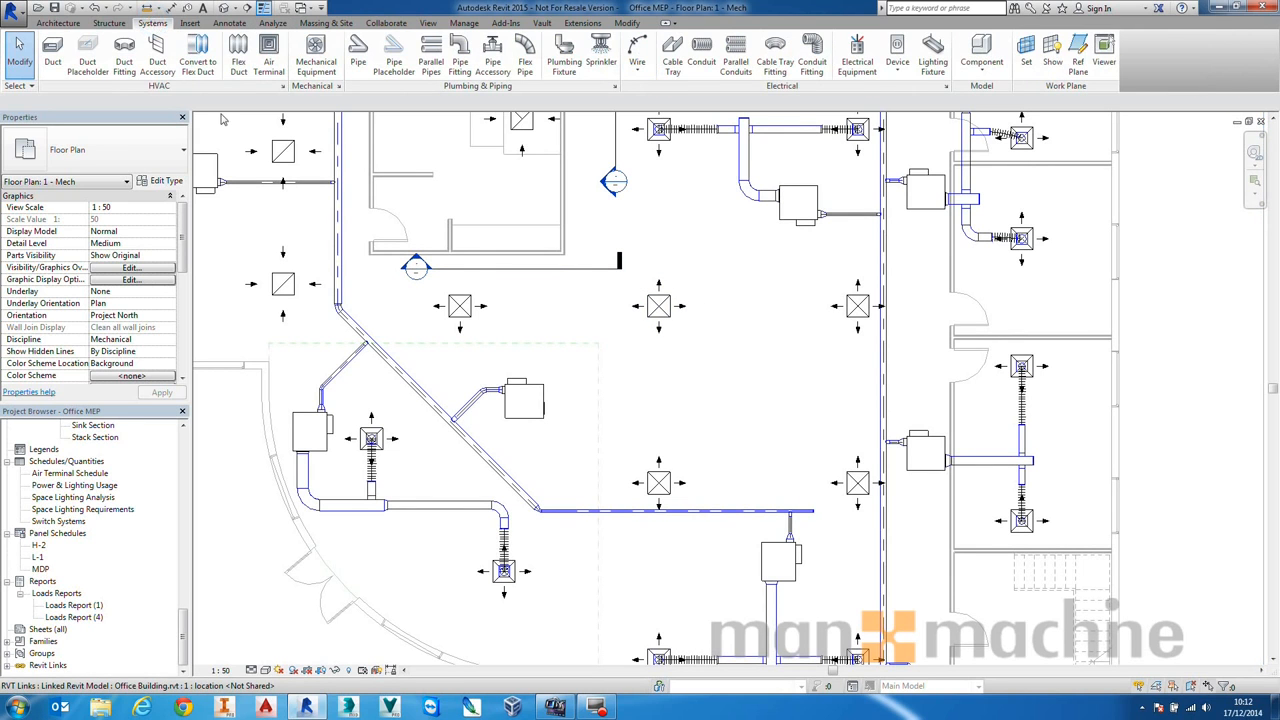
left_click(54, 54)
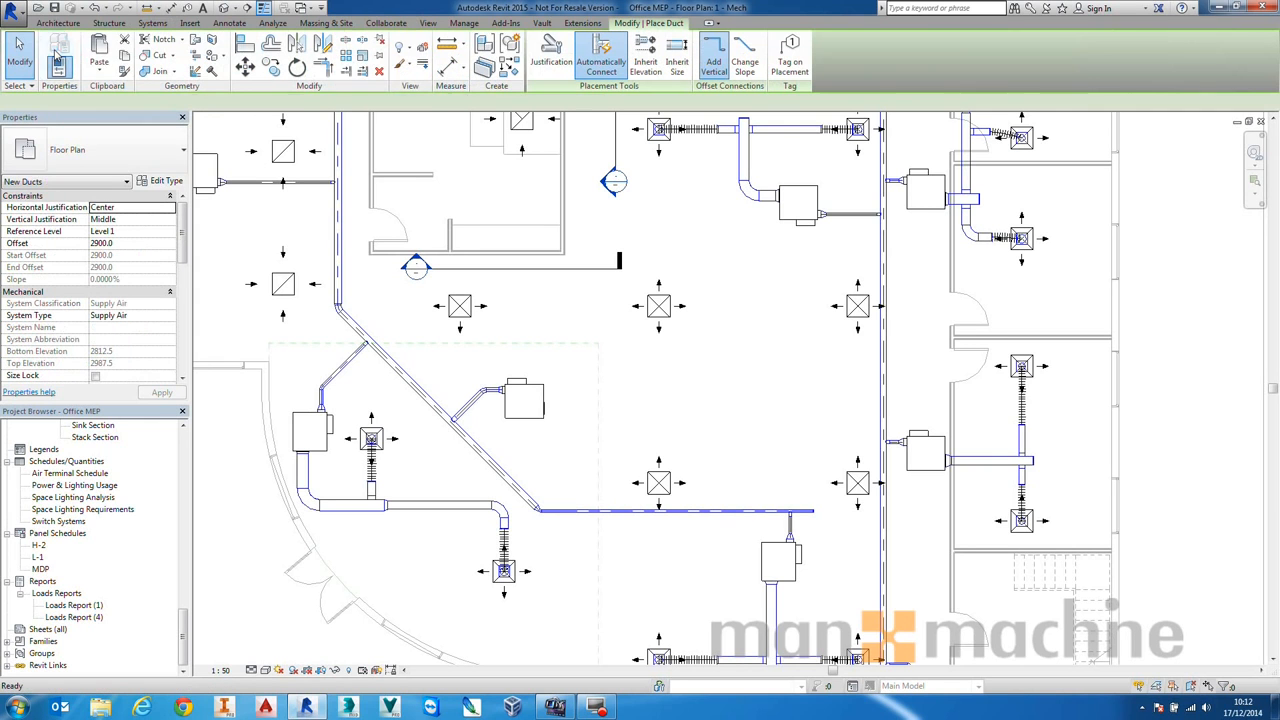
left_click(73, 170)
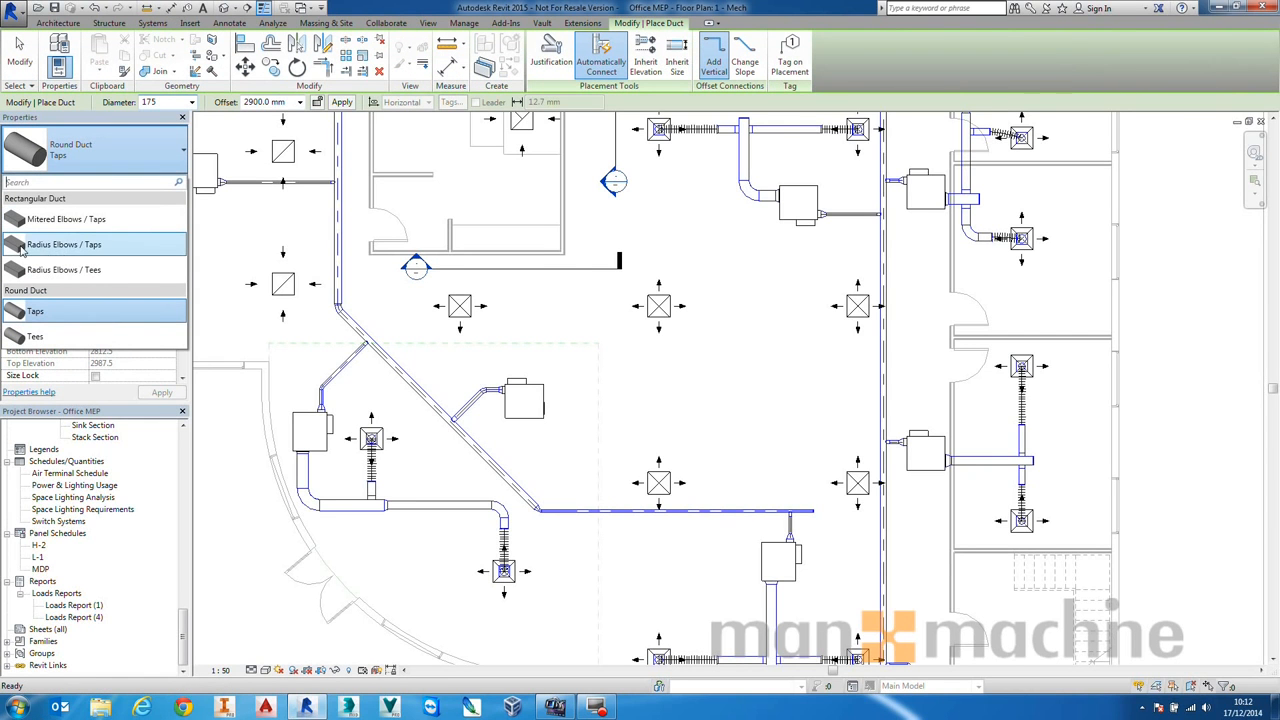
left_click(75, 248)
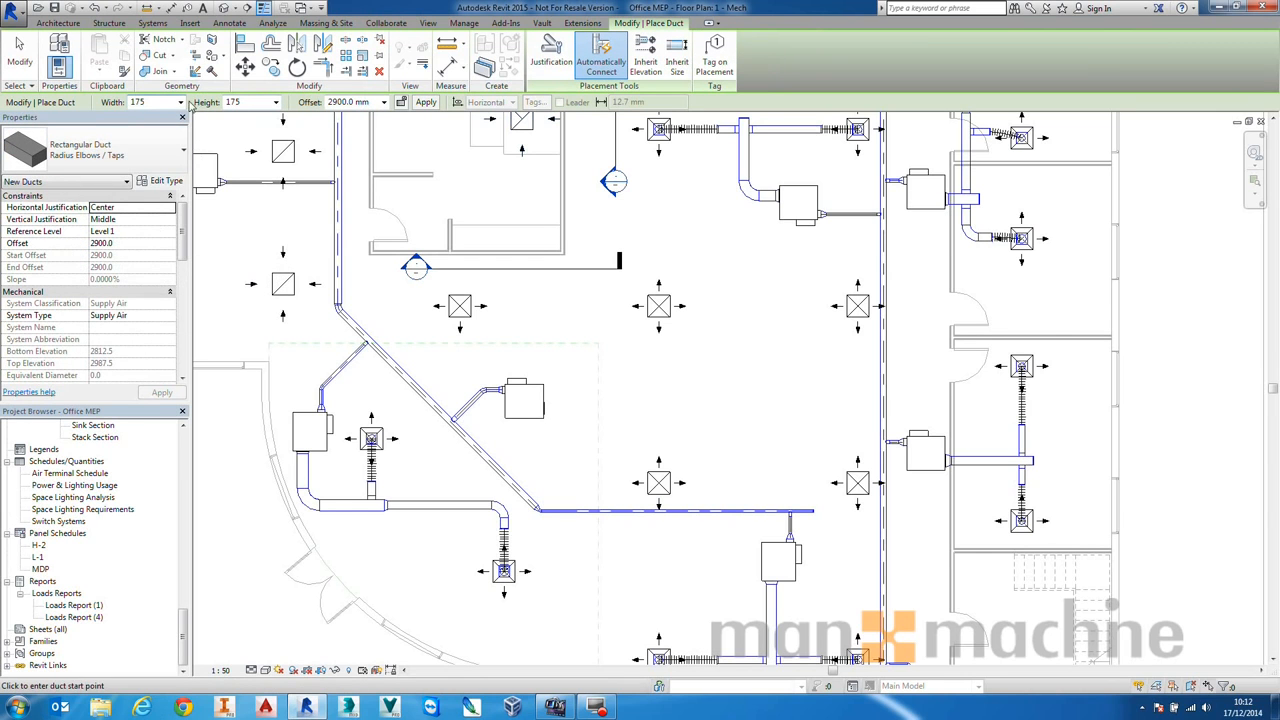
- Check the width, height and offset choices for the new rectangular duct
left_click(180, 103)
left_click(180, 103)
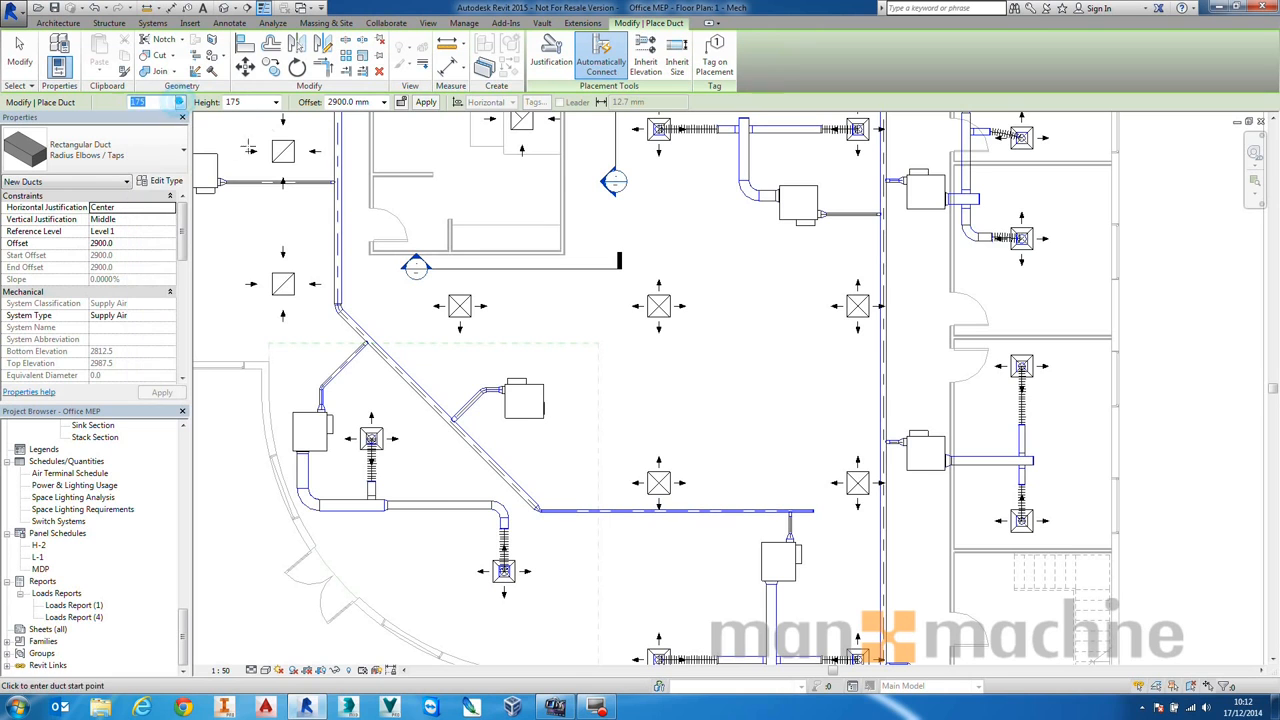
left_click(276, 103)
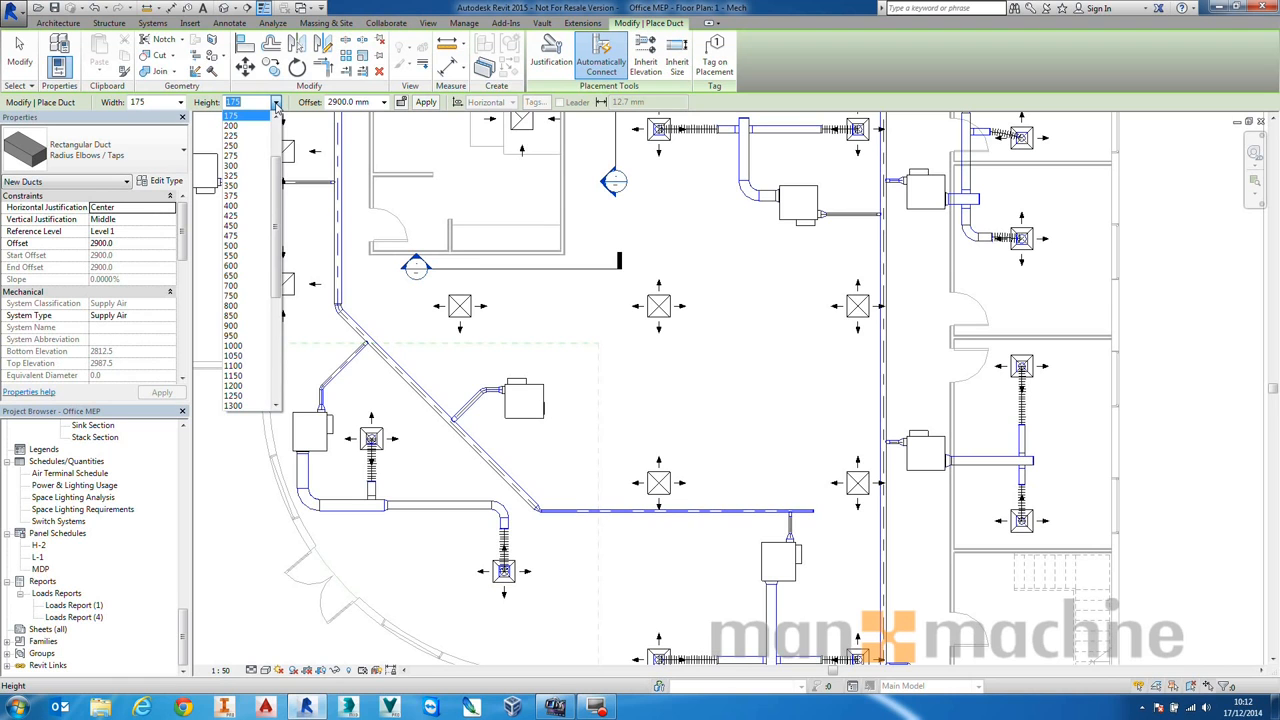
left_click(277, 104)
left_click(378, 104)
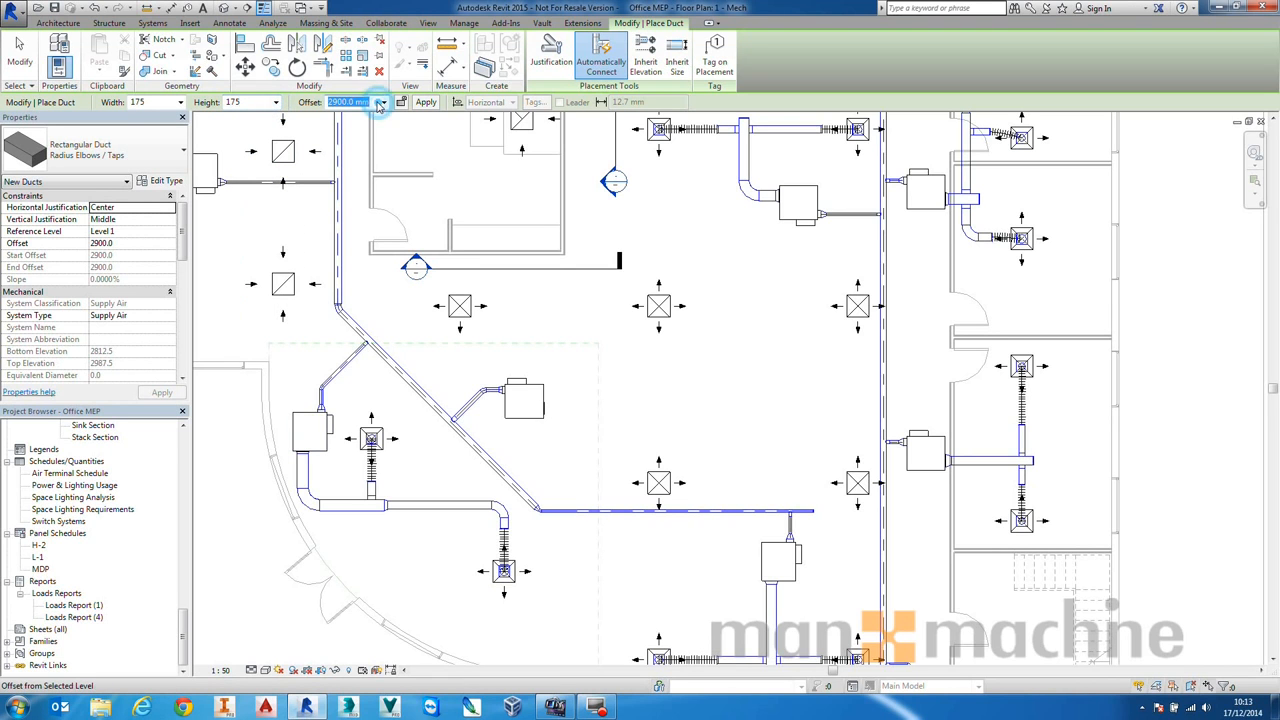
left_click(382, 103)
left_click_drag(382, 103, 290, 97)
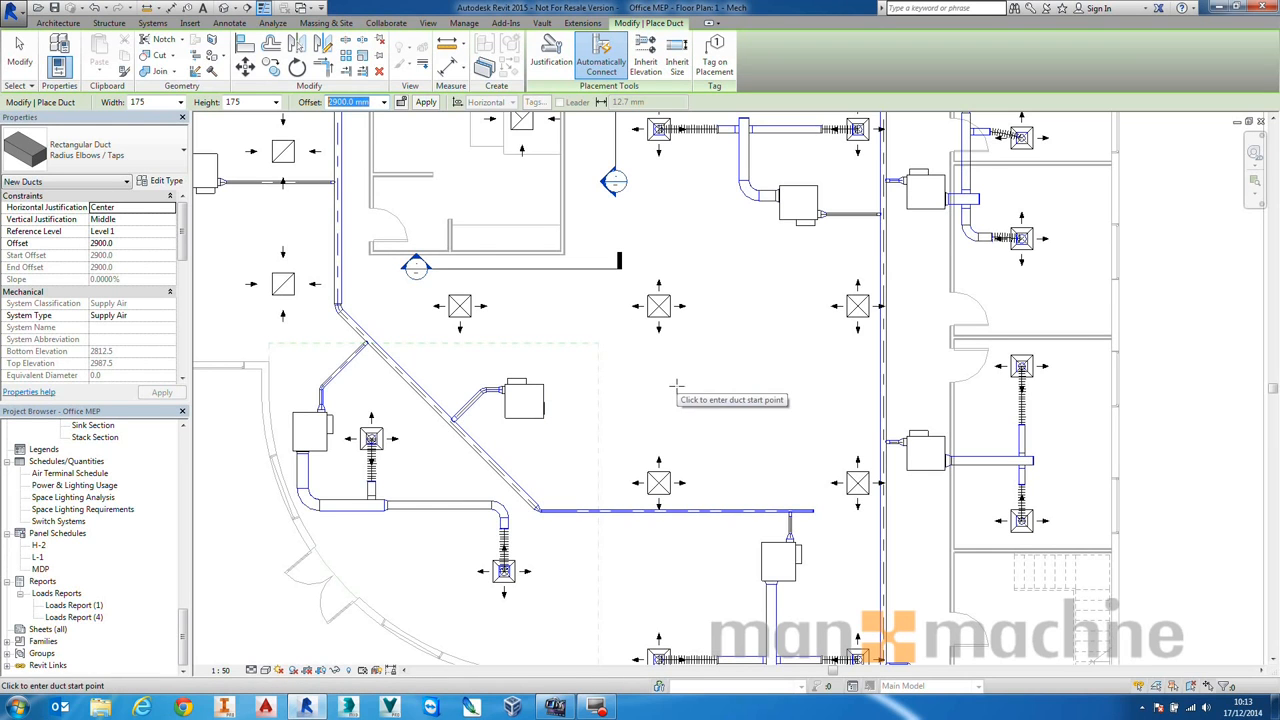
left_click(383, 103)
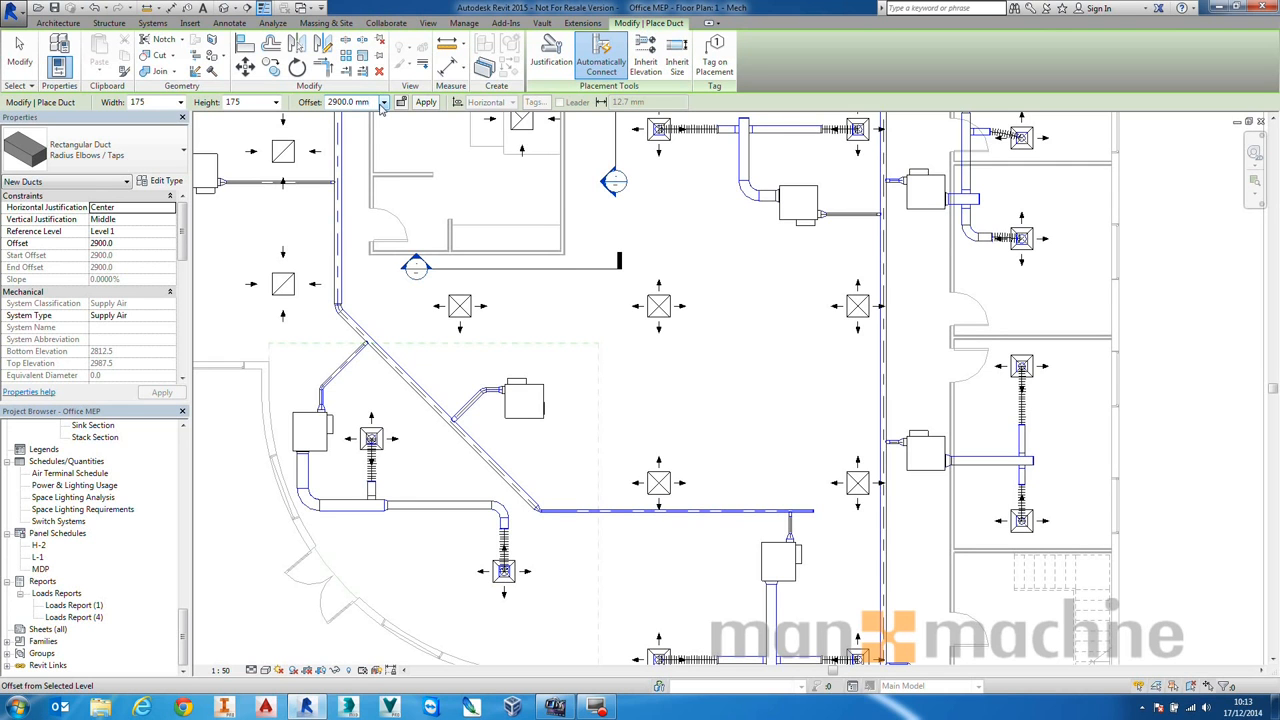
left_click(425, 103)
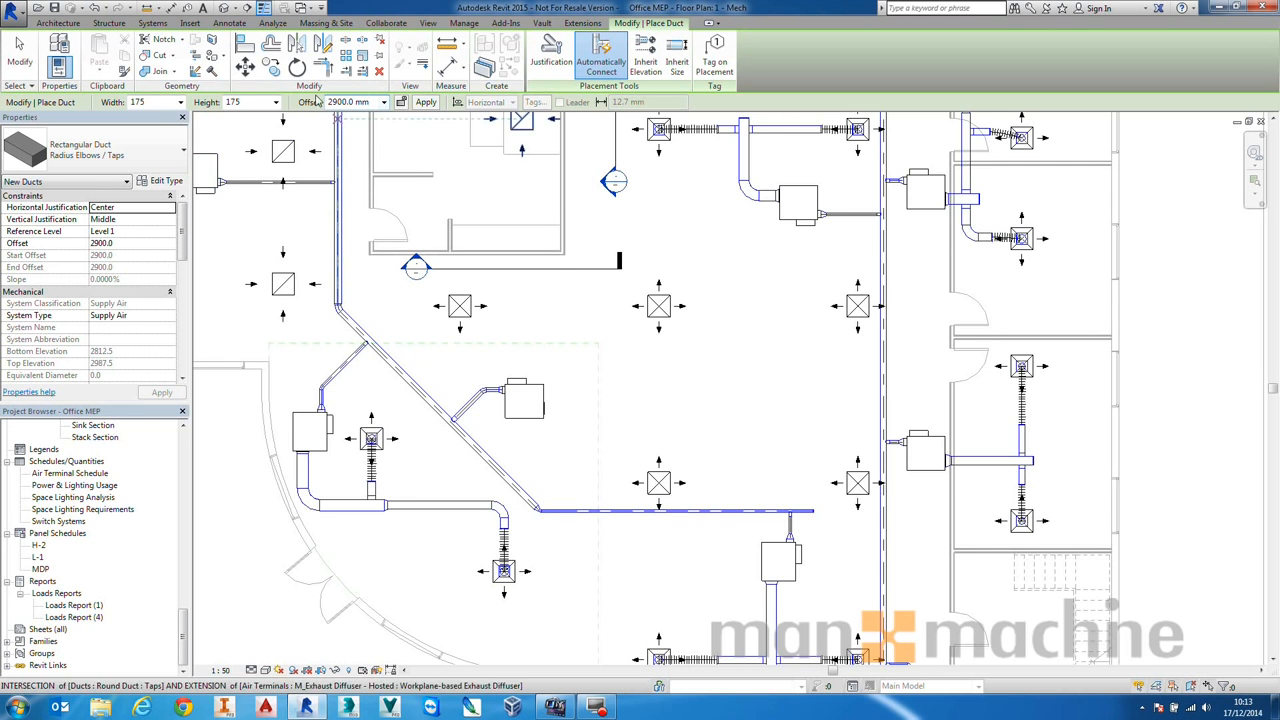
- Draw an L-shaped 175 × 175 mm duct at 2900 mm offset between the central diffusers, its vertical leg about 3440 mm long, and inspect the elbow
left_click(616, 391)
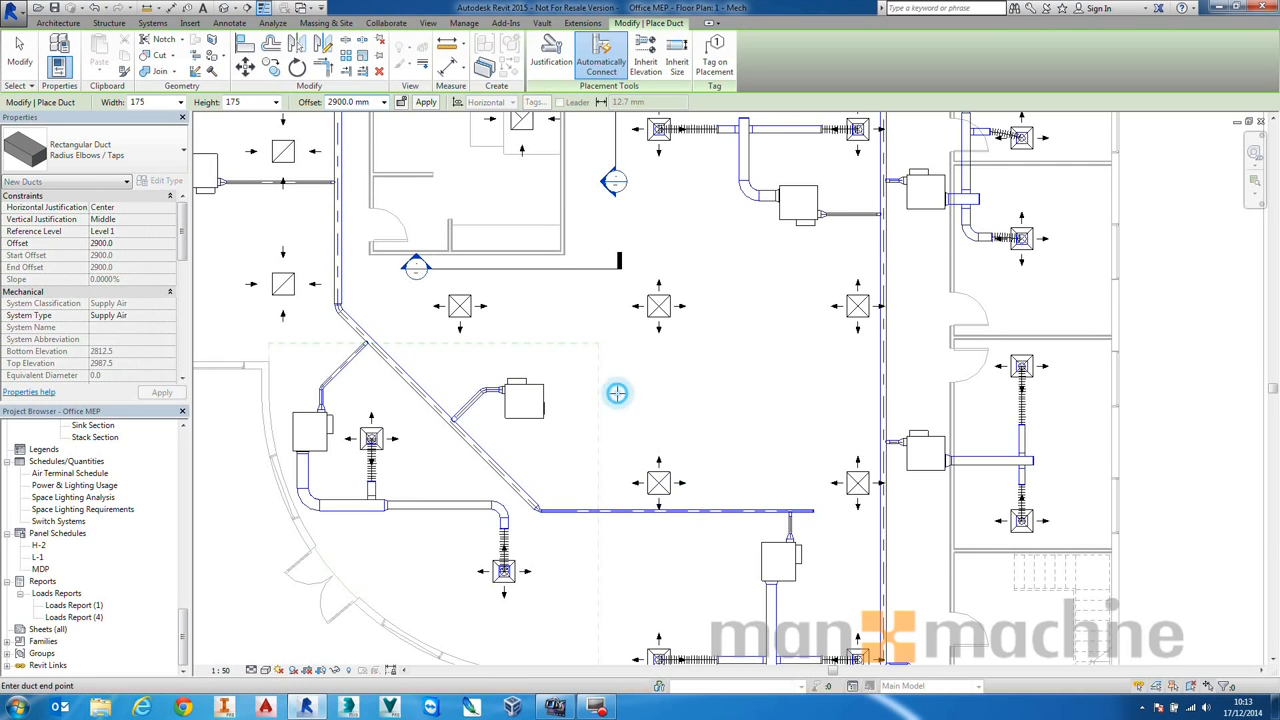
left_click(770, 391)
left_click(770, 258)
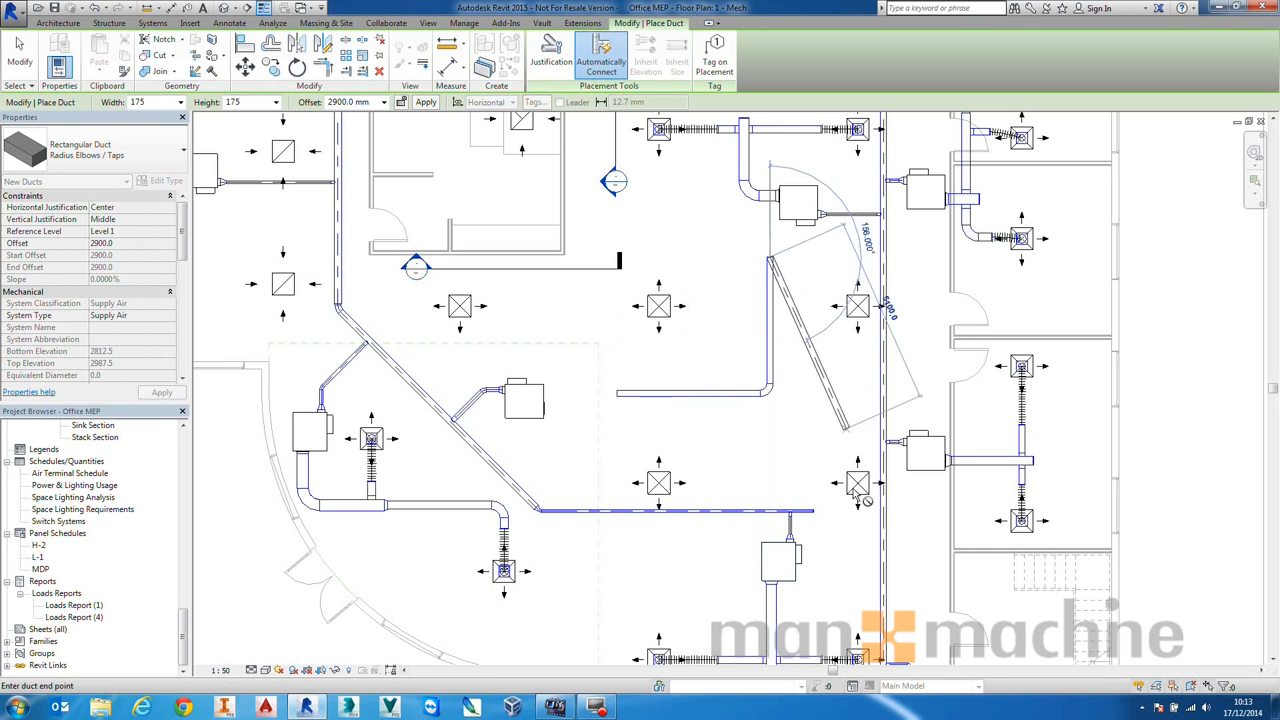
key("Escape")
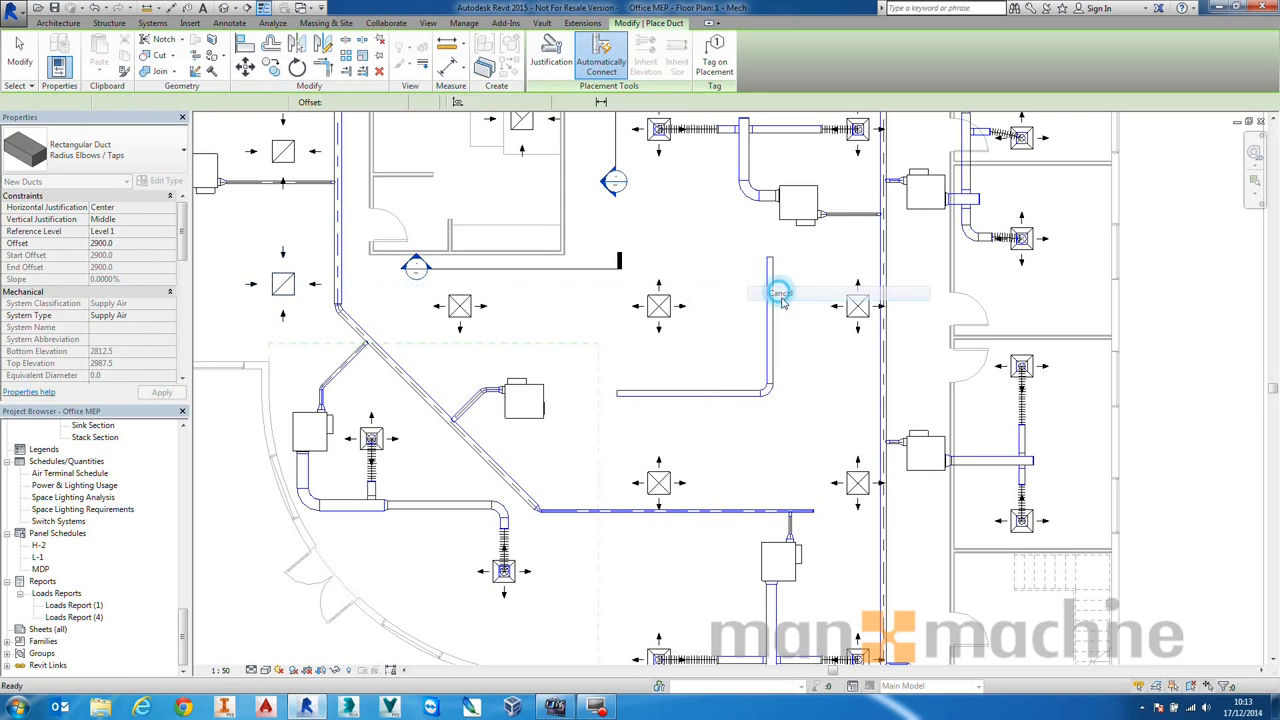
scroll(768, 391, "up", 8)
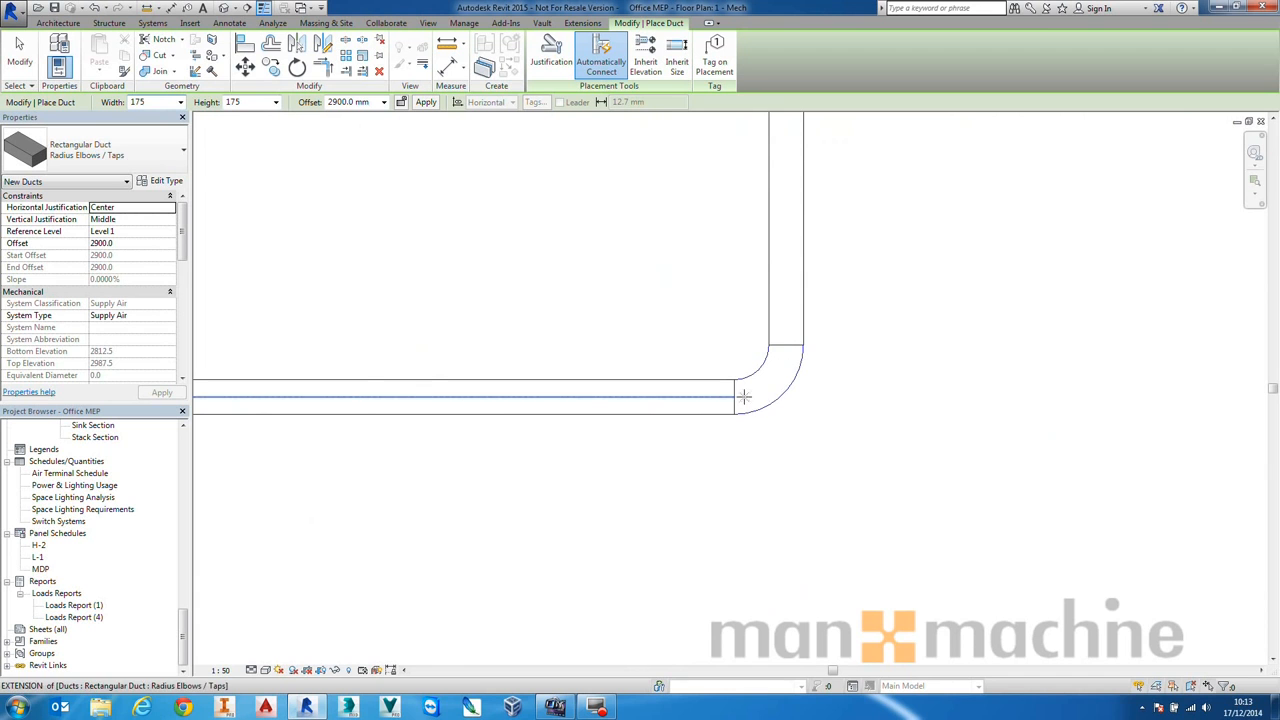
scroll(786, 354, "down", 5)
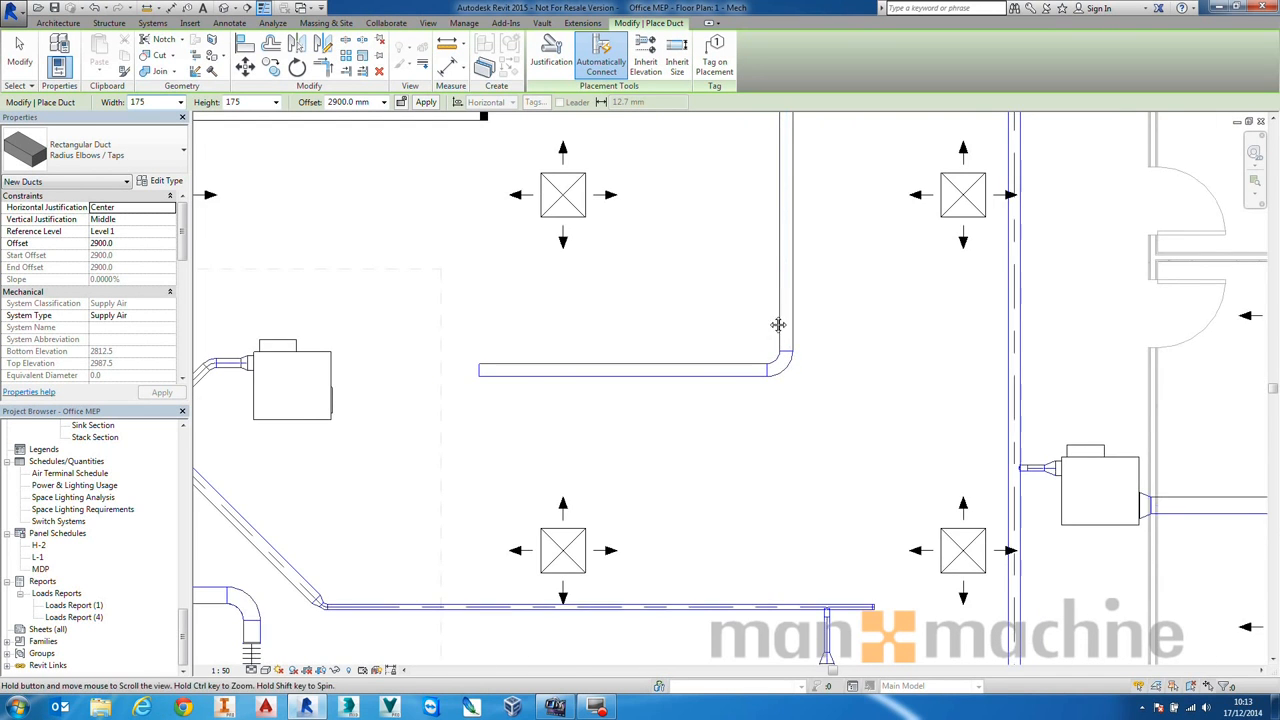
middle_click_drag(778, 325, 775, 366)
key("Escape")
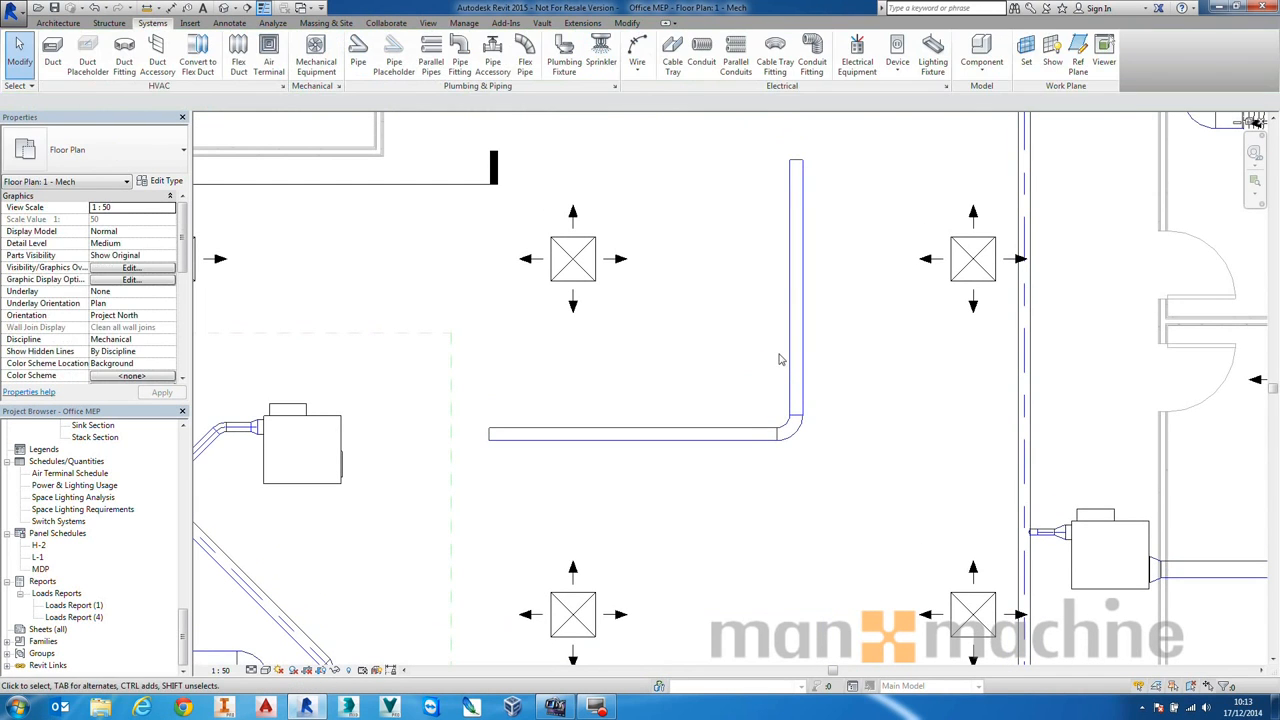
- Delete the L-shaped duct run from the open area, including both straight ducts and the elbow
left_click(796, 345)
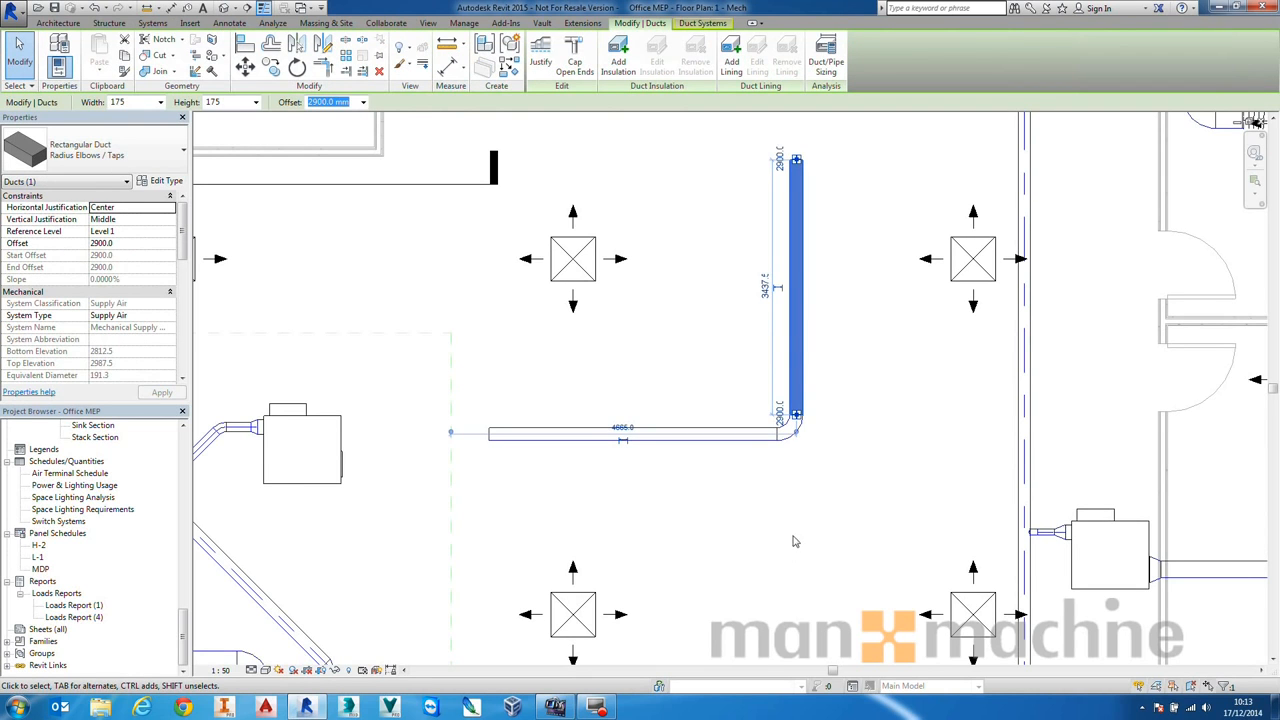
left_click(790, 433, "ctrl")
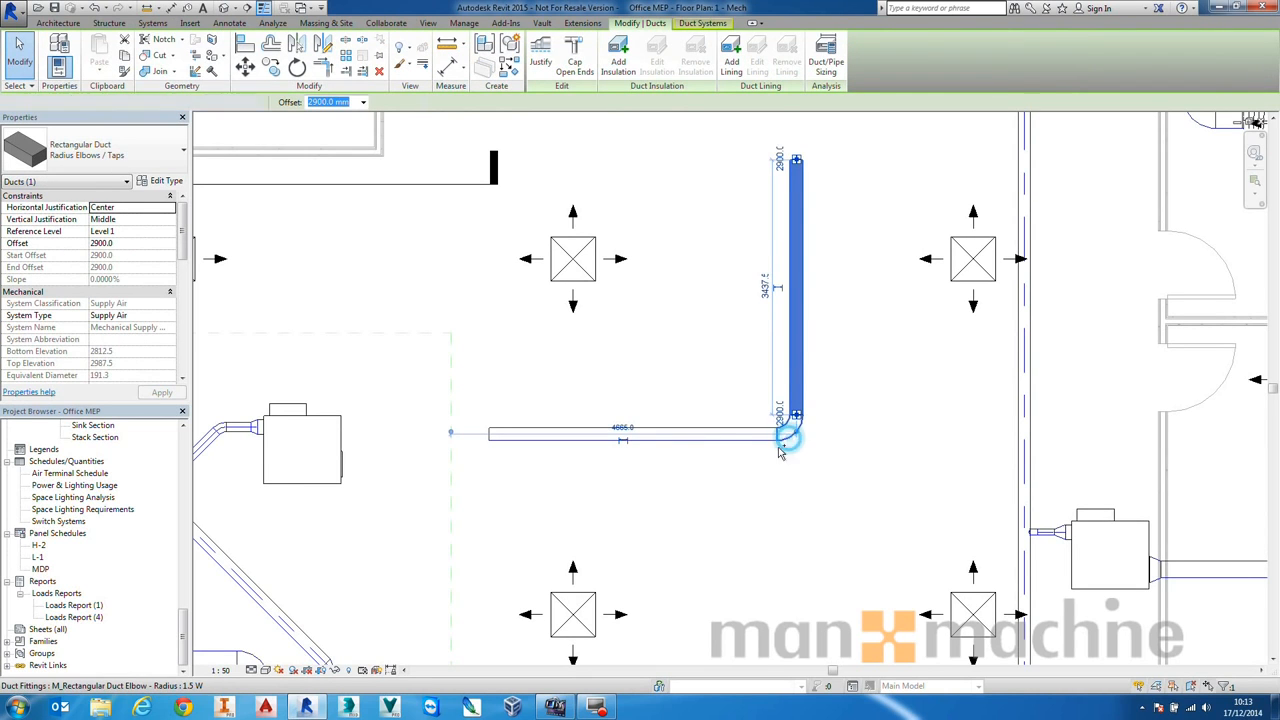
left_click(735, 441, "ctrl")
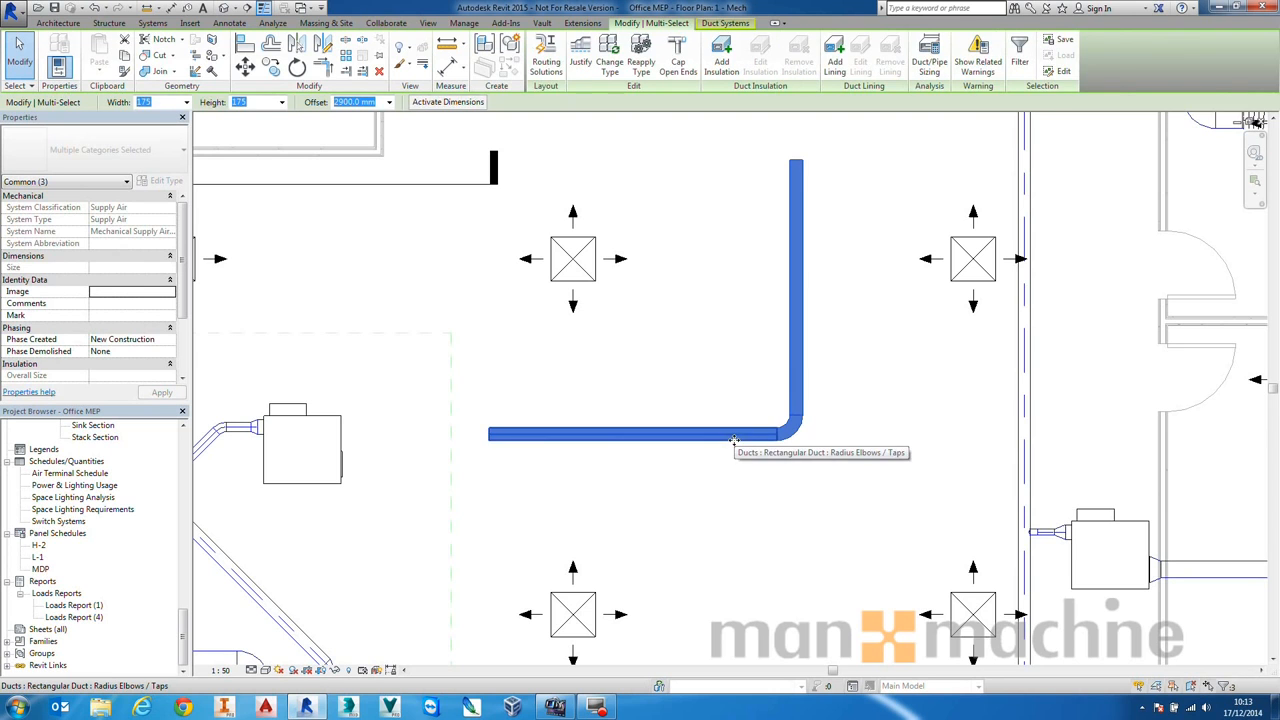
key("Delete")
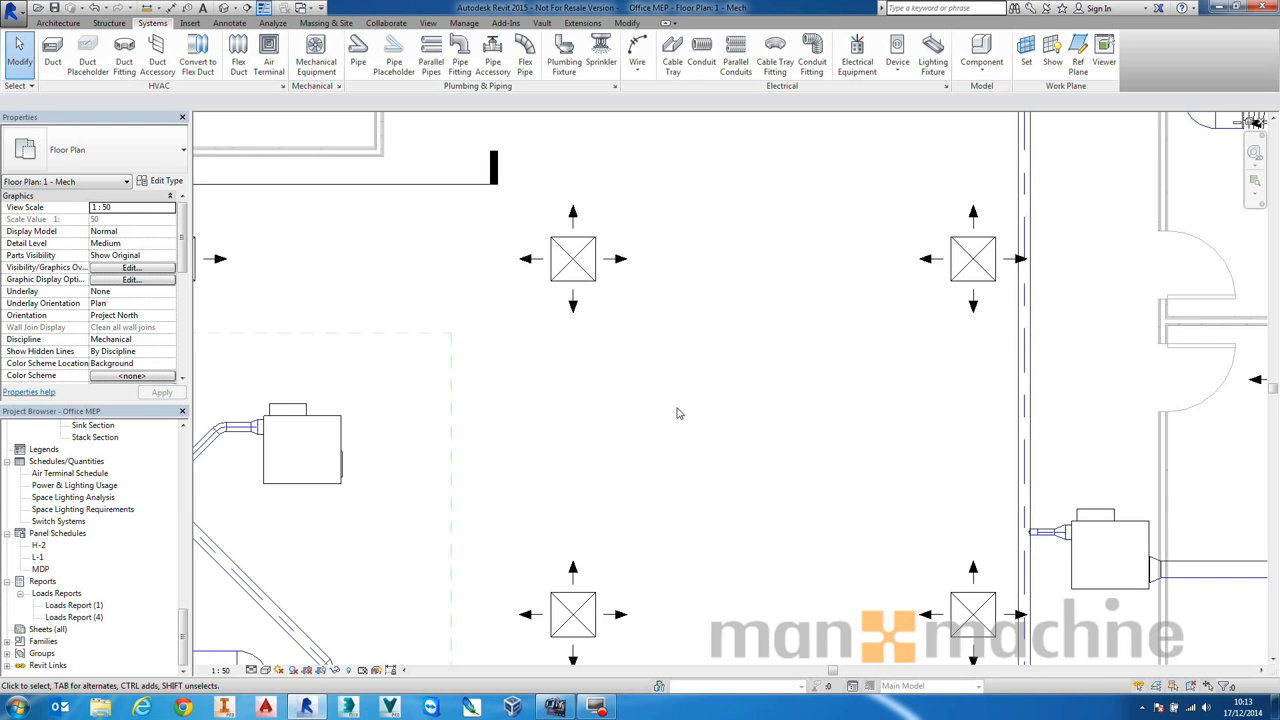
scroll(681, 413, "down", 3)
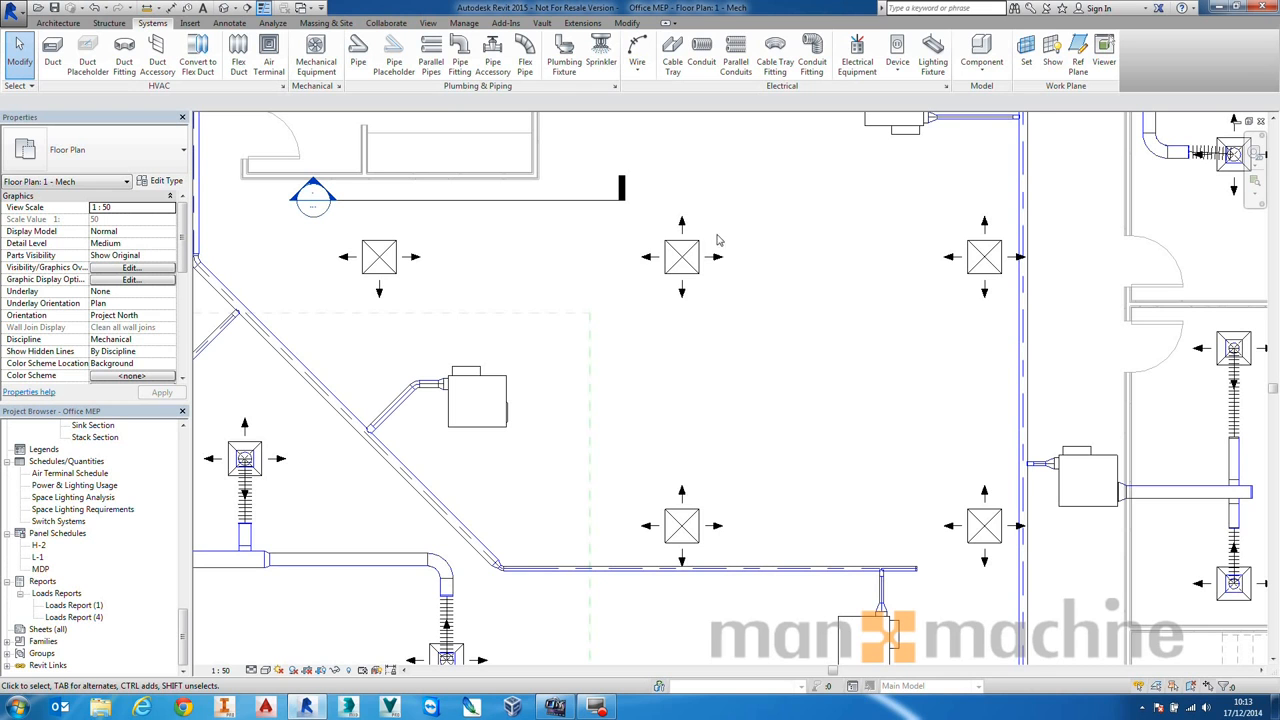
- Create a Supply Air duct system from the upper middle diffuser and assign the VAV unit on its lower left as the system equipment
left_click(495, 380)
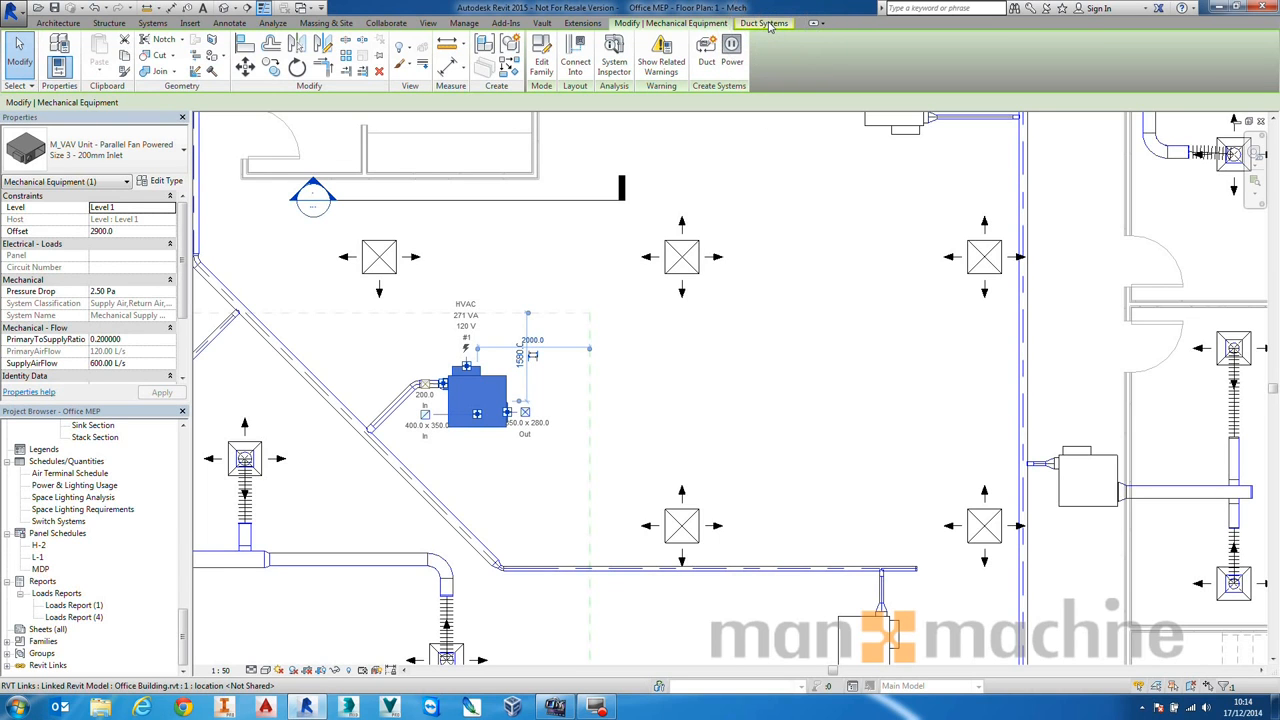
key("Escape")
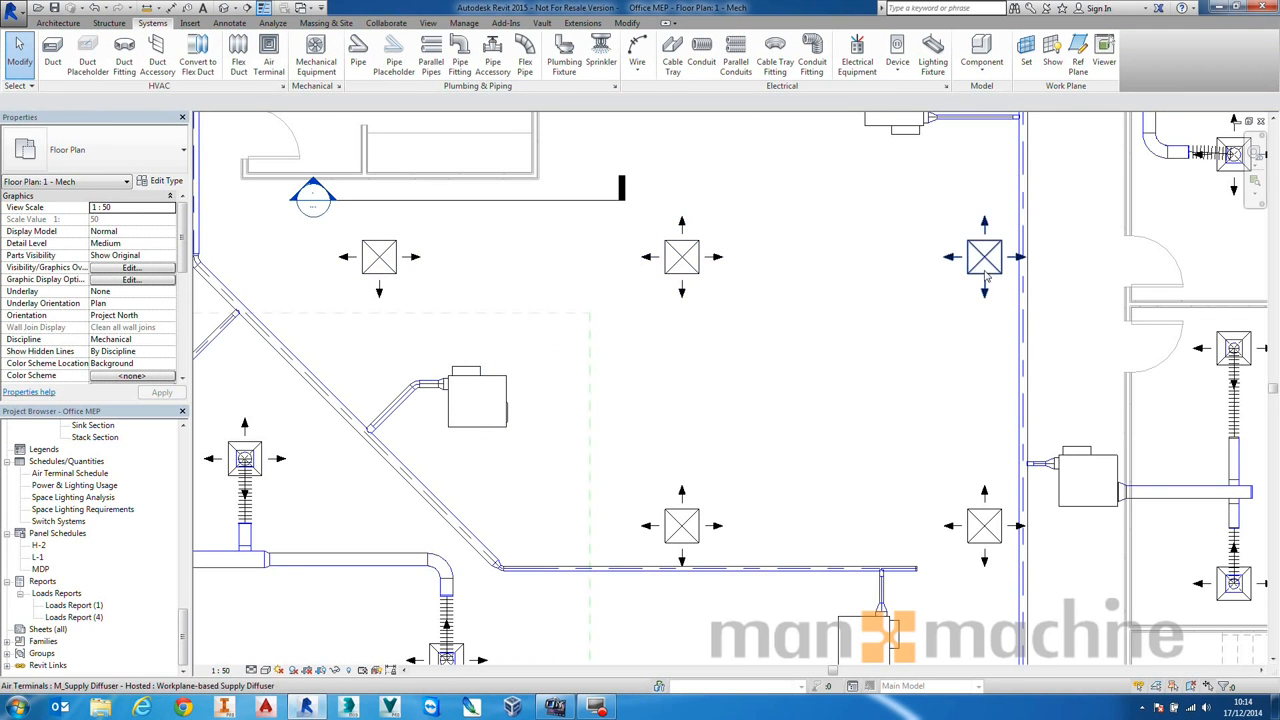
left_click(675, 279)
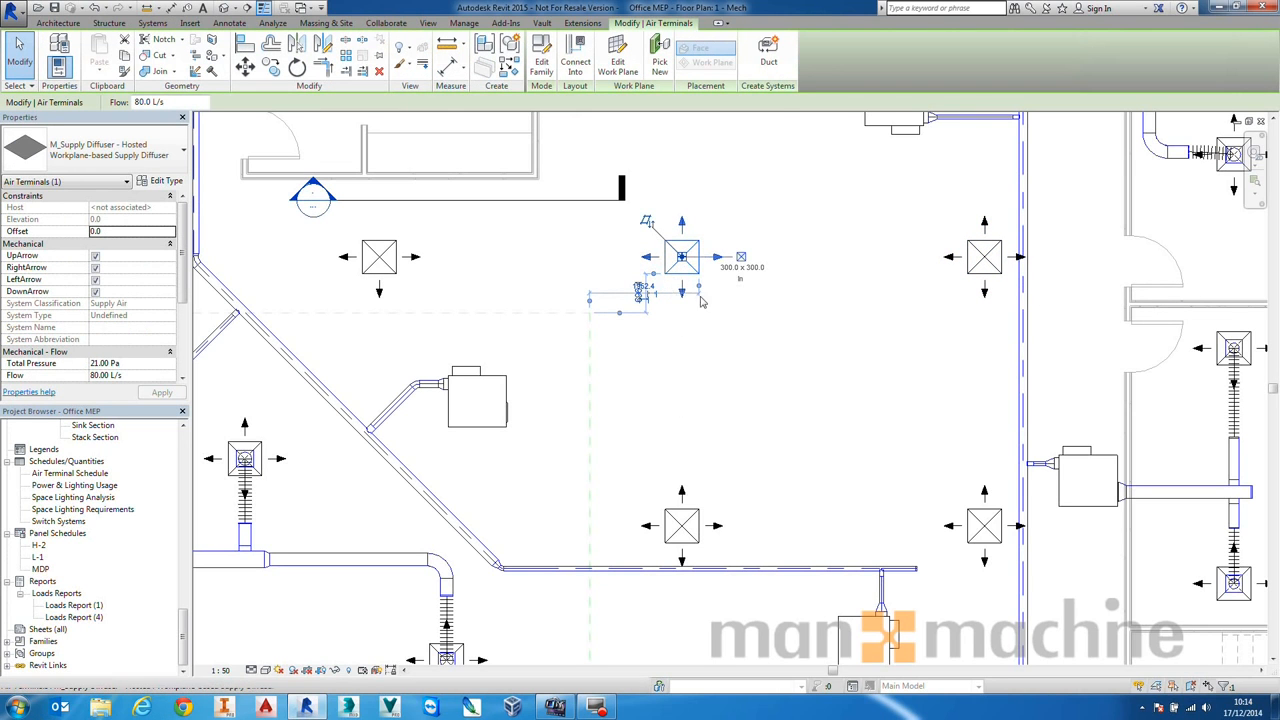
left_click(767, 55)
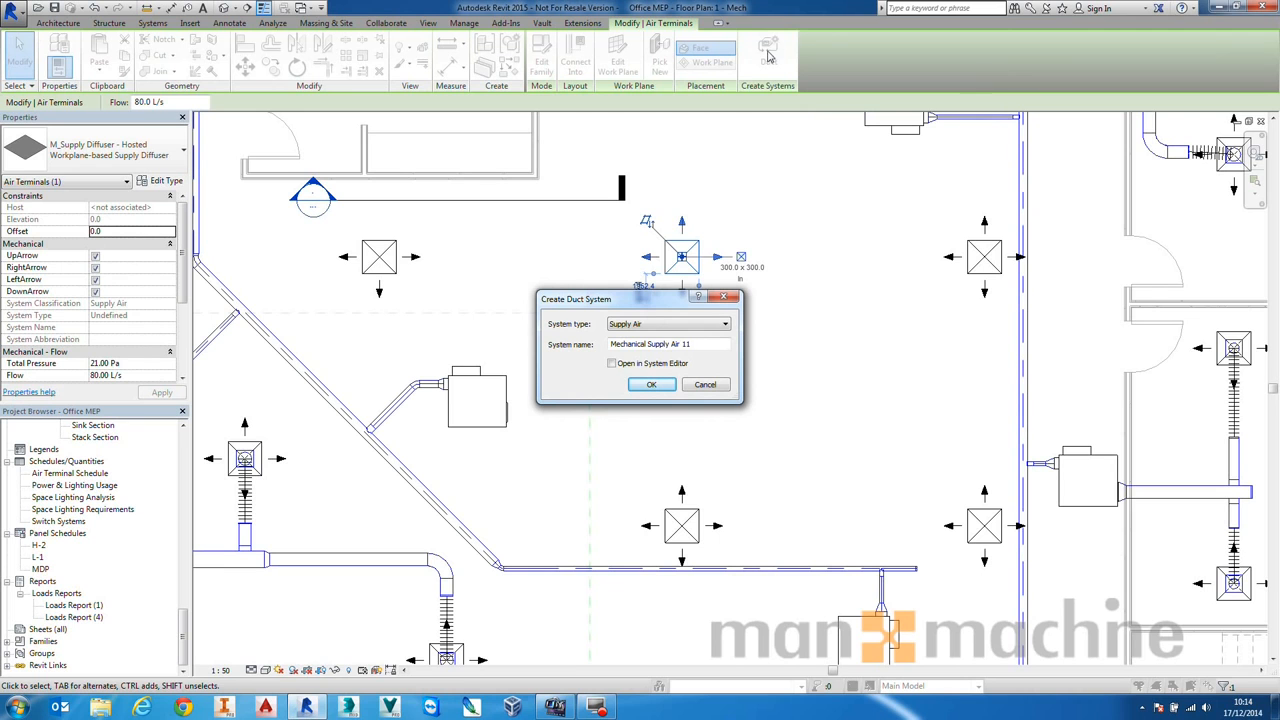
left_click(656, 323)
left_click(655, 323)
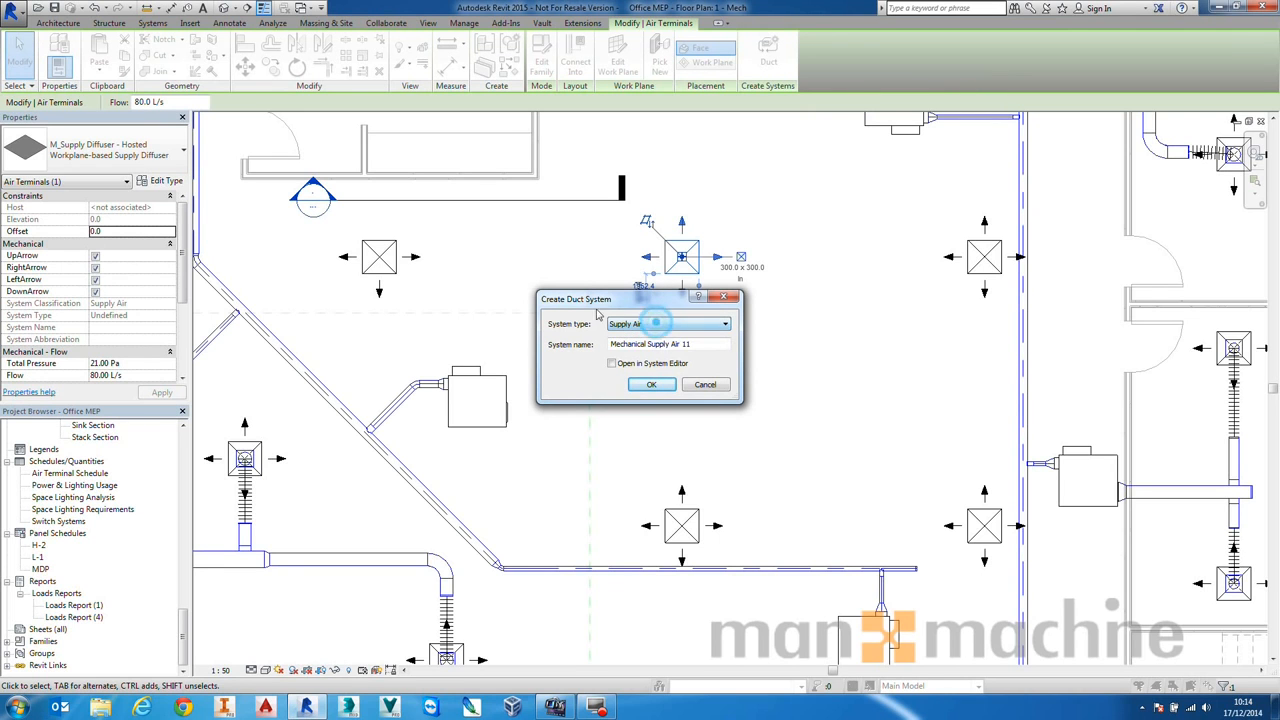
left_click(651, 384)
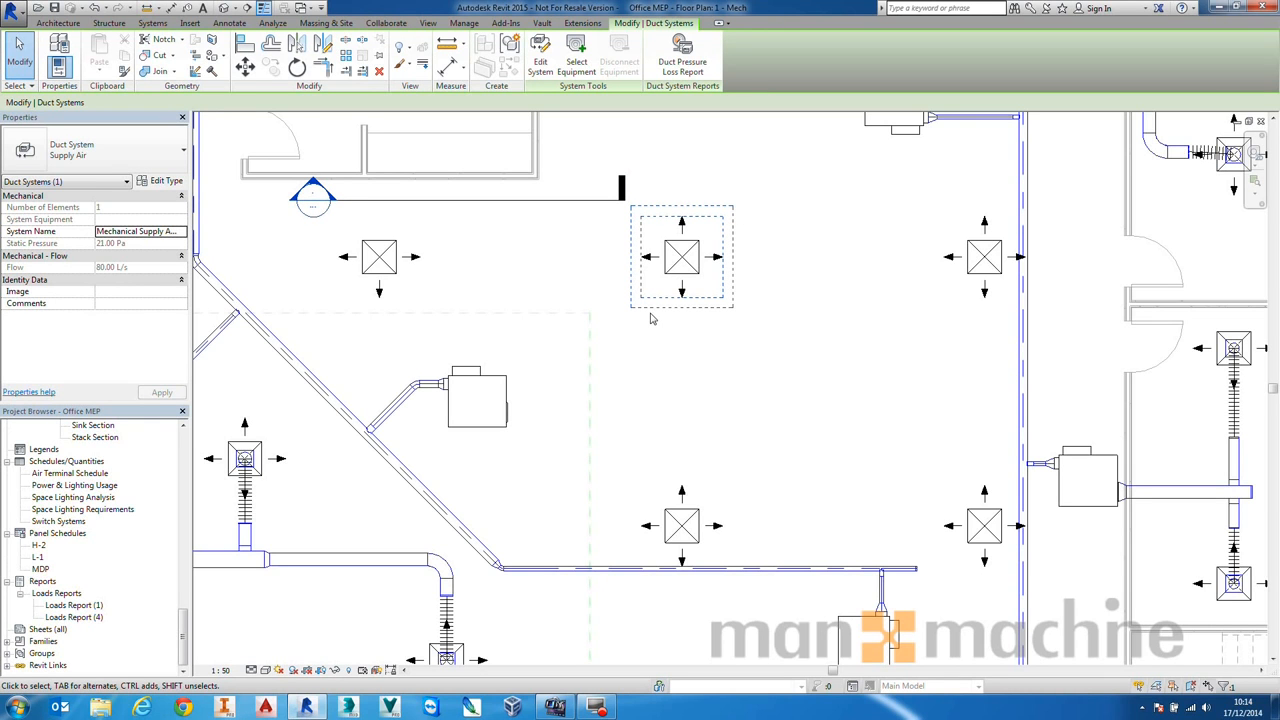
left_click(577, 55)
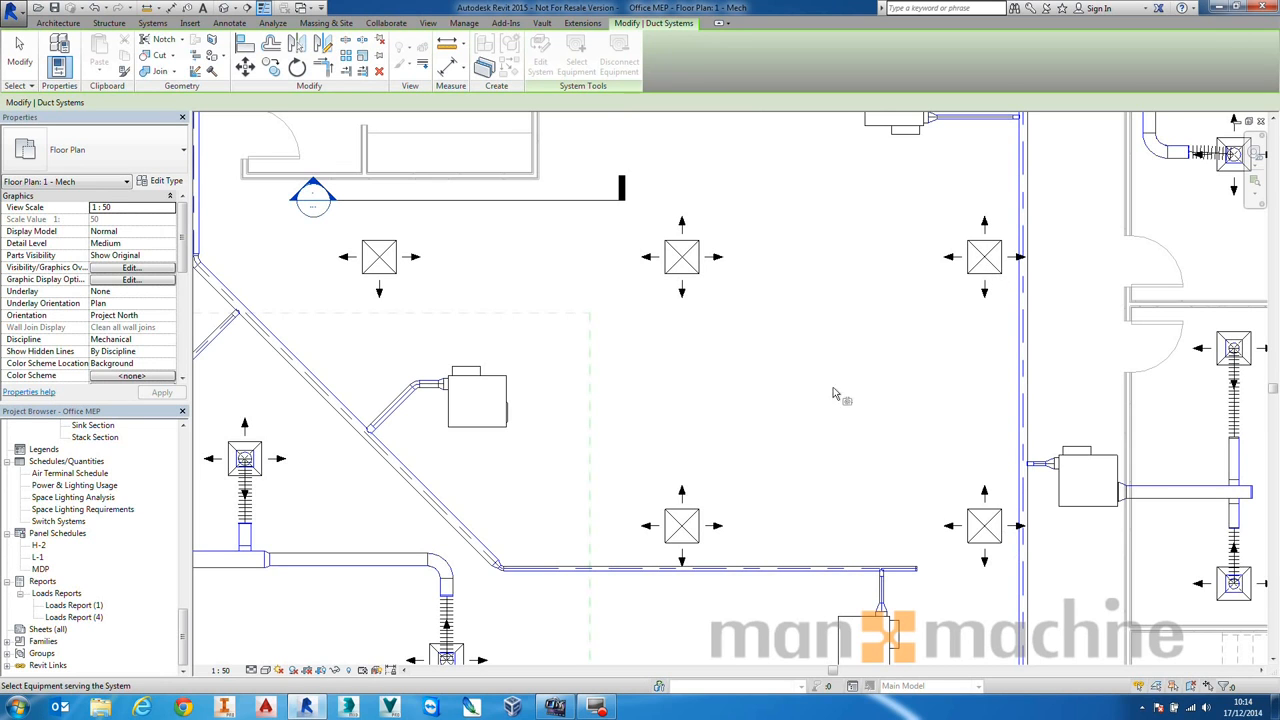
left_click(494, 381)
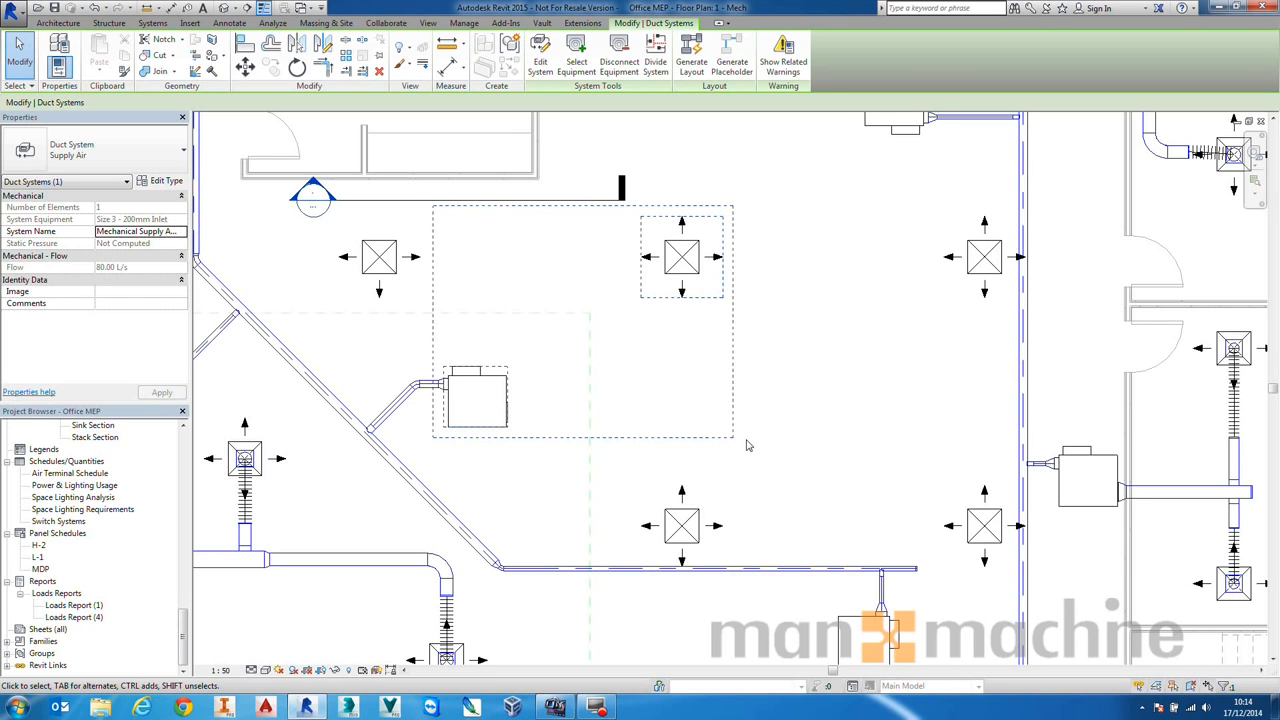
- Edit the new supply air system to add the upper-left, lower-middle and lower-right diffusers, and finish editing the system
left_click(543, 62)
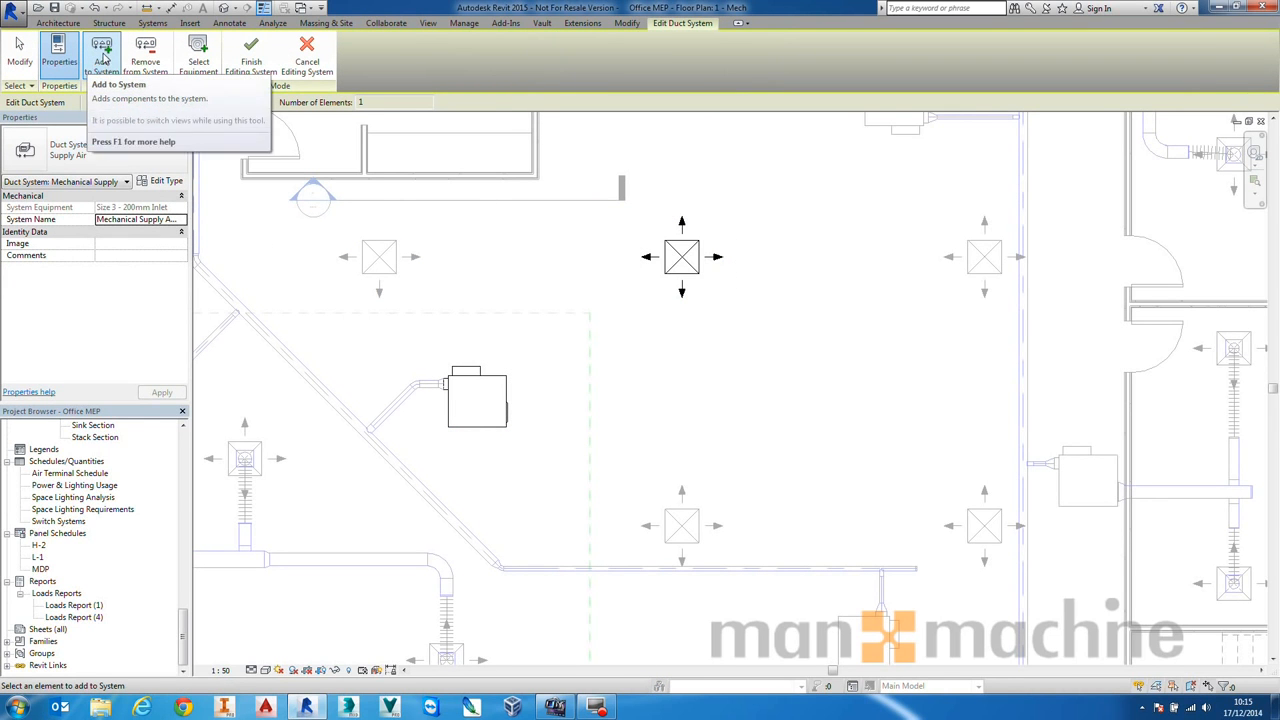
left_click(381, 246)
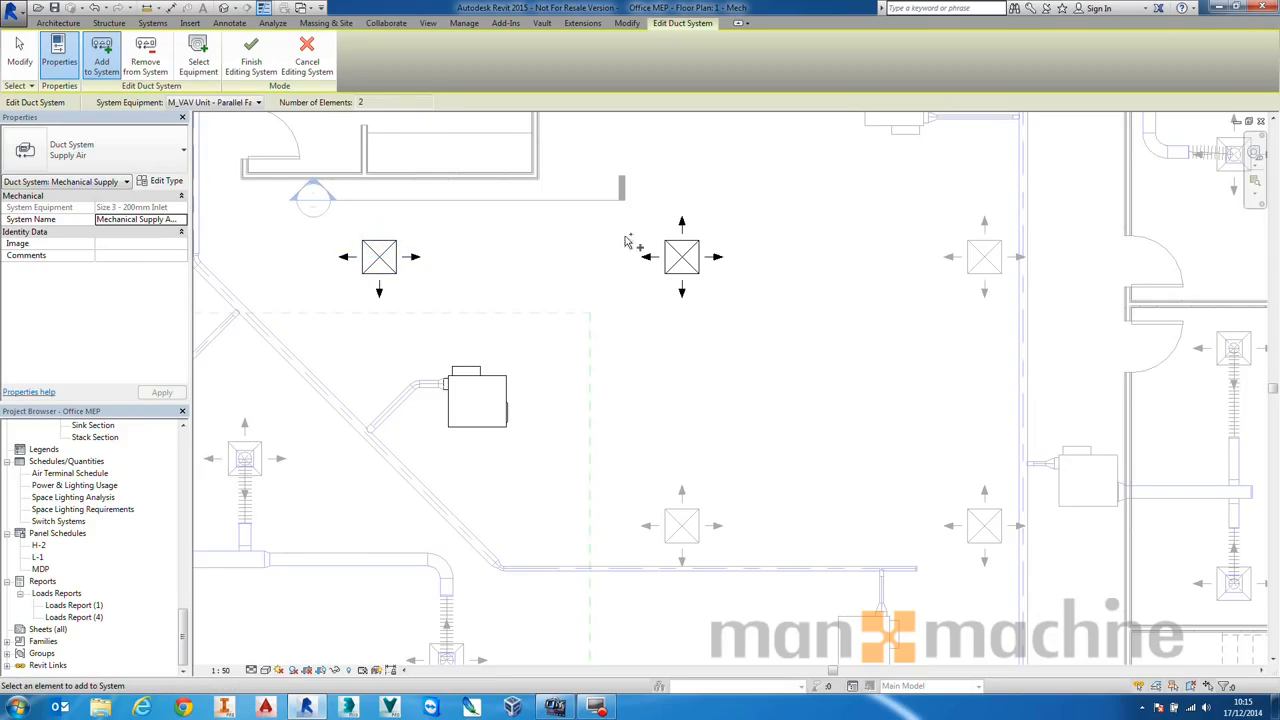
left_click(683, 520)
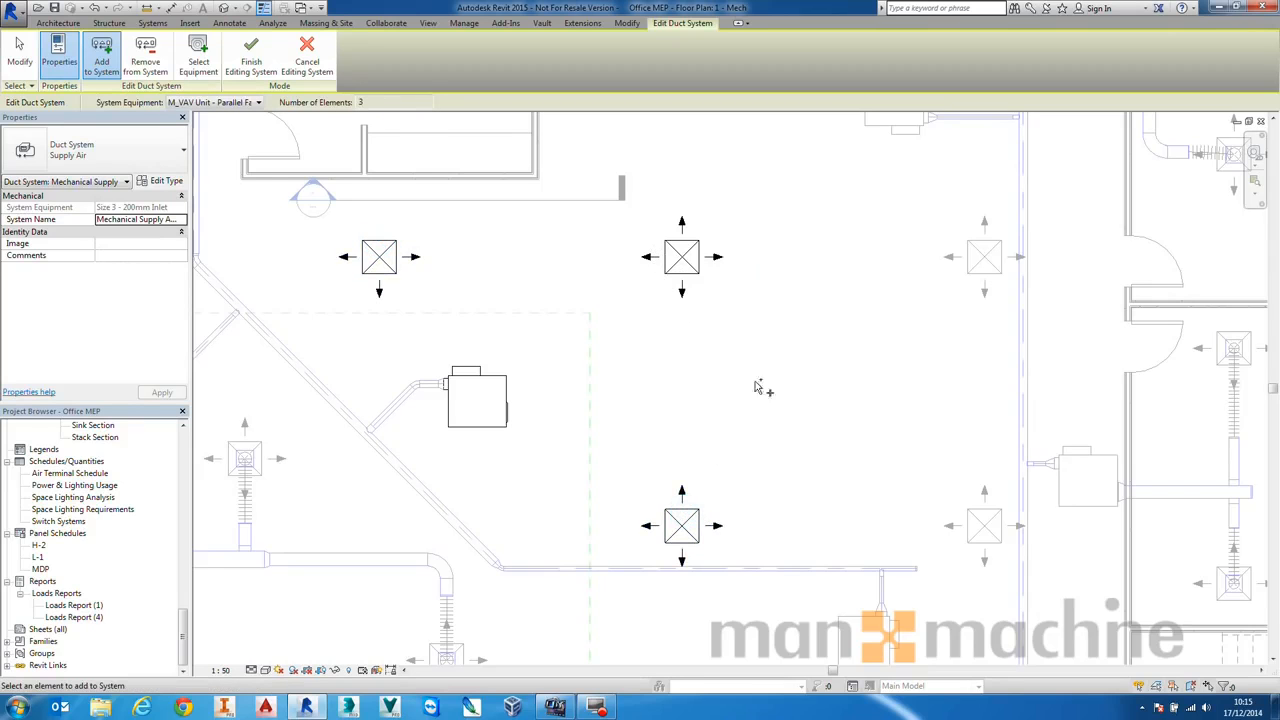
left_click(986, 520)
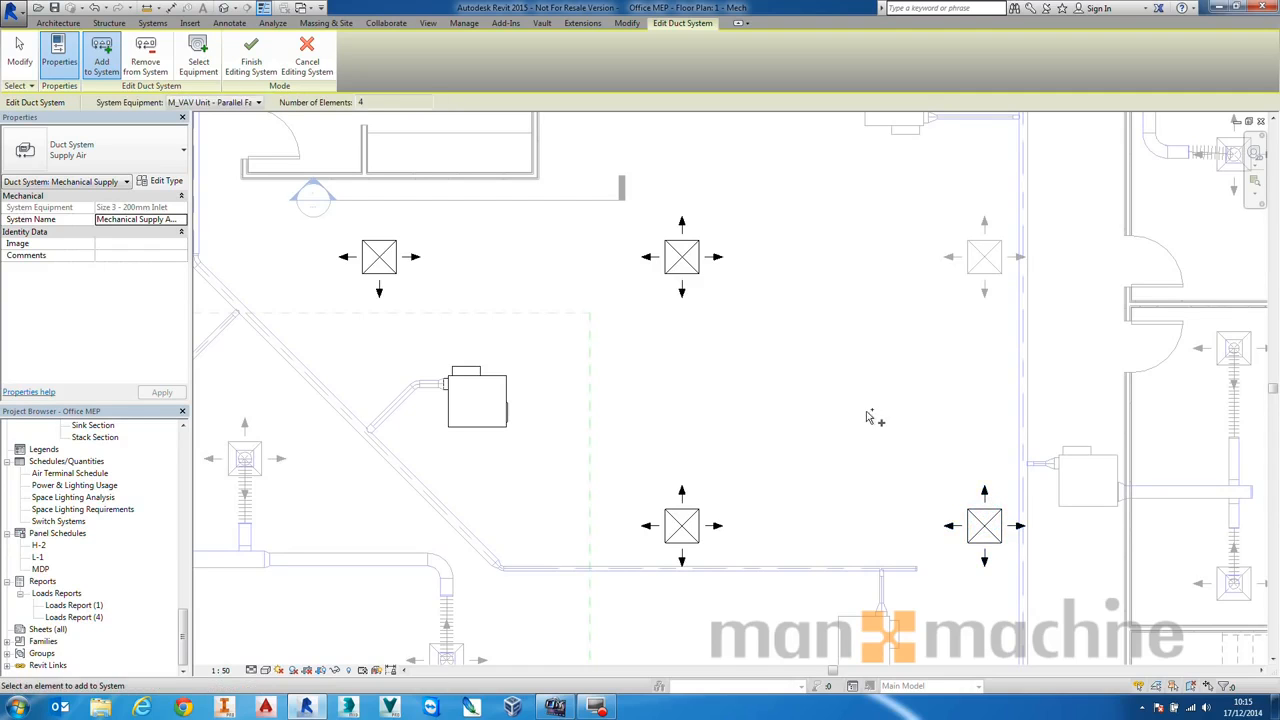
key("ctrl")
key("ctrl")
left_click(251, 62)
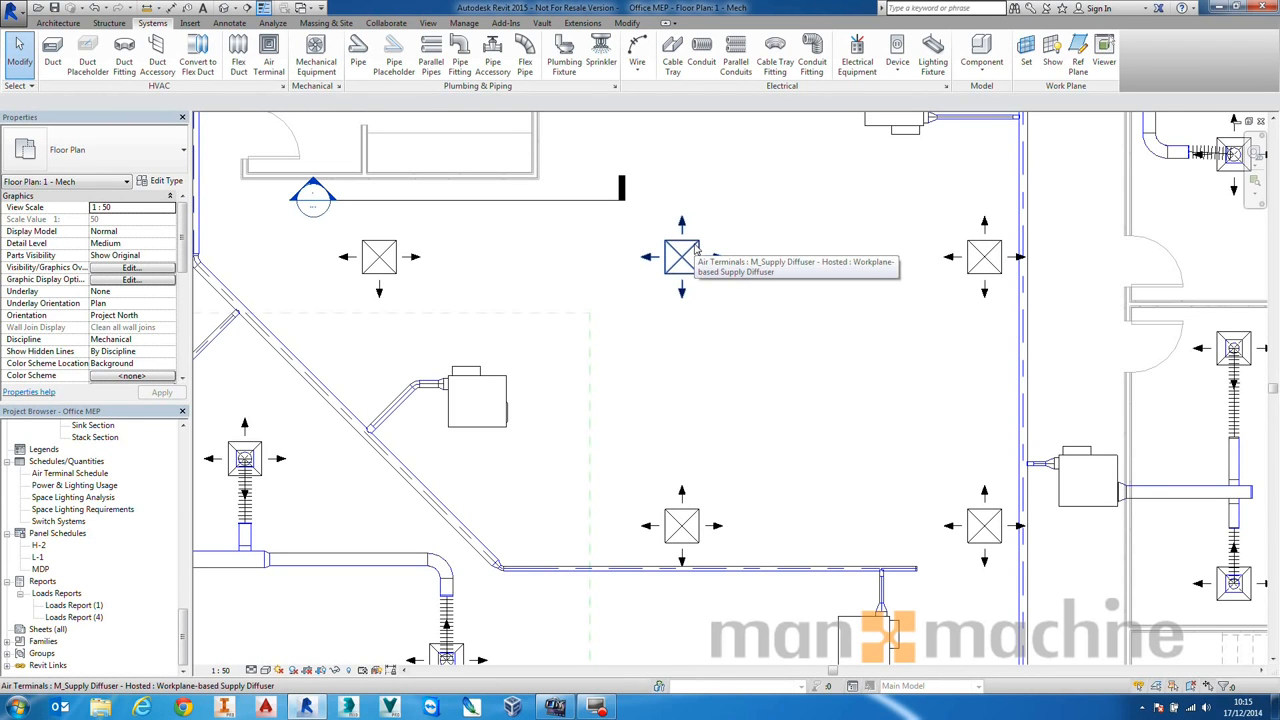
- Generate a layout for the supply air duct system and compare the Network routing solutions, settling on solution 1
key("Tab")
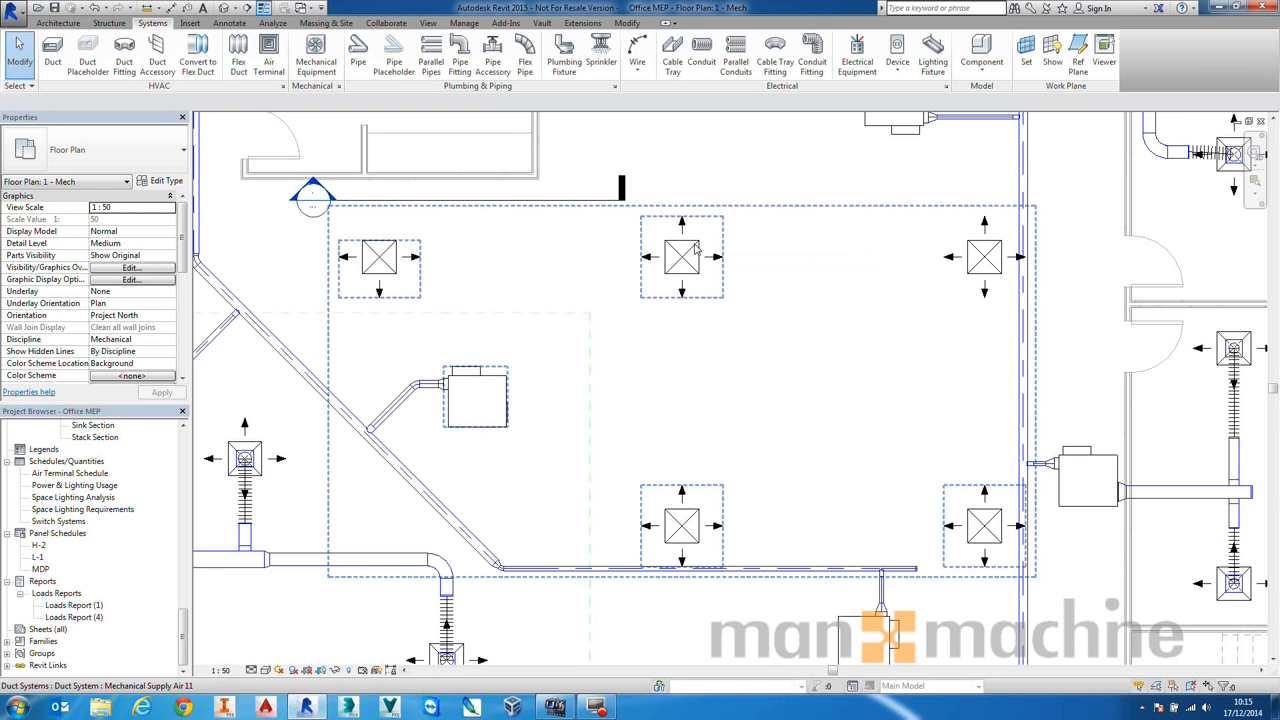
left_click(697, 250)
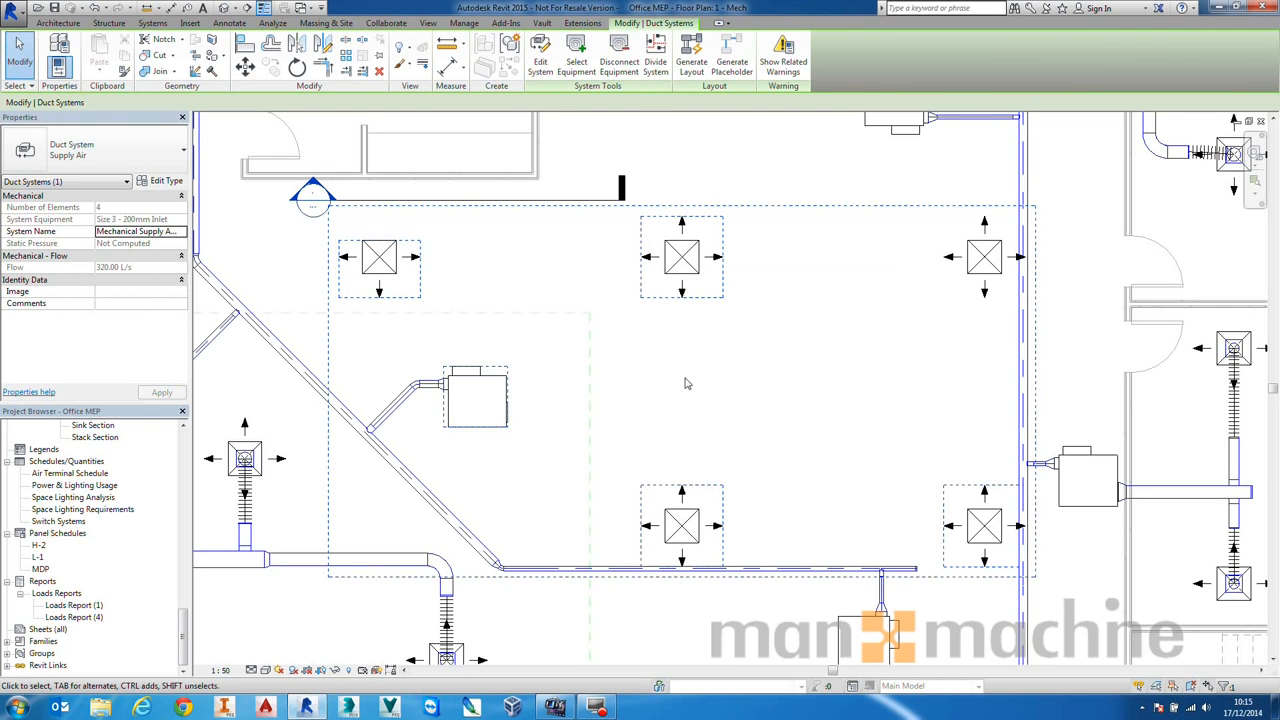
left_click(697, 58)
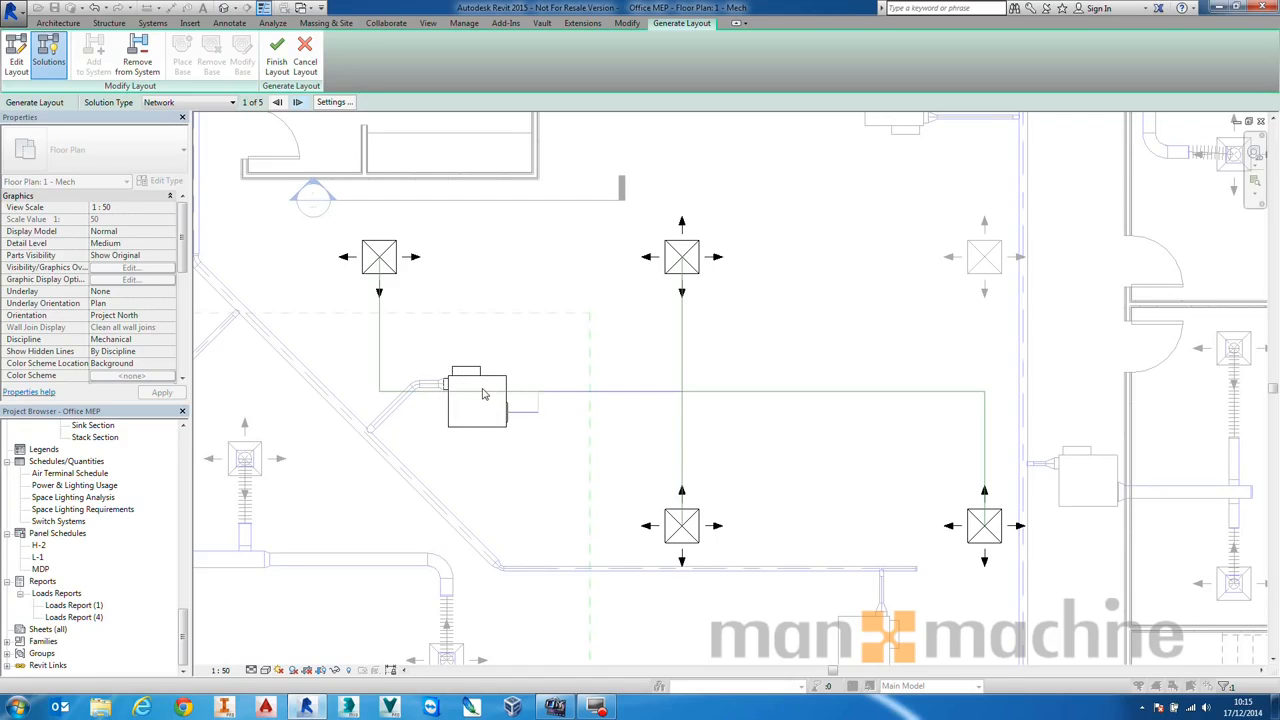
left_click(297, 103)
left_click(297, 103)
left_click(297, 103)
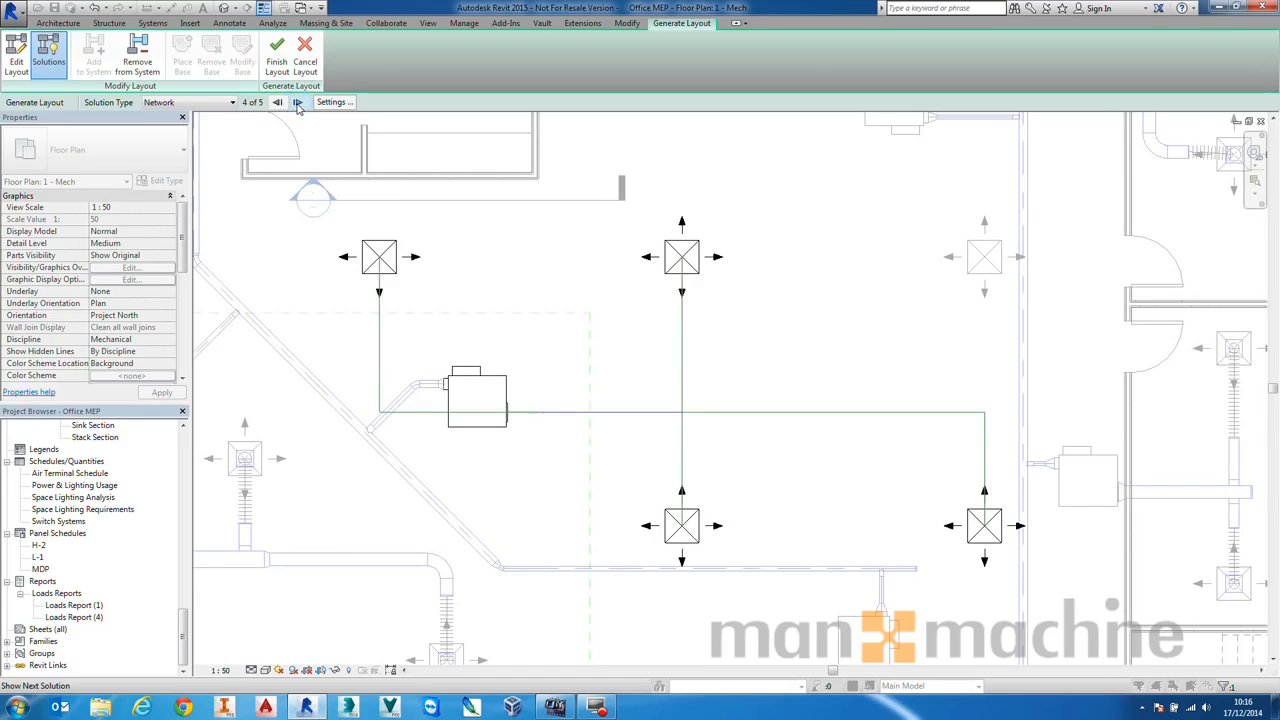
left_click(297, 104)
left_click(277, 103)
left_click(277, 103)
left_click(277, 103)
left_click(278, 104)
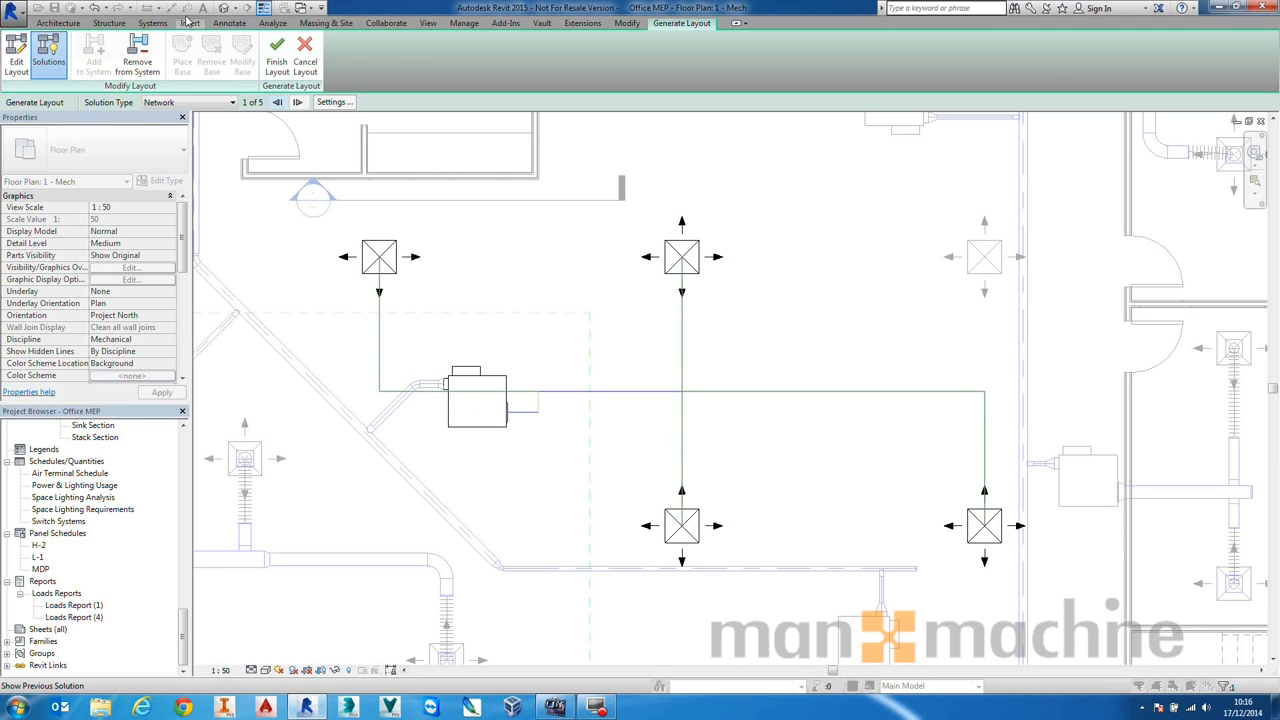
- Edit the layout so the upper-left diffuser's branch passes above the VAV unit and drops to the main further right of the unit
left_click(14, 61)
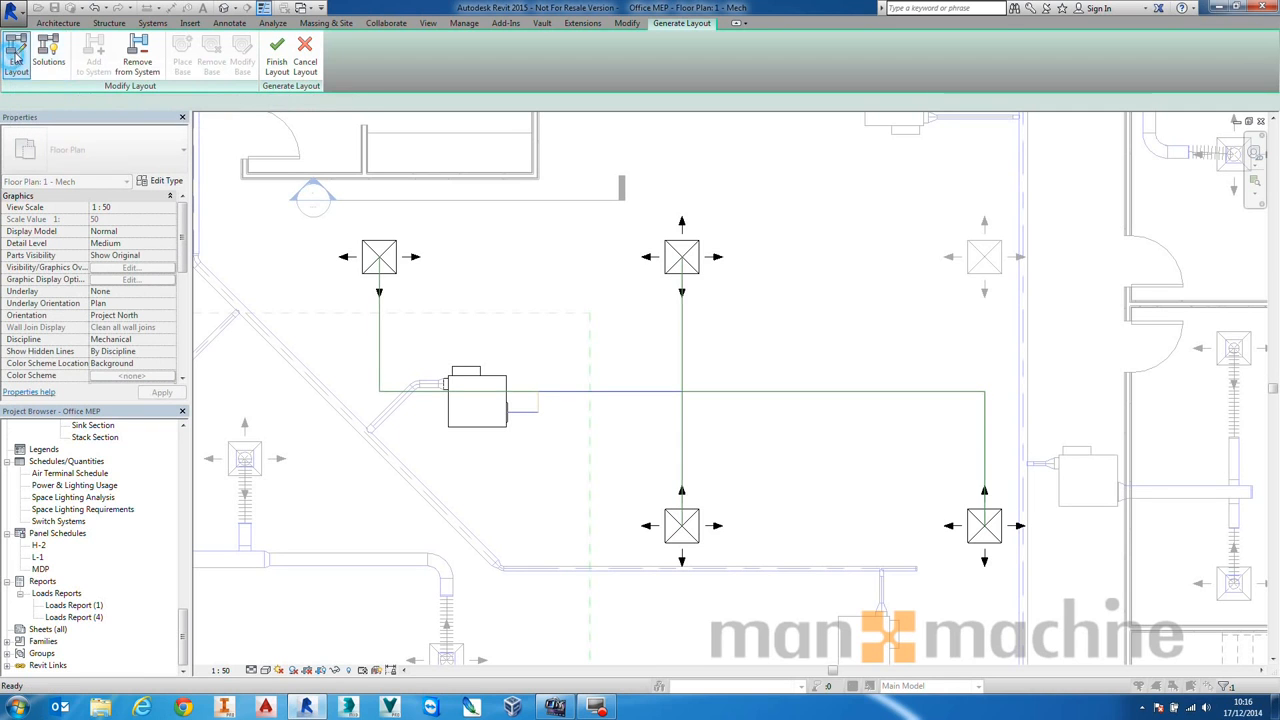
left_click(518, 392)
left_click_drag(467, 390, 459, 322)
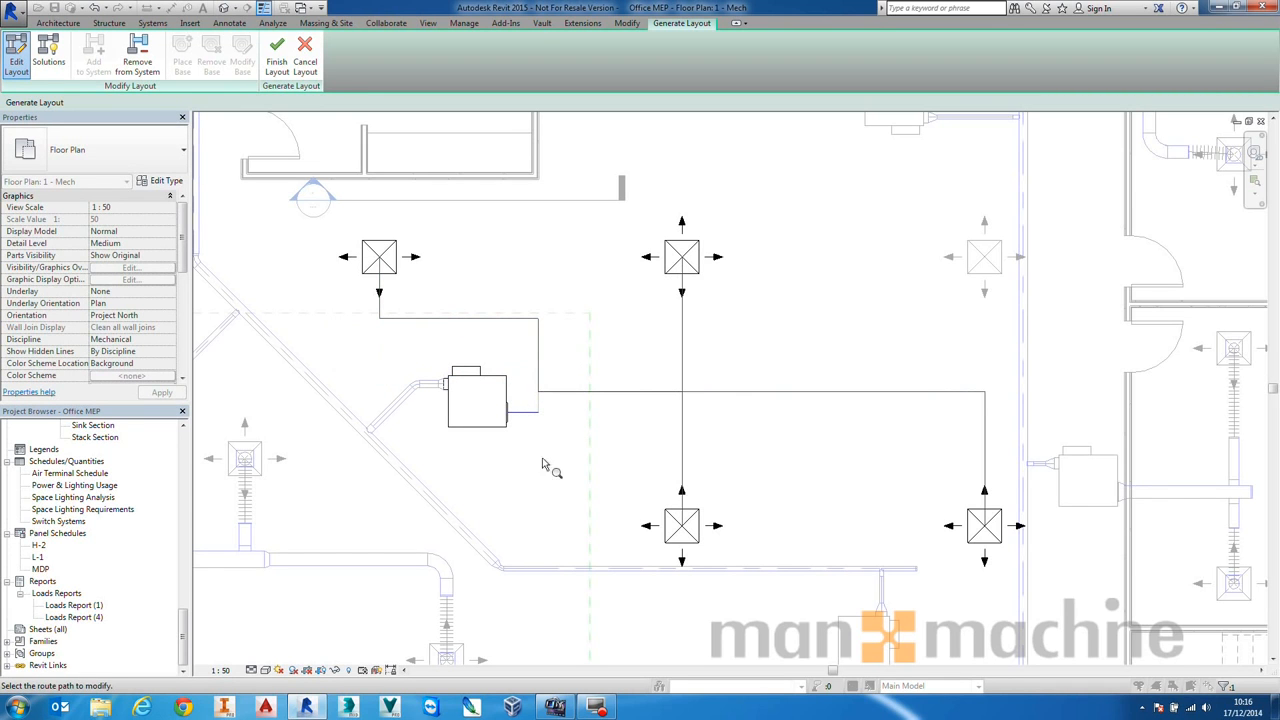
left_click(540, 352)
left_click_drag(545, 360, 583, 352)
- Move the central main line and the lower-right diffuser's horizontal line down into one straight run with the VAV unit outlet
left_click(632, 393)
left_click_drag(630, 396, 631, 410)
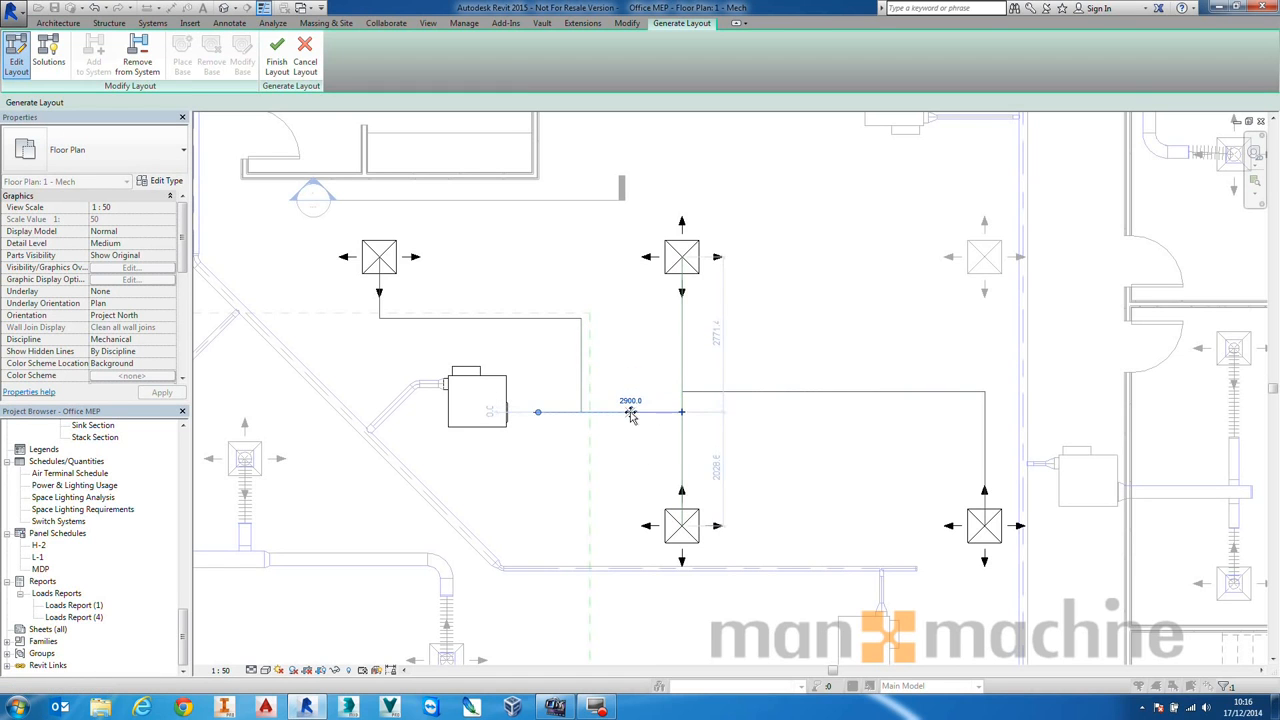
left_click(826, 392)
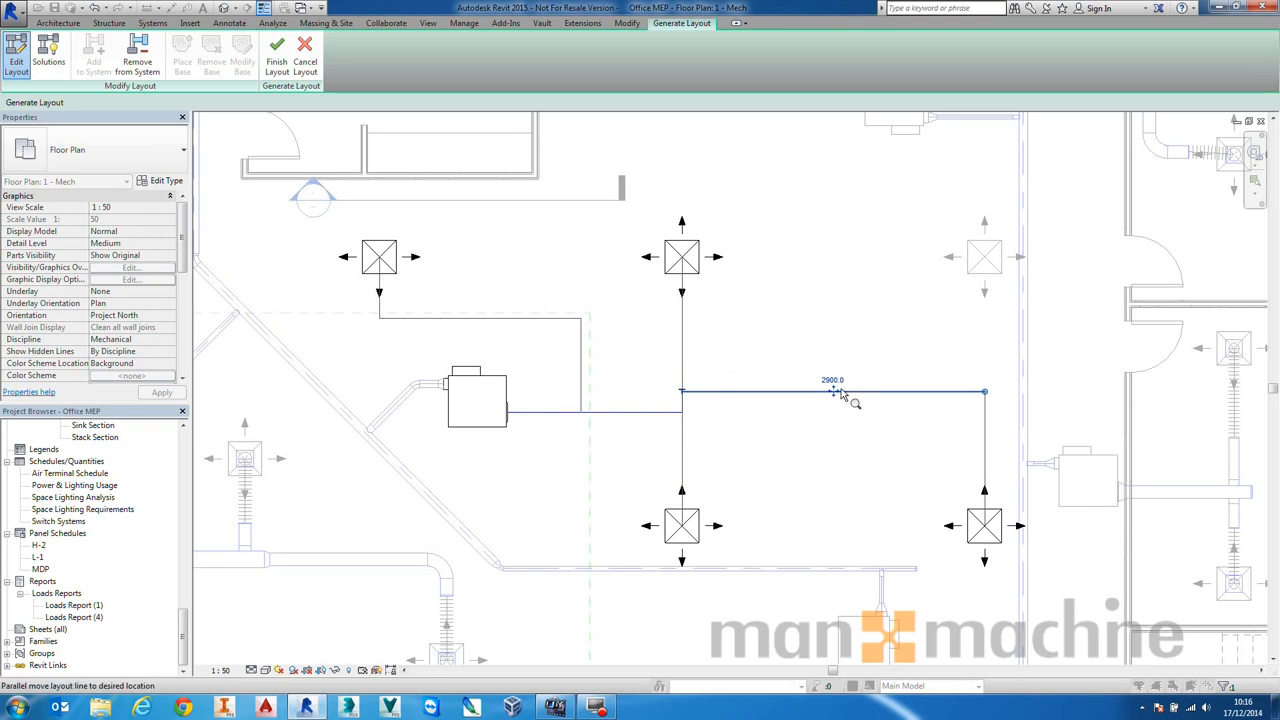
left_click_drag(831, 392, 831, 415)
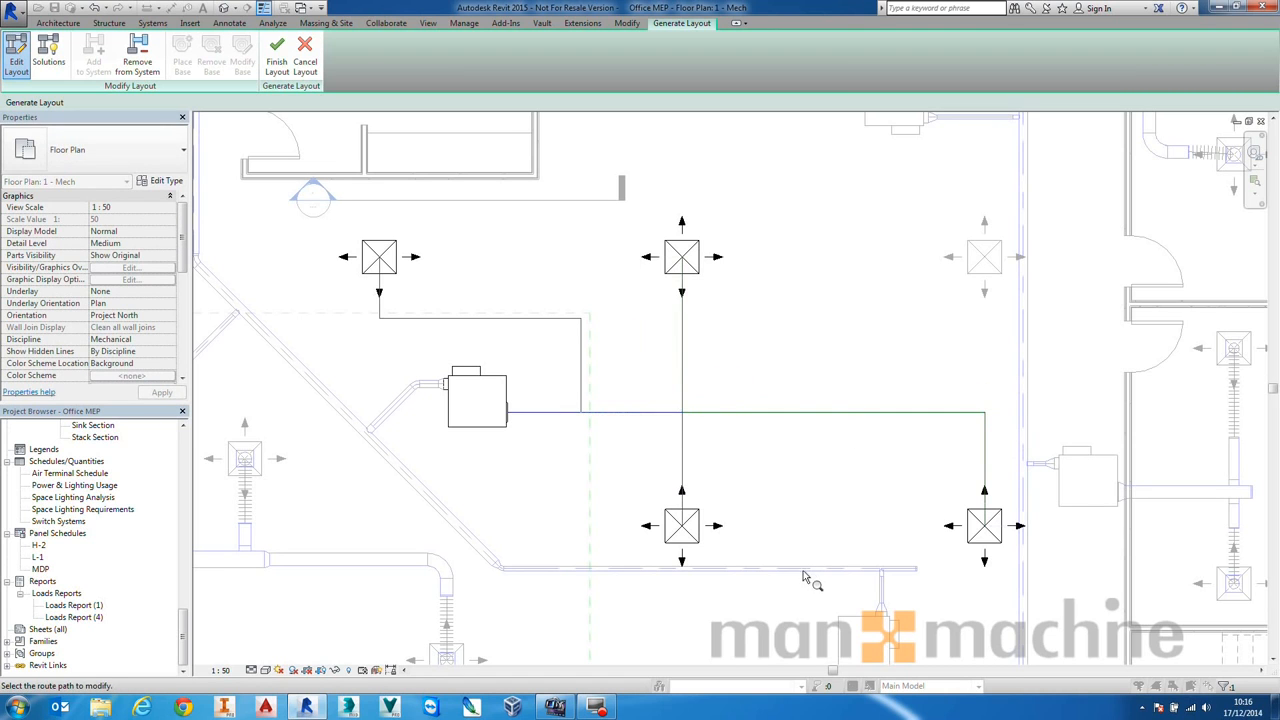
- Offset the upper middle diffuser's vertical branch to the right of the diffuser and finish the layout to build the ducts
left_click(683, 356)
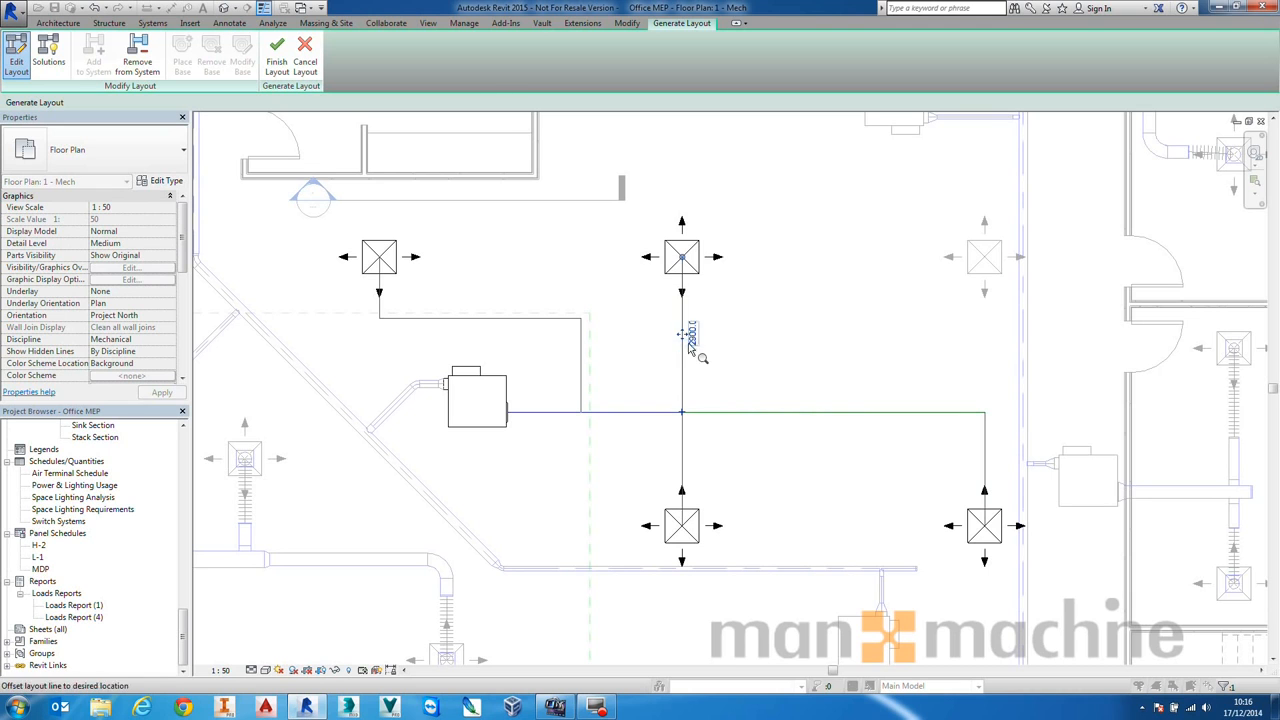
left_click_drag(686, 335, 756, 336)
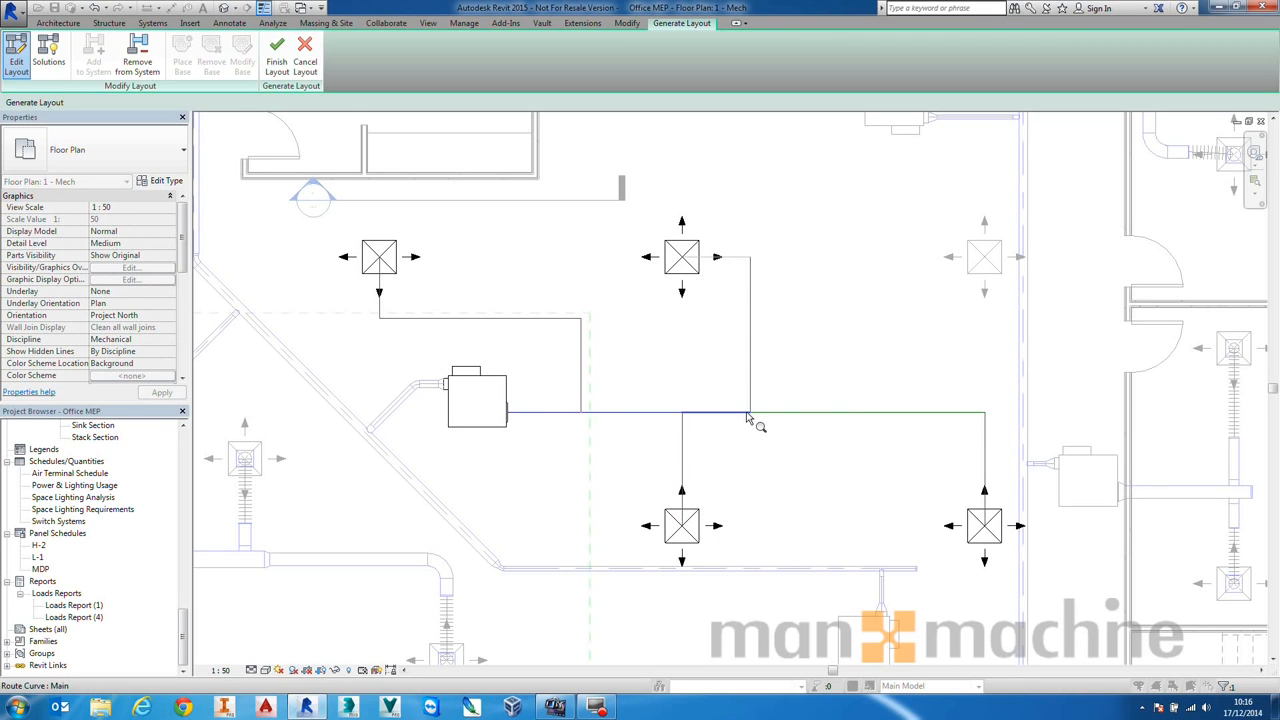
left_click(276, 68)
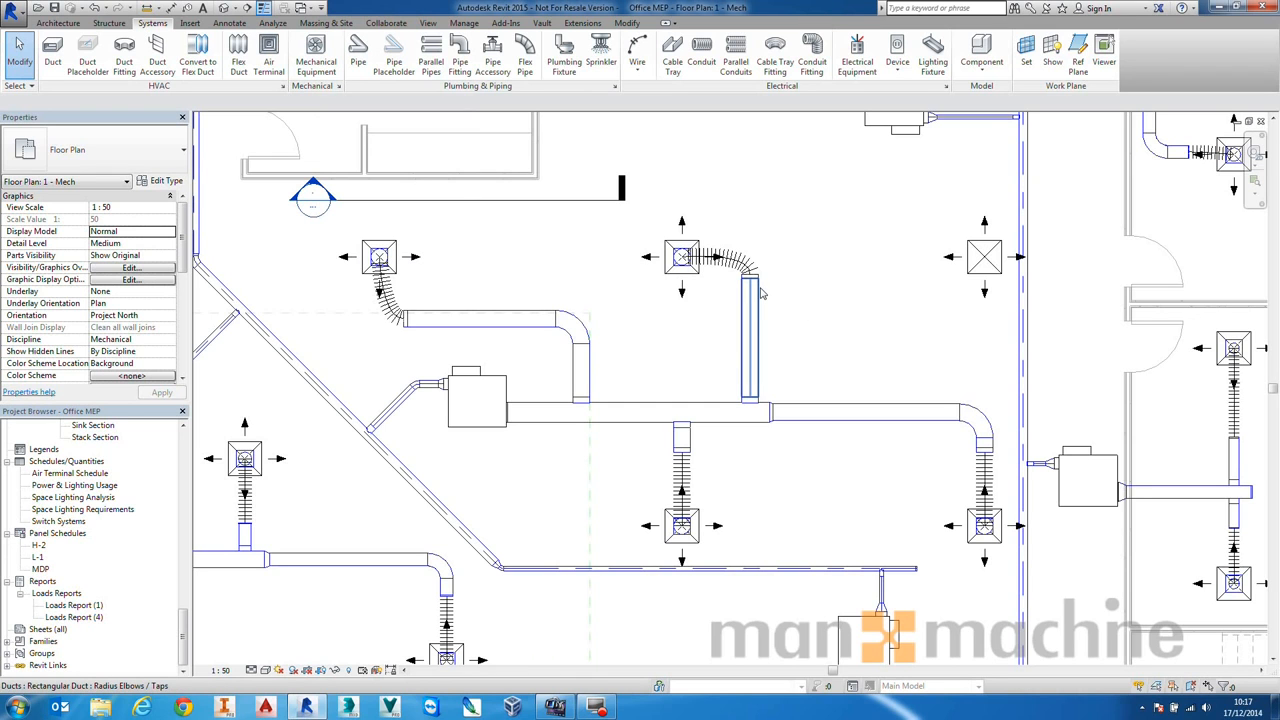
- Split the main supply duct just right of the left branch and again between the lower middle and upper middle diffuser branches
key("Tab")
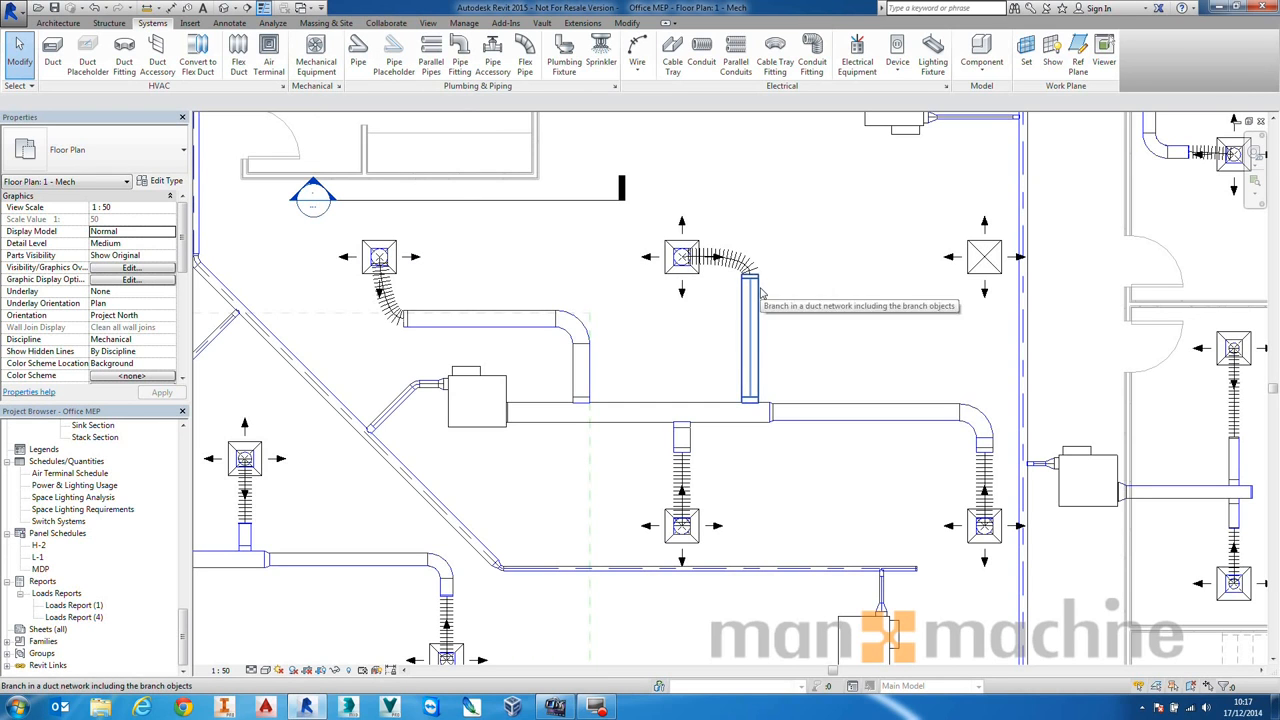
left_click(760, 292)
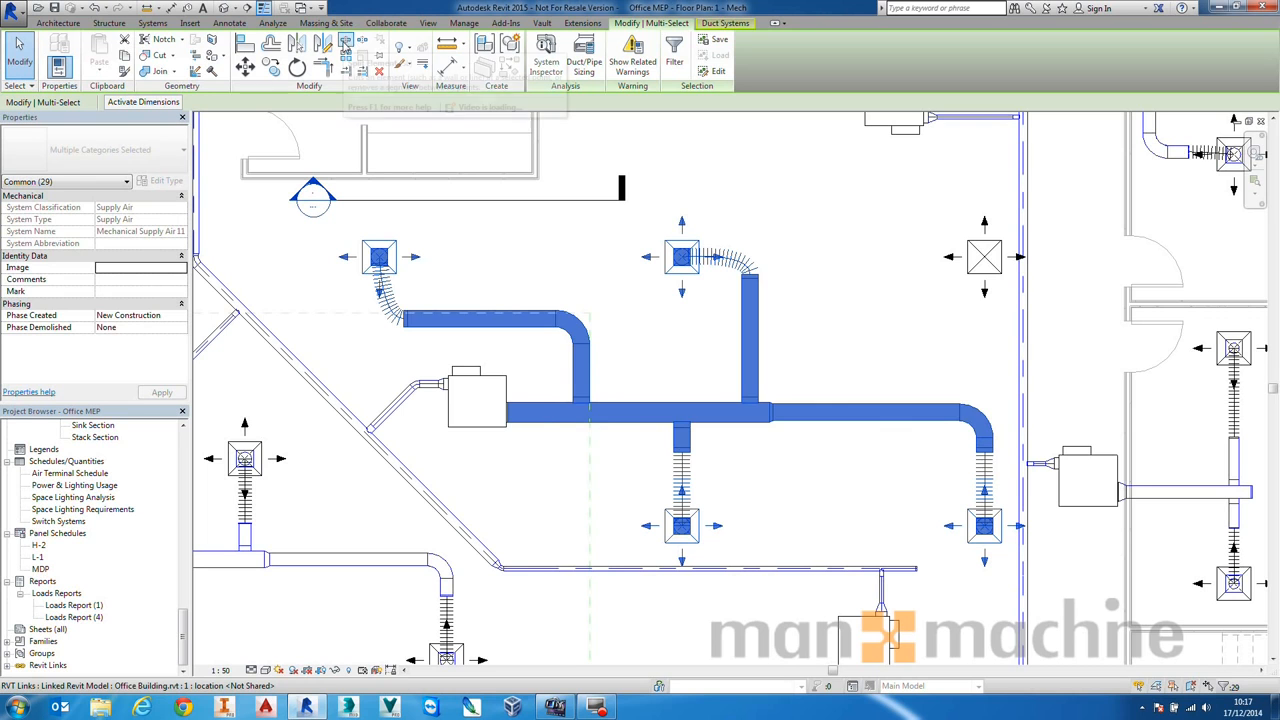
left_click(345, 42)
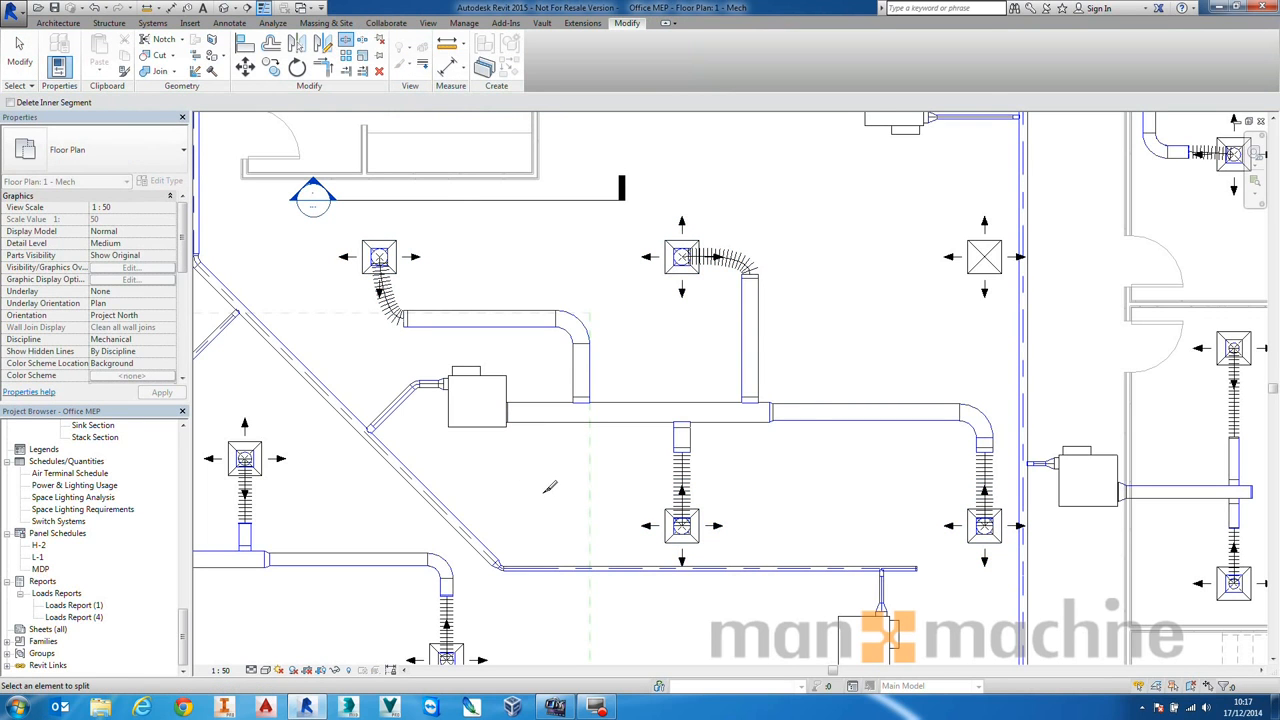
left_click(609, 400)
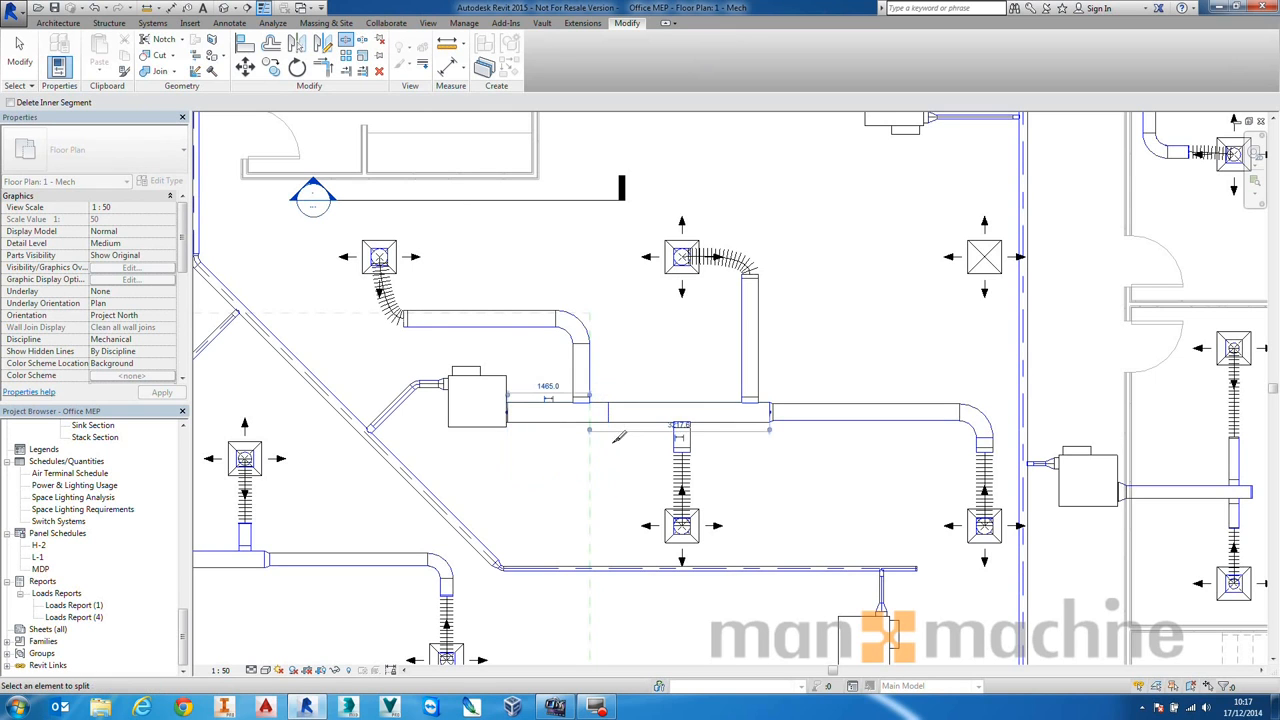
left_click(713, 410)
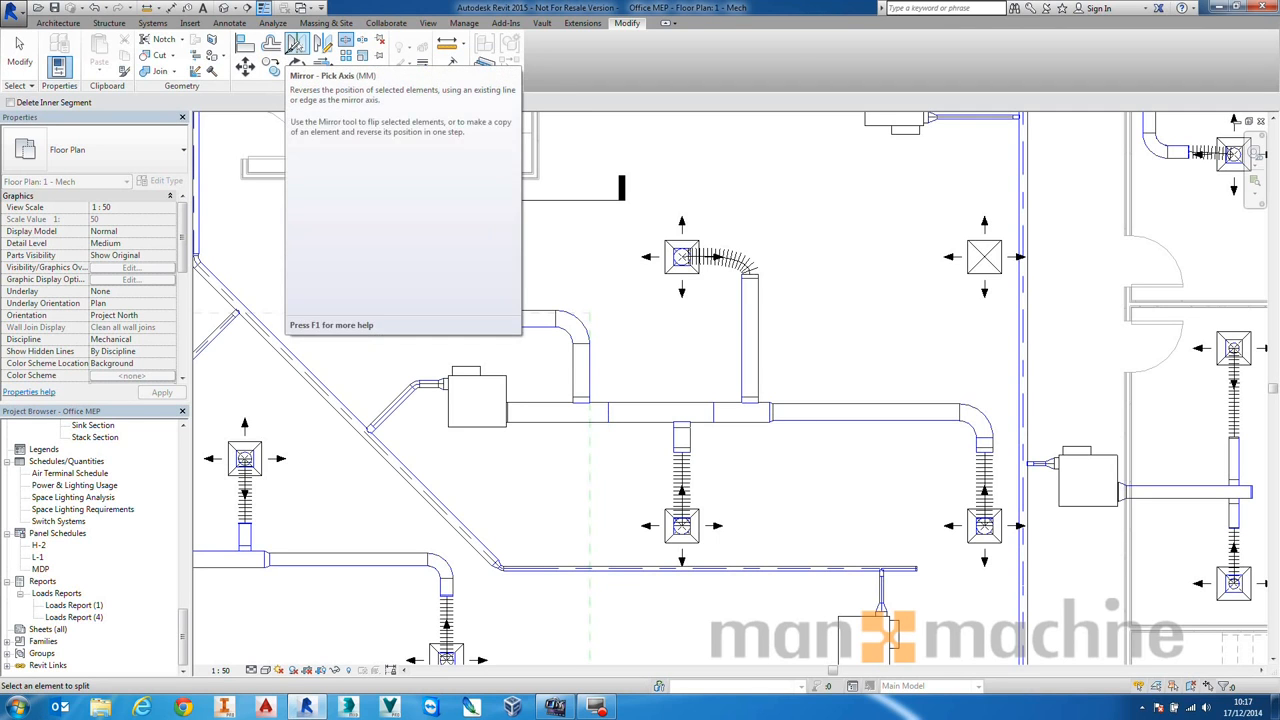
key("Escape")
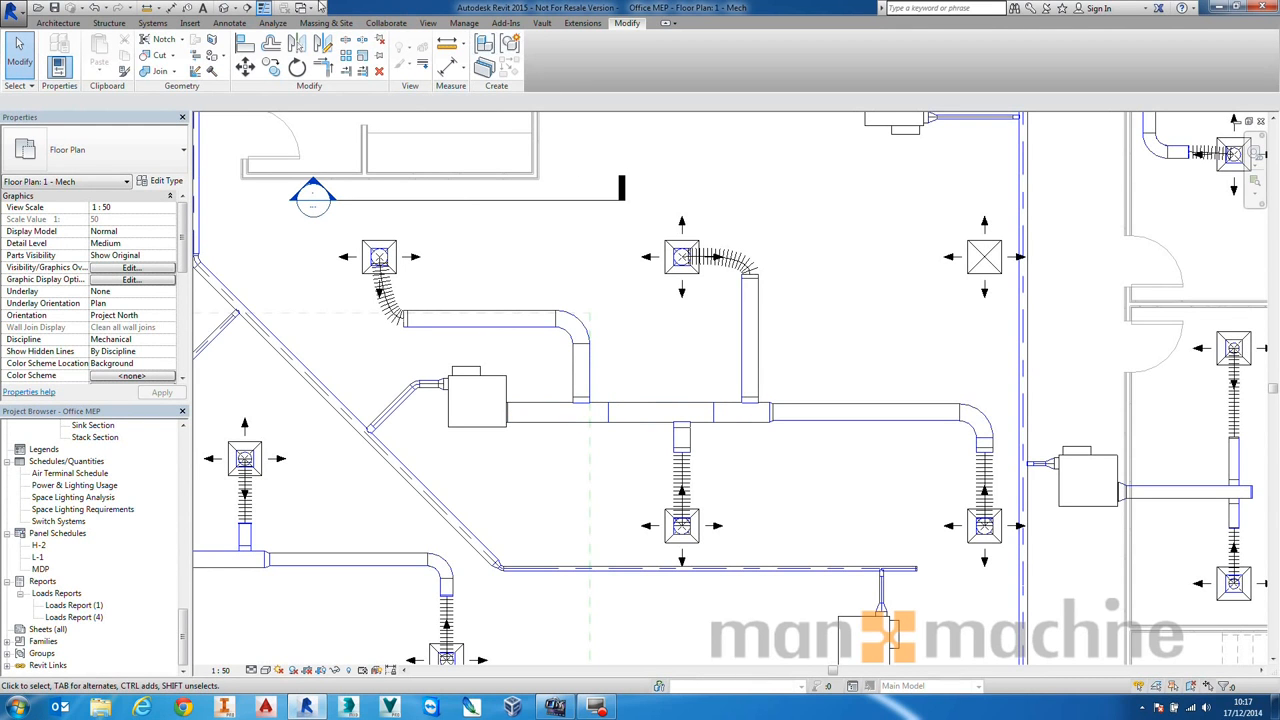
- Tag by category the duct to the lower-right diffuser and the short main segment under the upper middle branch, using horizontal tags with leaders
left_click(228, 24)
left_click(669, 52)
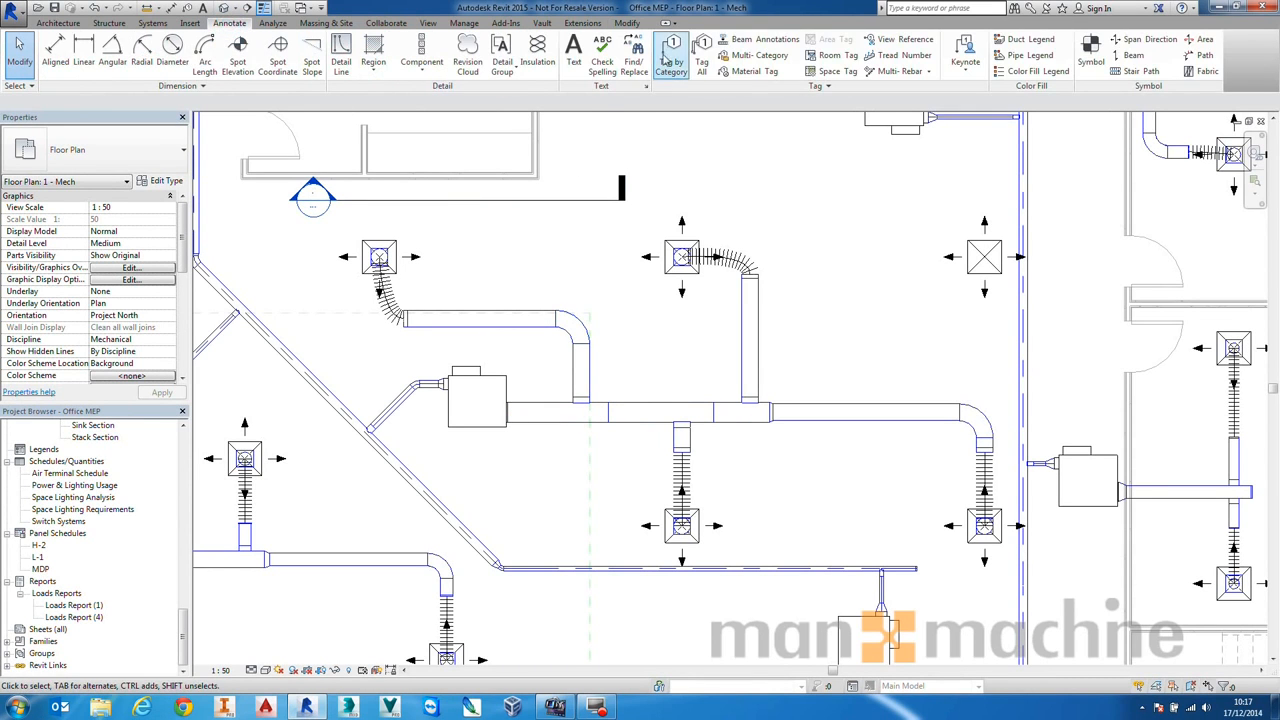
left_click(867, 413)
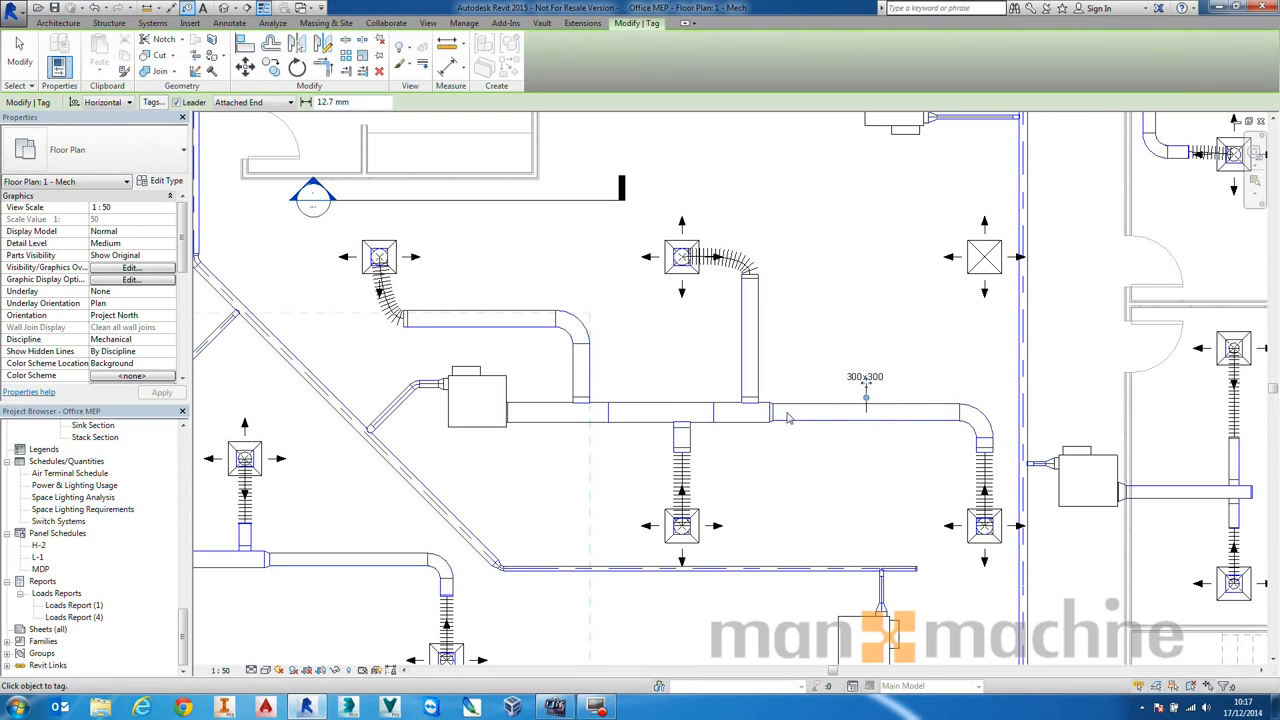
left_click(745, 440)
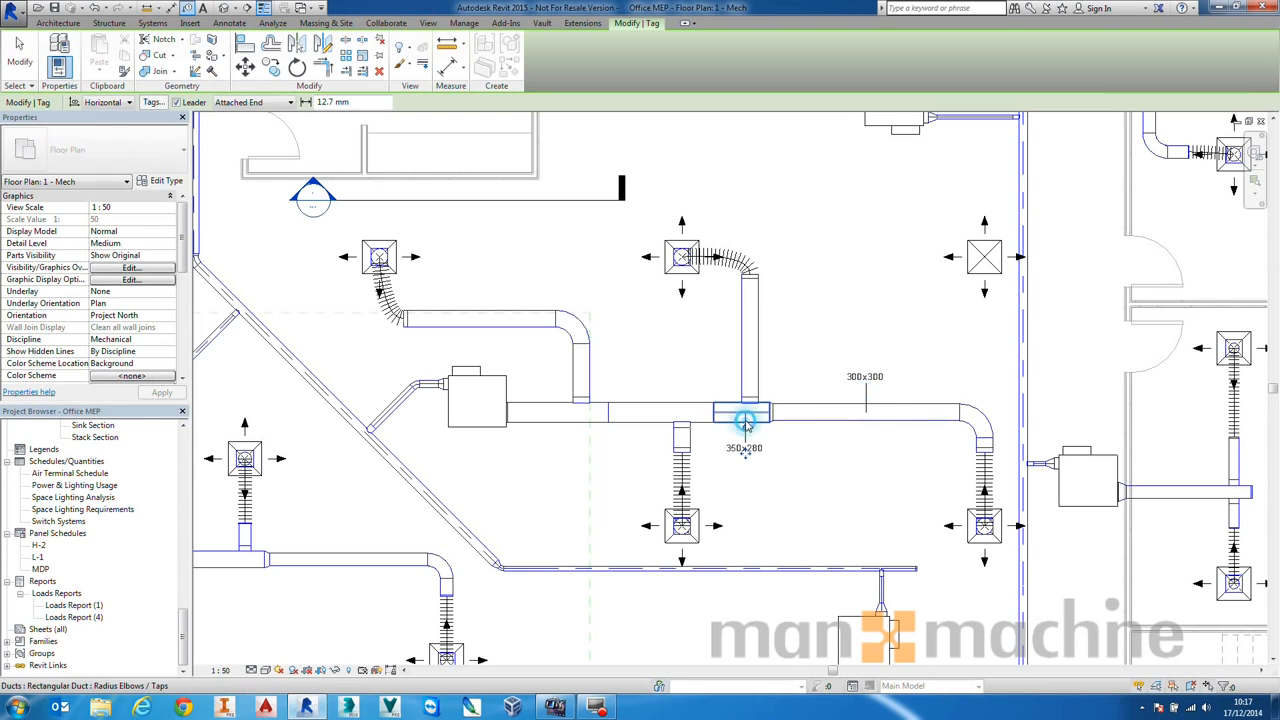
- Tag the two main duct segments nearest the VAV unit and the upper middle and upper left diffusers, finishing the tagging
left_click(658, 416)
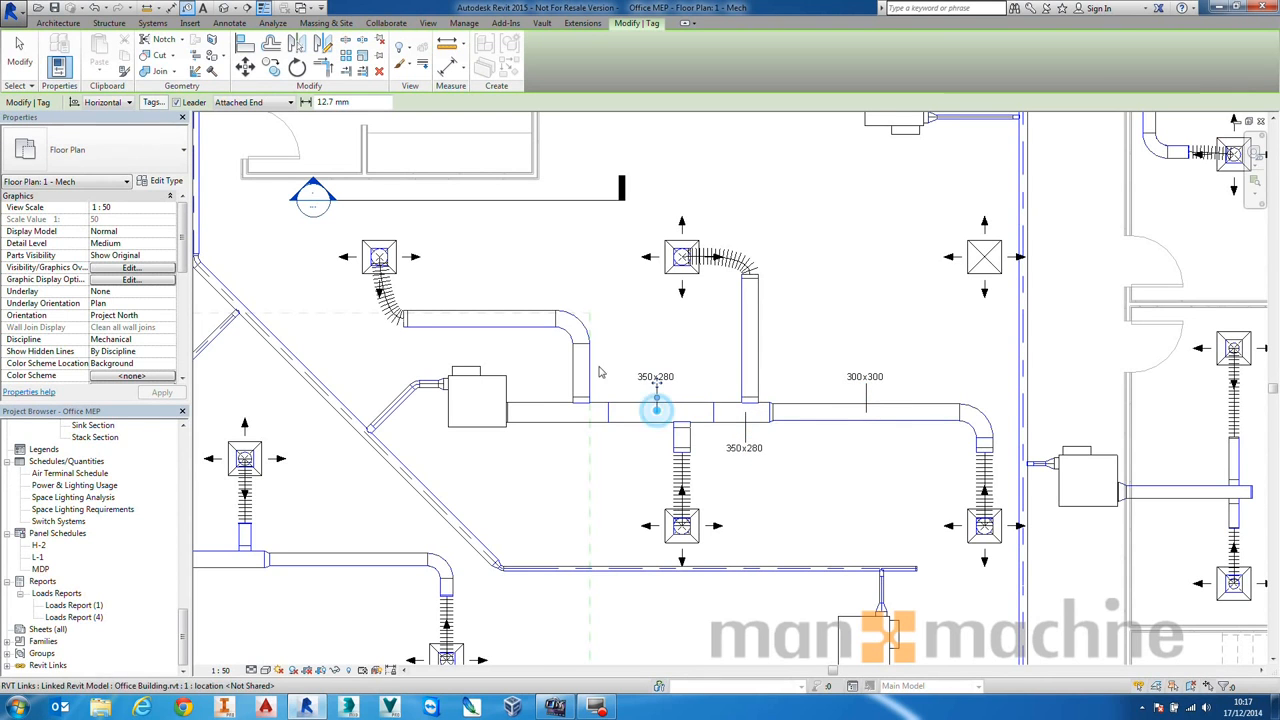
left_click(548, 410)
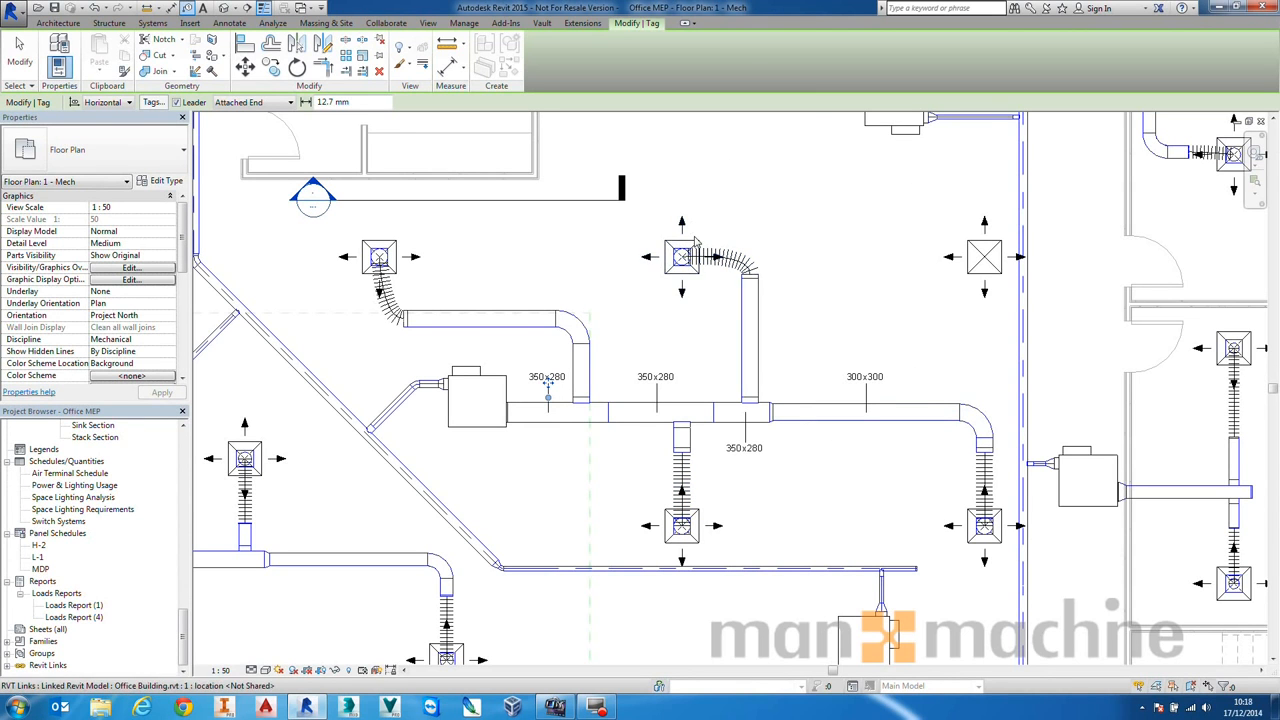
left_click(678, 210)
left_click(392, 236)
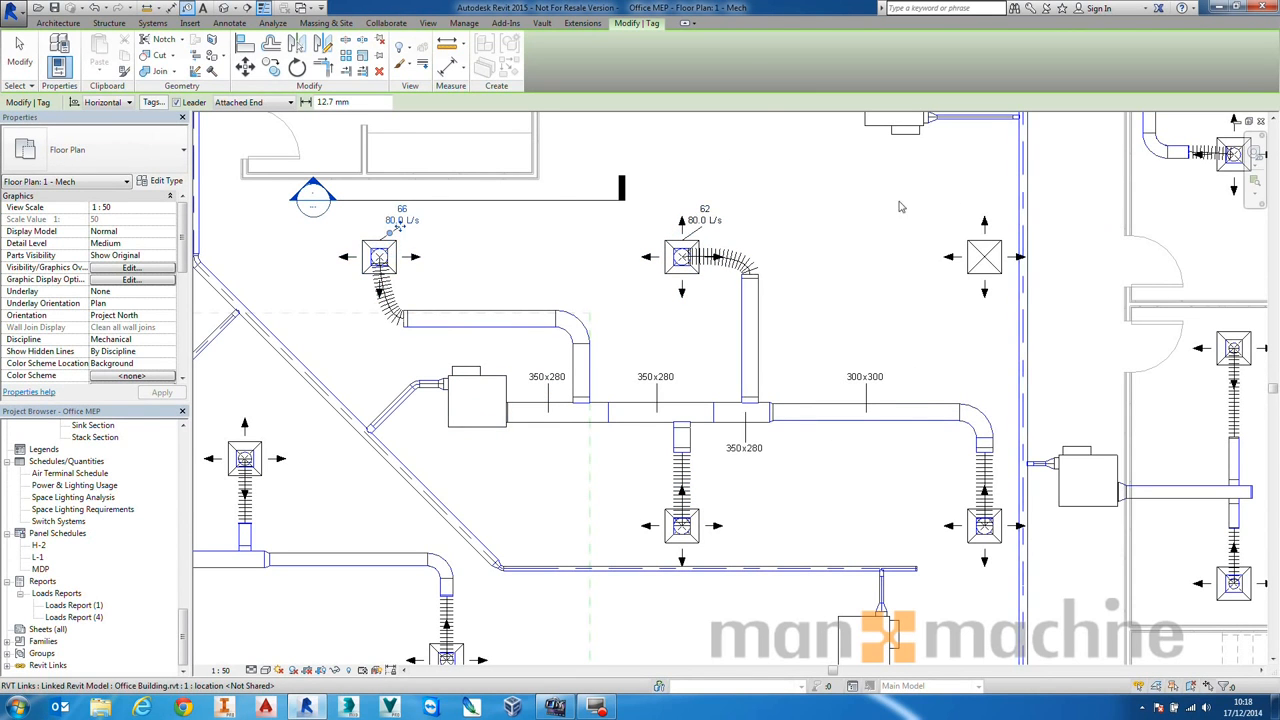
right_click(777, 236)
left_click(816, 240)
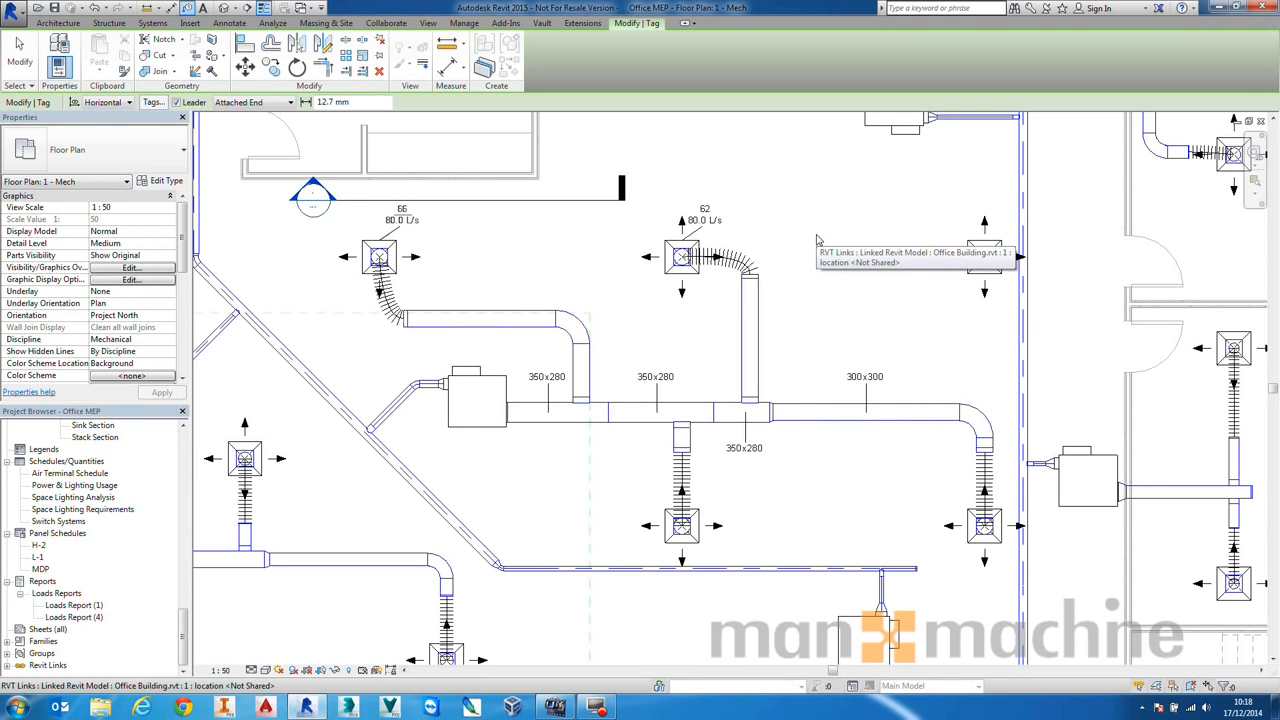
right_click(816, 240)
left_click(840, 248)
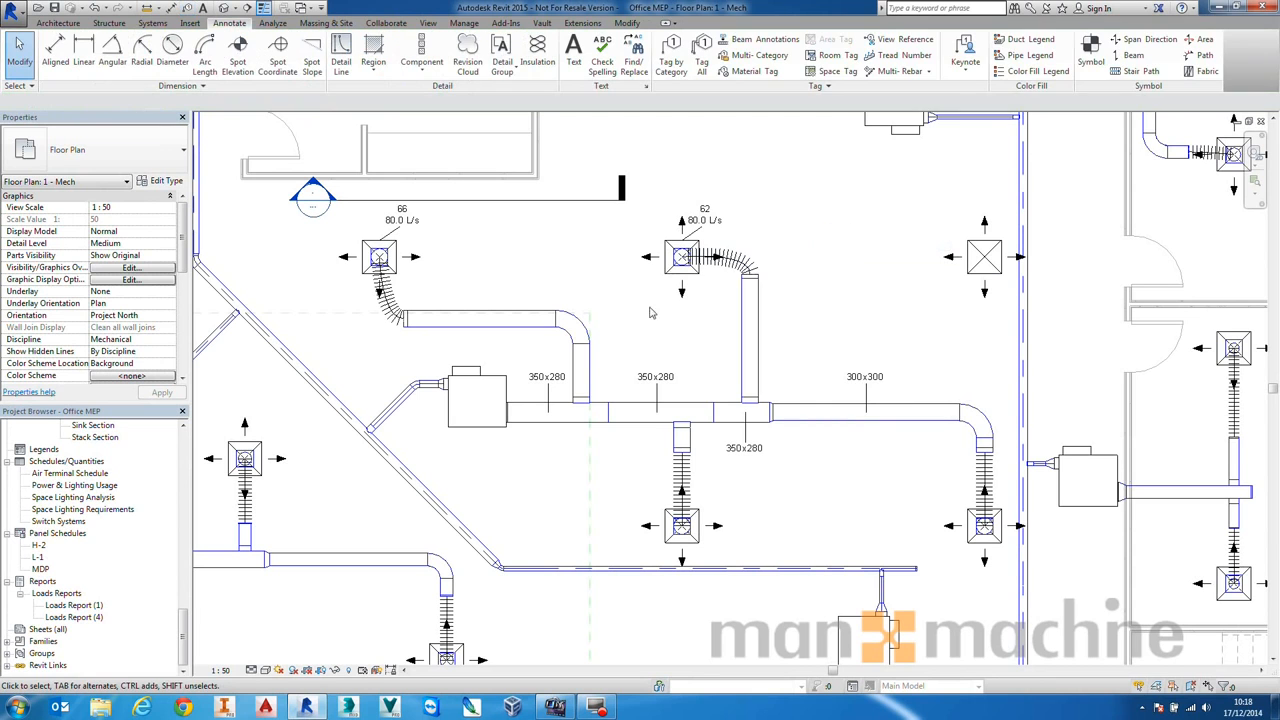
- Select the whole supply duct network and set up its duct sizing by Friction only at 0.65 Pa/m
key("Tab")
left_click(758, 349)
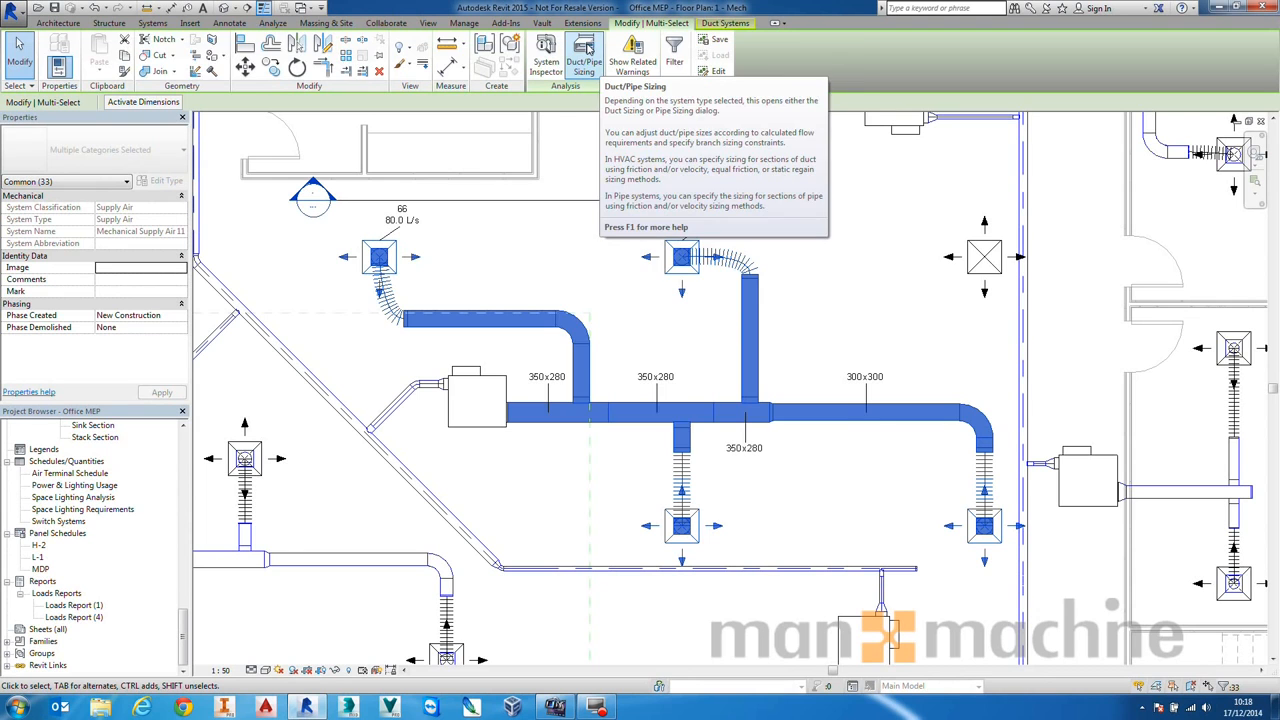
left_click(584, 52)
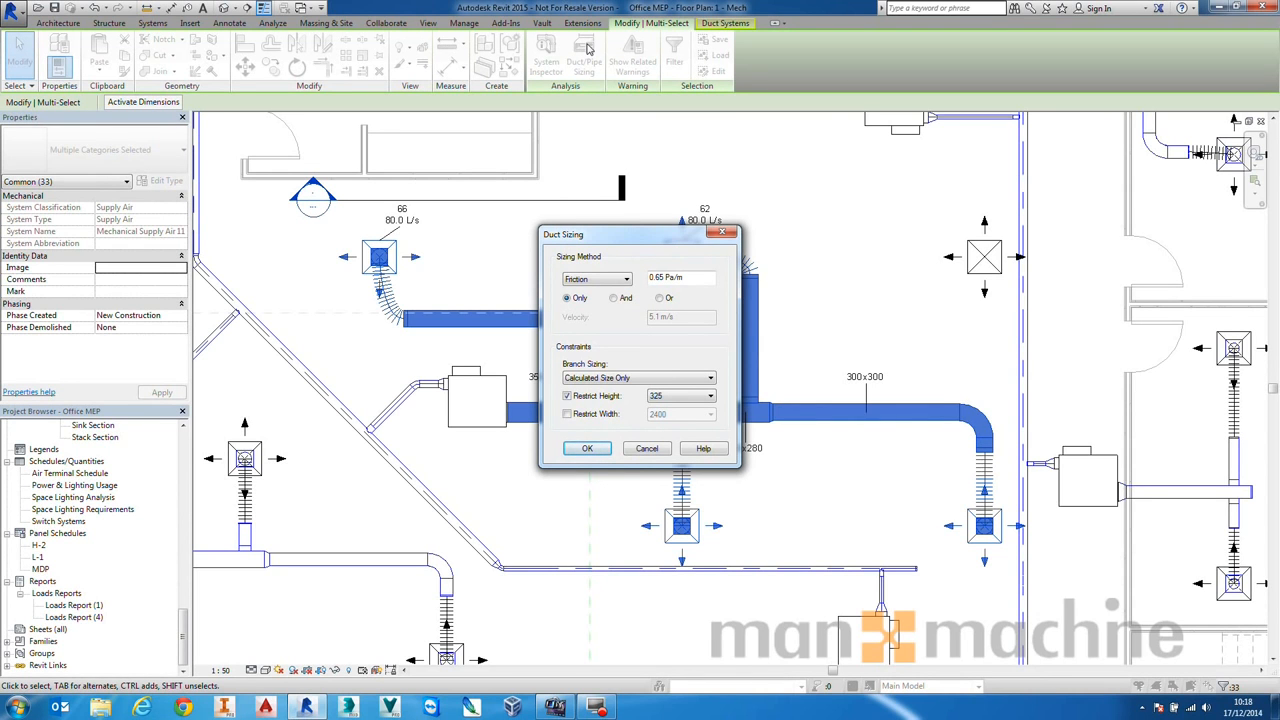
left_click(614, 280)
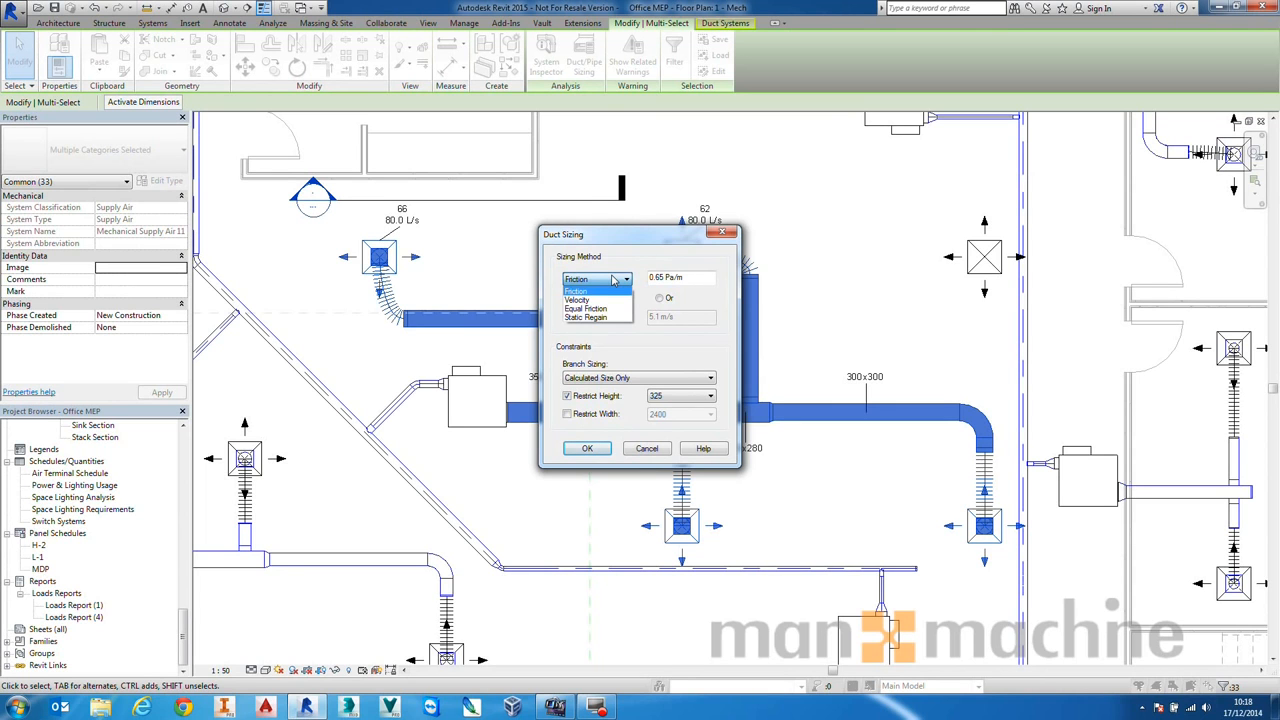
left_click(614, 280)
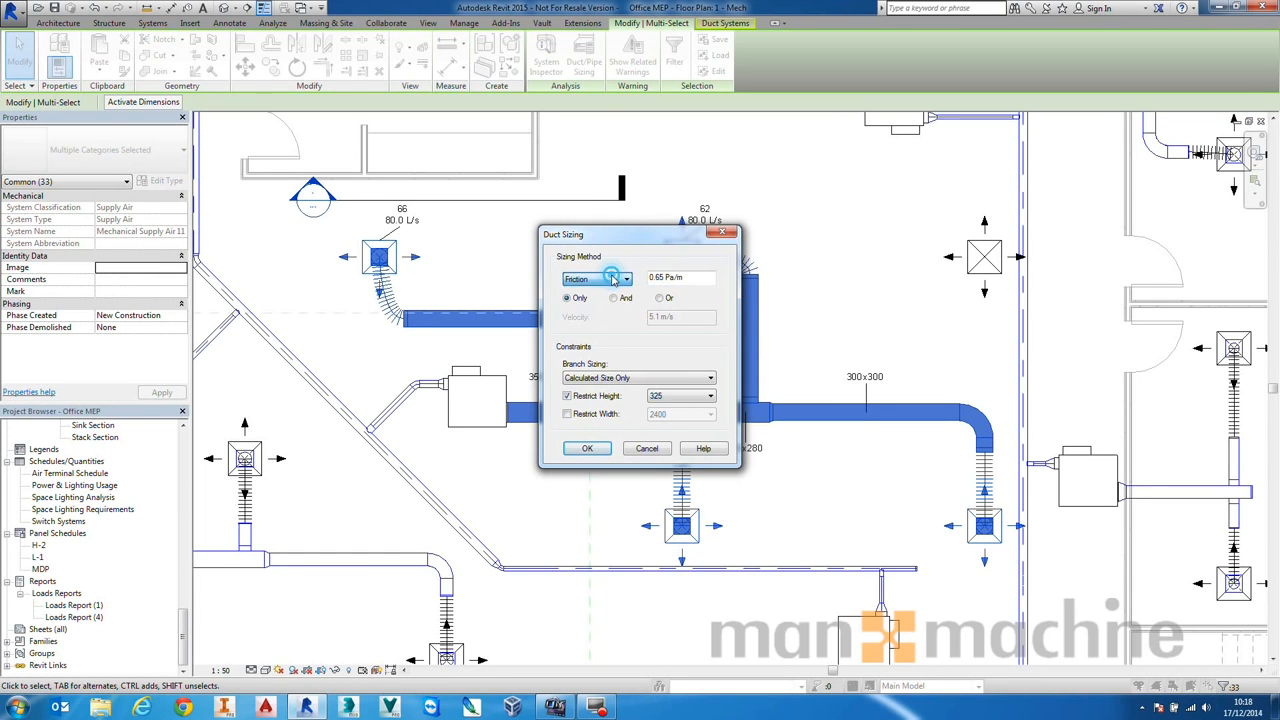
key("Tab")
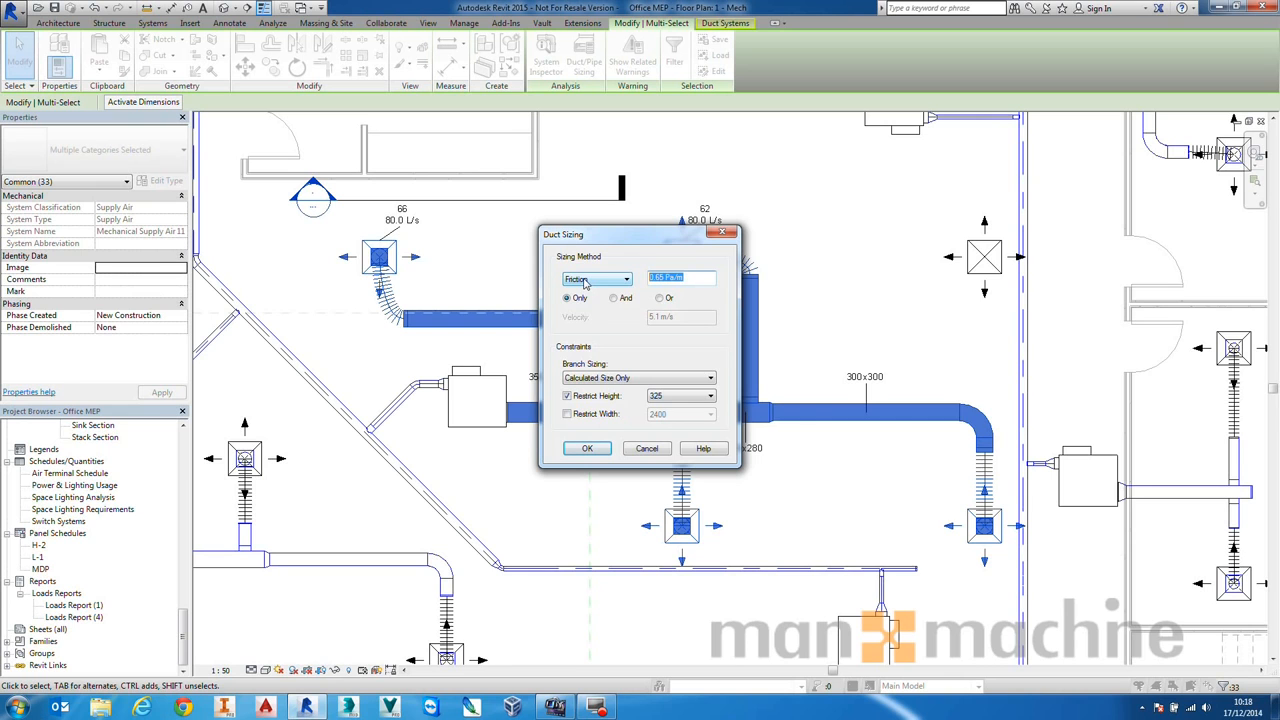
left_click(614, 298)
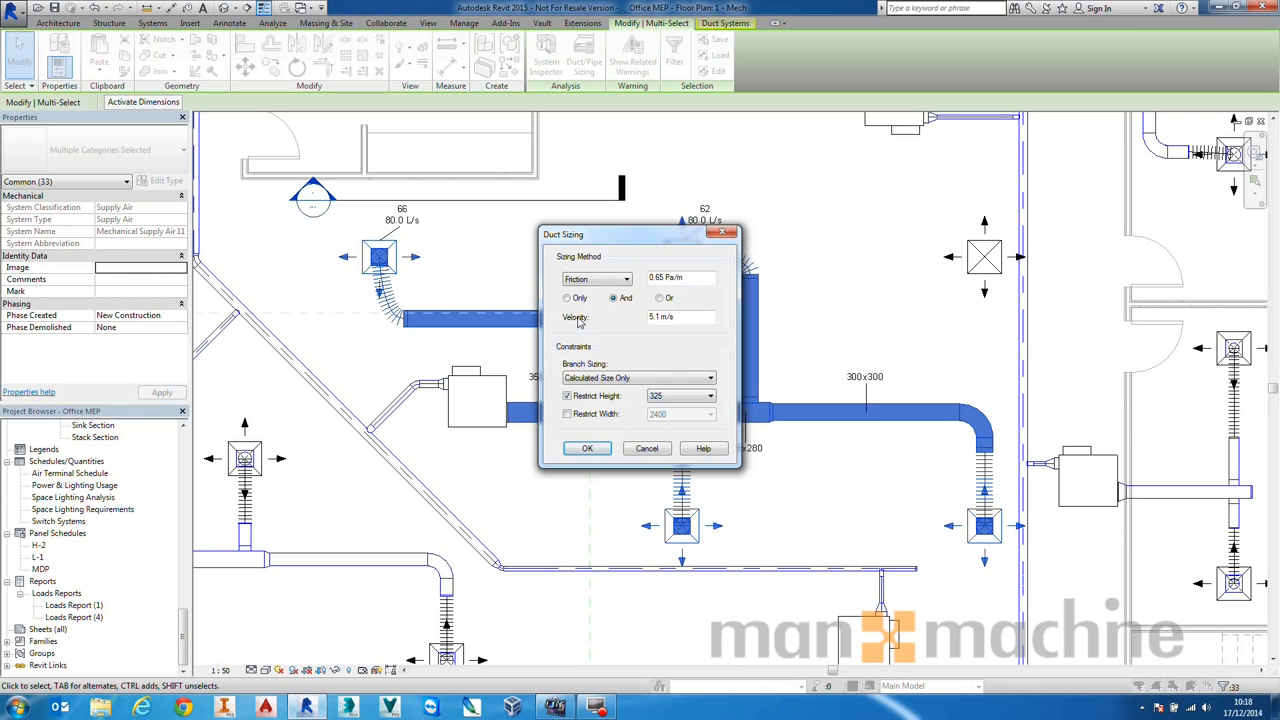
left_click(660, 298)
left_click(576, 299)
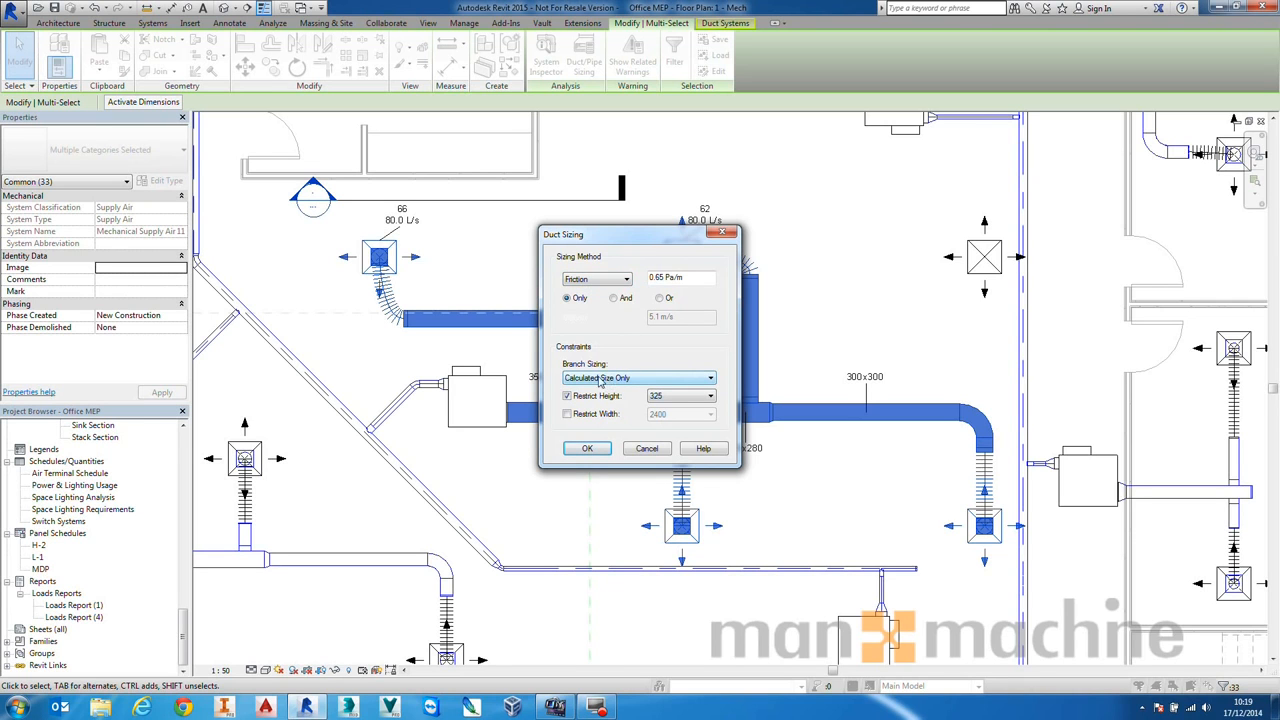
- Remove the height restriction, keep branch sizing at Calculated Size Only, and apply the sizing to the selected ducts
left_click(566, 396)
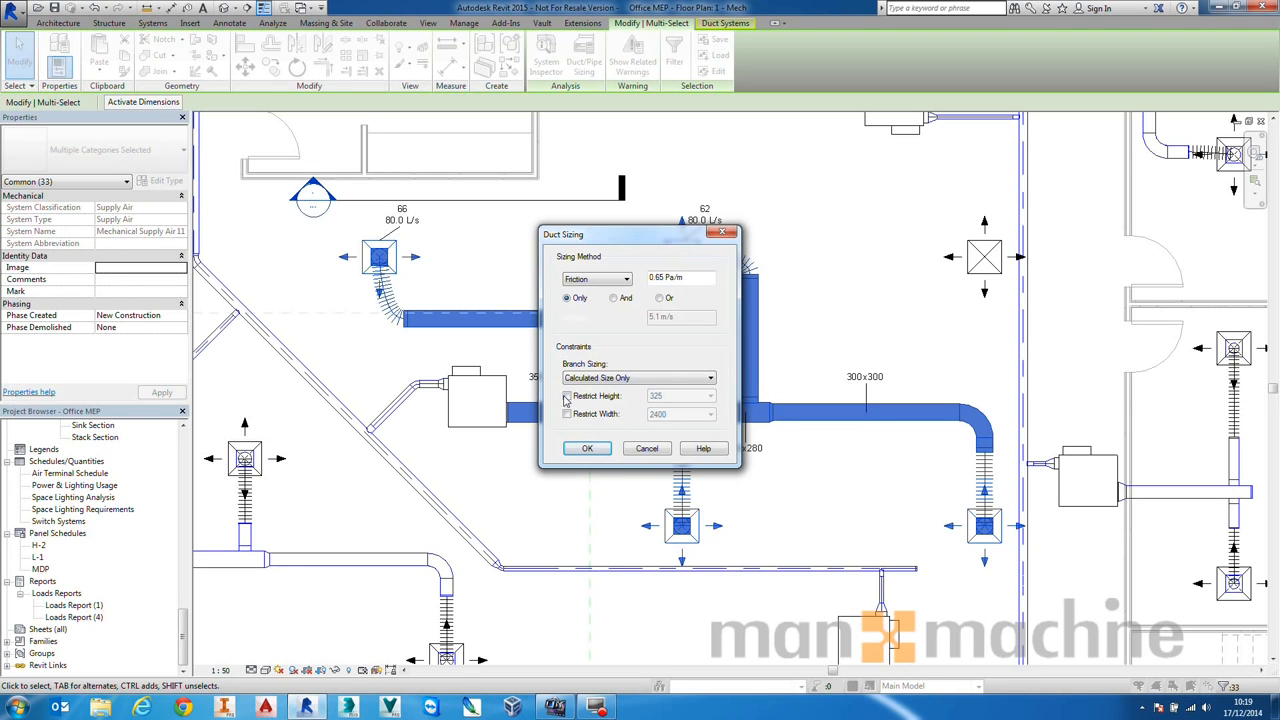
left_click(600, 380)
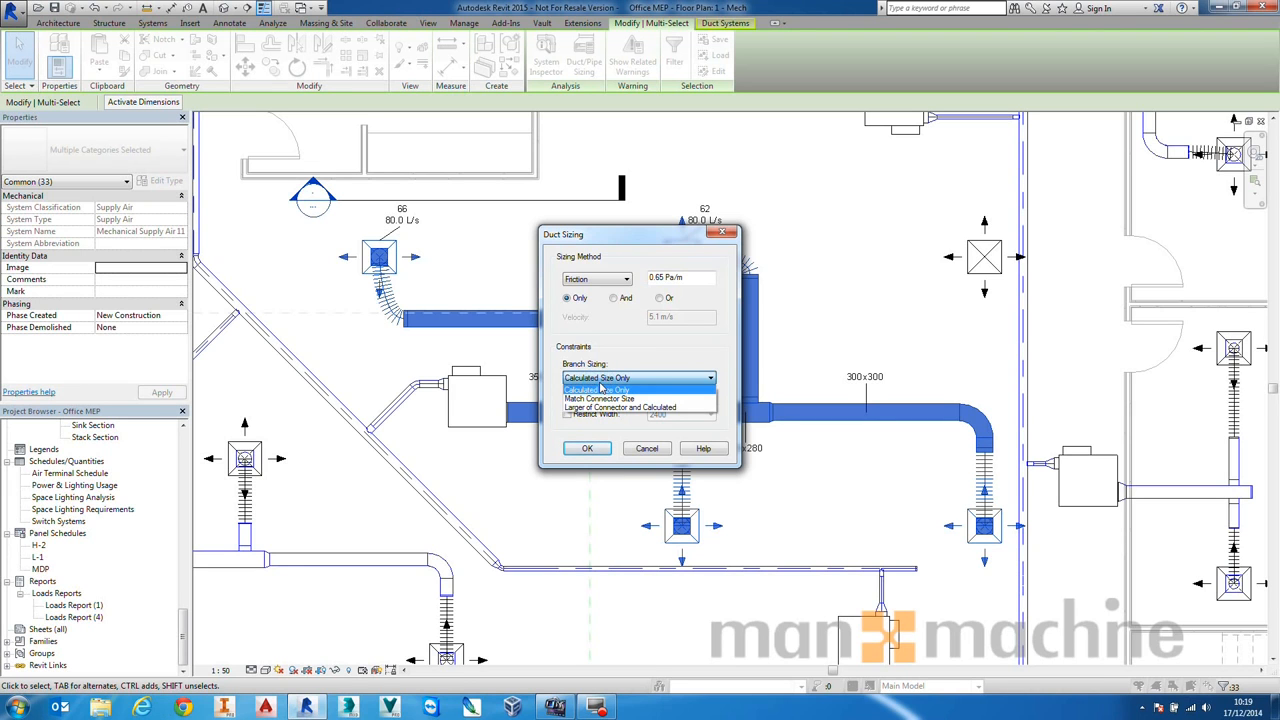
left_click(589, 385)
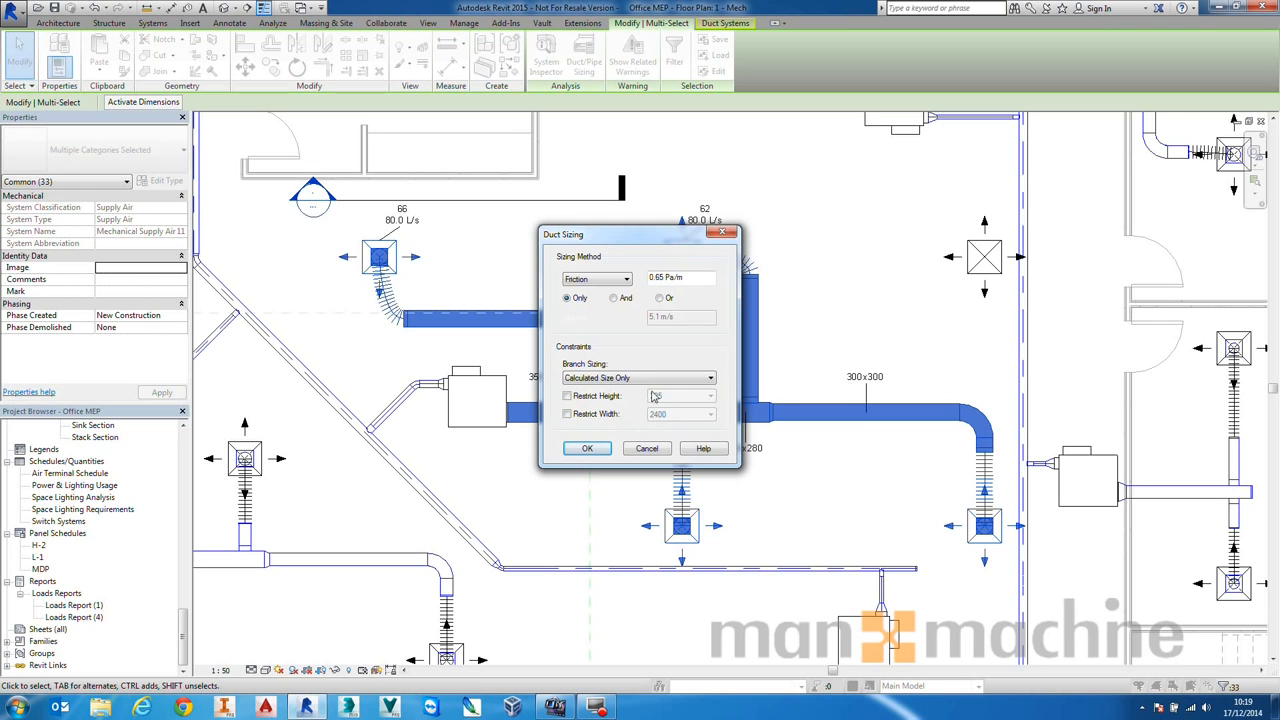
mouse_move(683, 236)
left_mouse_down()
mouse_move(694, 182)
mouse_move(334, 126)
left_mouse_up()
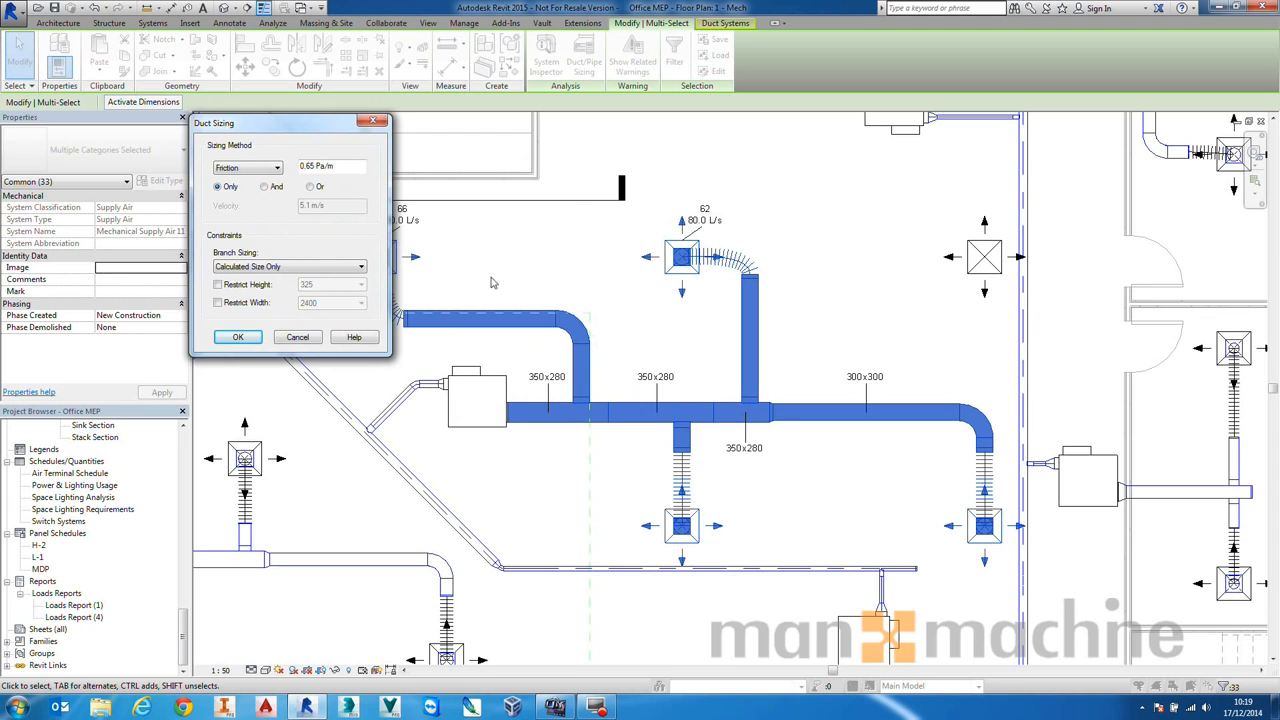
left_click(240, 337)
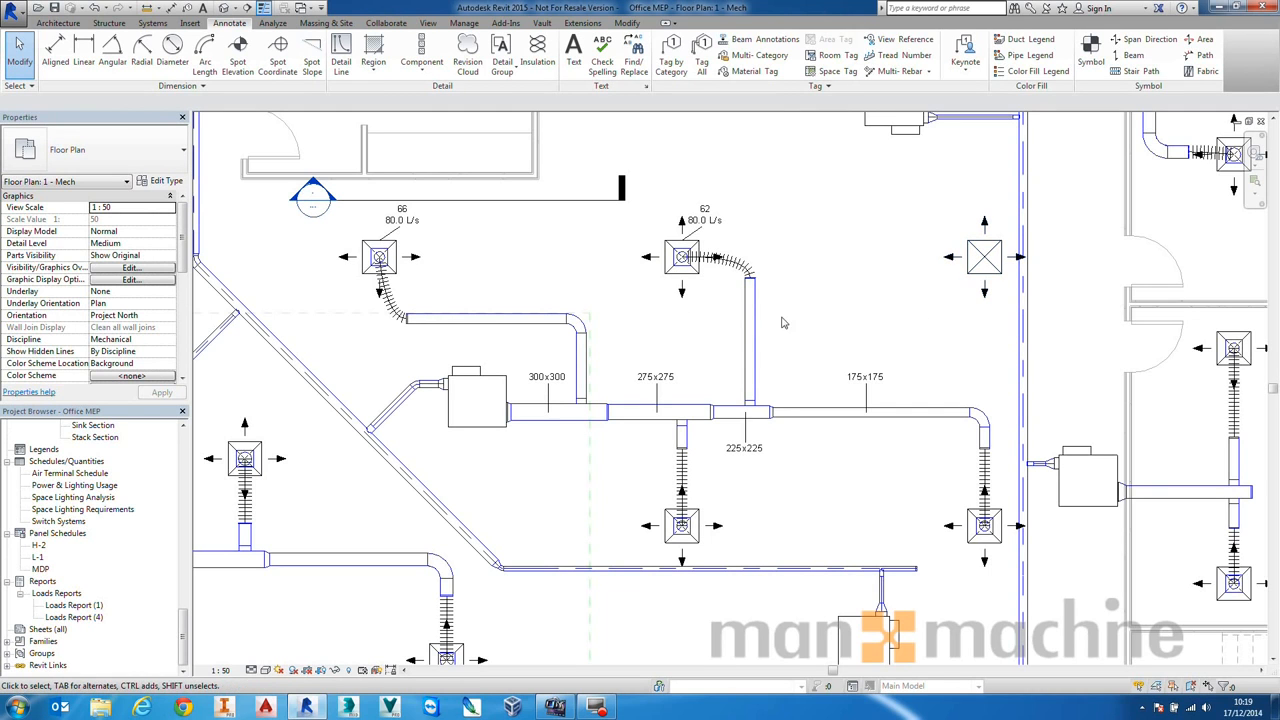
- Edit the supply air system of the duct network to add the unconnected upper right diffuser, and finish editing the system
key("Tab")
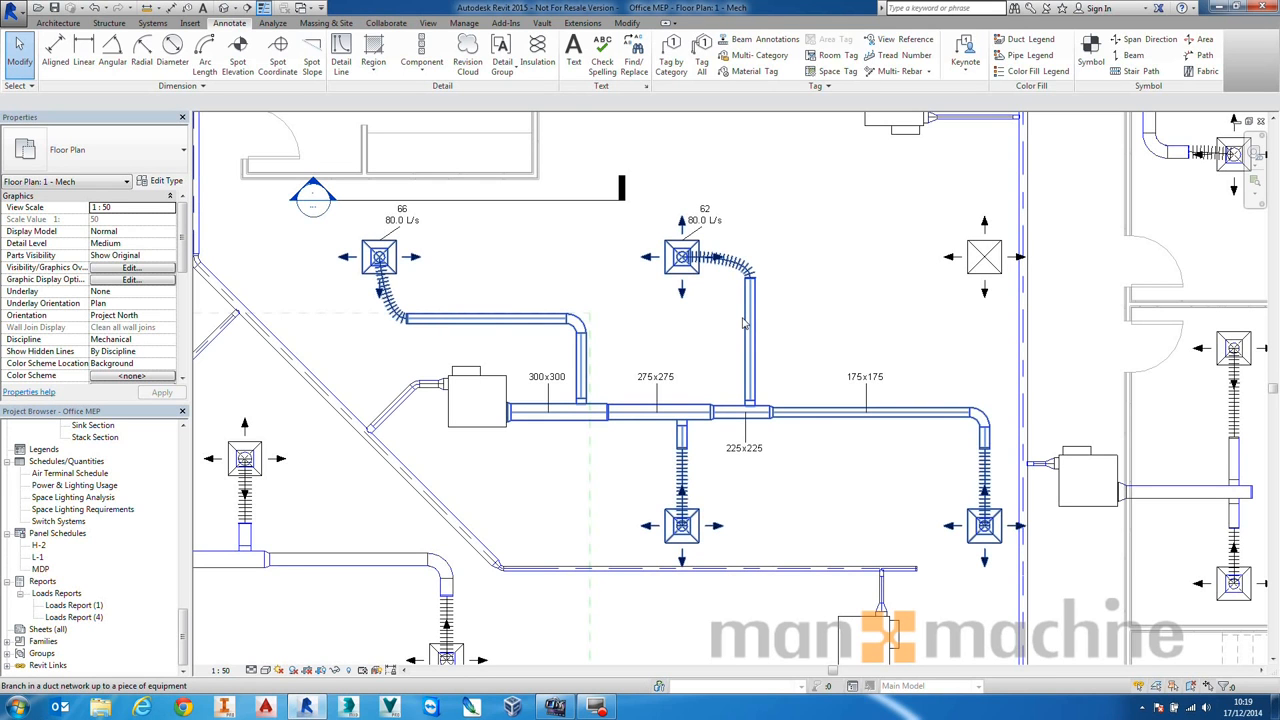
left_click(745, 323)
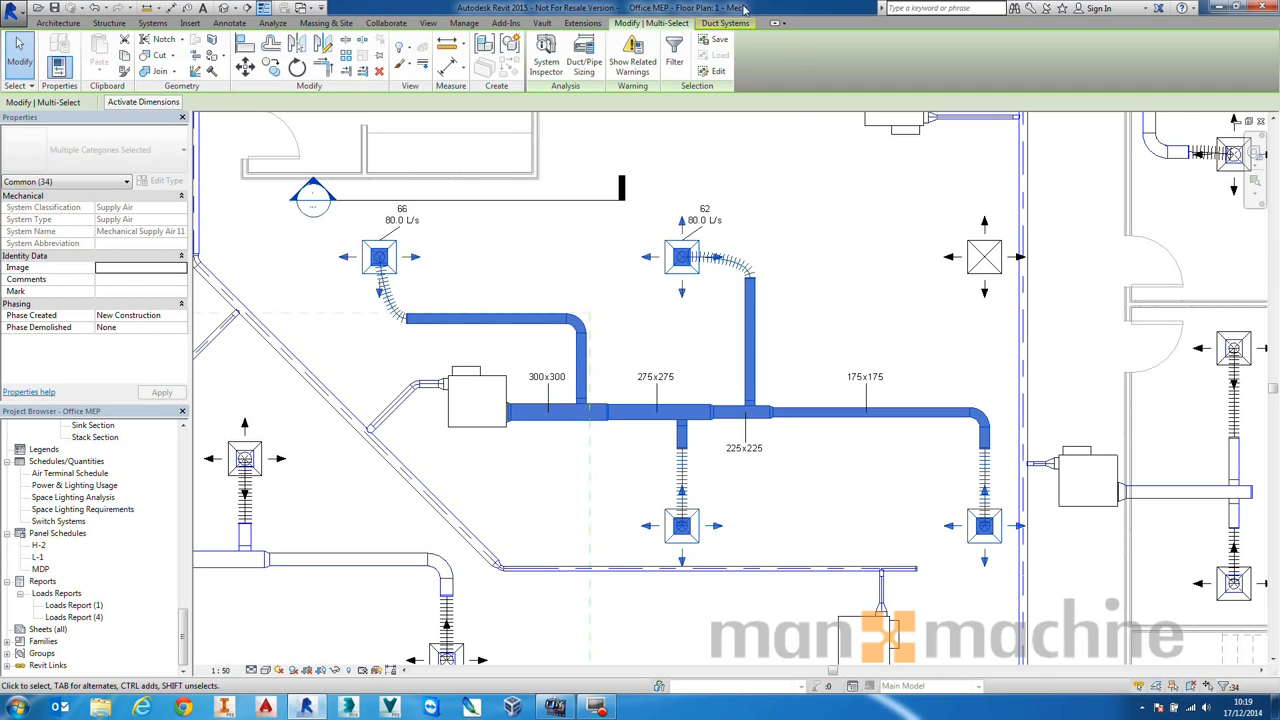
left_click(729, 30)
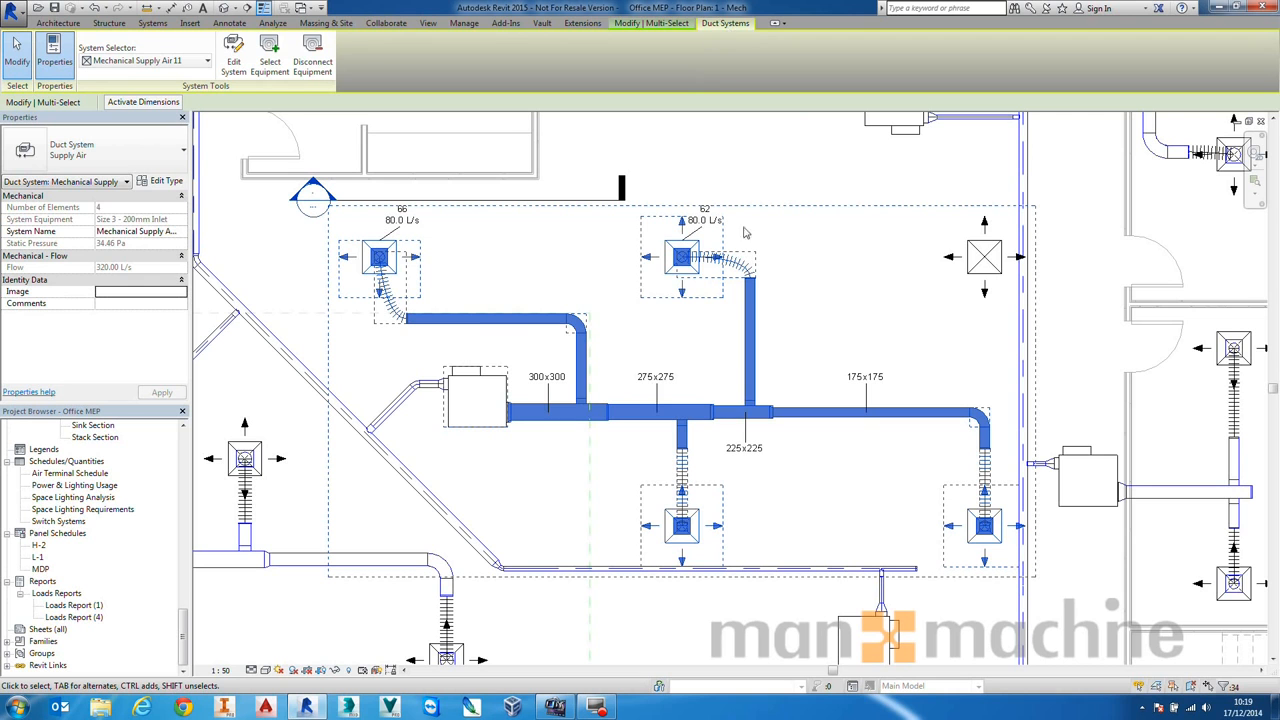
left_click(234, 55)
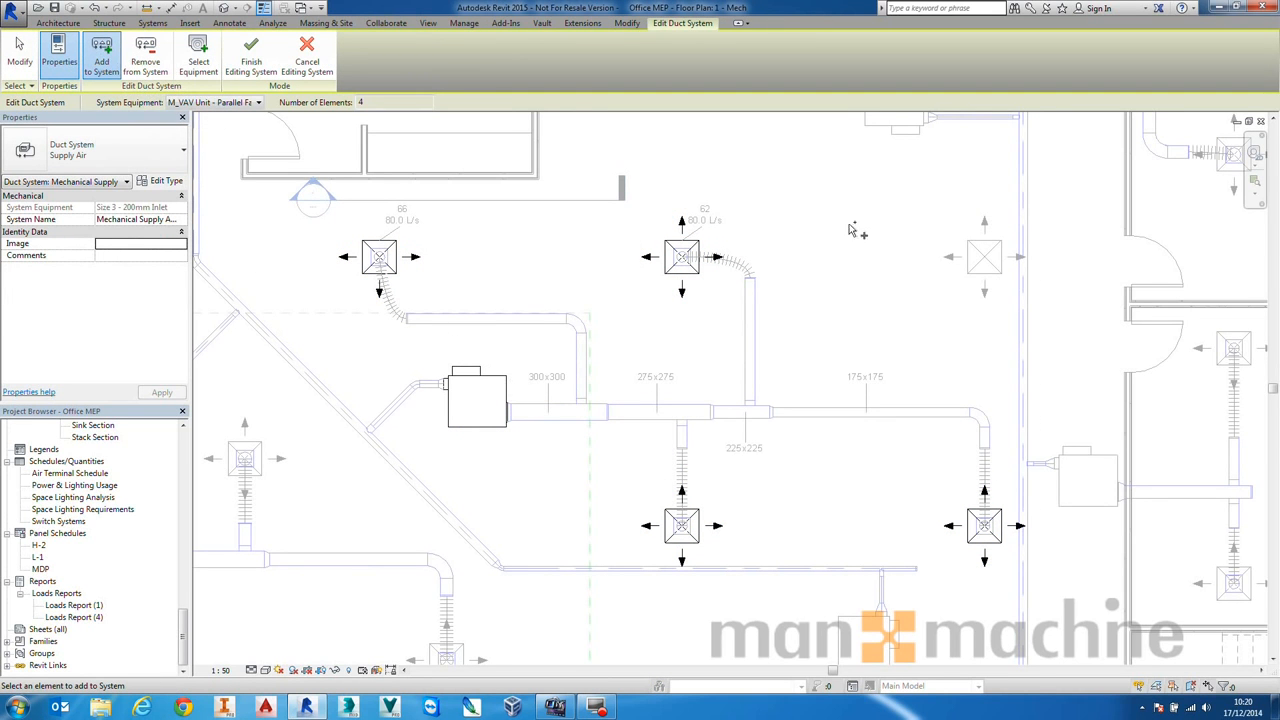
left_click(962, 263)
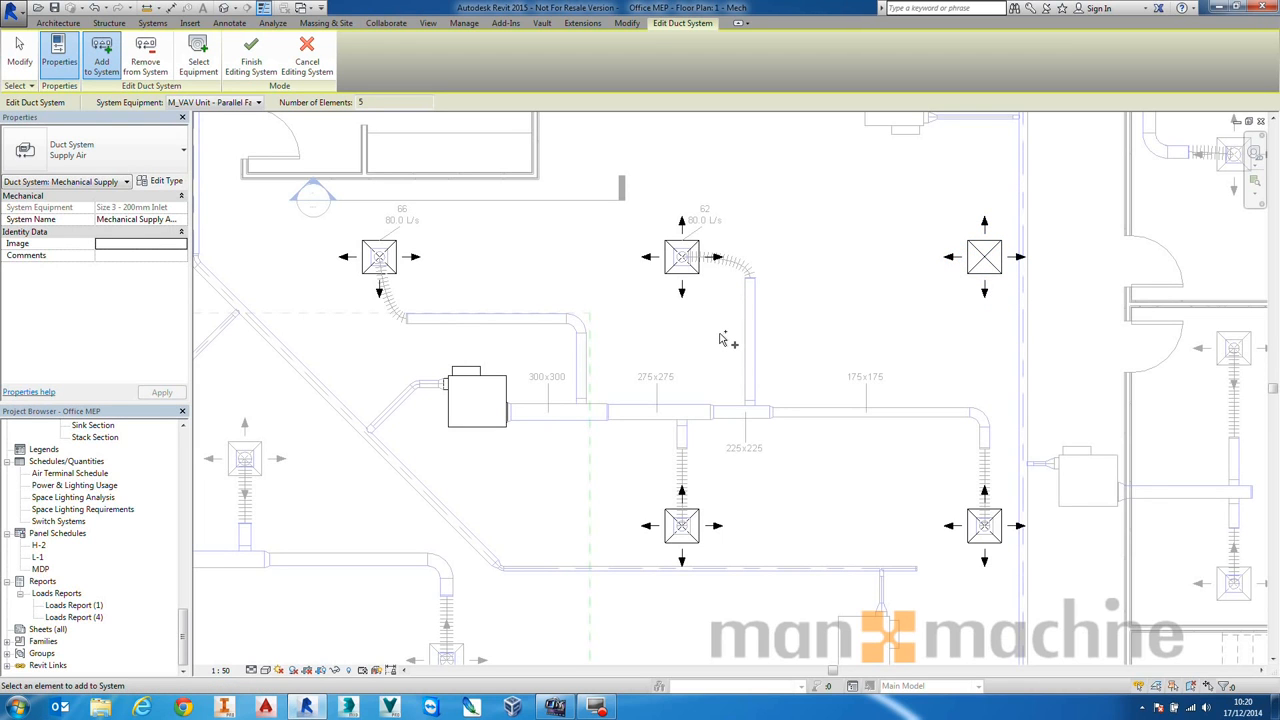
left_click(251, 55)
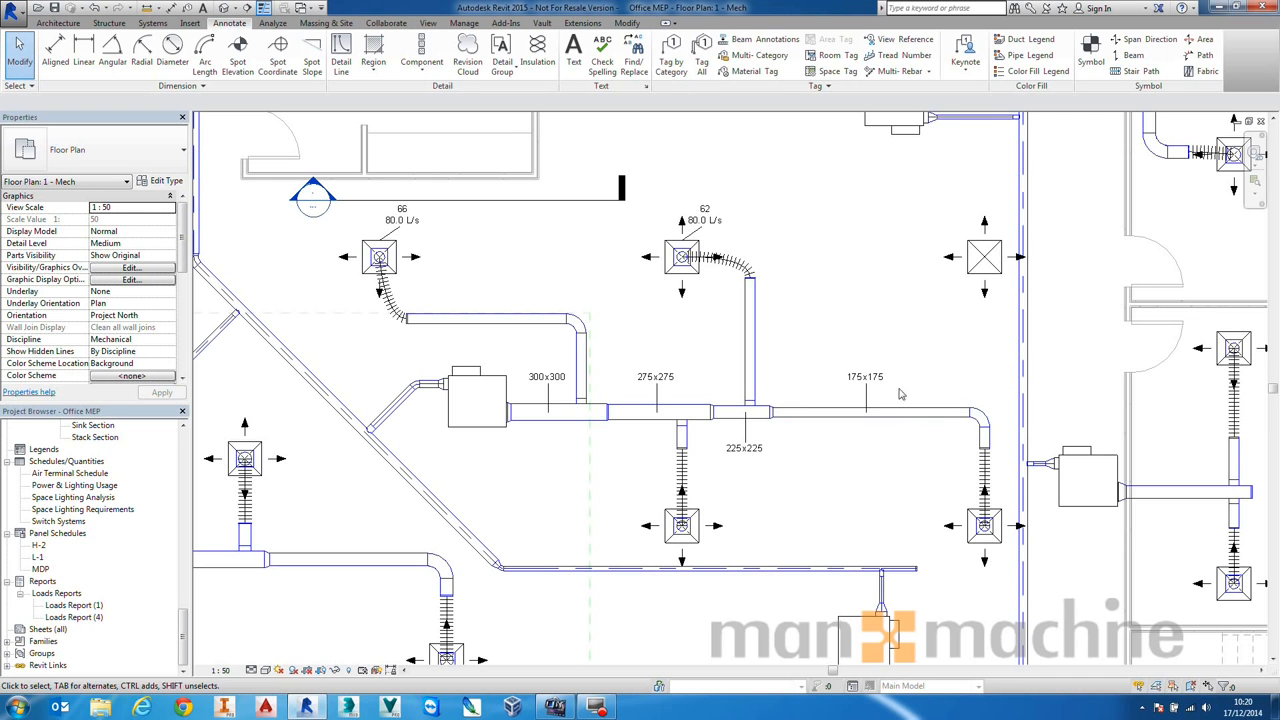
- Convert the elbow at the far end of the main duct into a tee opening towards the upper right diffuser
left_click(984, 422)
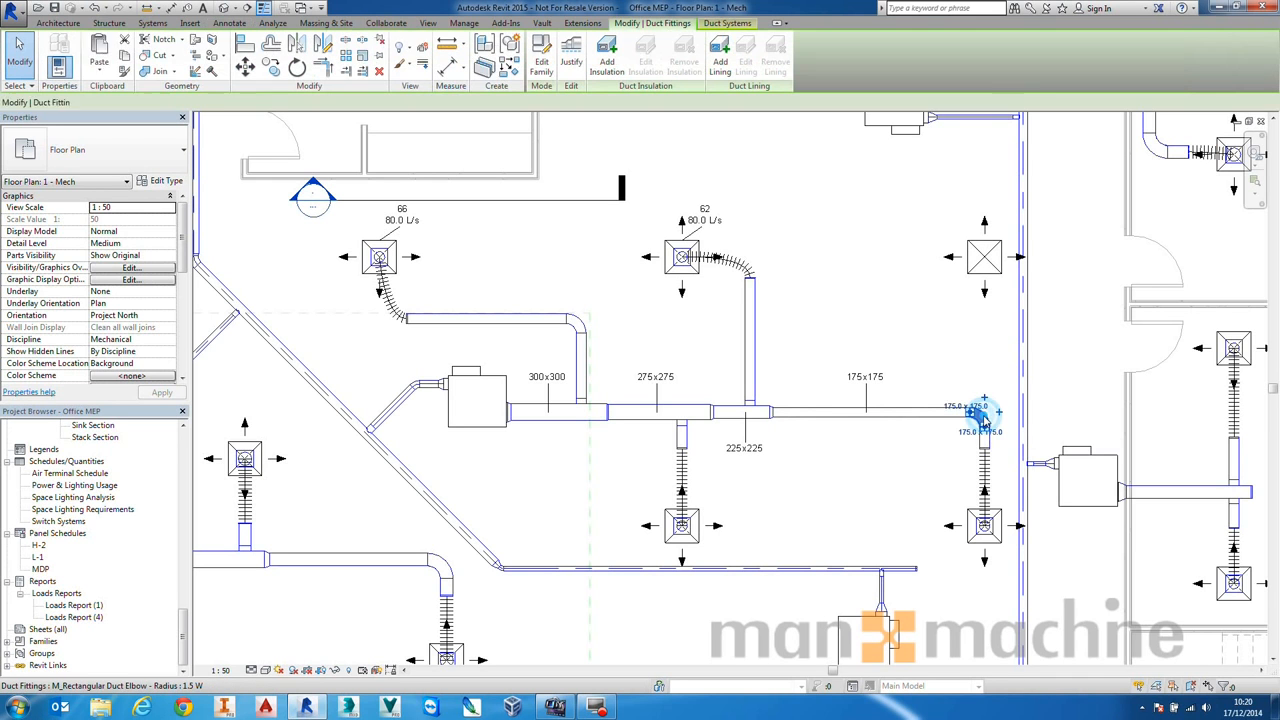
scroll(985, 420, "up", 4)
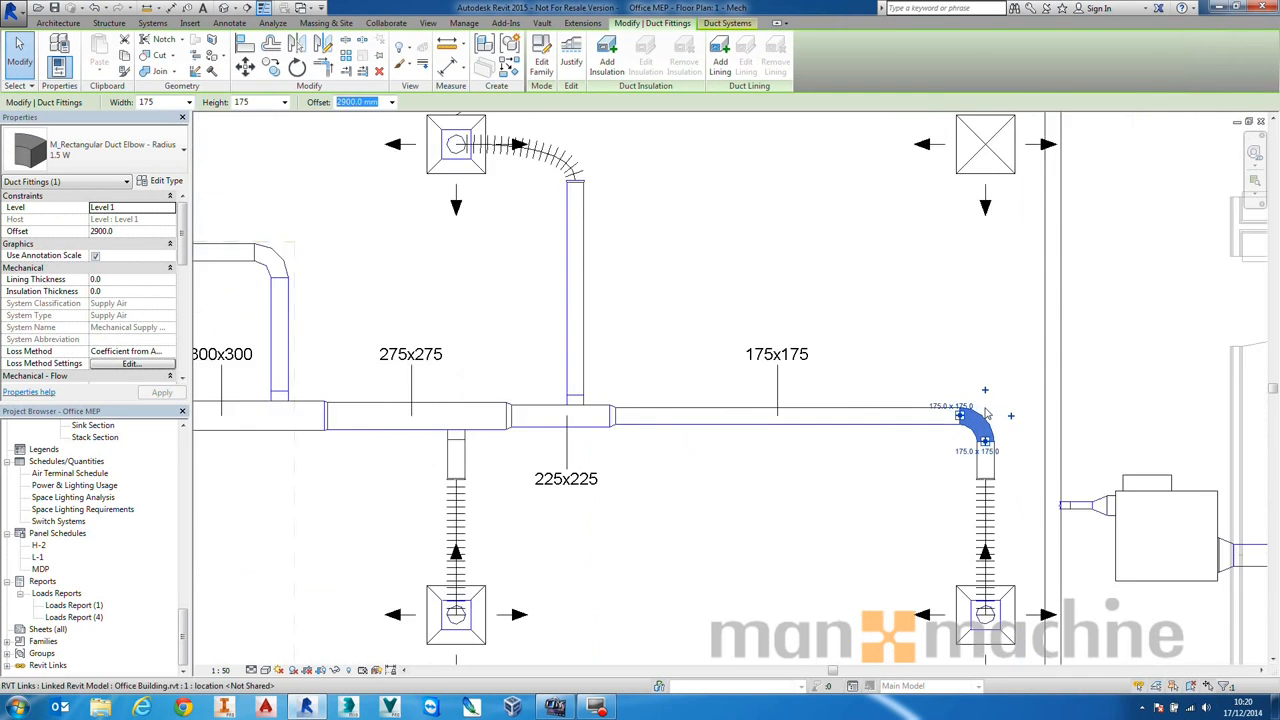
left_click(985, 383)
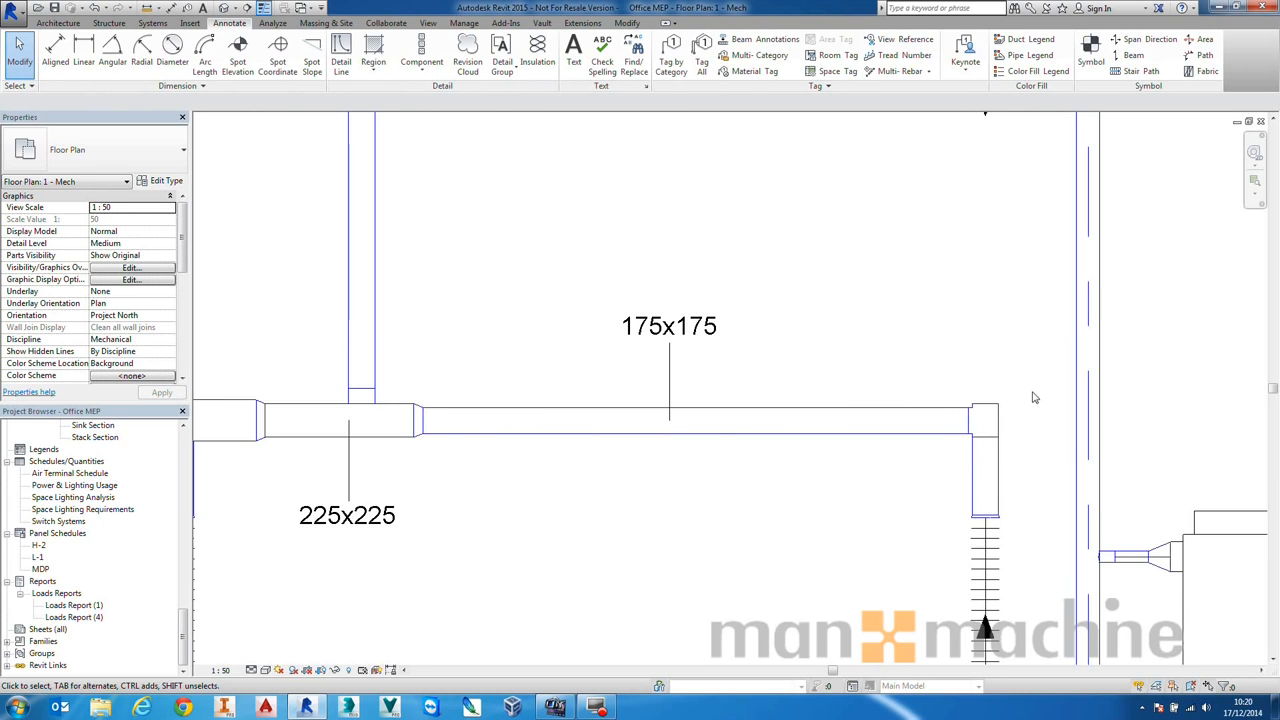
scroll(993, 353, "down", 3)
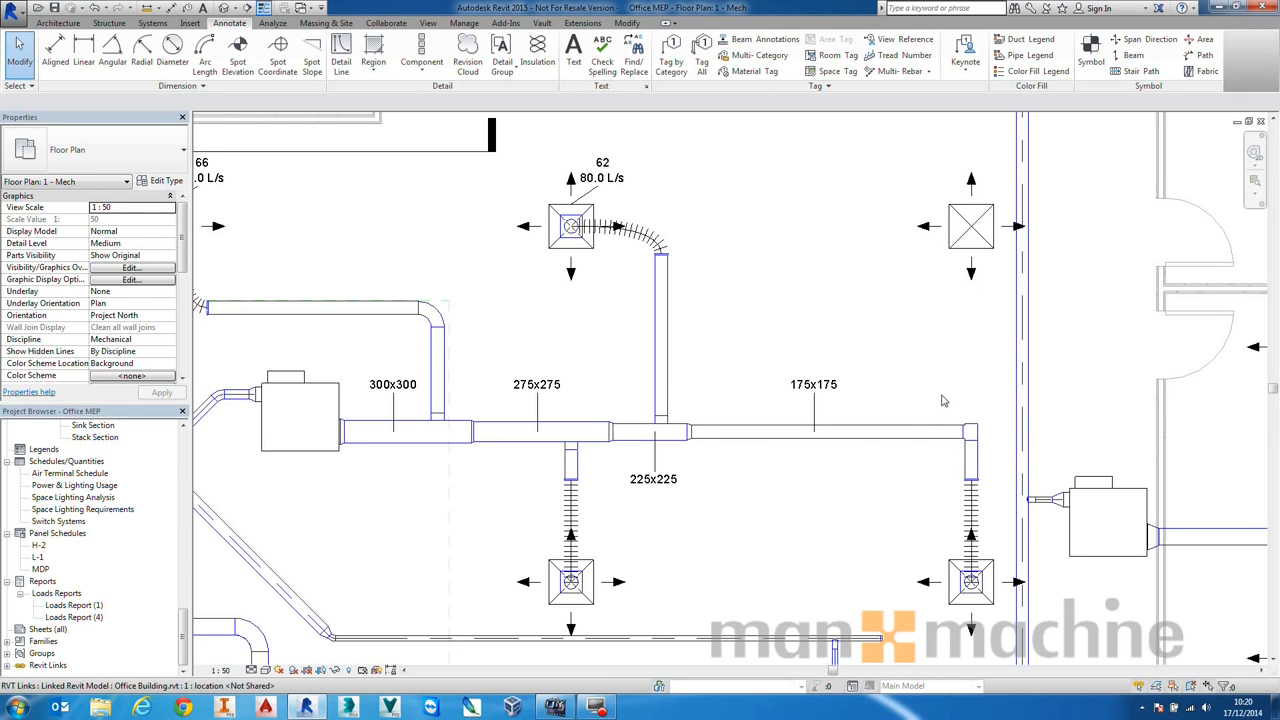
- Generate the layout connecting the upper right diffuser to the tee, using Network solution 1 of 3, and finish the layout
key("Tab")
left_click(955, 213)
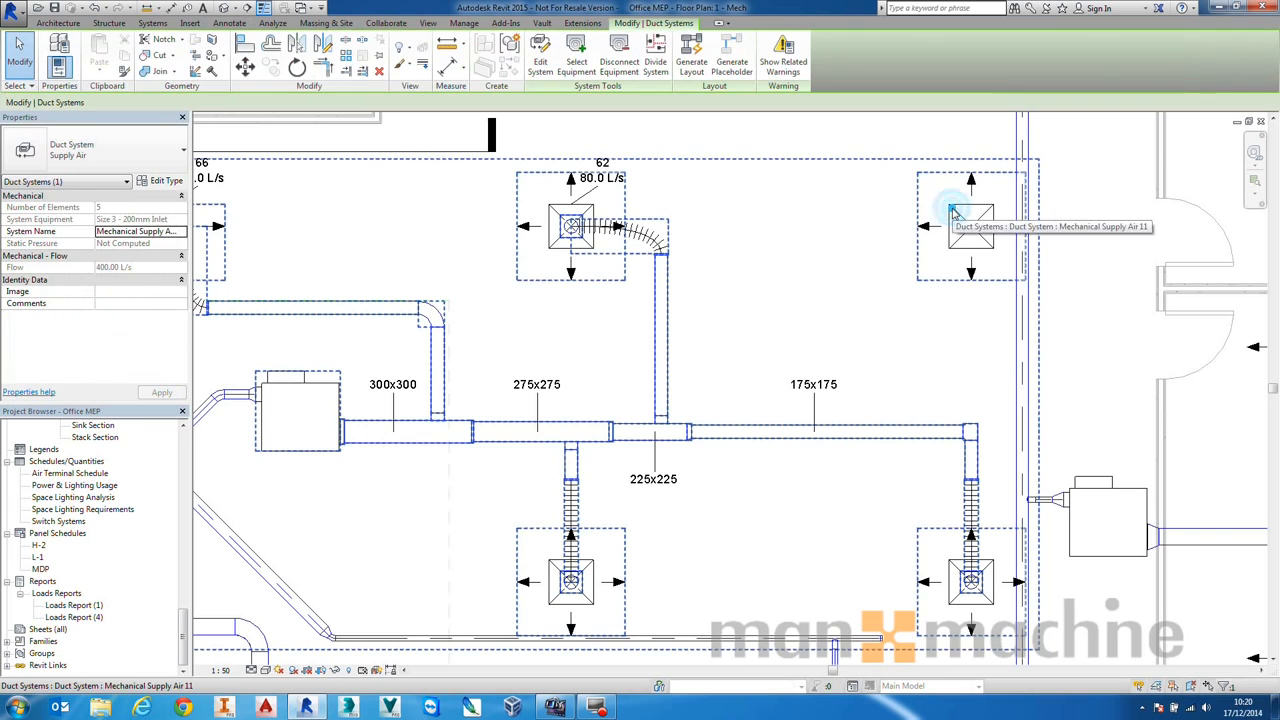
left_click(692, 56)
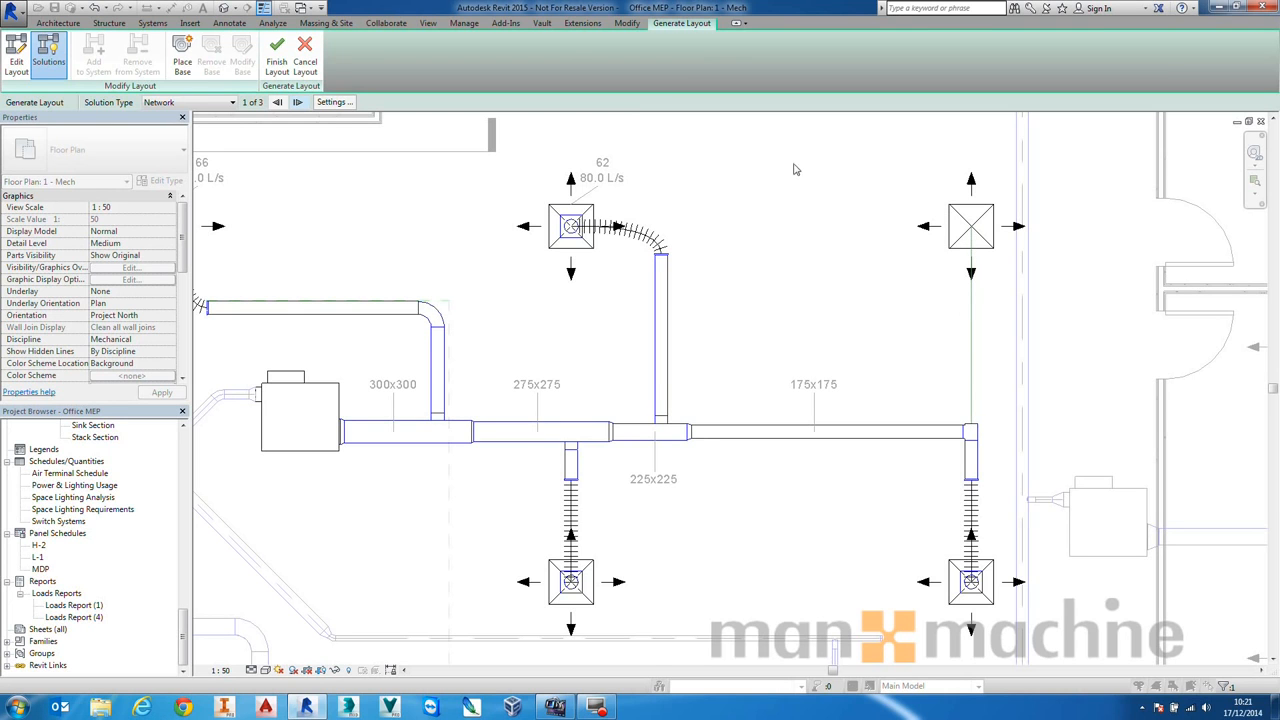
left_click(212, 103)
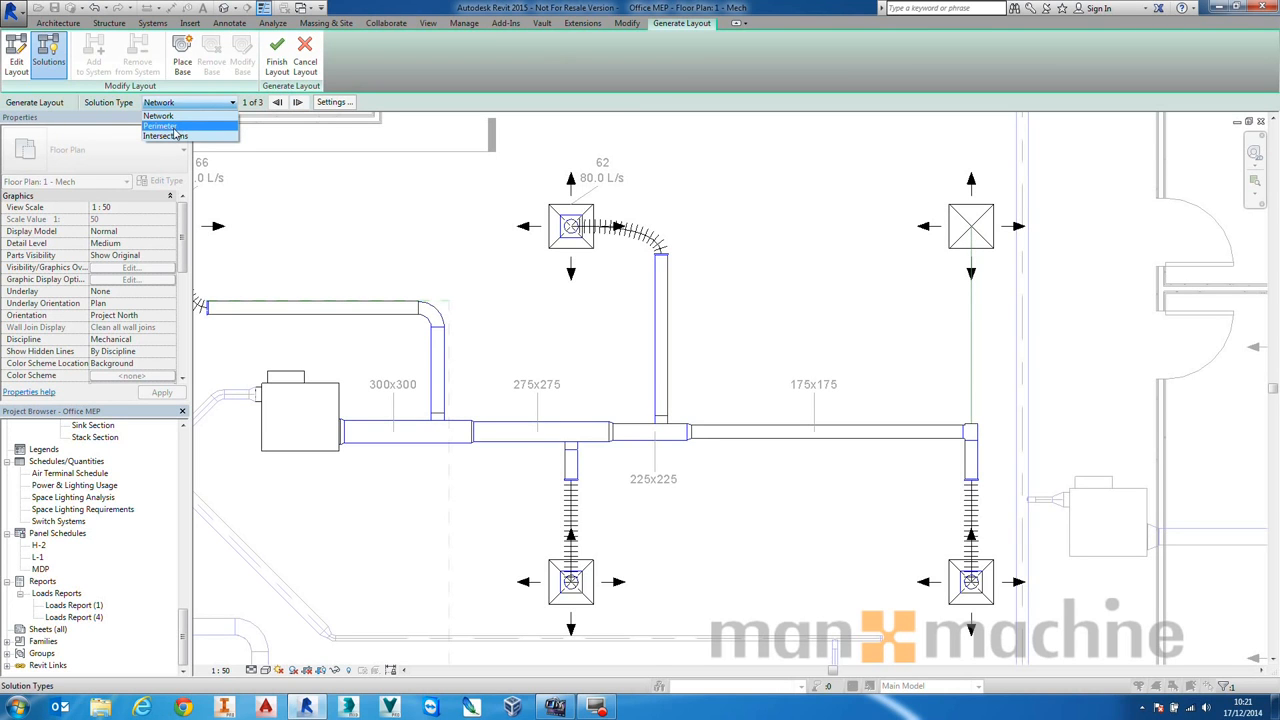
left_click(212, 101)
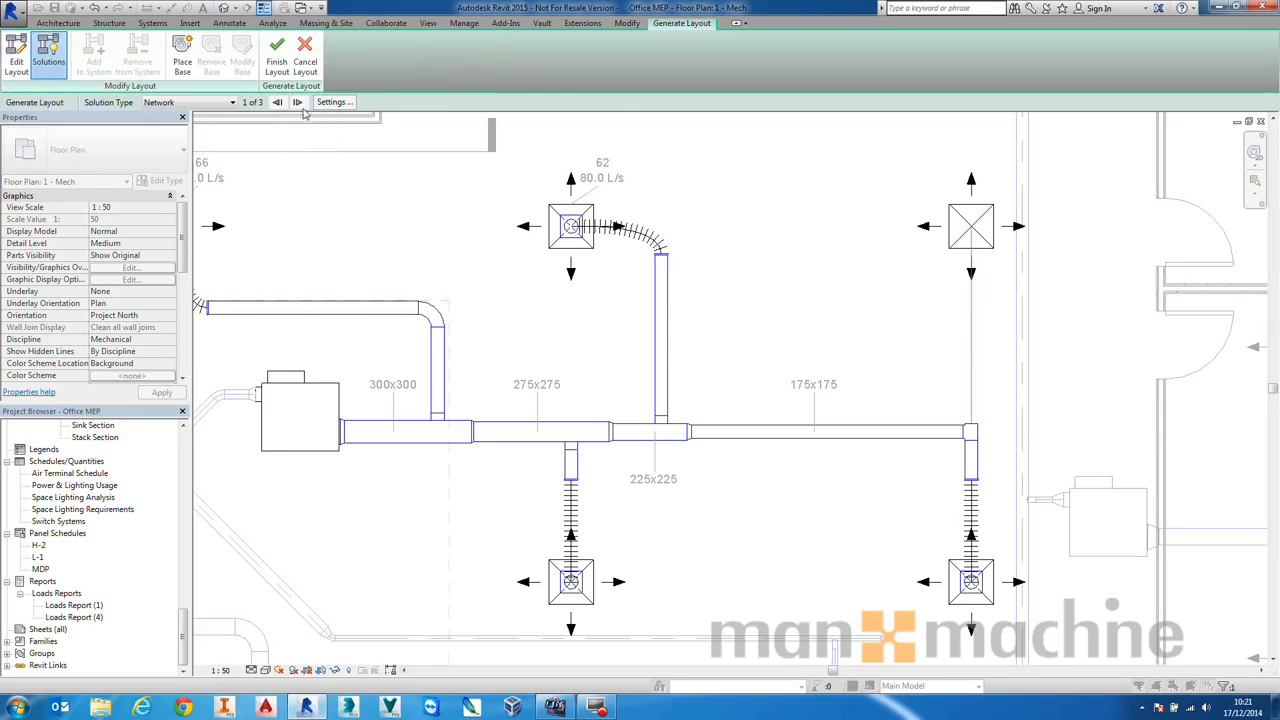
left_click(277, 60)
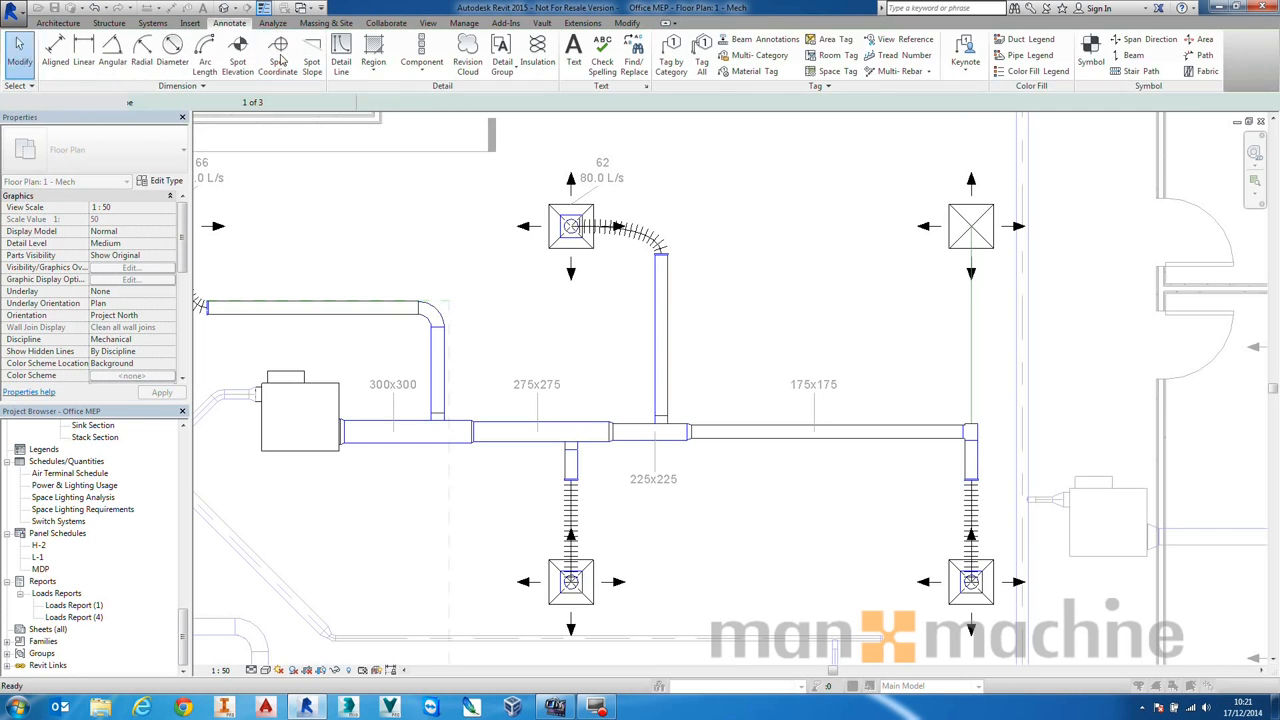
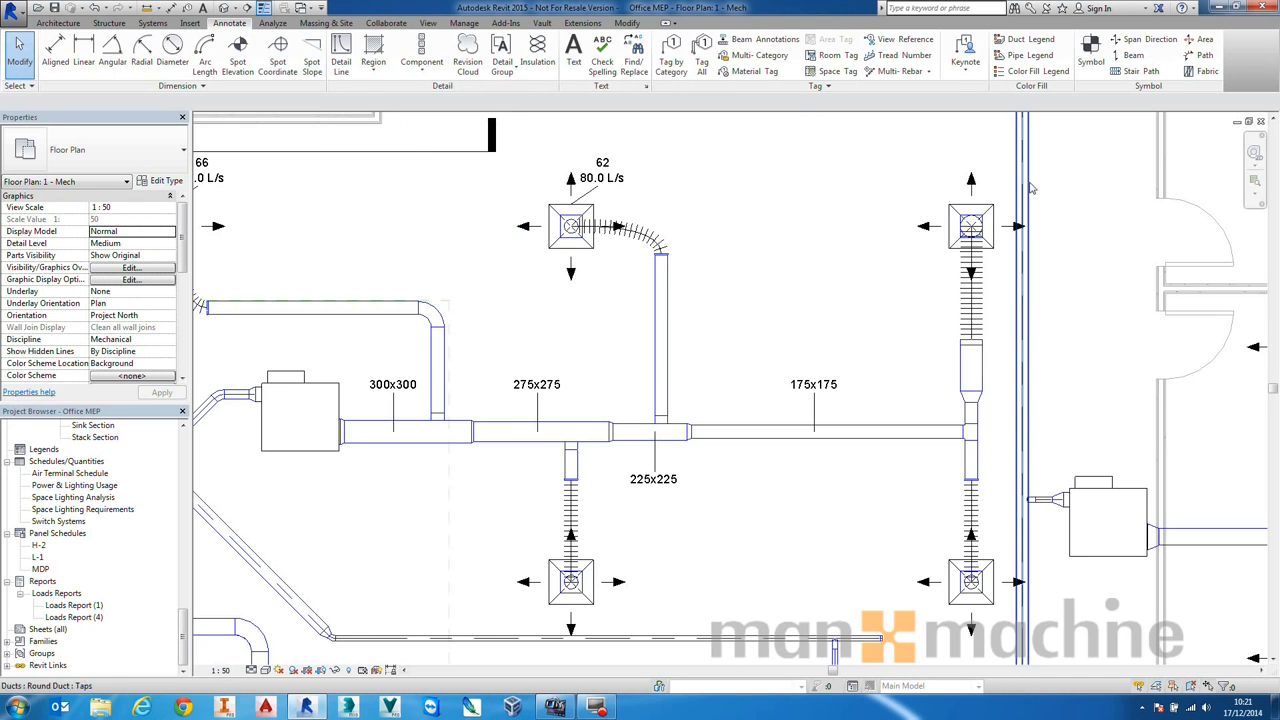
- Resize the whole duct network by the Friction method at 0.65 Pa/m, with branch sizing at Calculated Size Only
key("Tab")
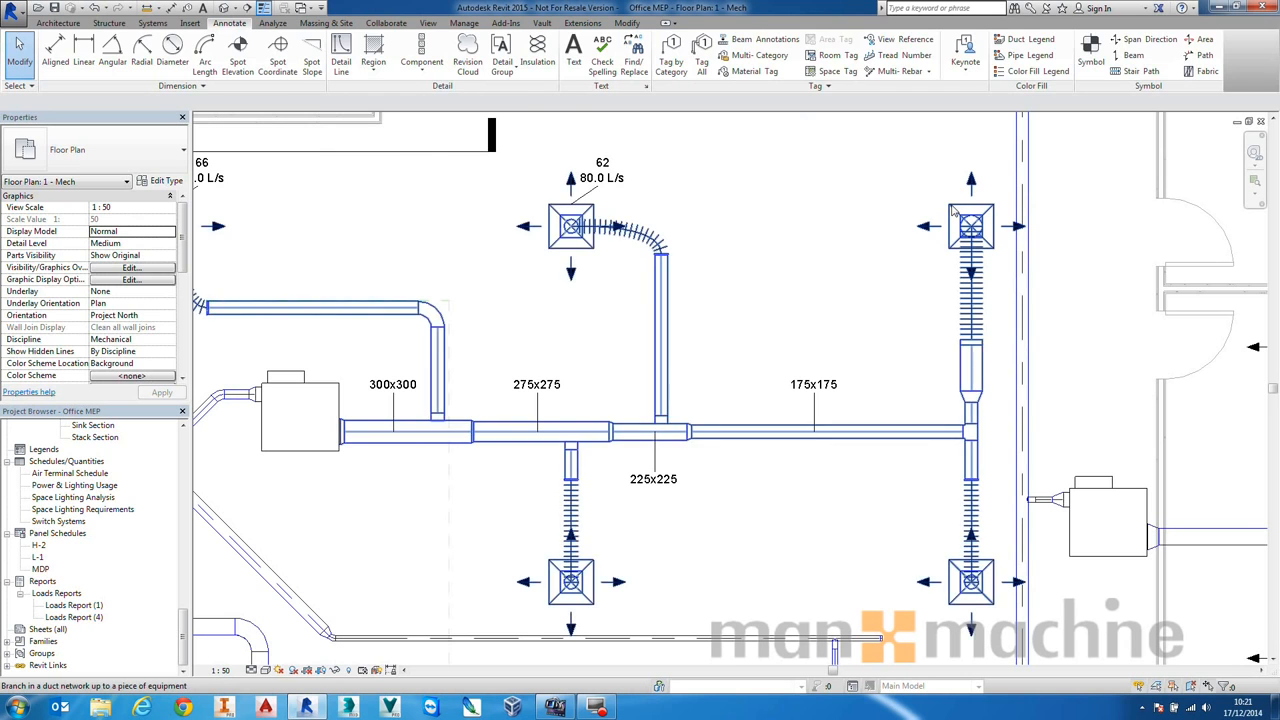
left_click(953, 212)
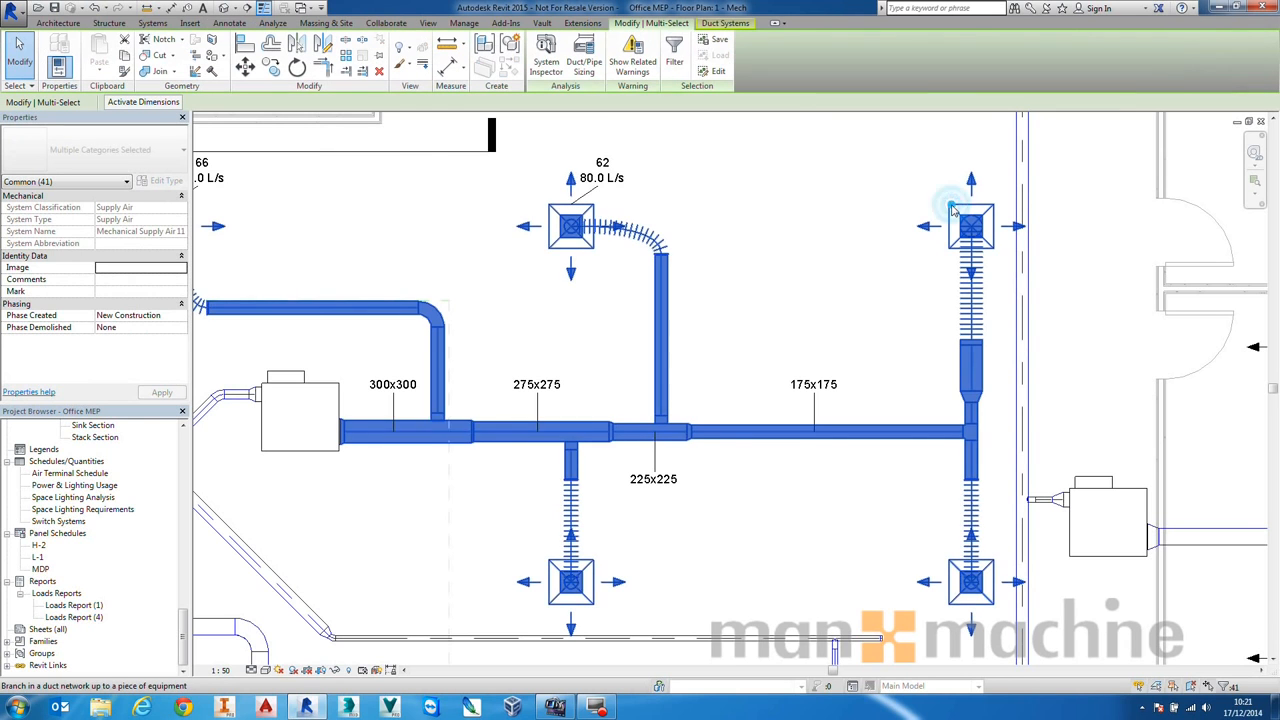
left_click(584, 55)
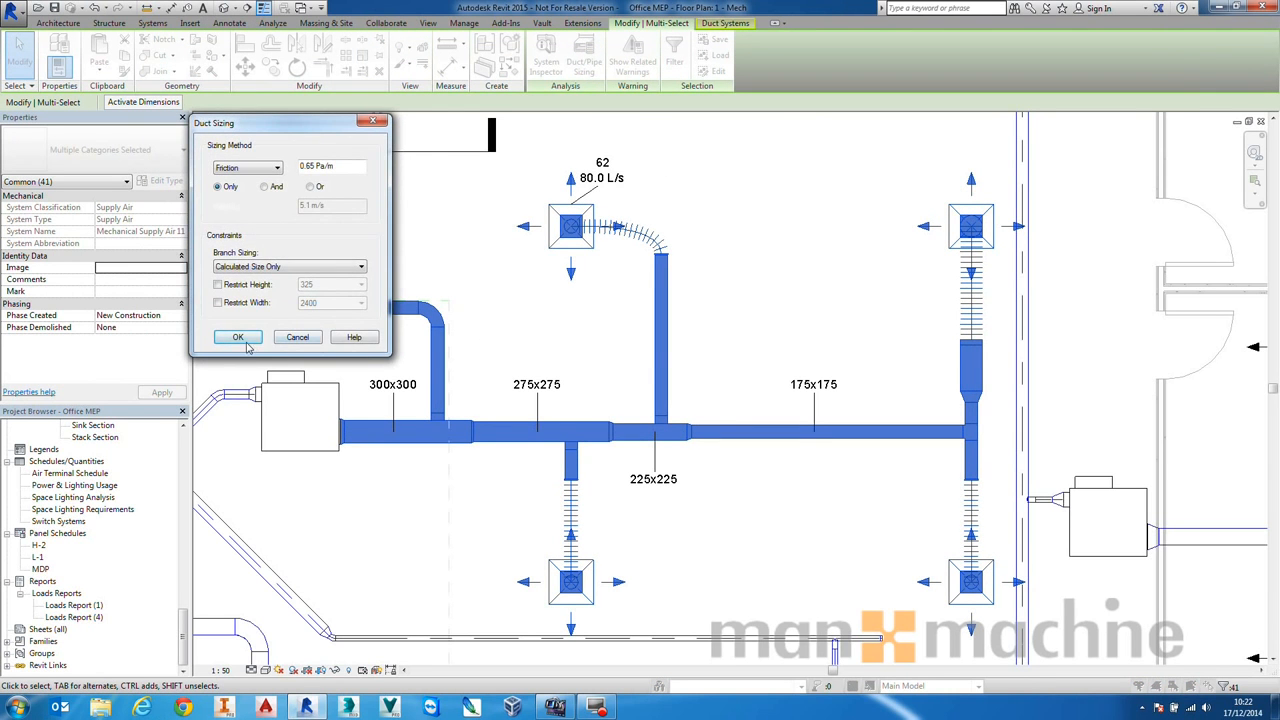
left_click(240, 338)
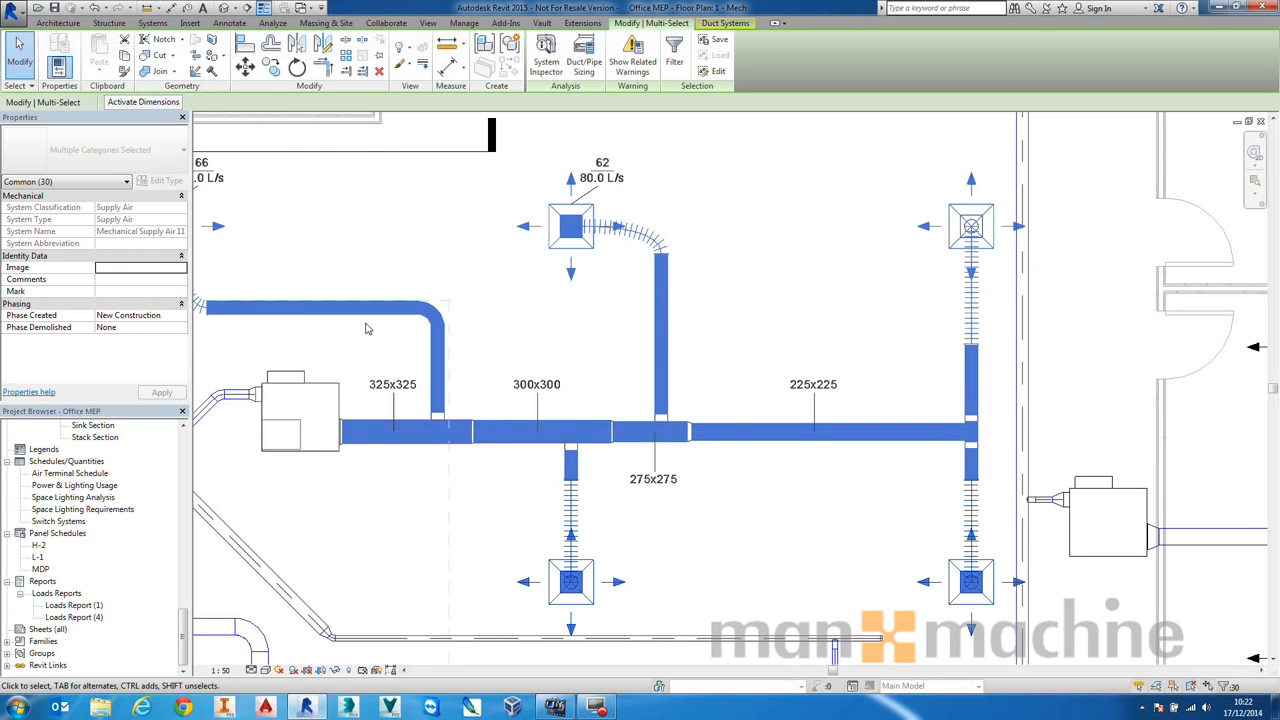
left_click(724, 228)
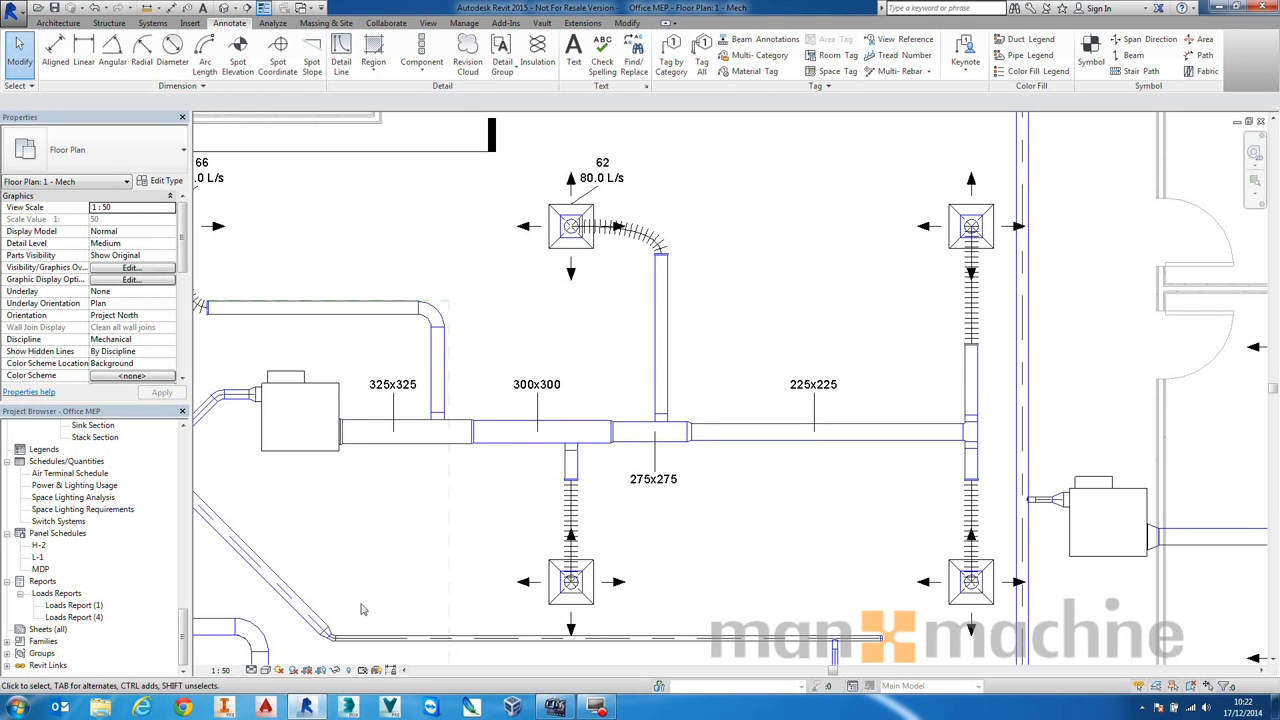
- Switch the mechanical floor plan's detail level to Fine and to Coarse to compare how the ductwork is drawn
left_click(252, 670)
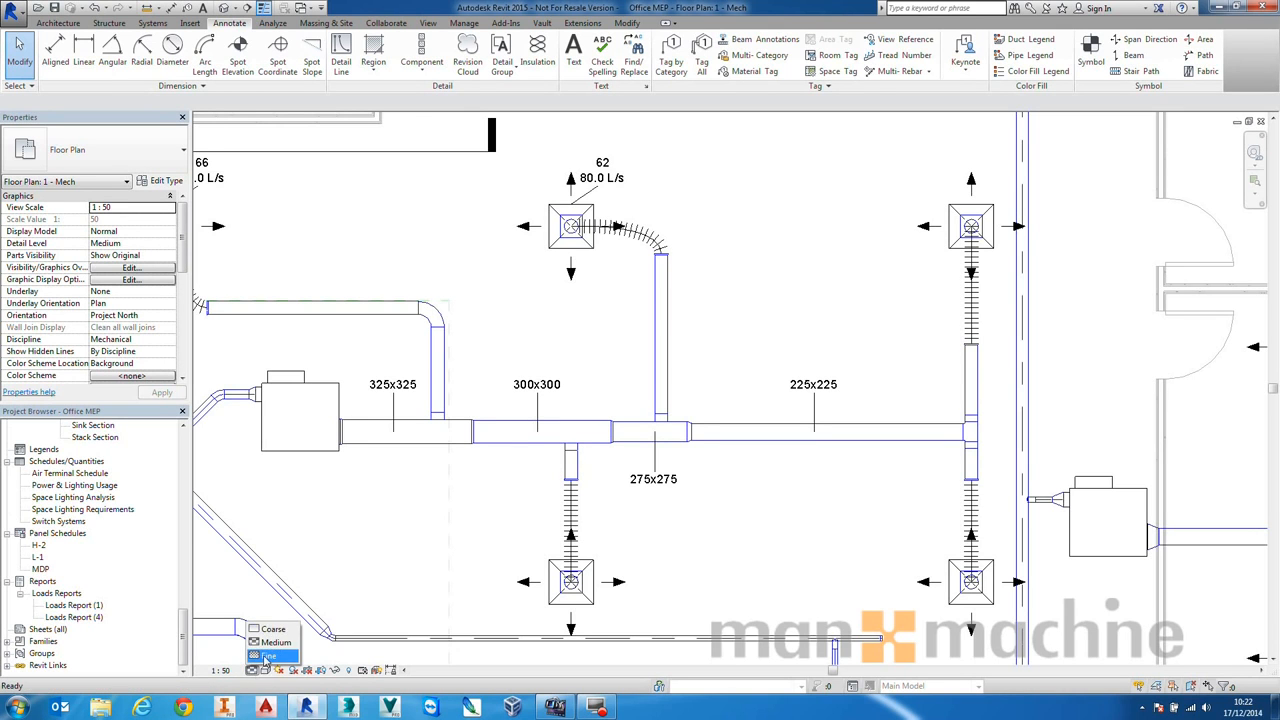
left_click(264, 655)
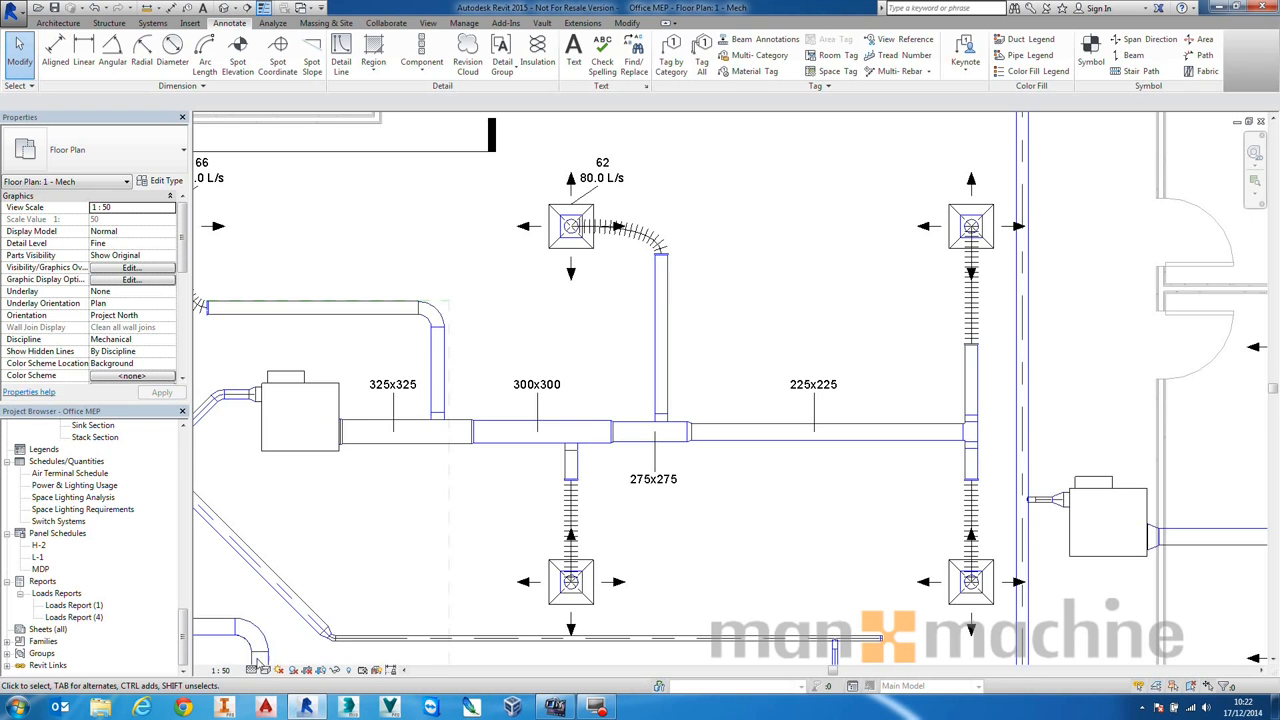
left_click(253, 668)
left_click(276, 628)
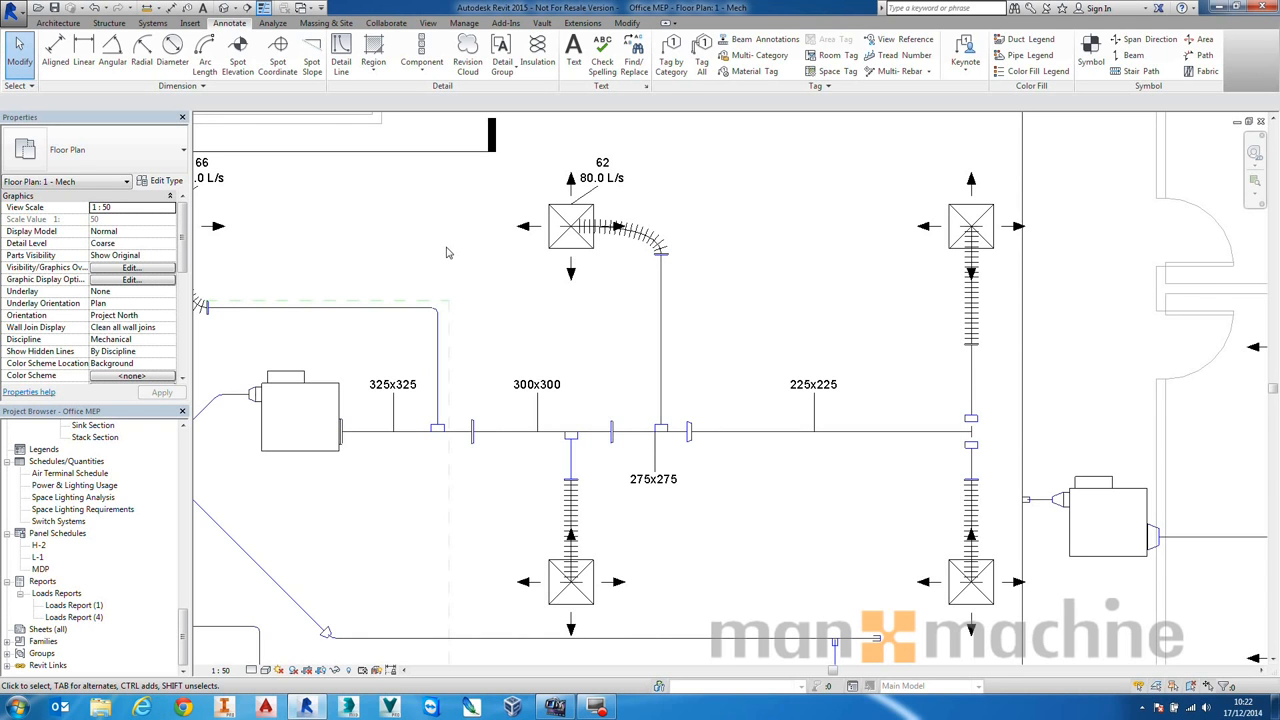
middle_click_drag(434, 265, 697, 374)
scroll(762, 302, "down", 5)
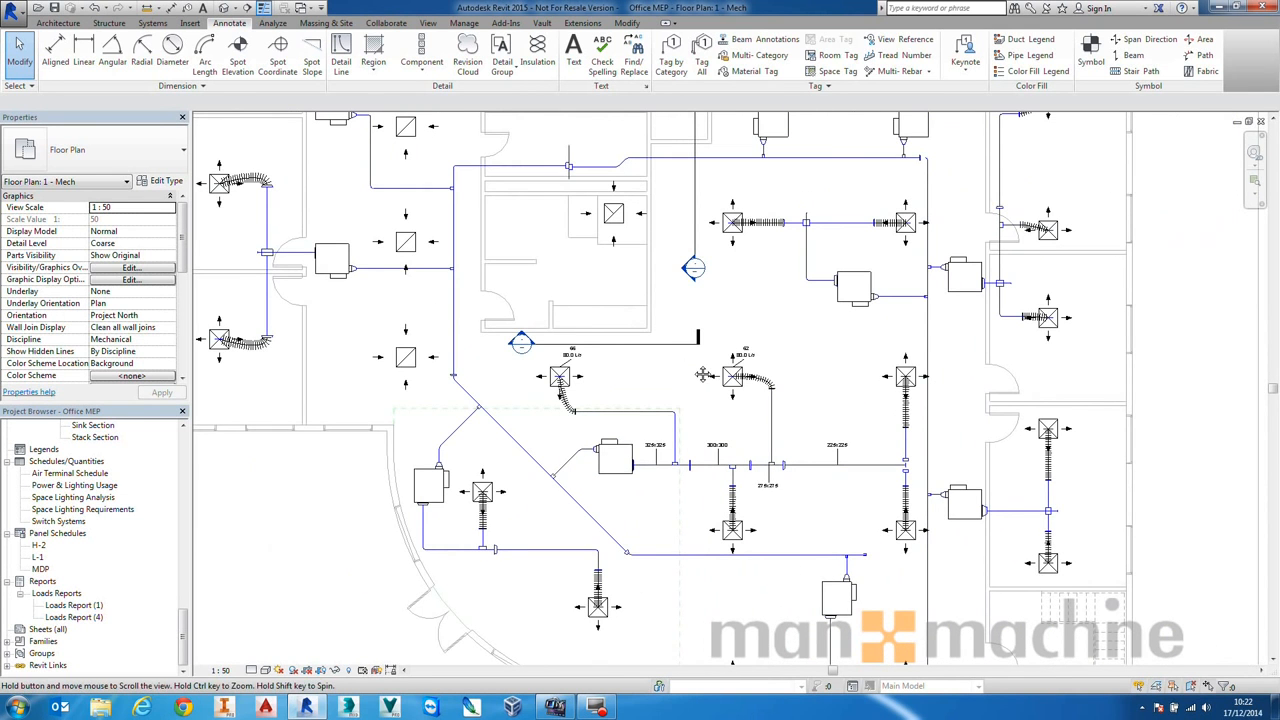
- Set the detail level of the mechanical floor plan to Fine
left_click(264, 670)
left_click(252, 670)
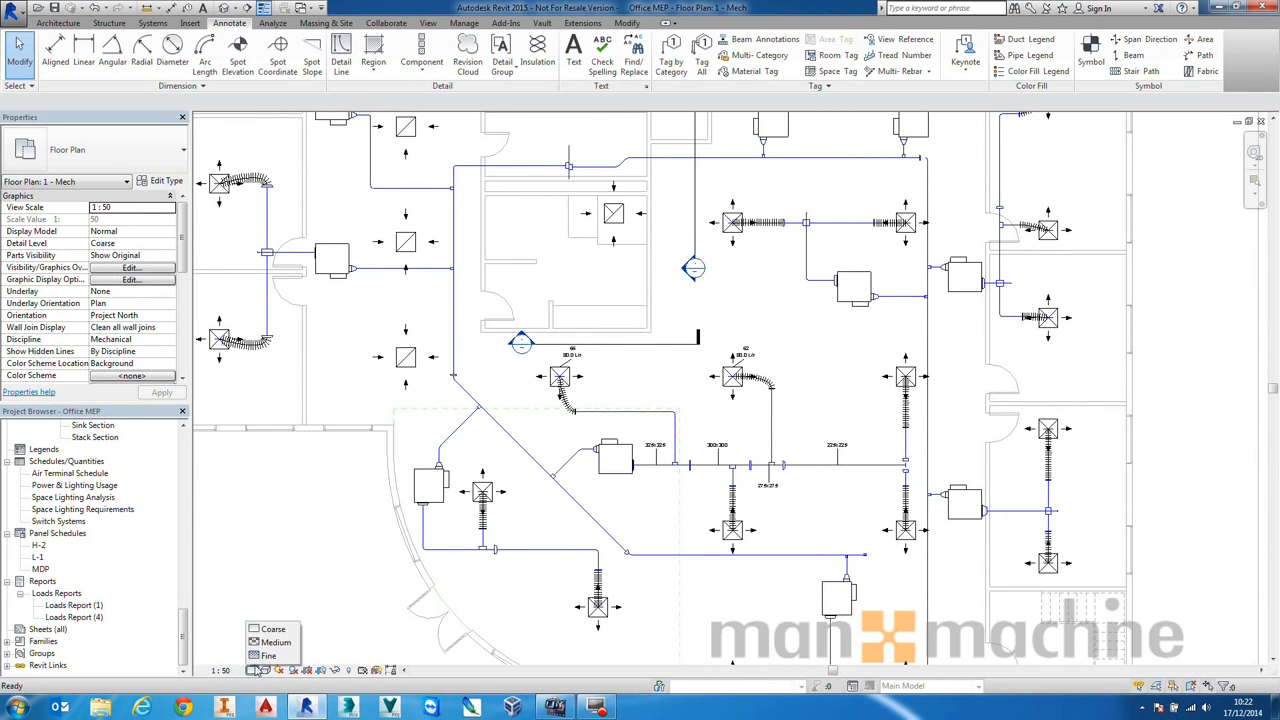
left_click(267, 655)
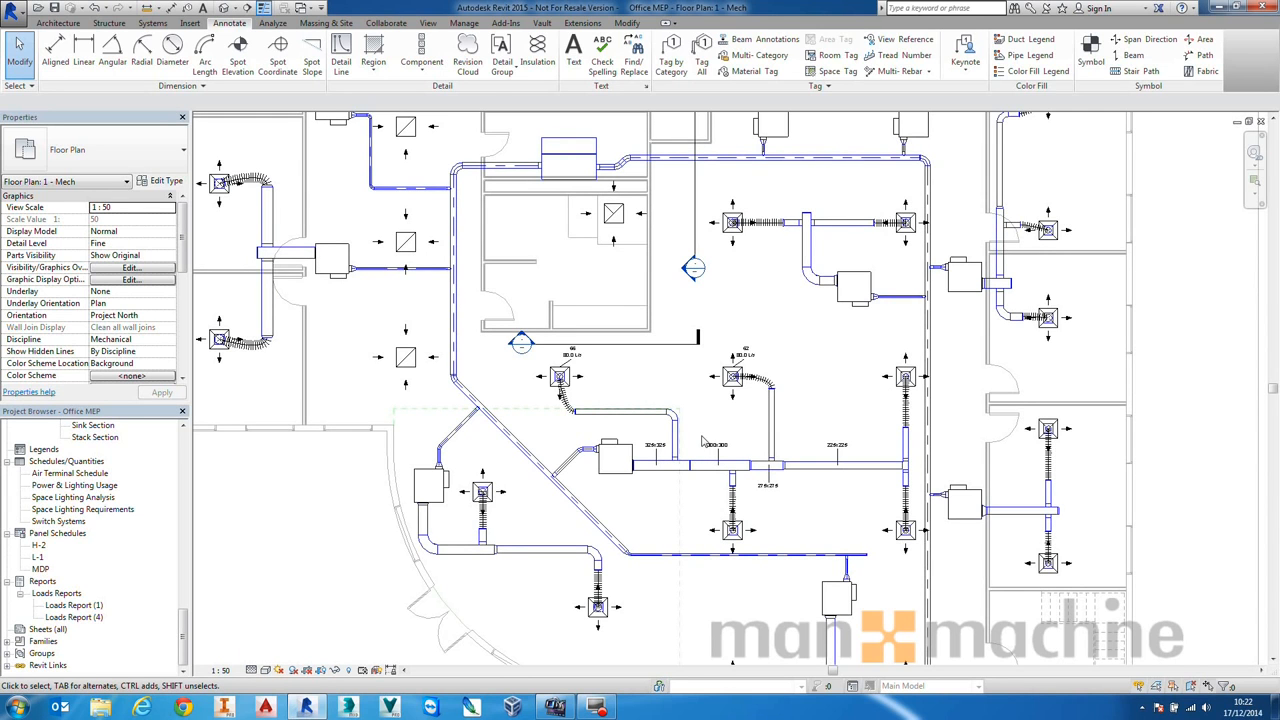
middle_click_drag(826, 404, 756, 308)
scroll(756, 308, "up", 3)
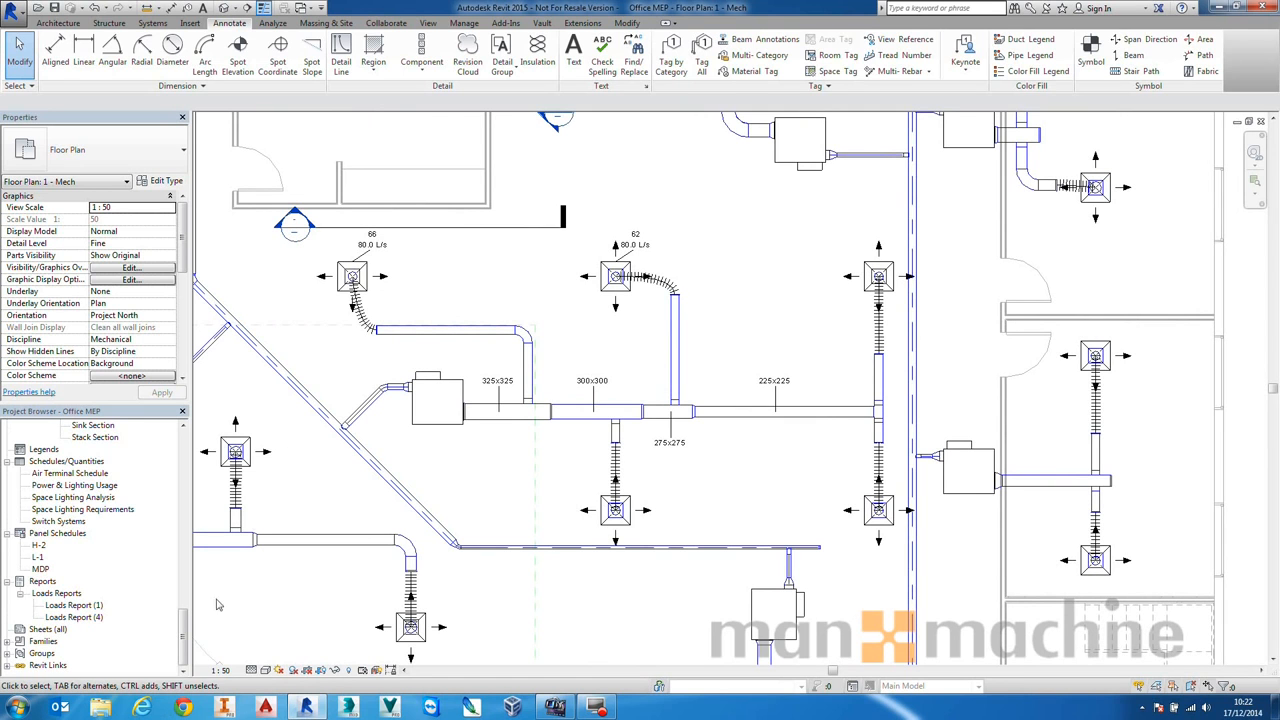
- Open the plumbing floor plan 2 - Public Health
left_click_drag(182, 643, 188, 595)
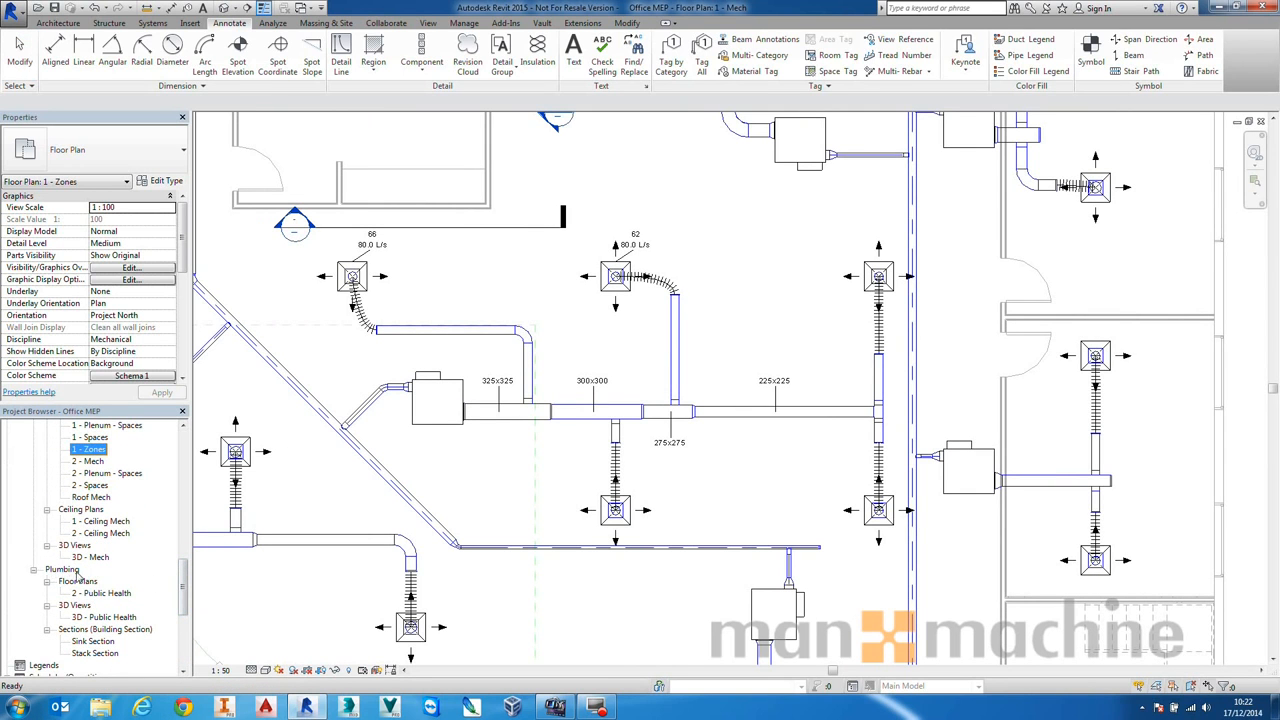
left_click(100, 595)
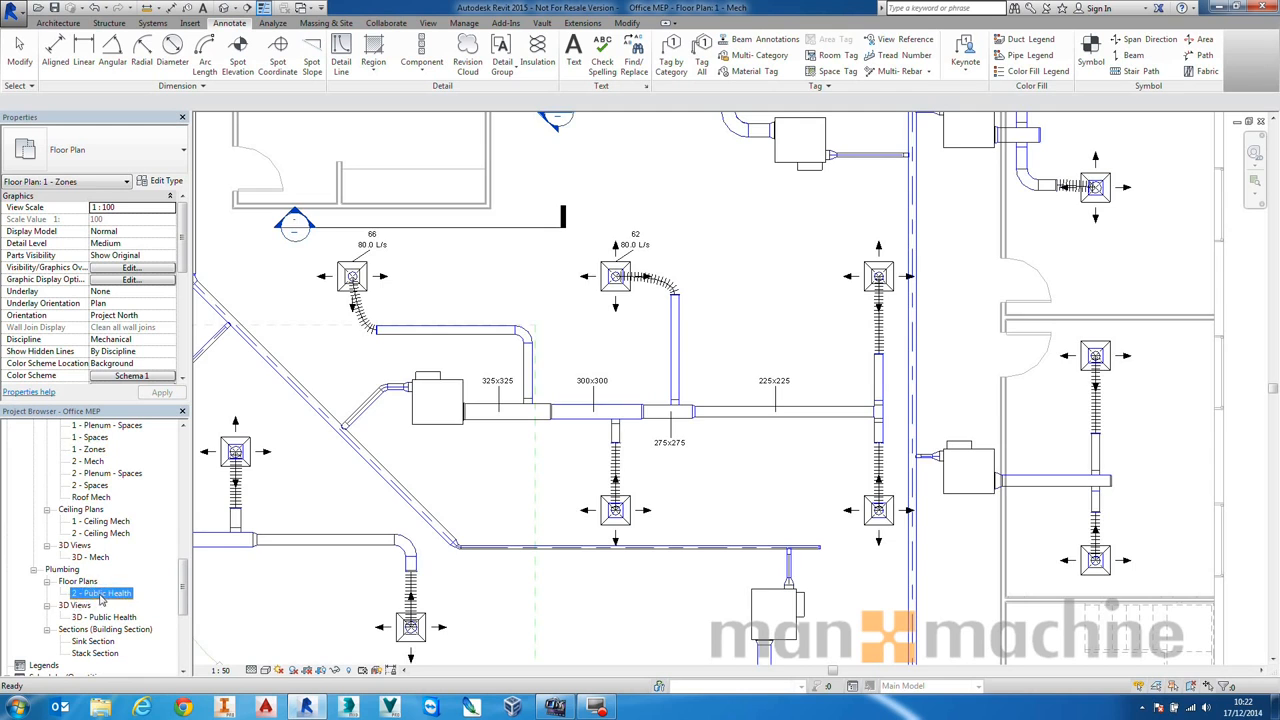
double_click(101, 594)
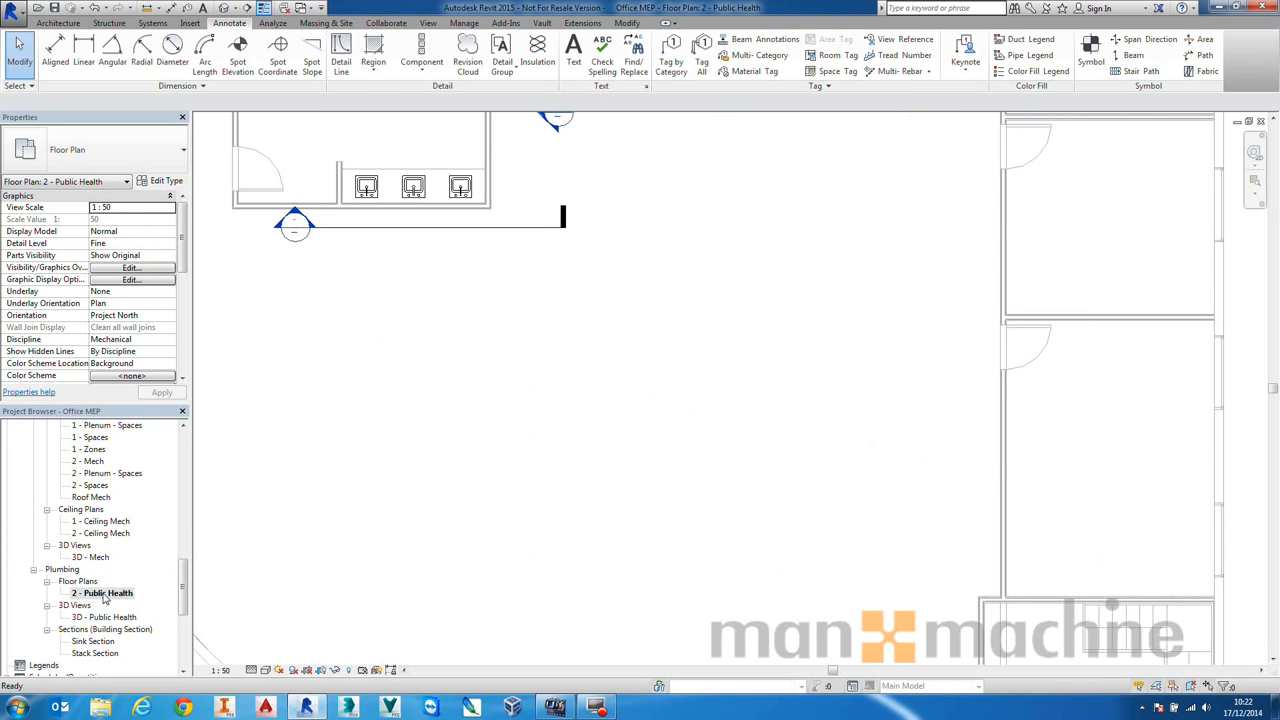
- Create a piping system of type Sanitary, named Sanitary 1, from the leftmost wall-hung urinal in the washroom
middle_click_drag(455, 325, 646, 630)
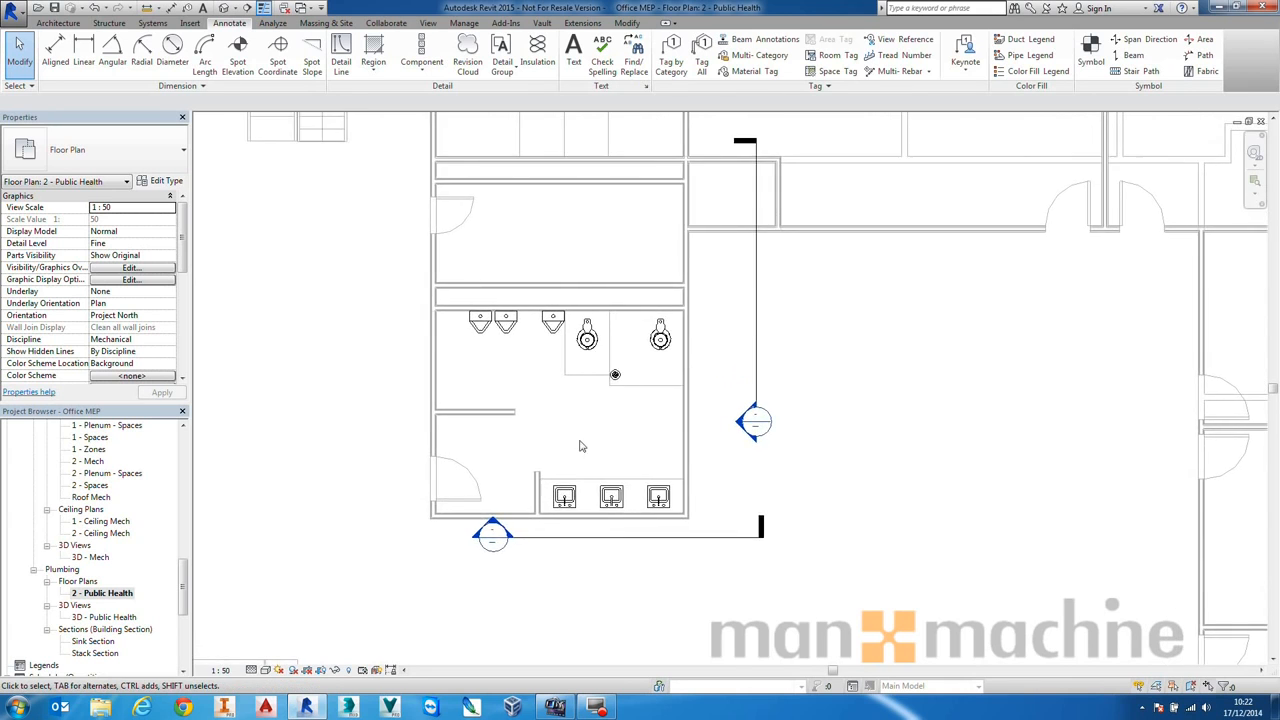
scroll(565, 380, "up", 1)
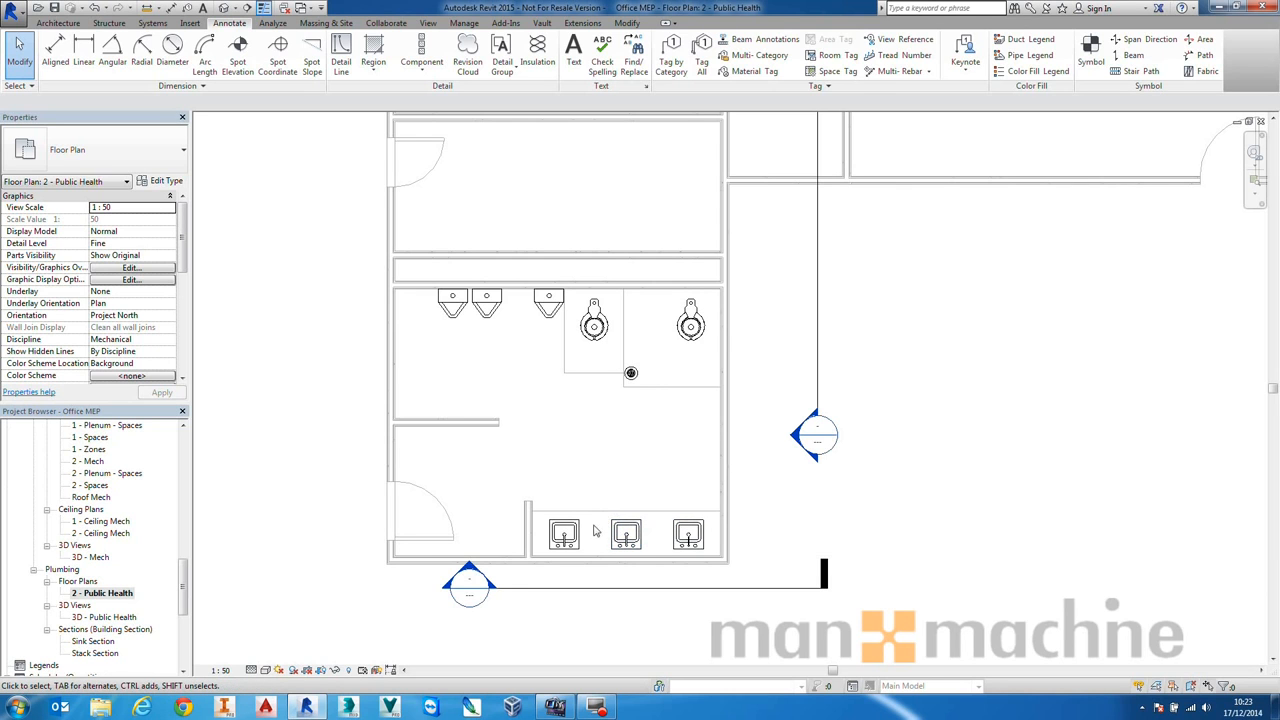
middle_click_drag(560, 314, 541, 338)
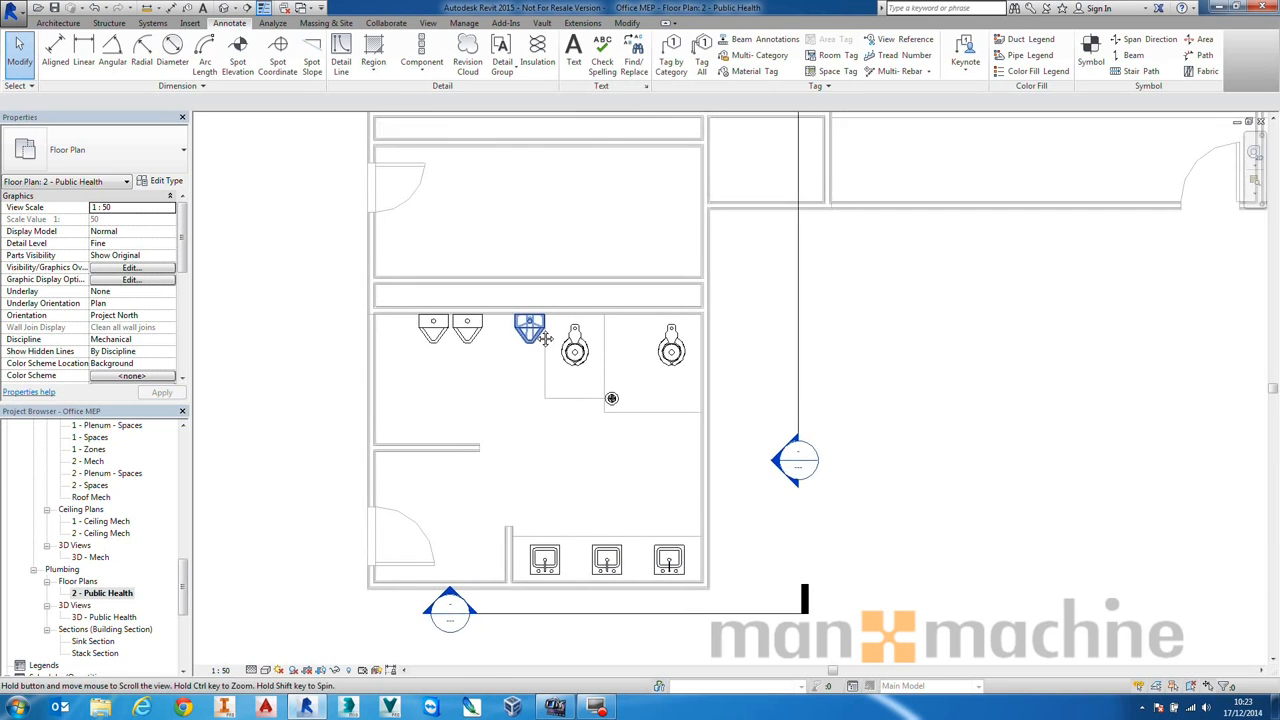
scroll(545, 339, "up", 1)
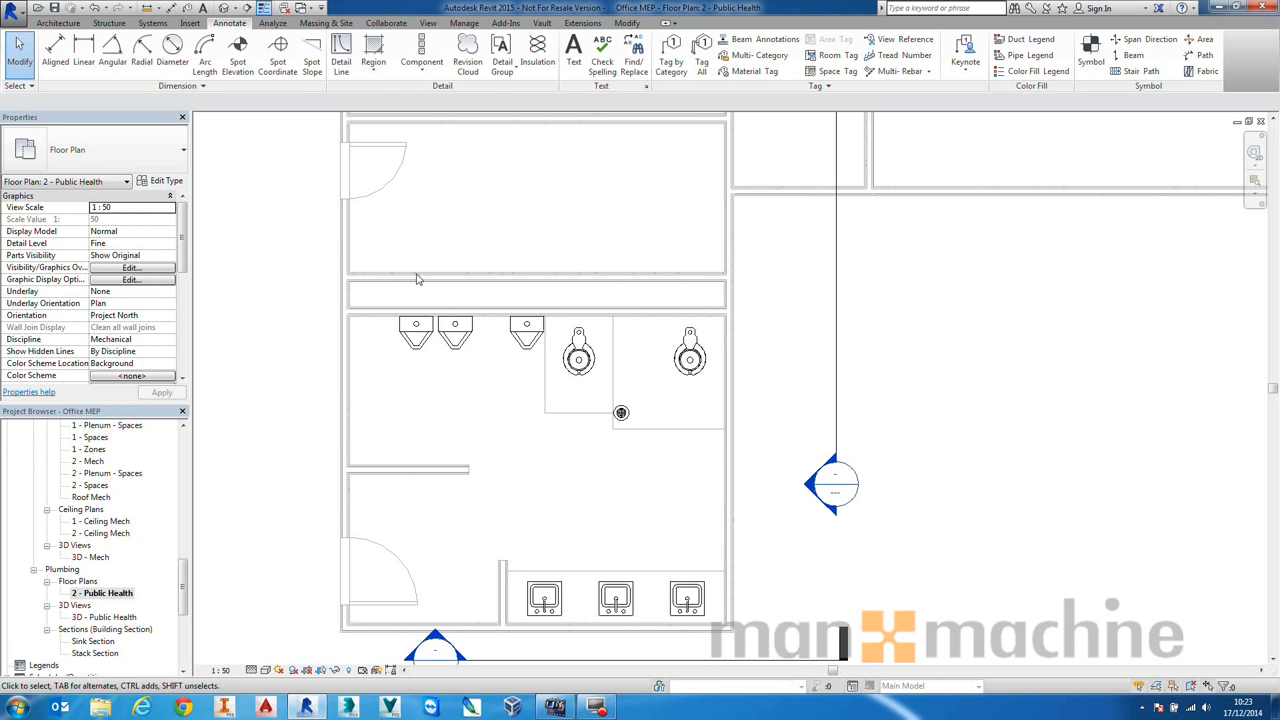
left_click(416, 330)
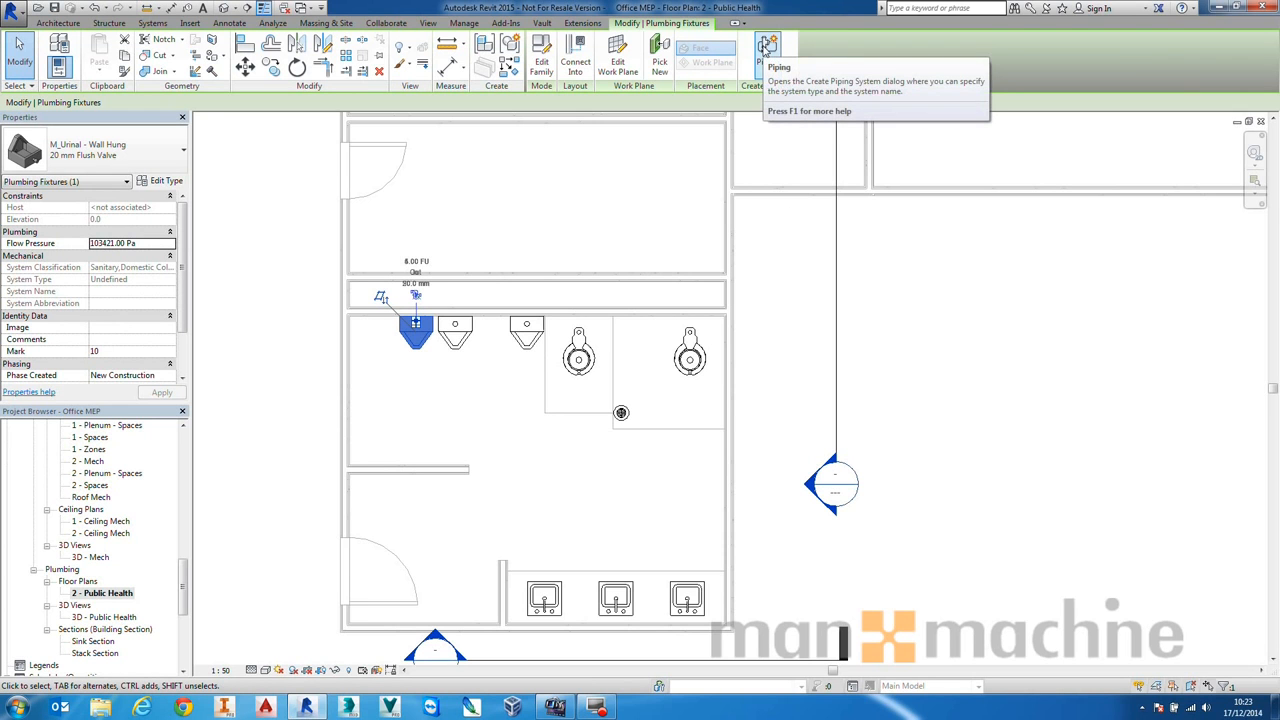
left_click(767, 47)
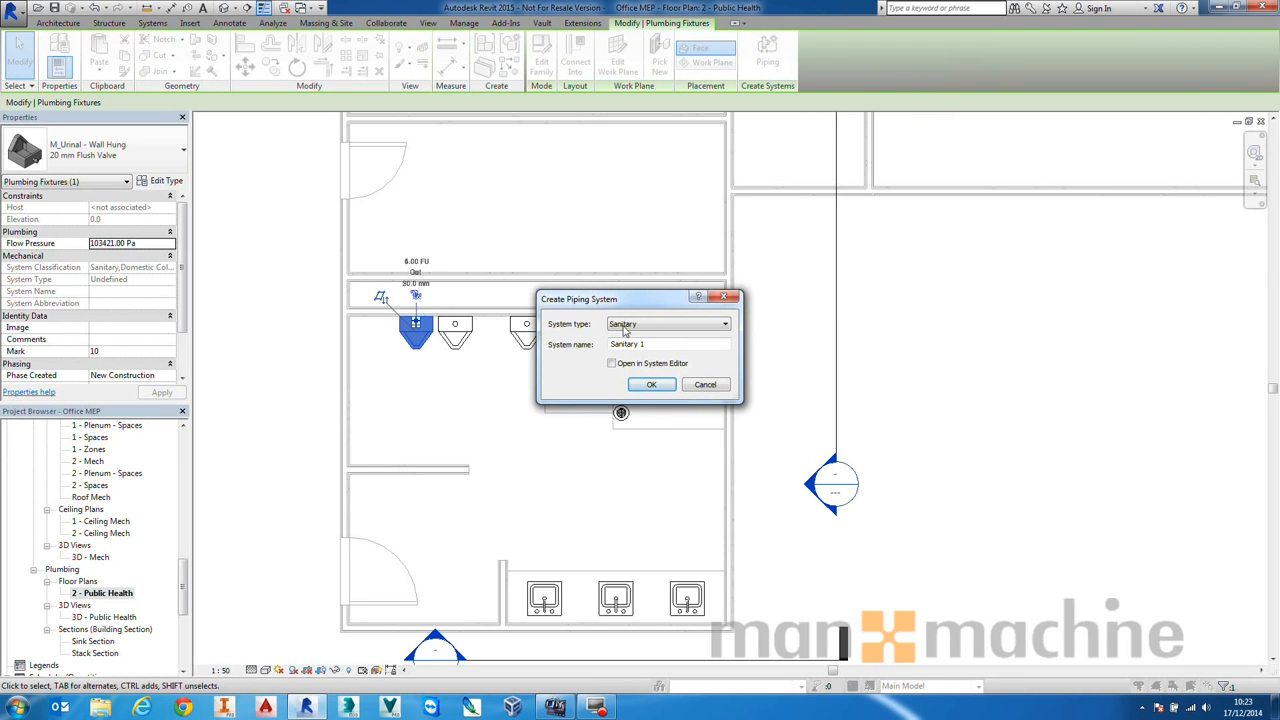
left_click(651, 385)
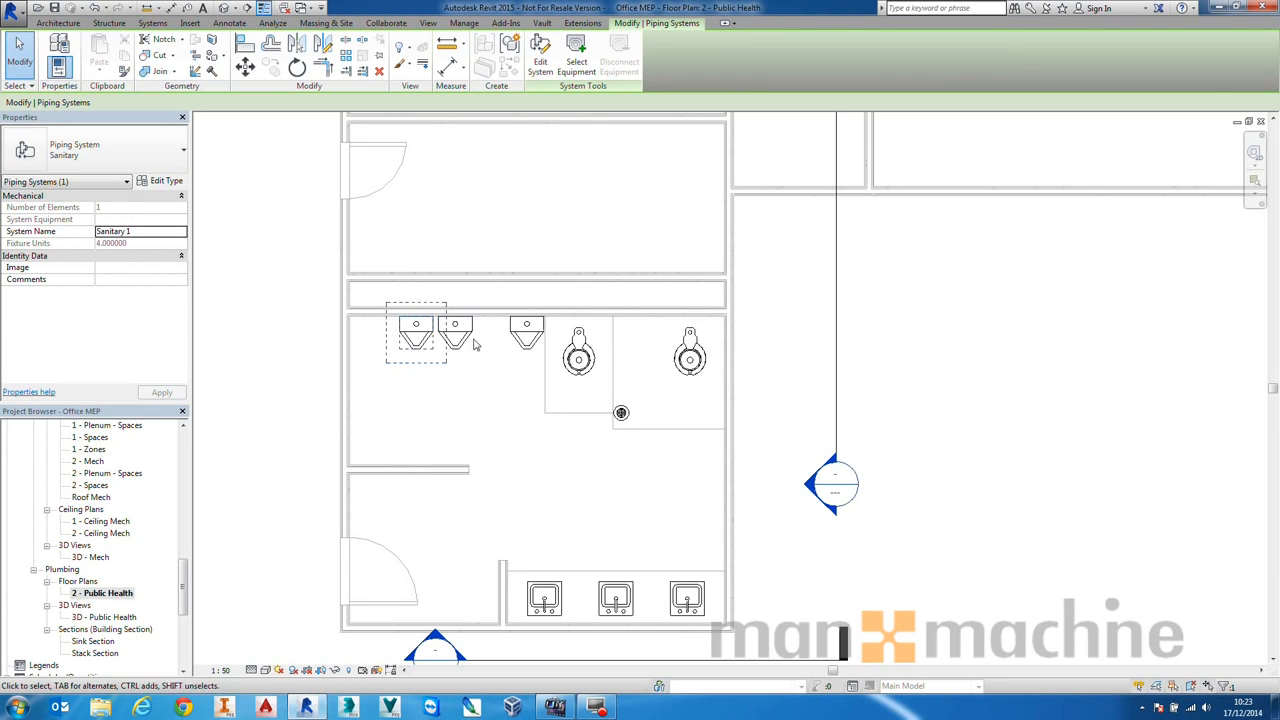
- Edit the Sanitary 1 system to add the other two urinals, both toilets and the floor drain, and finish editing
left_click(541, 60)
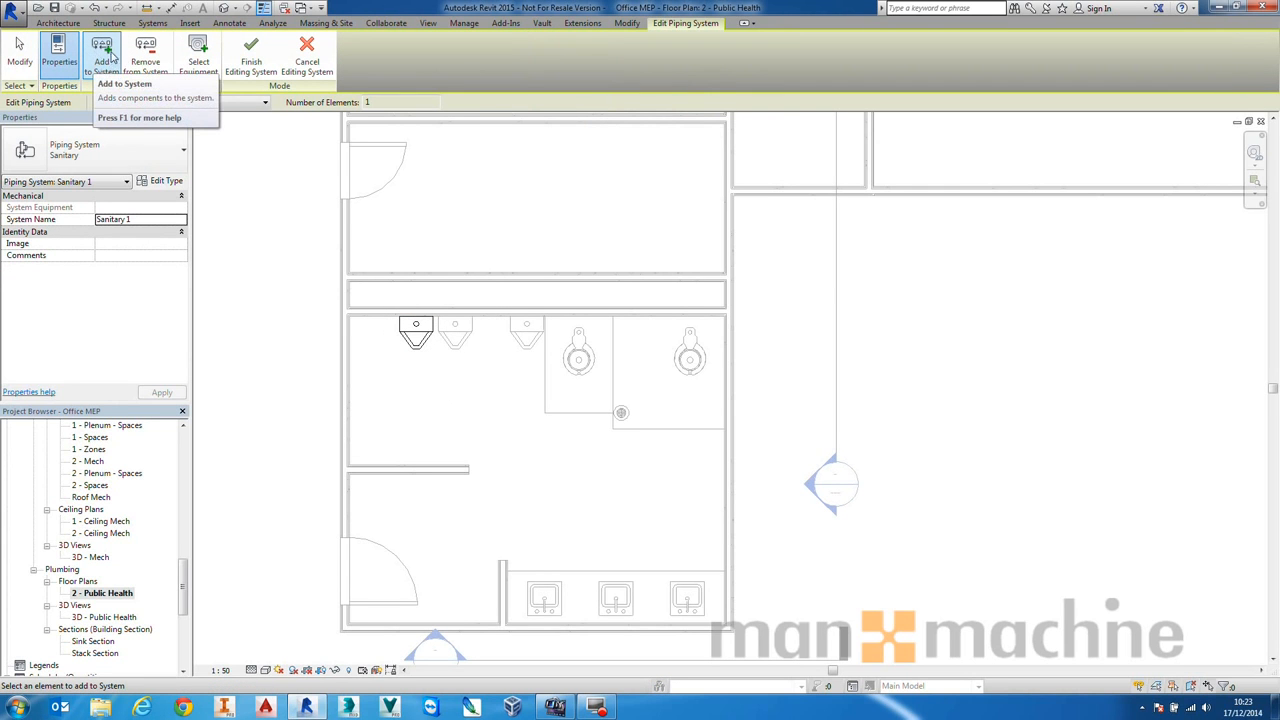
left_click(459, 336)
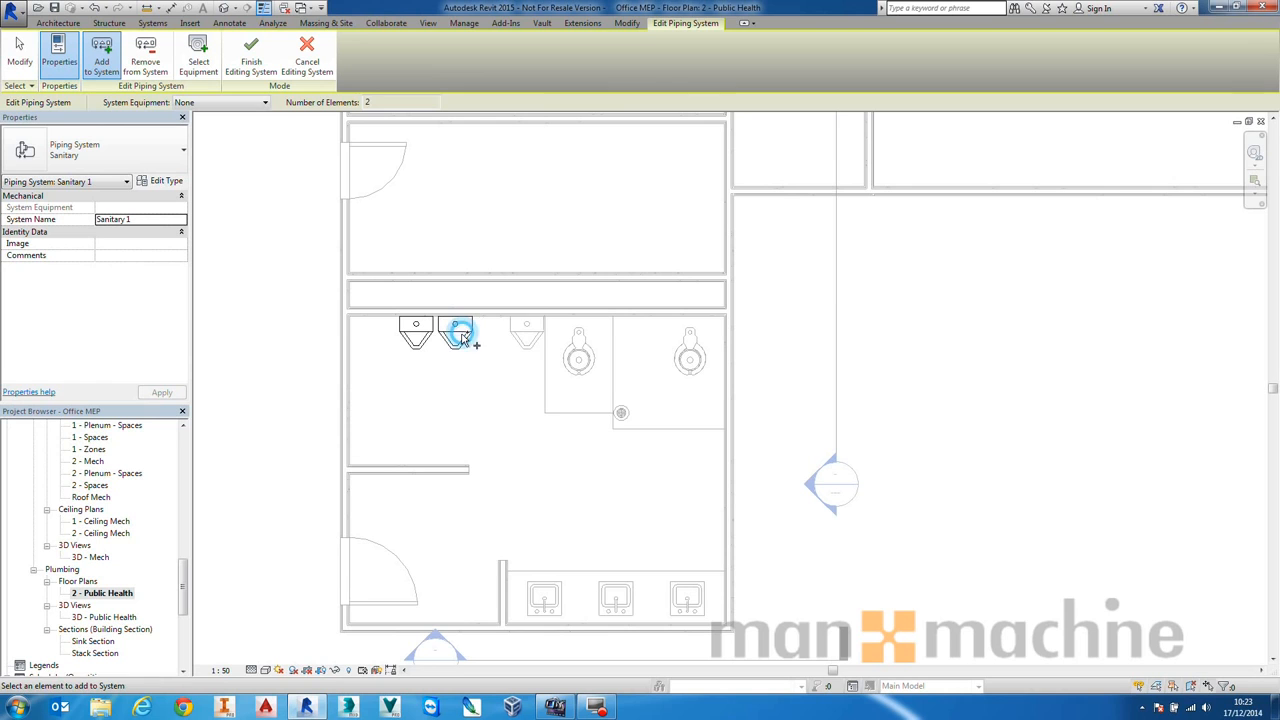
left_click(526, 331)
left_click(575, 357)
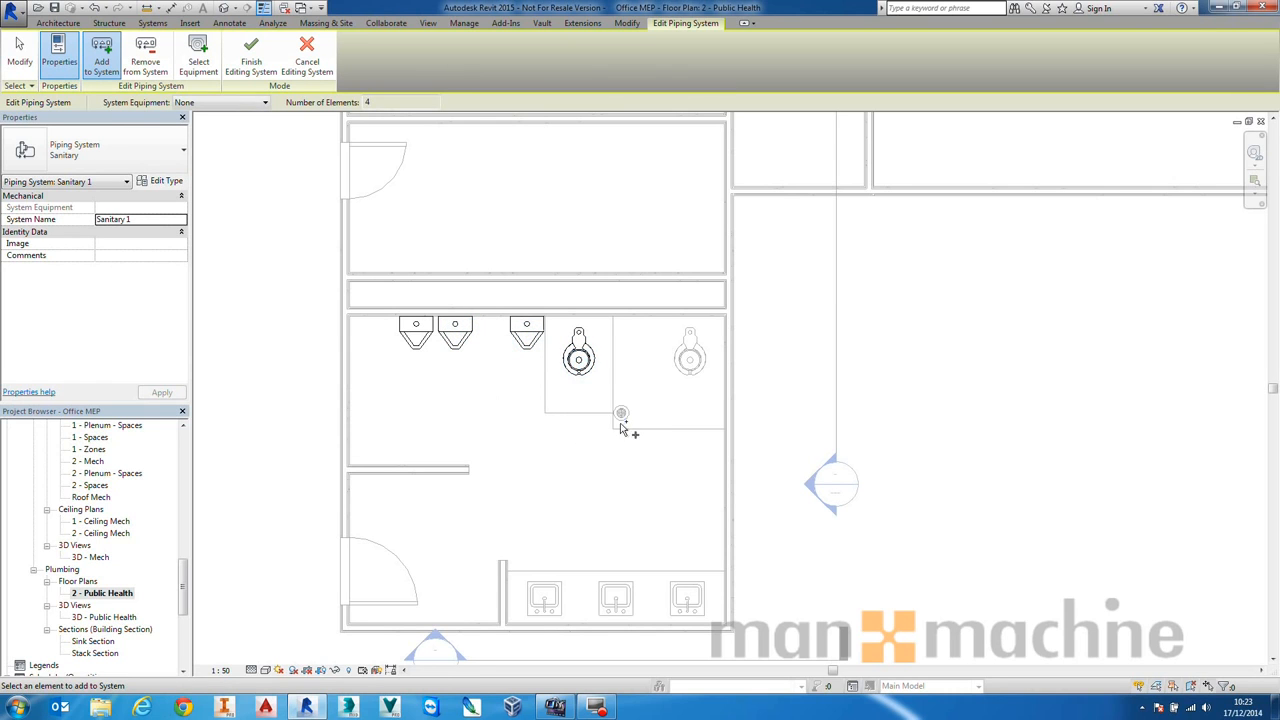
left_click(621, 413)
left_click(694, 368)
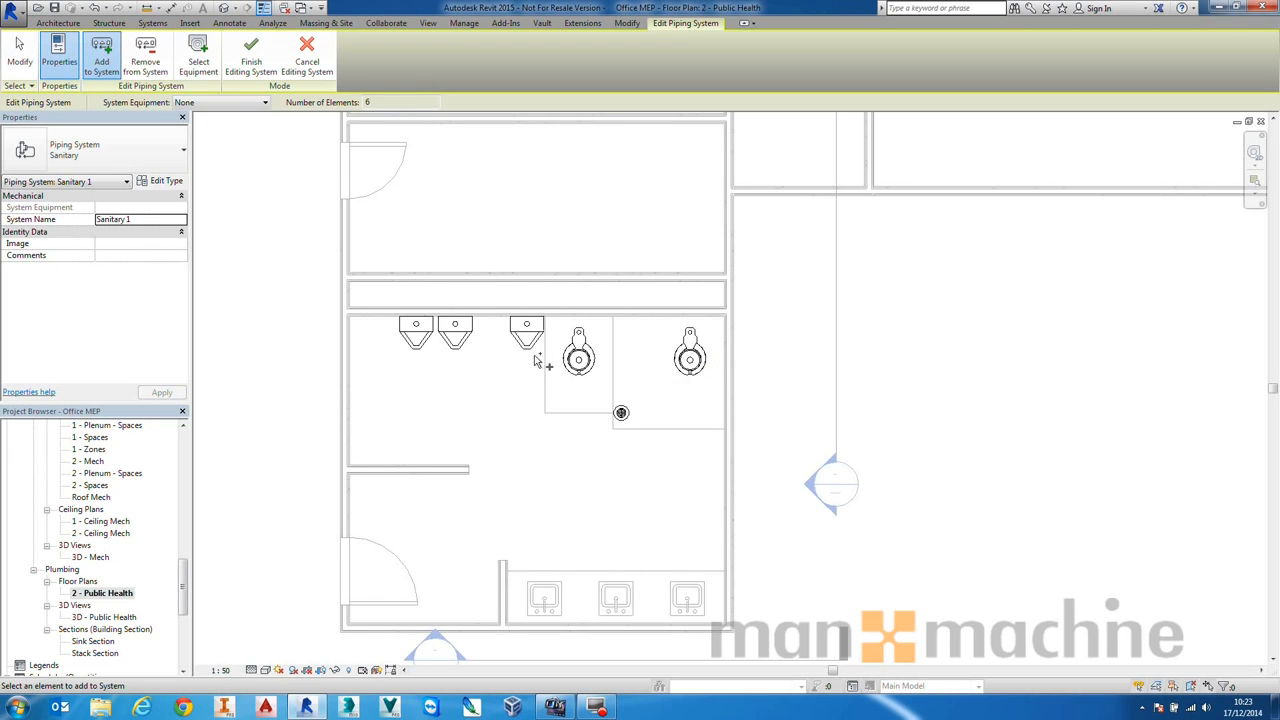
left_click(258, 64)
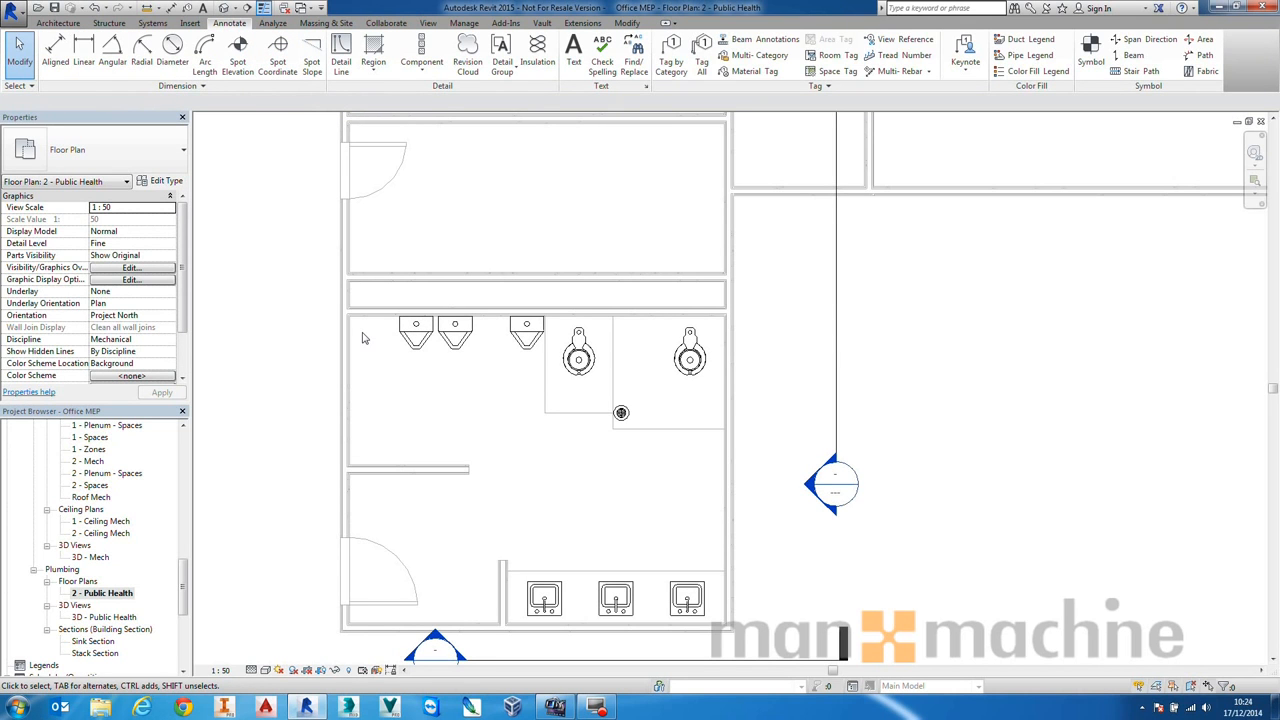
- Start generating a layout for the Sanitary 1 piping system and display its layout solutions
key("Tab")
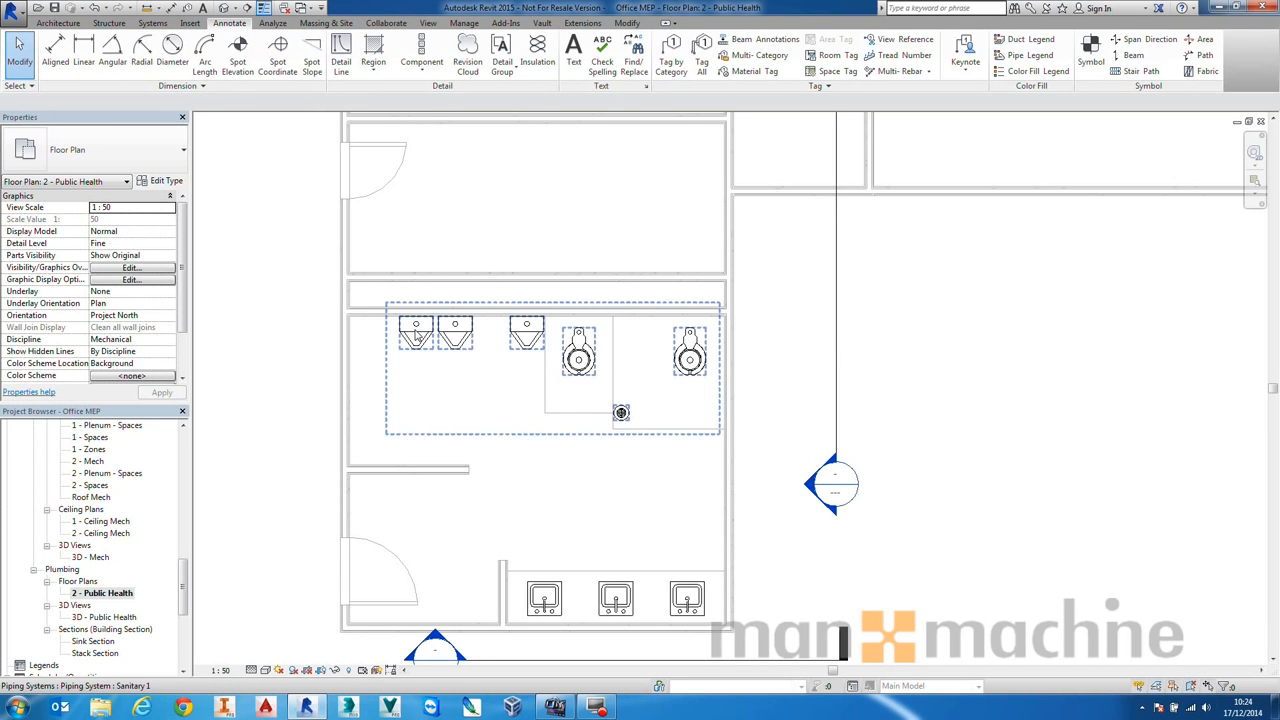
left_click(416, 338)
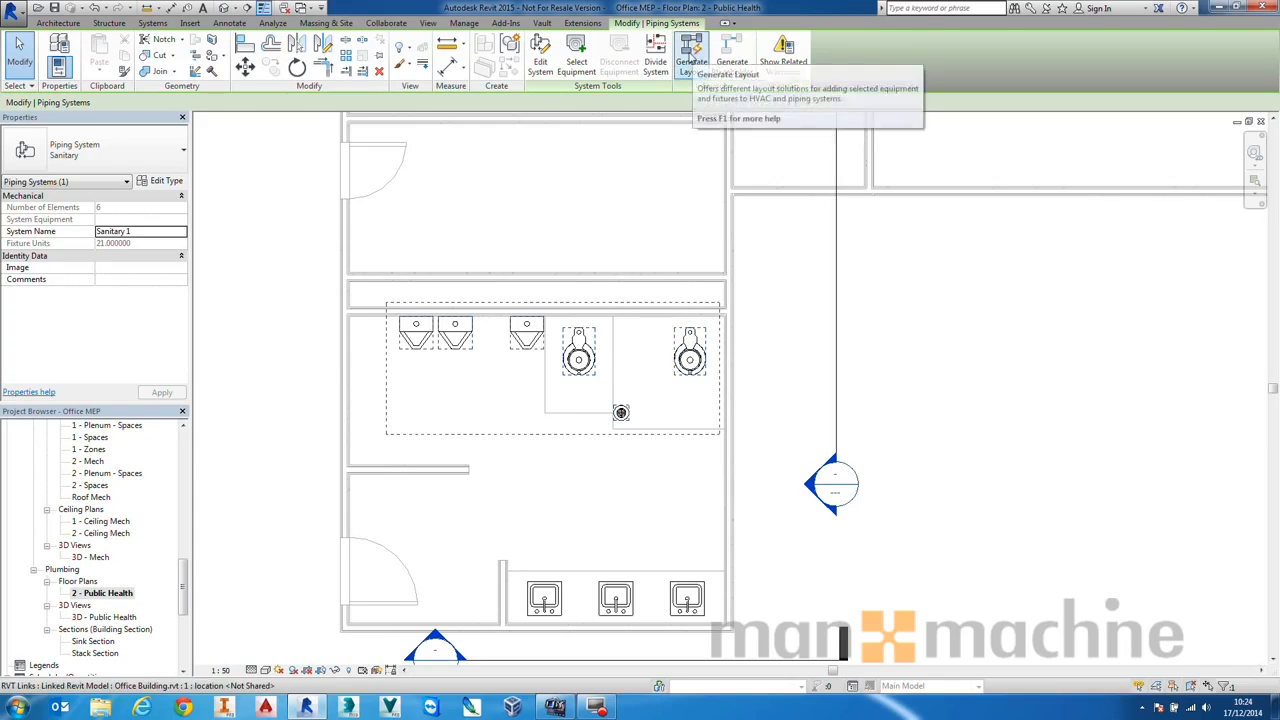
left_click(689, 56)
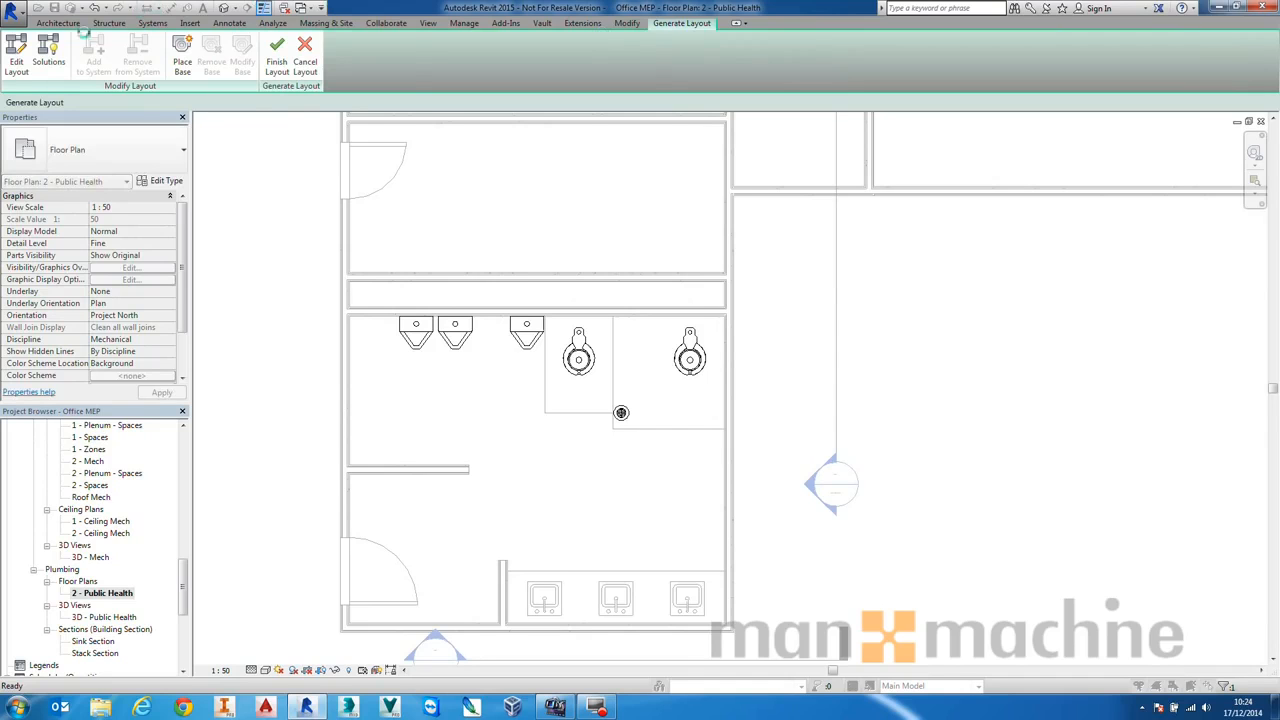
left_click(48, 50)
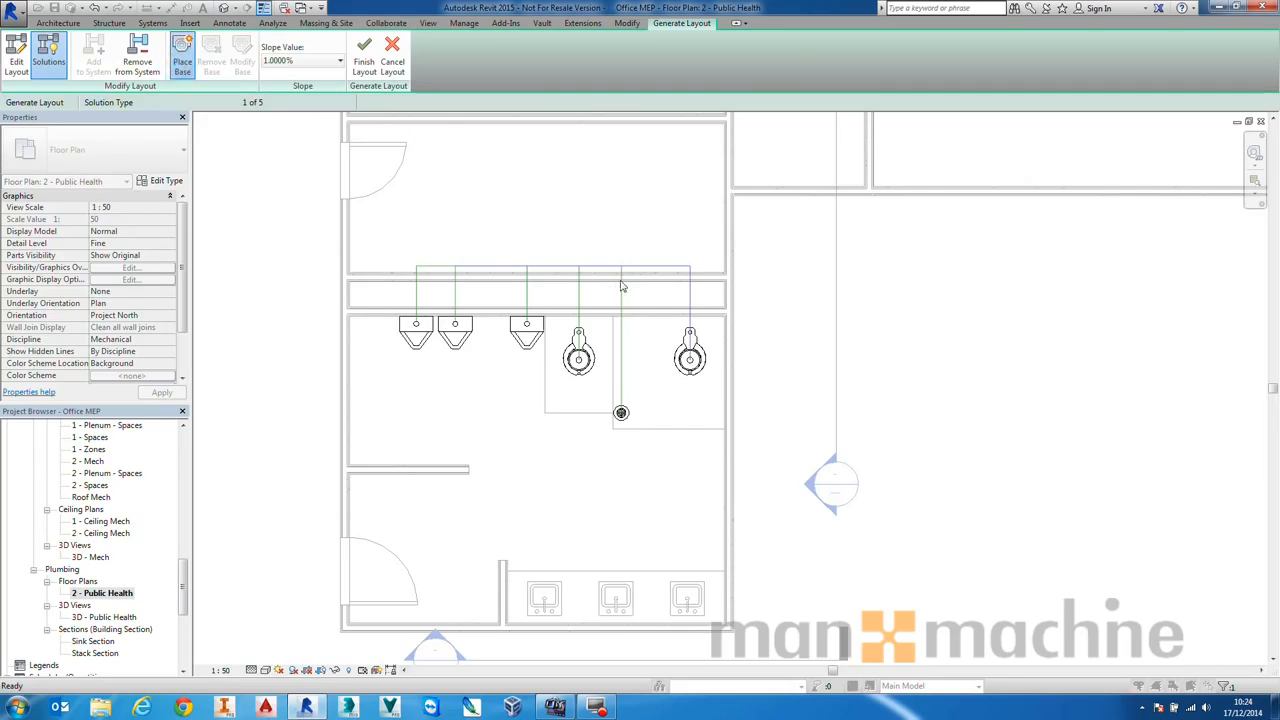
- Place a base for the sanitary layout in the small shaft beside the washroom block, with diameter 100 mm and offset -900
left_click(182, 60)
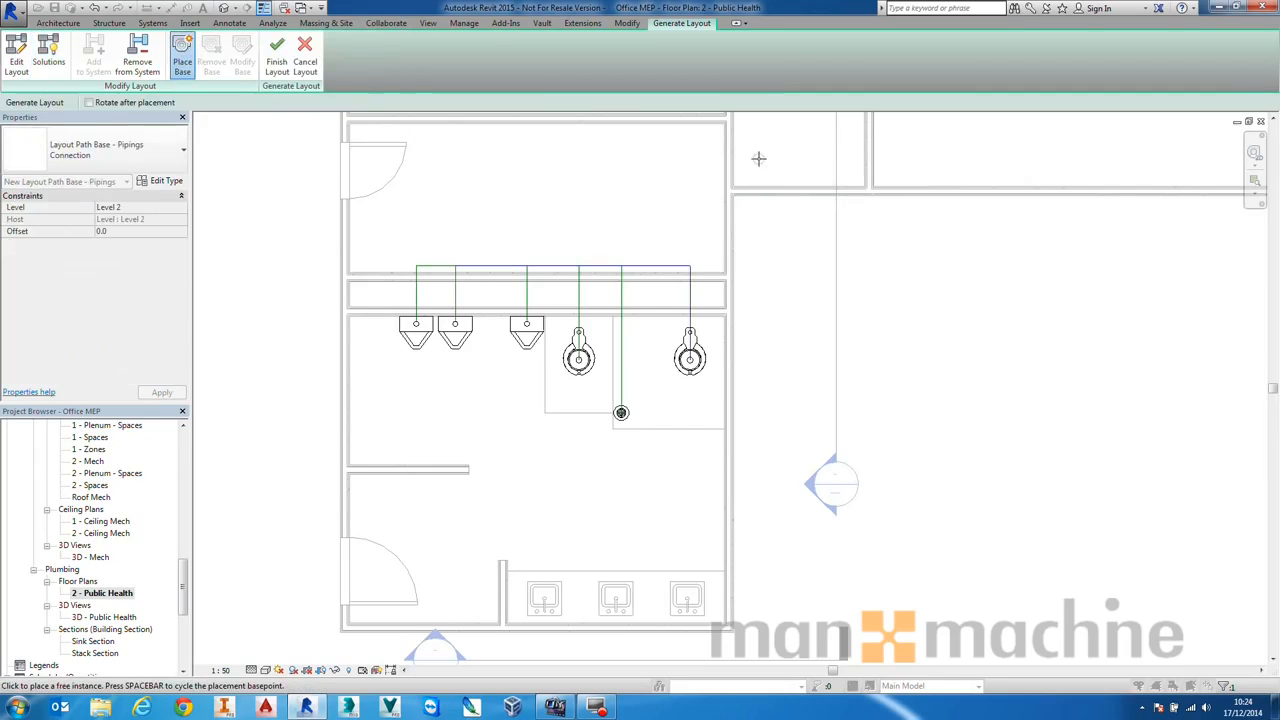
left_click(758, 158)
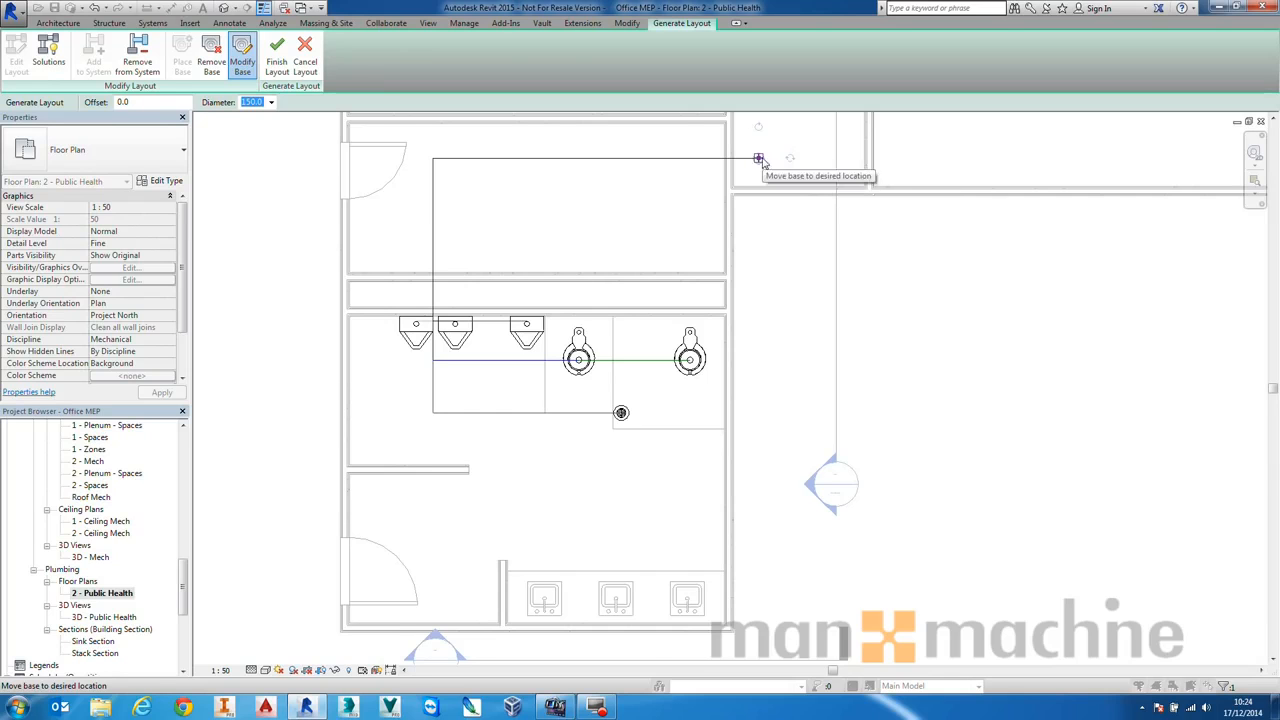
left_click(270, 102)
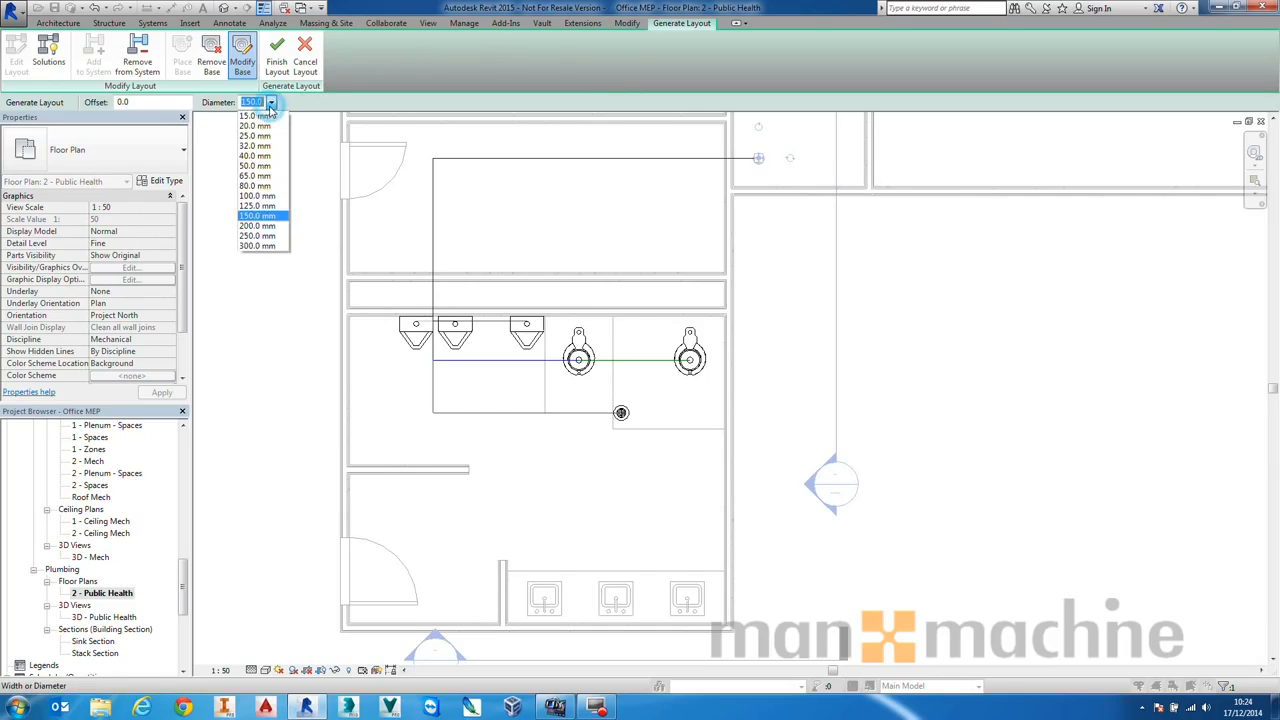
left_click(266, 196)
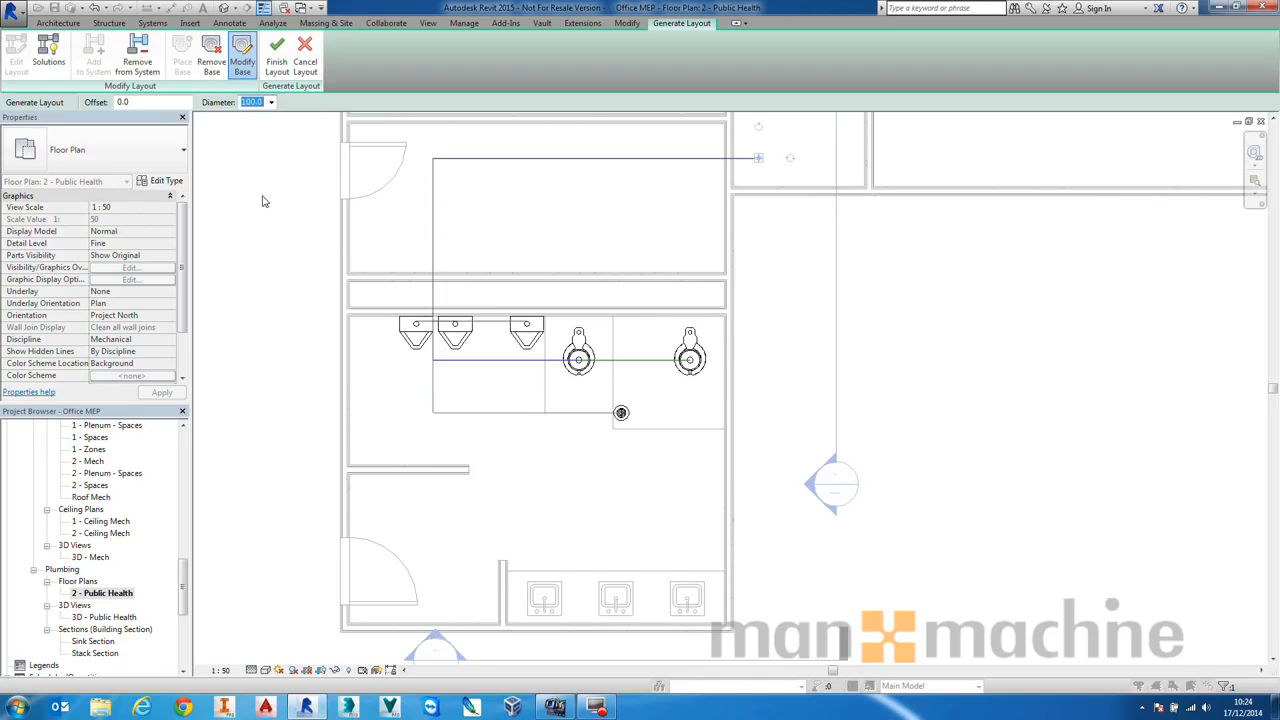
left_click_drag(178, 104, 46, 103)
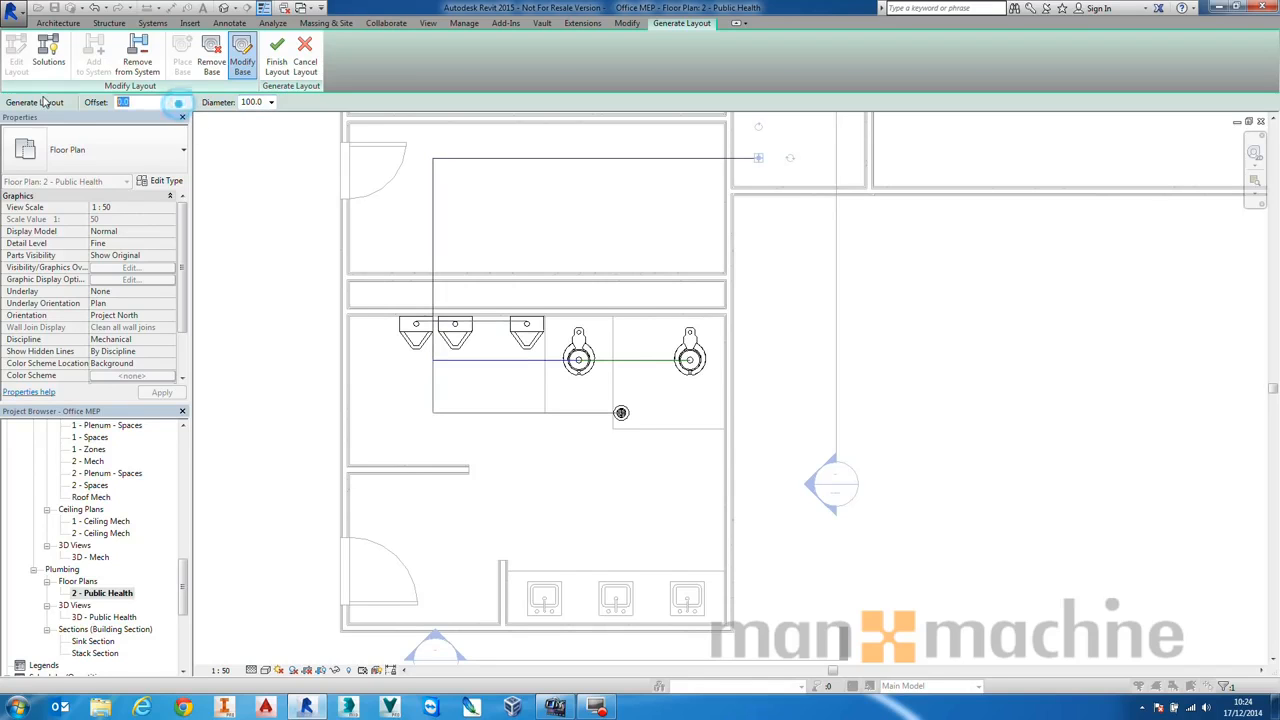
type("-90")
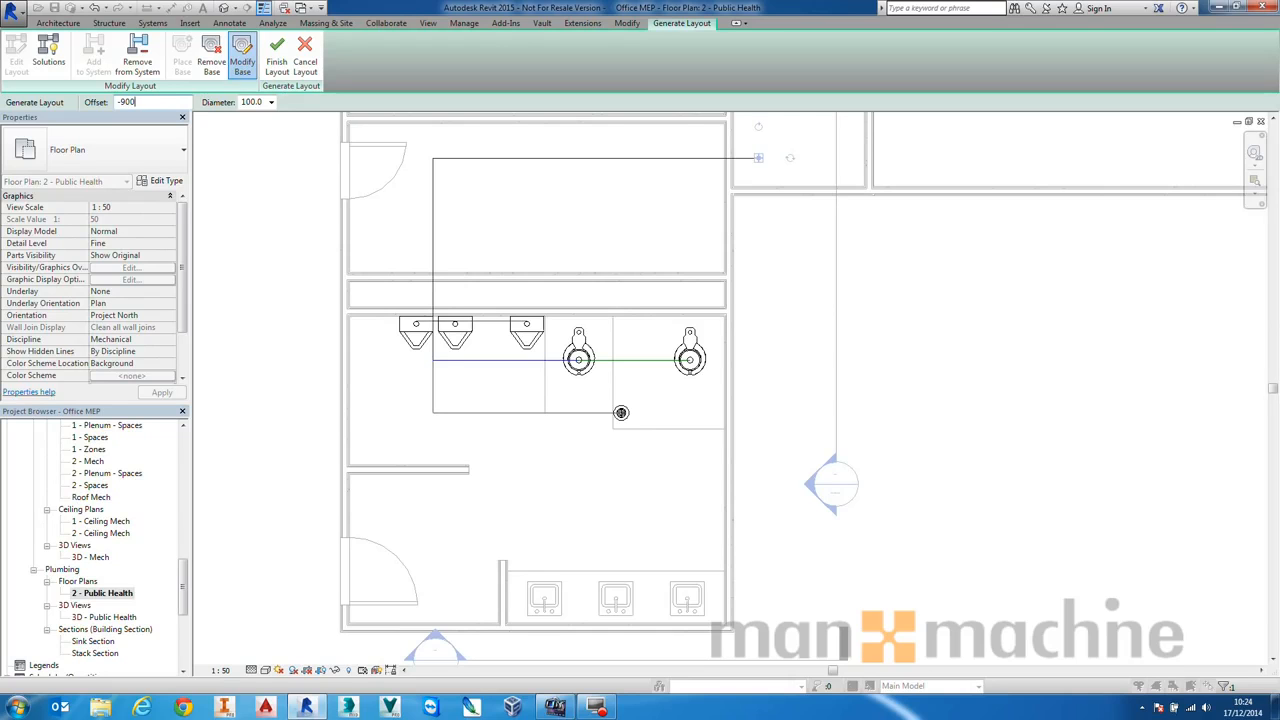
type("0")
key("Return")
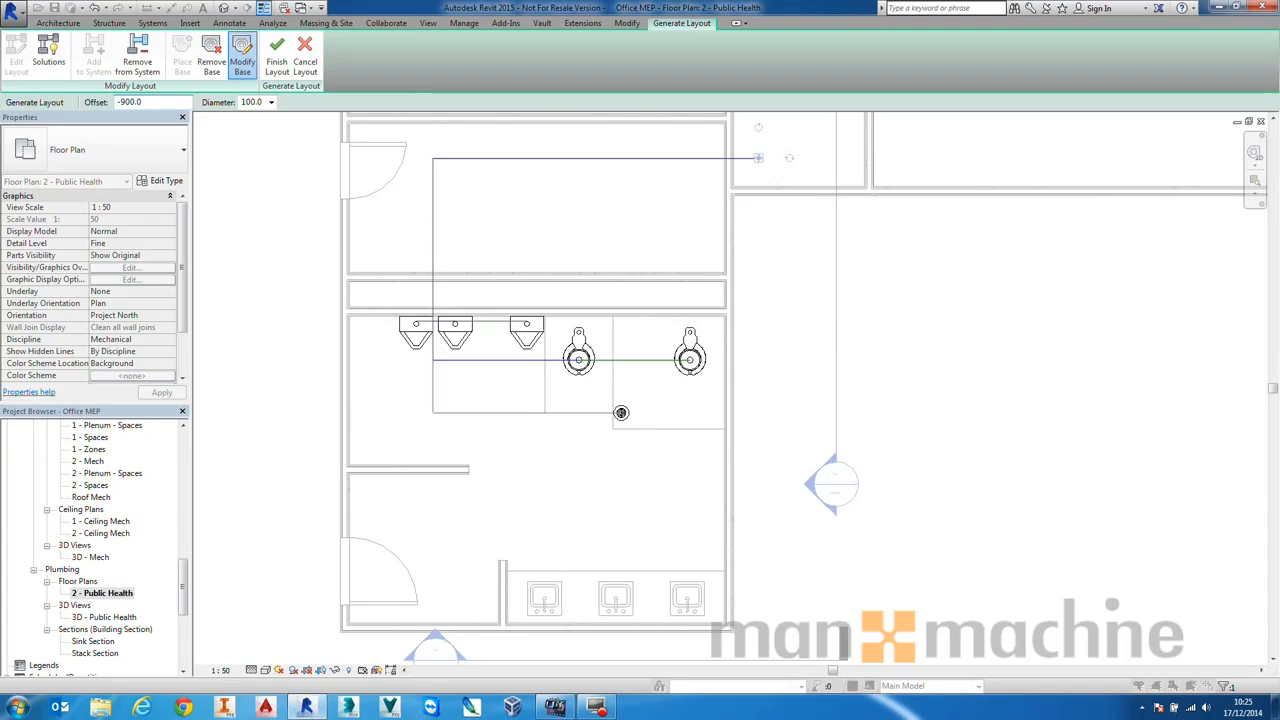
- Display the Network layout solutions that connect the sanitary fixtures to the placed base
left_click(48, 52)
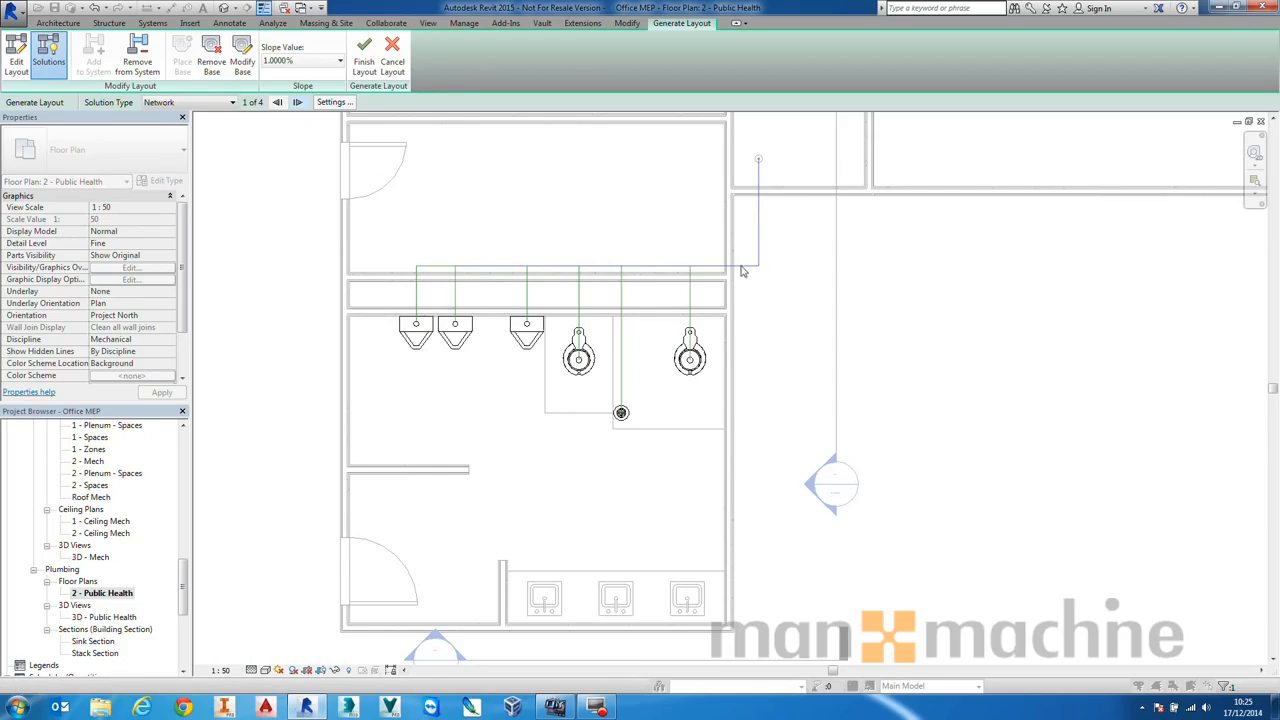
- Edit the generated layout so the main sanitary run lies in the wall cavity behind the fixtures, and finish the layout
left_click(16, 55)
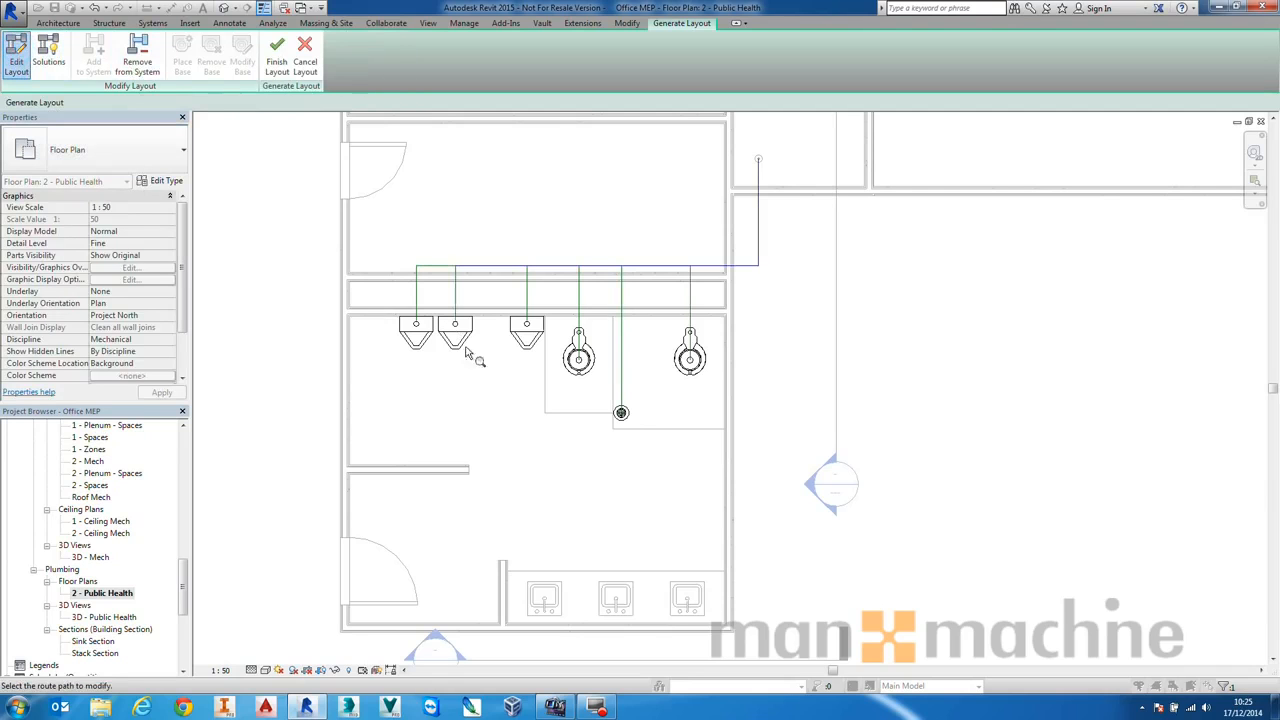
left_click(436, 266)
left_click_drag(436, 266, 485, 293)
left_click(490, 245)
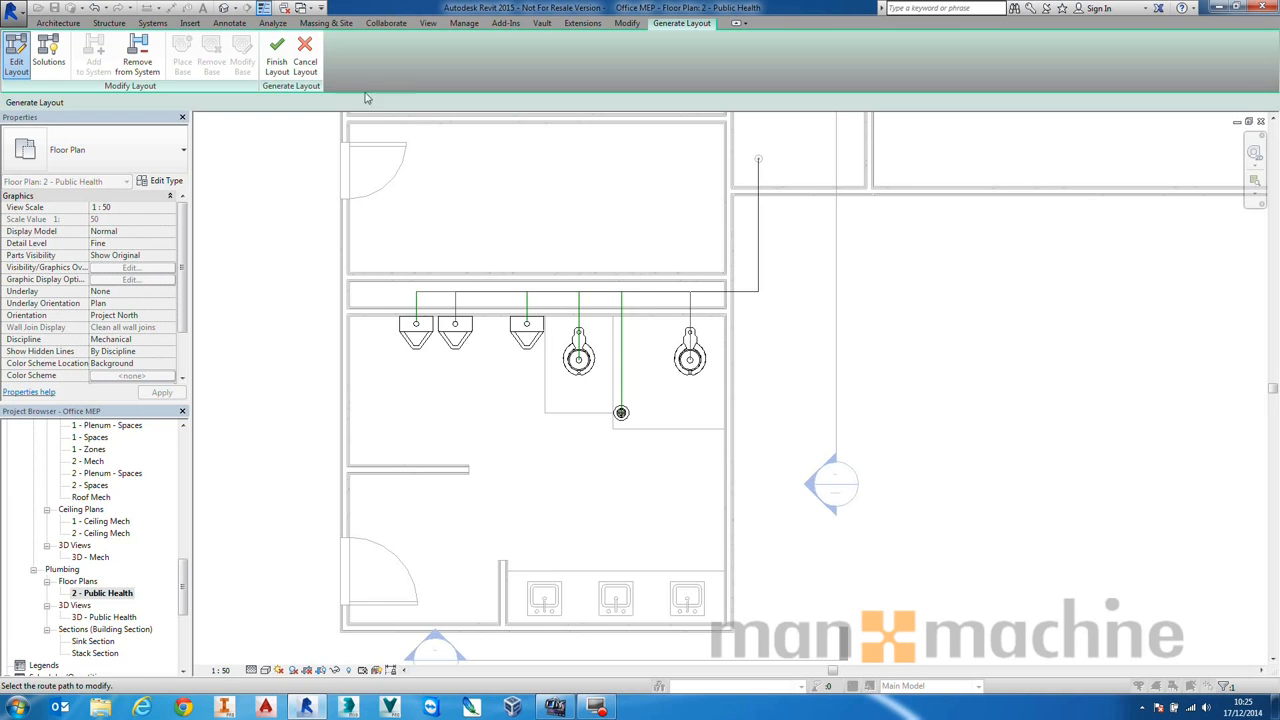
left_click(275, 56)
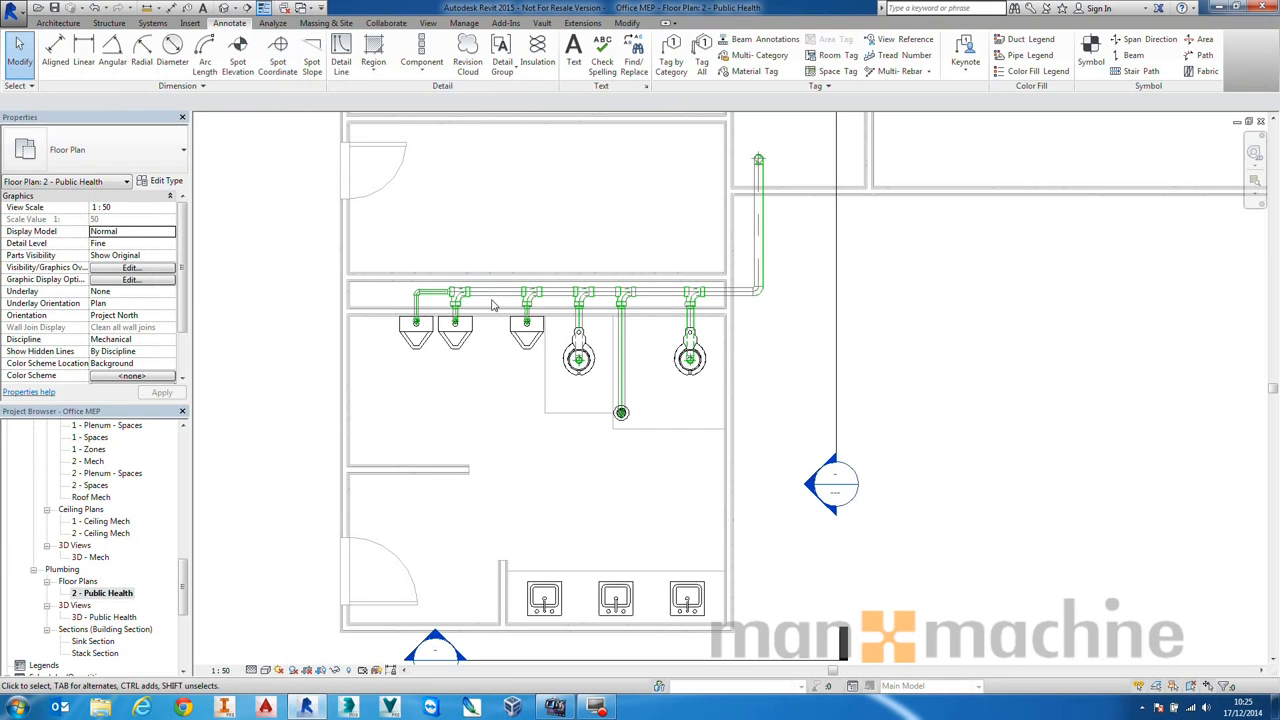
- Select the whole connected sanitary pipe network to check it, and clear the selection
key("Tab")
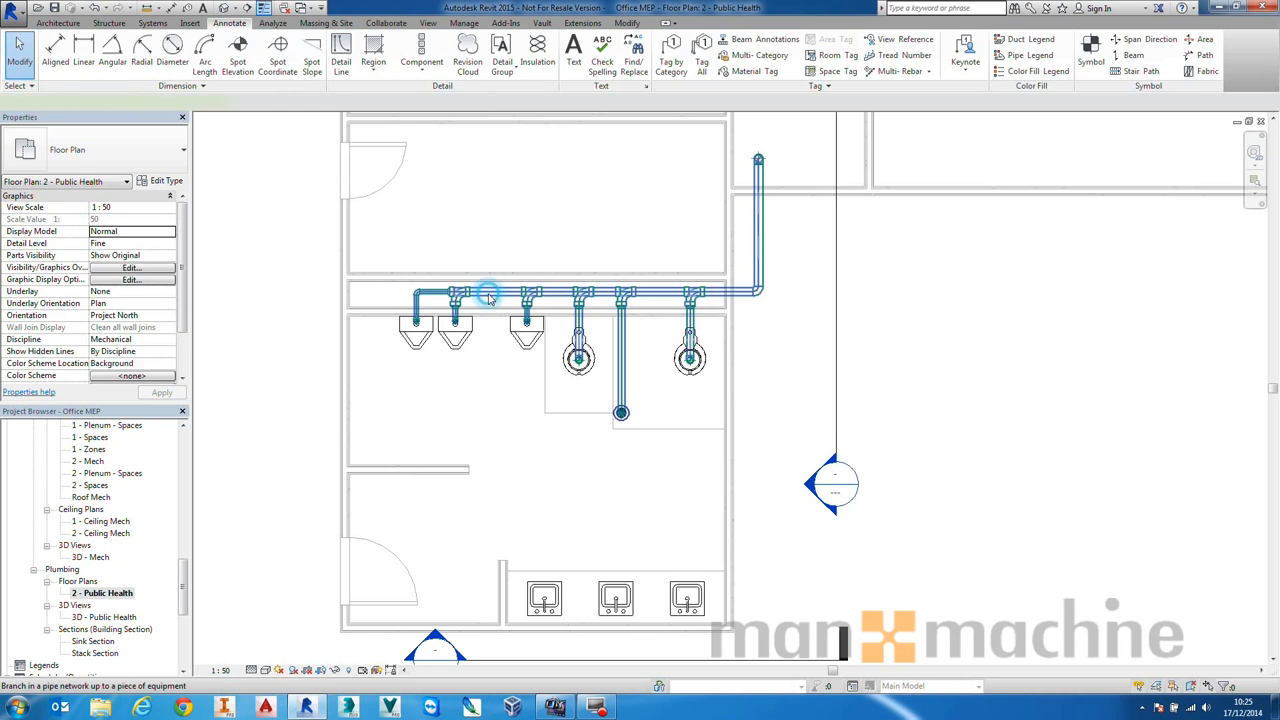
left_click(490, 296)
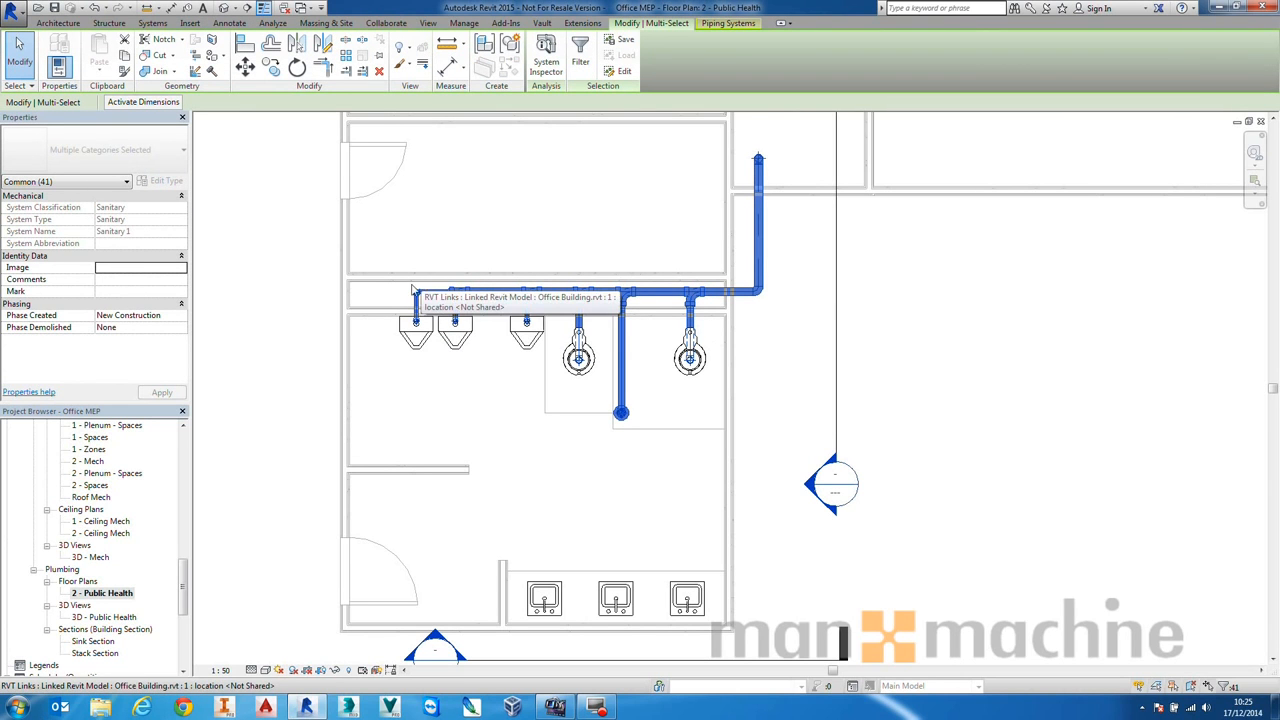
left_click(302, 350)
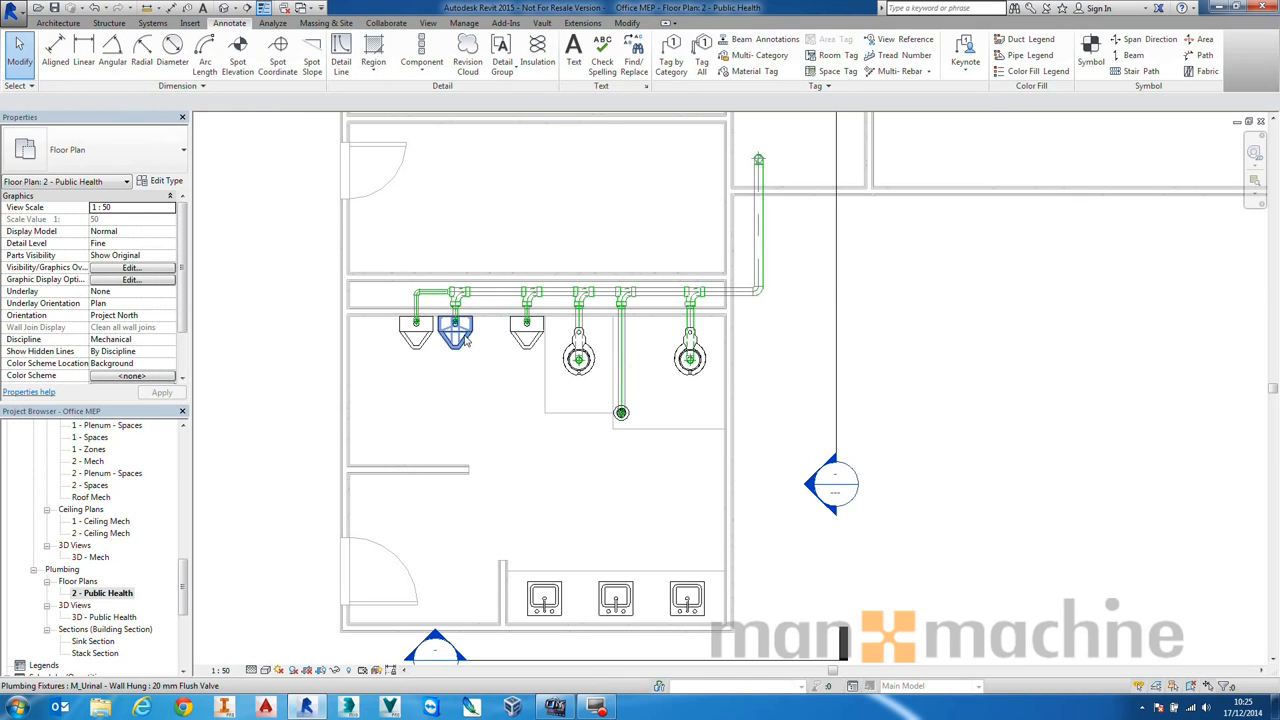
- Add an aligned dimension string across the centres of the three urinals and make their spacing equal
scroll(463, 340, "up", 2)
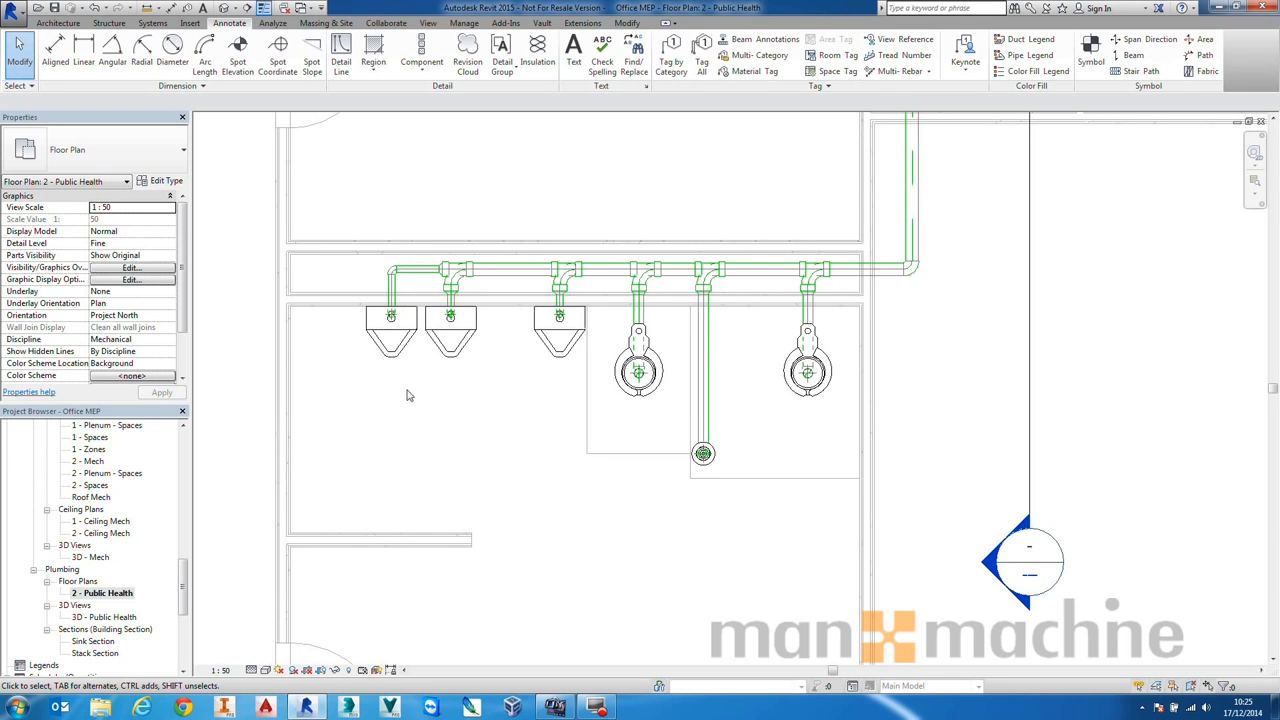
left_click(172, 9)
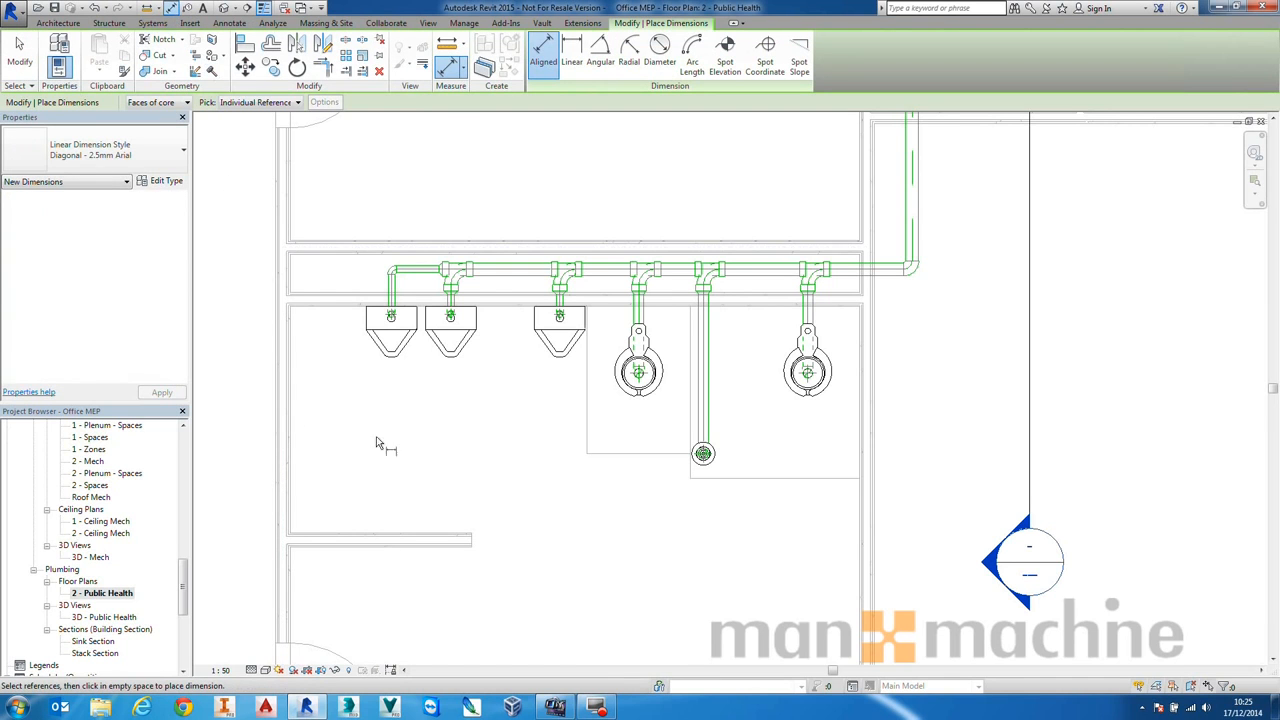
left_click(388, 330)
left_click(452, 342)
left_click(560, 337)
left_click(525, 455)
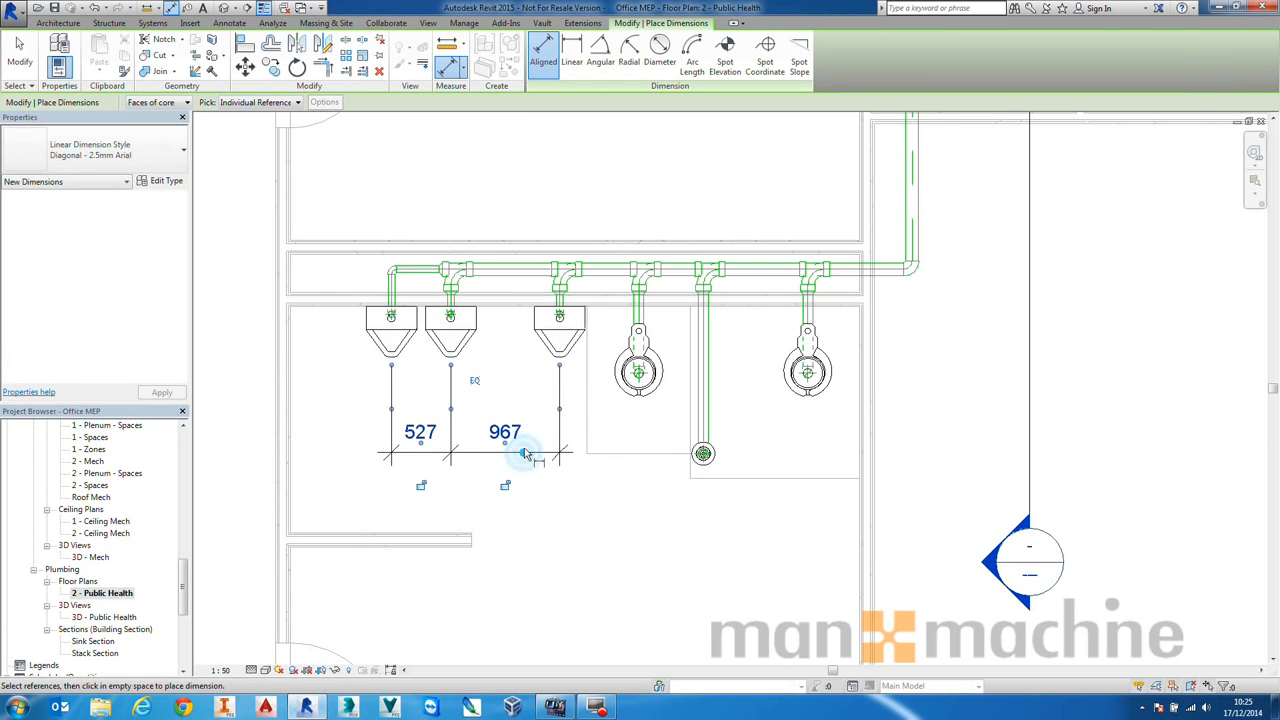
left_click(474, 381)
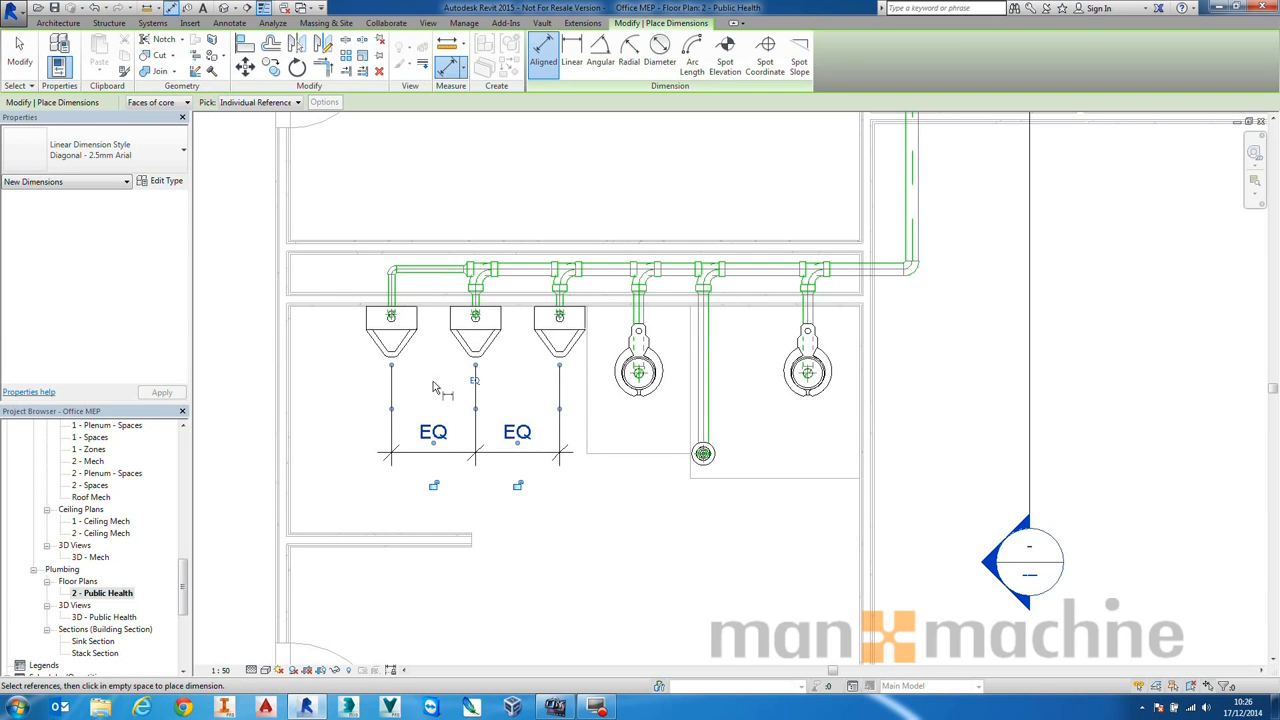
- Dimension the gaps from the left urinal's side to the wall and from the right urinal's side to the cubicle partition
left_click(367, 317)
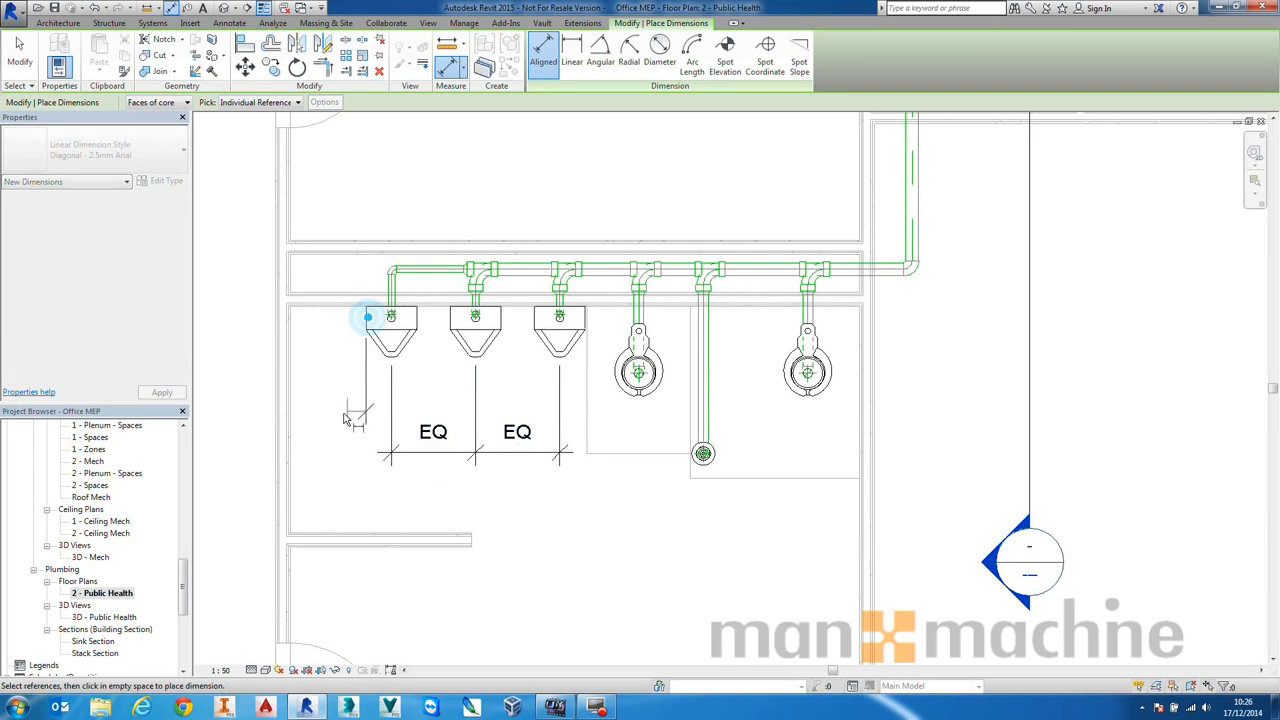
left_click(287, 362)
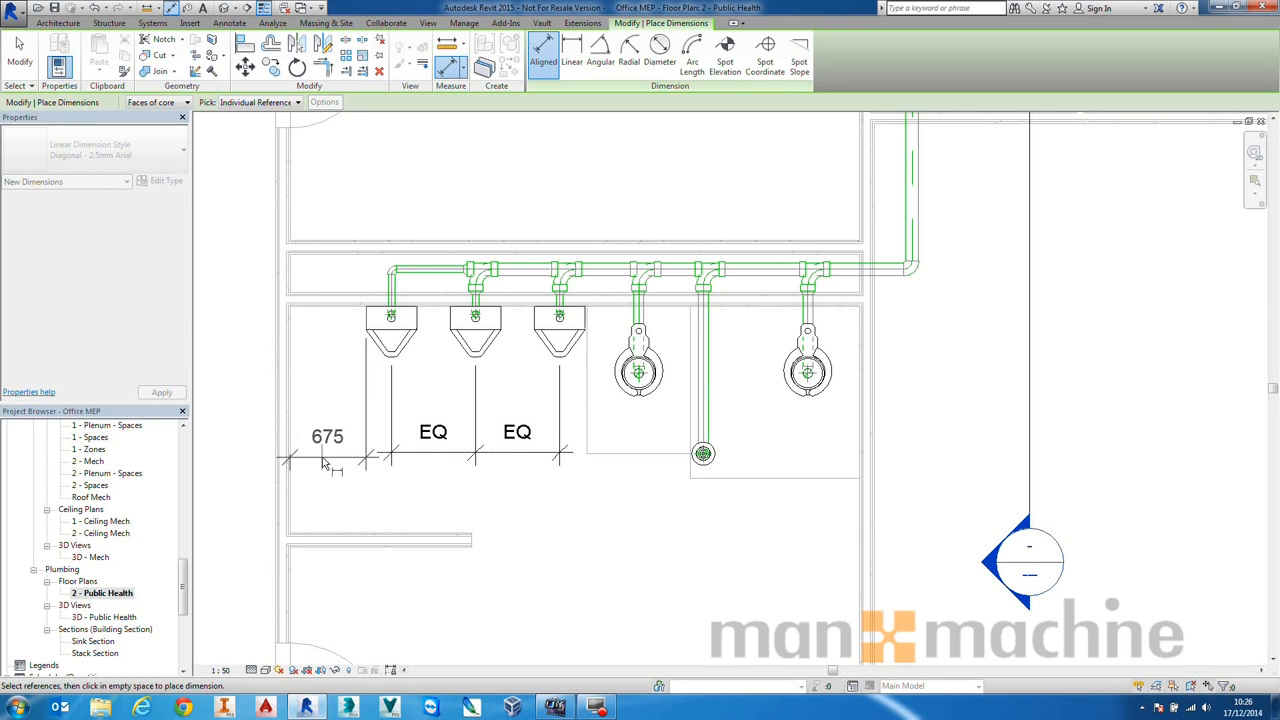
left_click(324, 462)
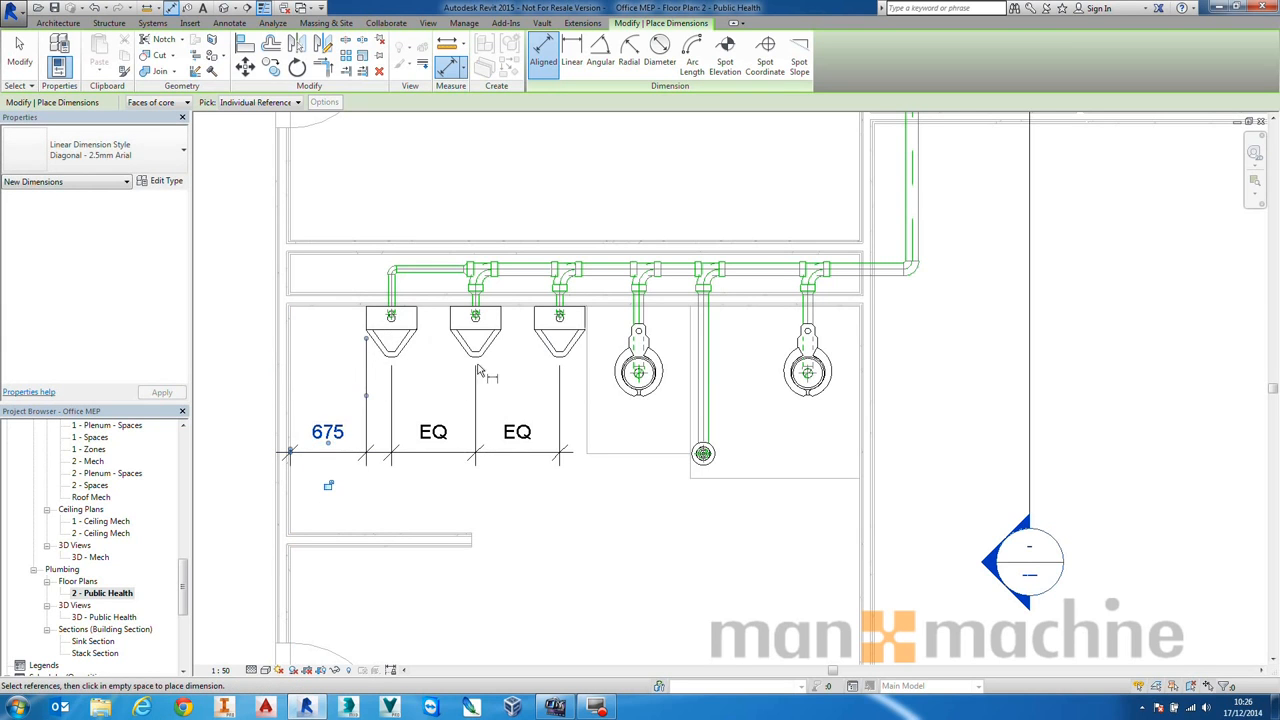
left_click(585, 340)
left_click(584, 372)
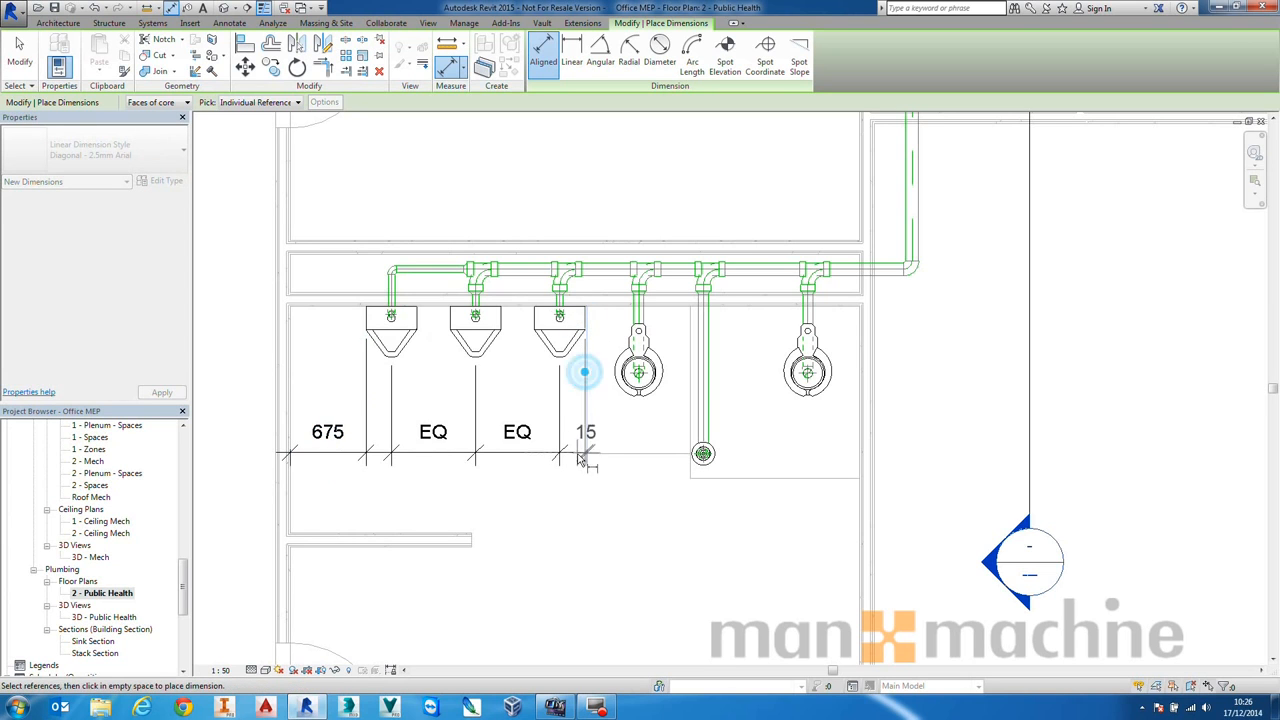
left_click(585, 458)
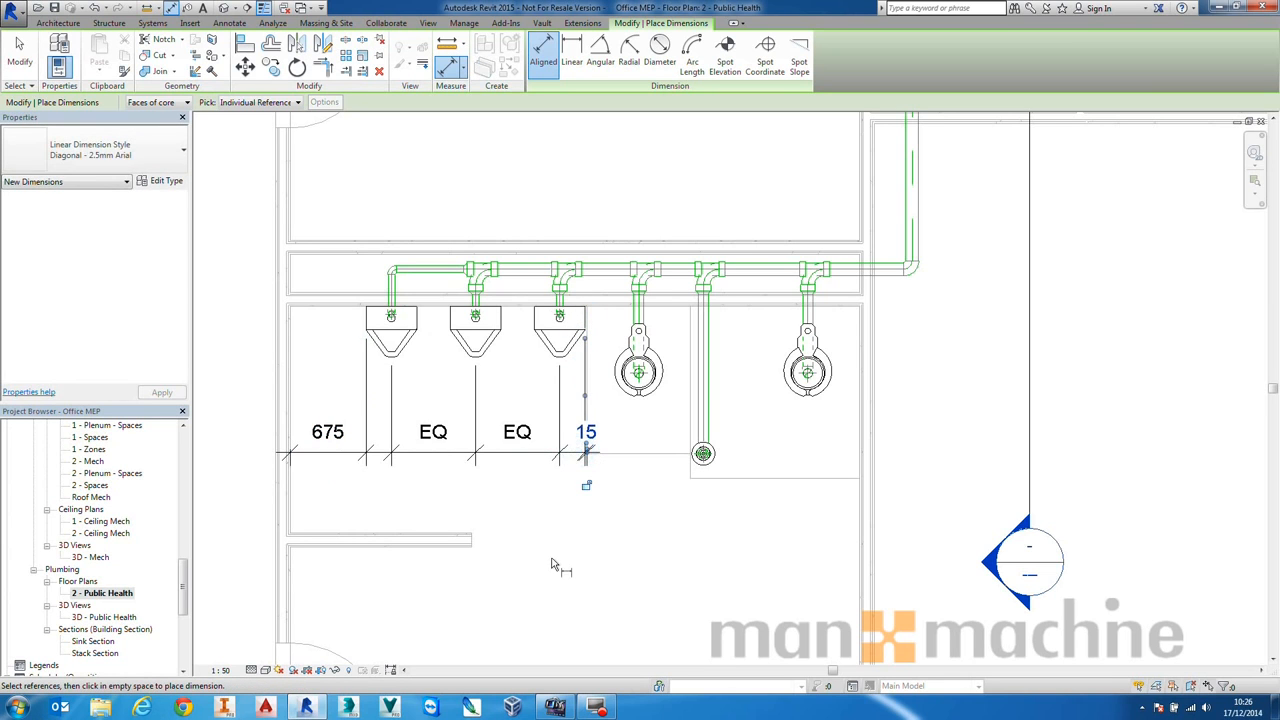
key("Escape")
key("Escape")
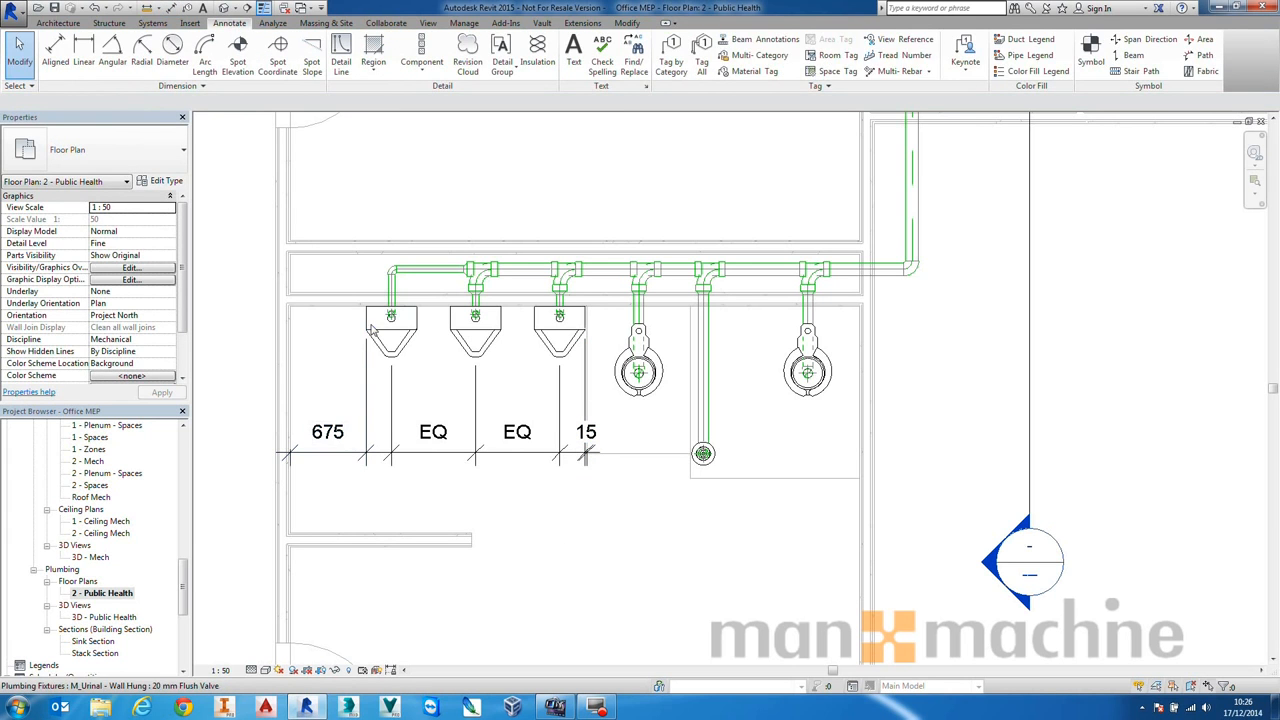
- Move the left and right urinals by setting their end gap dimensions to 400 mm each
left_click(383, 328)
left_click(323, 436)
type("400")
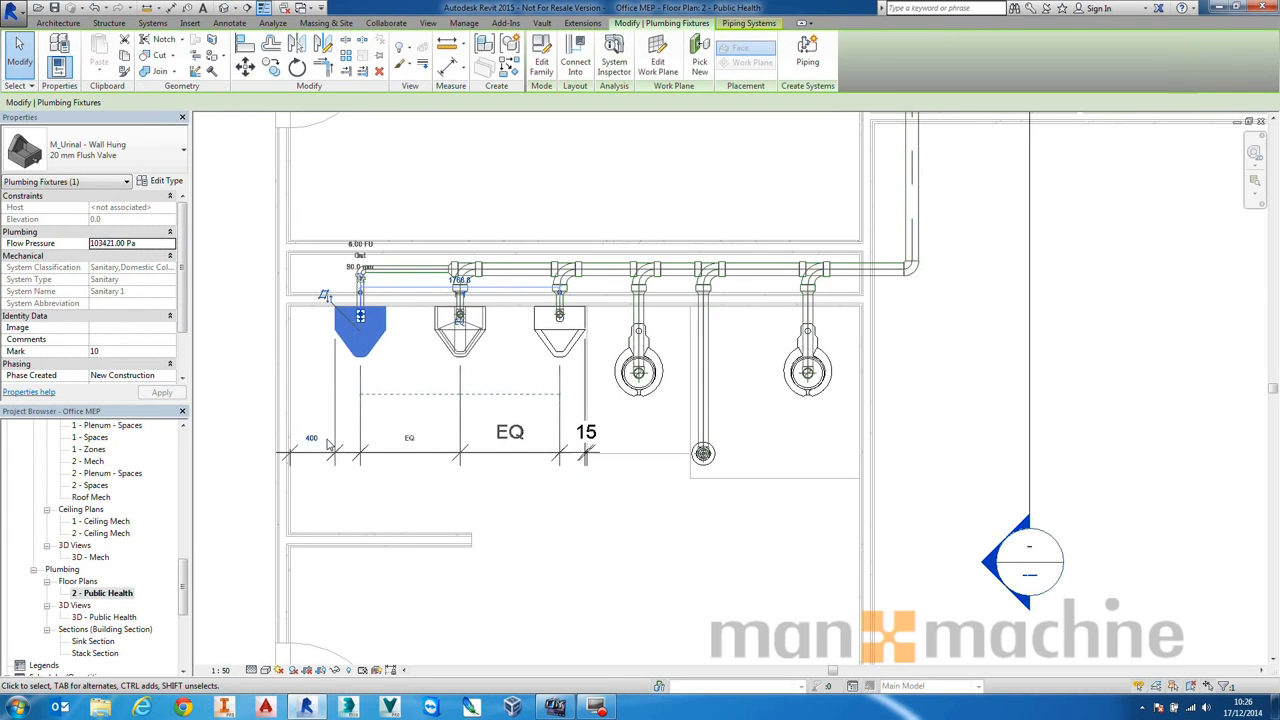
left_click(429, 504)
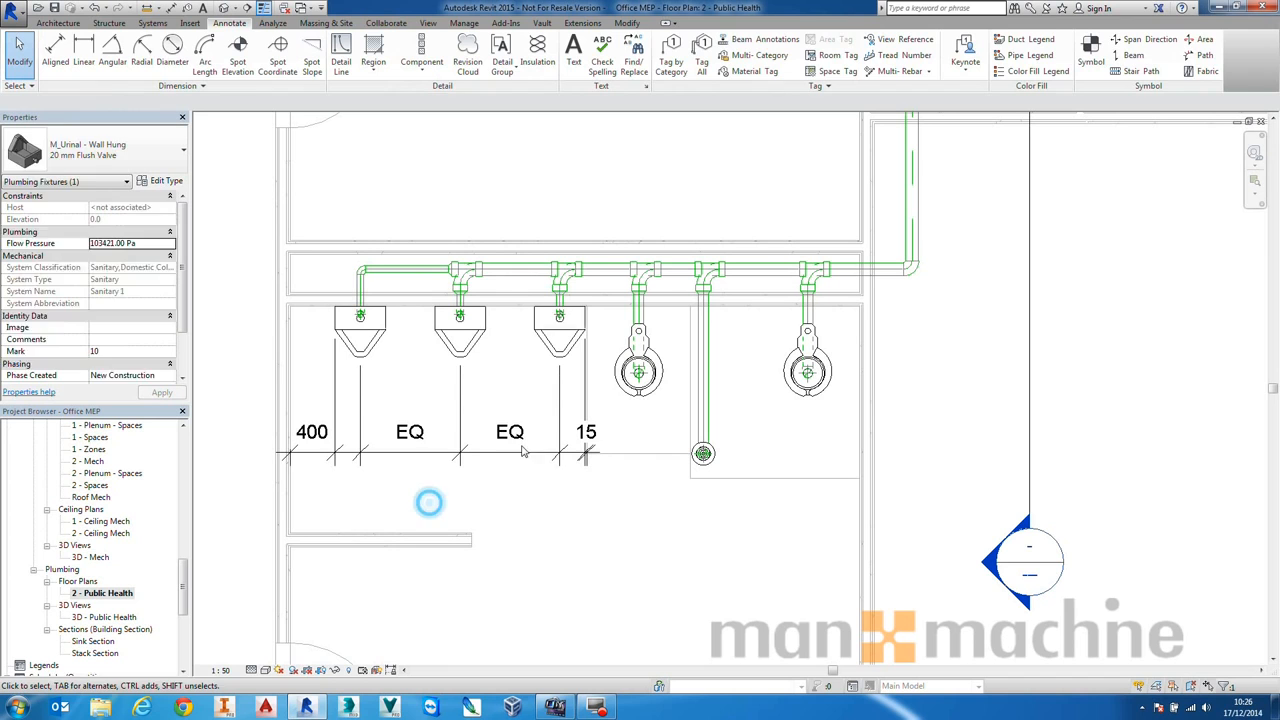
left_click(535, 325)
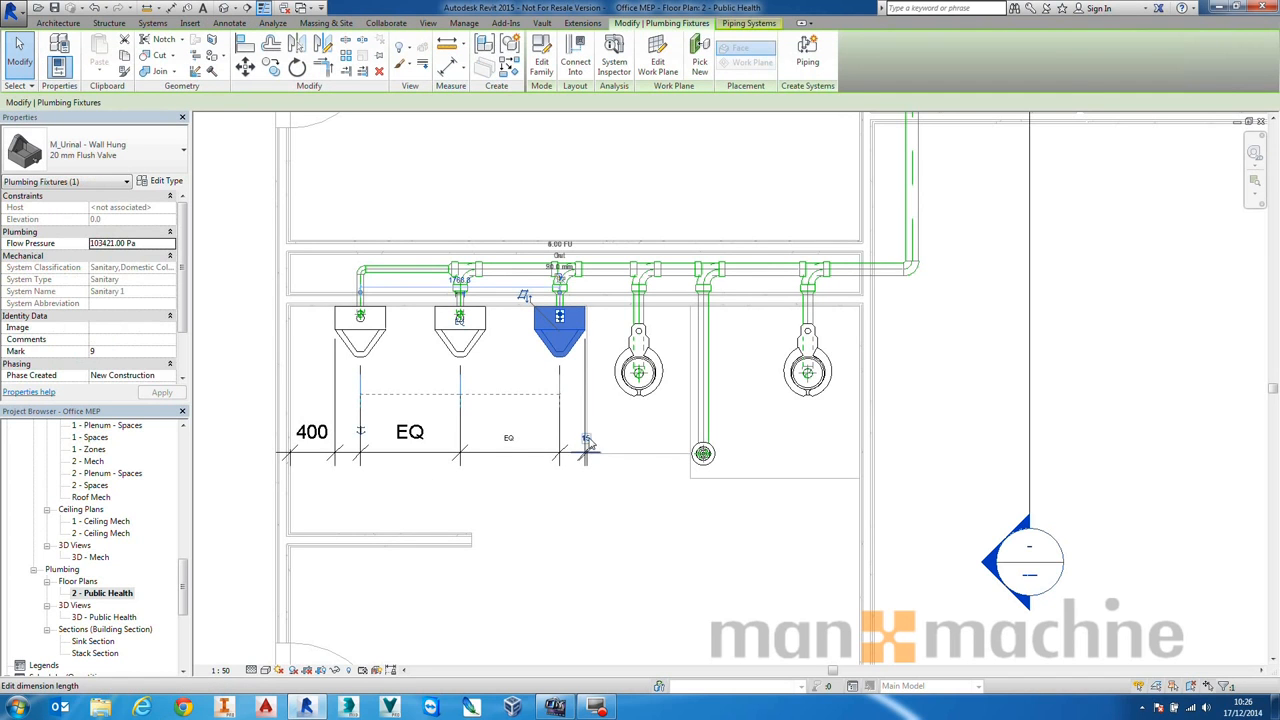
left_click(582, 434)
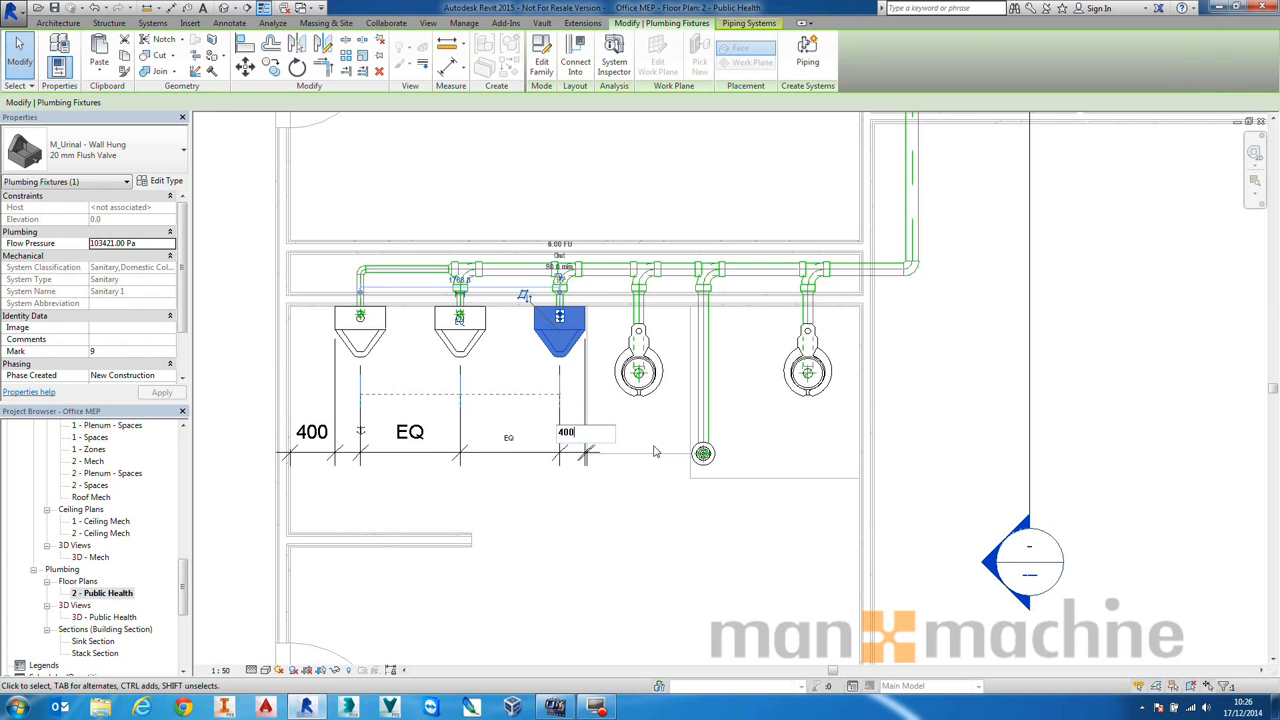
key("Return")
left_click(689, 590)
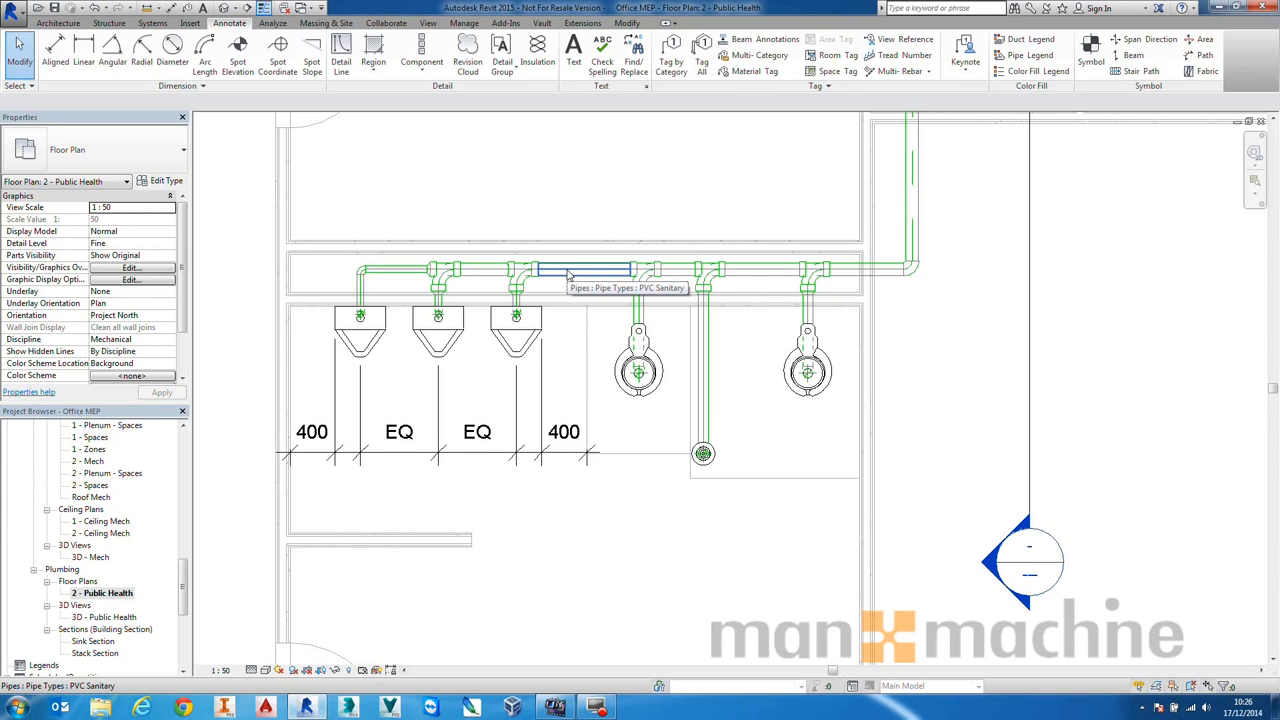
- Start a 15 mm pipe from the left sink's cold water connector and set its offset to 750 mm
scroll(607, 350, "down", 2)
middle_click_drag(675, 562, 604, 379)
scroll(604, 379, "up", 4)
scroll(525, 489, "up", 1)
middle_click_drag(543, 480, 455, 385)
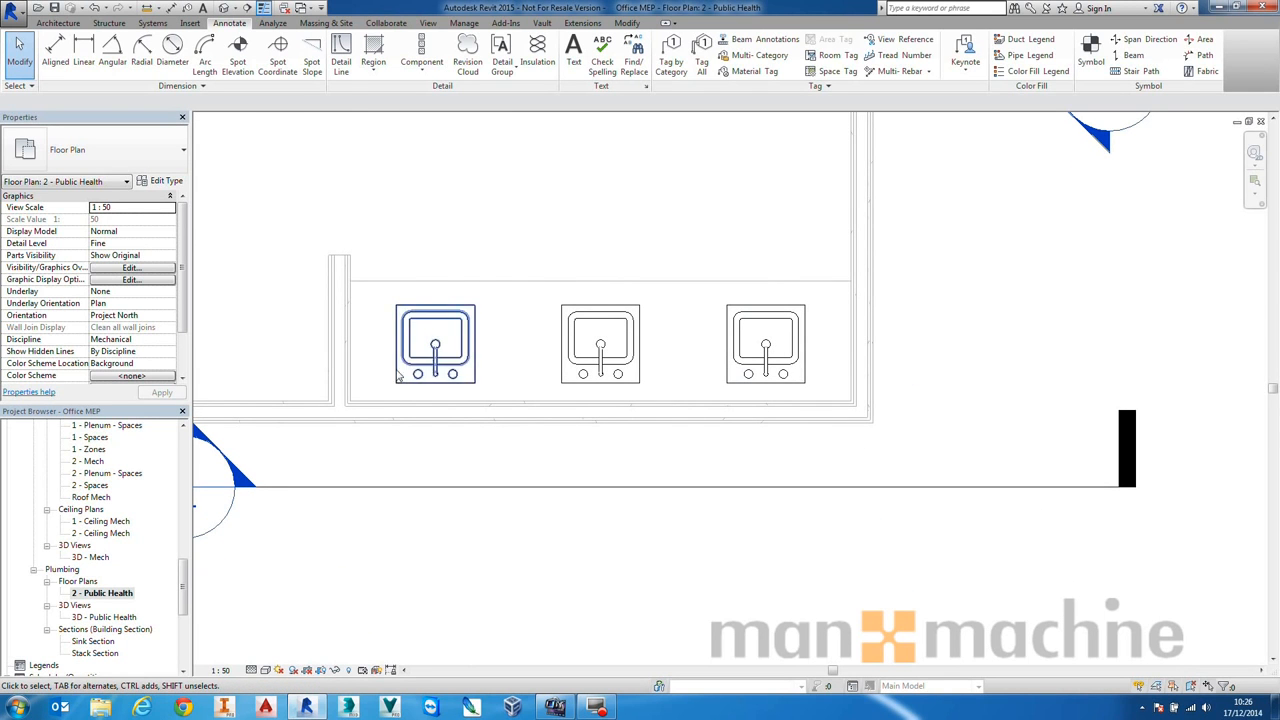
left_click(436, 371)
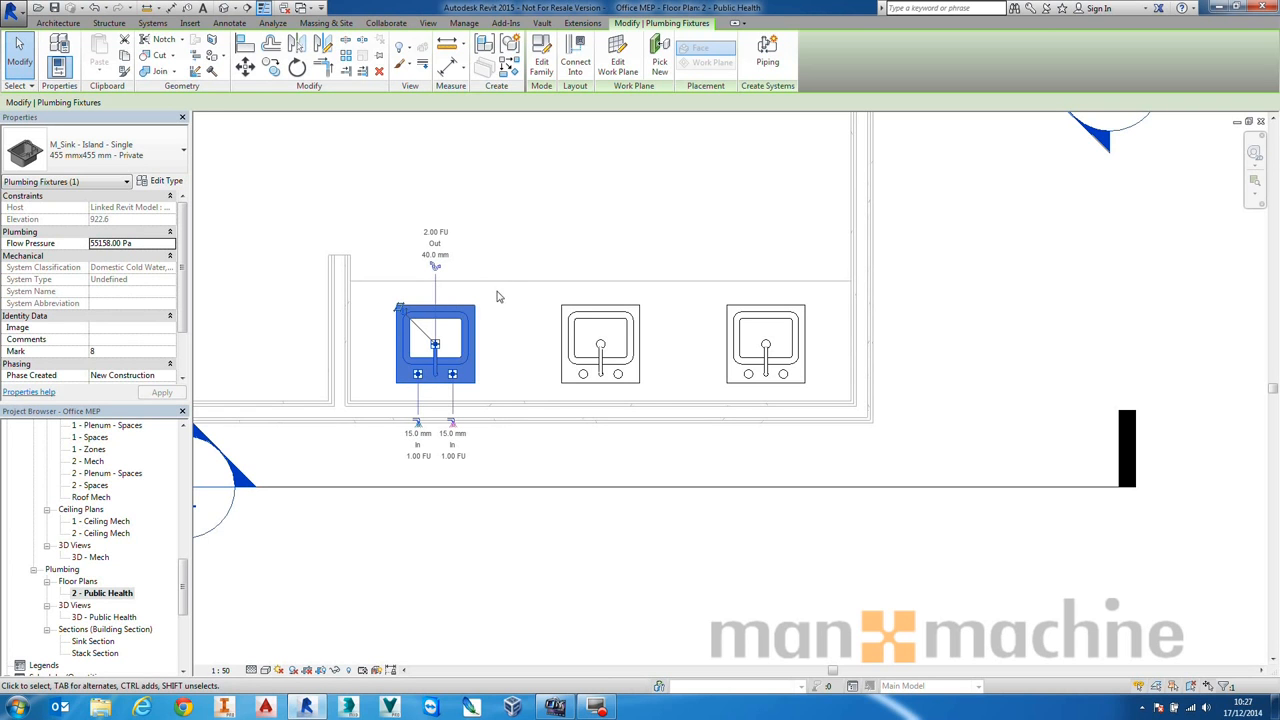
right_click(418, 378)
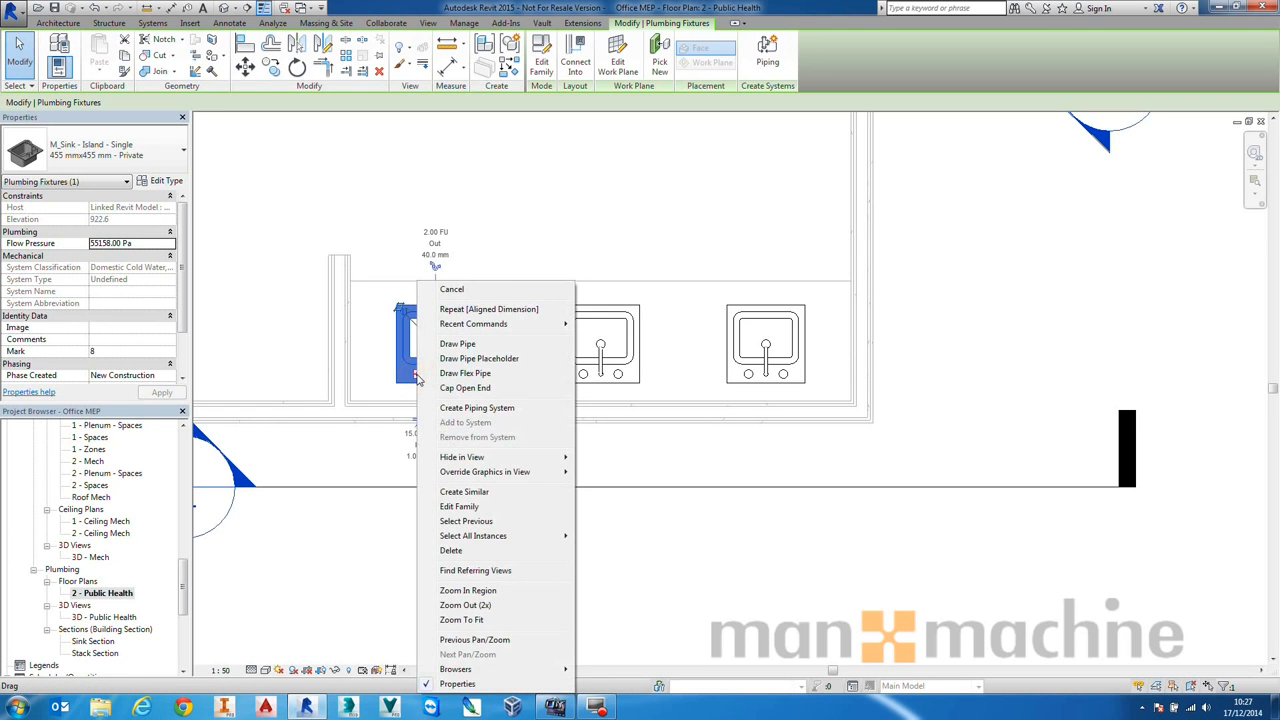
left_click(474, 346)
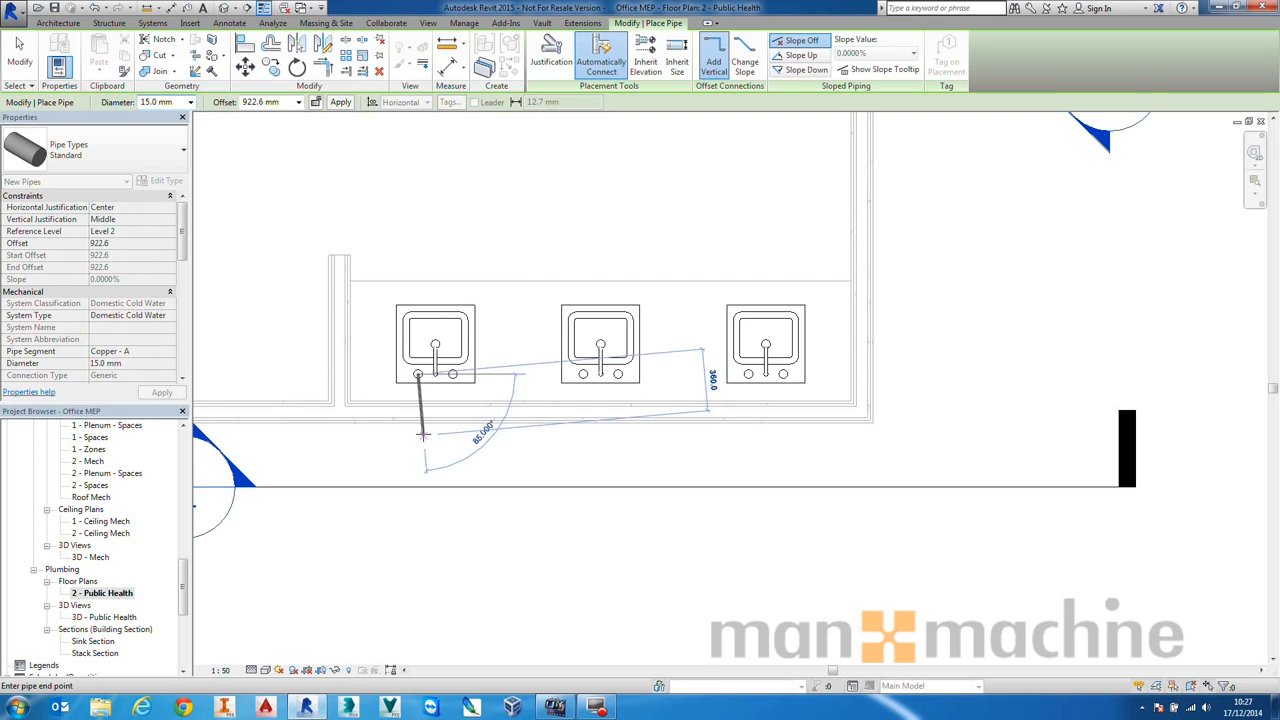
left_click(270, 102)
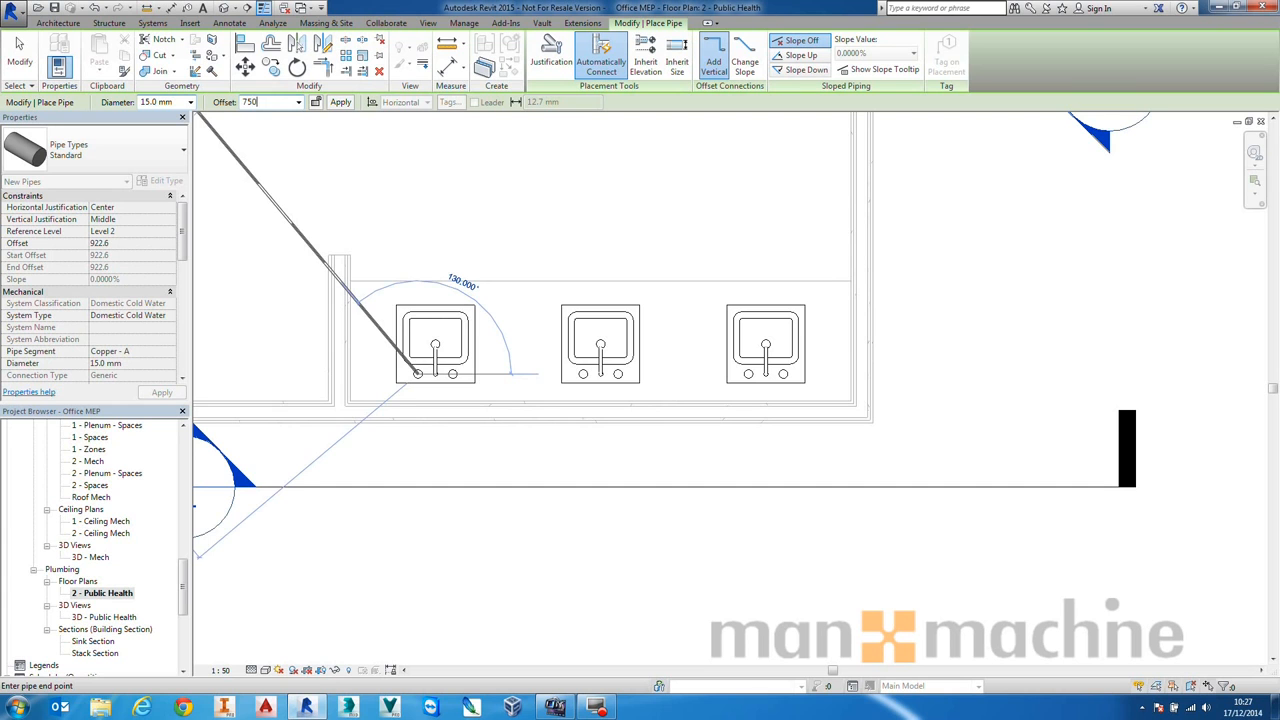
type("750")
key("Return")
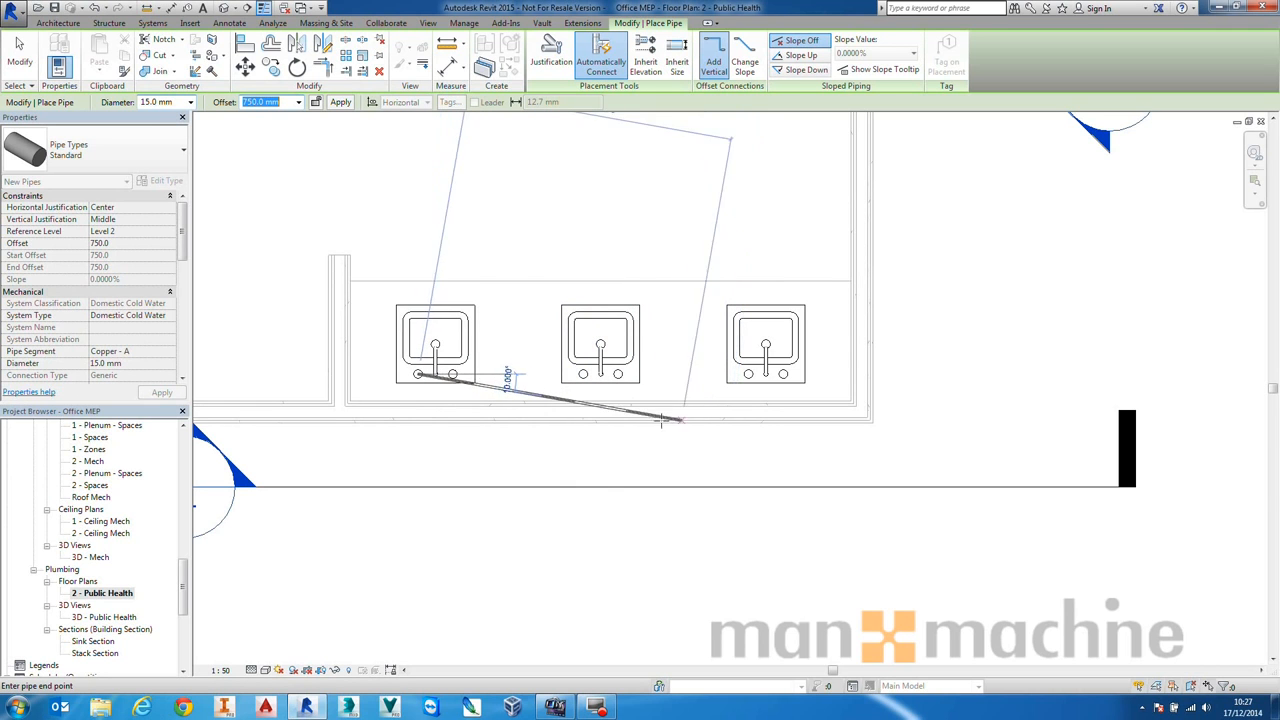
- Route the cold water pipe outside the wall behind the sinks, about 1926 mm along, and back into the right sink's cold water connector
left_click(418, 465)
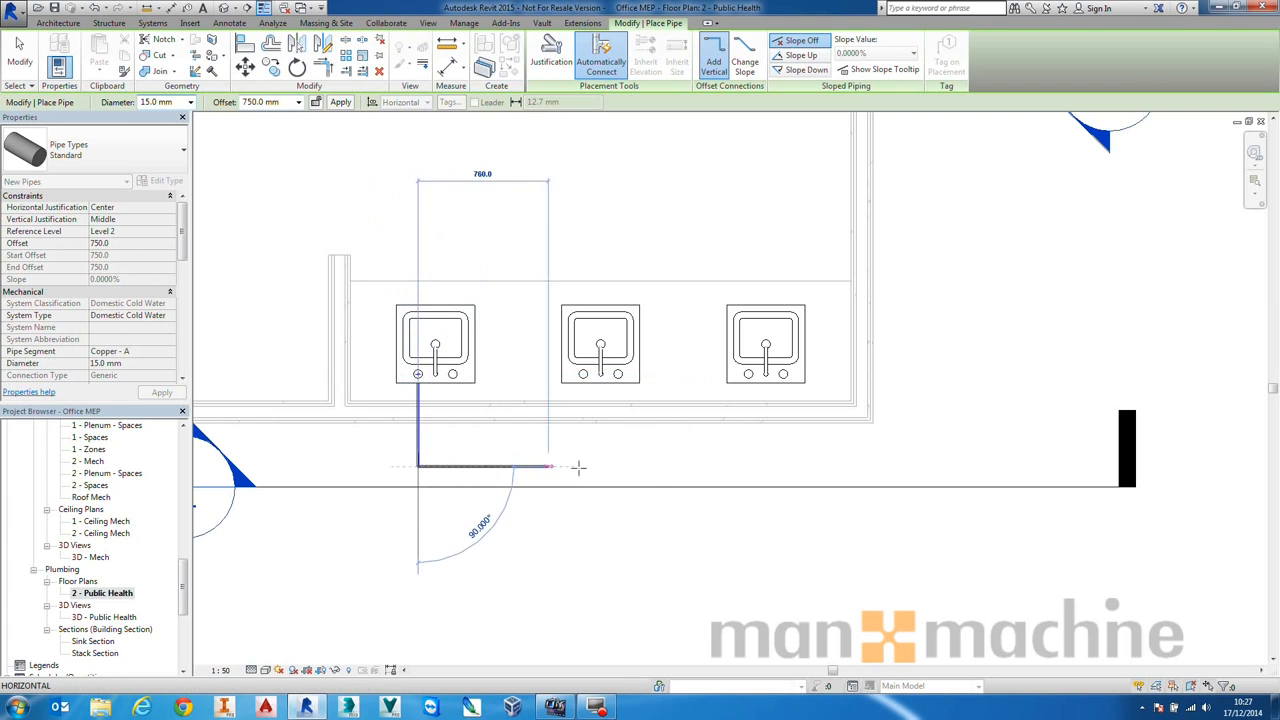
left_click(748, 465)
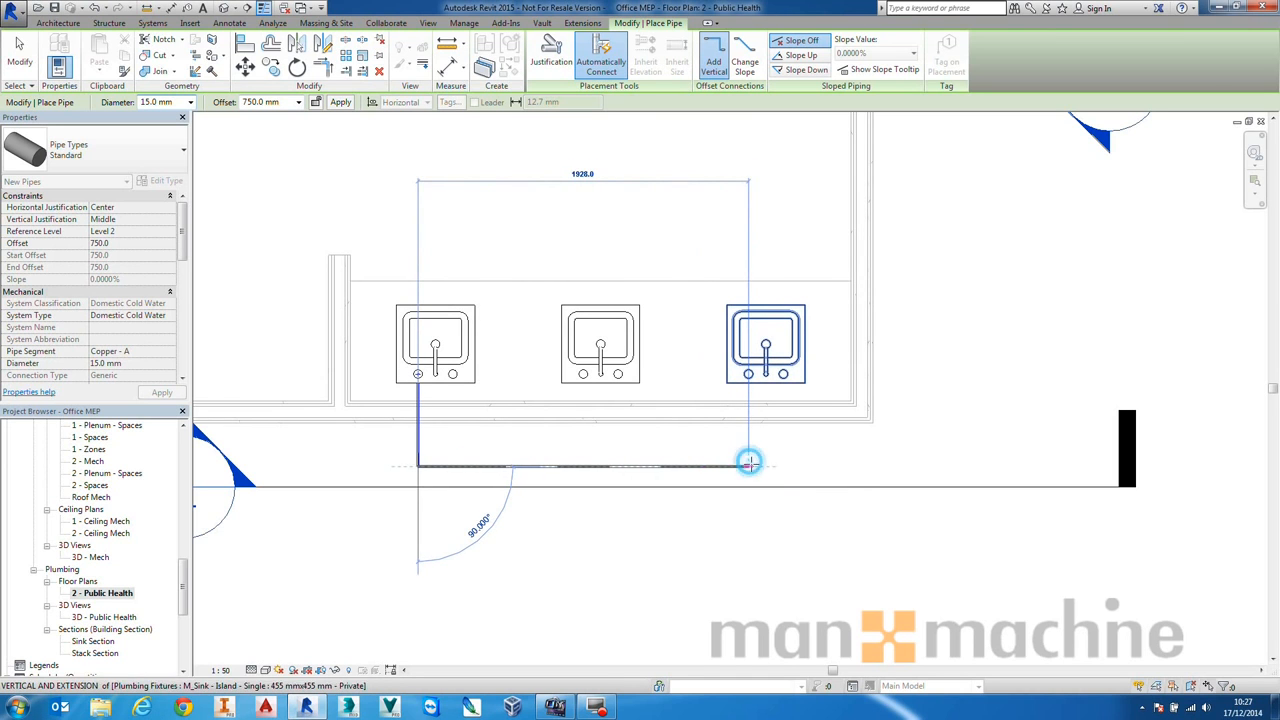
left_click(748, 373)
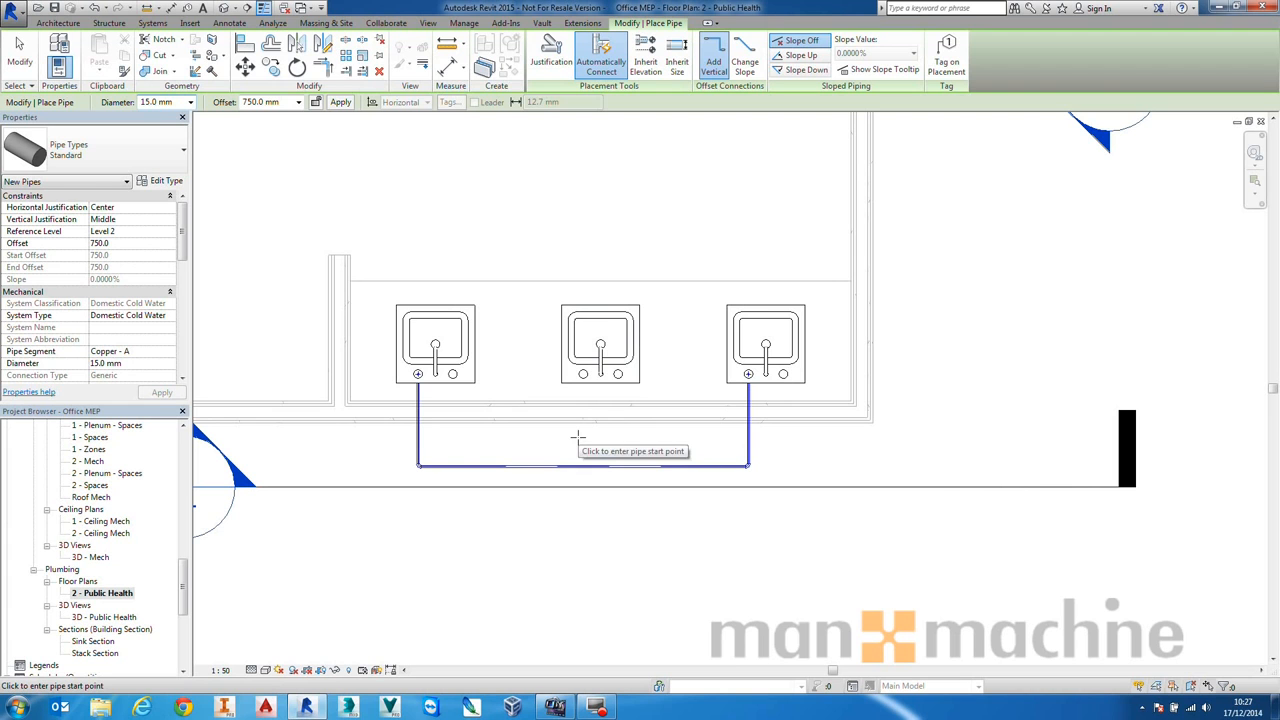
key("Escape")
key("Escape")
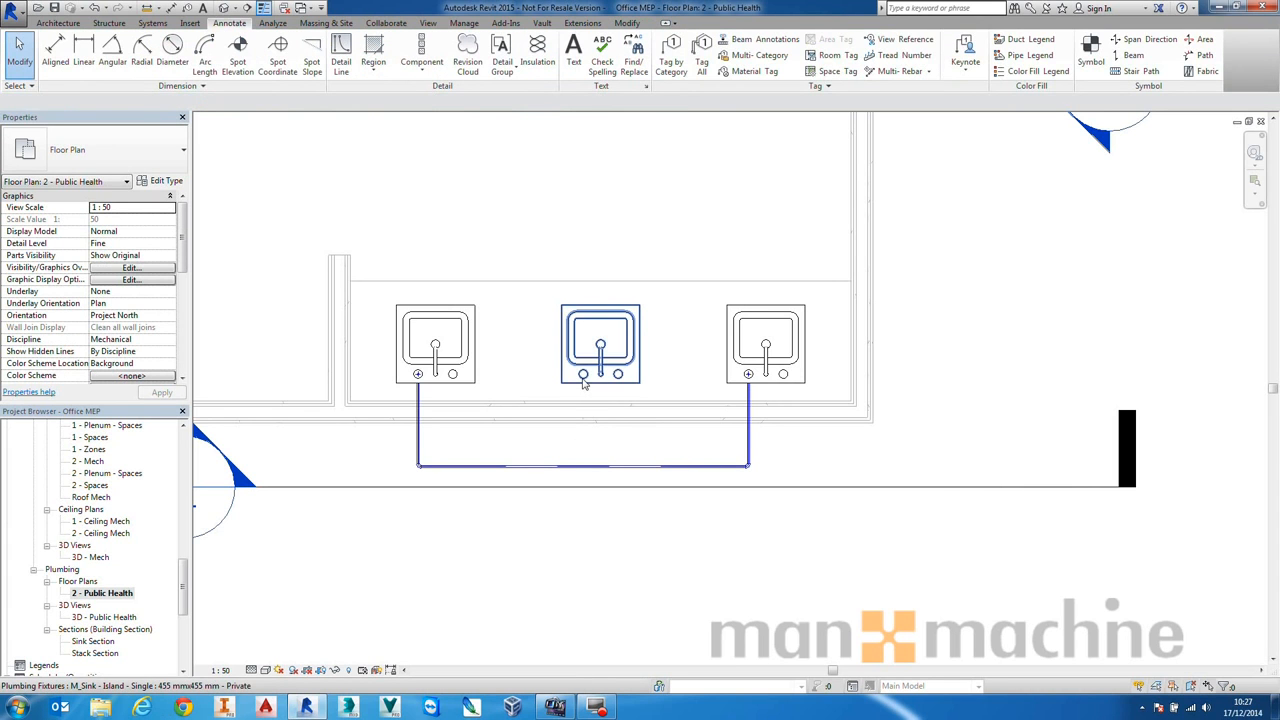
left_click(585, 385)
right_click(585, 380)
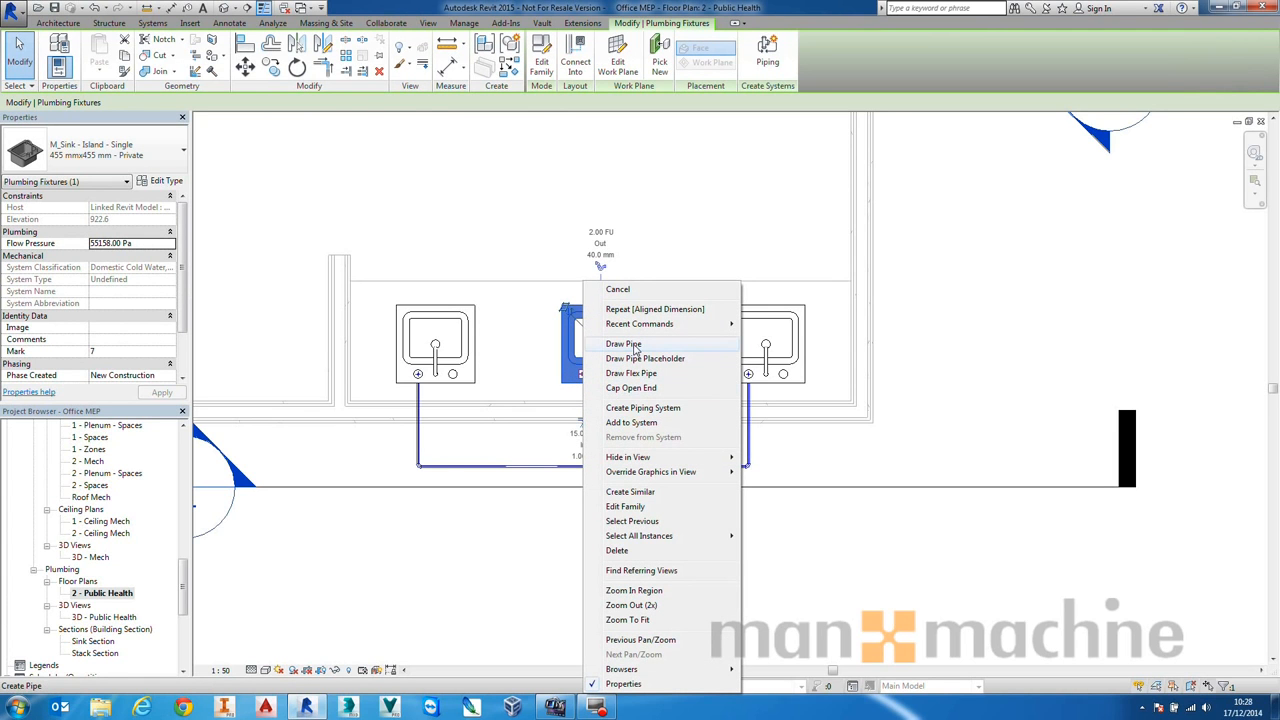
left_click(539, 335)
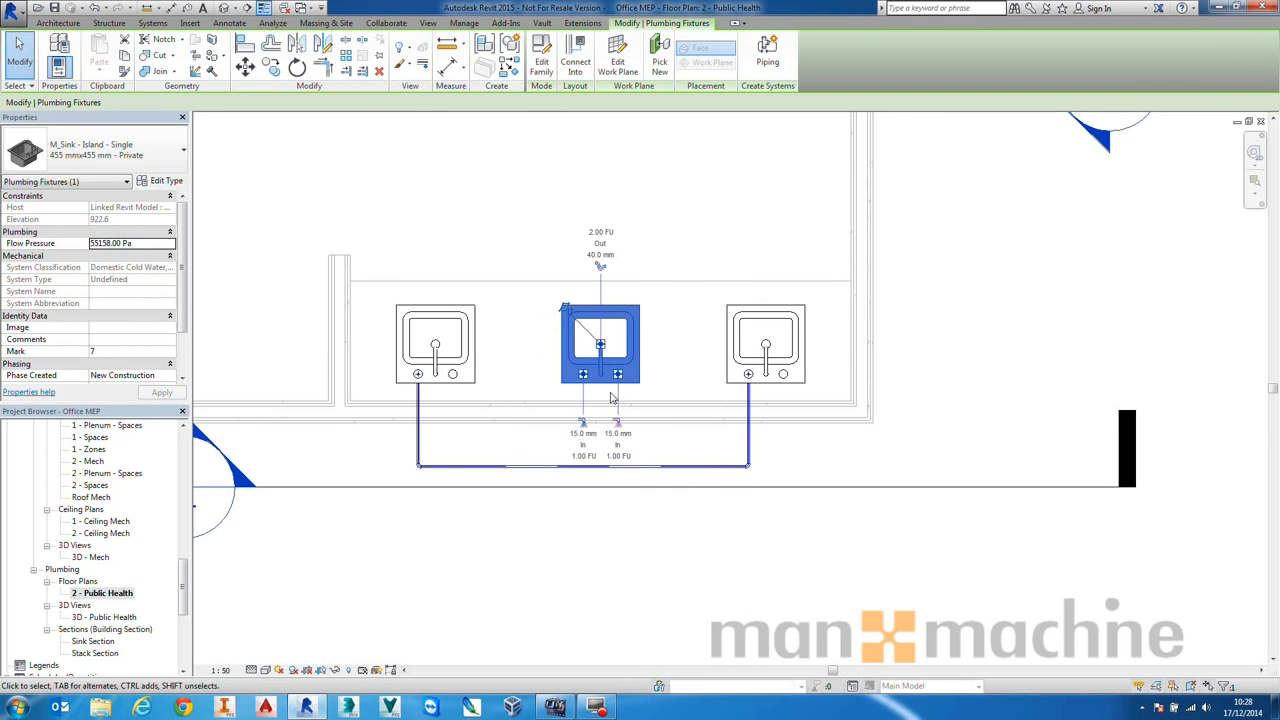
key("Escape")
- Connect the middle sink's 15 mm Domestic Cold Water connector into the cold water pipe run behind the sinks
left_click(590, 375)
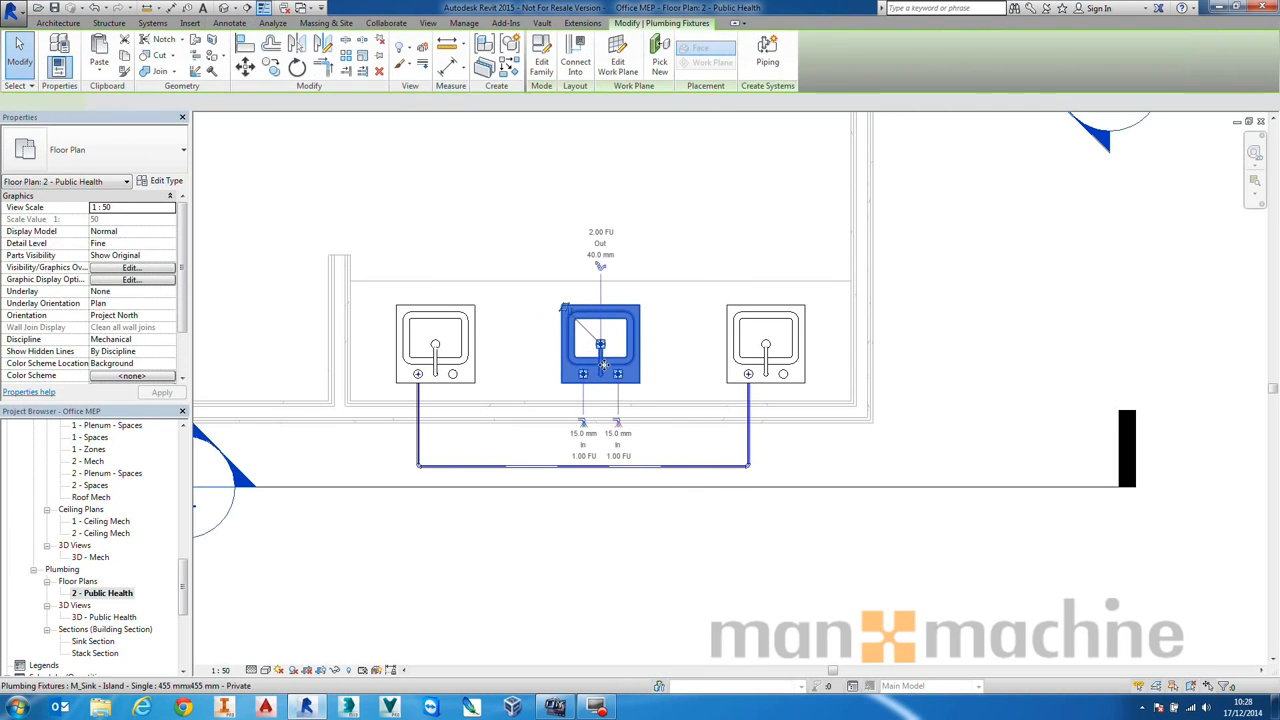
left_click(577, 52)
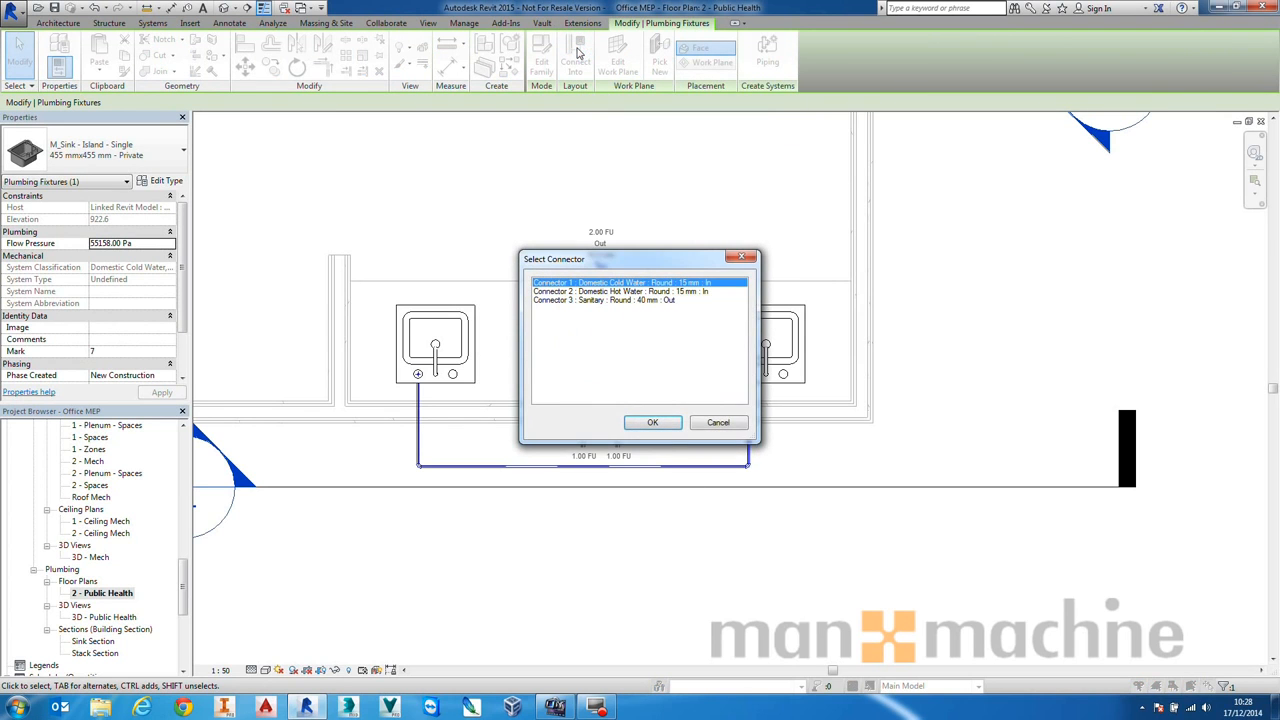
left_click(596, 291)
left_click(617, 301)
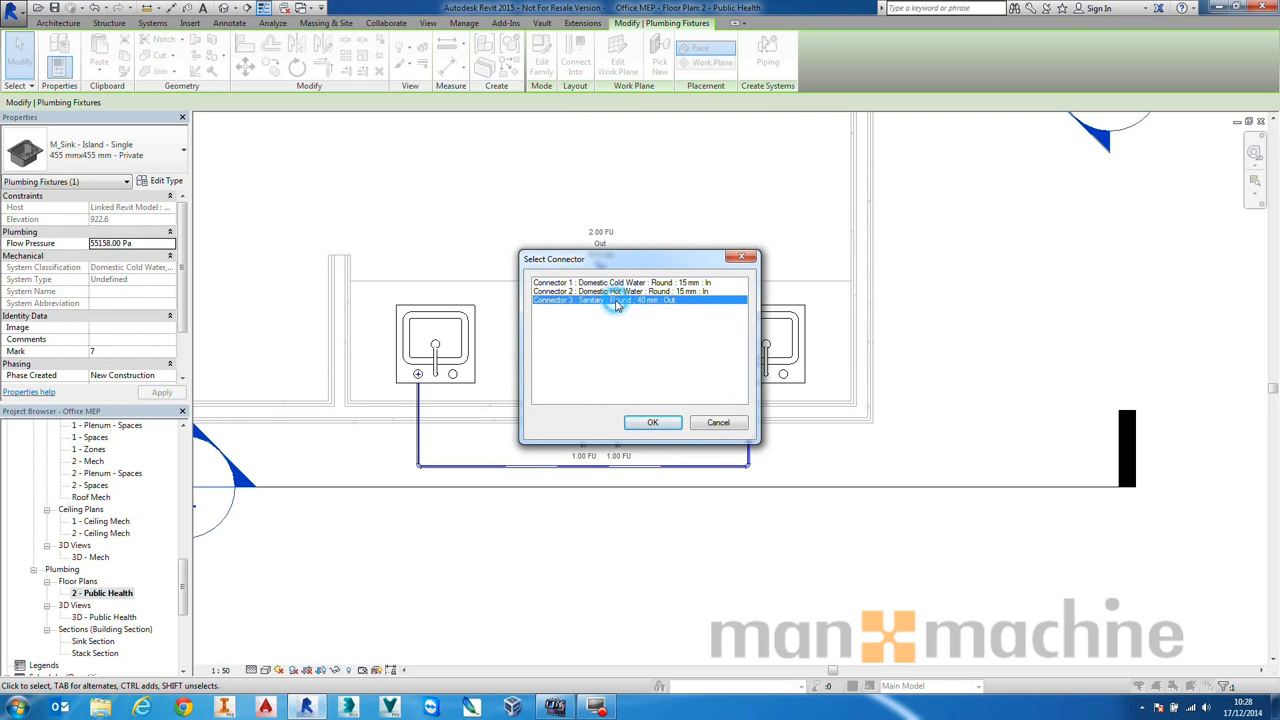
left_click(625, 292)
left_click(641, 283)
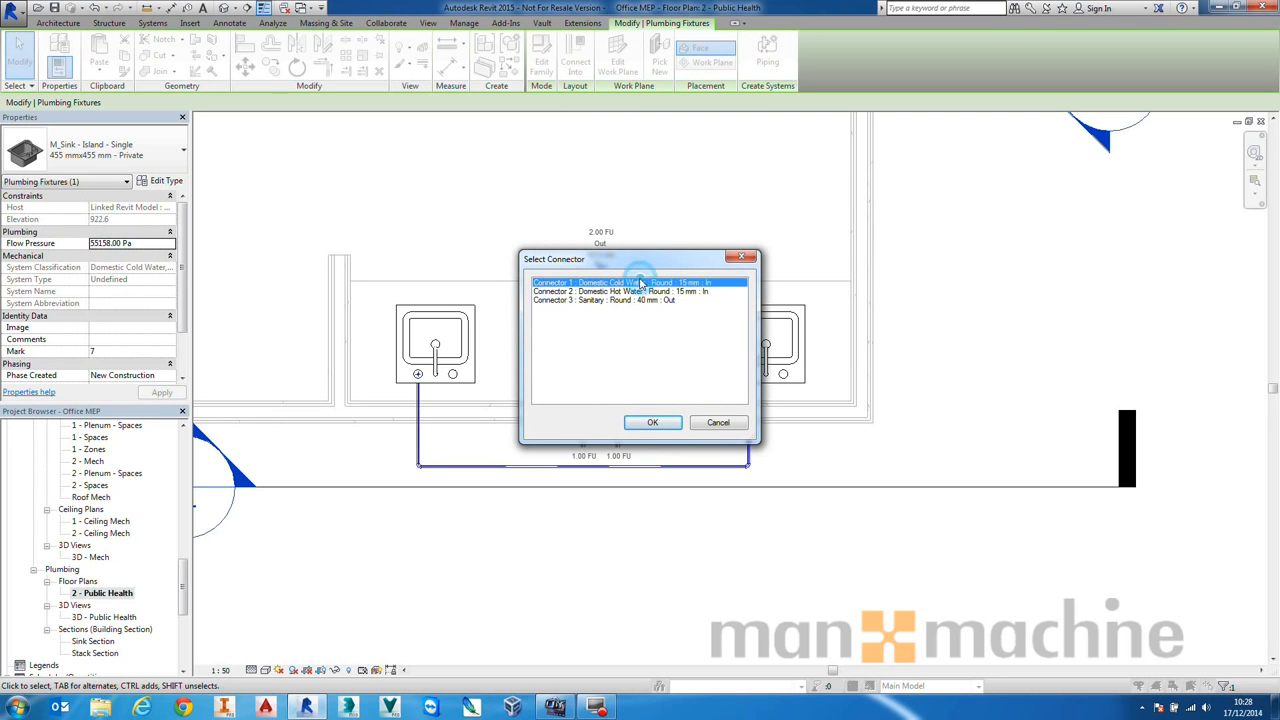
left_click(651, 426)
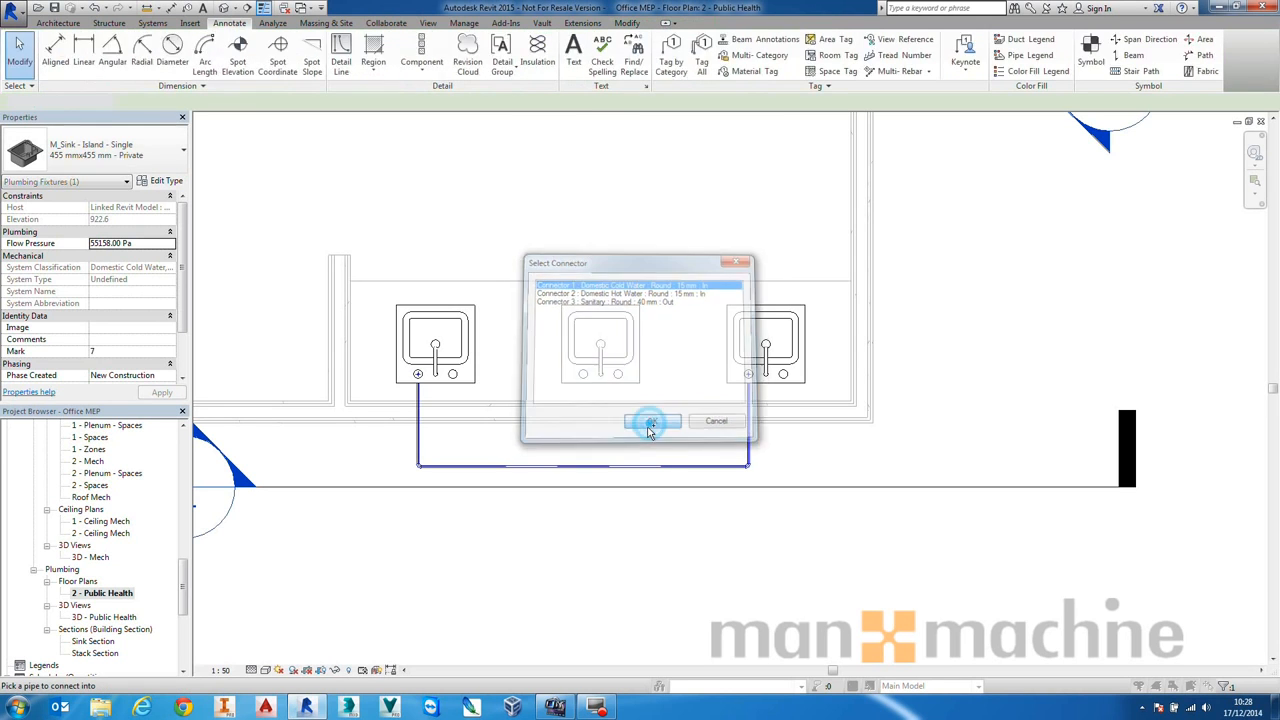
left_click(596, 473)
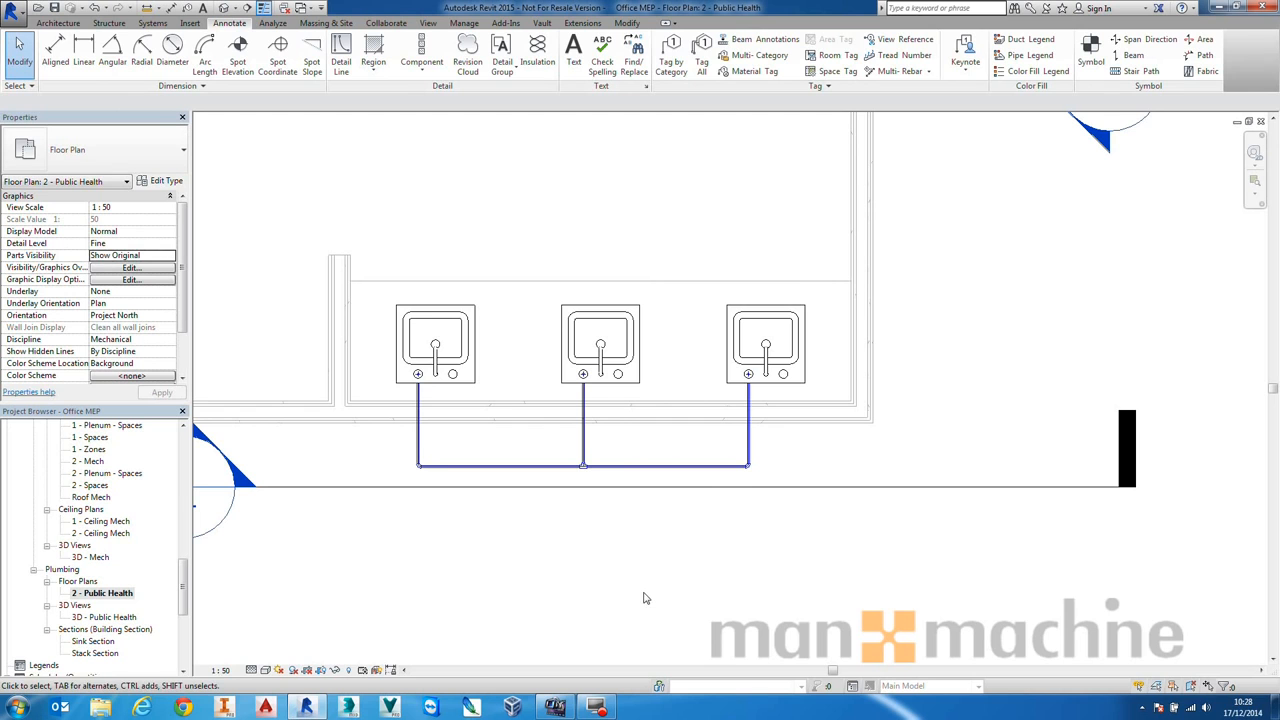
- Start a 15 mm pipe from the left sink's hot water connector and set its offset to 850 mm
left_click(450, 362)
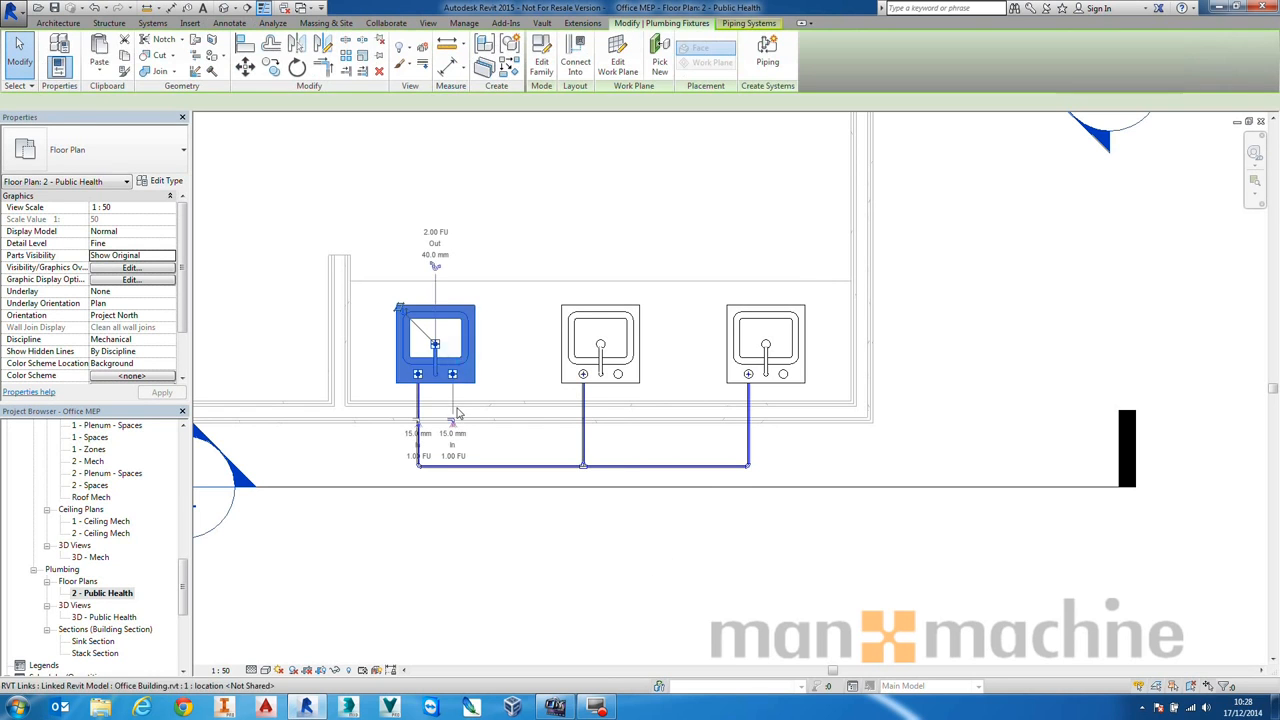
right_click(453, 376)
left_click(494, 344)
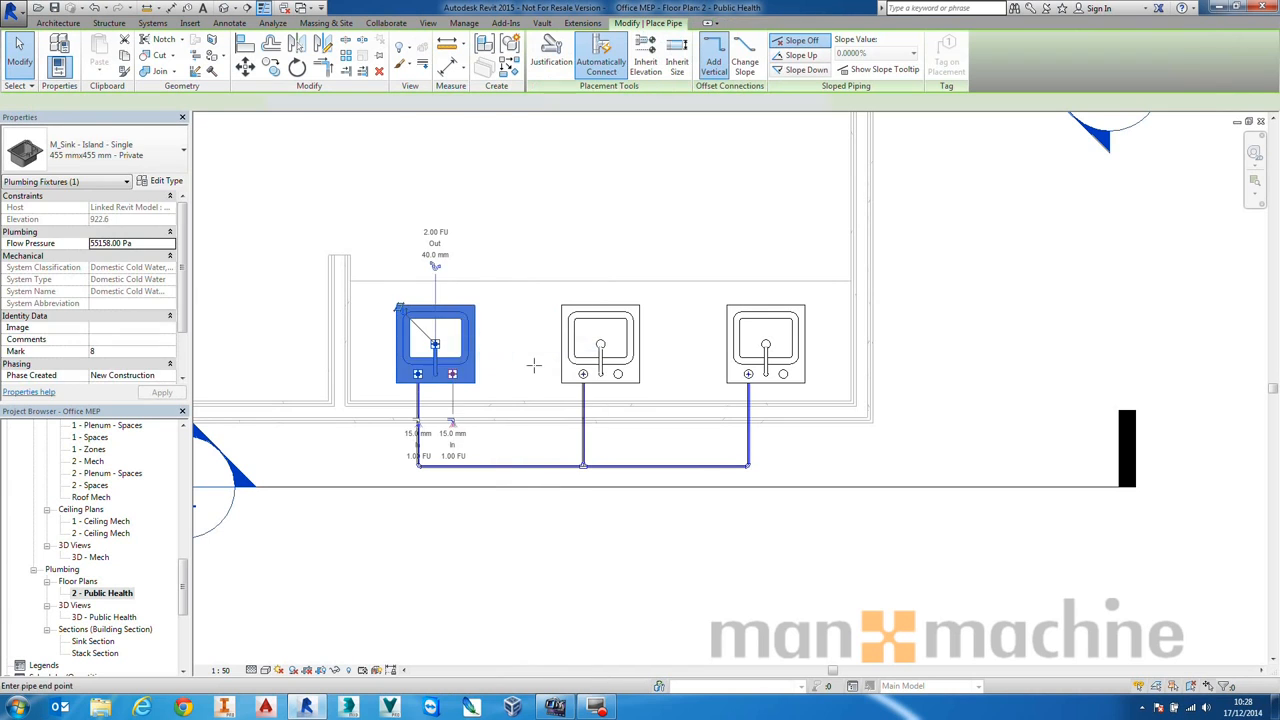
left_click(265, 102)
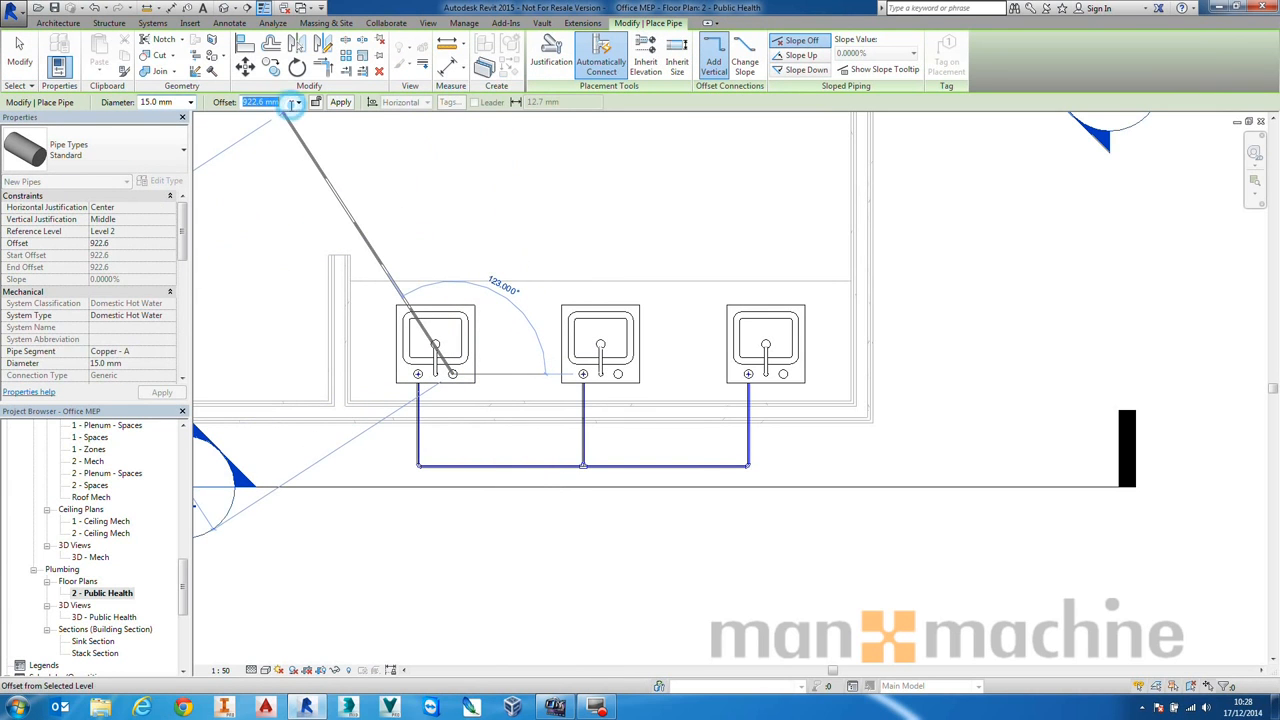
type("850")
key("Return")
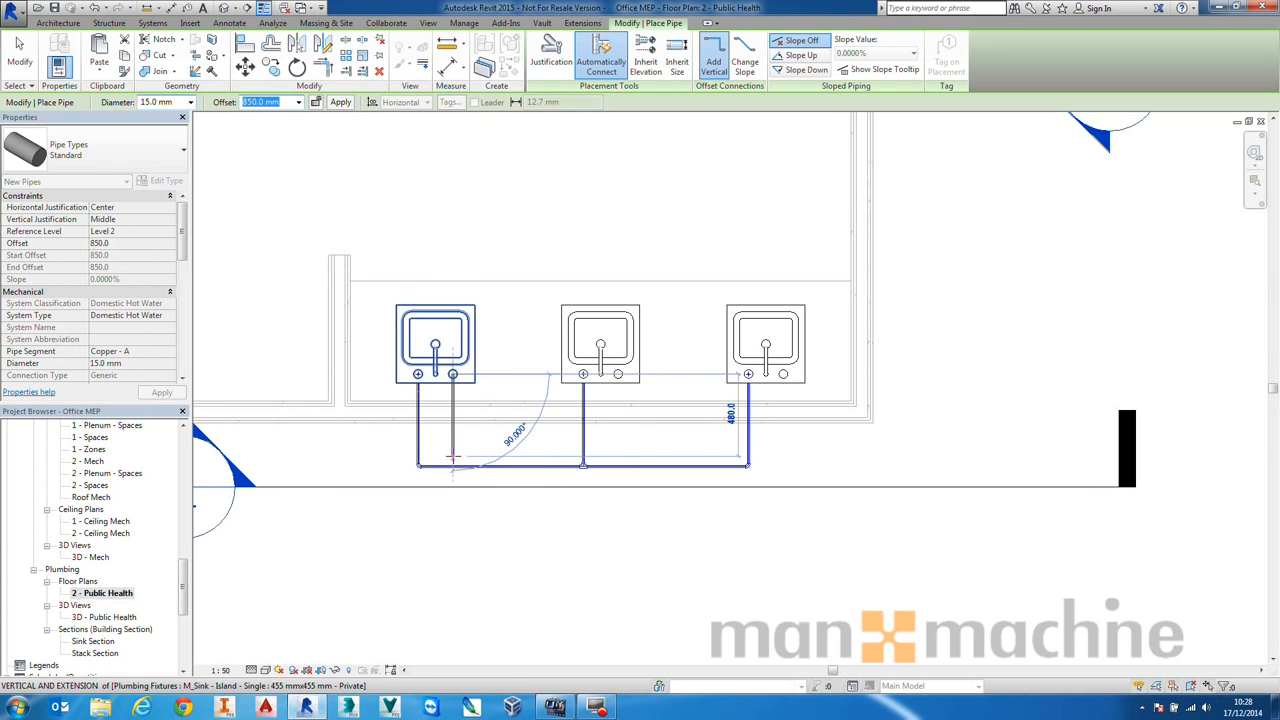
- Route the hot water pipe about 480 mm out from the left sink, along behind the sinks, and back into the right sink's hot water connector
left_click(452, 457)
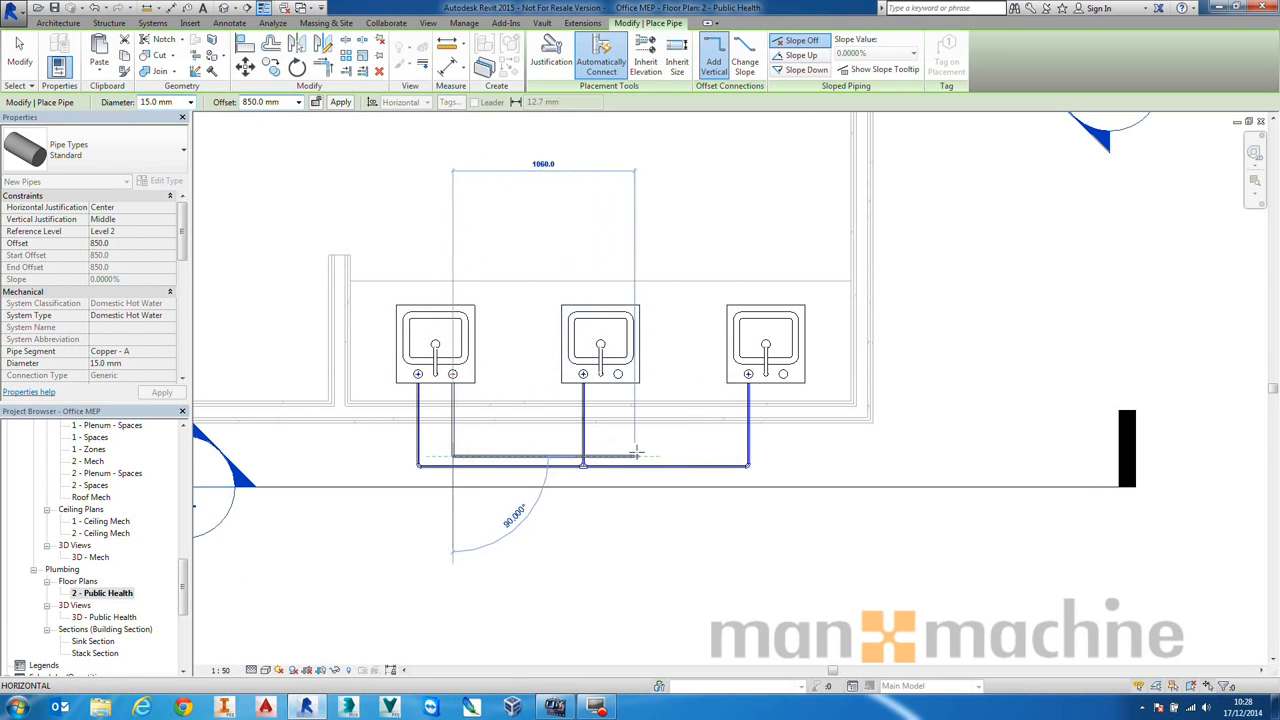
left_click(784, 458)
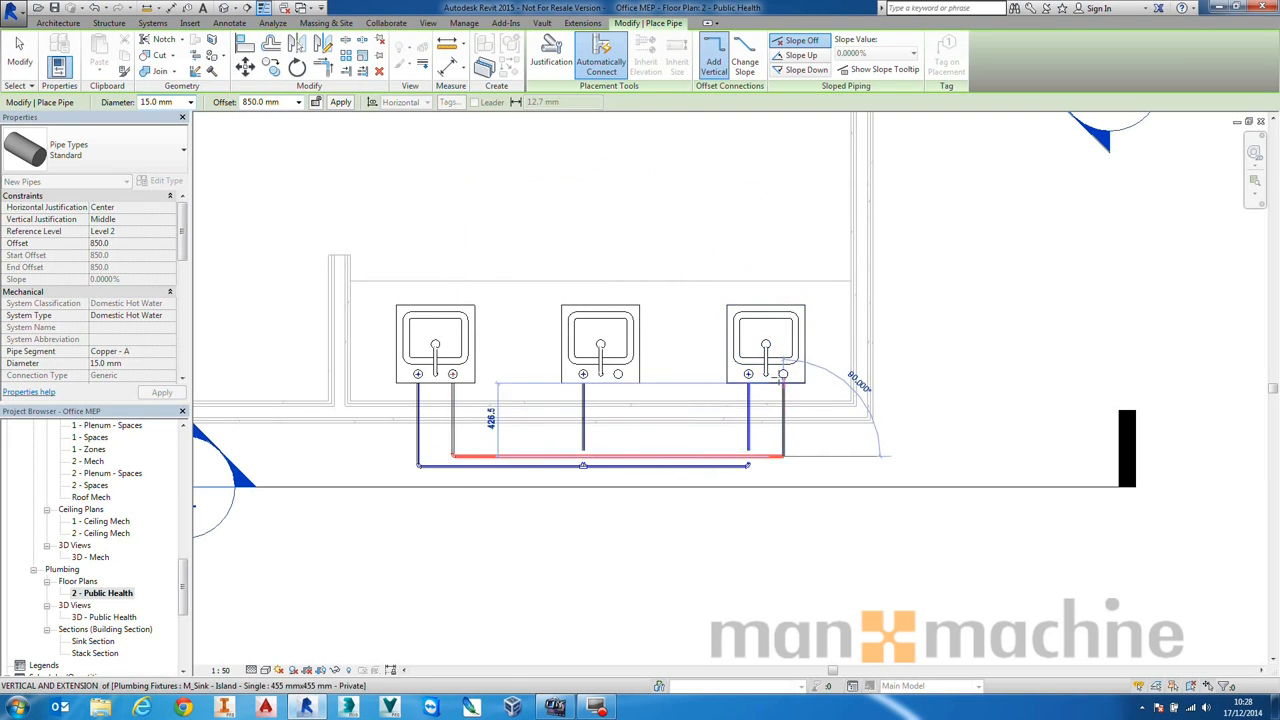
left_click(784, 374)
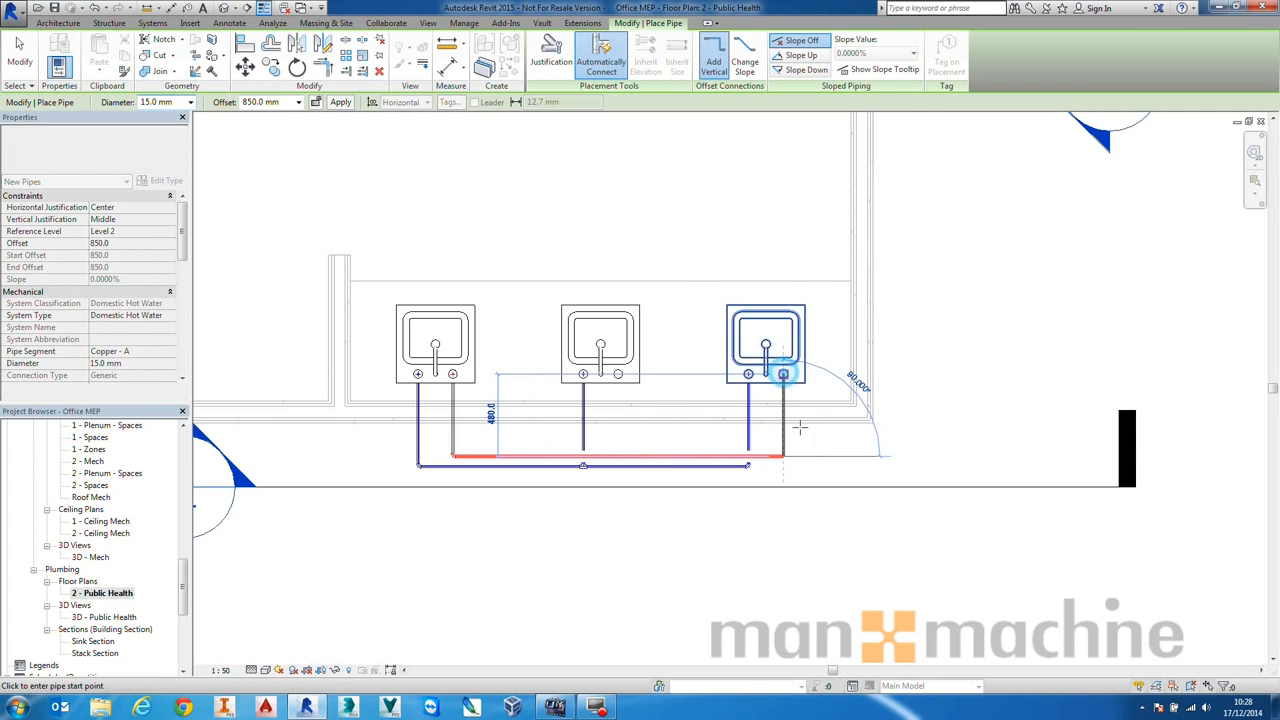
scroll(784, 437, "up", 3)
scroll(784, 437, "up", 3)
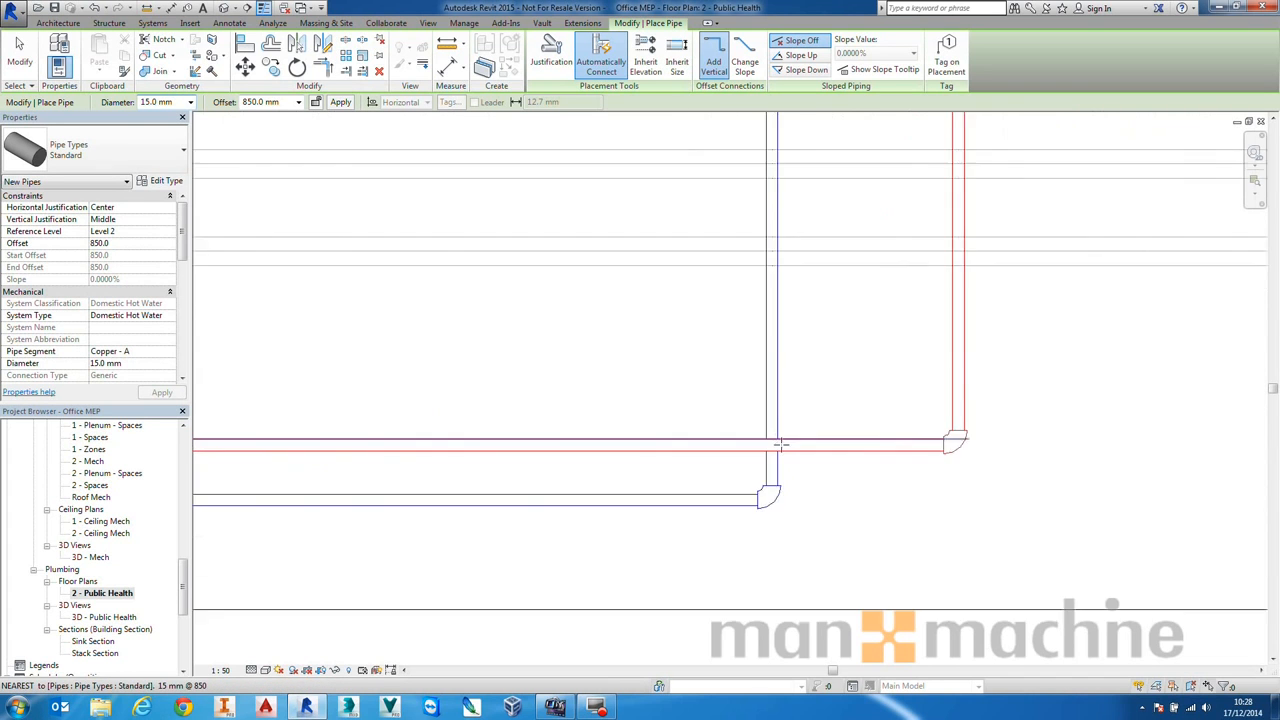
scroll(615, 575, "down", 5)
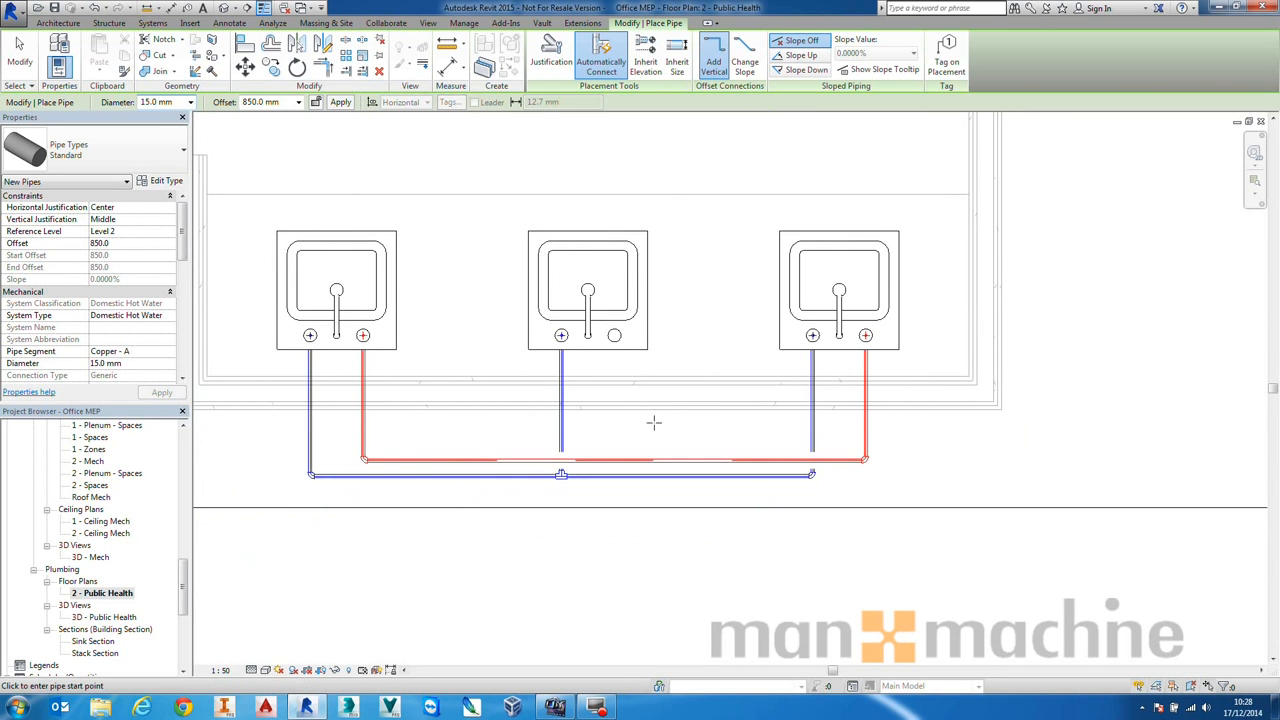
- Connect the middle sink's 15 mm Domestic Hot Water connector into the hot water pipe run
right_click(618, 369)
left_click(658, 384)
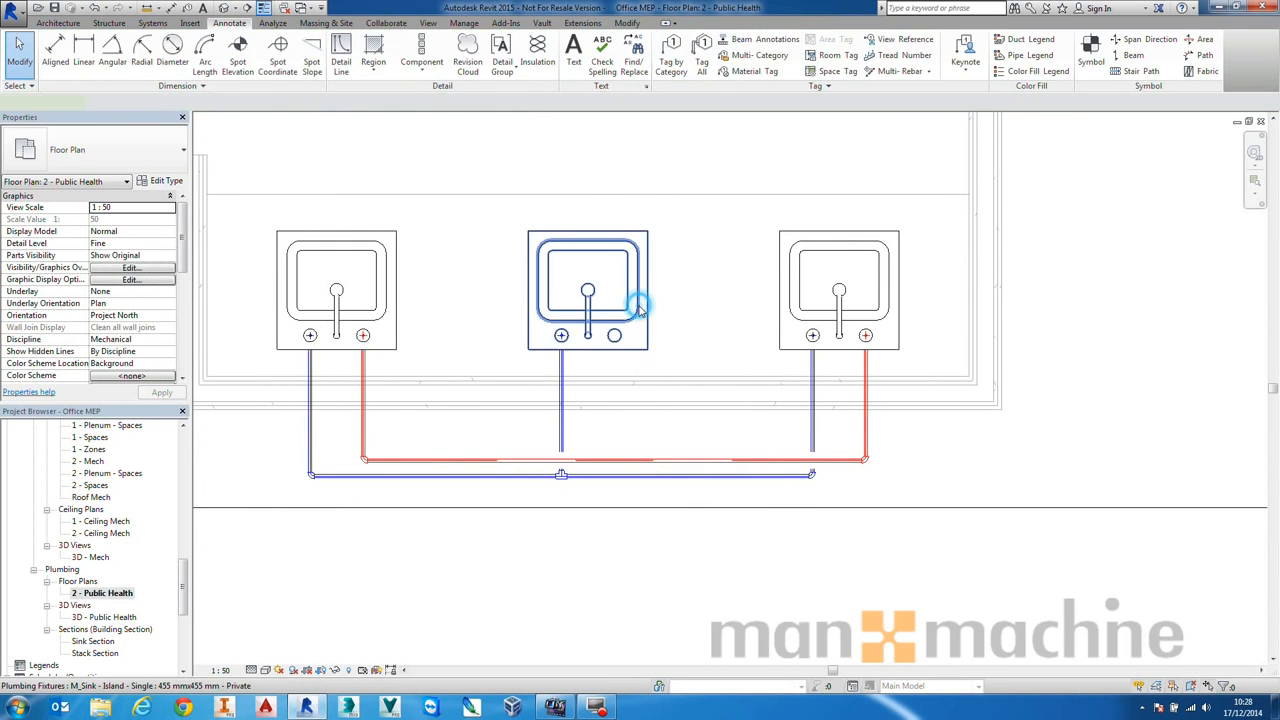
left_click(640, 310)
left_click(575, 55)
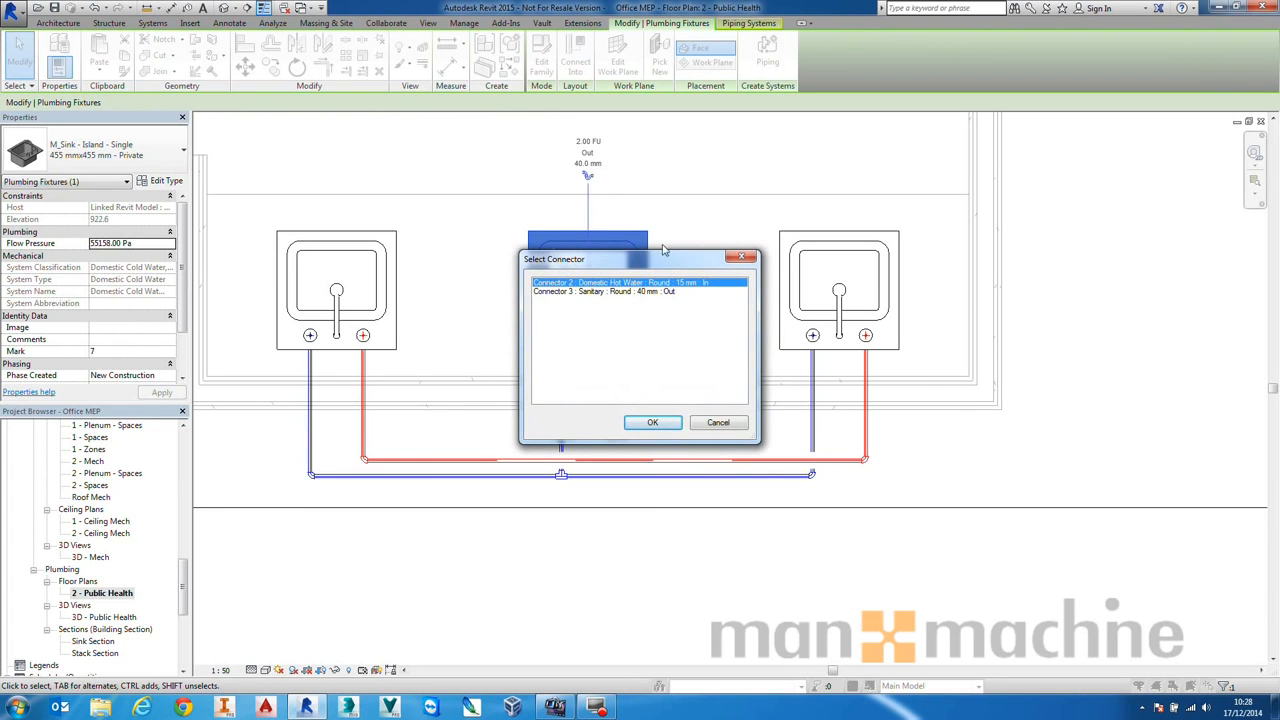
left_click(652, 428)
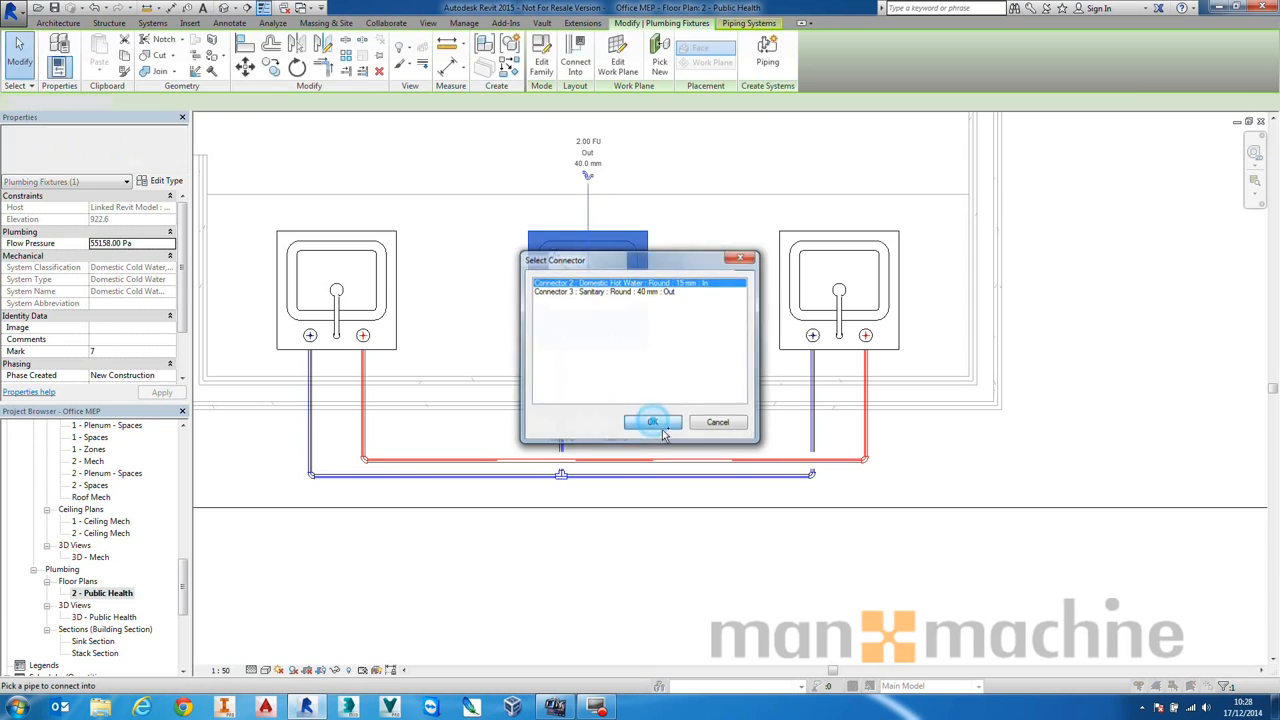
left_click(630, 463)
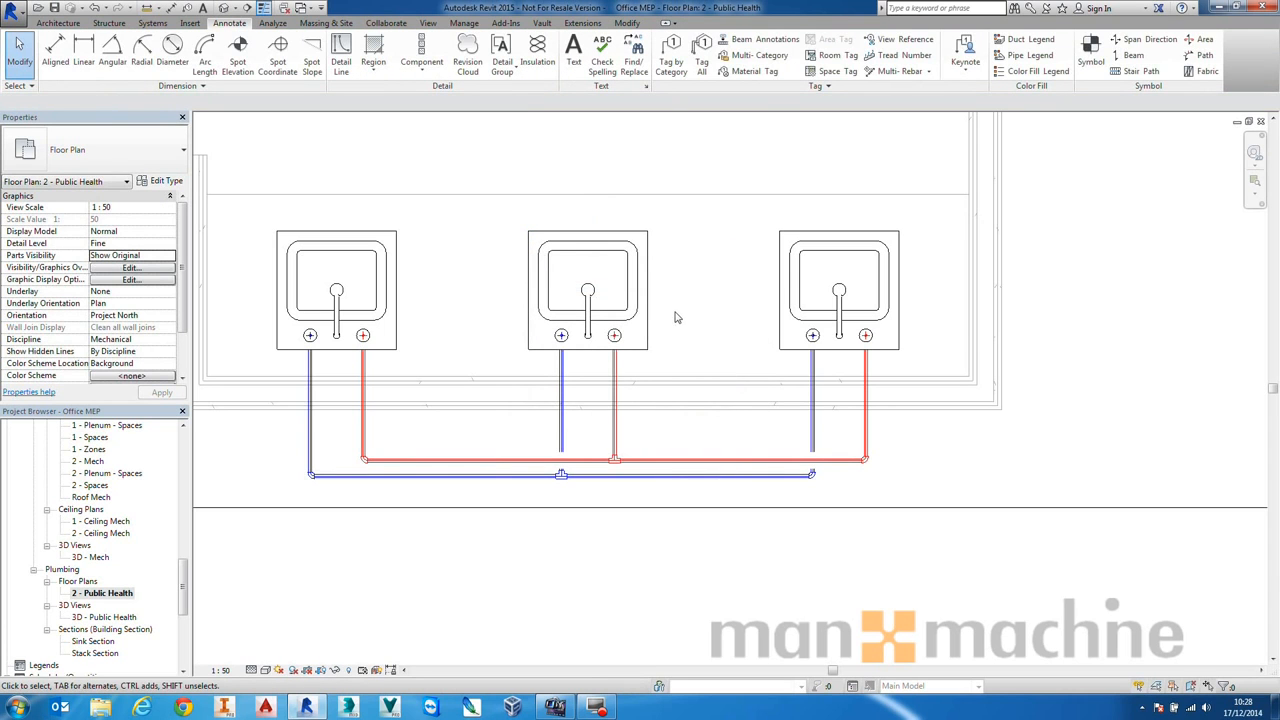
- Convert the hot and cold water elbows behind the right sink into tees with their open ends facing away from the runs
middle_click_drag(675, 317, 450, 257)
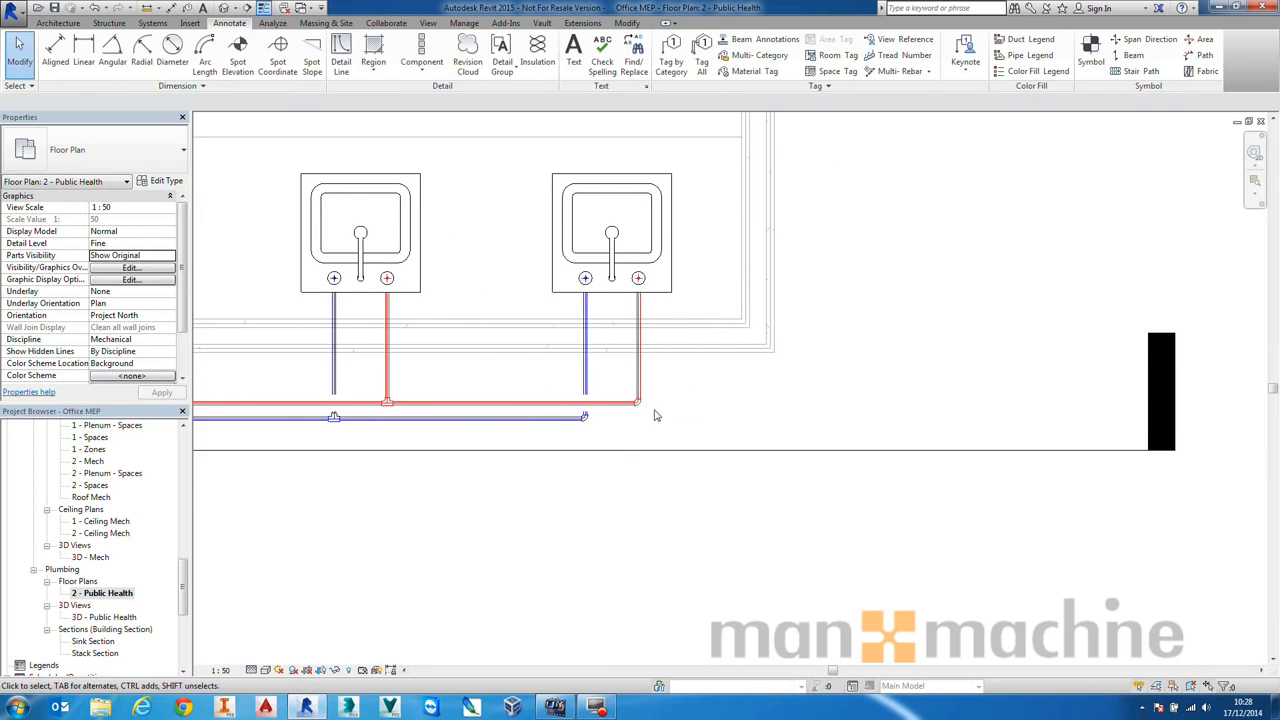
left_click(640, 403)
scroll(640, 403, "up", 2)
scroll(637, 403, "up", 2)
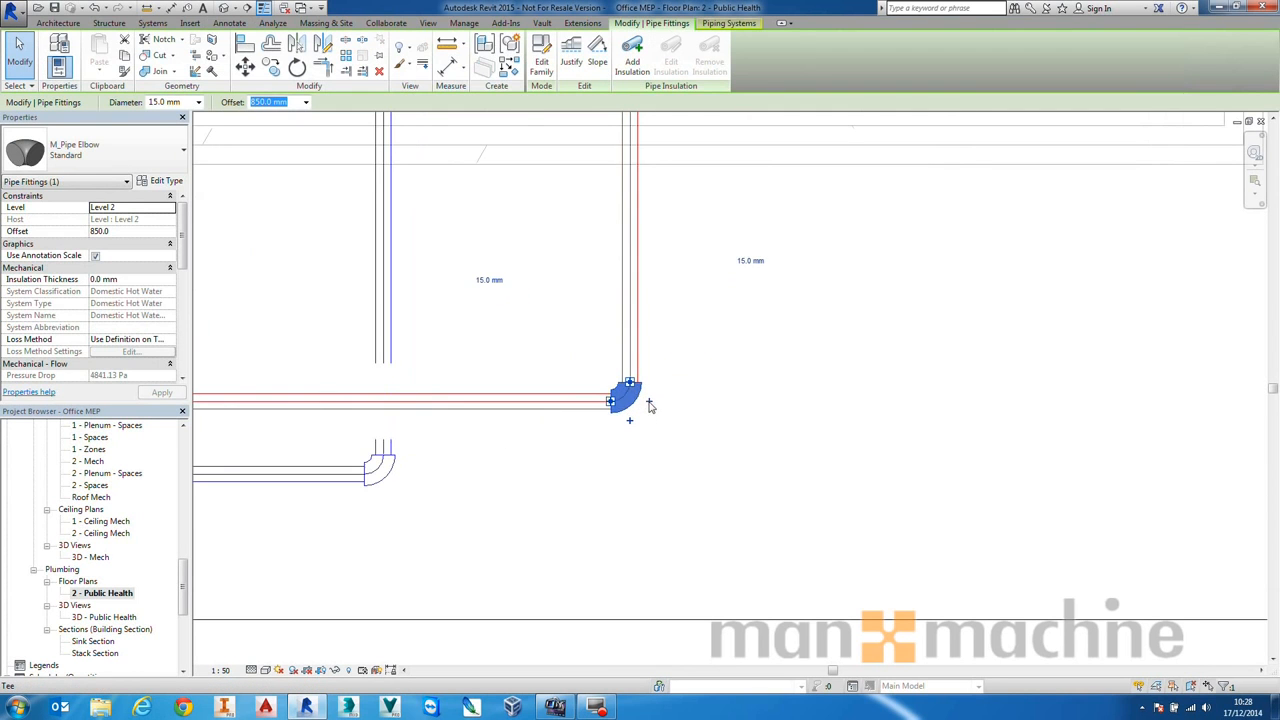
left_click(634, 403)
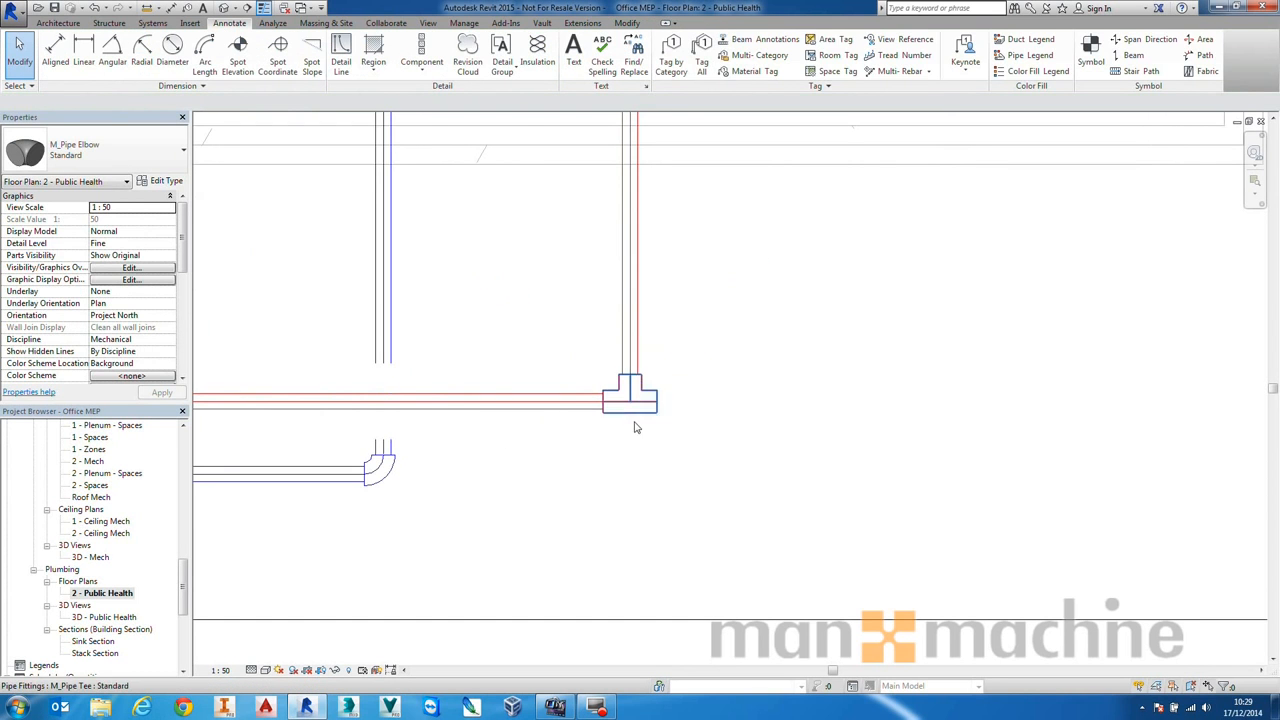
left_click(379, 472)
left_click(402, 474)
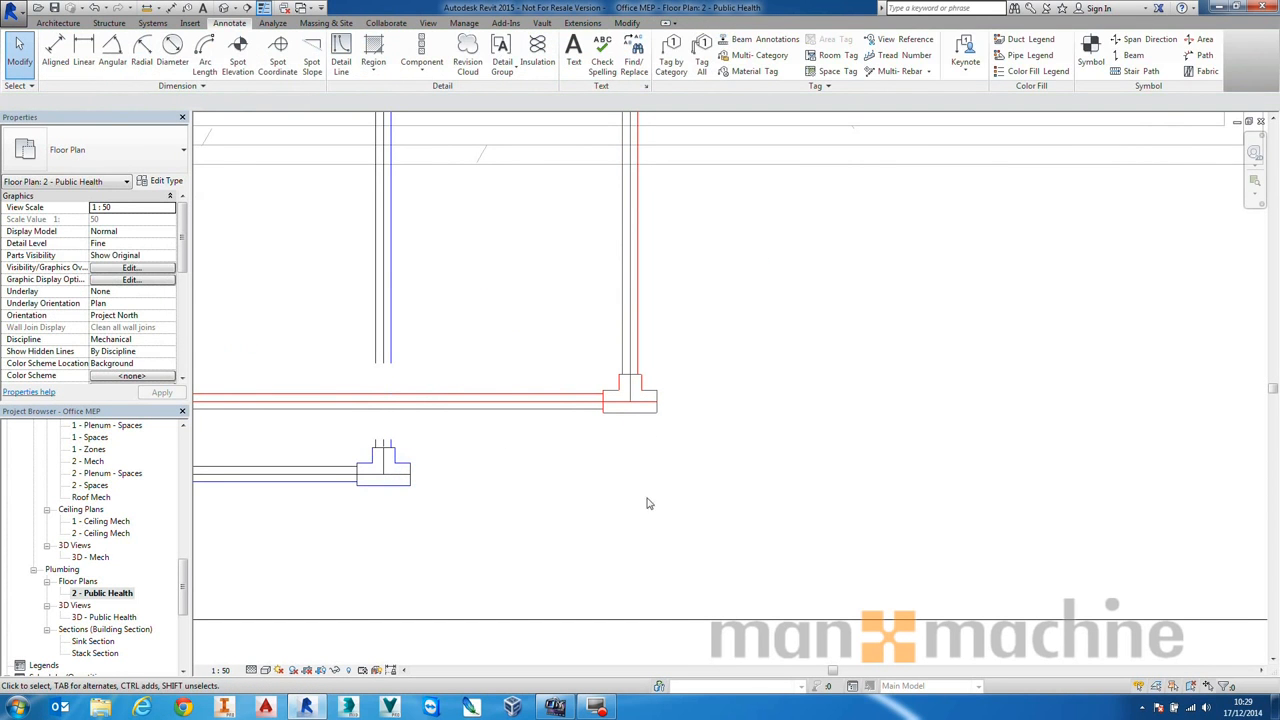
- Extend a 15 mm hot water pipe from the tee's open end past the outer wall corner and about 495 mm up alongside the wall
left_click(656, 400)
right_click(659, 404)
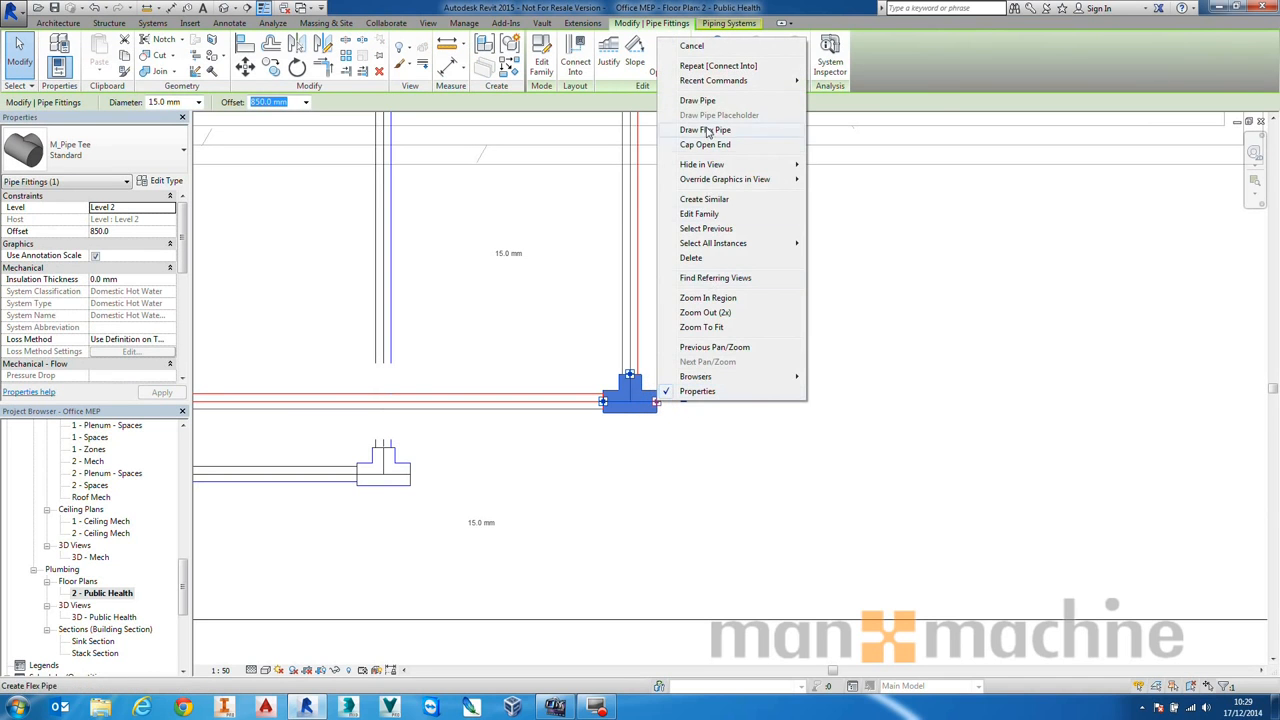
left_click(709, 101)
scroll(770, 440, "down", 3)
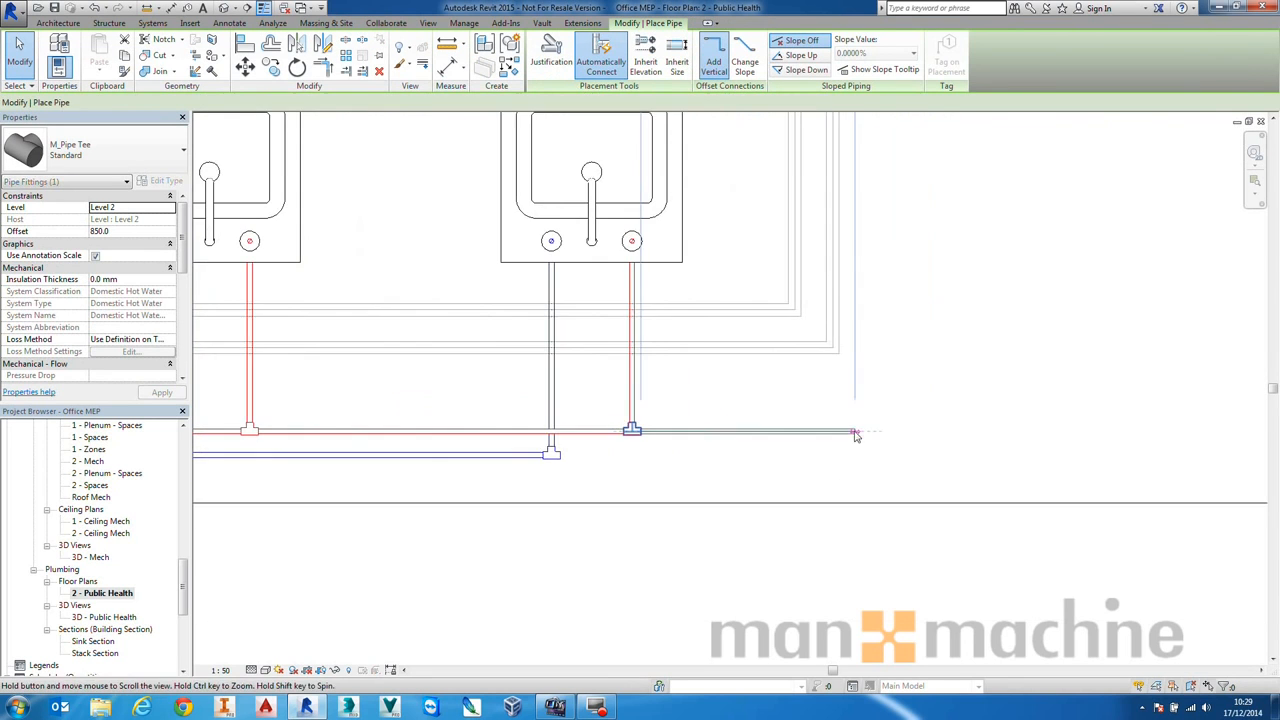
left_click(868, 430)
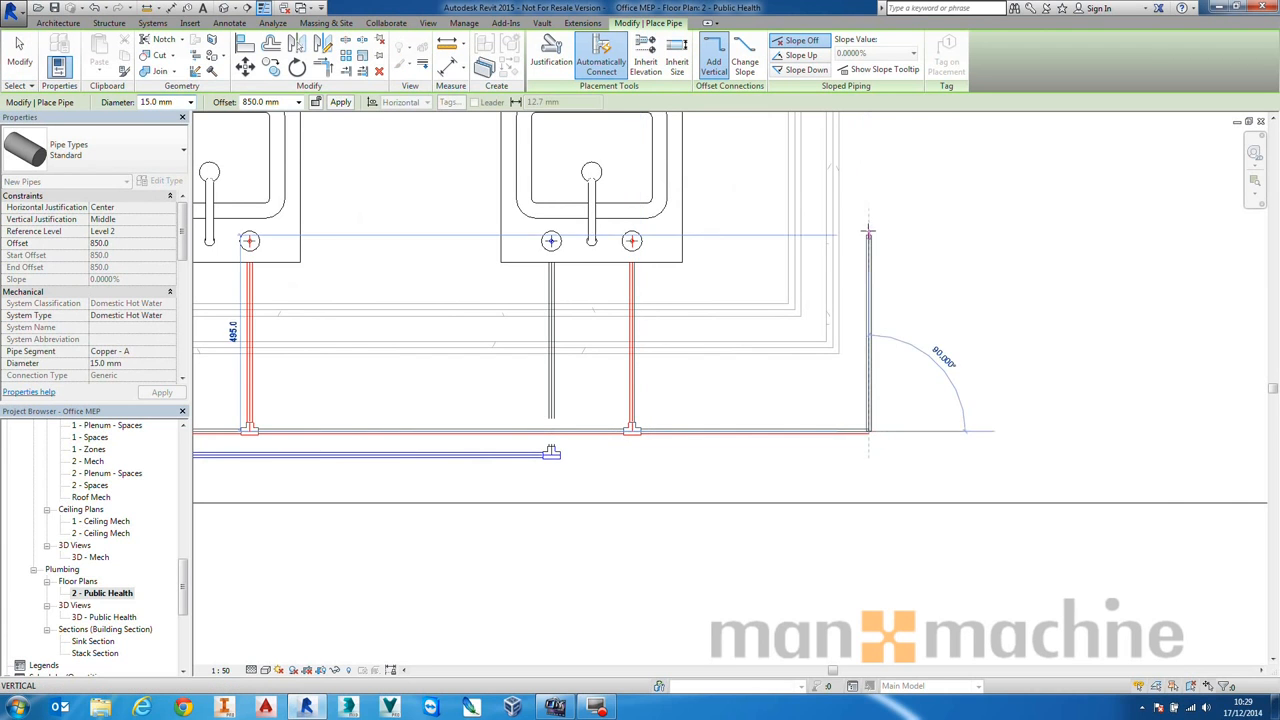
left_click(868, 231)
key("Escape")
key("Escape")
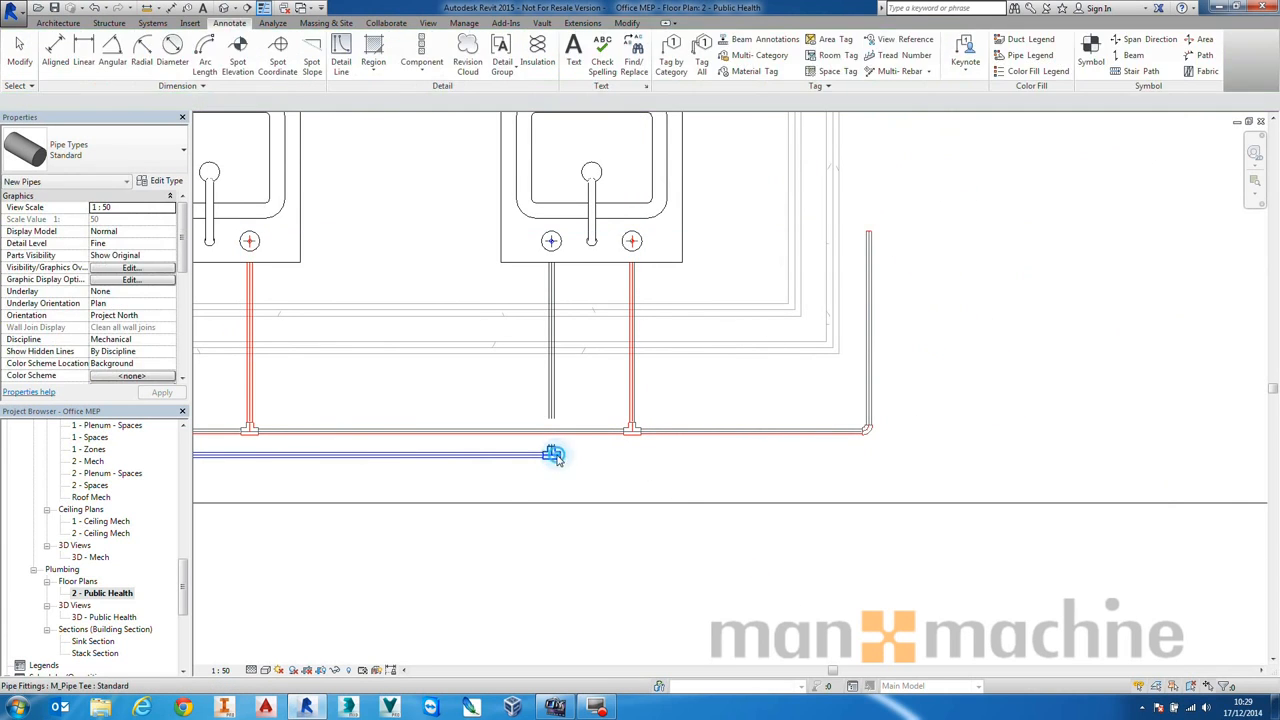
- Extend a 15 mm cold water pipe from its tee's open end around the wall corner, parallel to the hot water pipe and ending level with it
left_click(560, 457)
right_click(579, 455)
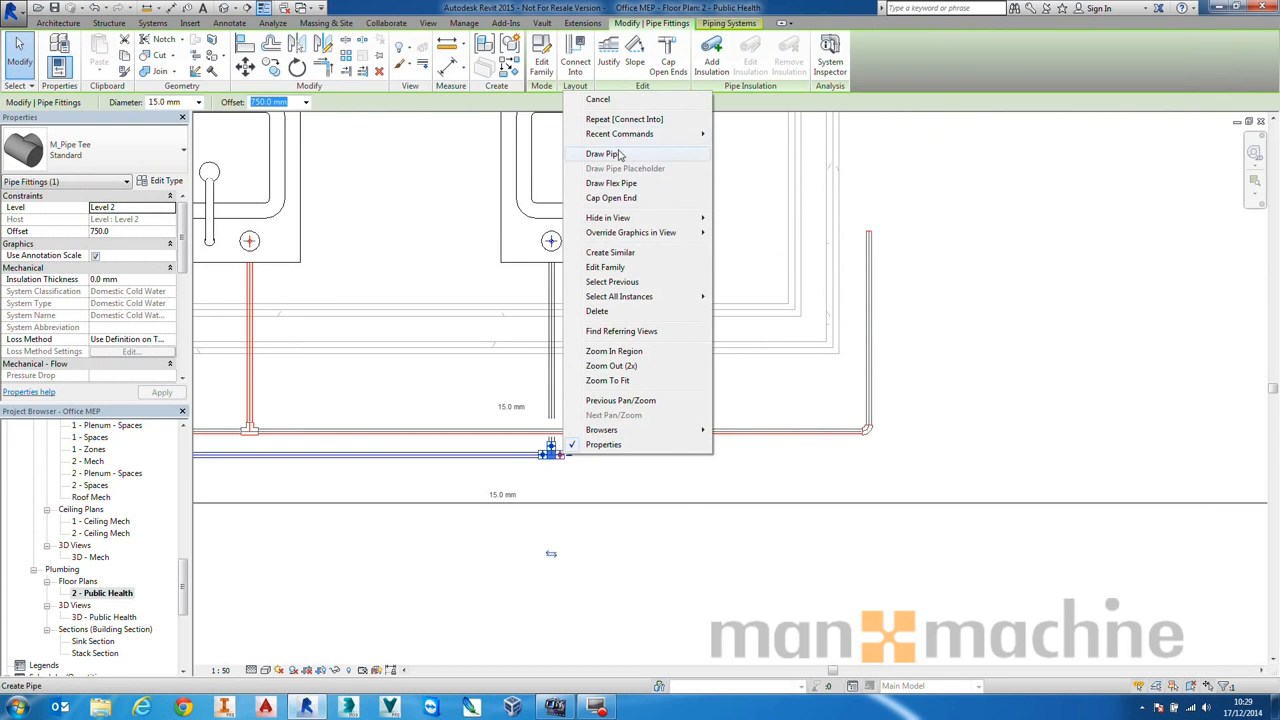
left_click(619, 155)
left_click(885, 455)
left_click(884, 231)
key("Escape")
key("Escape")
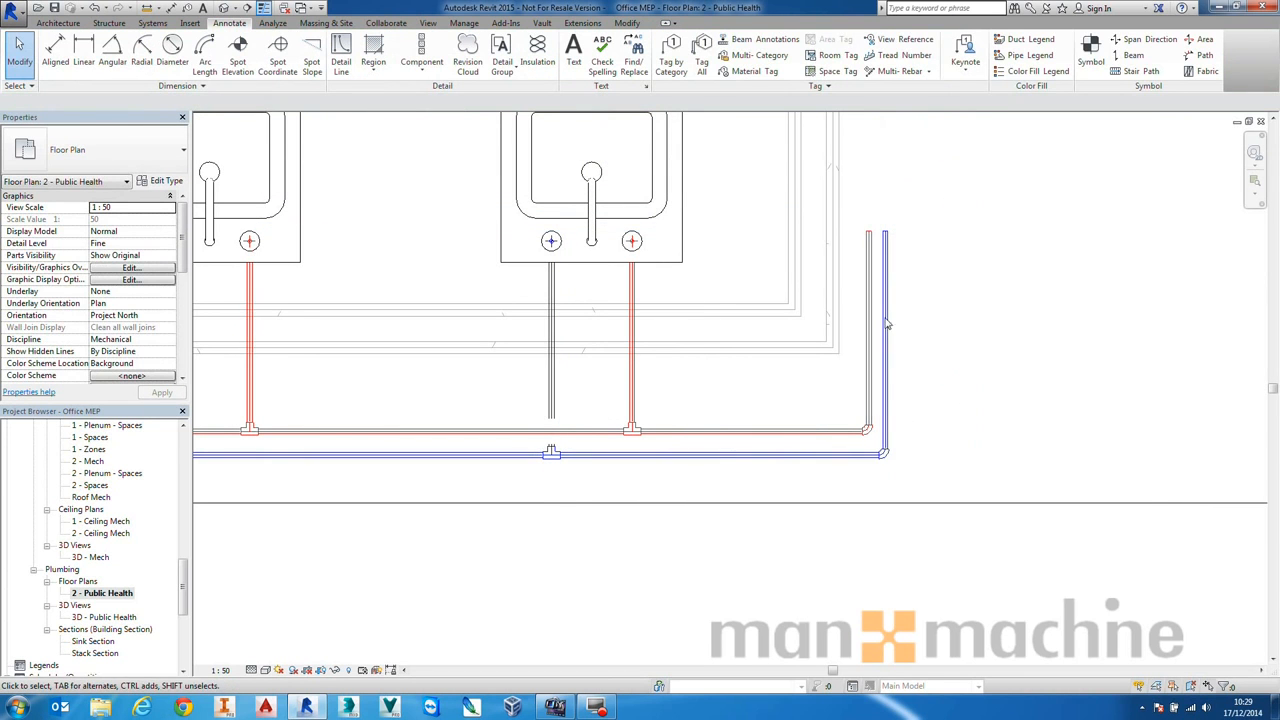
- Open the 3D - Public Health view to see the sink pipework in the model
scroll(886, 323, "down", 1)
middle_click_drag(836, 242, 855, 323)
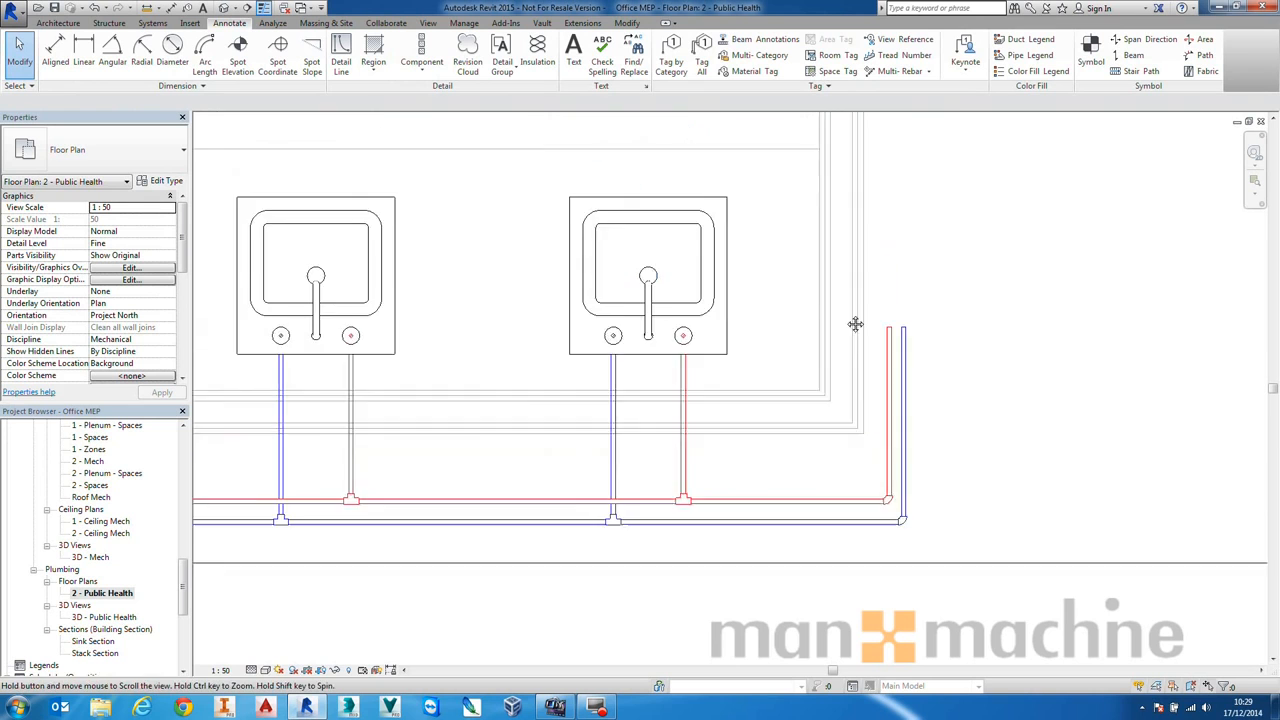
scroll(855, 323, "down", 2)
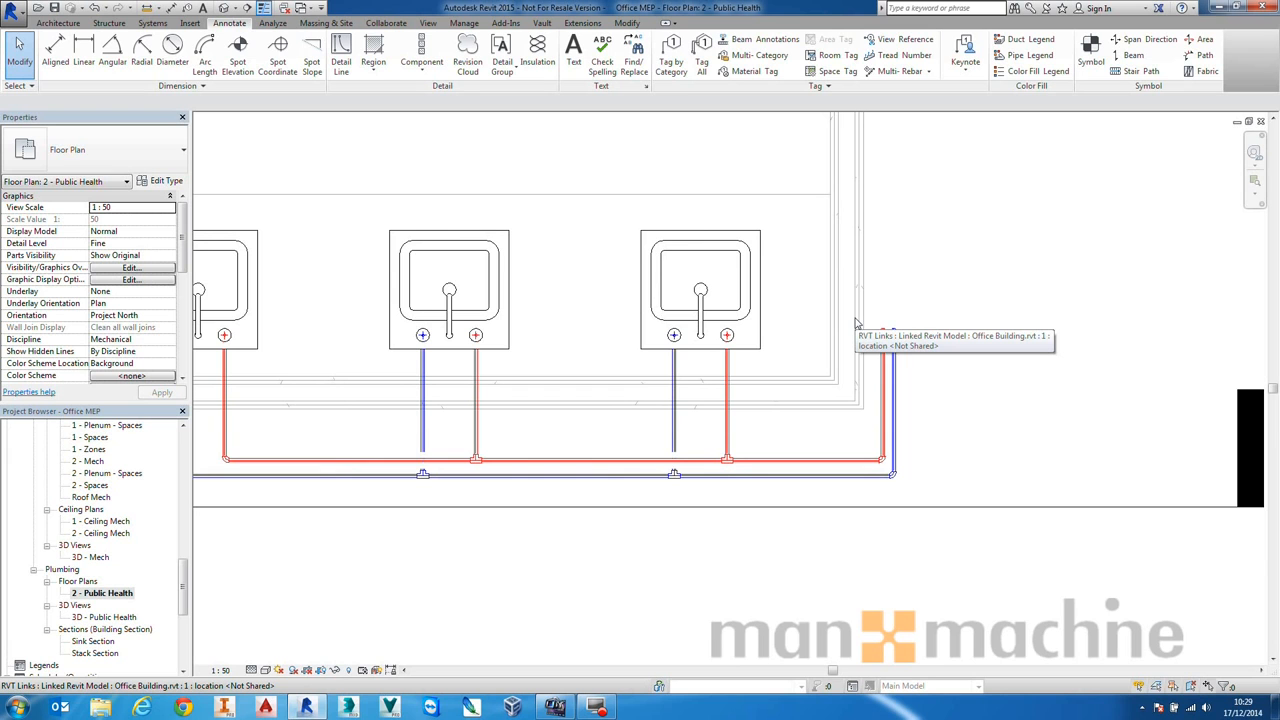
middle_click_drag(780, 341, 974, 402)
scroll(974, 402, "down", 1)
scroll(974, 402, "down", 4)
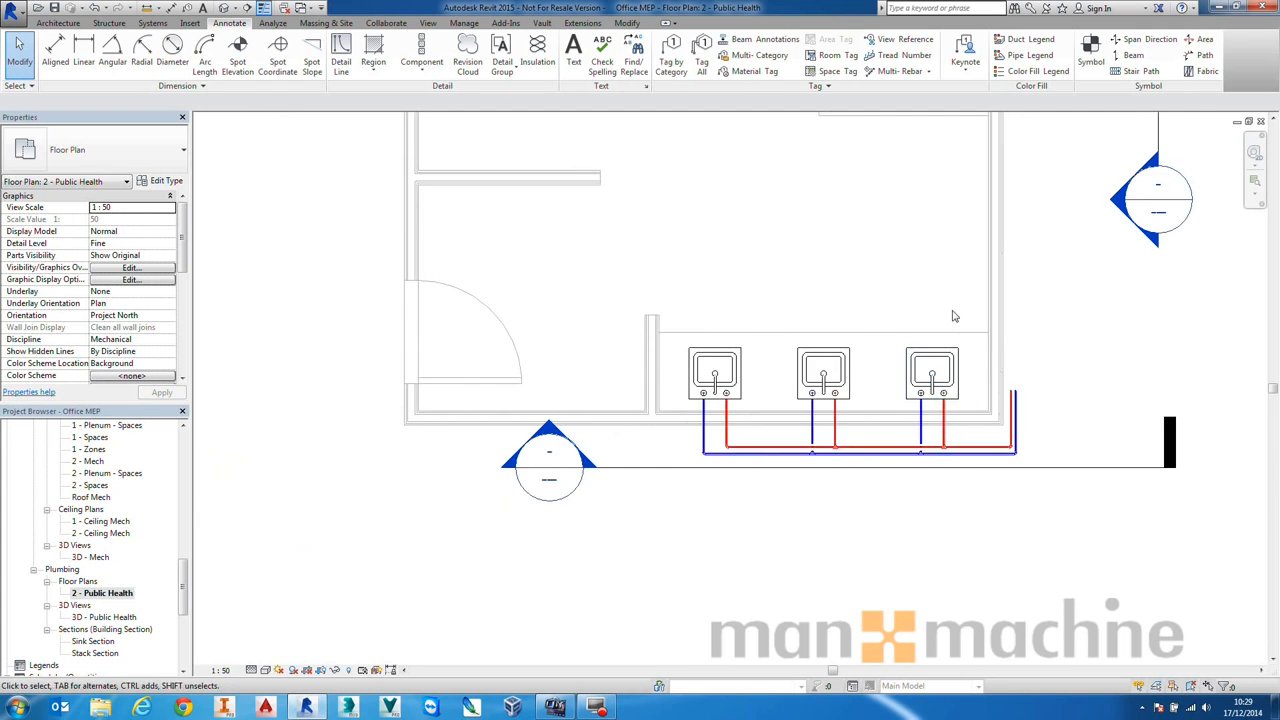
scroll(873, 213, "up", 2)
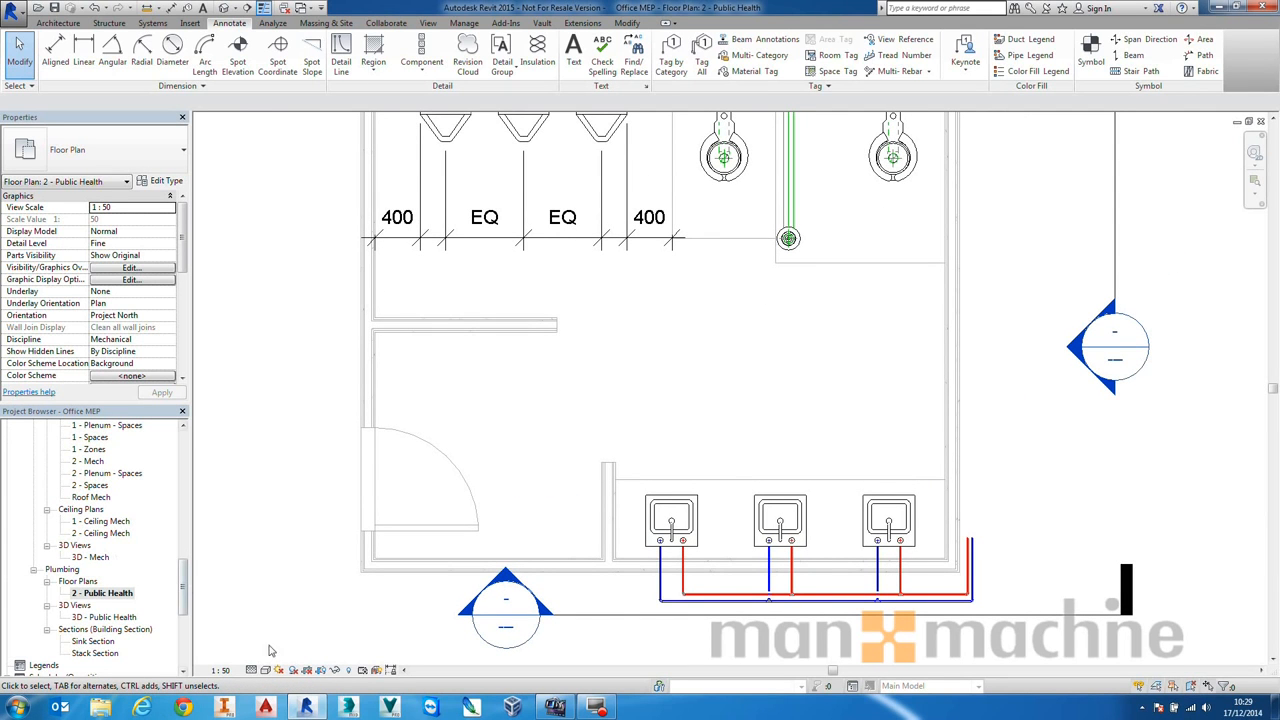
mouse_move(596, 709)
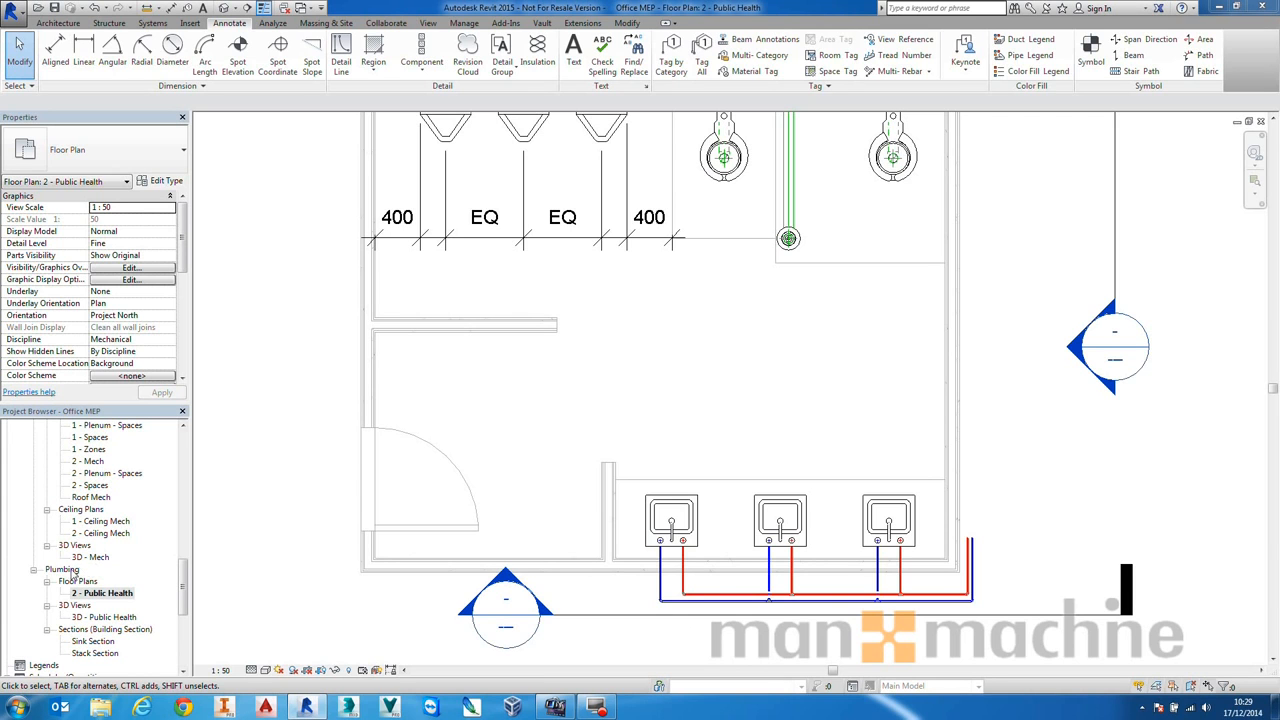
double_click(103, 618)
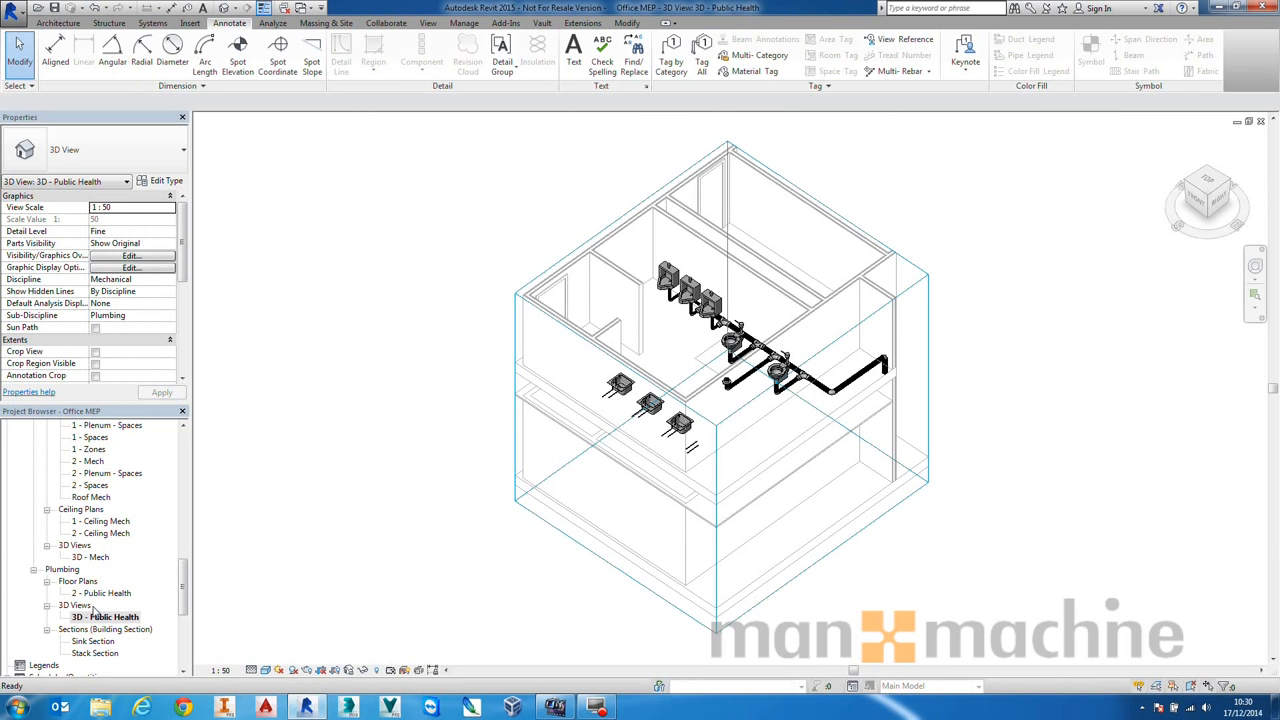
- Extend the 3D view's section box outward beyond the sink wall so it includes the hot and cold water pipe runs
mouse_move(871, 507)
middle_mouse_down("shift")
mouse_move(769, 316)
mouse_move(720, 300)
middle_mouse_up("shift")
scroll(587, 330, "up", 5)
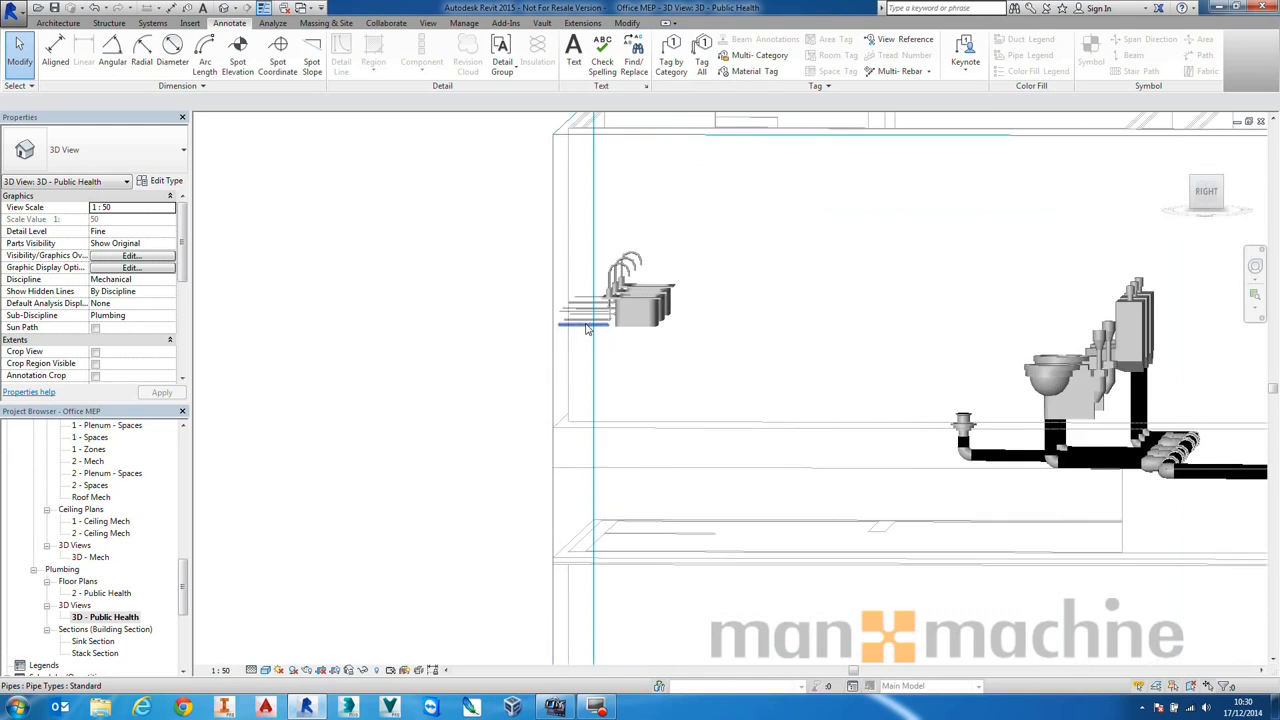
middle_click_drag(640, 354, 771, 378)
scroll(763, 376, "down", 2)
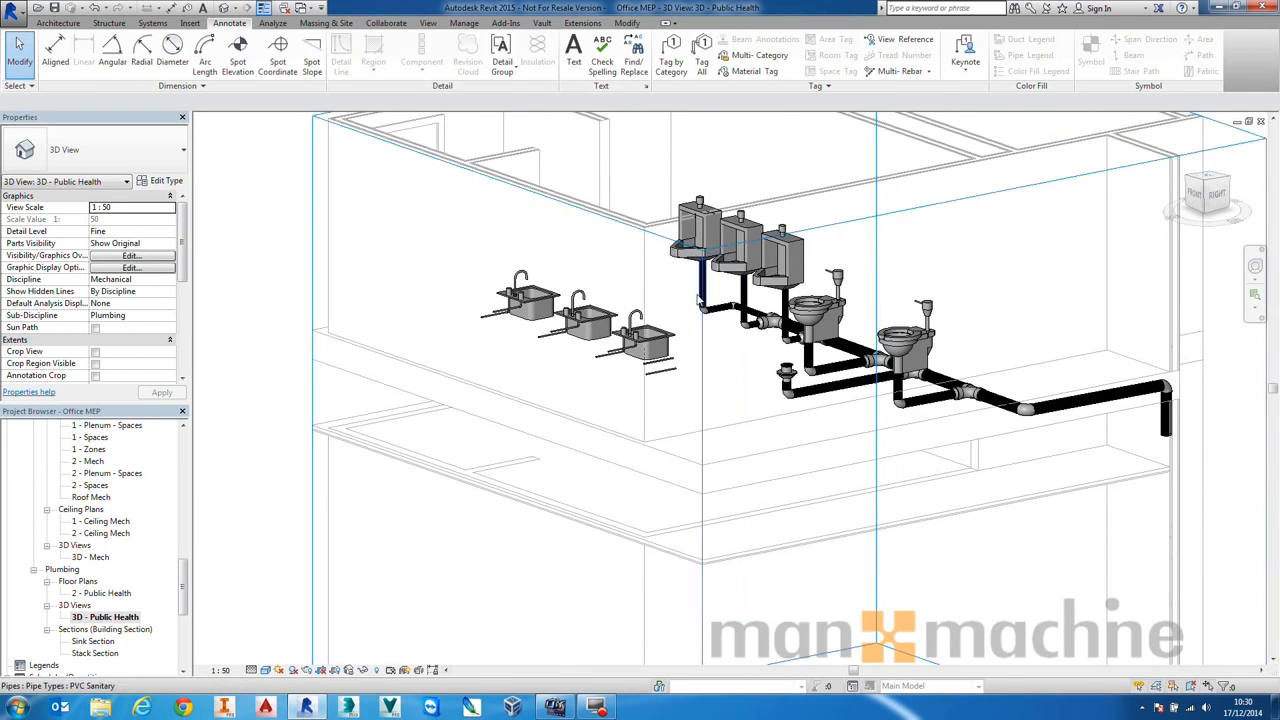
middle_click_drag(703, 357, 570, 372, "shift")
left_click(488, 383)
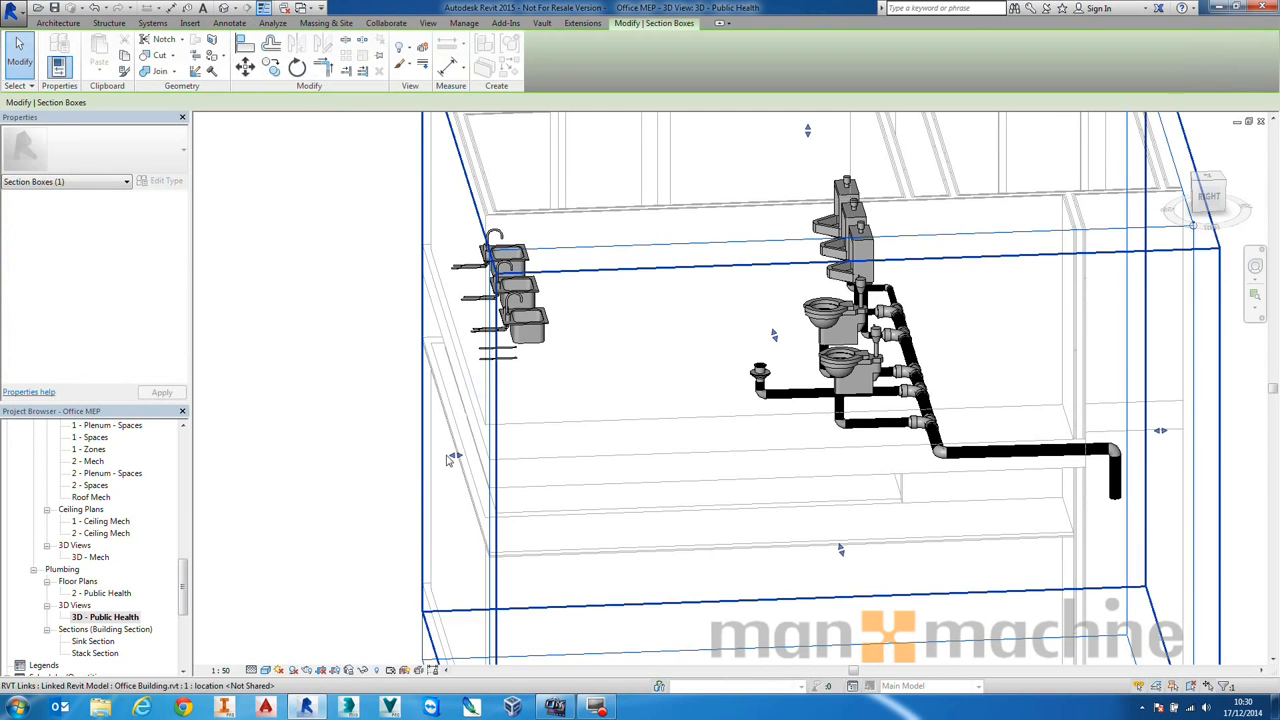
left_click_drag(454, 456, 421, 456)
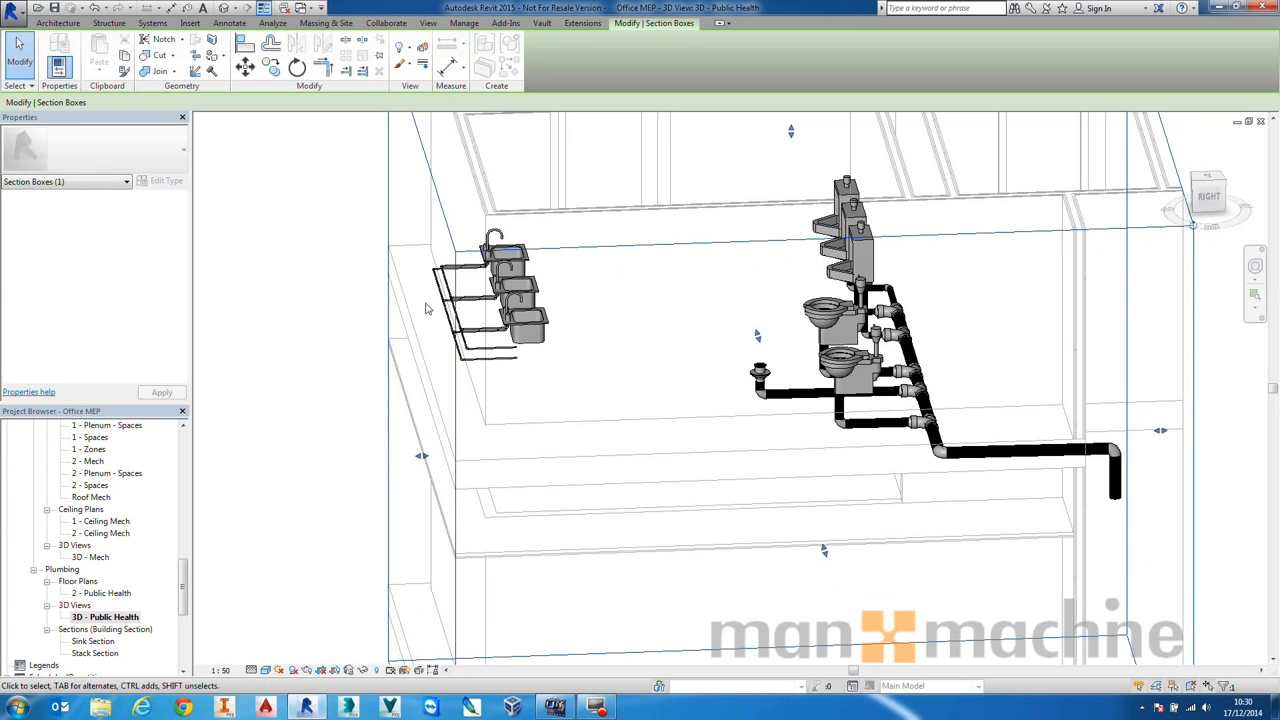
- Examine the sink pipework in the 2 - Public Health plan at Coarse detail level and restore the plan to Fine
left_click(121, 594)
double_click(121, 594)
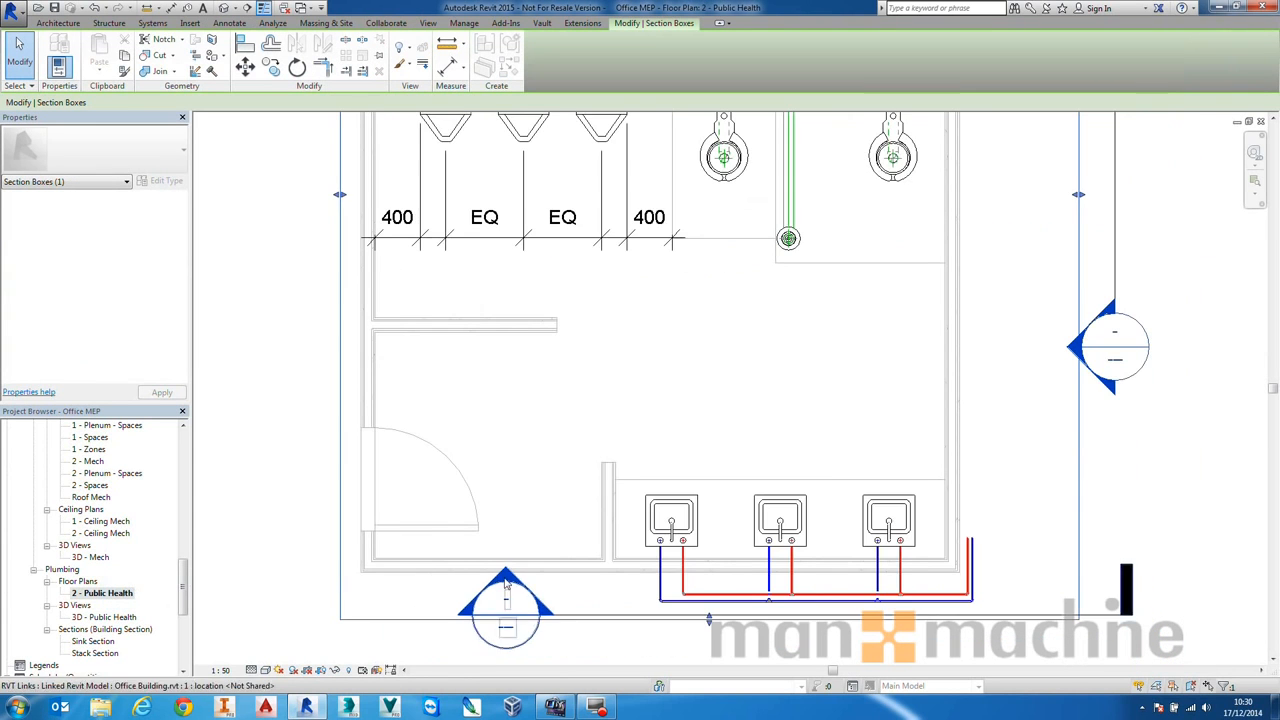
left_click(257, 672)
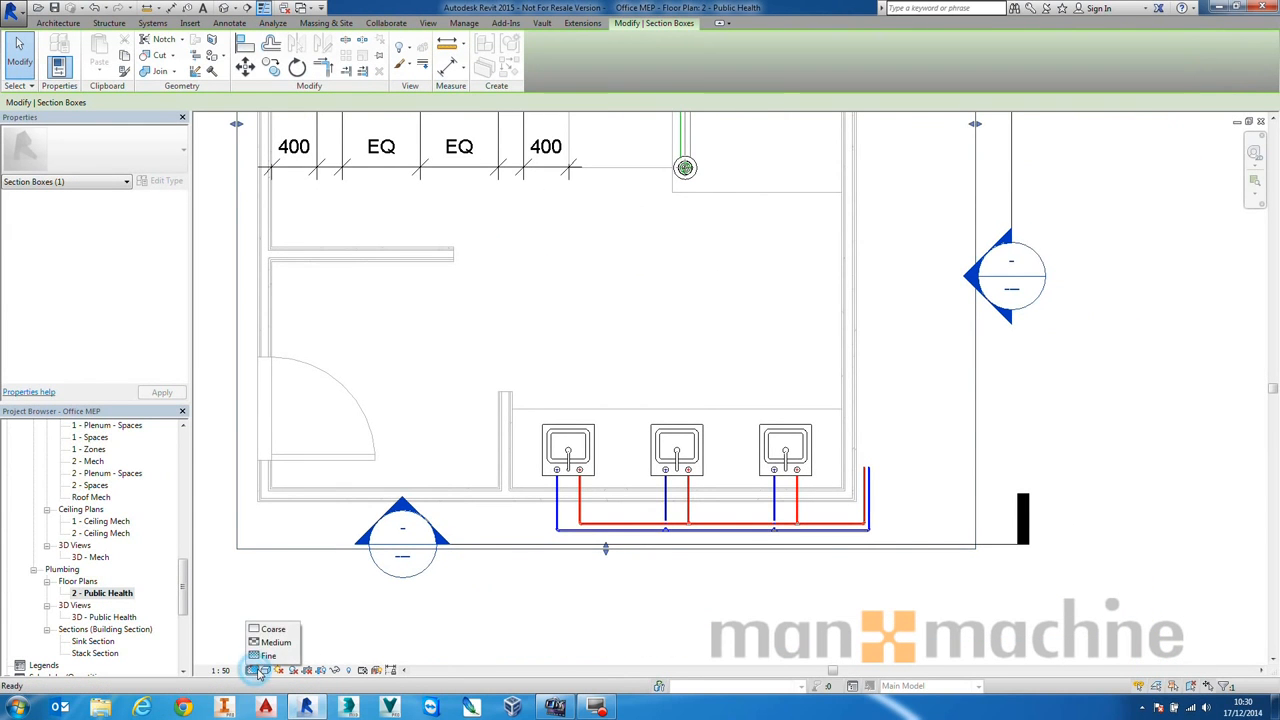
left_click(270, 630)
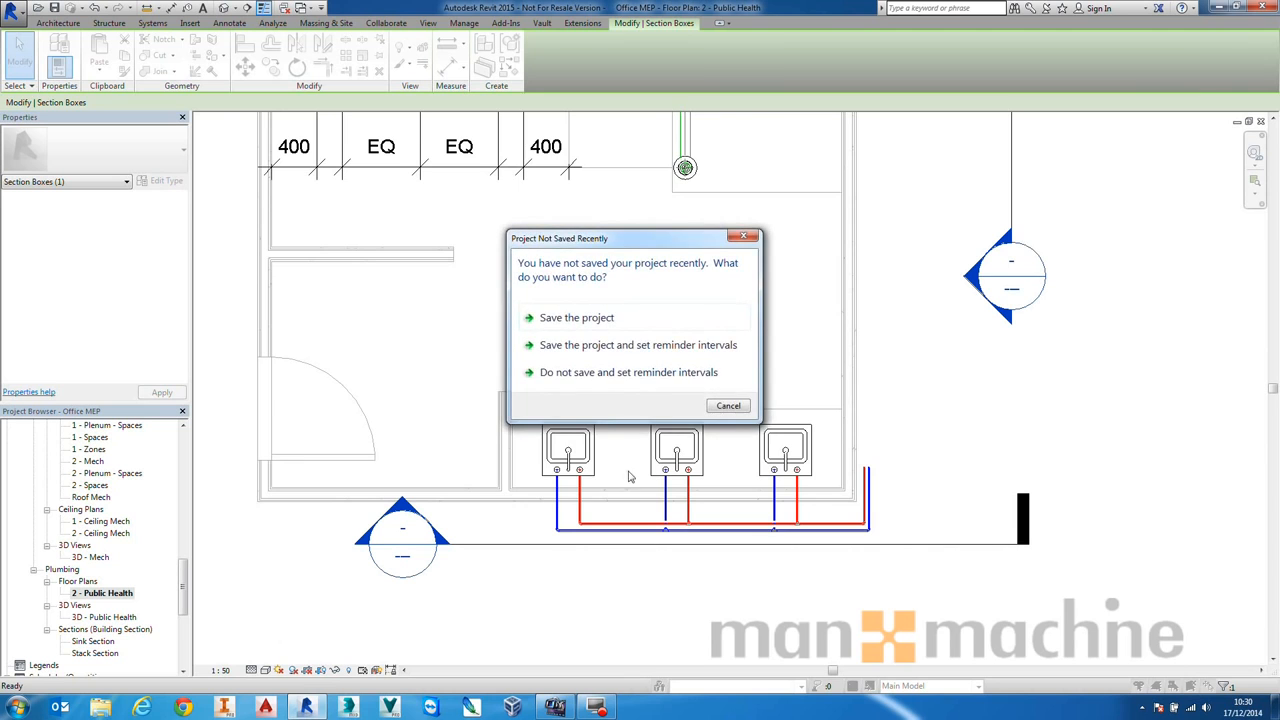
left_click(728, 406)
left_click(729, 406)
scroll(580, 500, "up", 4)
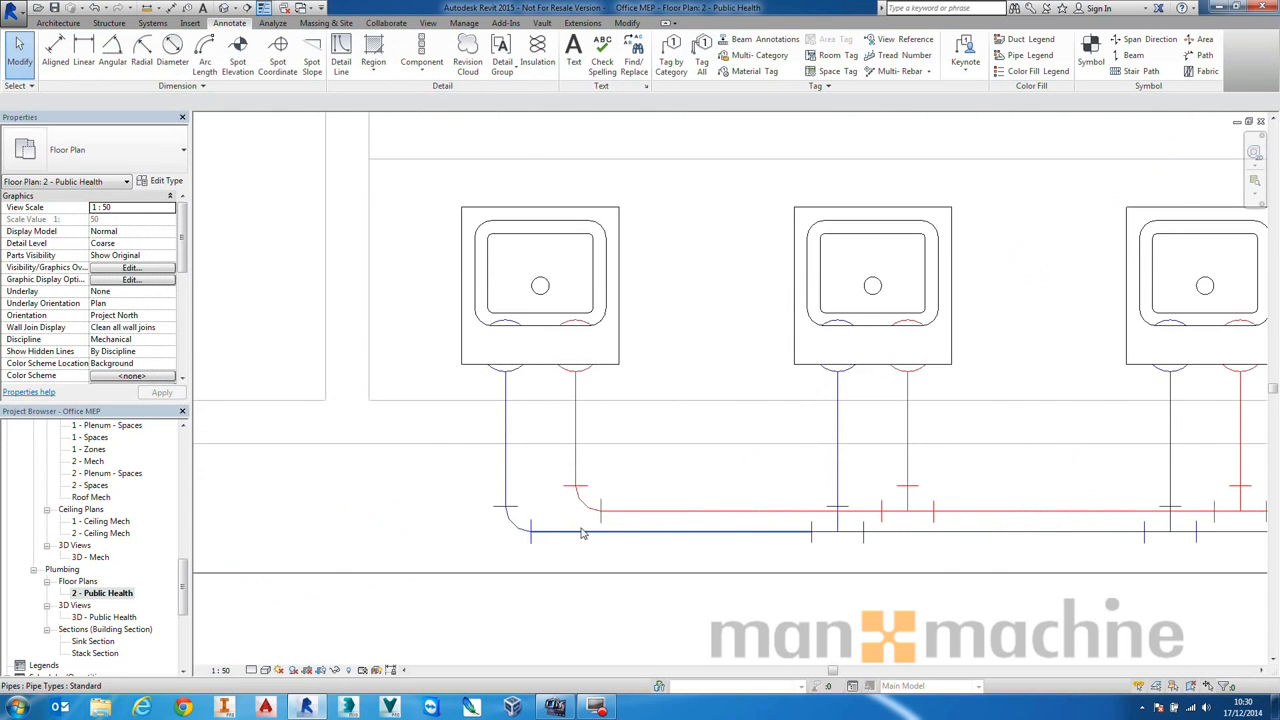
middle_click_drag(1083, 505, 517, 458)
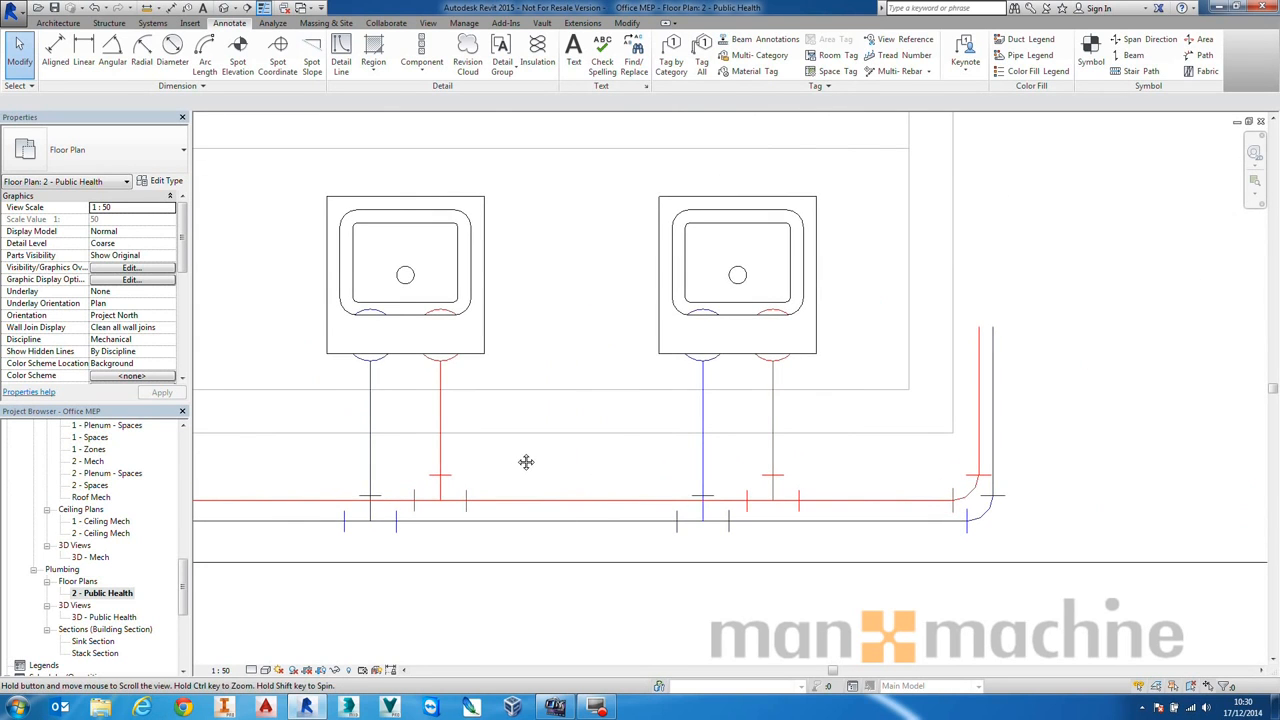
left_click(252, 669)
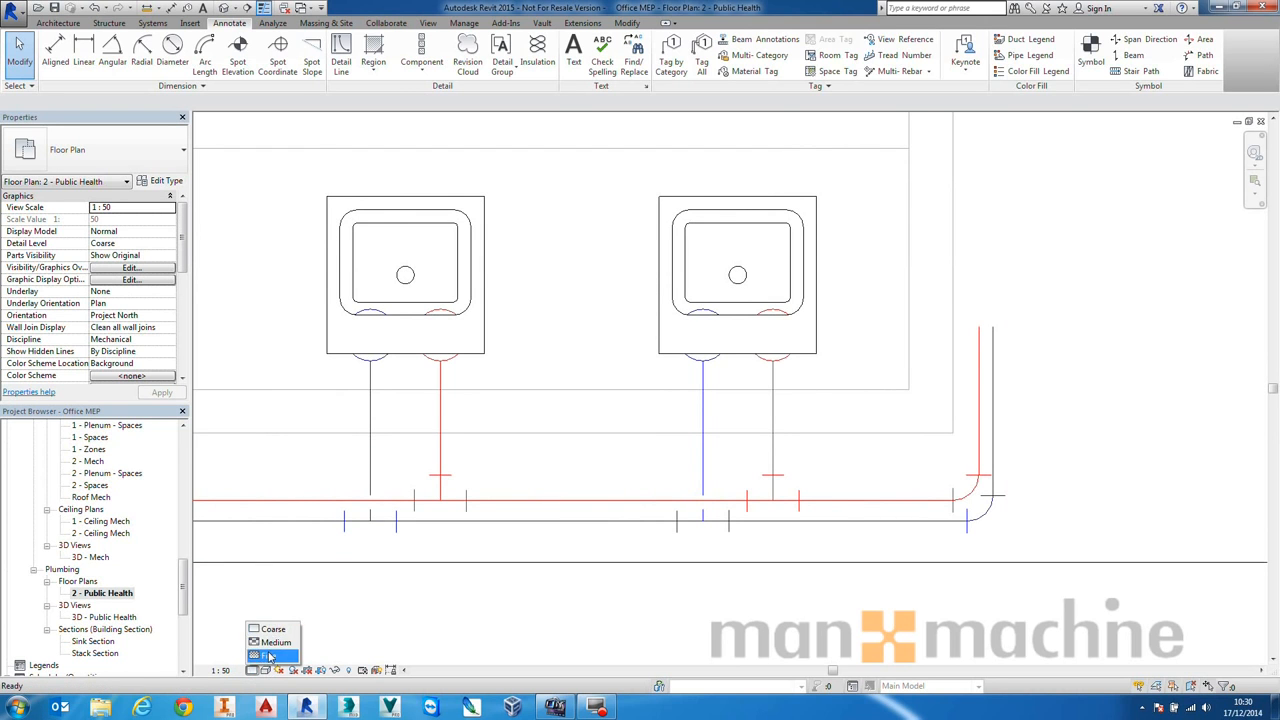
left_click(268, 655)
- Extend the stack section's view depth across the washroom to the wall beyond the urinals and open the Stack Section view
scroll(604, 440, "down", 3)
middle_click_drag(865, 190, 843, 329)
scroll(829, 299, "down", 1)
middle_click_drag(895, 247, 897, 376)
left_click(910, 360)
scroll(910, 360, "down", 2)
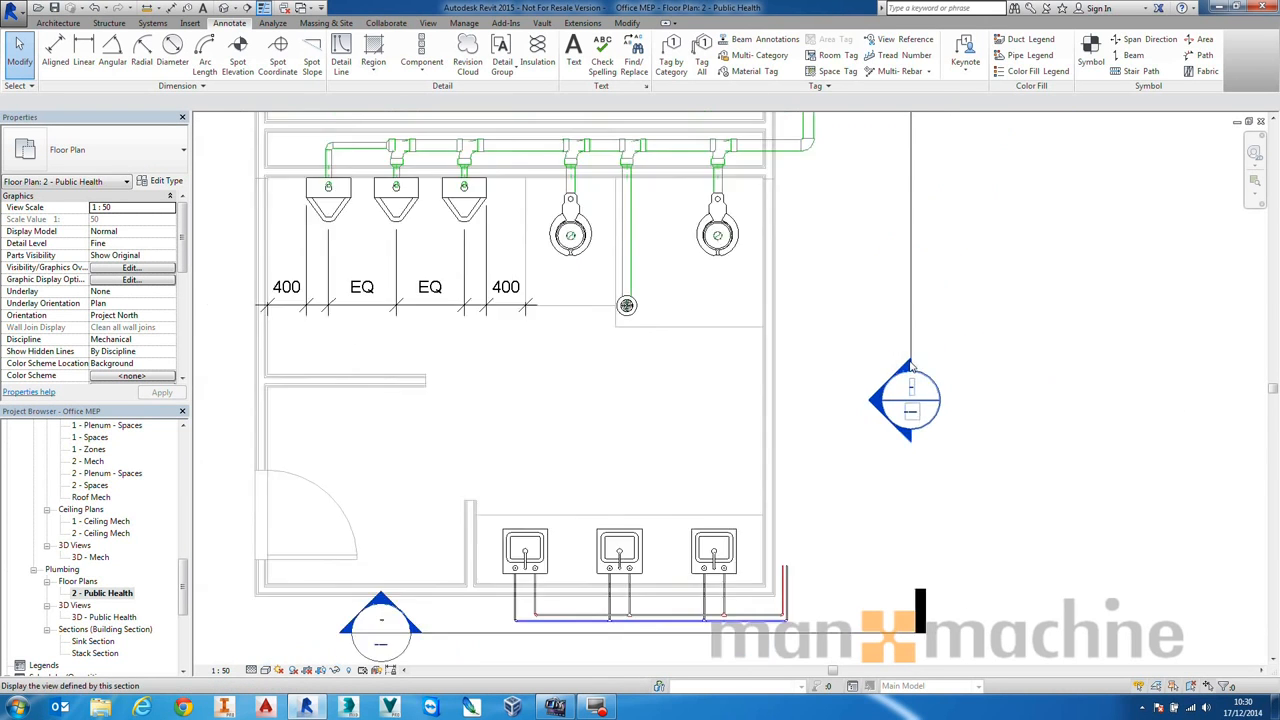
middle_click_drag(897, 390, 885, 463)
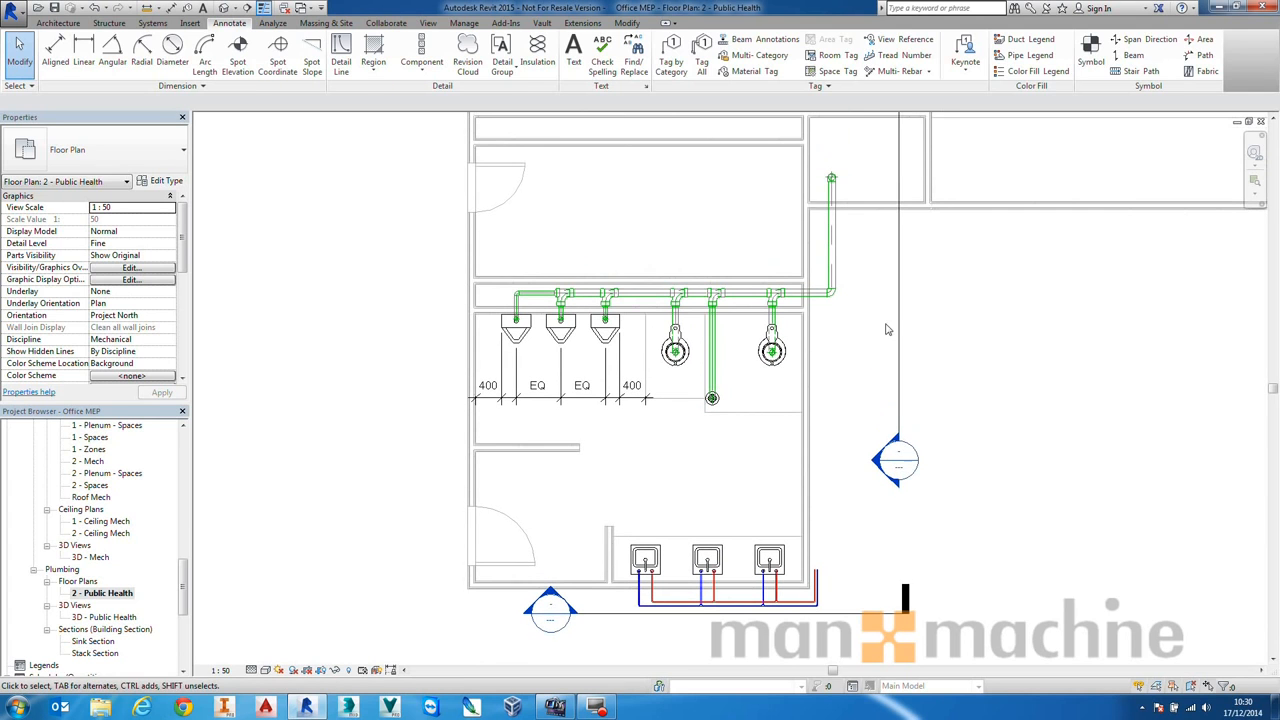
left_click(897, 300)
left_click_drag(789, 266, 482, 266)
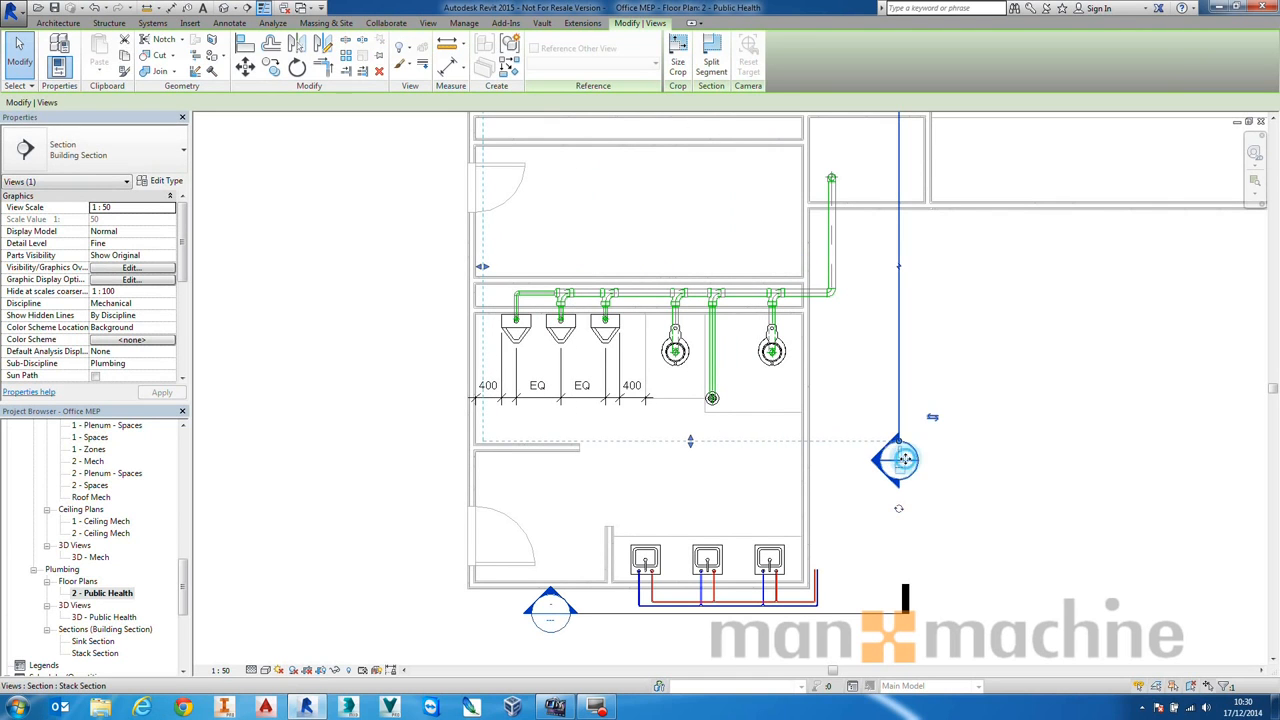
left_click(954, 467)
double_click(913, 465)
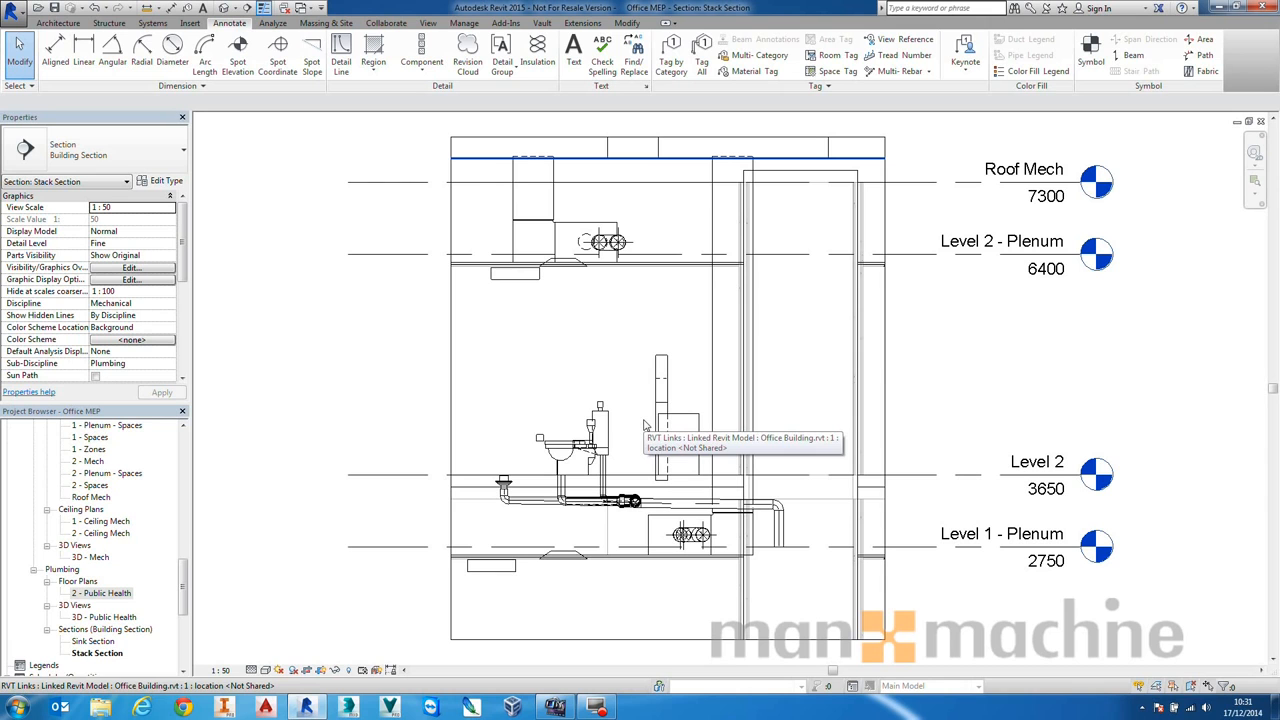
- Move the water closet nearest the section horizontally away from the drainage stack, to just past the floor drain
left_click(563, 448)
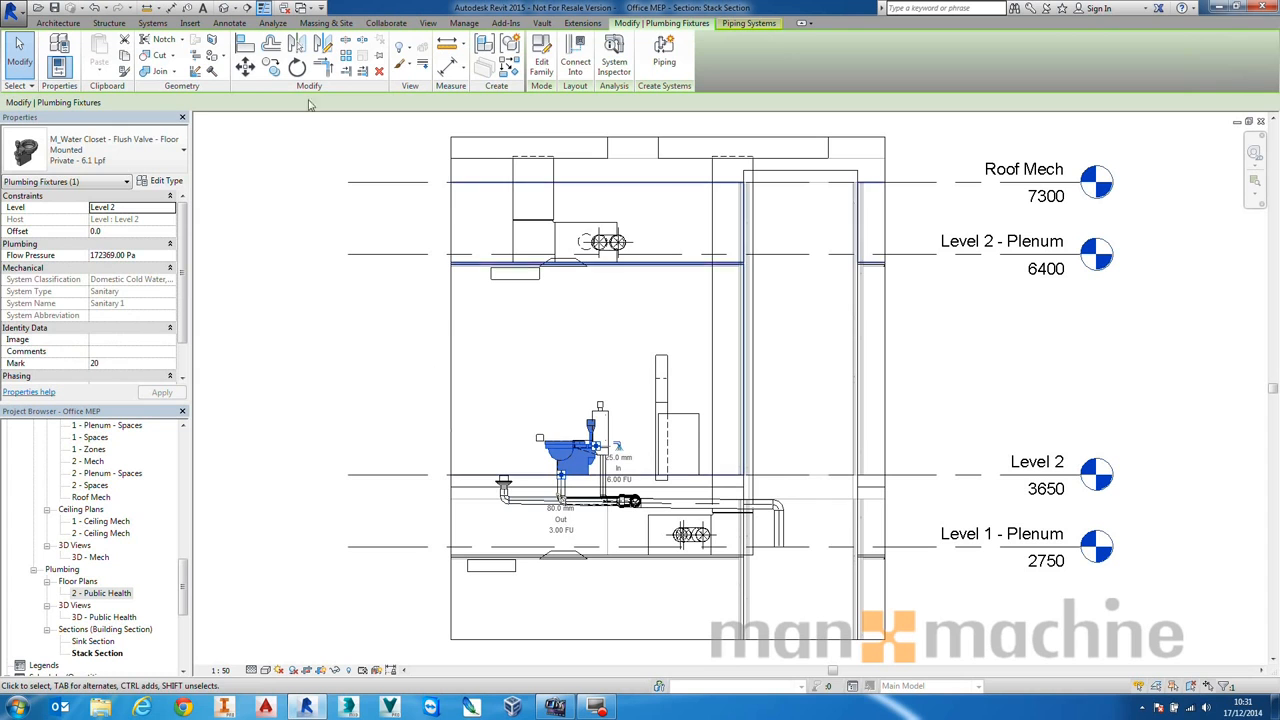
left_click(245, 67)
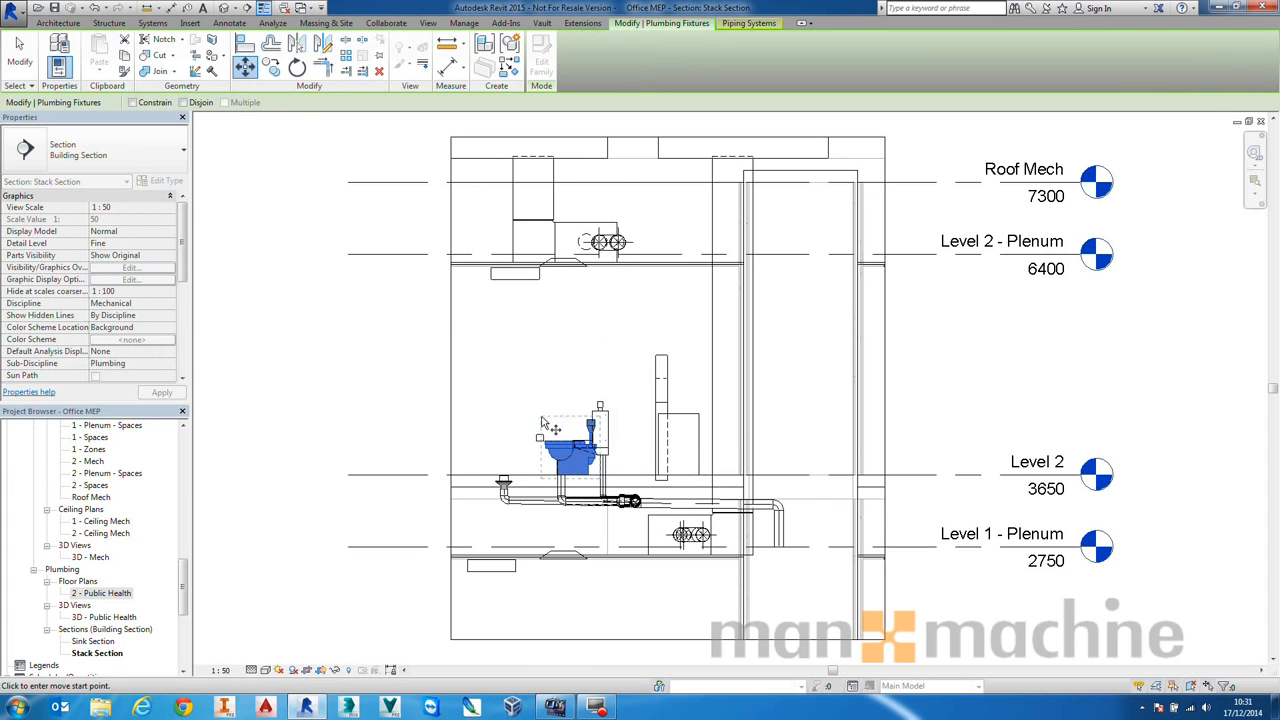
left_click(560, 478)
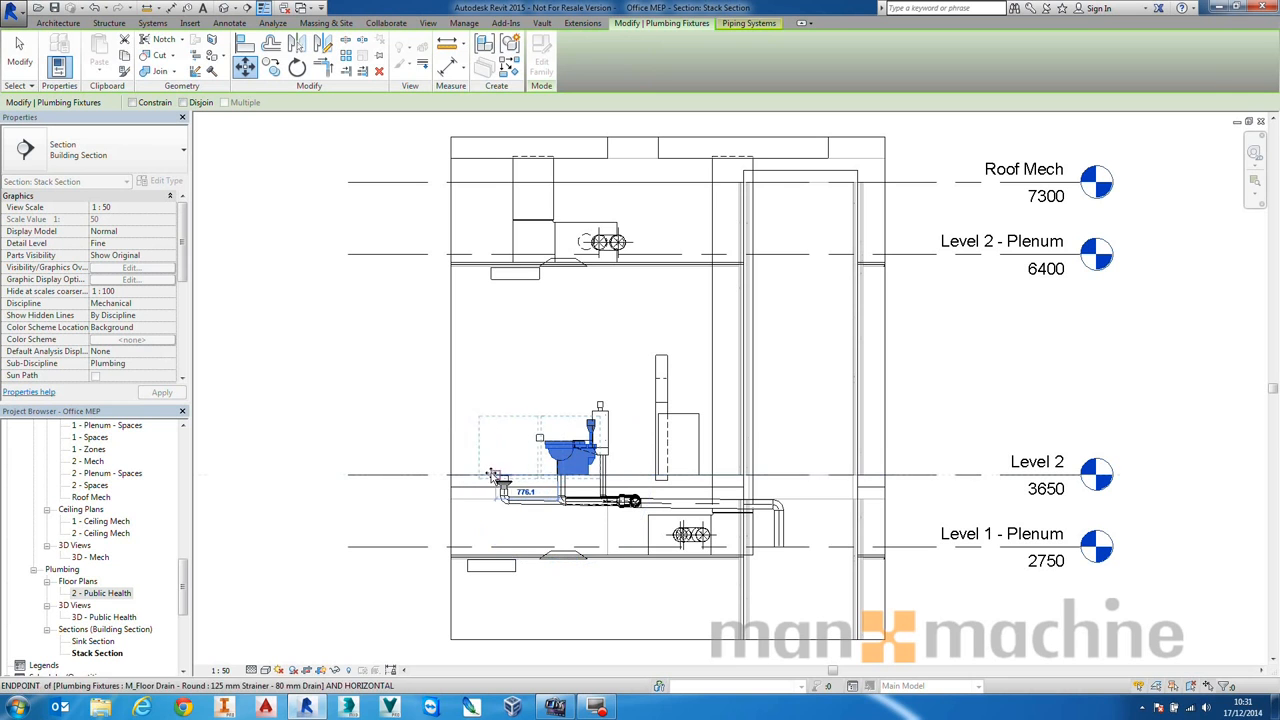
left_click(476, 476)
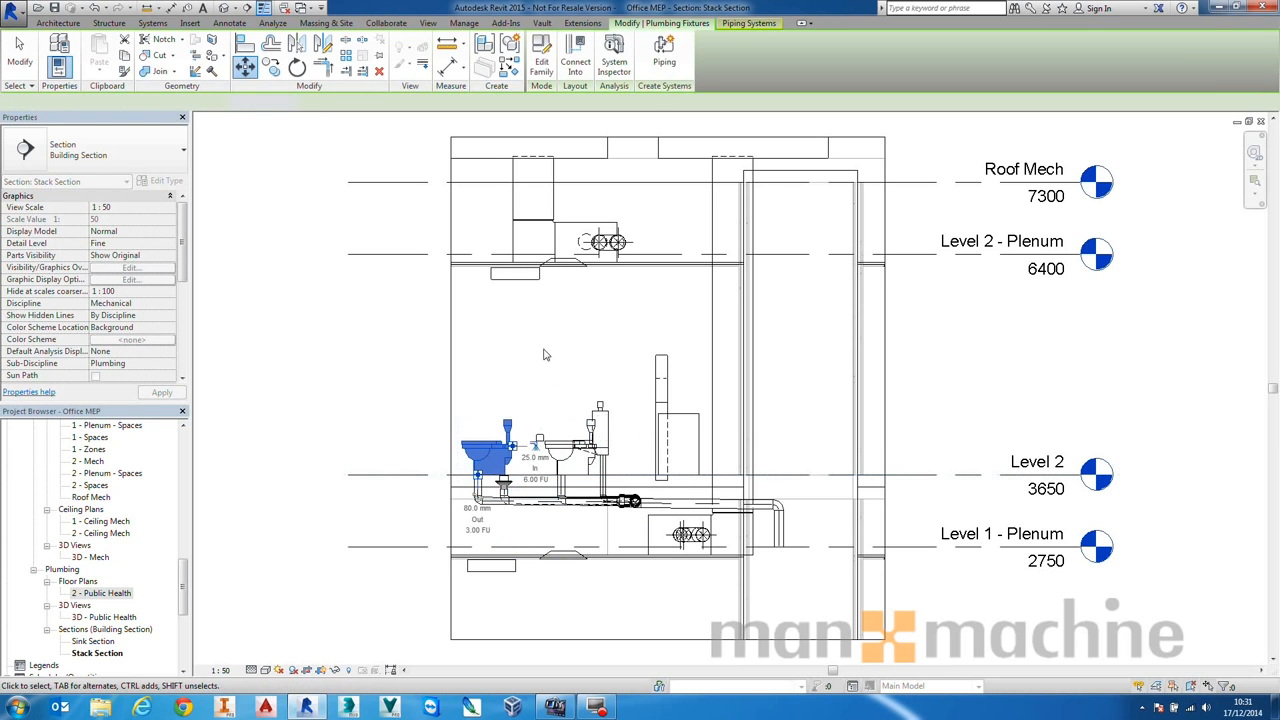
scroll(478, 490, "up", 4)
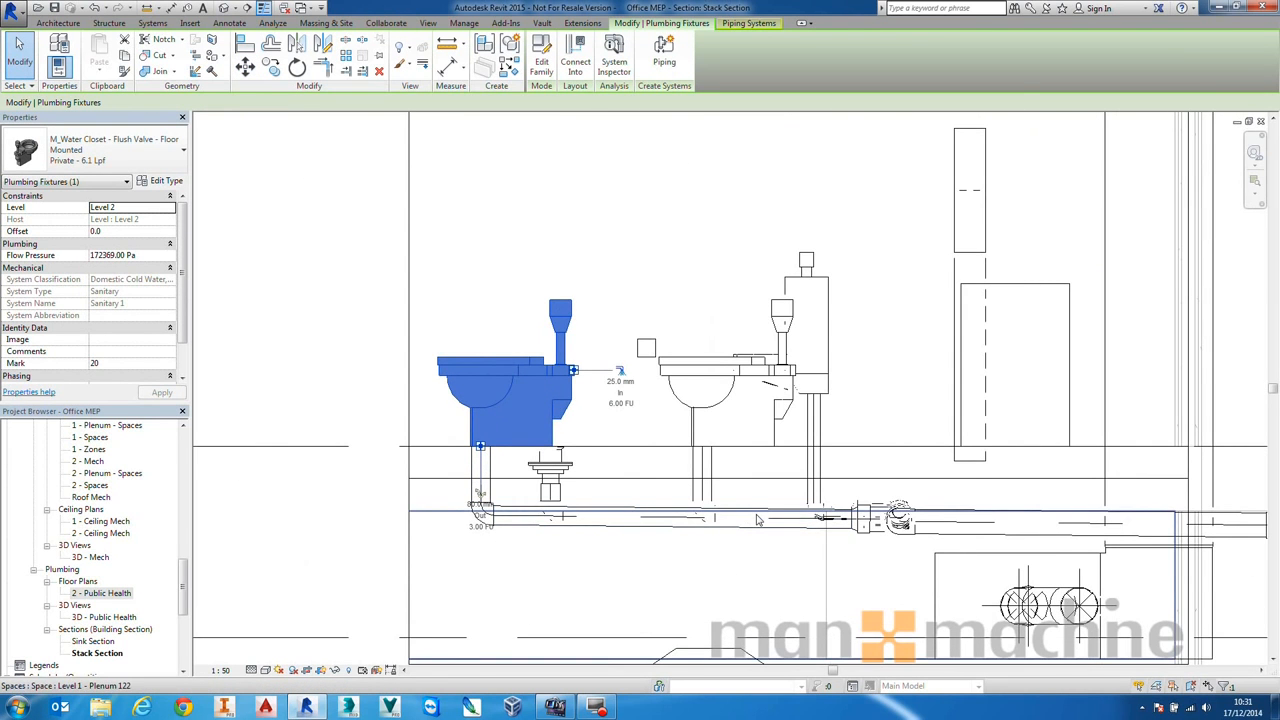
- Check the moved water closet and its drain pipe in the 2 - Public Health plan and the 3D - Public Health view
double_click(100, 593)
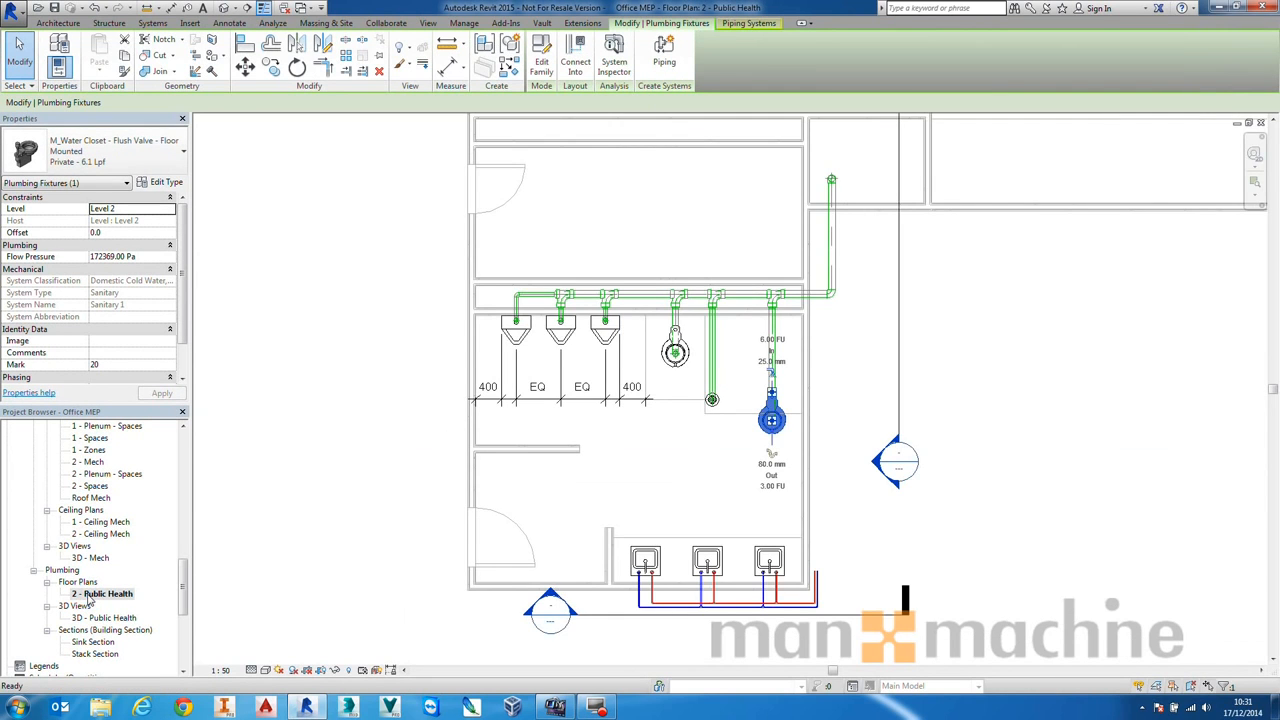
double_click(104, 619)
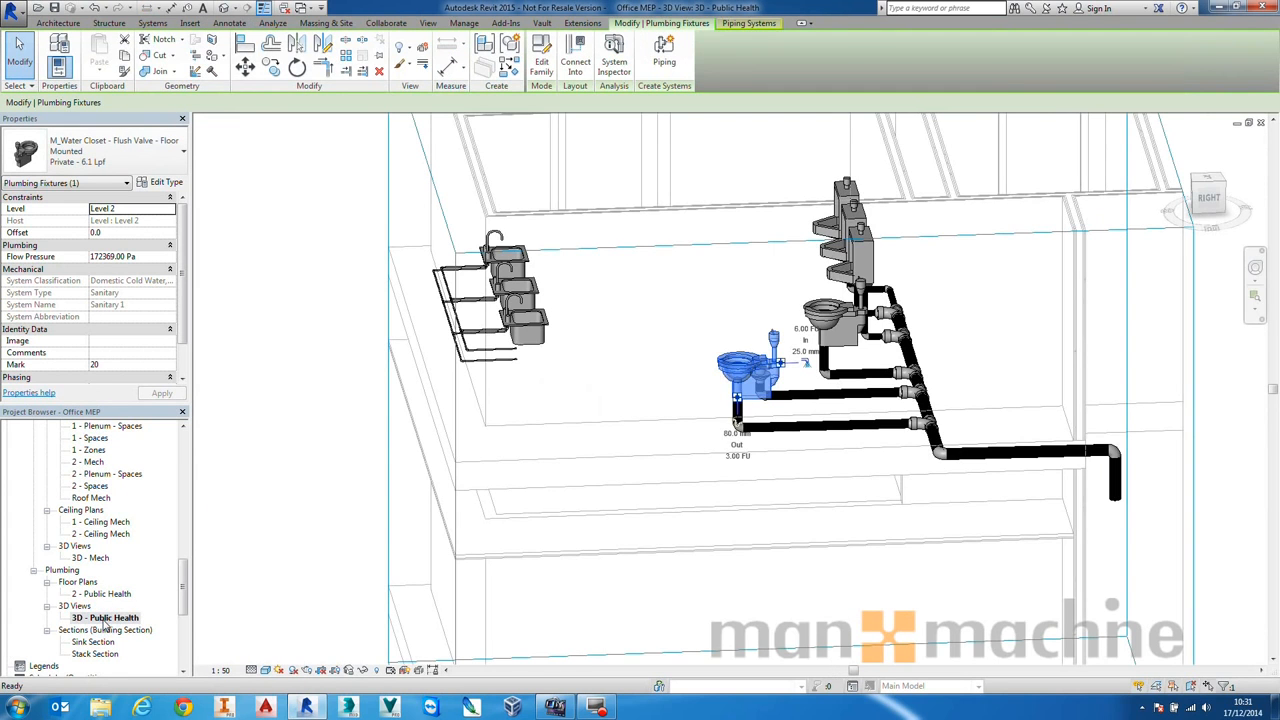
left_click(282, 434)
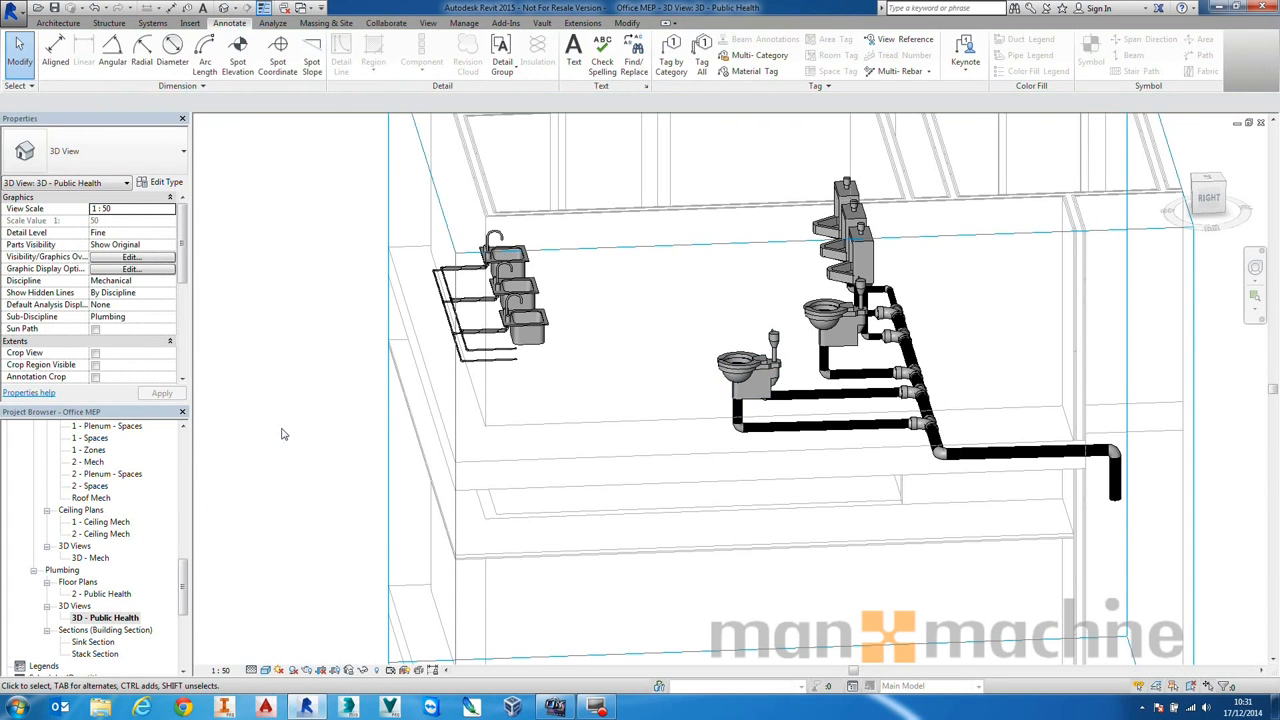
- Open the electrical 1 - Lighting floor plan, followed by the 1 - Lighting Lux levels floor plan
left_click_drag(182, 603, 200, 460)
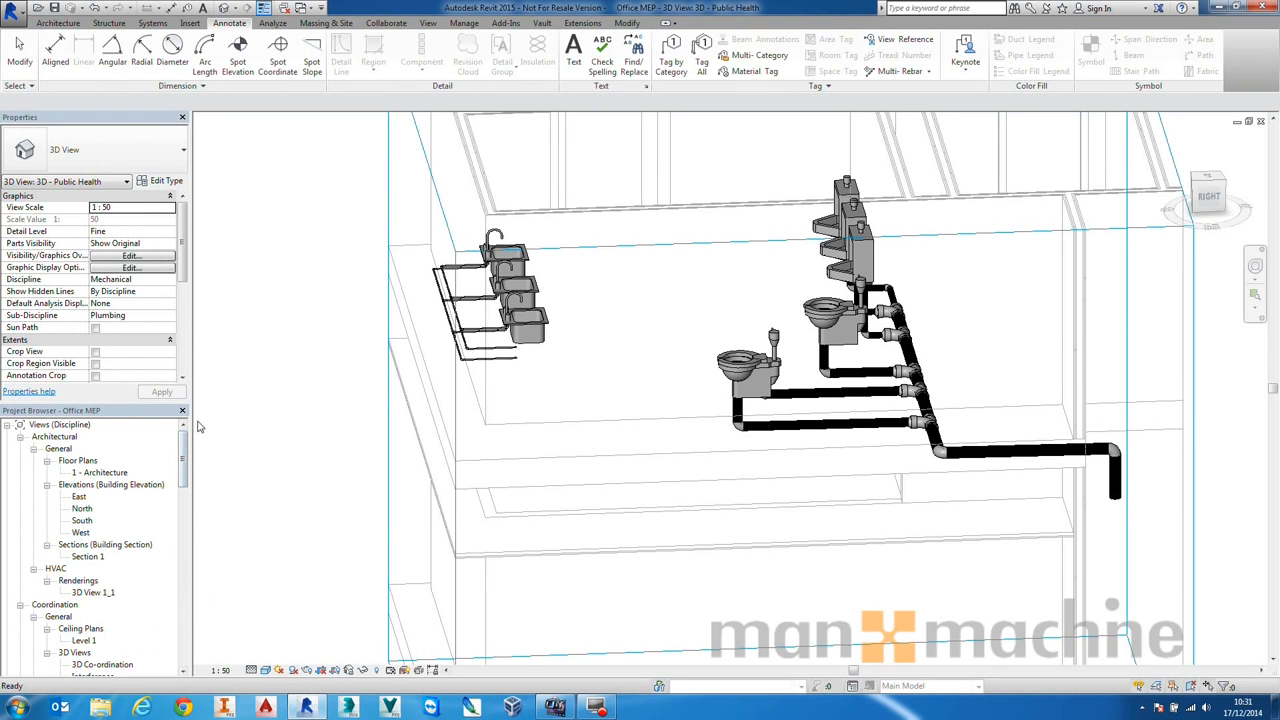
left_click_drag(182, 466, 177, 533)
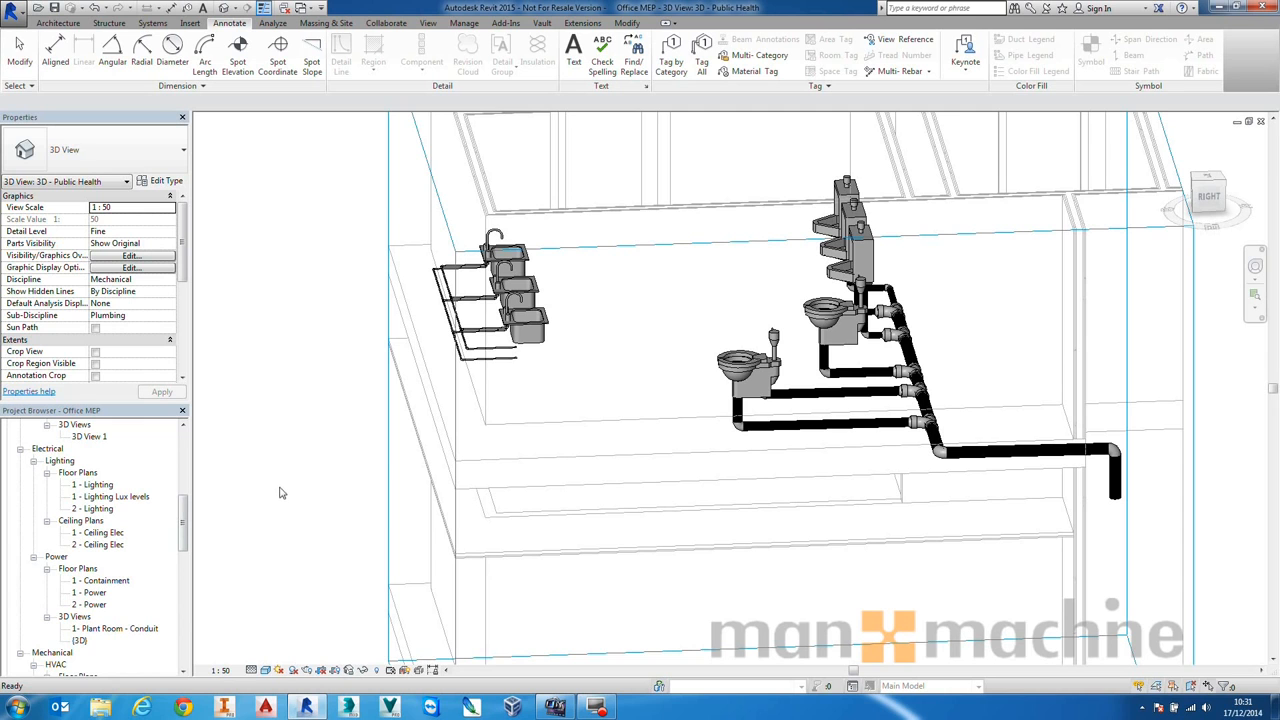
double_click(112, 485)
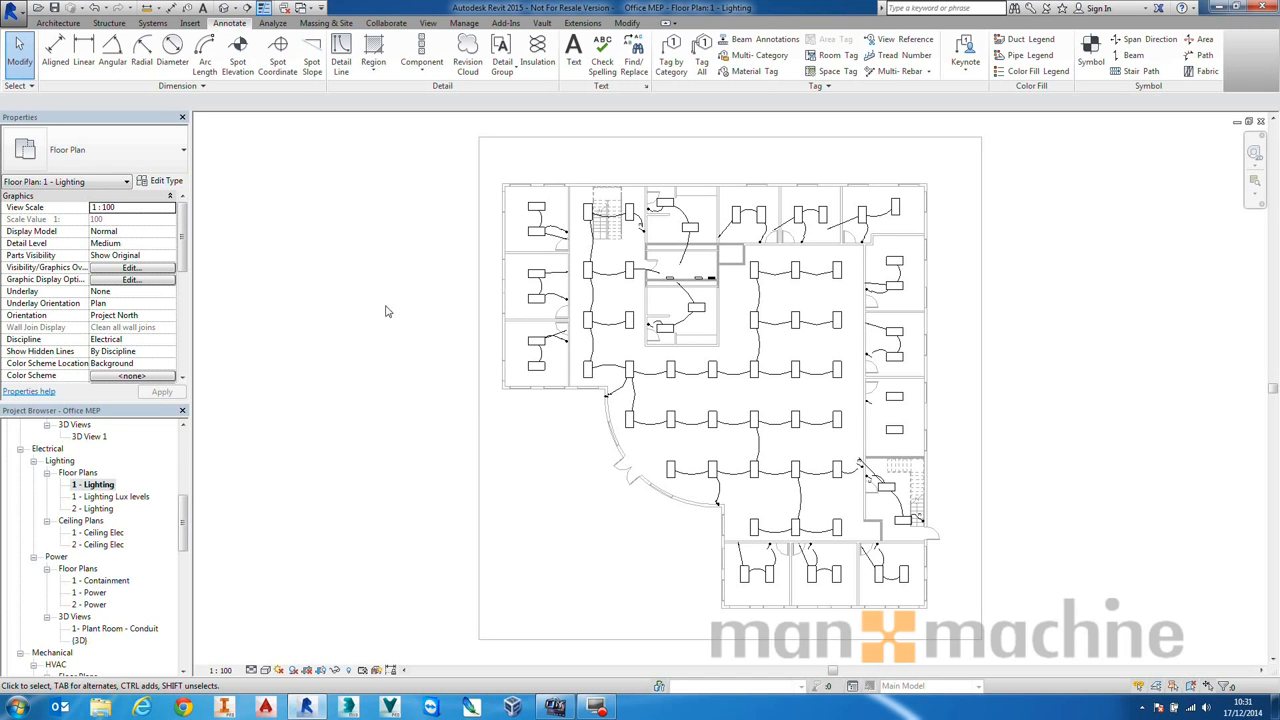
double_click(124, 498)
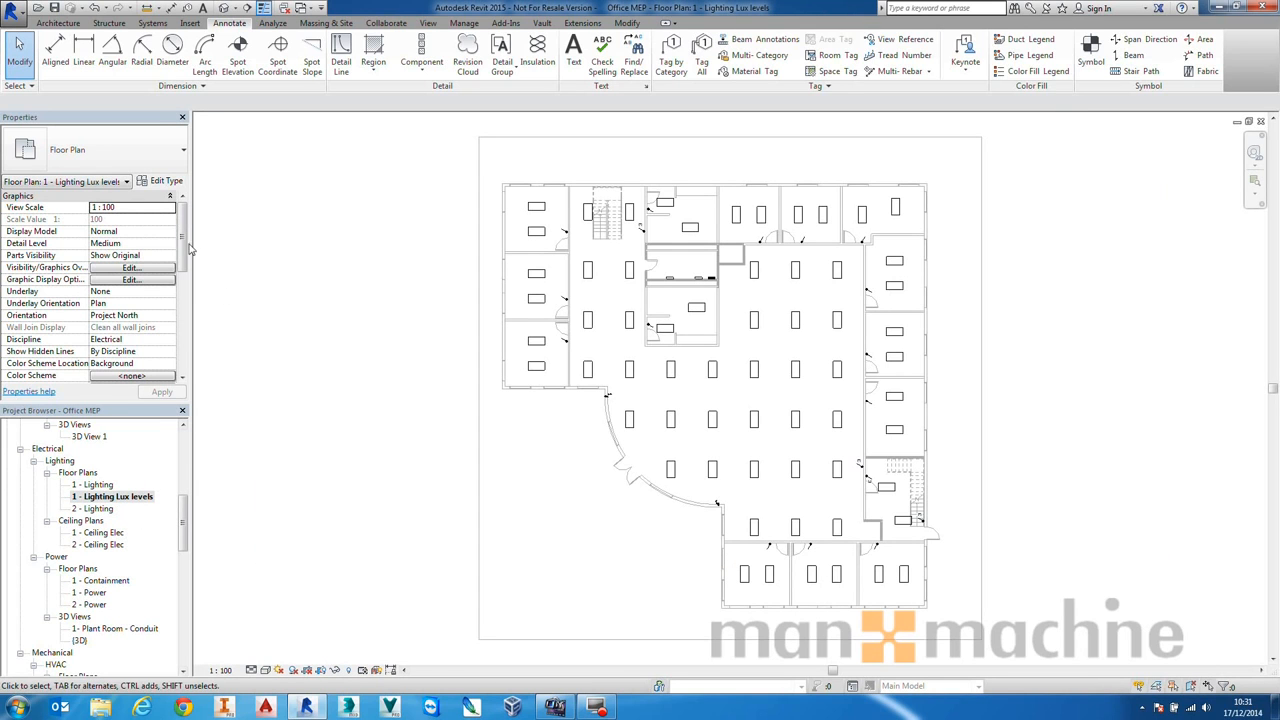
- Apply the Average Illumination color scheme for spaces to the 1 - Lighting Lux levels plan
left_click_drag(182, 238, 171, 282)
left_click(114, 245)
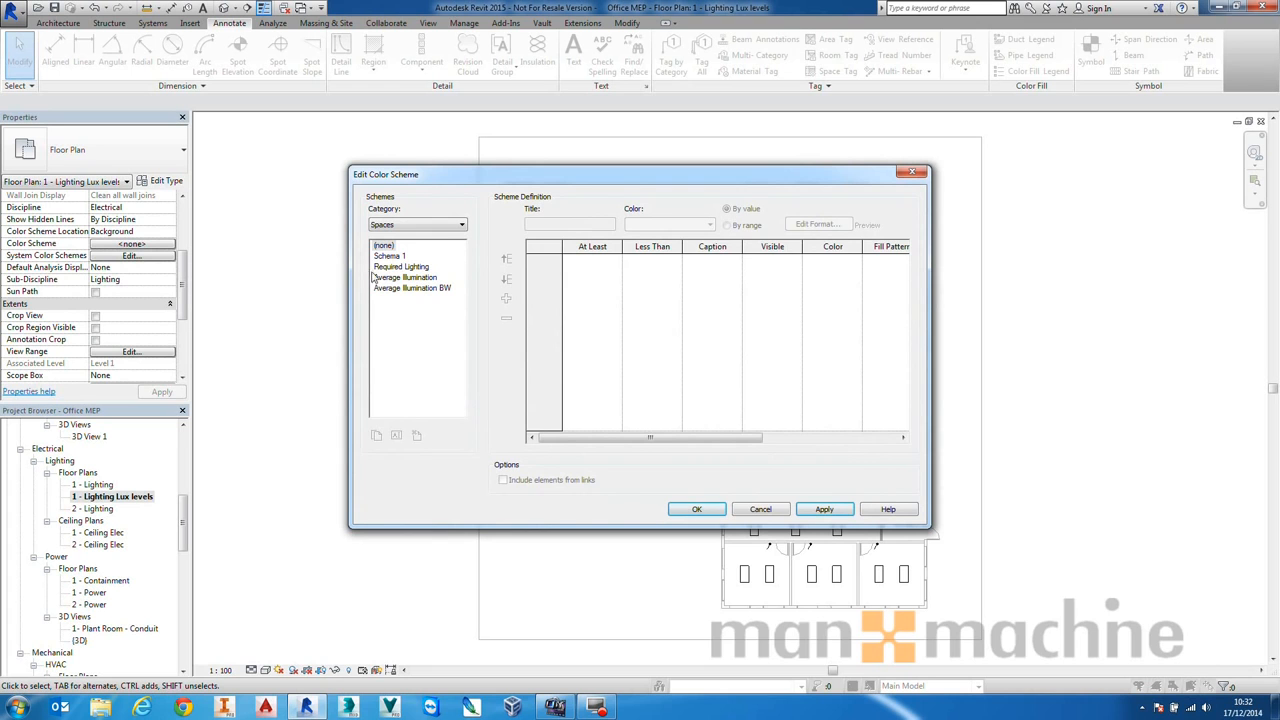
left_click(400, 267)
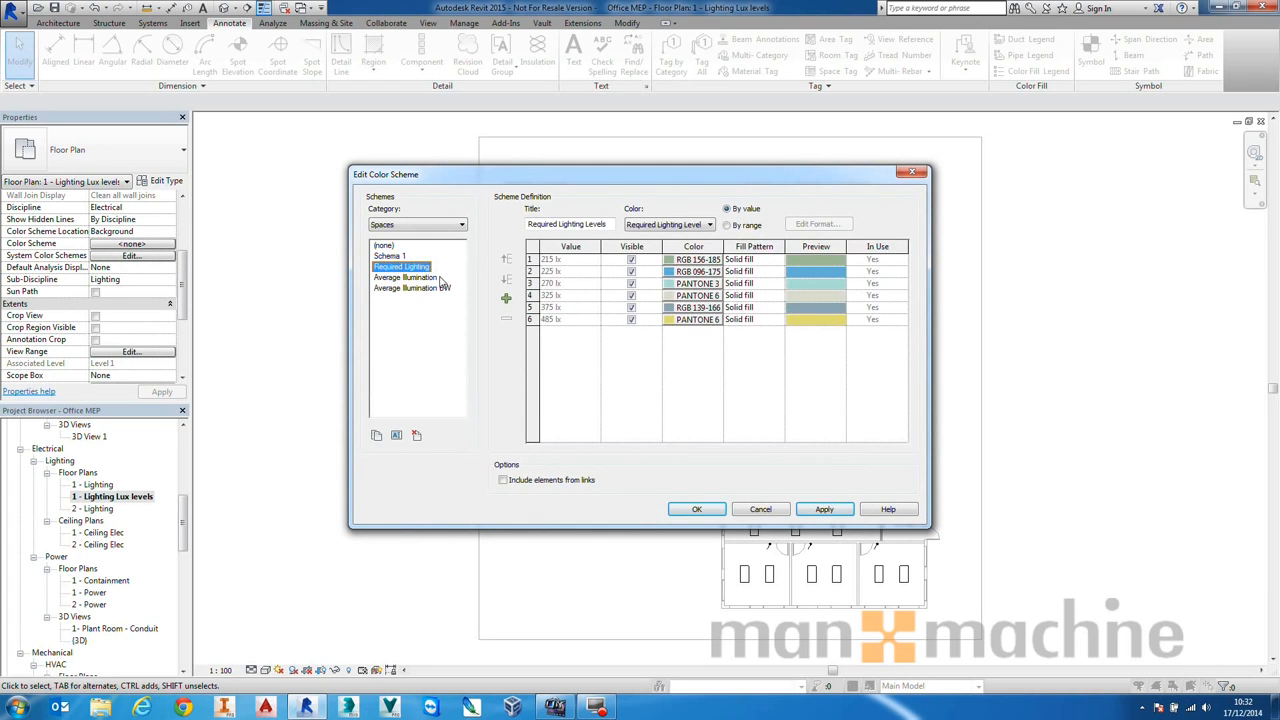
left_click(436, 278)
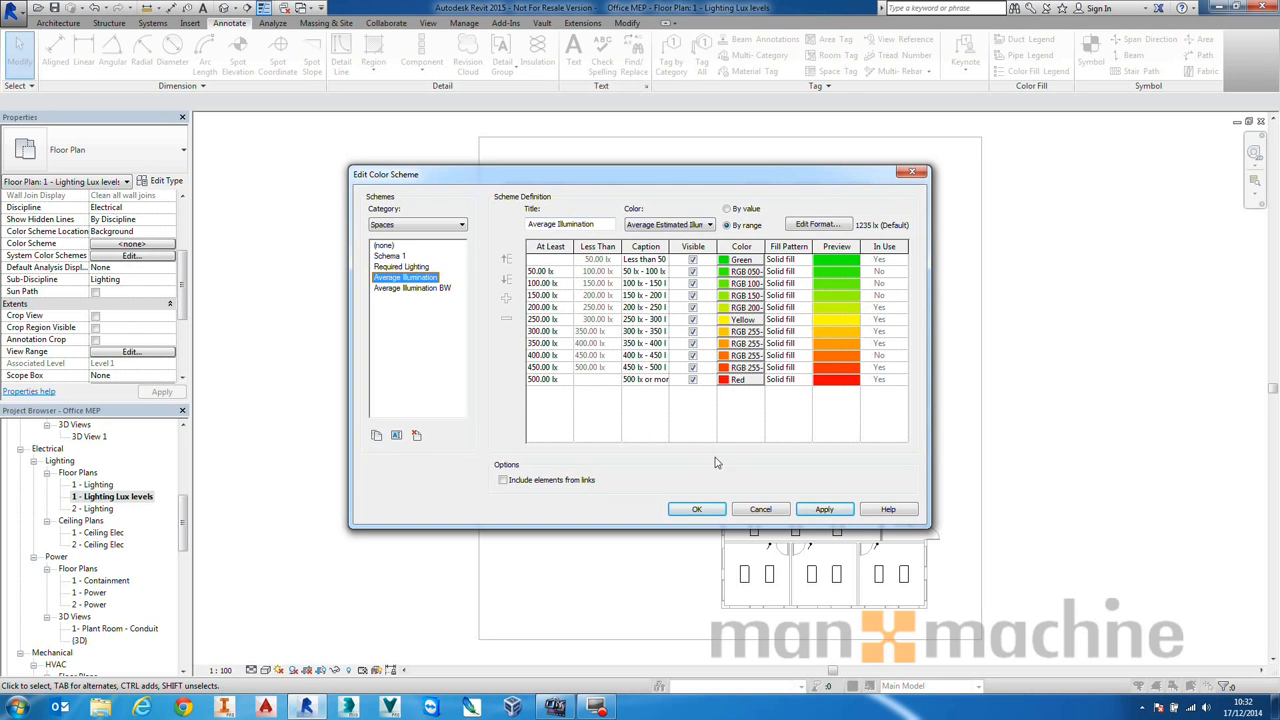
left_click(702, 509)
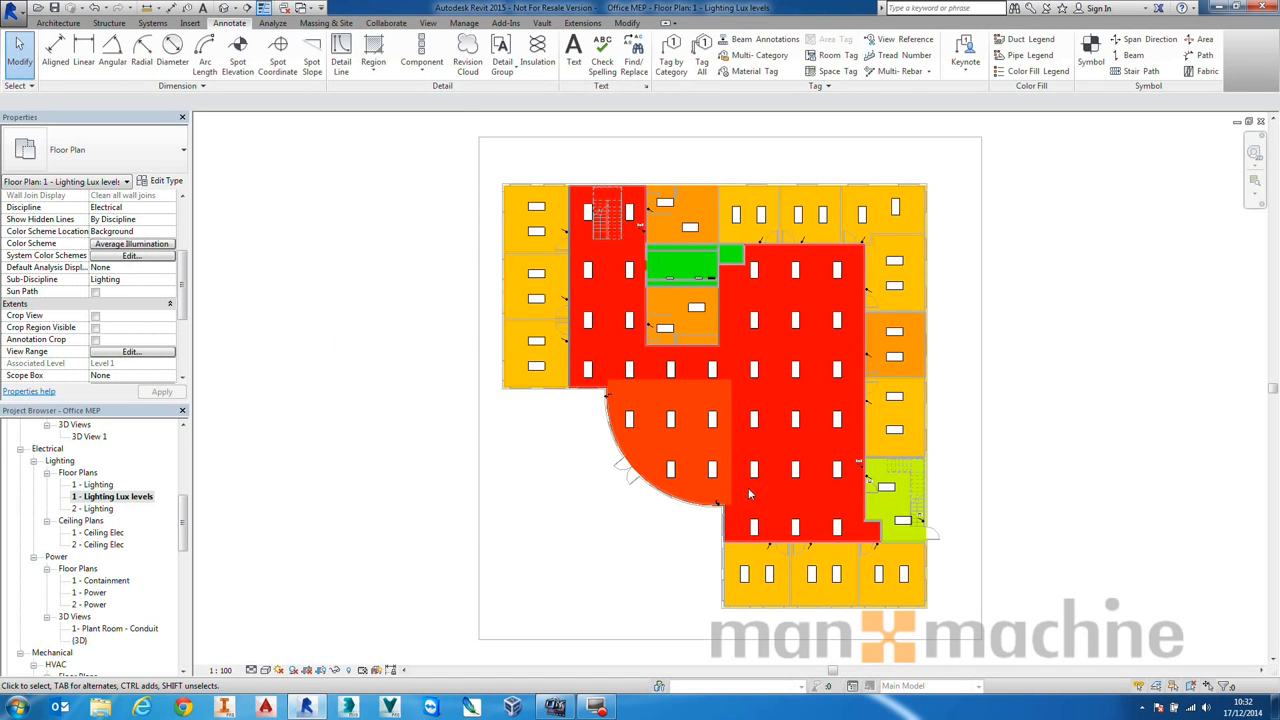
- Place an Average Illumination color fill legend beside the curved entrance wall and inspect the colored spaces around the washrooms
middle_click_drag(630, 515, 567, 506)
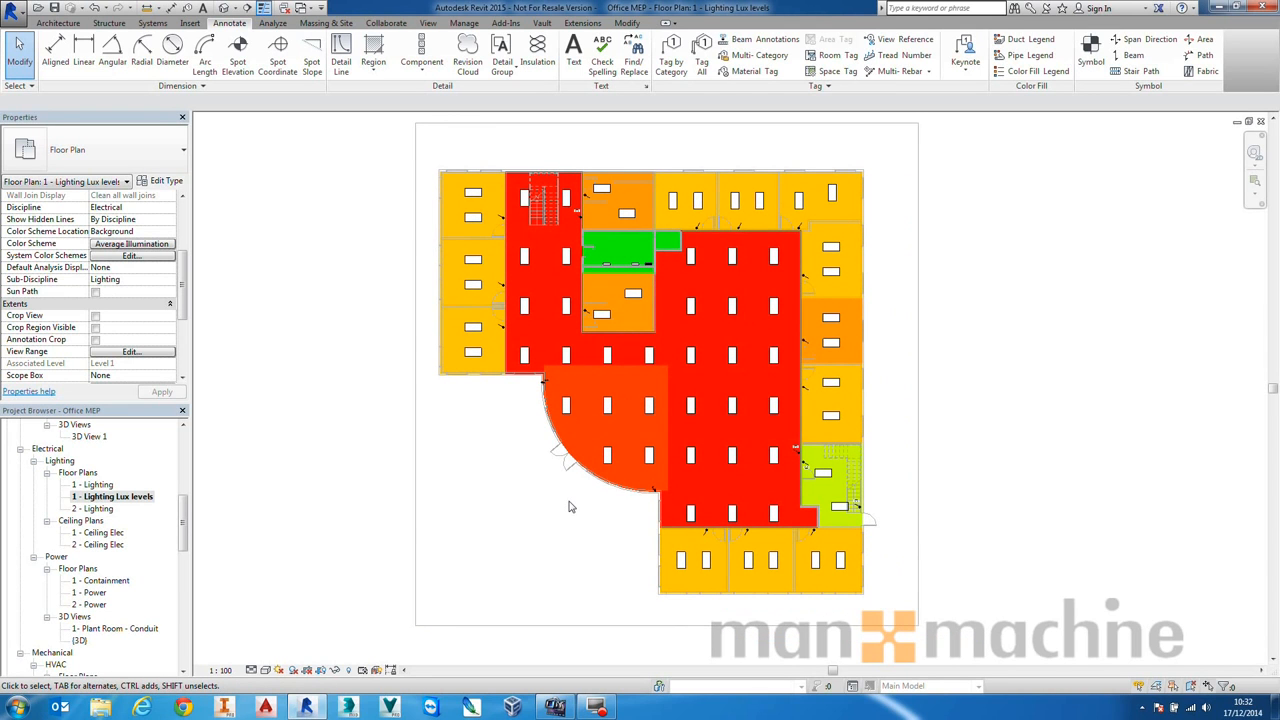
left_click(1025, 71)
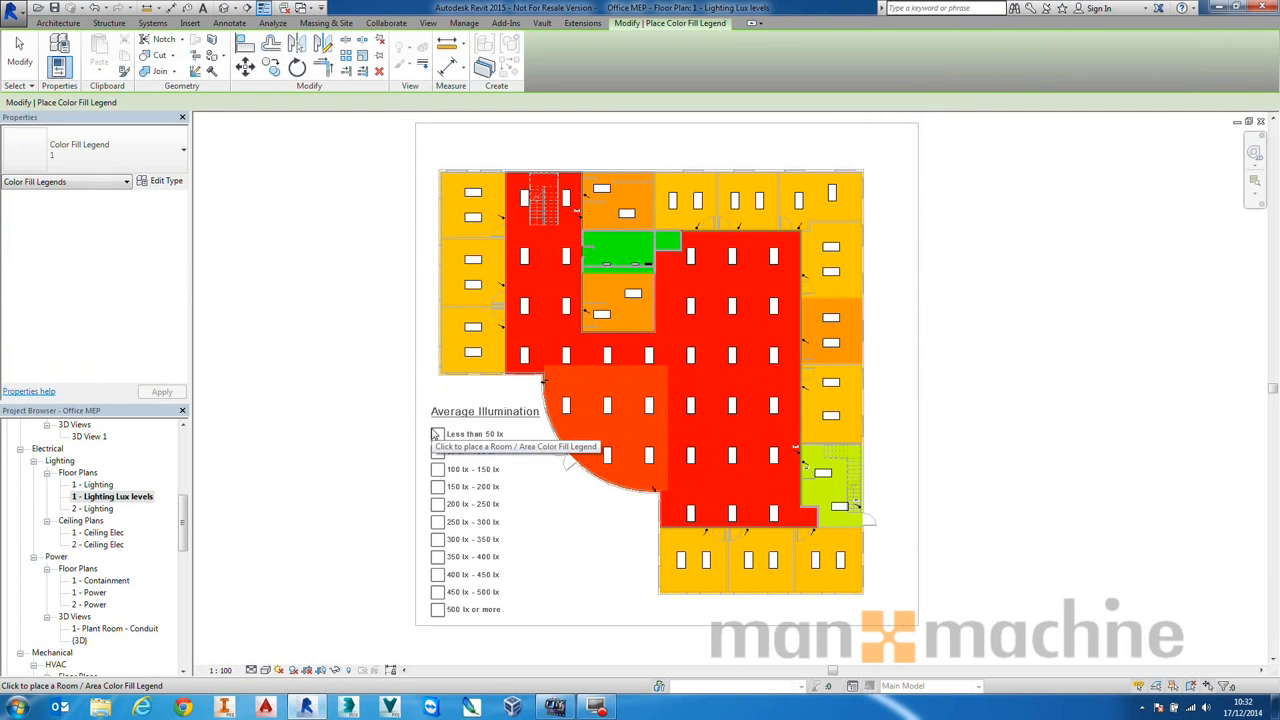
left_click(436, 432)
left_click(286, 260)
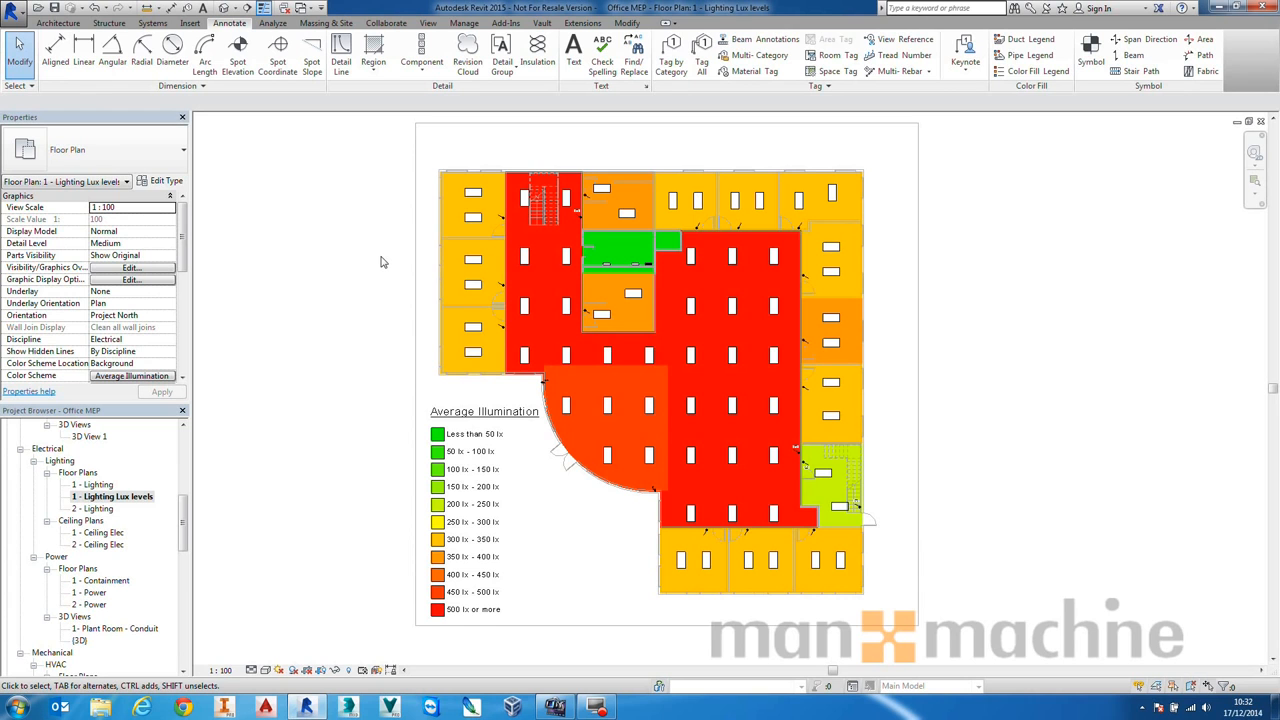
scroll(622, 256, "up", 5)
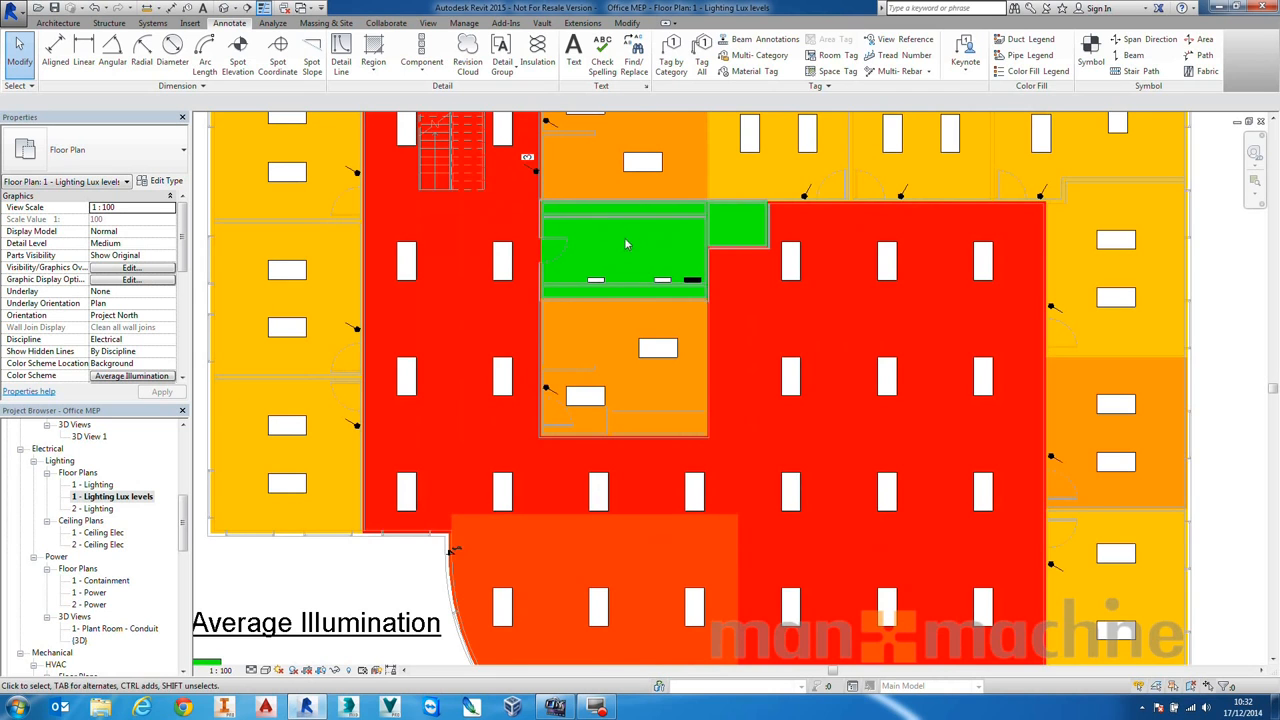
scroll(620, 250, "down", 3)
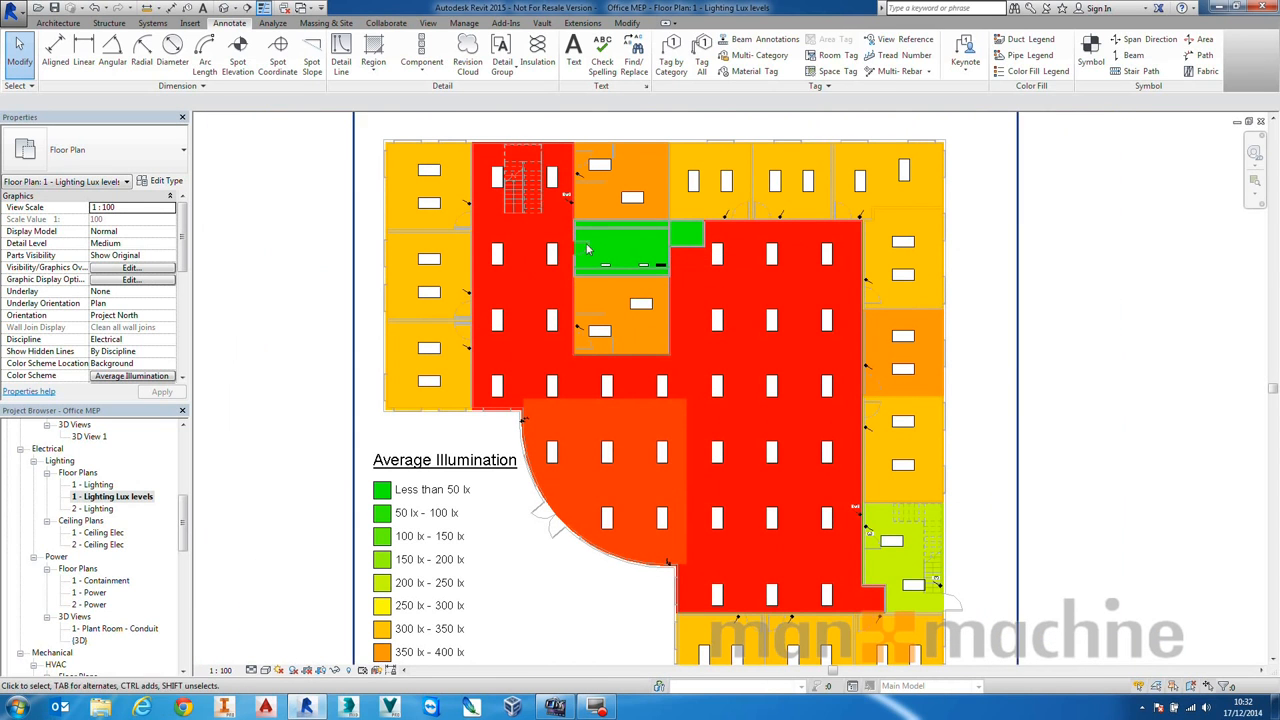
- Copy the 600x1200 3Lamp troffer fixture beside the electrical room's doorway into that green room between the two washrooms
left_click(558, 259)
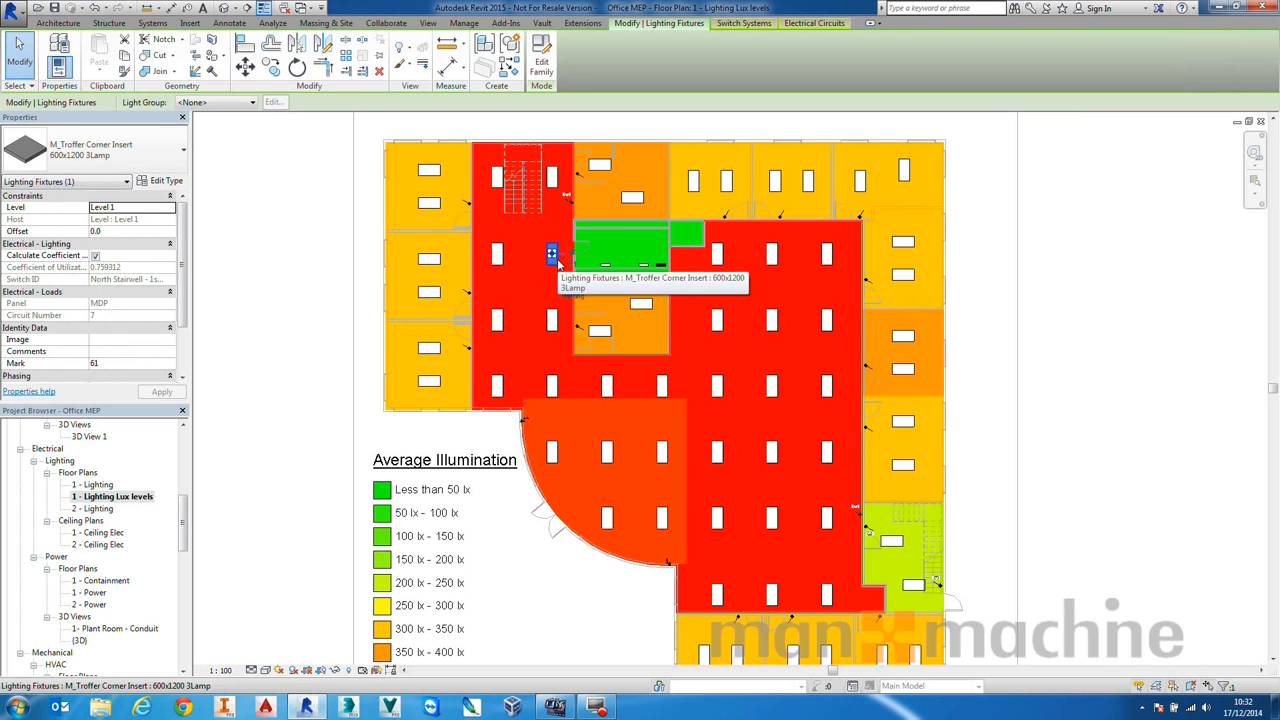
key("c")
key("o")
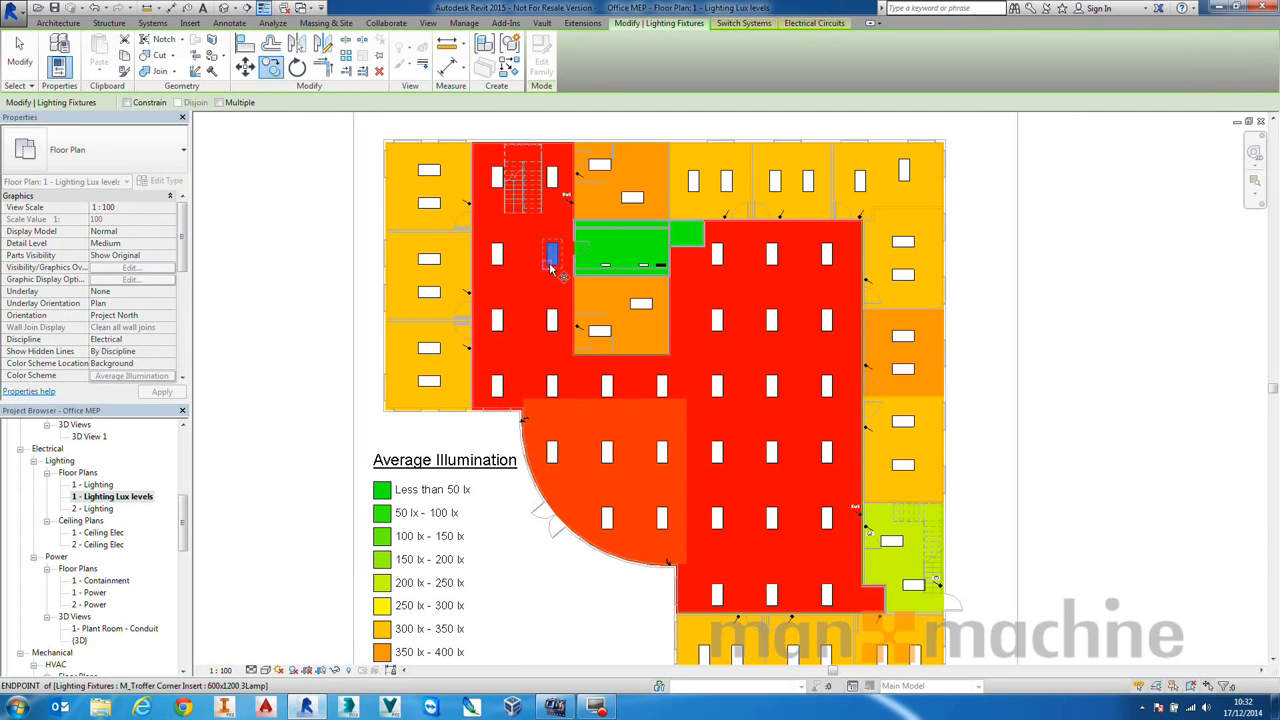
left_click(549, 267)
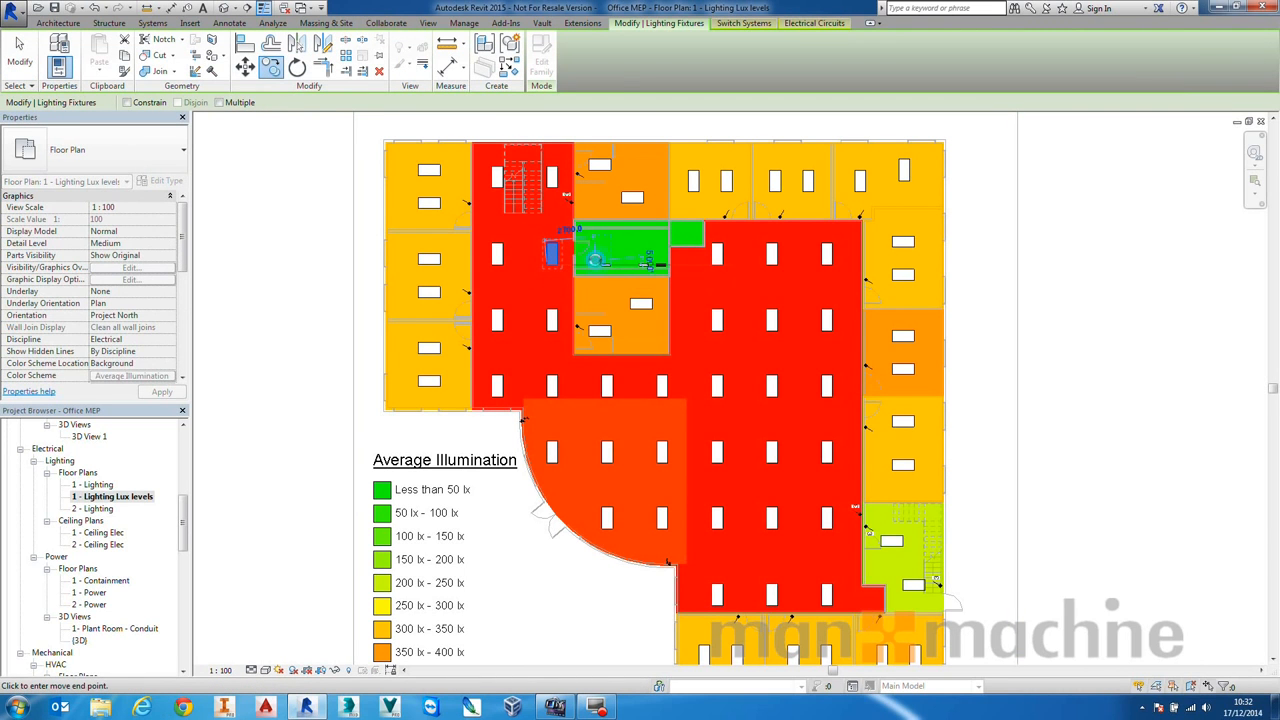
left_click(602, 250)
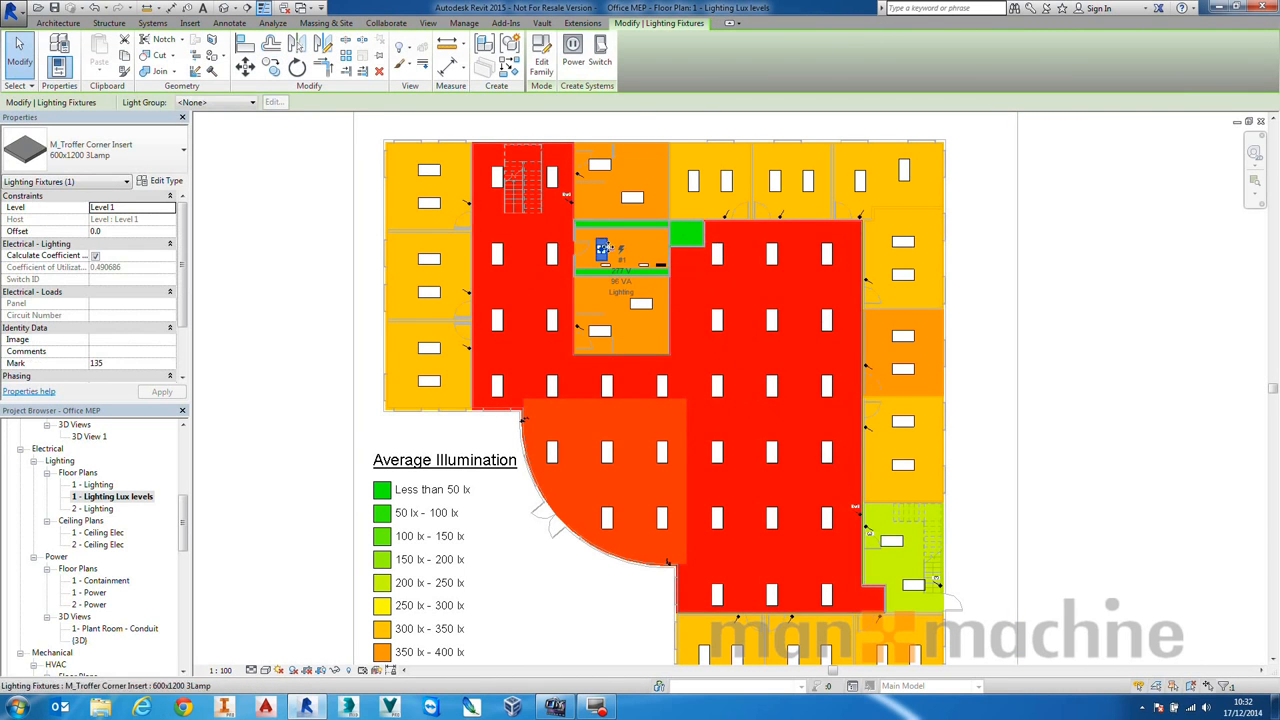
- Copy the new troffer horizontally to add a second fixture beside it in the electrical room
scroll(602, 250, "up", 4)
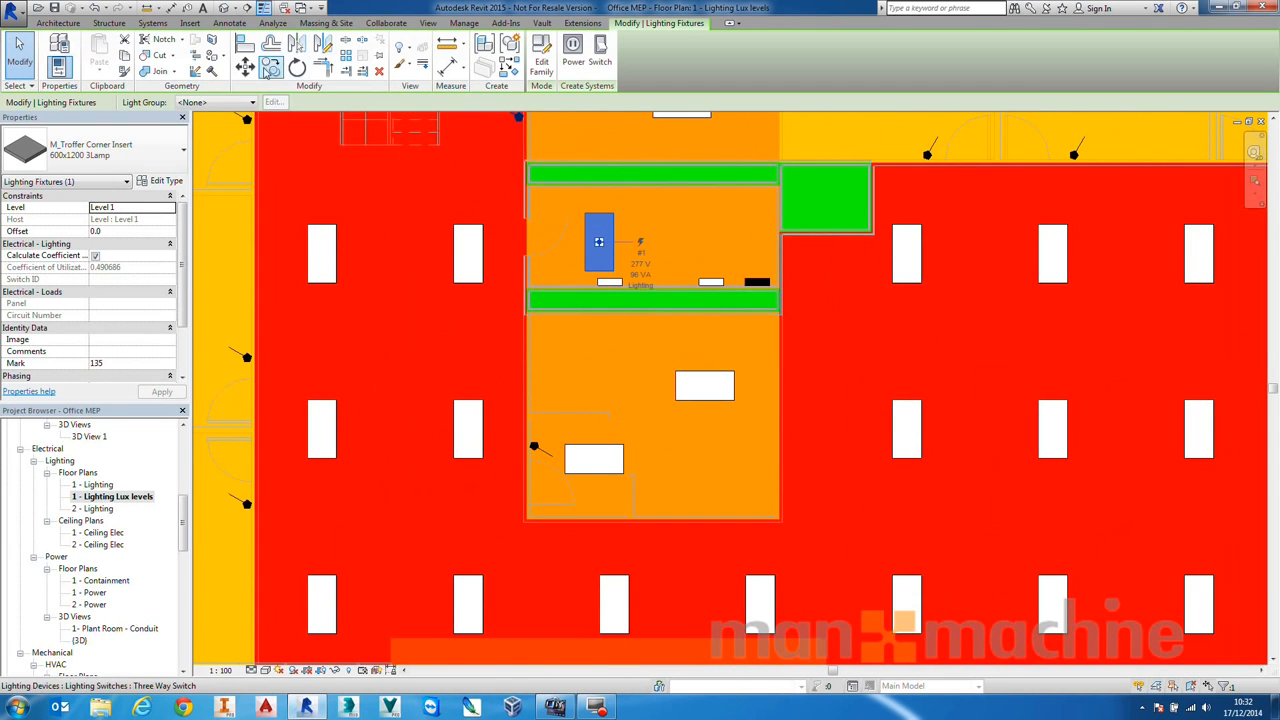
left_click(270, 67)
left_click(593, 268)
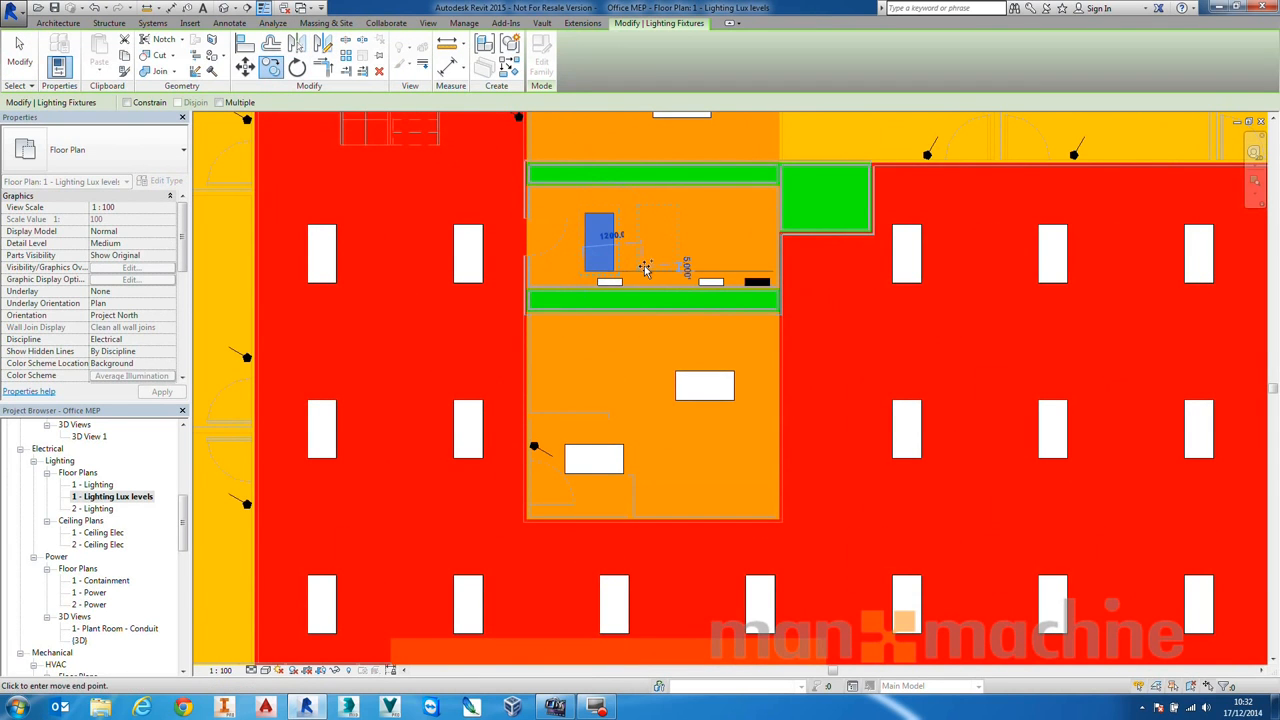
left_click(641, 268)
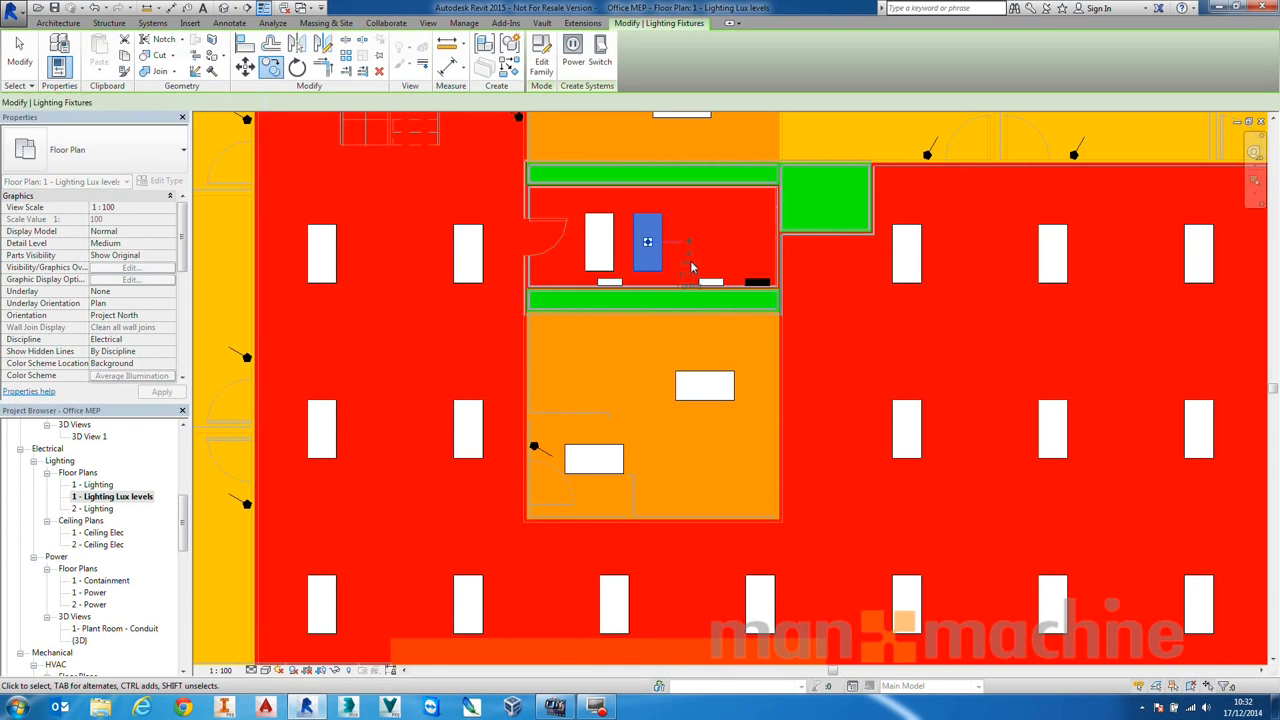
scroll(691, 268, "down", 3)
scroll(727, 355, "down", 2)
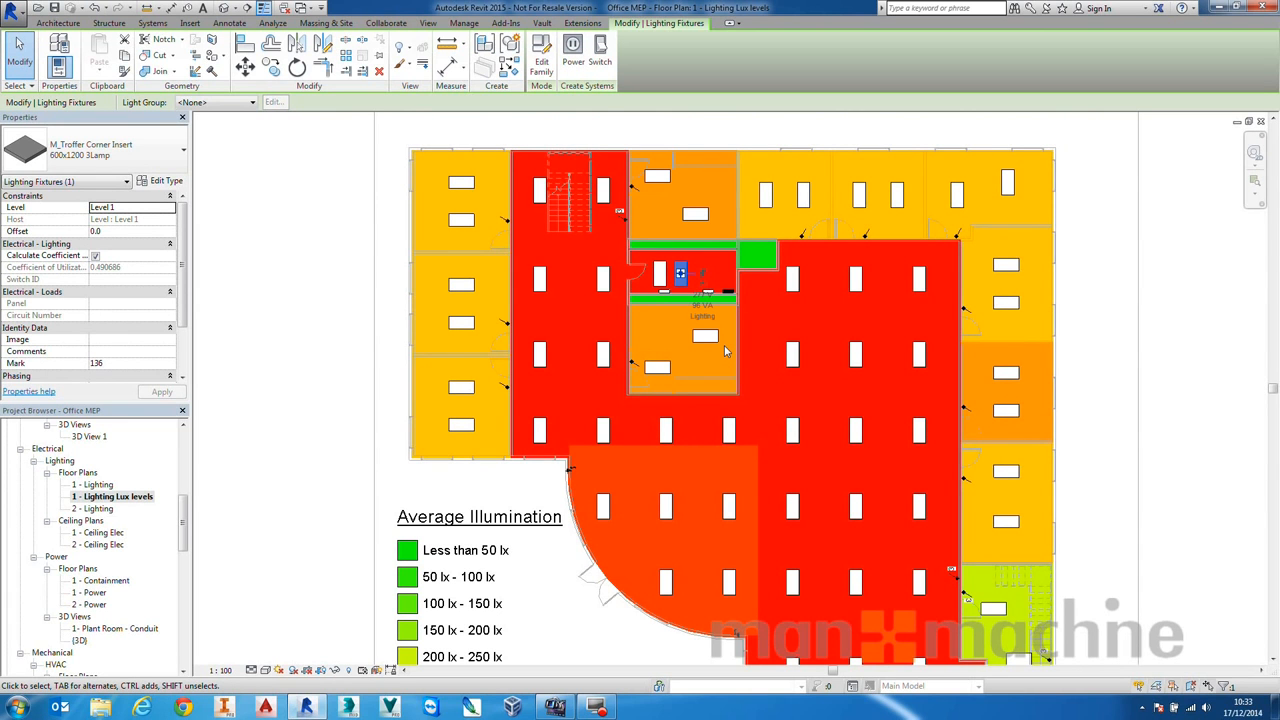
- Delete both copied troffer fixtures from the electrical room between the washrooms
left_click(723, 334)
left_click(680, 275)
key("Delete")
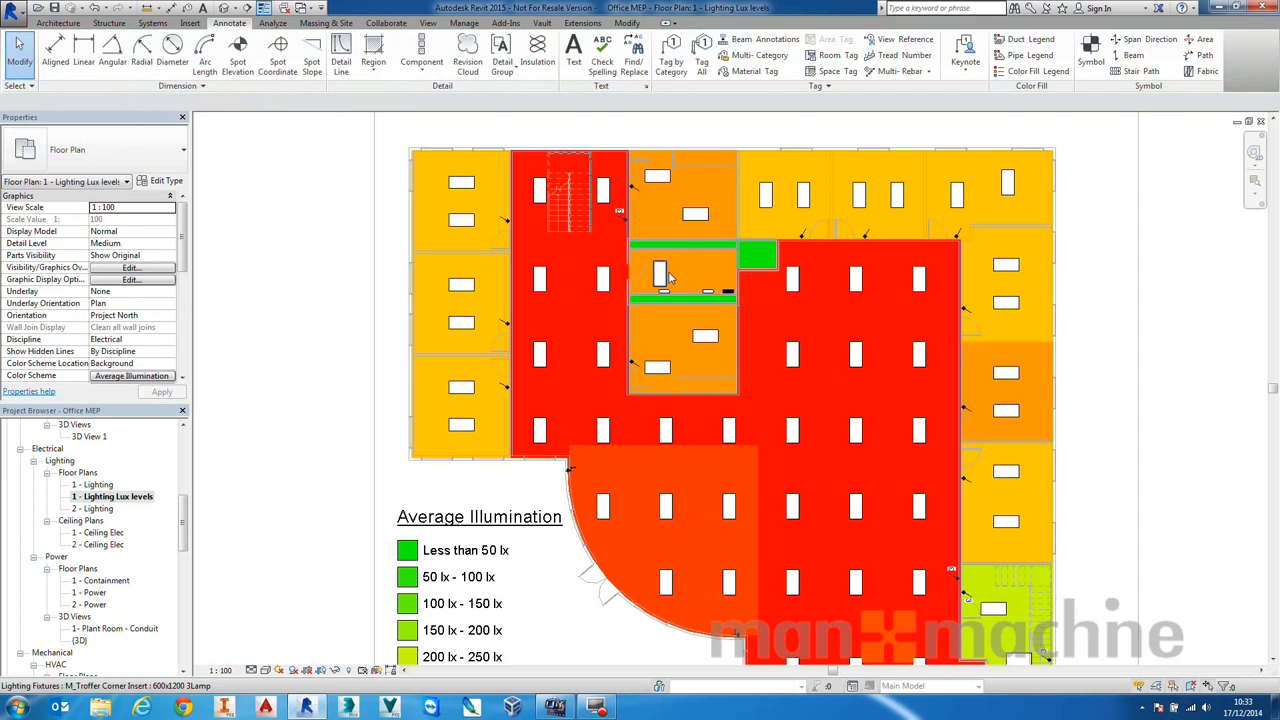
left_click(665, 275)
key("Delete")
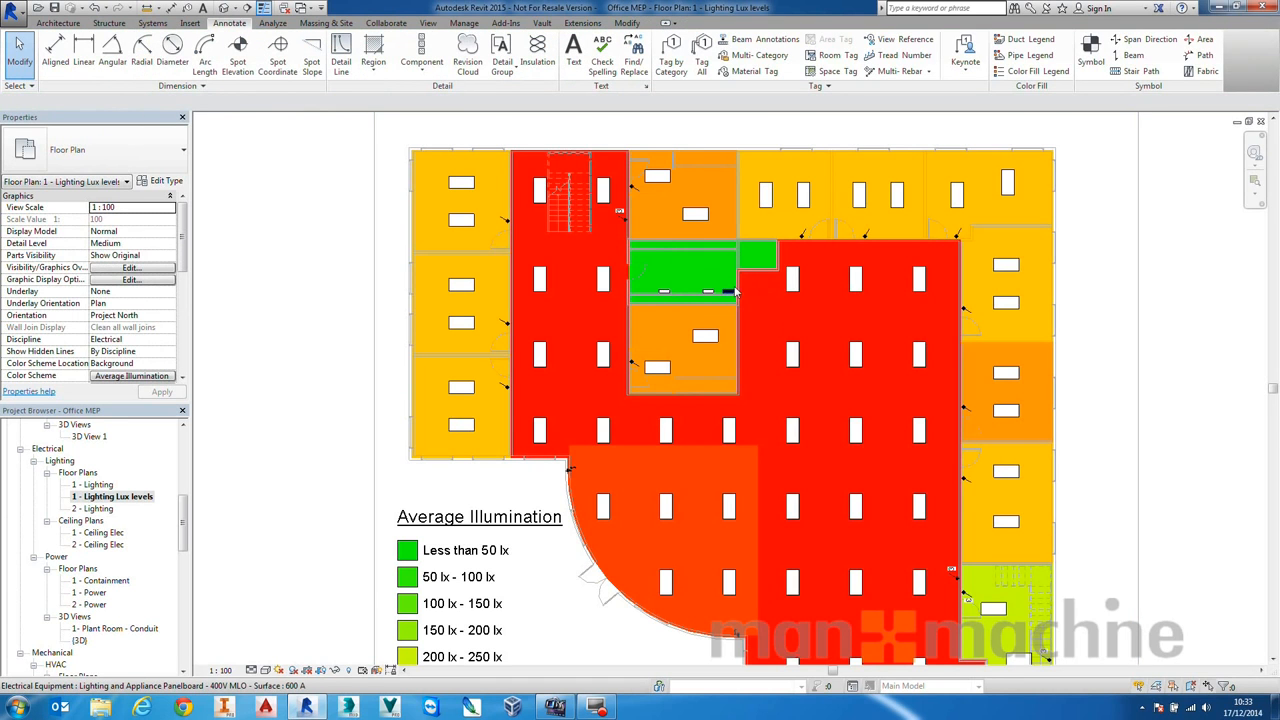
scroll(735, 291, "down", 4)
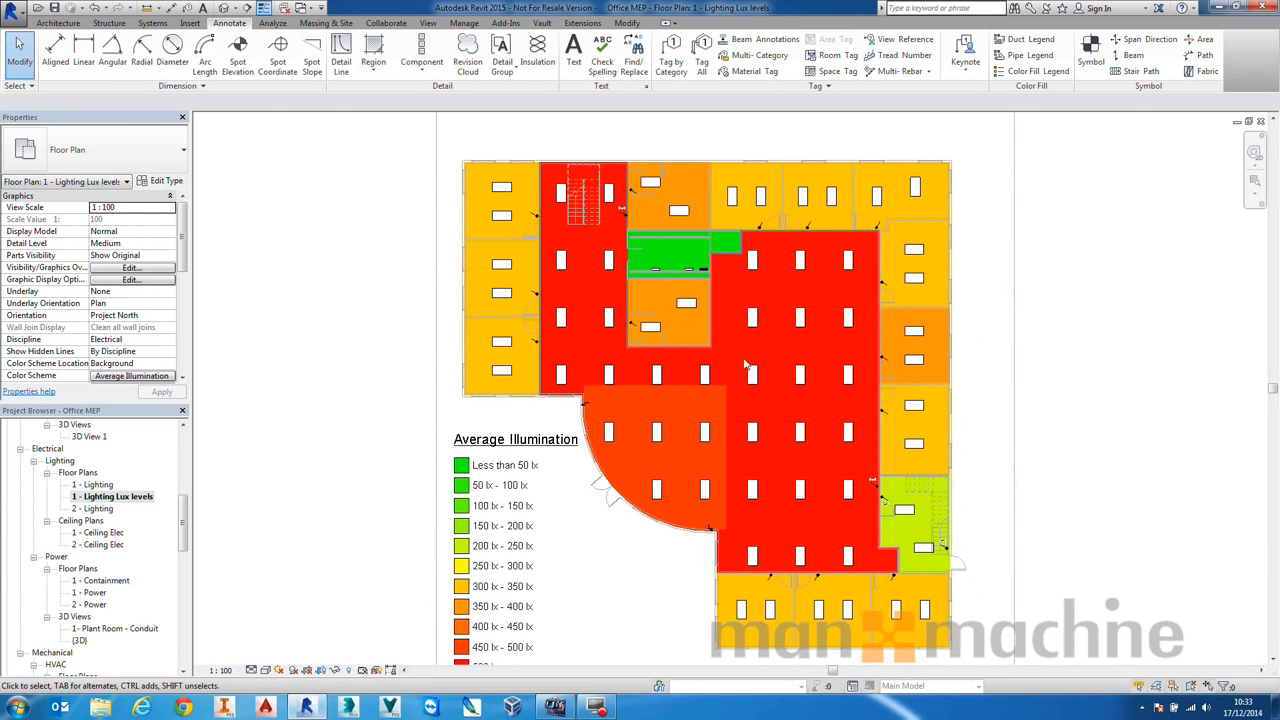
- Open the M_Troffer Corner Insert family, examine its light source, and close the family to return to the lux levels plan
left_click(755, 316)
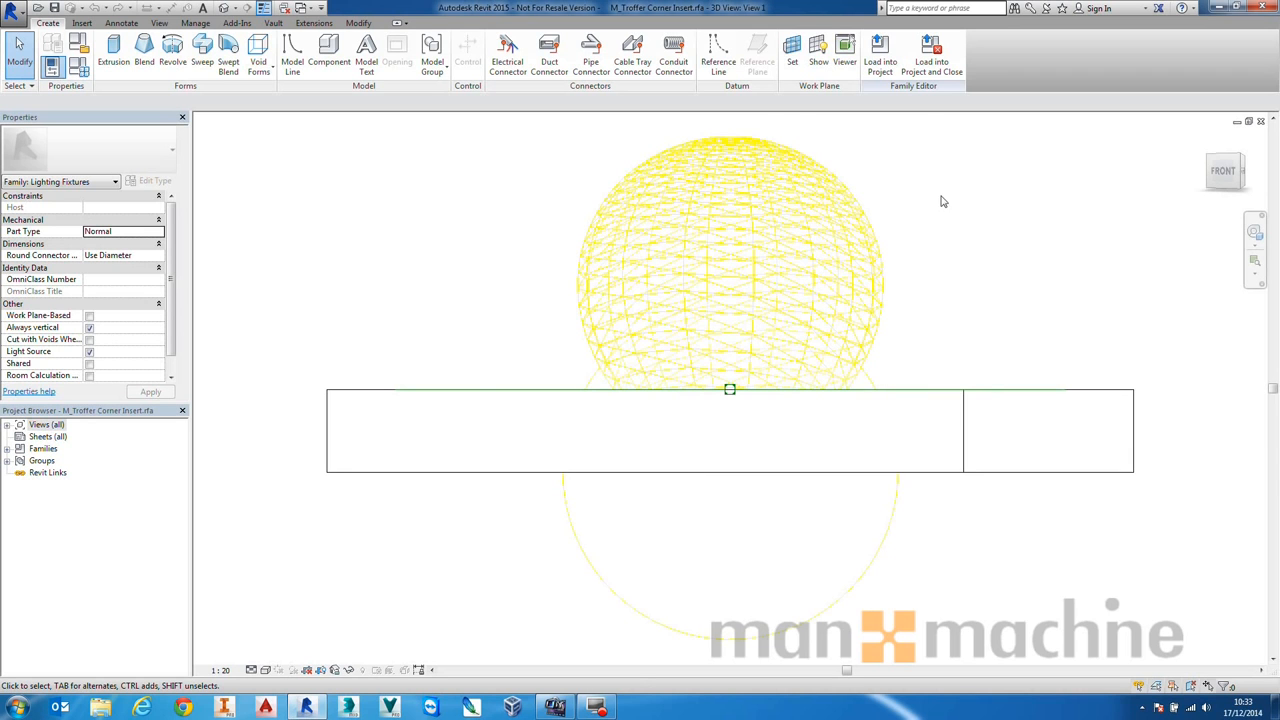
left_click(592, 276)
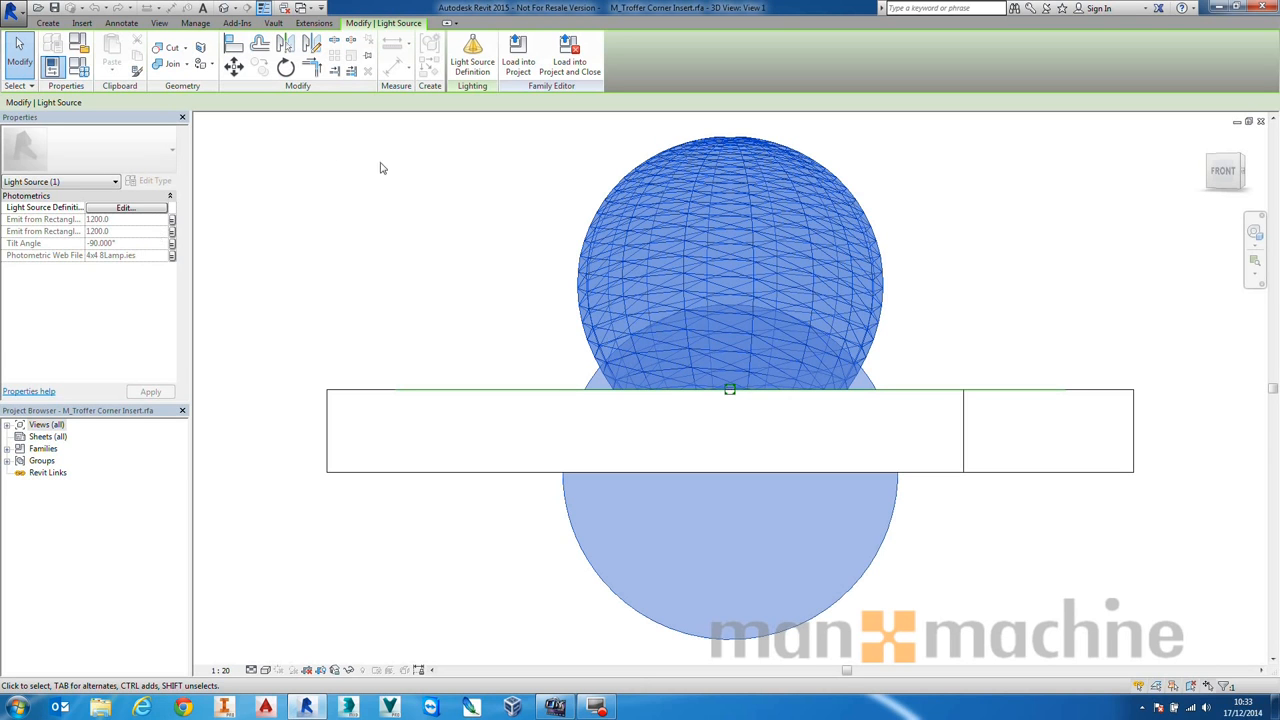
left_click(488, 245)
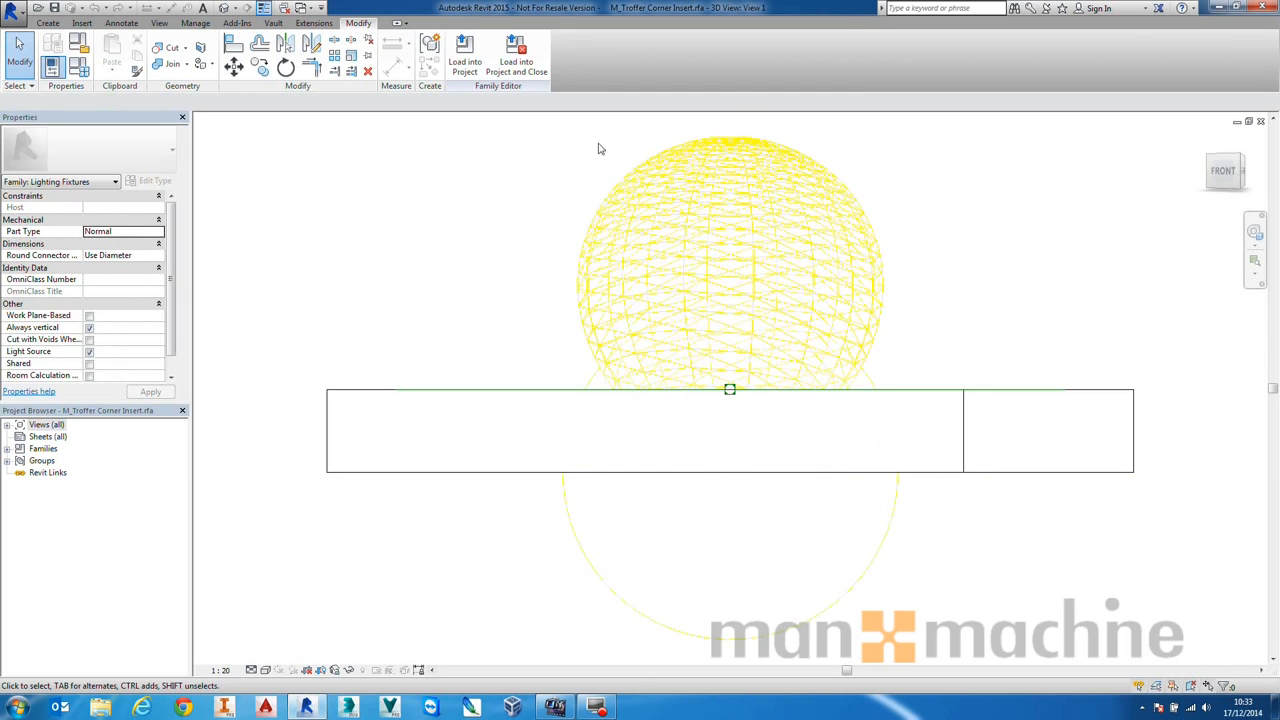
left_click(1260, 121)
left_click(672, 361)
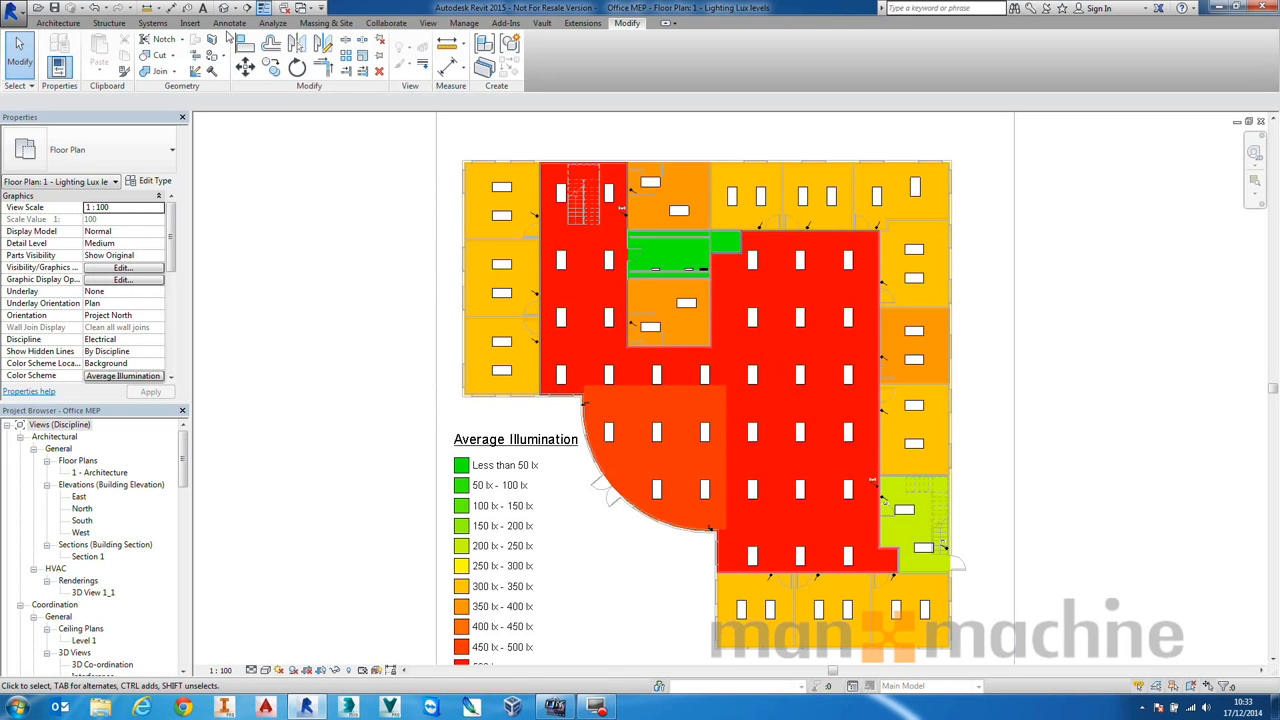
- Open the Lighting Elec project from the Revit MEP folder on the desktop
left_click(14, 8)
key("Escape")
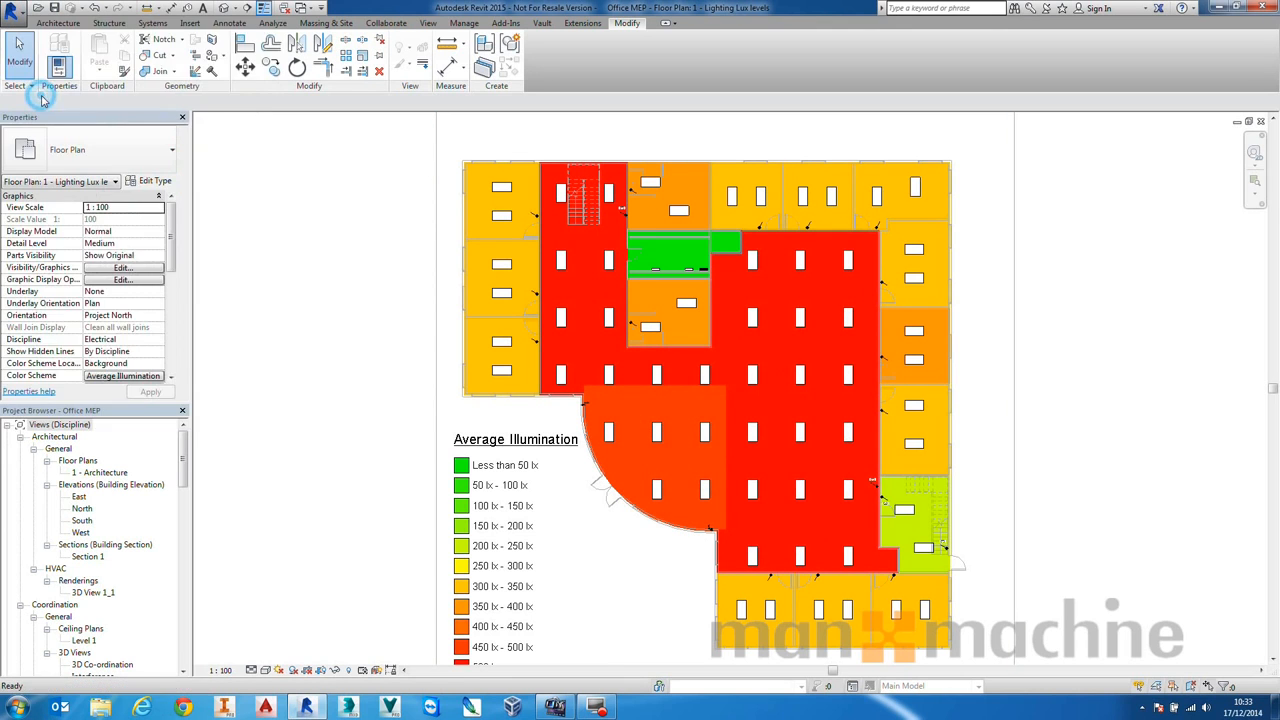
left_click(88, 326)
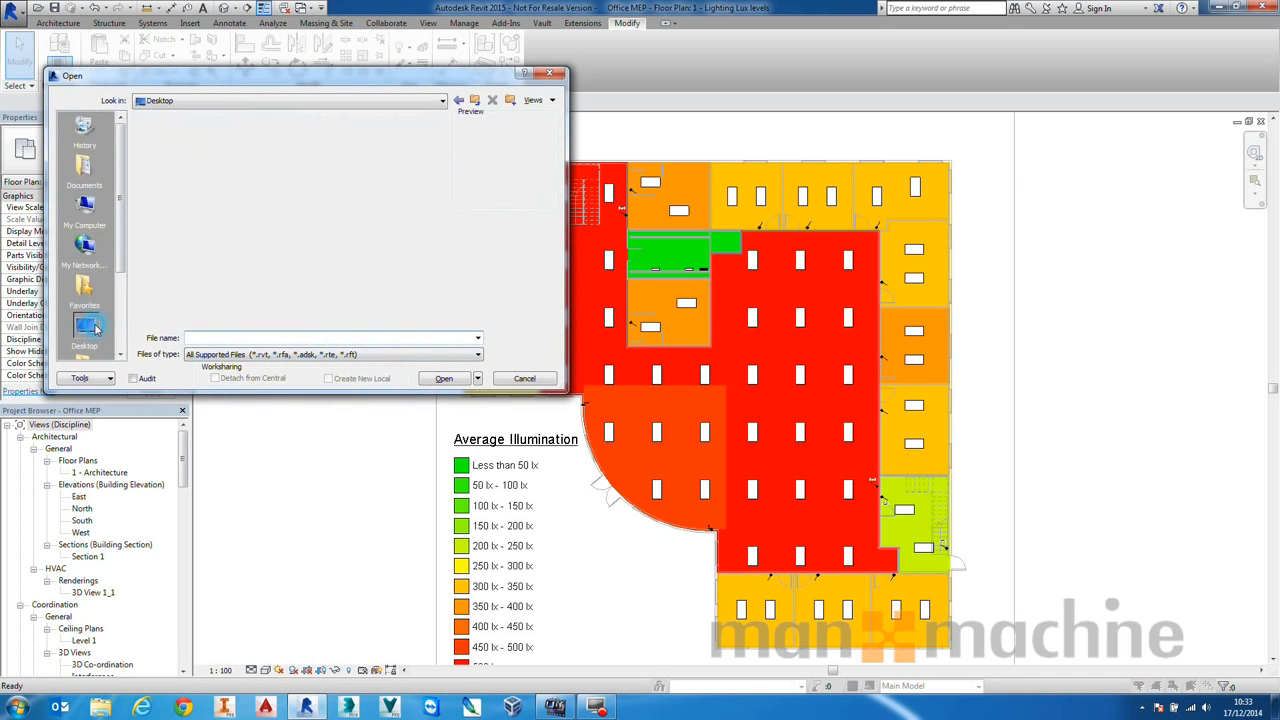
double_click(178, 184)
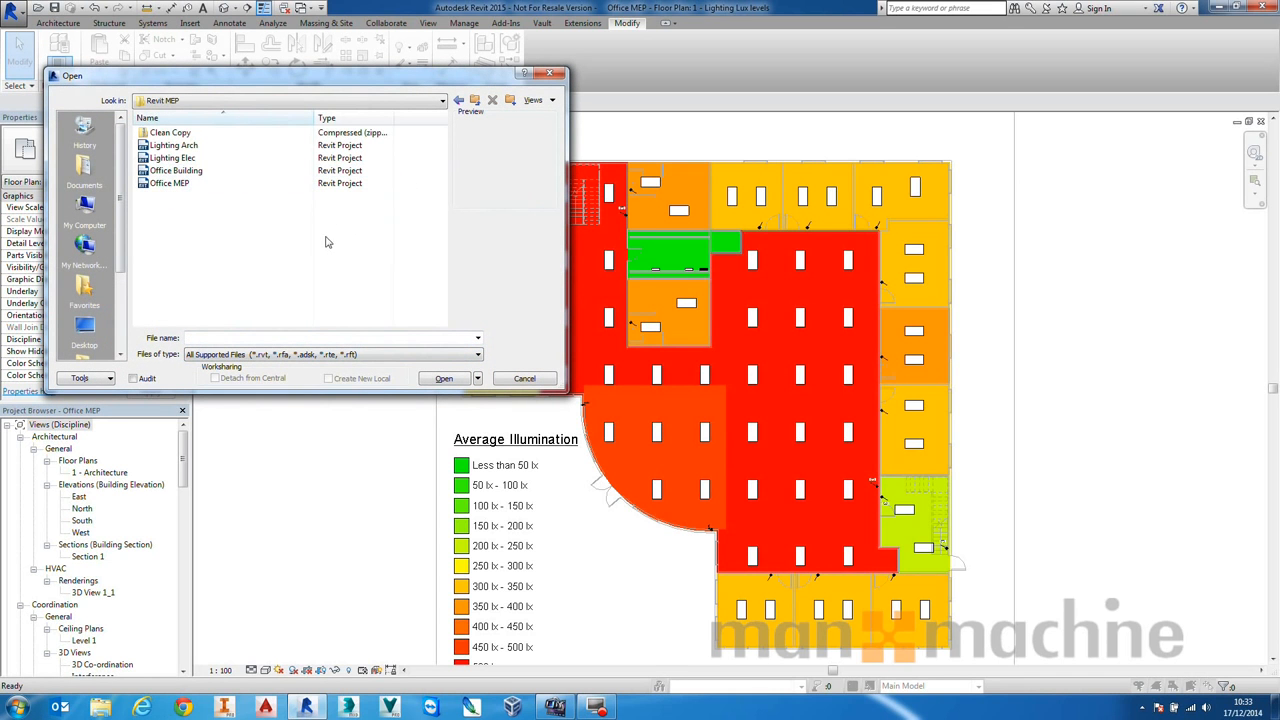
left_click(166, 159)
left_click(161, 145)
left_click(169, 158)
left_click(443, 379)
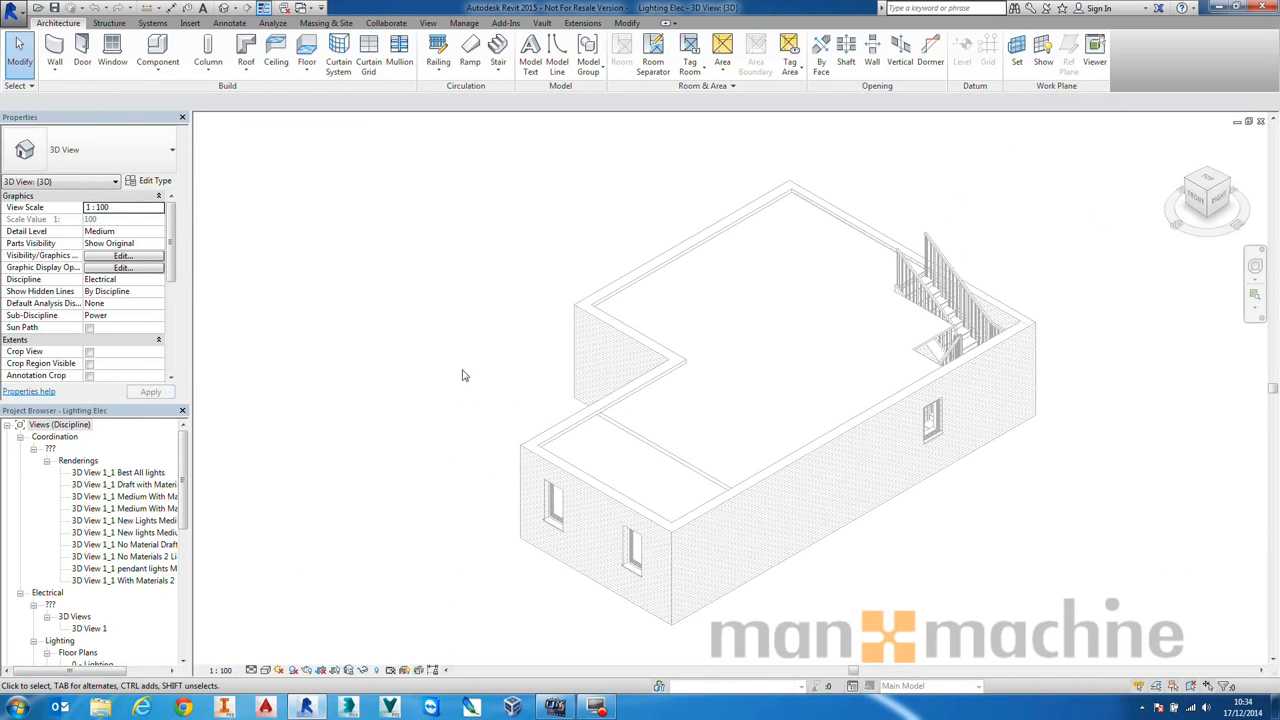
- Compare the saved 3D View 1_1 renderings in order, from Best All lights to No Material Draft All lights
double_click(132, 476)
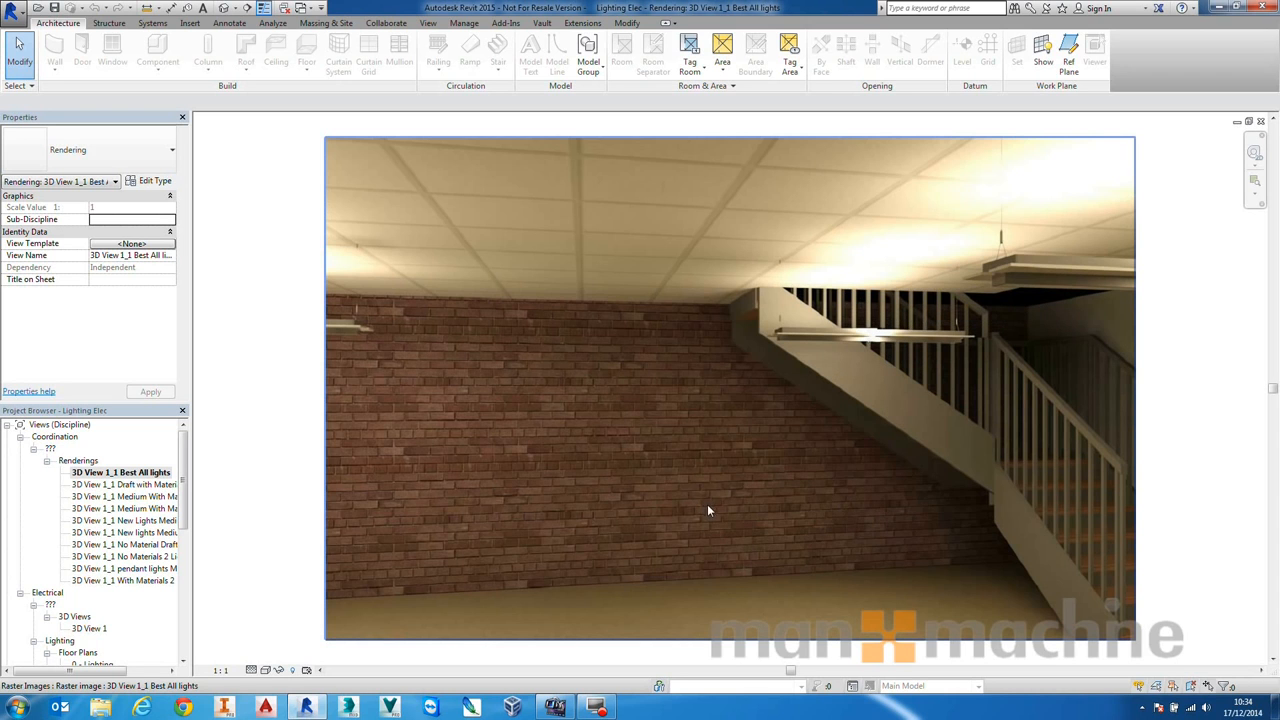
double_click(120, 484)
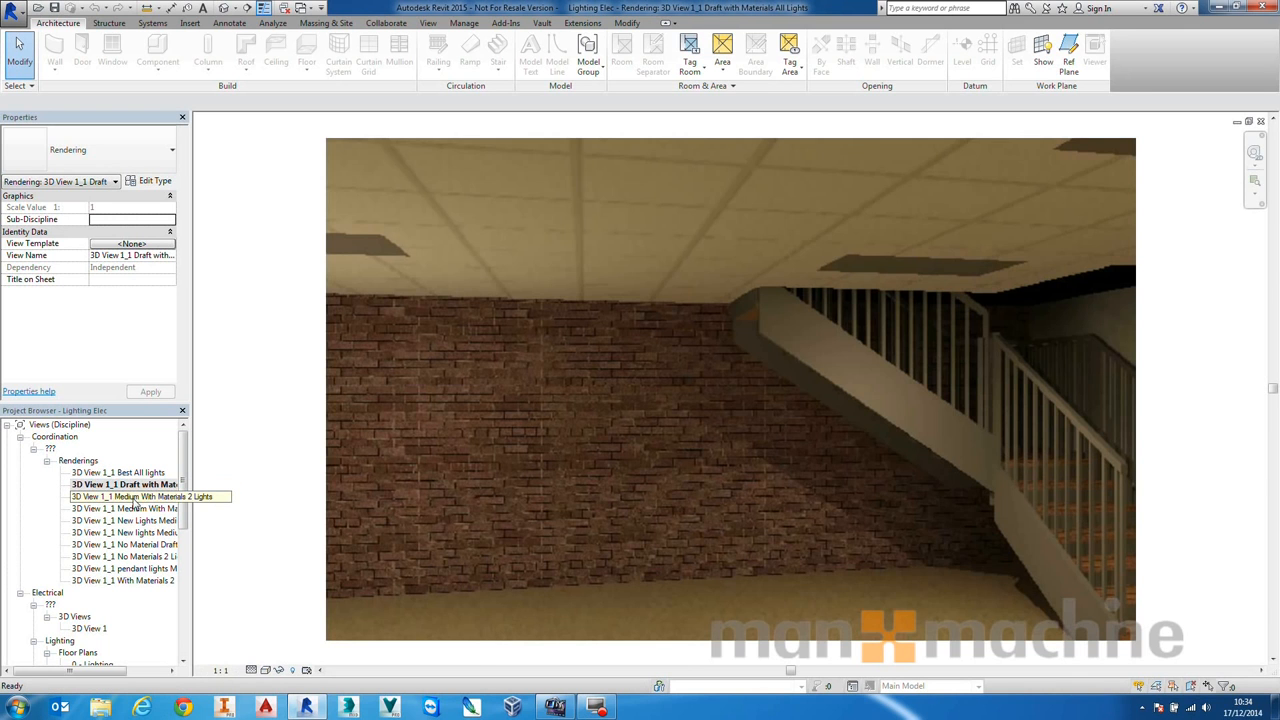
double_click(132, 497)
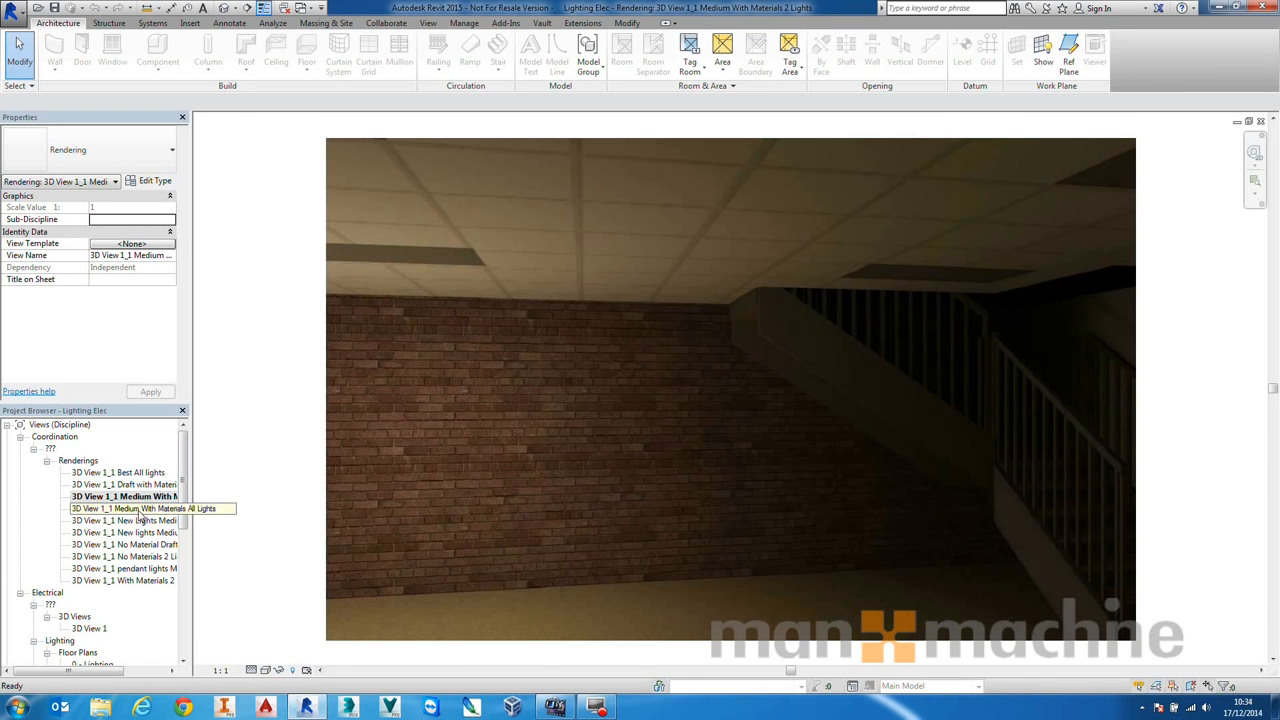
double_click(140, 510)
double_click(137, 523)
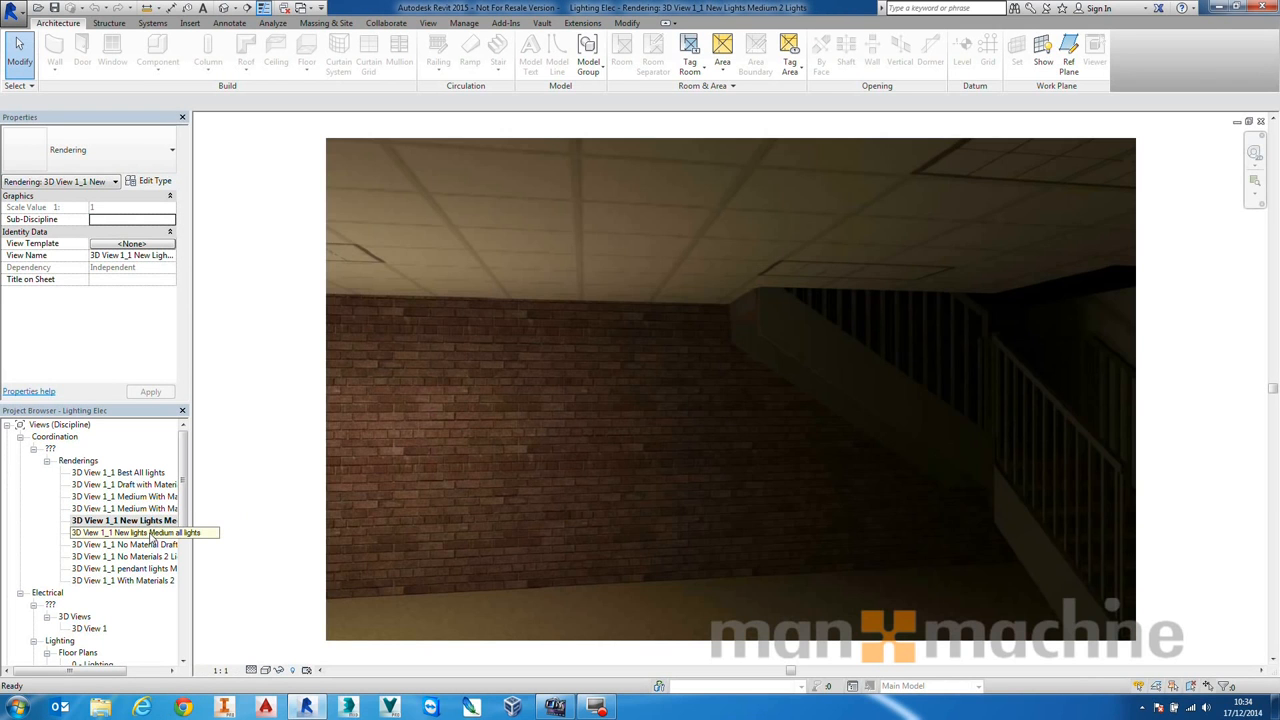
double_click(150, 533)
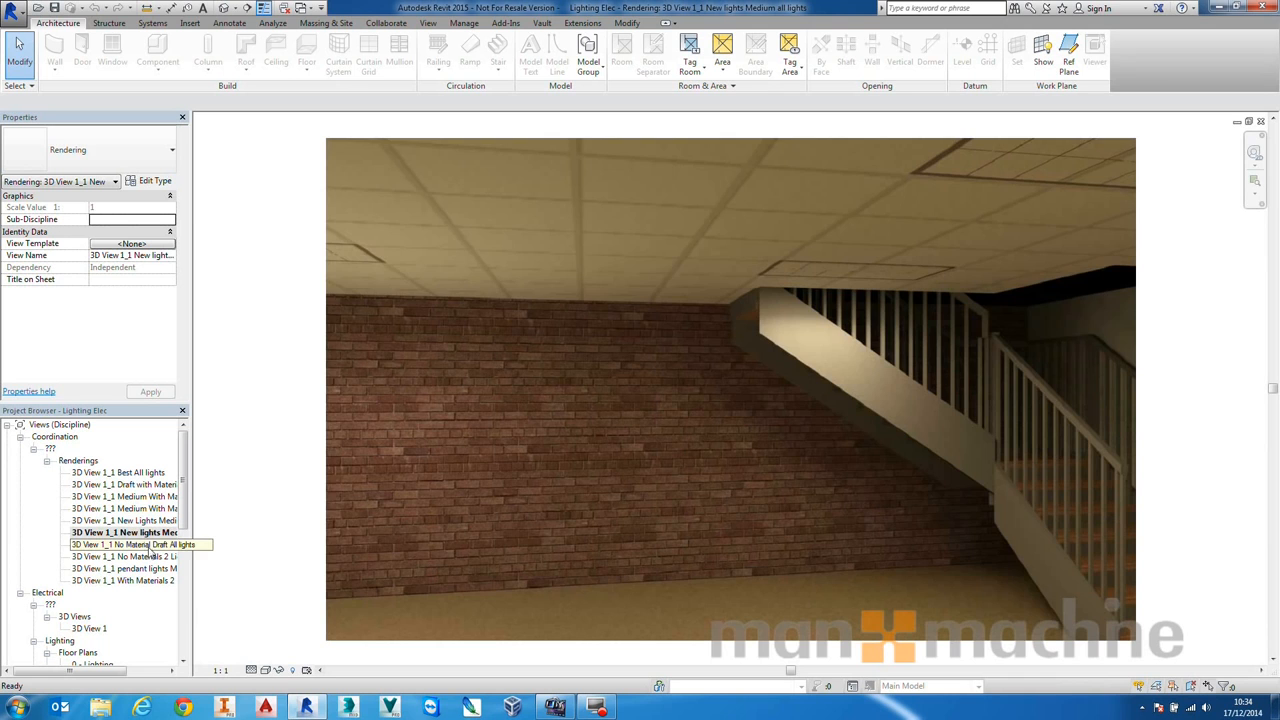
double_click(150, 545)
- View the No Materials 2 Lights, pendant lights Medium and With Materials 2 Lights renderings, finishing on Best All lights
left_click(152, 557)
double_click(152, 558)
left_click(157, 569)
double_click(157, 569)
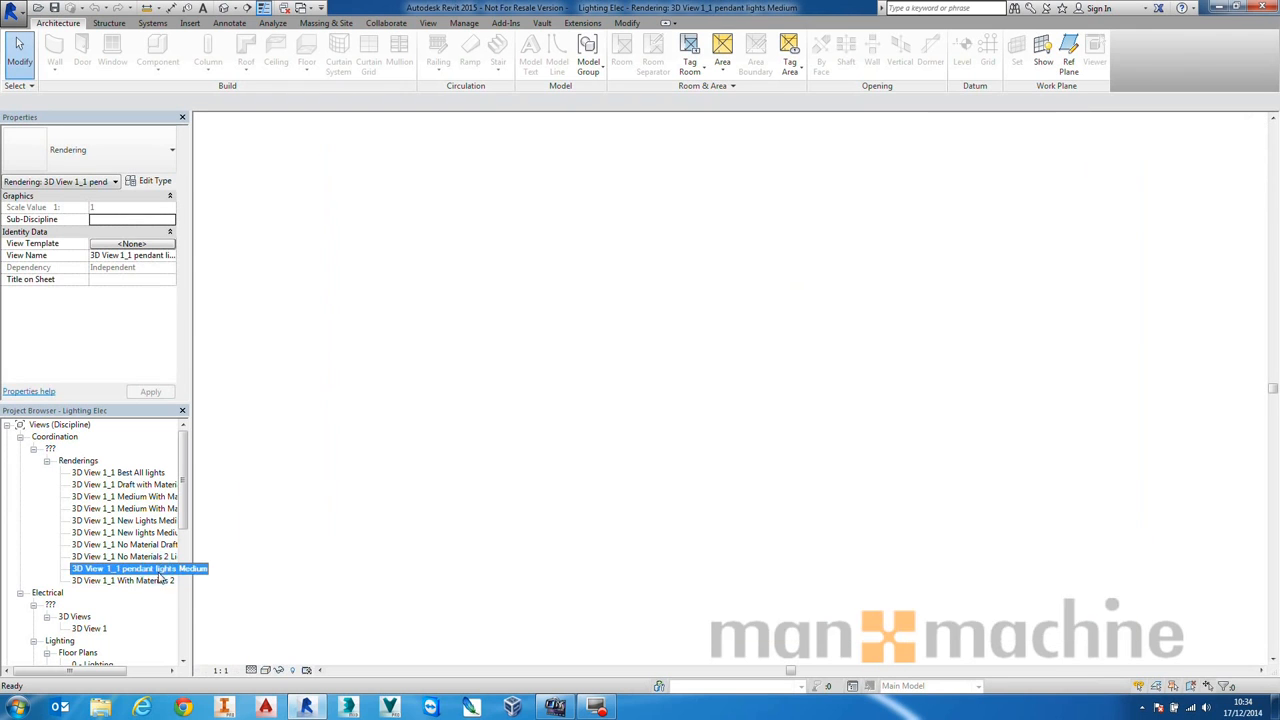
left_click(155, 581)
double_click(155, 581)
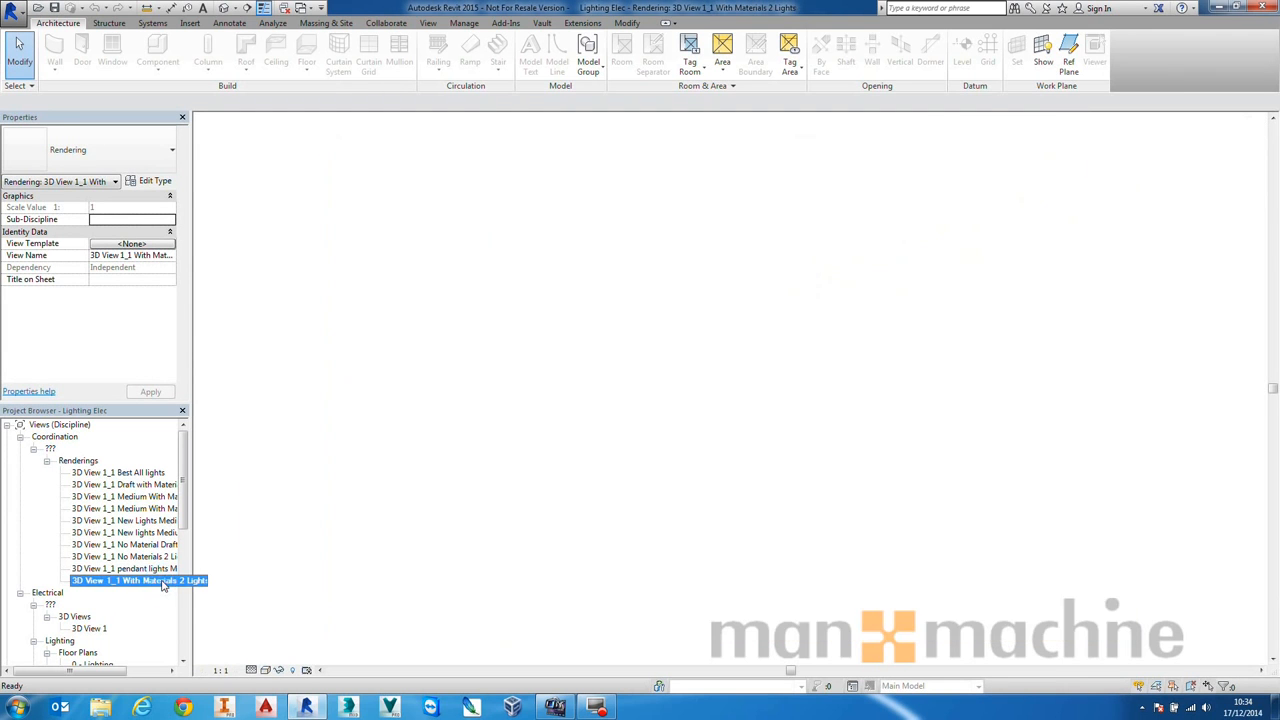
double_click(157, 472)
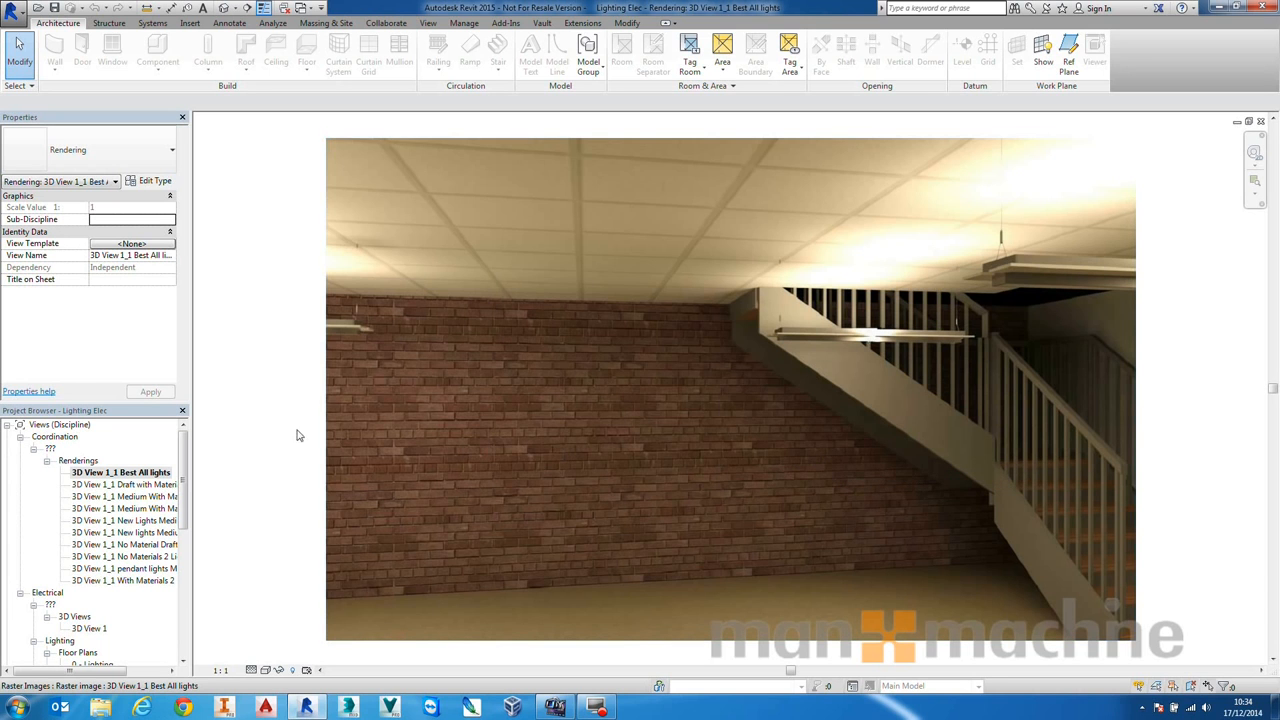
- Compare the rendered image on sheet A101 with the illuminance image on A102, and view the lighting level plan on A103
left_click_drag(181, 468, 180, 620)
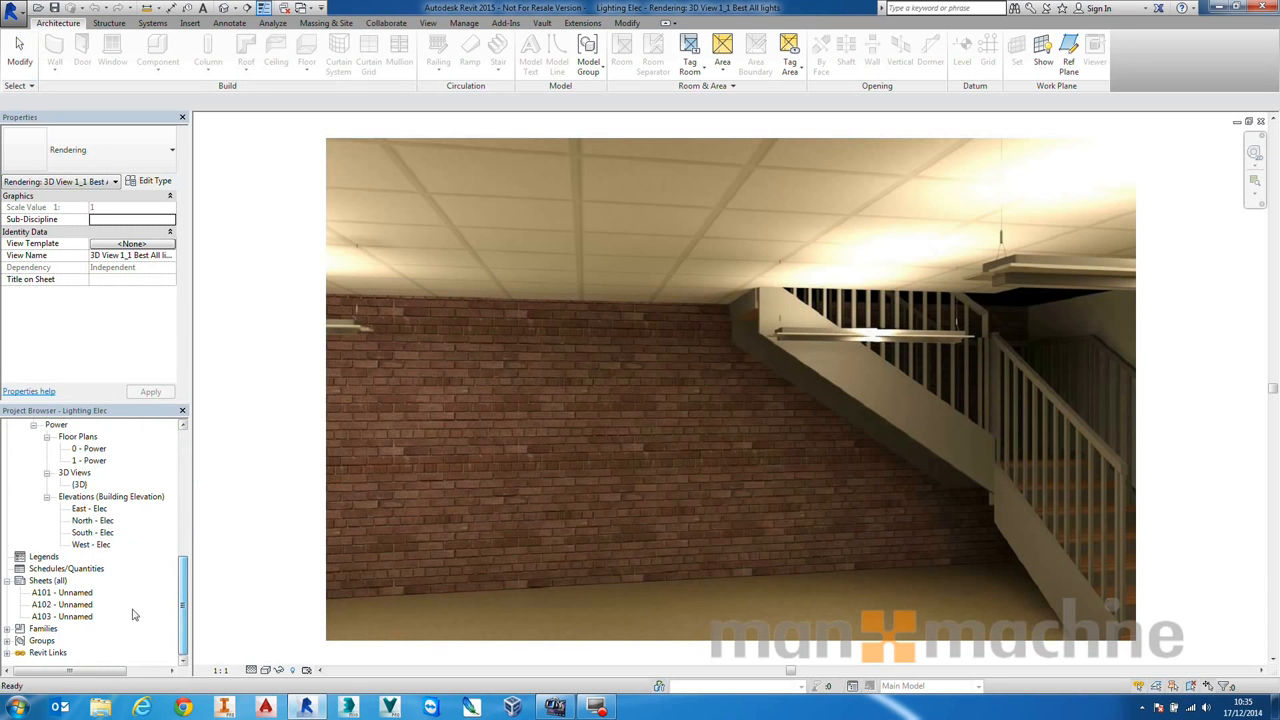
double_click(75, 593)
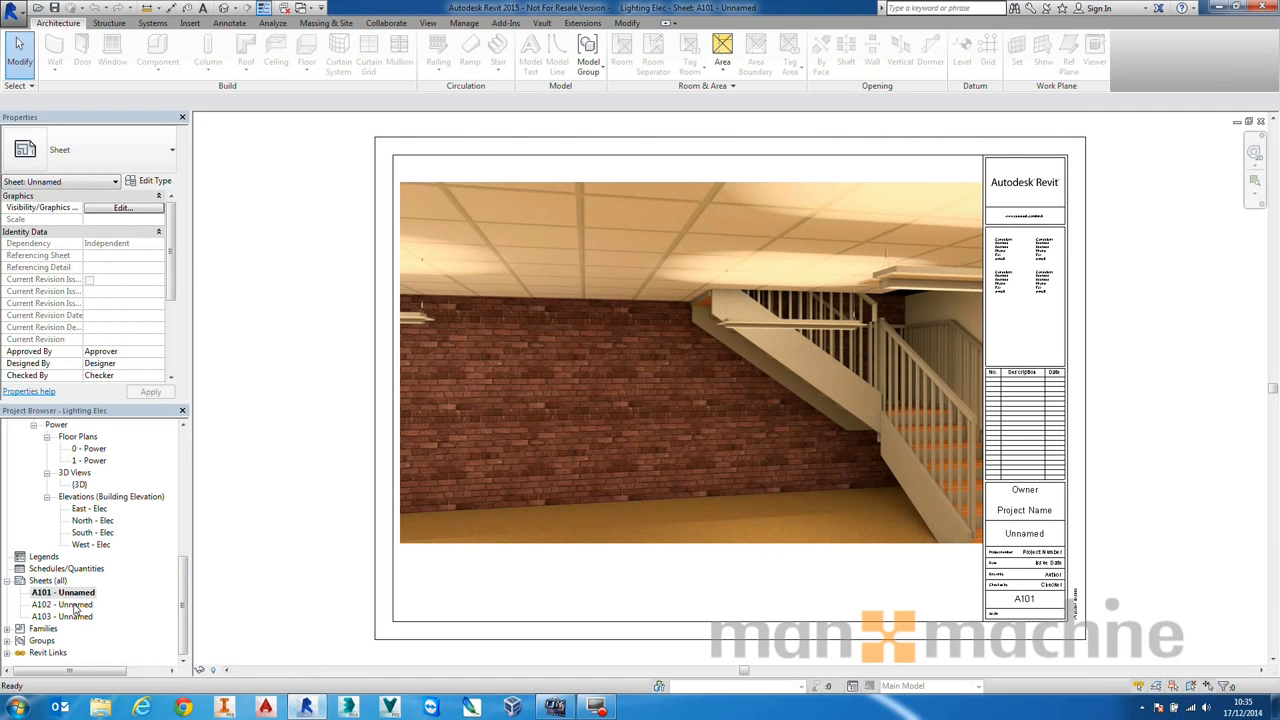
double_click(73, 605)
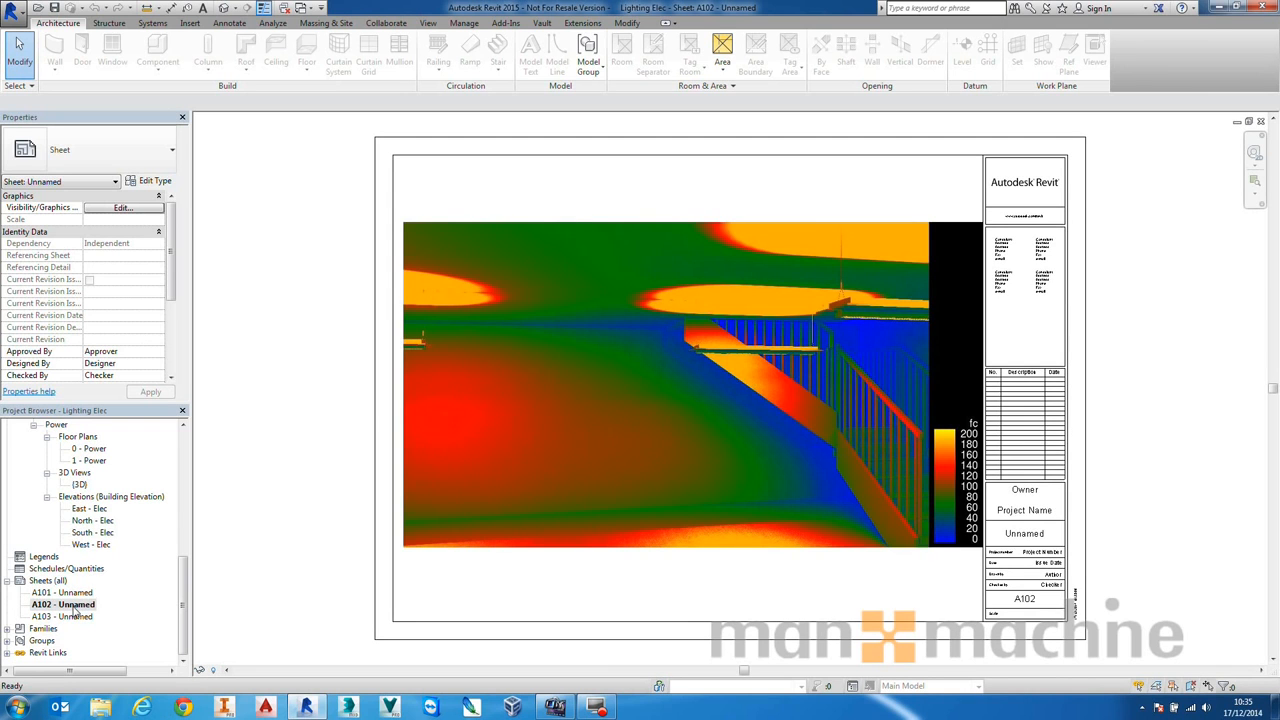
double_click(77, 593)
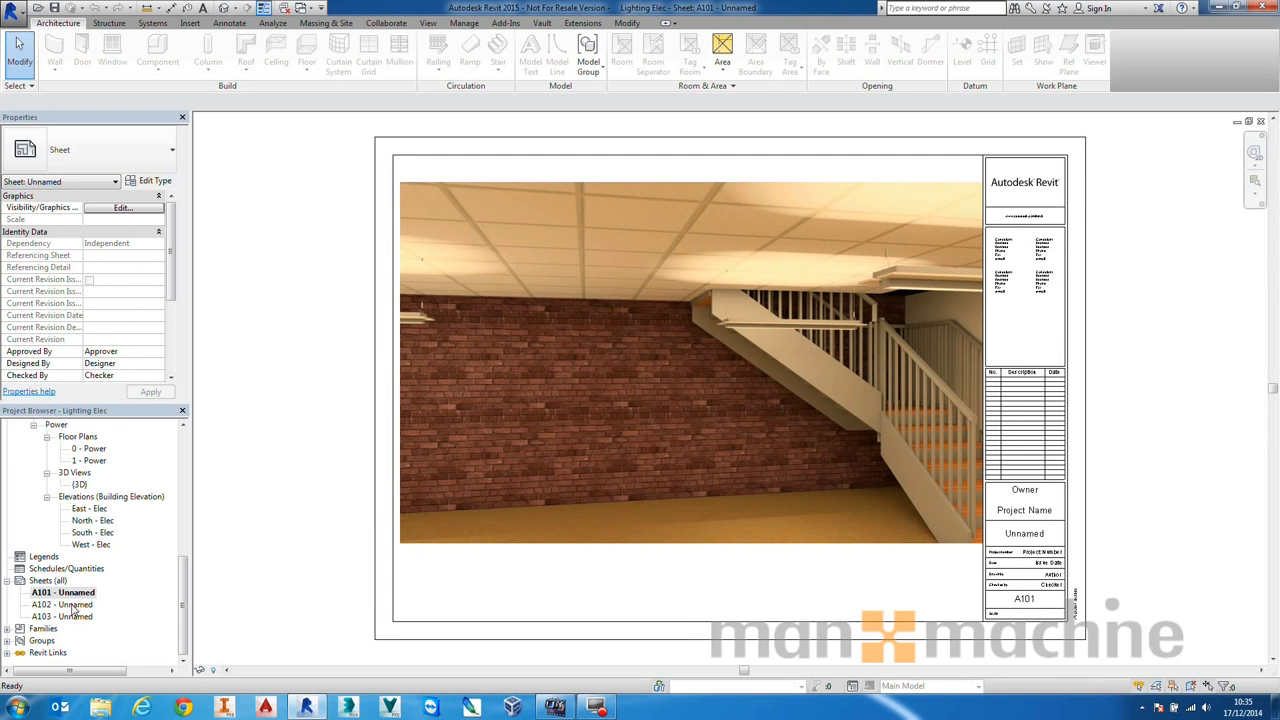
double_click(76, 605)
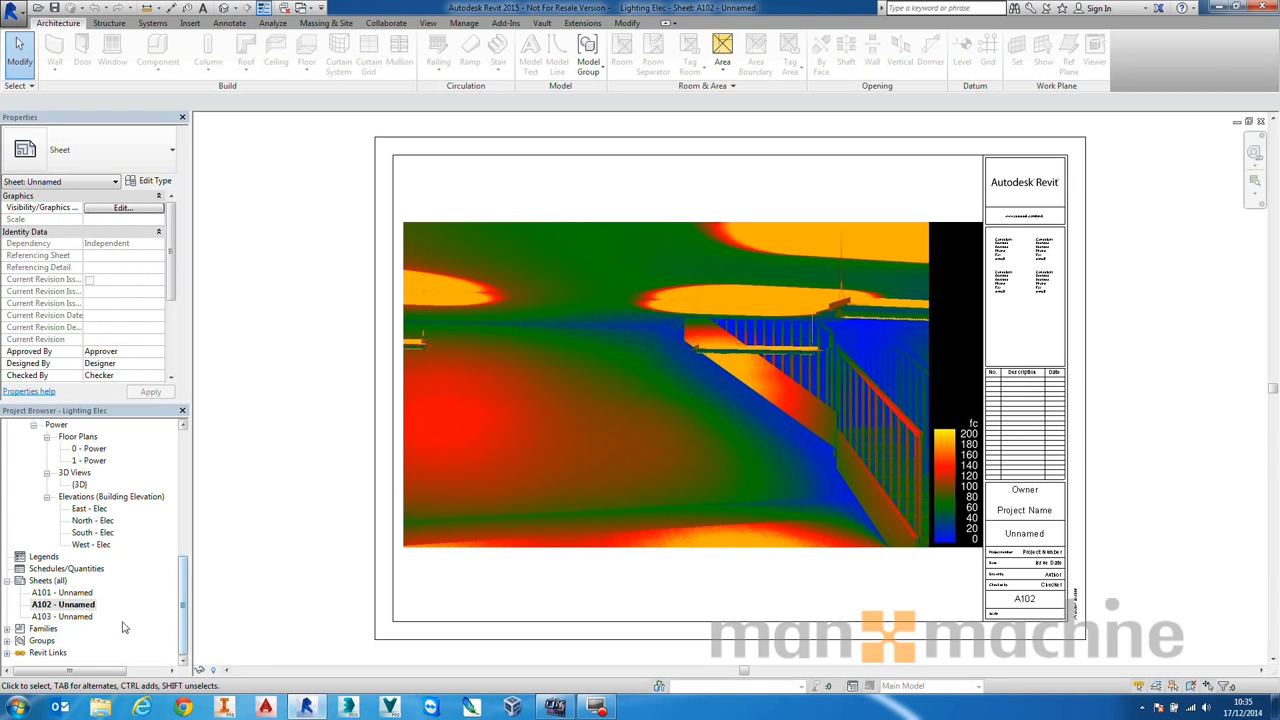
double_click(66, 617)
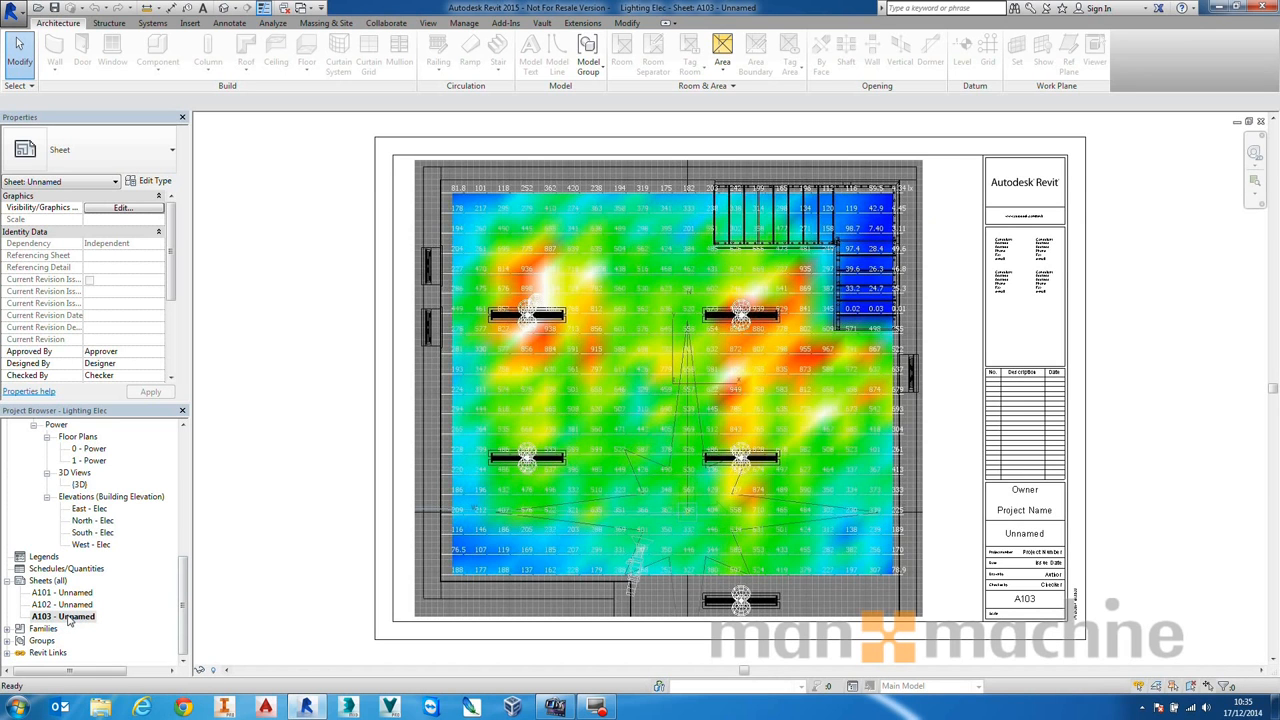
- Show the available Suite Workflows for sending the model to 3ds Max Design or Showcase
left_click(17, 10)
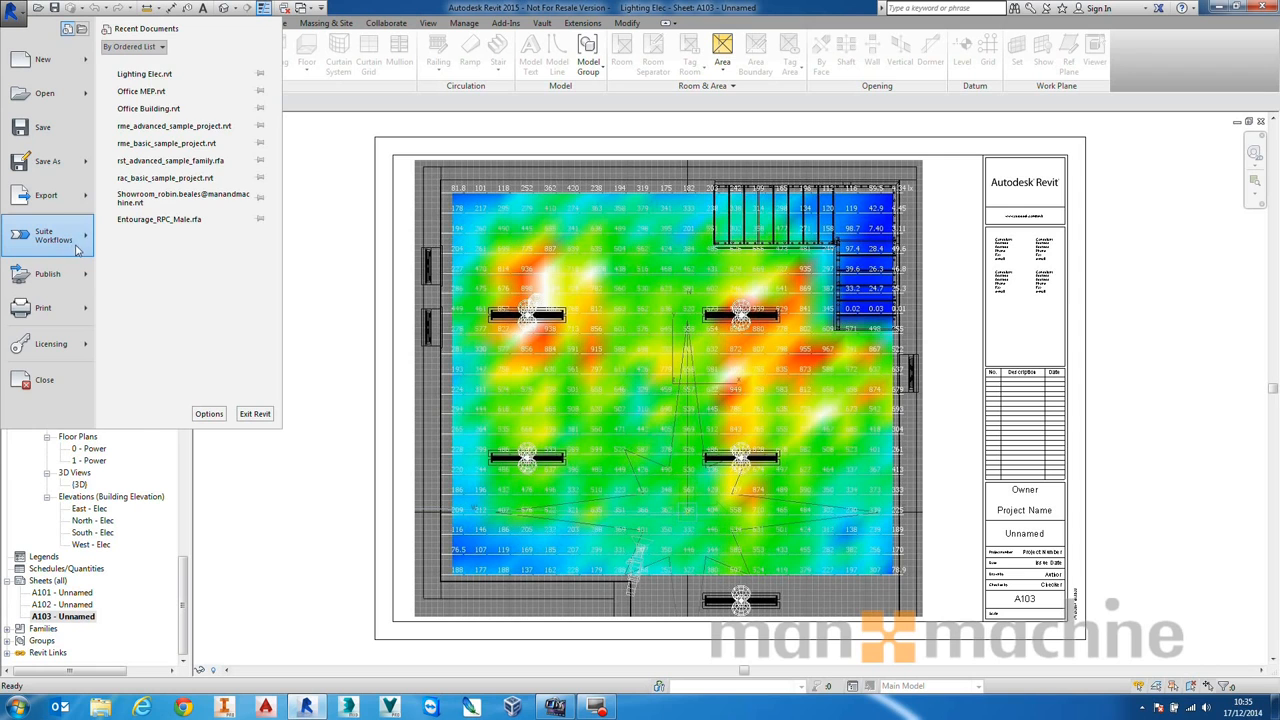
mouse_move(78, 247)
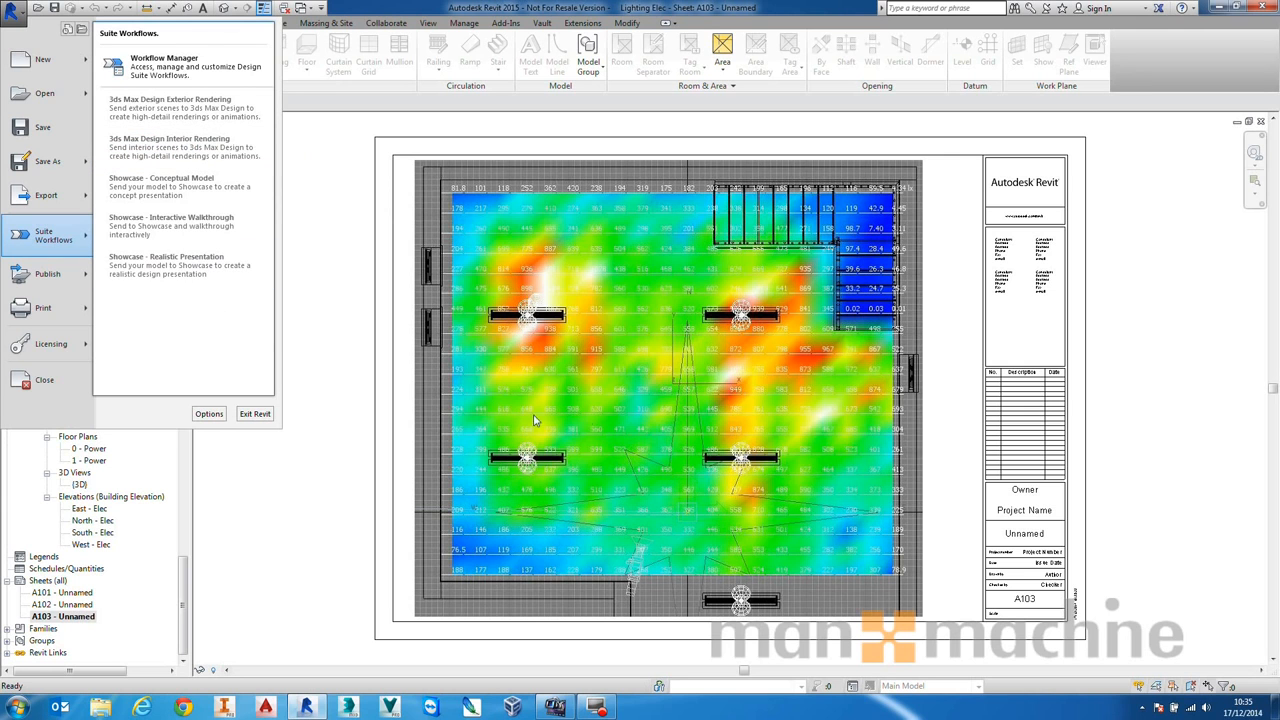
- Leave the workflows list, close the Lighting Elec sheet and open the 1 - Lighting floor plan in the Office MEP project
left_click(499, 375)
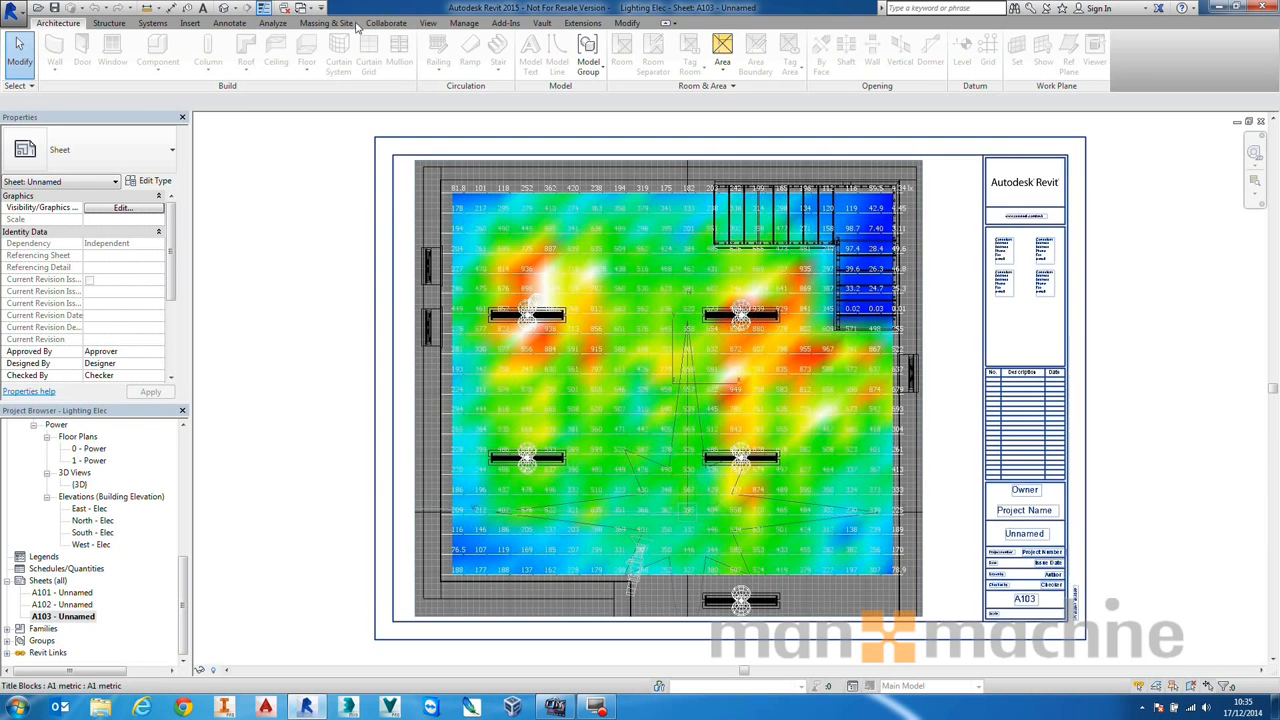
left_click(1260, 120)
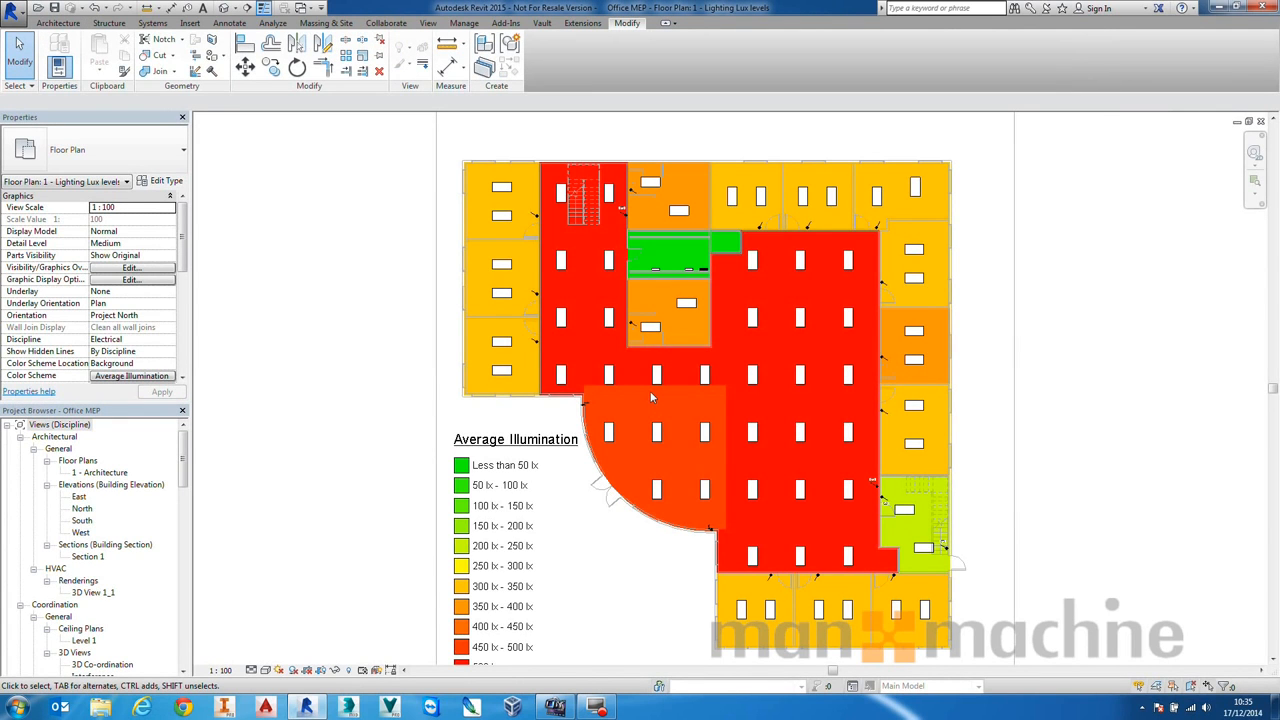
left_click_drag(187, 472, 187, 541)
double_click(95, 461)
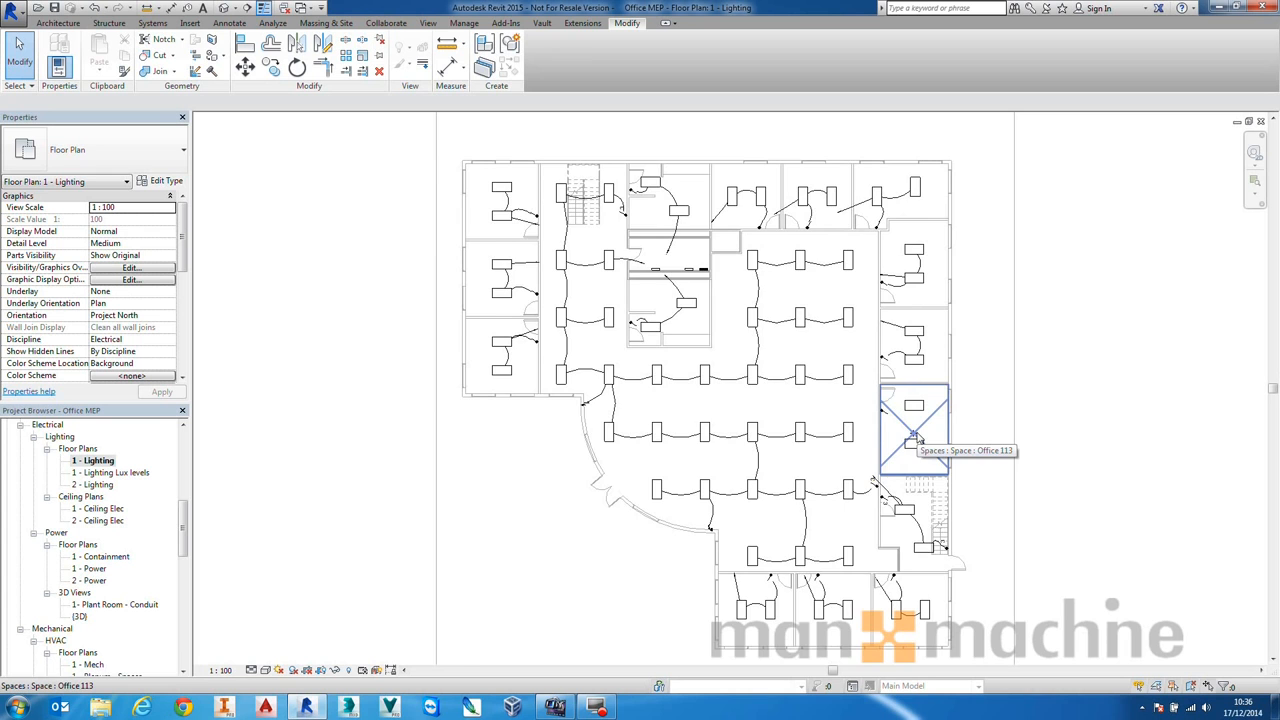
- Create a power circuit for the upper light fixture in Office 113 and assign it to panel MDP
scroll(913, 437, "up", 3)
middle_click_drag(955, 410, 888, 479)
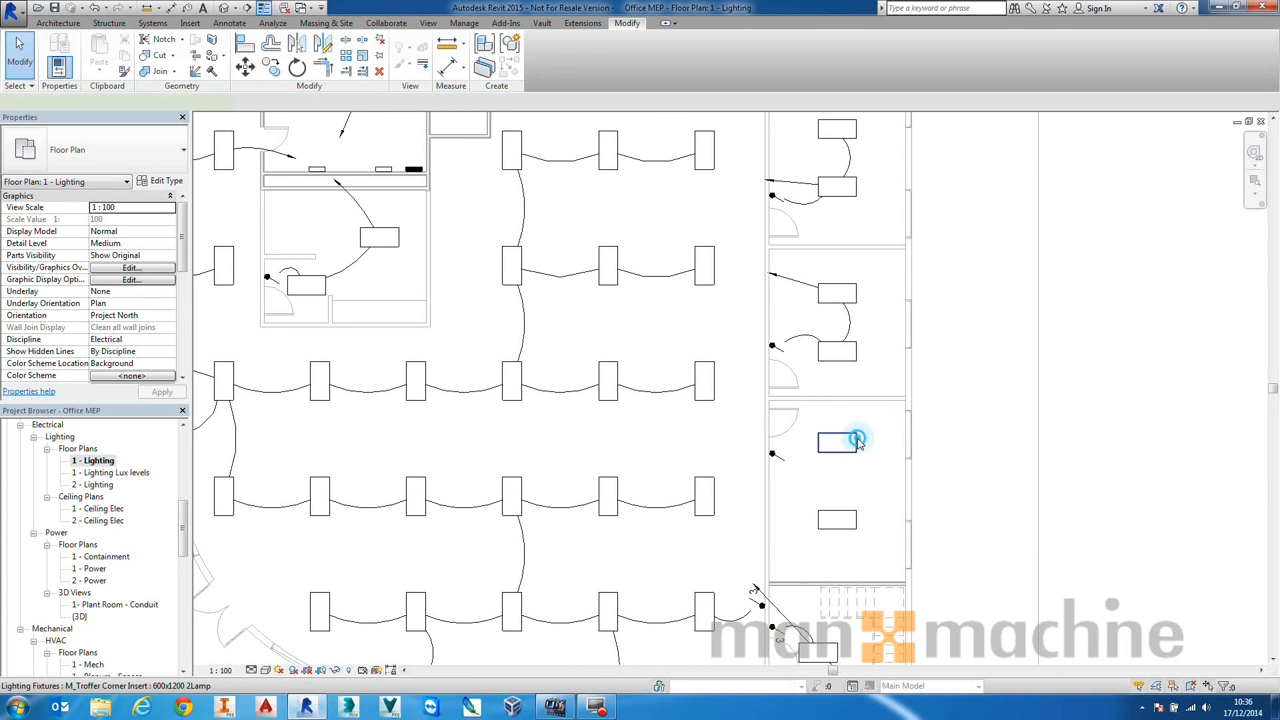
left_click(856, 442)
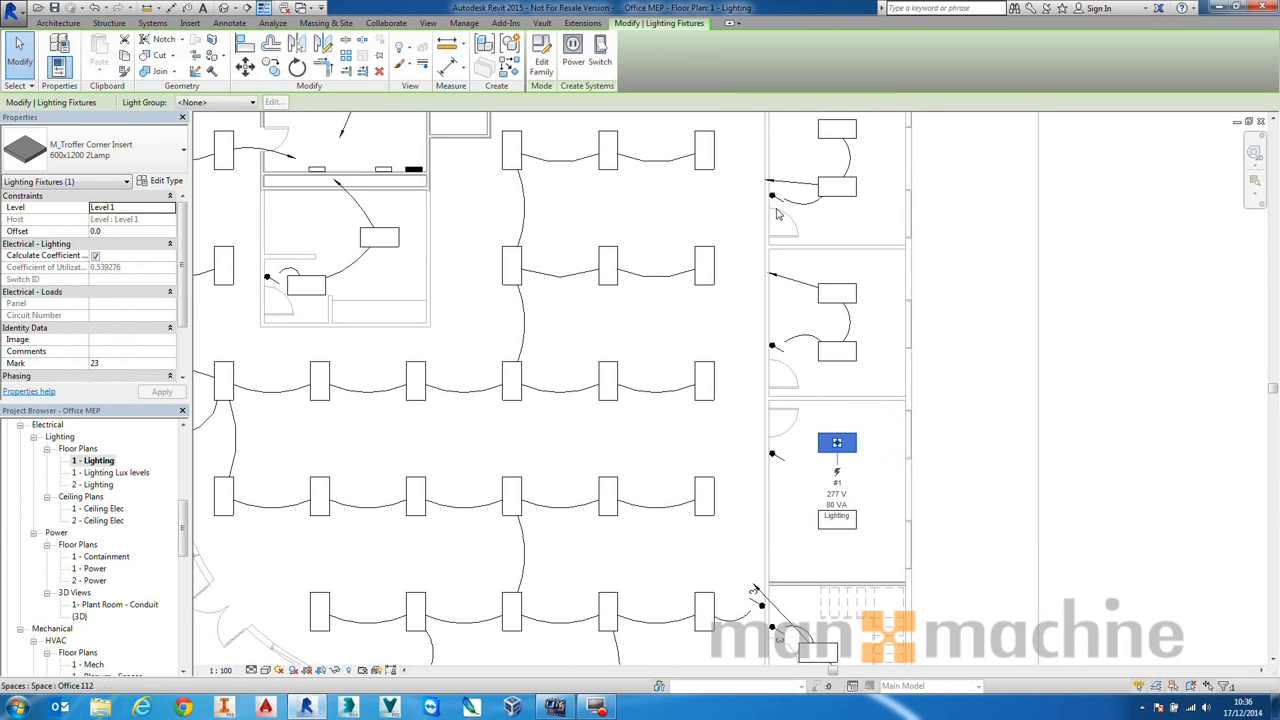
left_click(567, 50)
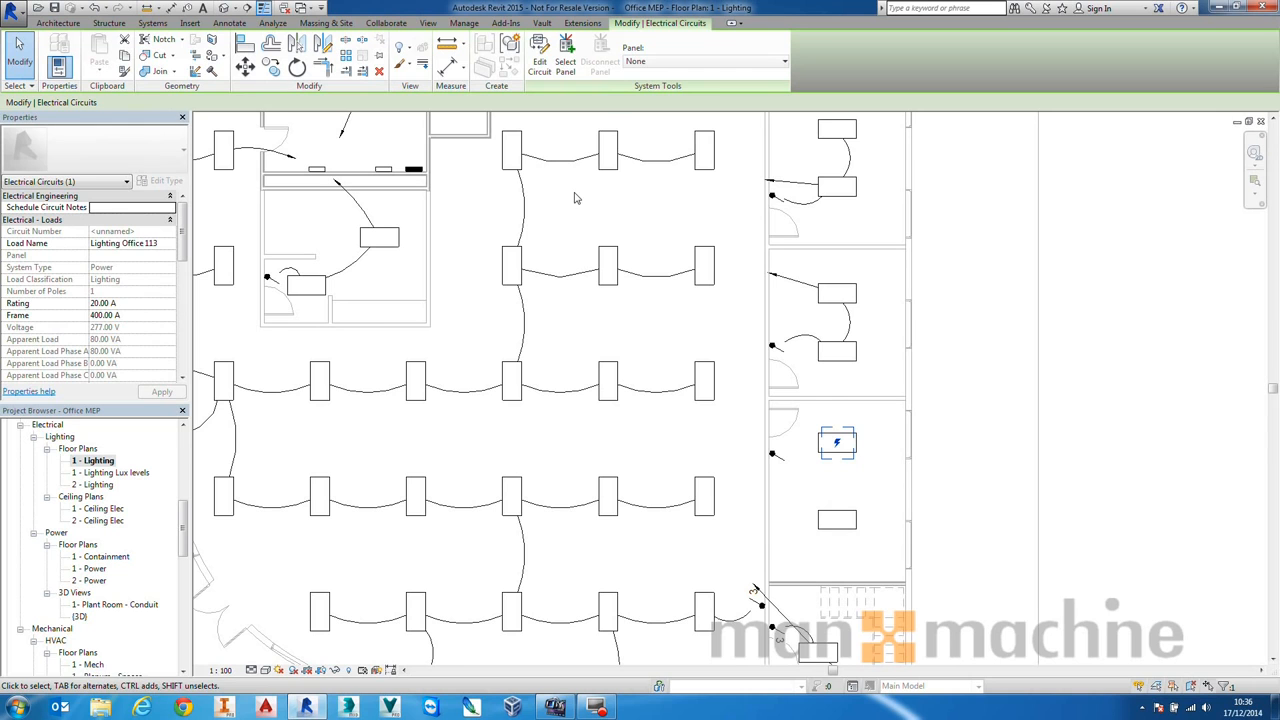
left_click(565, 60)
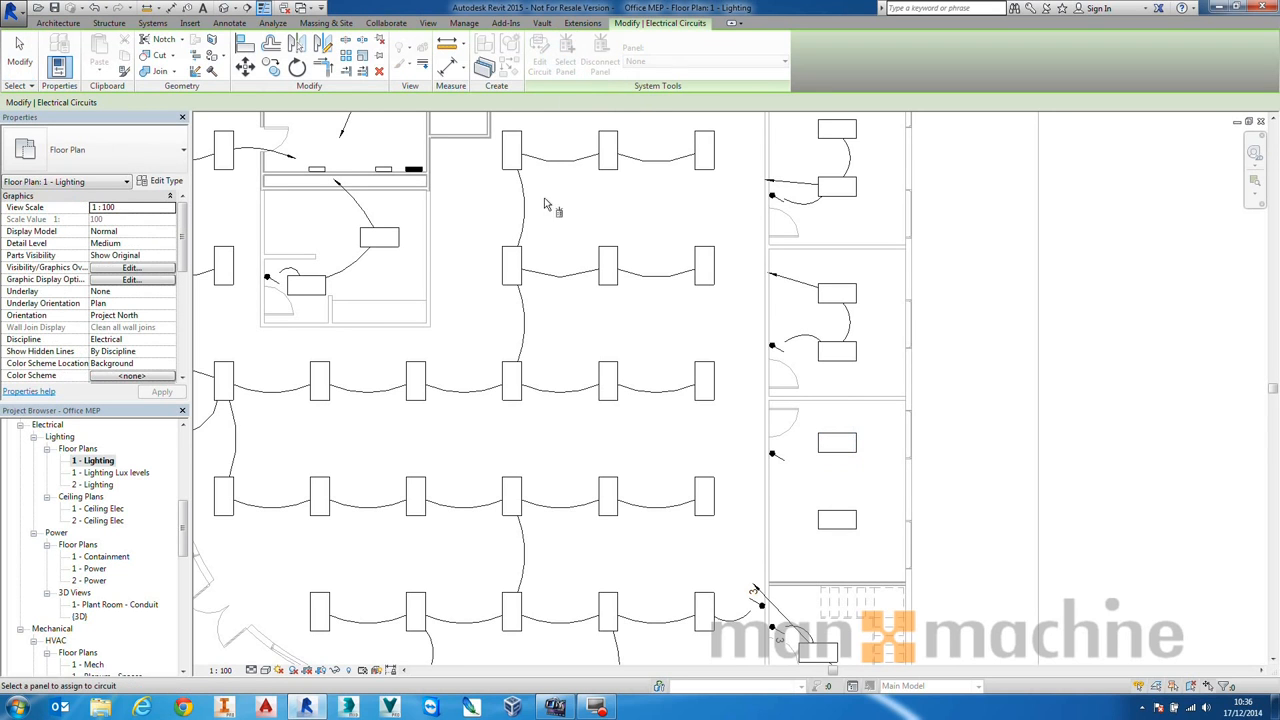
left_click(318, 168)
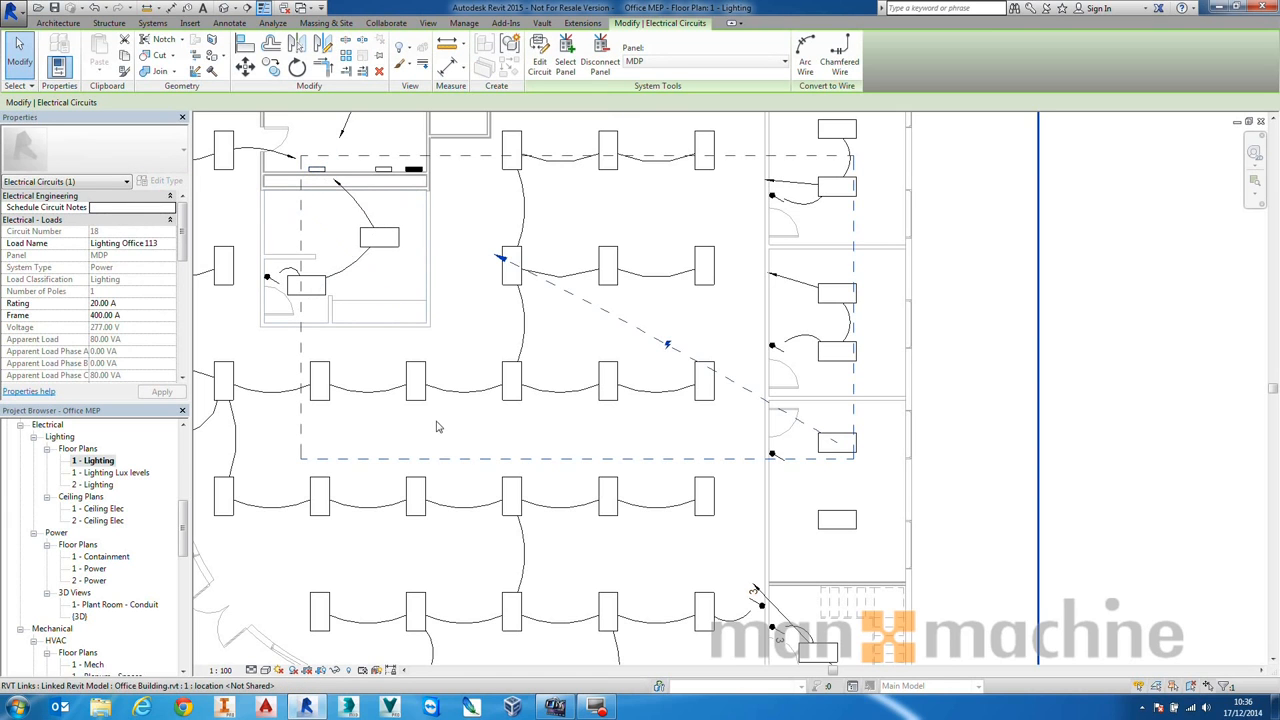
- Add the second light fixture and the light switch of Office 113 to the circuit and finish editing it
left_click(540, 50)
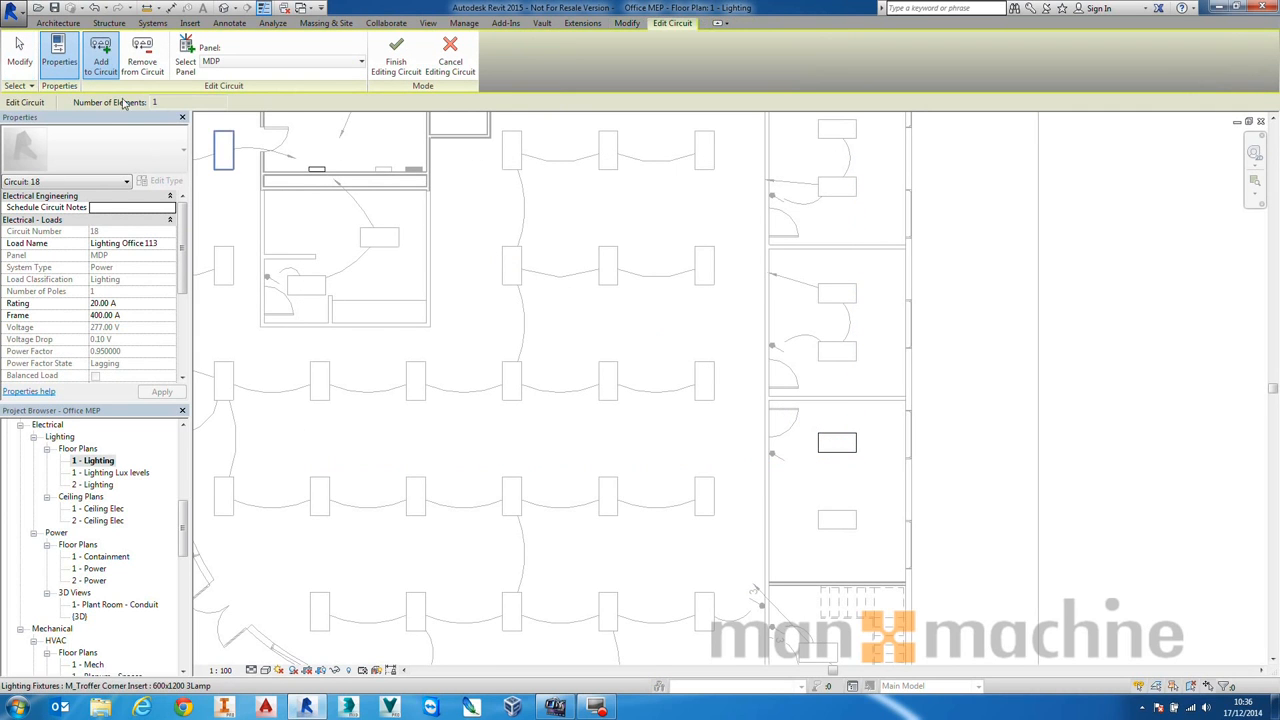
left_click(834, 516)
left_click(771, 455)
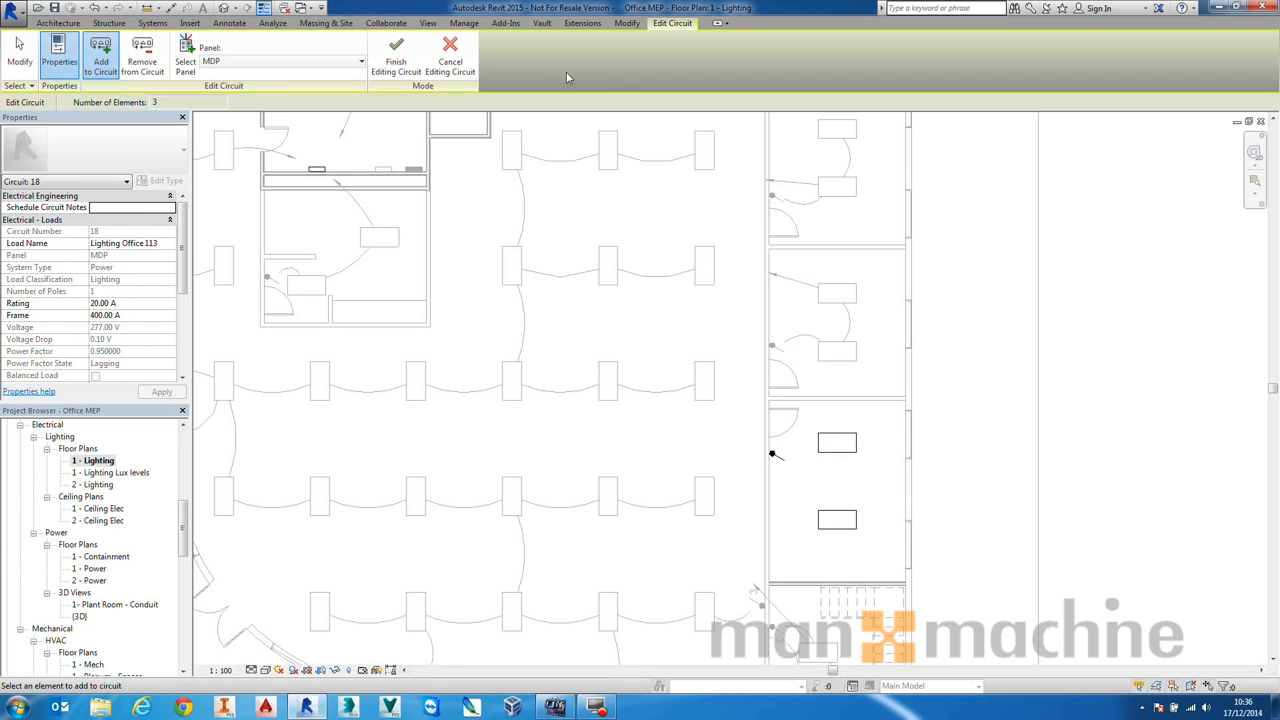
left_click(394, 52)
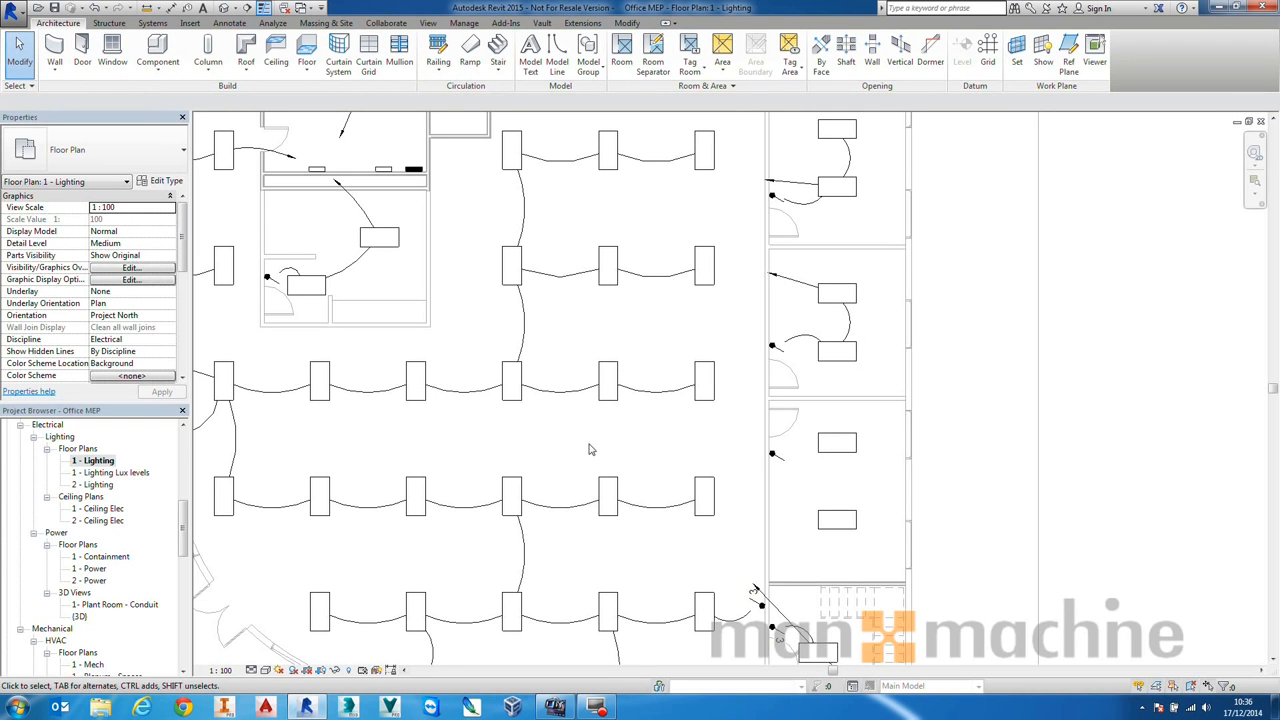
- Select the Office 113 lighting circuit and convert it to arc wiring
key("Tab")
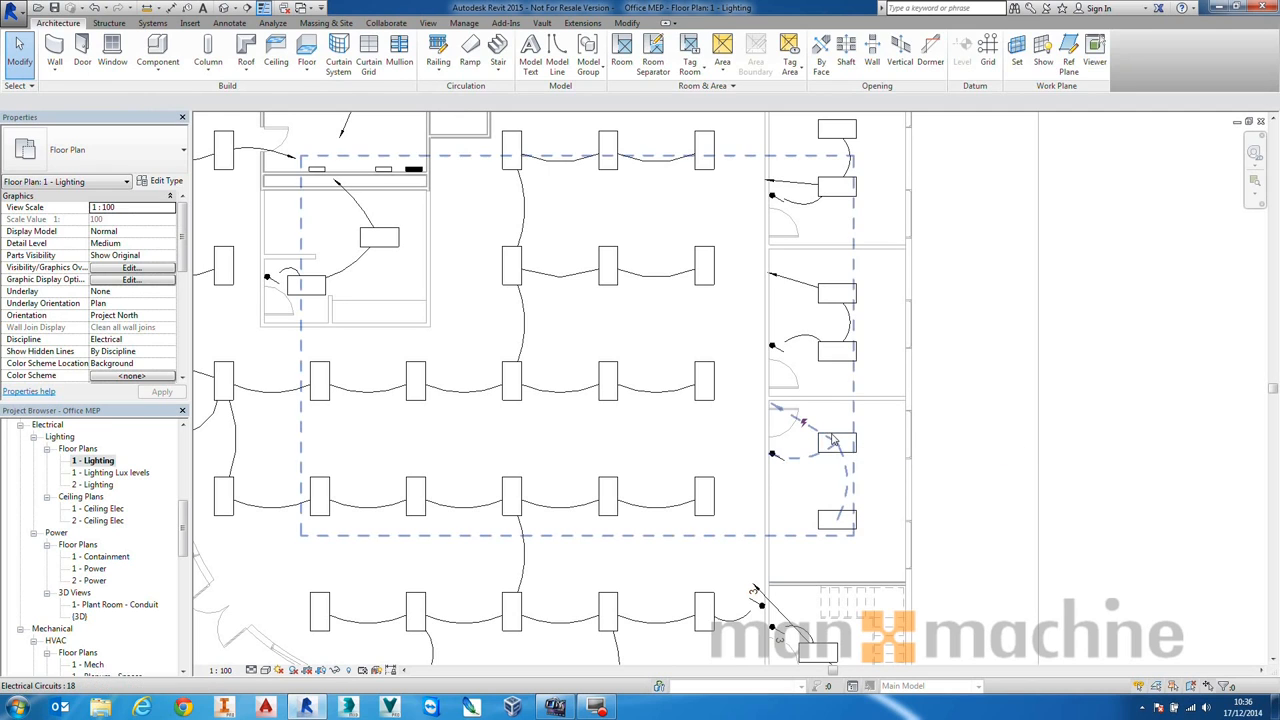
left_click(833, 440)
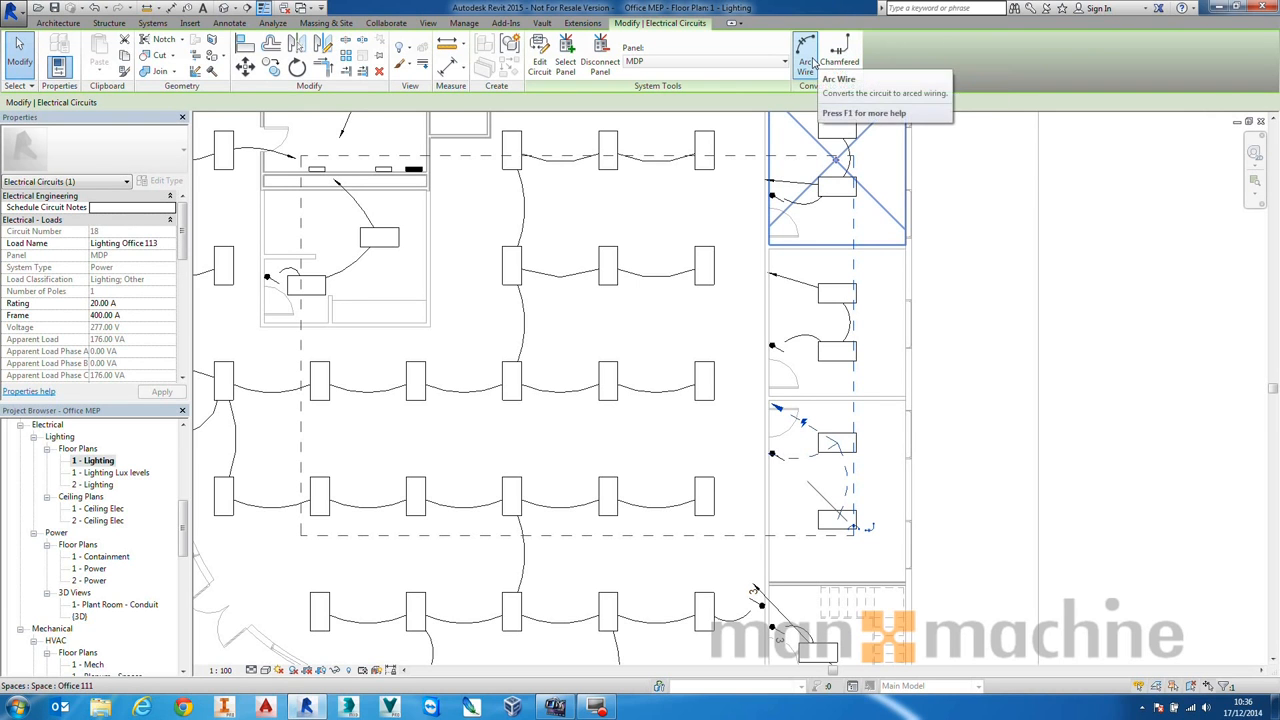
left_click(838, 55)
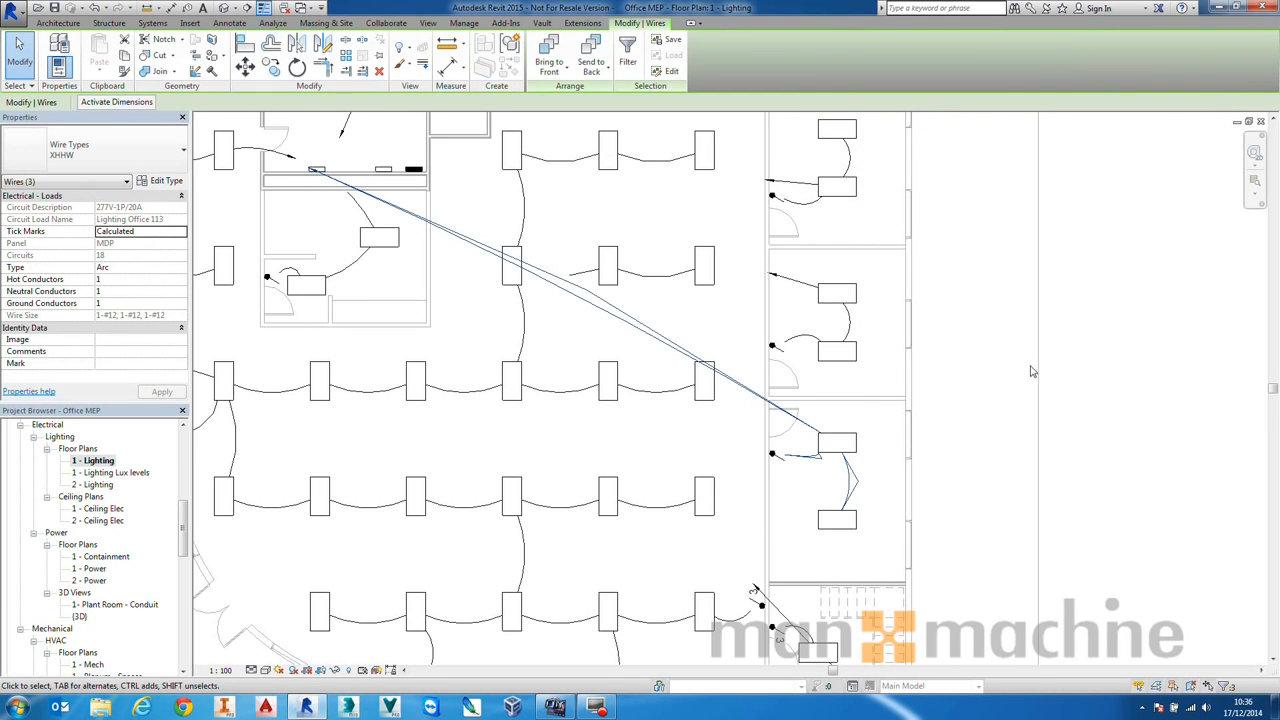
left_click(923, 360)
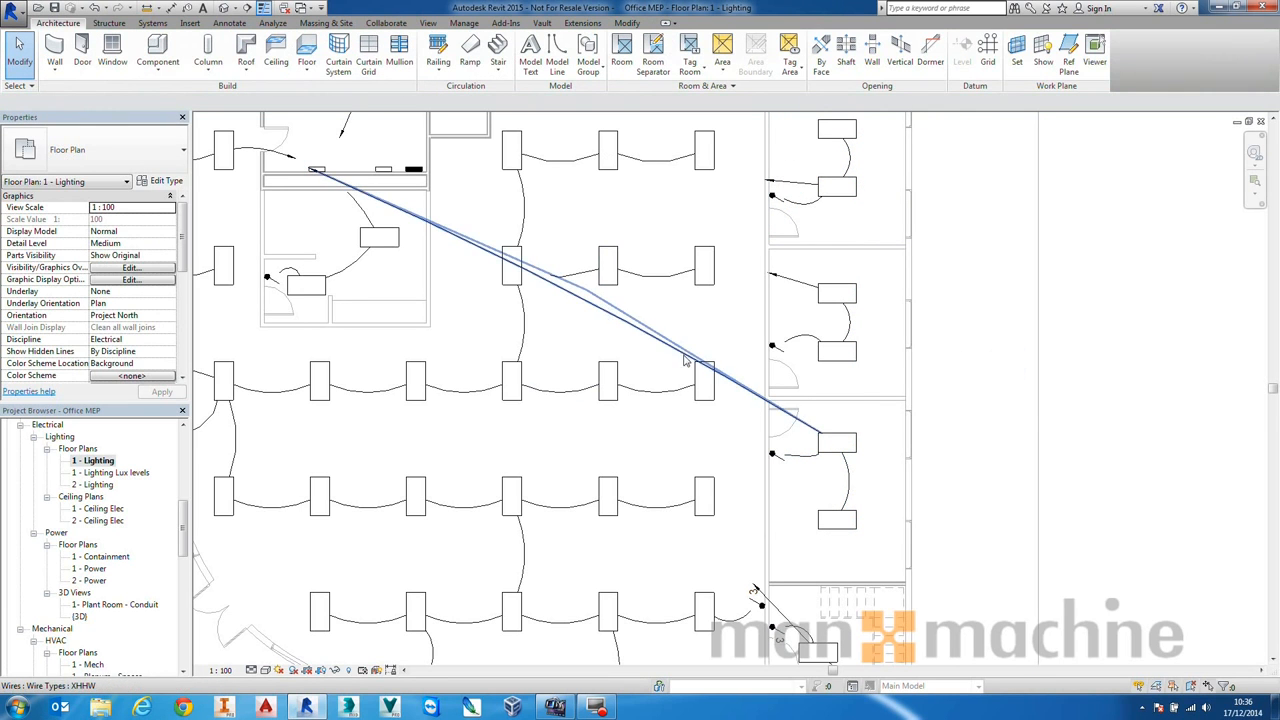
- Reduce the Office 113 home run wire's hot conductors to 0 and reshape it to end in the open area outside the office
left_click(476, 253)
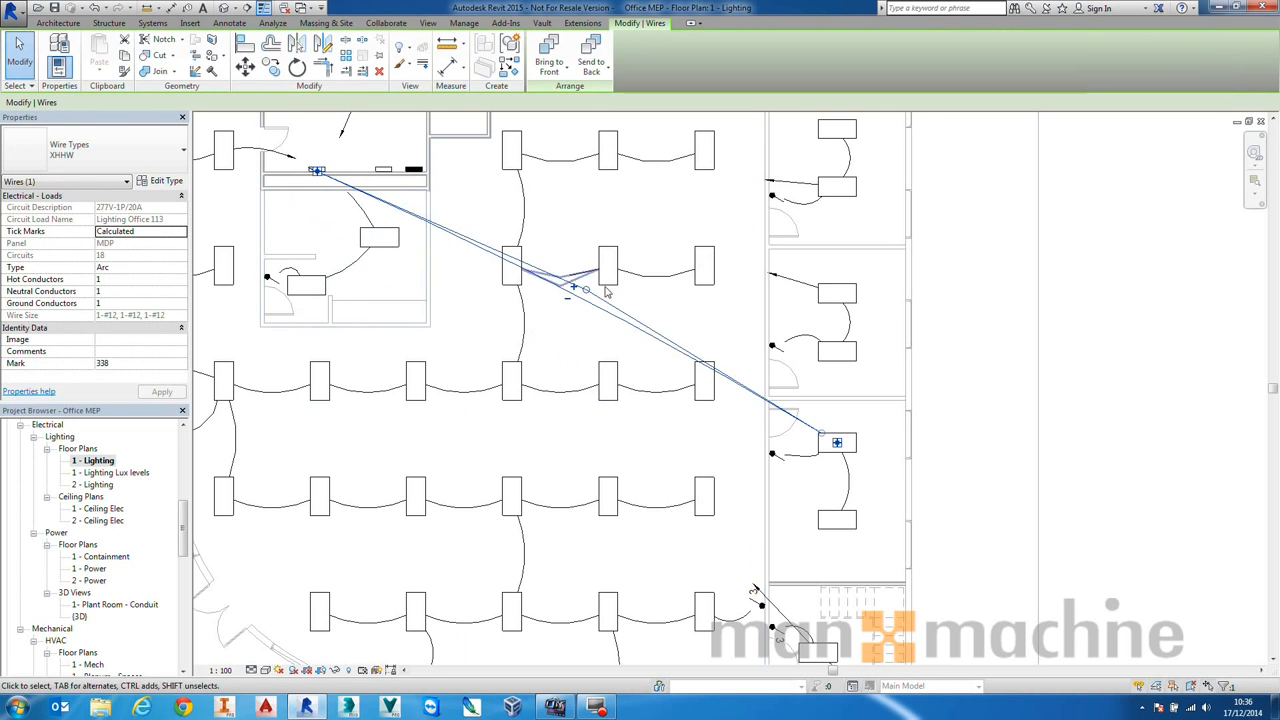
left_click(567, 296)
left_click_drag(580, 289, 746, 396)
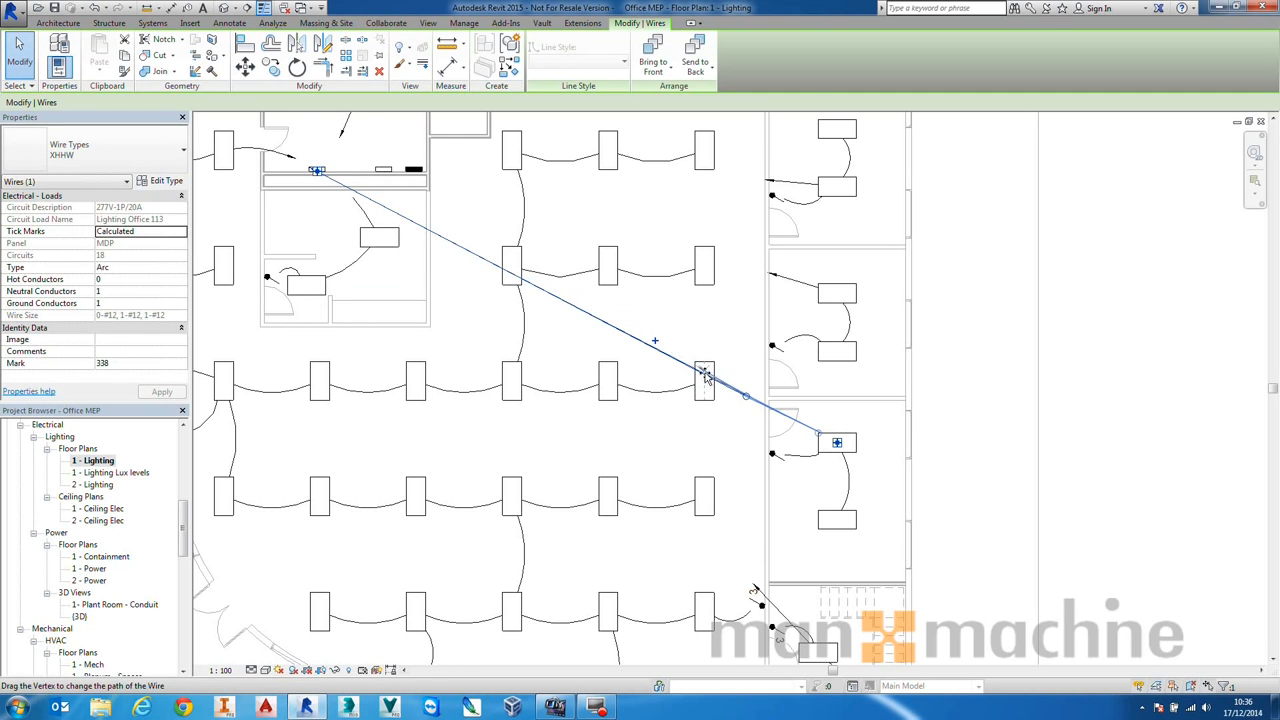
left_click(823, 343)
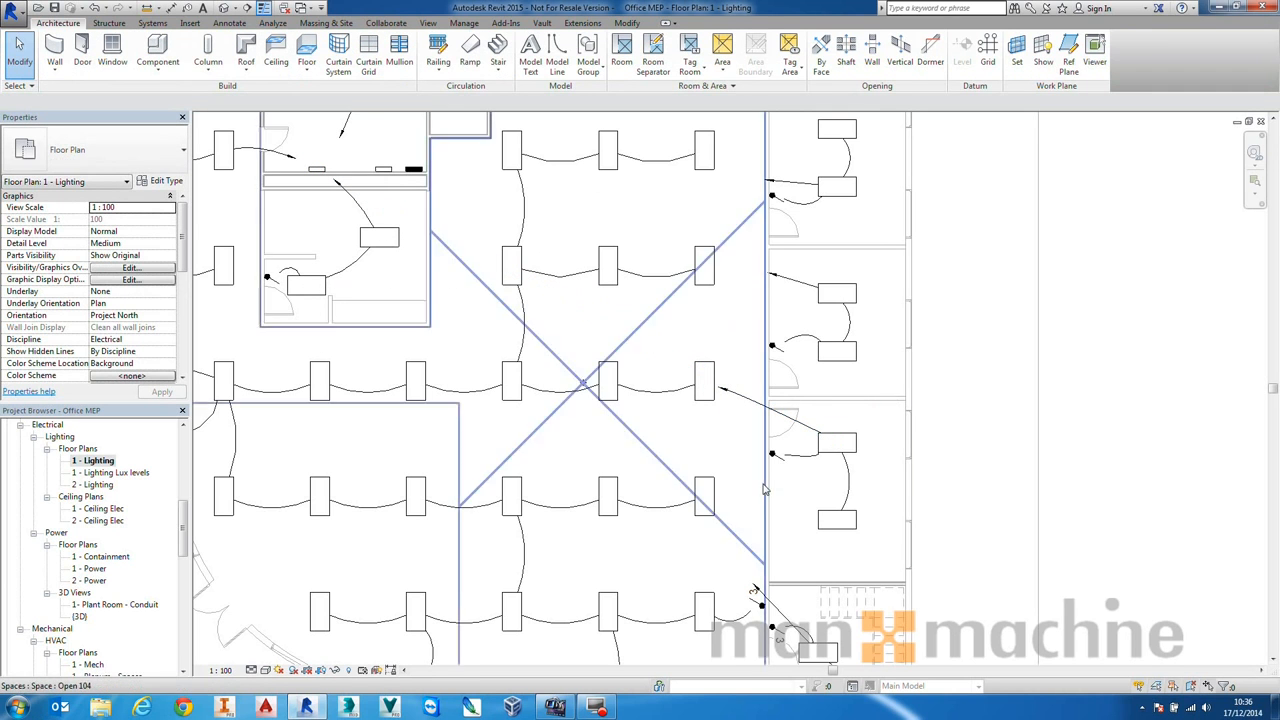
left_click(735, 394)
left_click(810, 350)
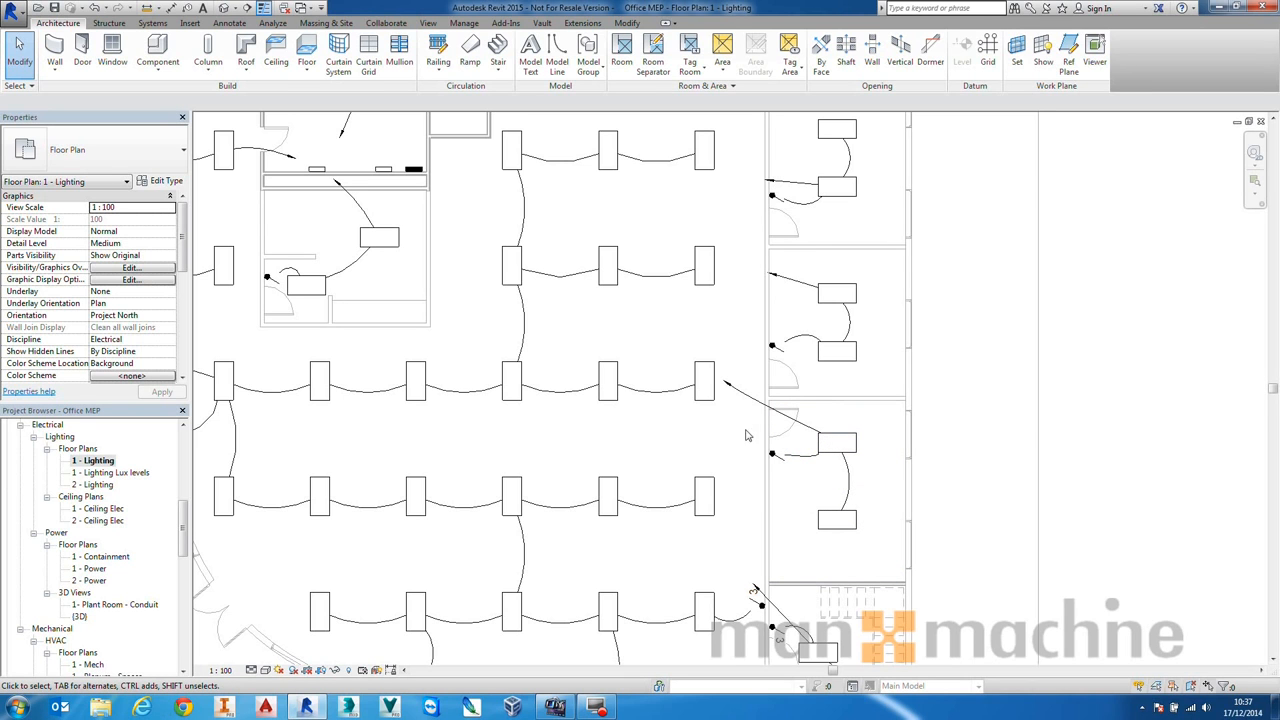
- Open the 1 - Architecture floor plan
middle_click(618, 388)
middle_click(618, 388)
middle_click_drag(750, 419, 730, 414)
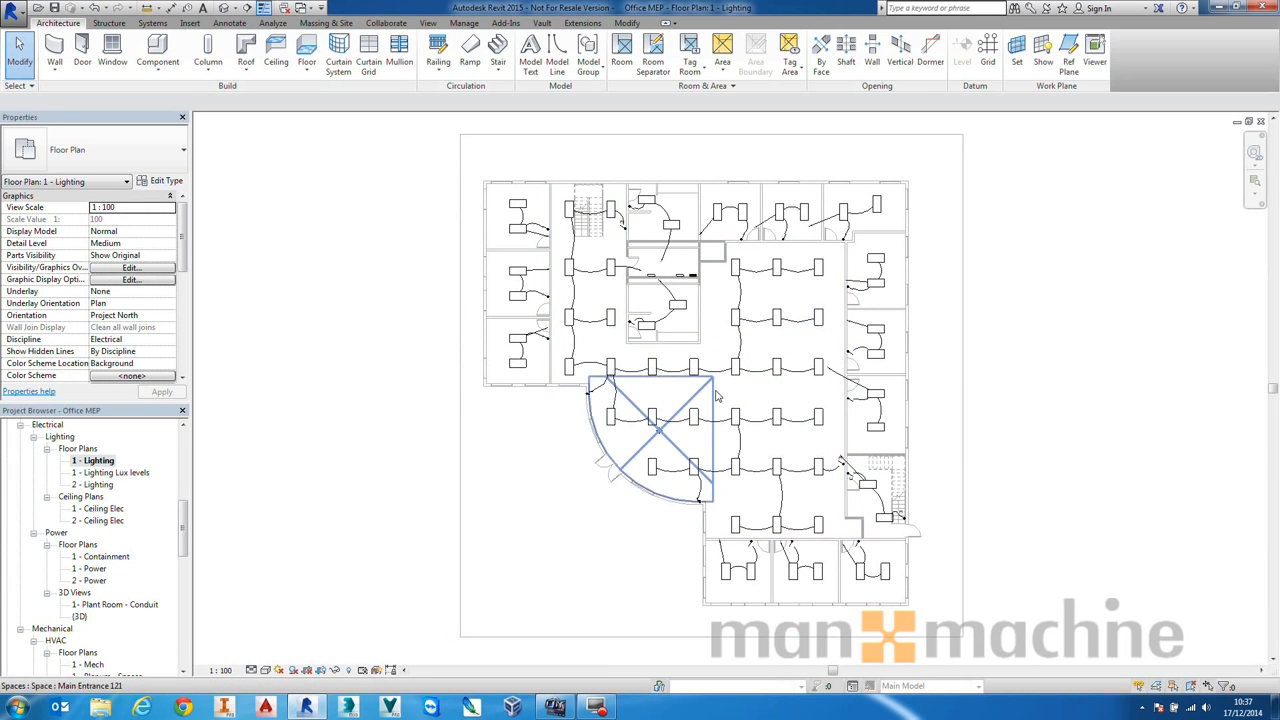
left_click_drag(188, 532, 190, 470)
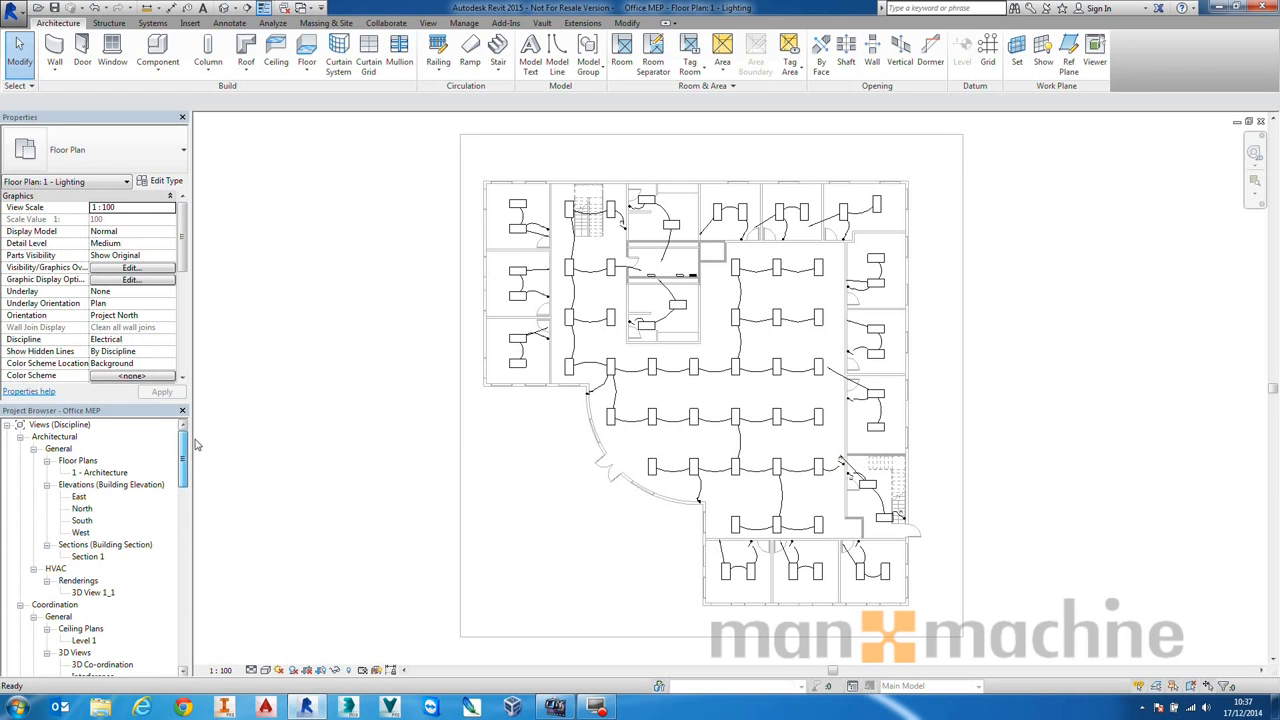
double_click(105, 472)
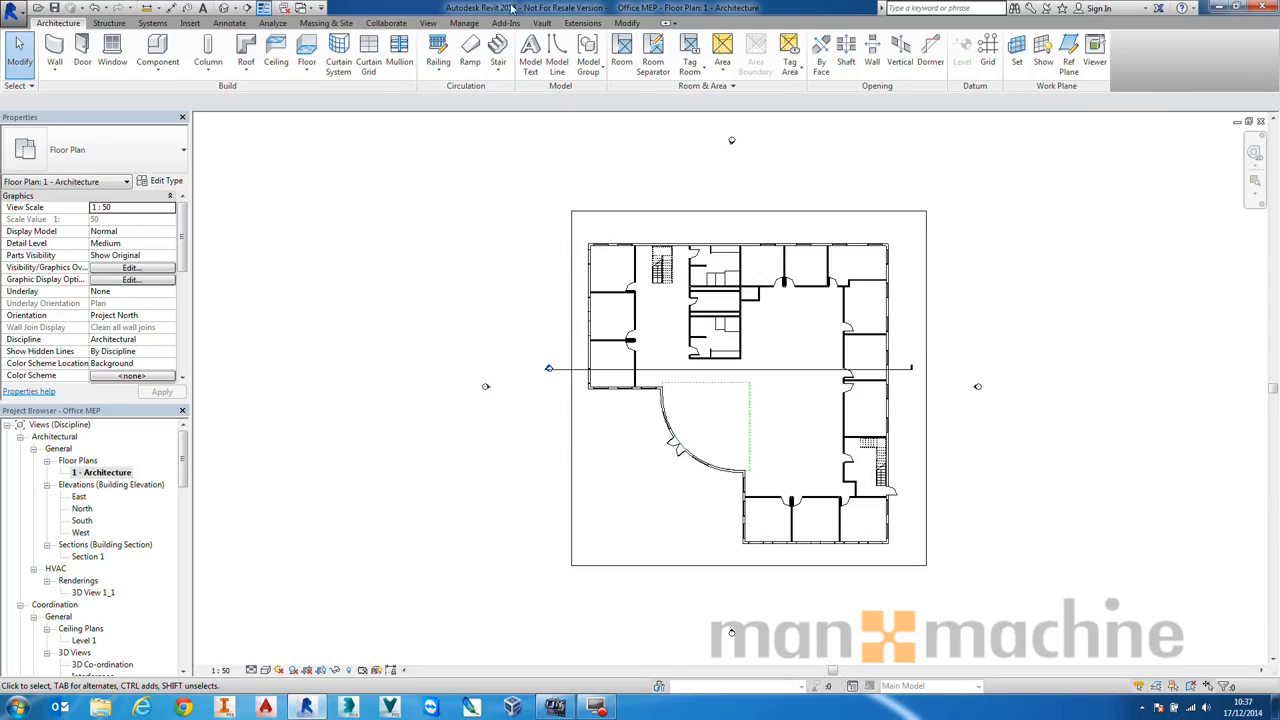
- Start a perspective walkthrough at 1750 offset from Level 1, running its path from the stair corridor through the open office into an east-side office
left_click(427, 23)
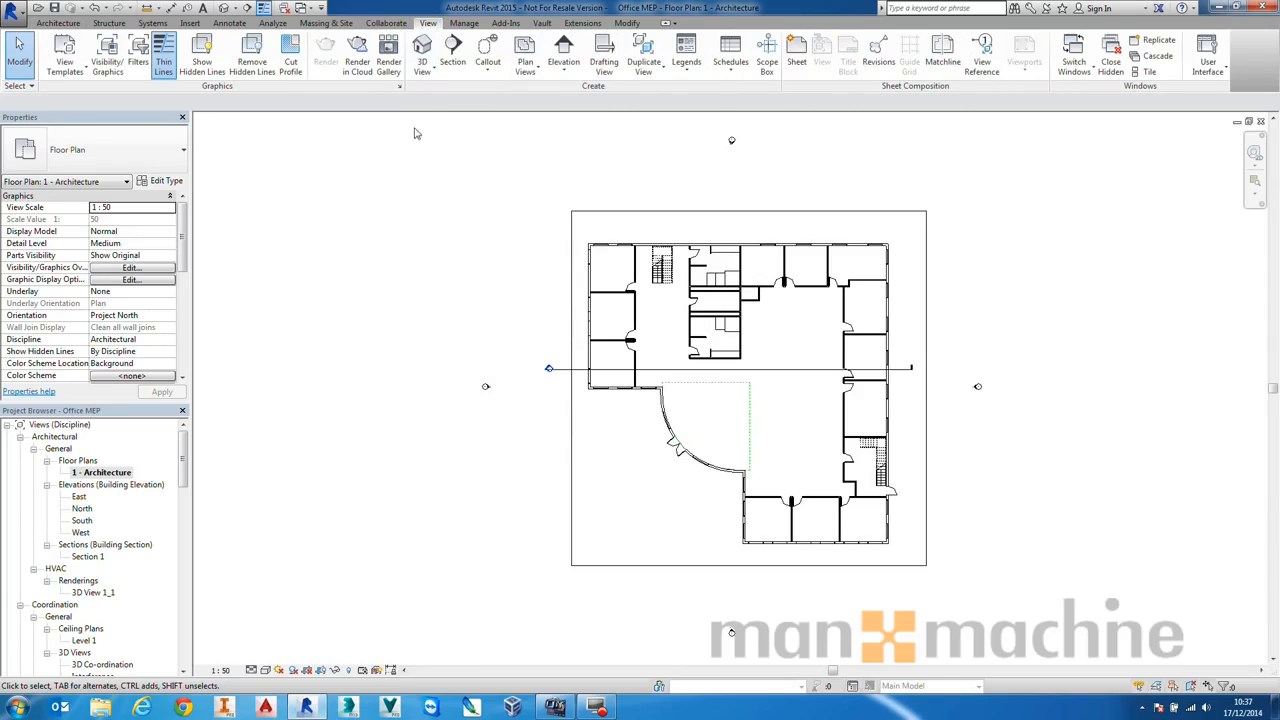
left_click(424, 72)
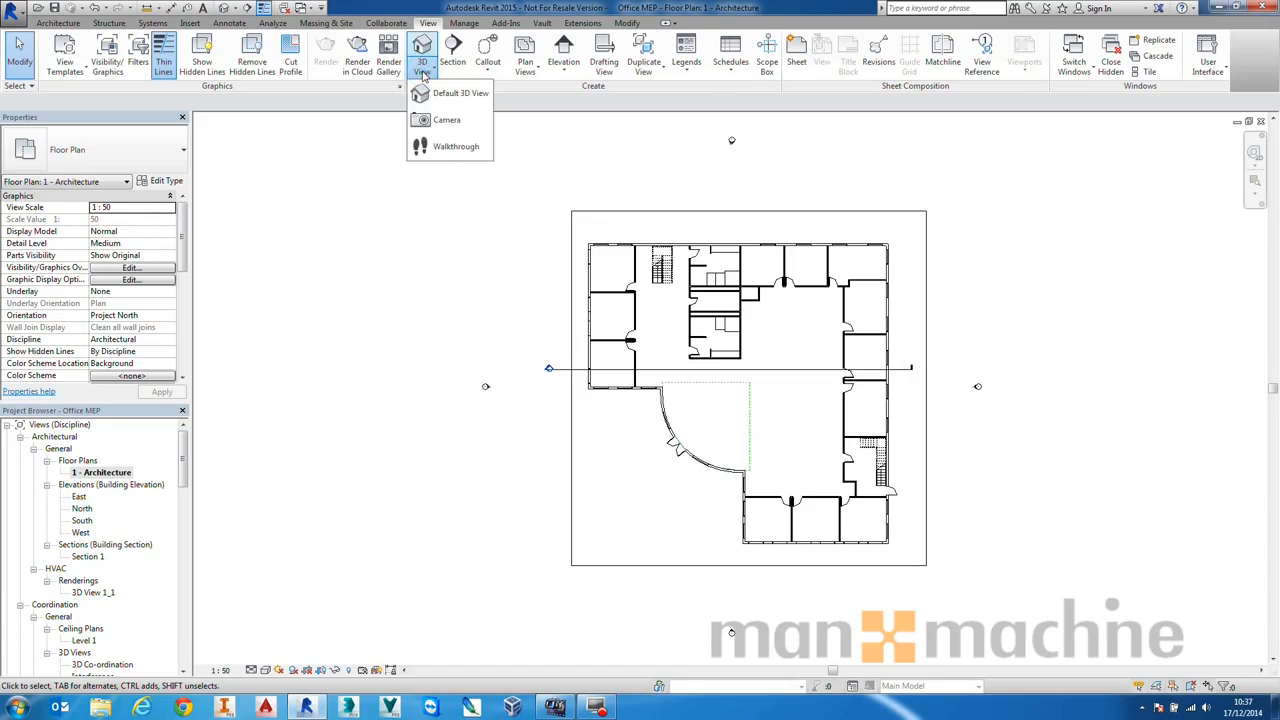
left_click(449, 148)
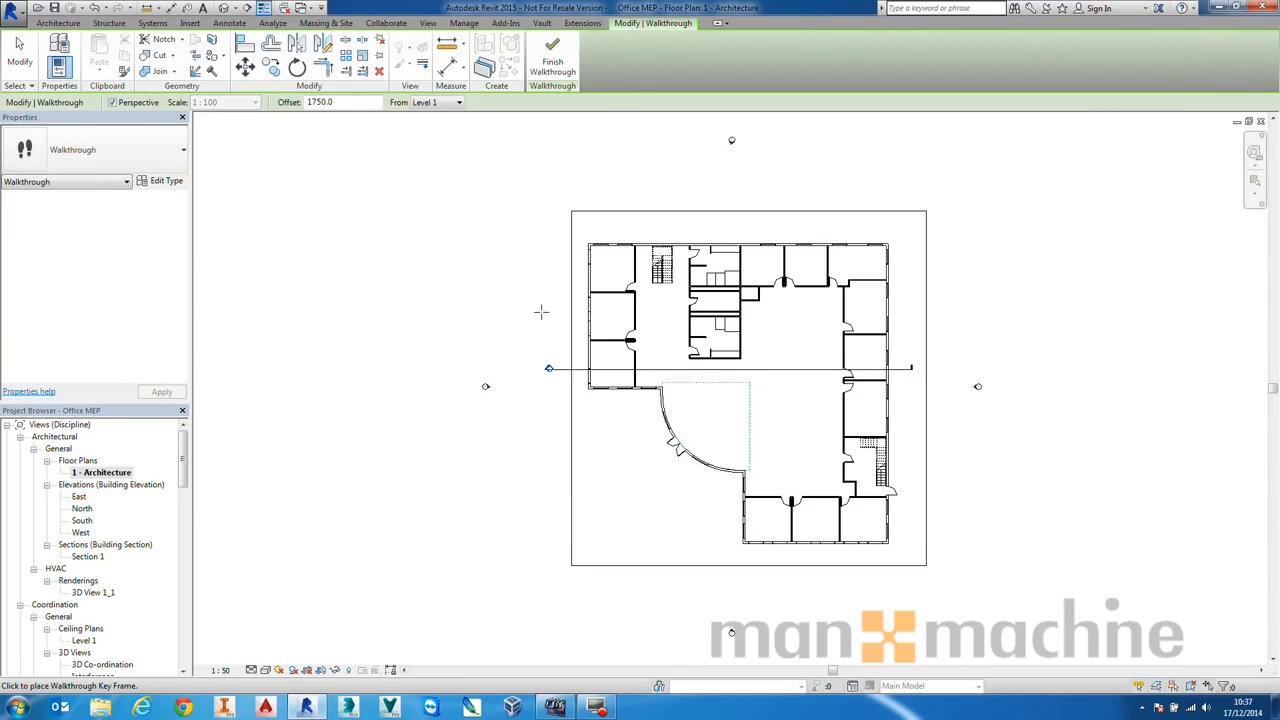
left_click(660, 302)
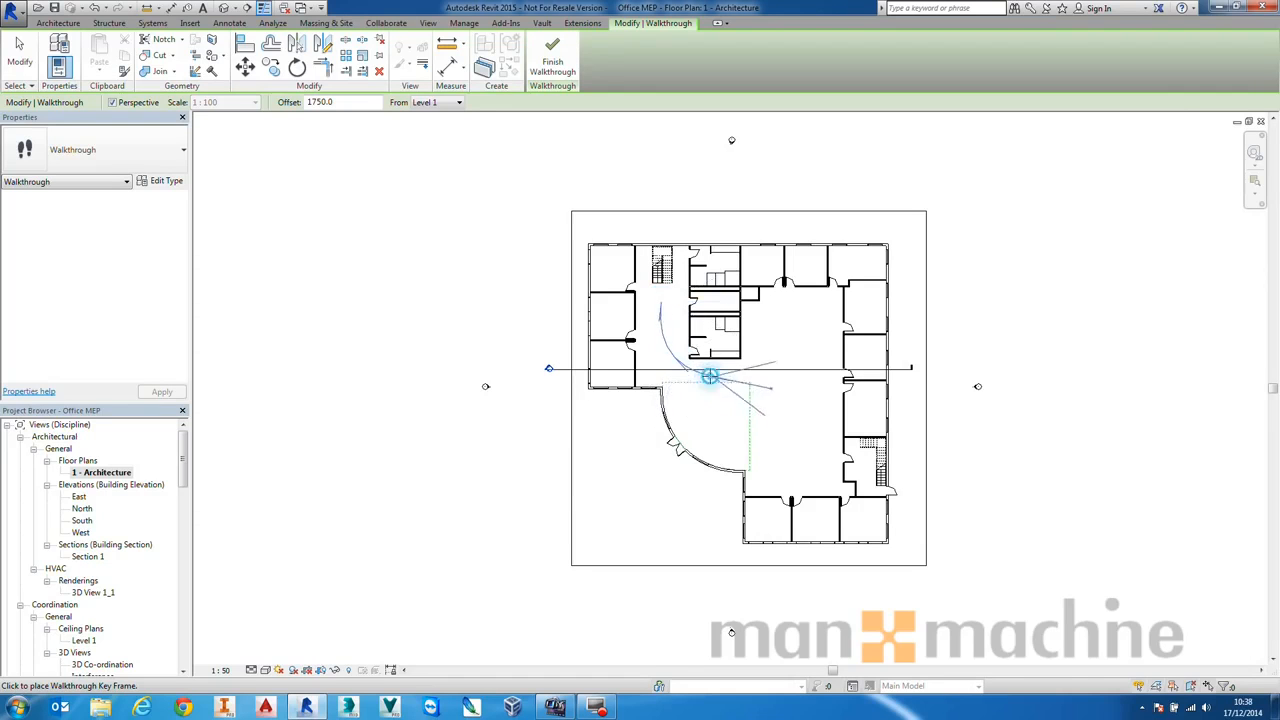
left_click(759, 369)
left_click(783, 333)
left_click(808, 314)
left_click(857, 326)
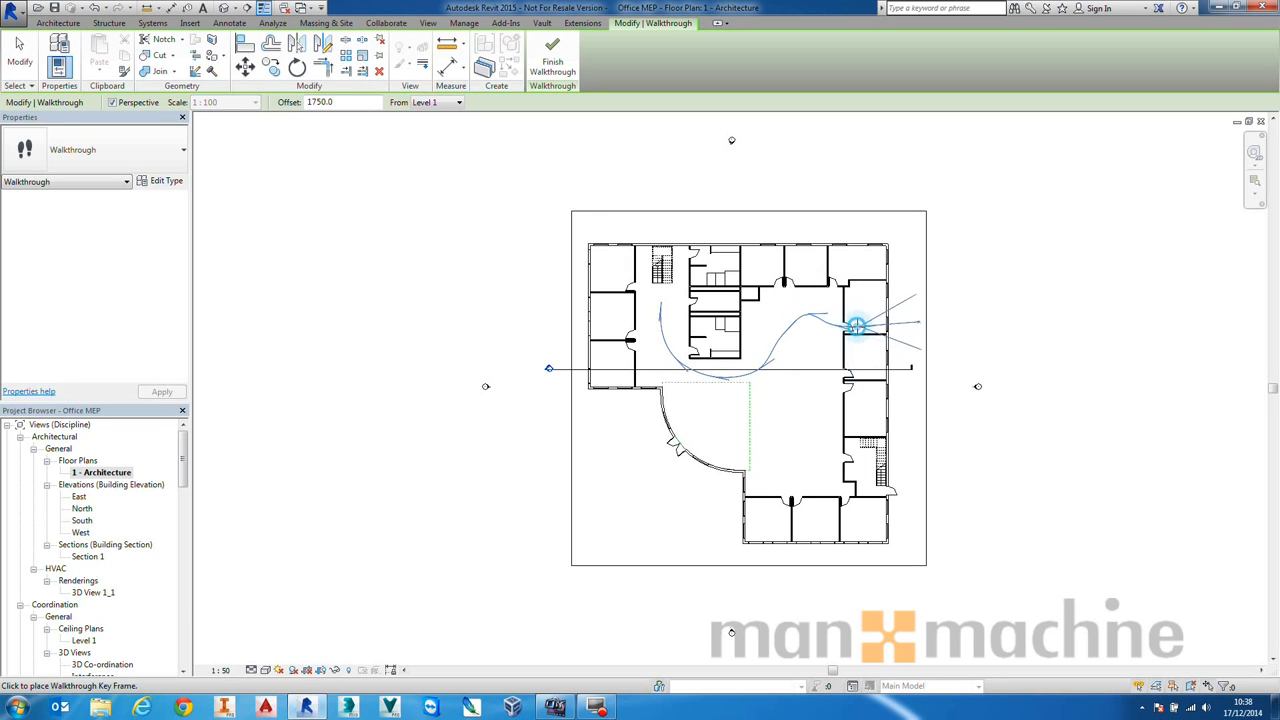
- Loop the walkthrough path inside the east-side office, lead it back through the open office to the main entrance, and end it
left_click(858, 290)
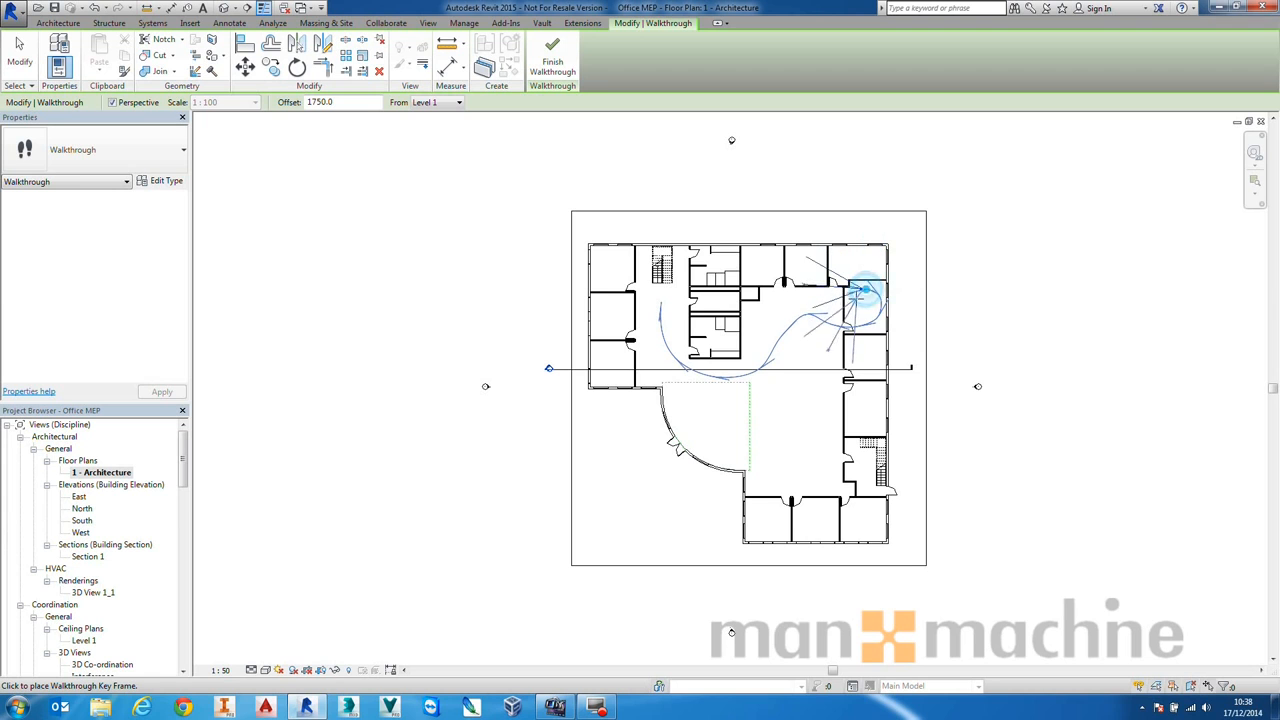
left_click(843, 330)
left_click(811, 388)
left_click(785, 464)
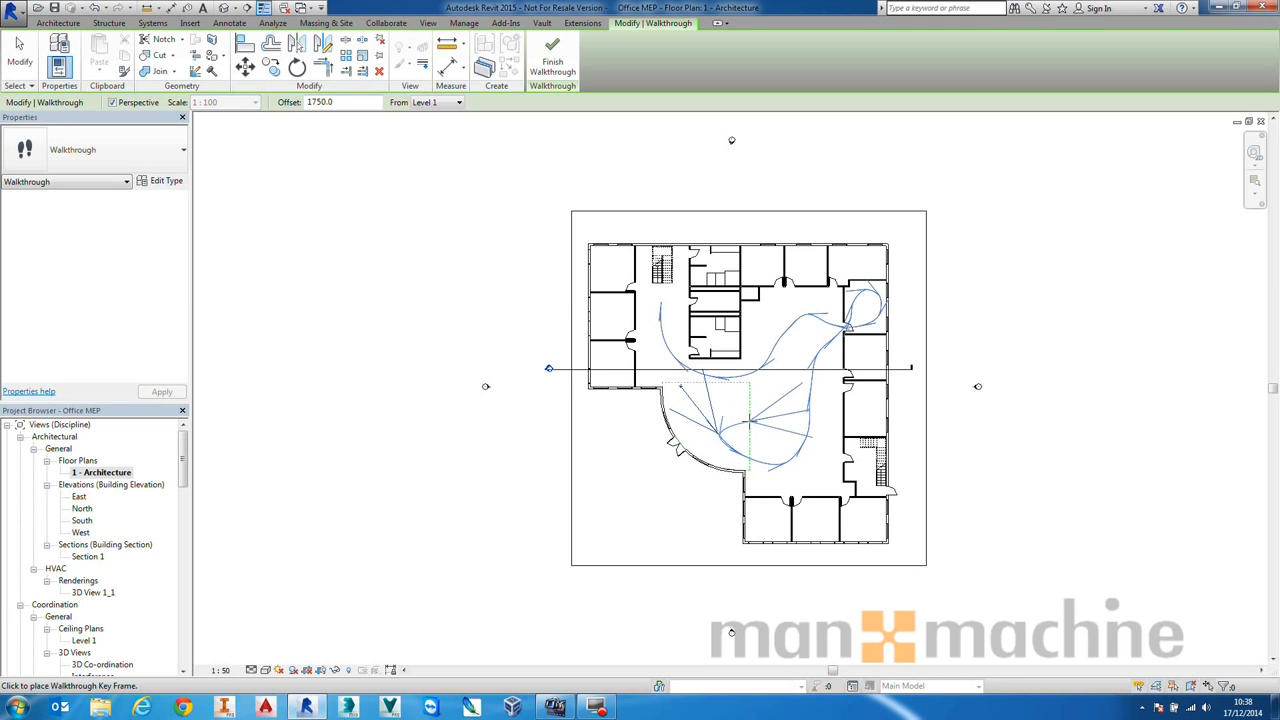
right_click(750, 418)
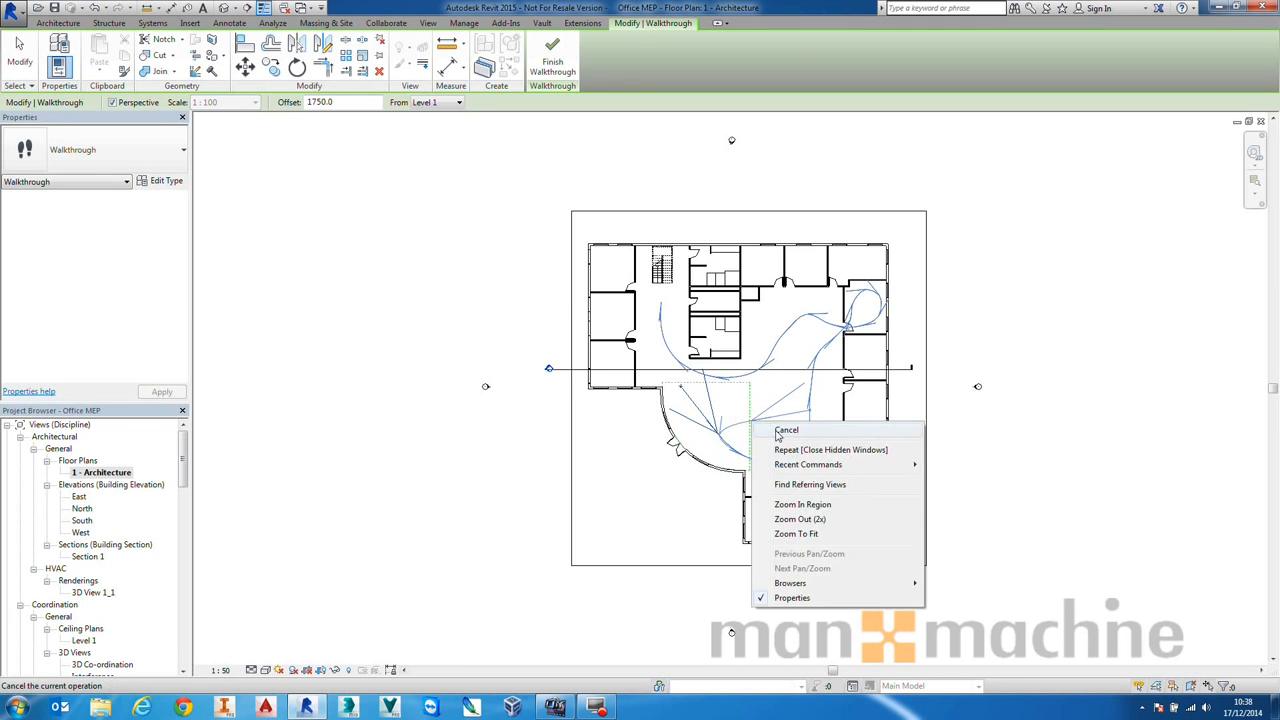
left_click(765, 421)
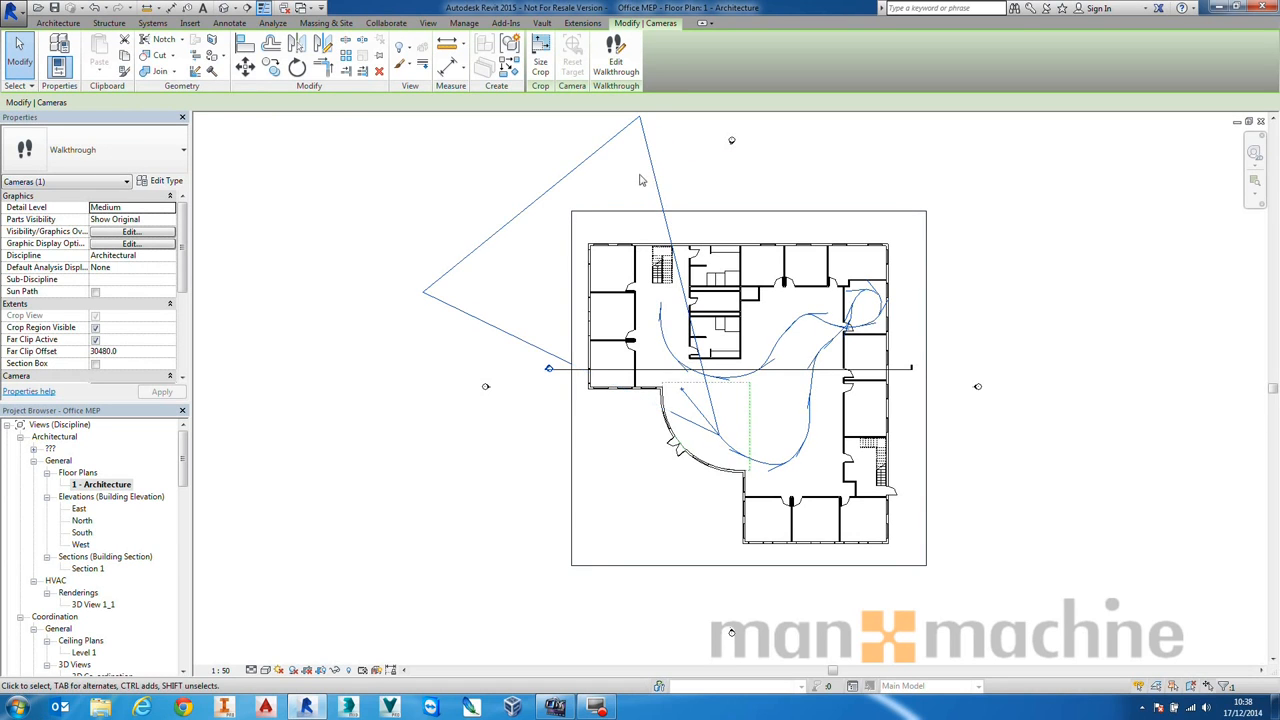
- Switch the browser organization of views from Discipline to all, and open the Walkthrough 1 view
mouse_move(186, 458)
left_mouse_down()
mouse_move(170, 632)
mouse_move(182, 440)
left_mouse_up()
left_click(57, 425)
right_click(57, 428)
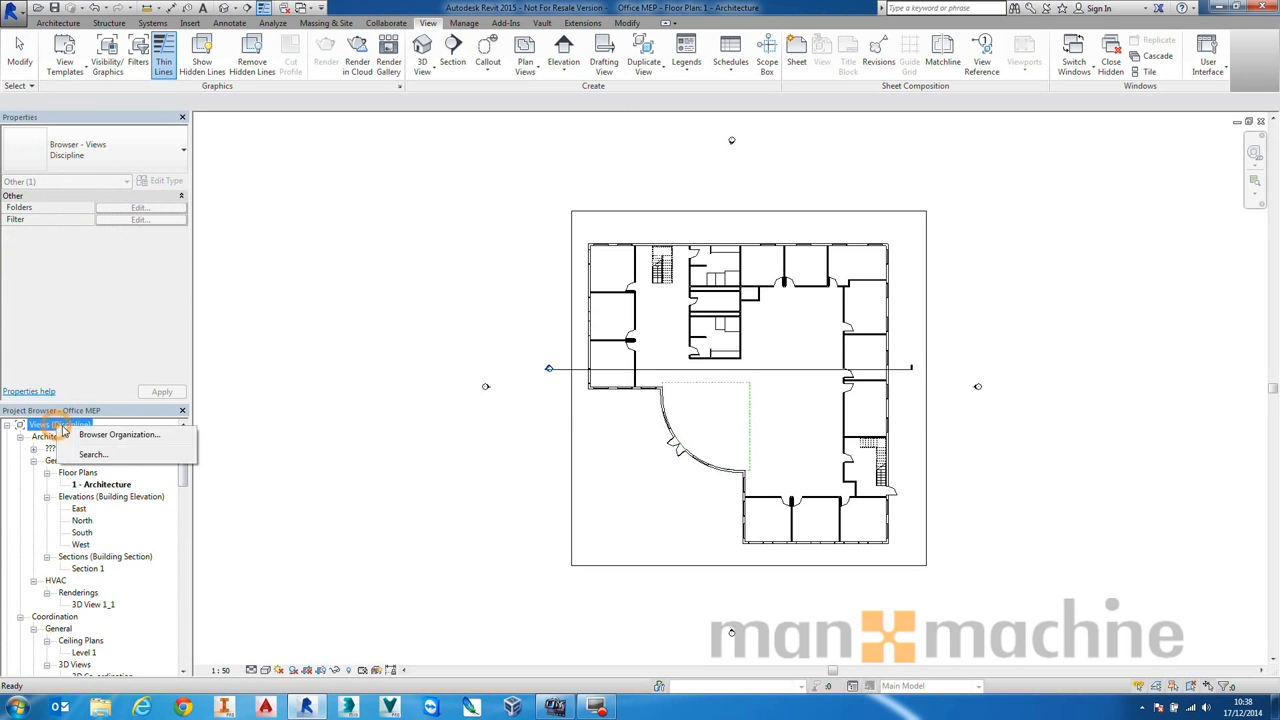
left_click(100, 434)
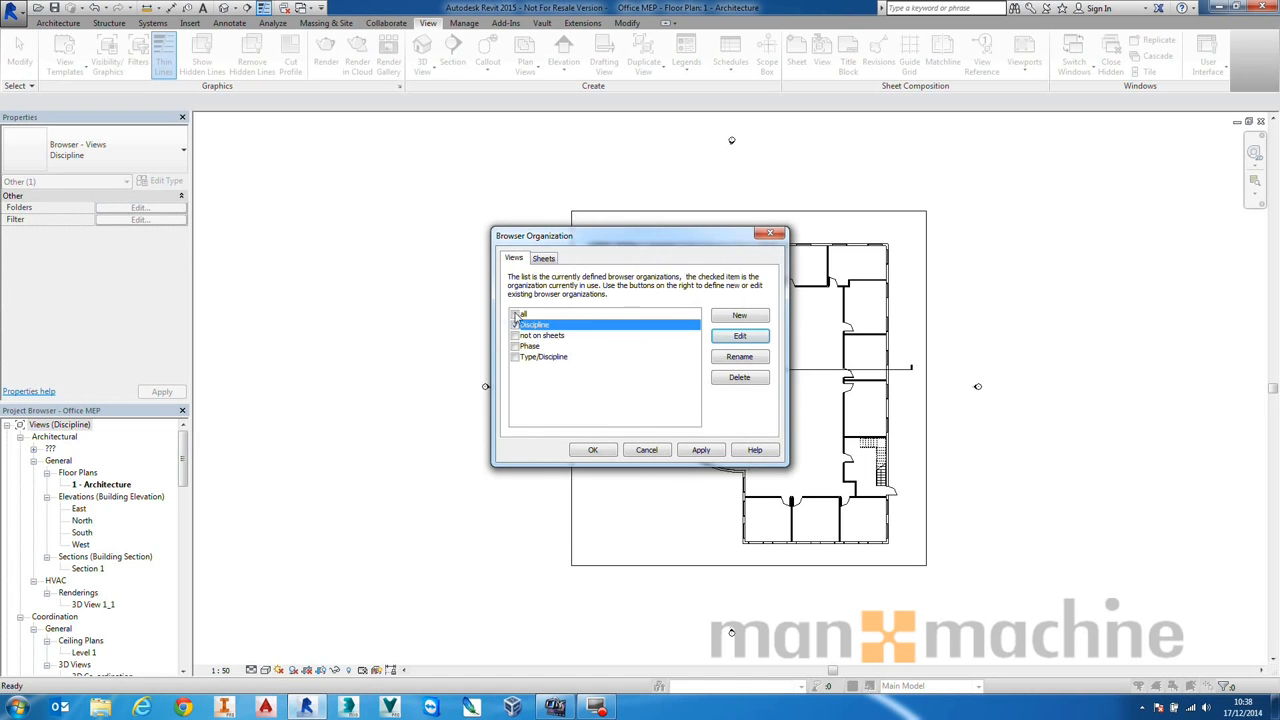
left_click(515, 315)
left_click(591, 450)
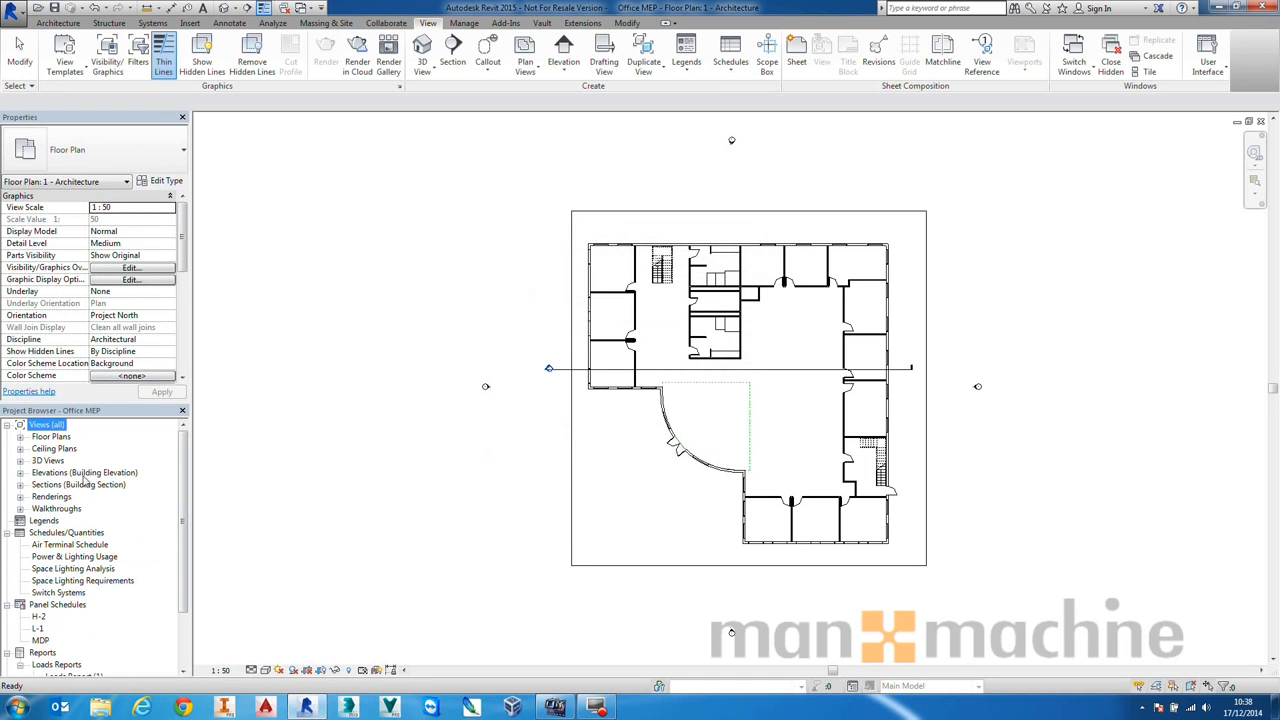
left_click(19, 509)
double_click(72, 521)
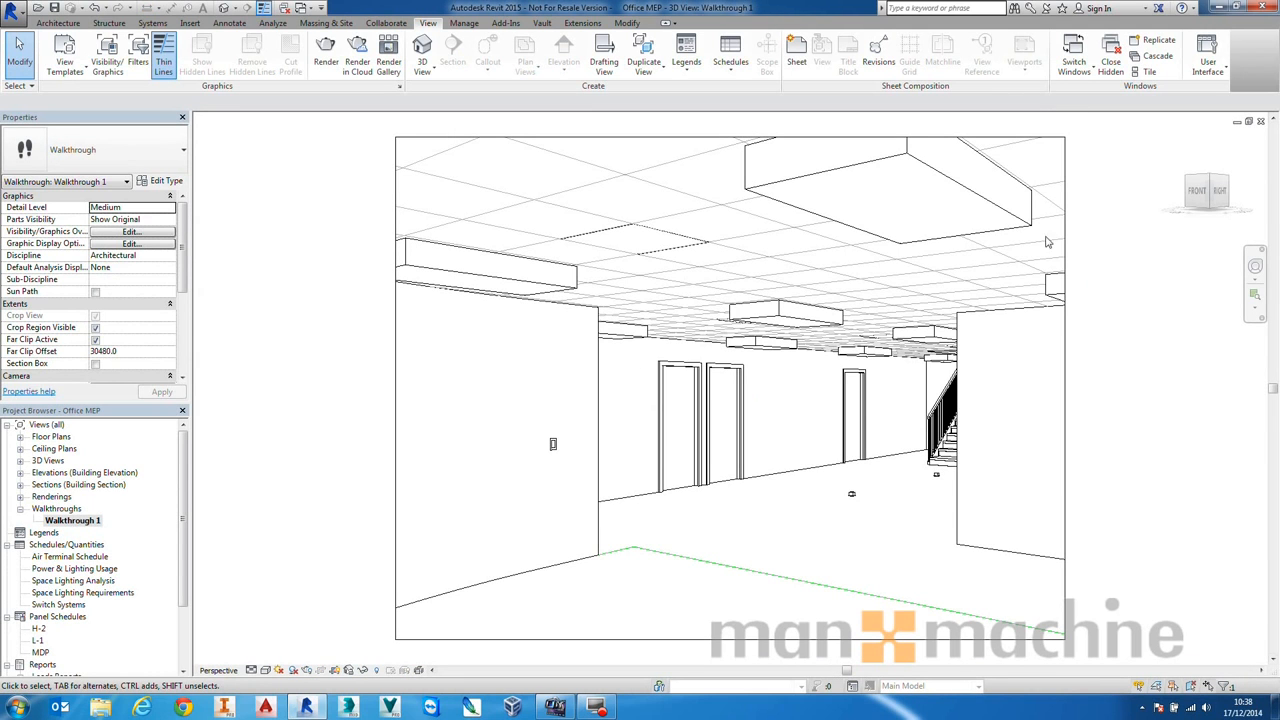
- Set the Walkthrough 1 view's visual style to Realistic, then edit the walkthrough and rewind it to frame 1
left_click(265, 670)
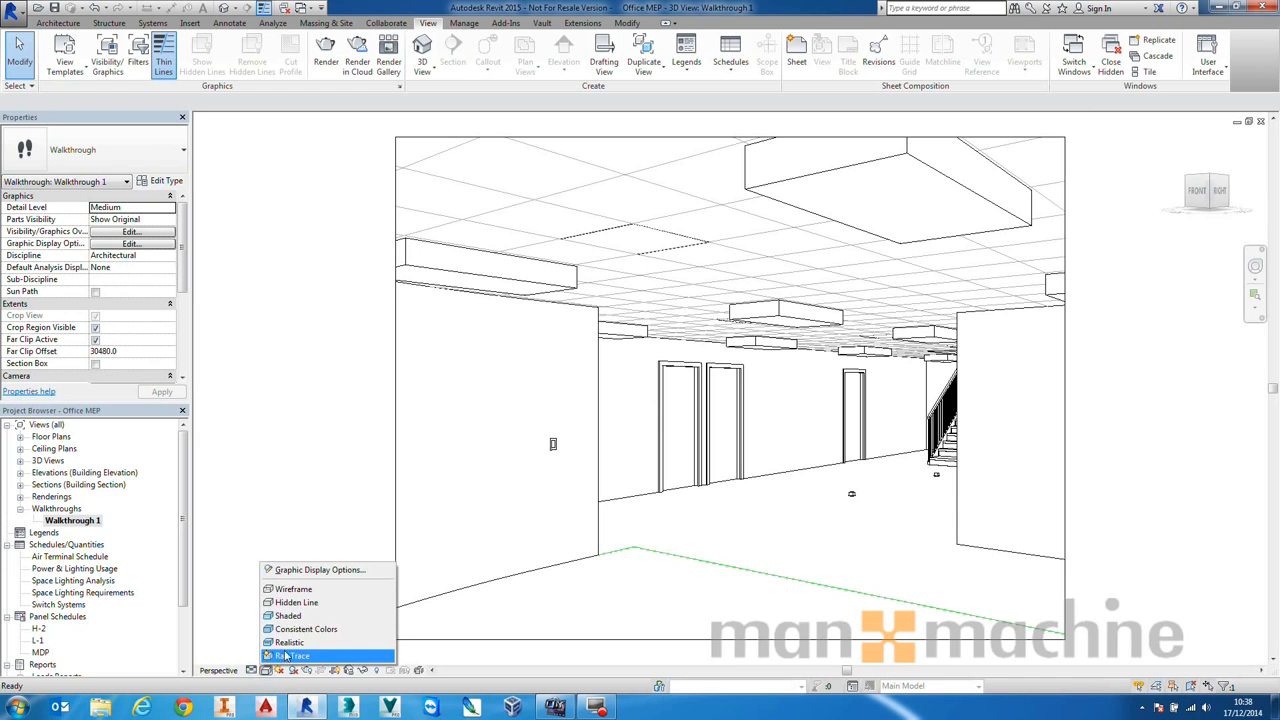
left_click(290, 603)
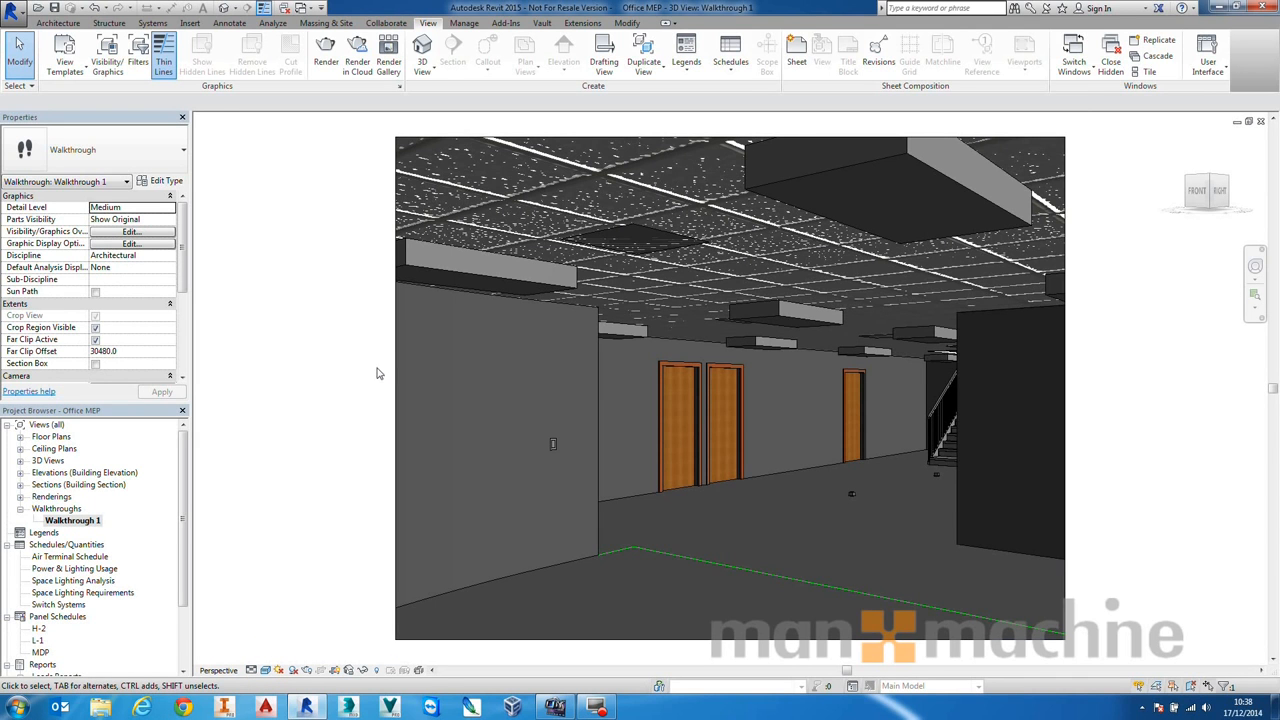
left_click(396, 206)
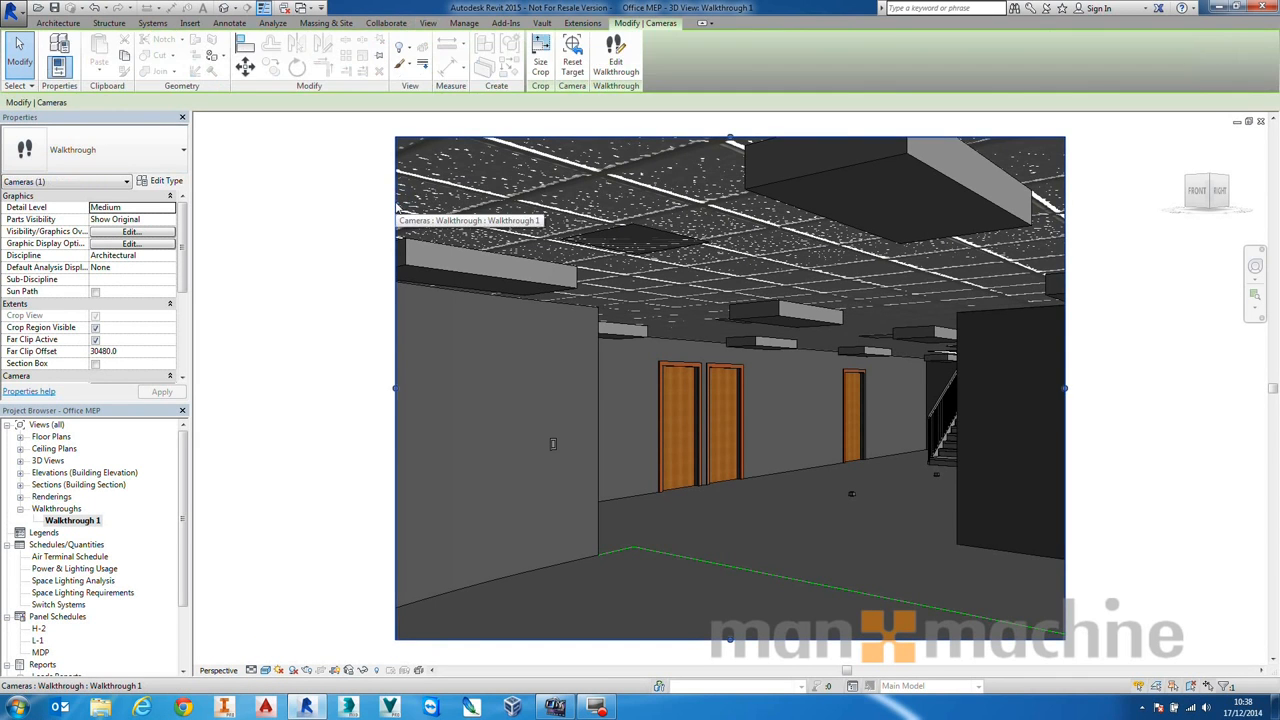
left_click(615, 55)
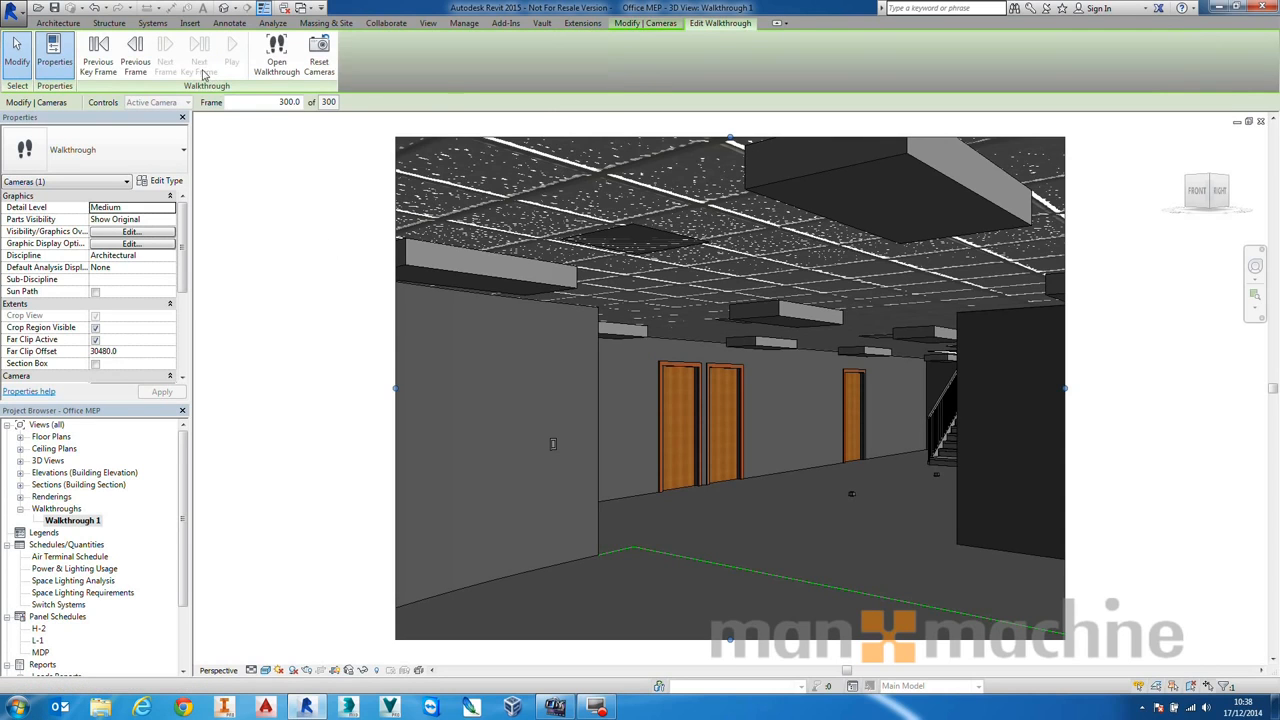
left_click(263, 103)
type("1")
key("Return")
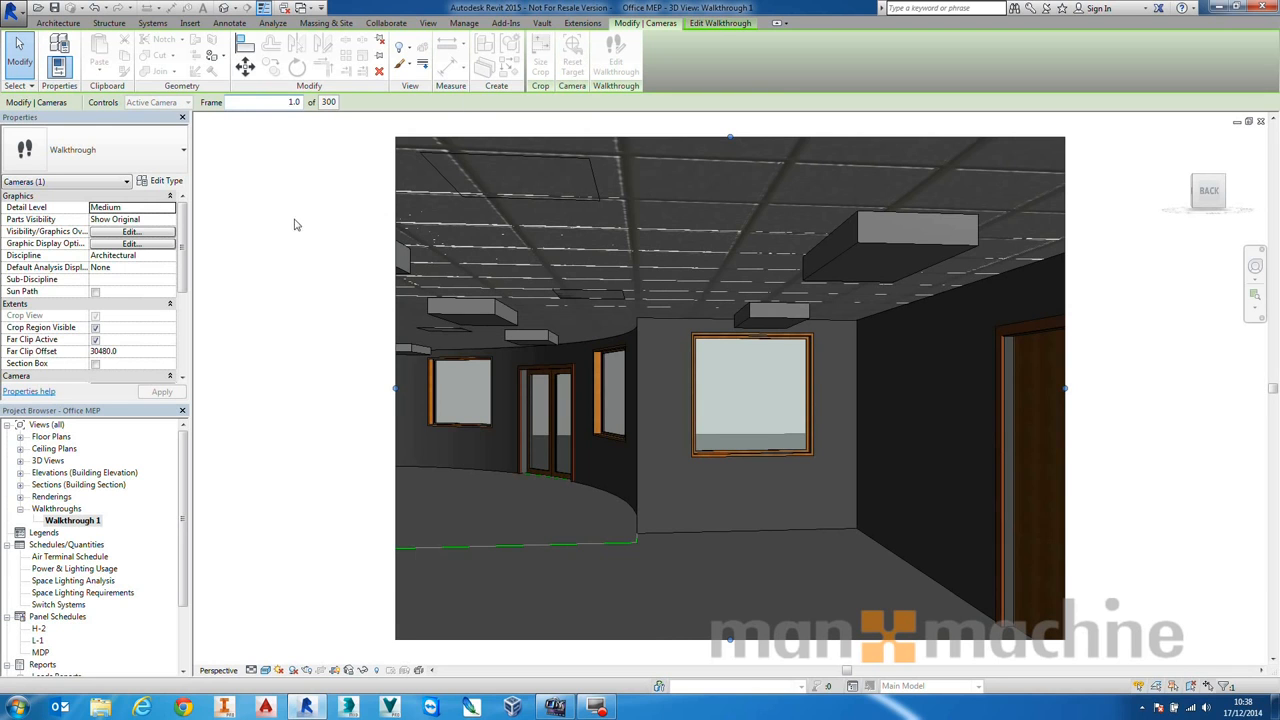
- Play the walkthrough from frame 1 and close its view when it has finished
left_click(719, 23)
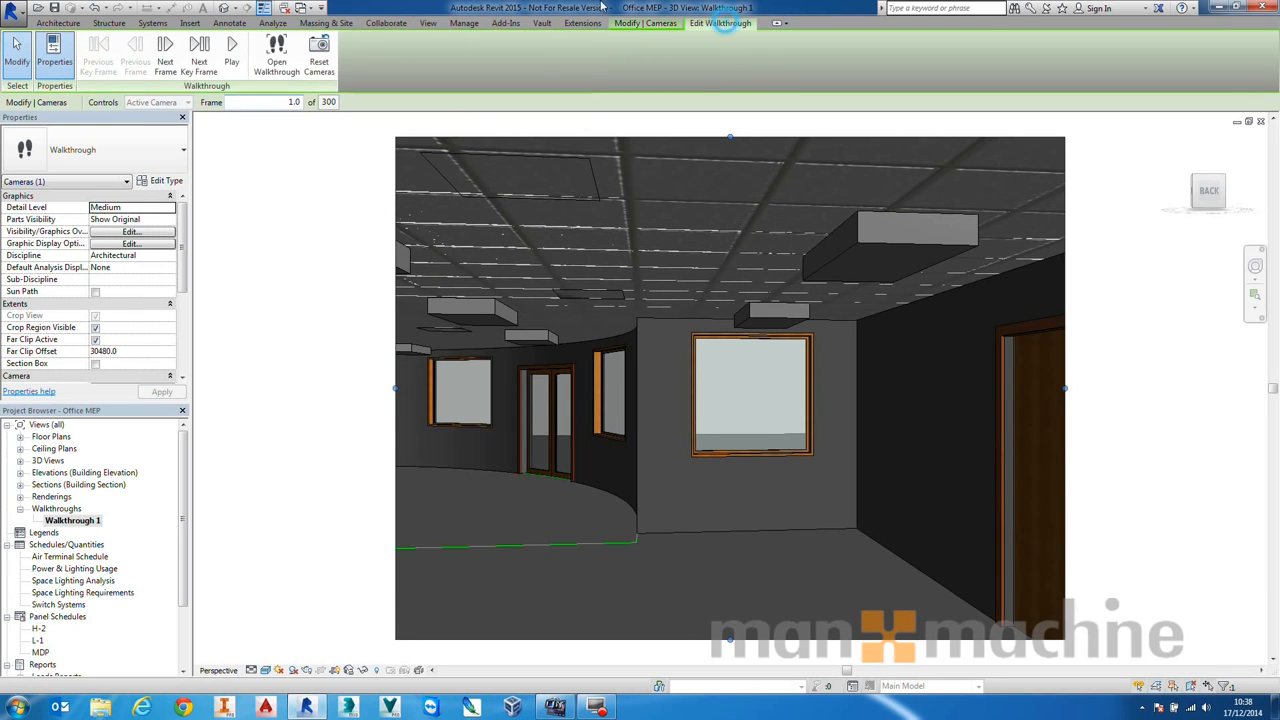
left_click(232, 52)
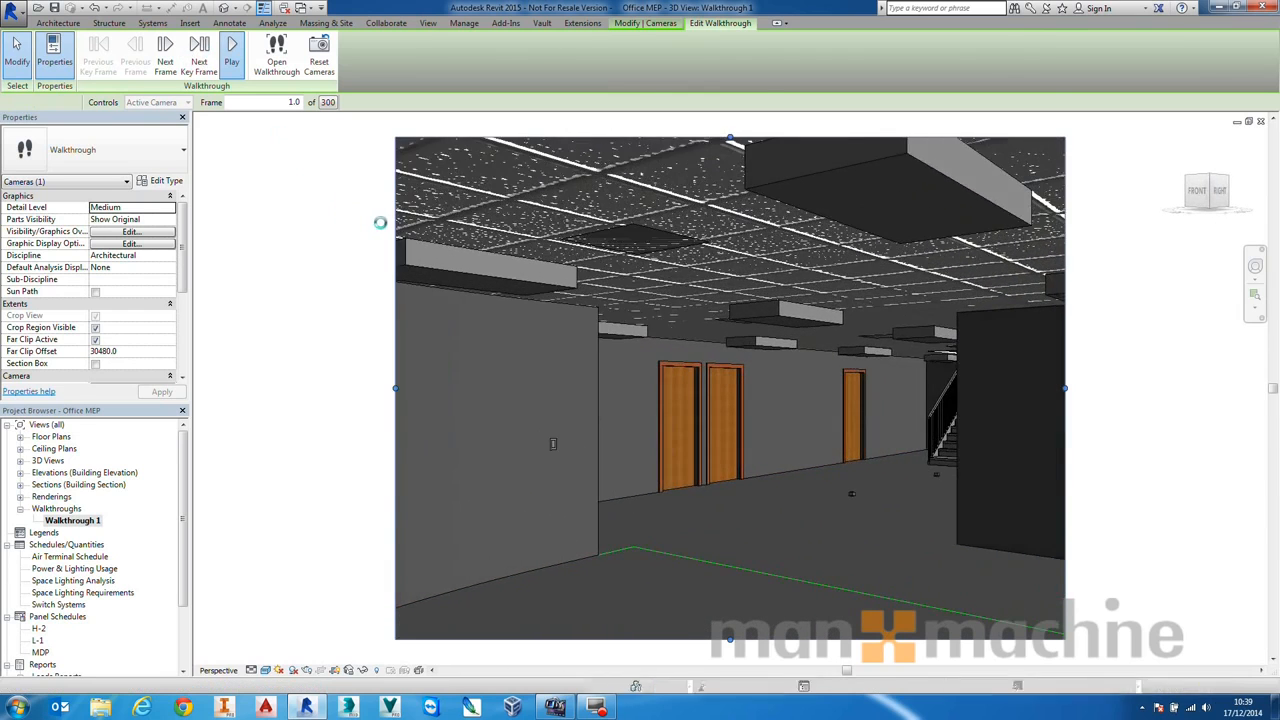
left_click(1262, 121)
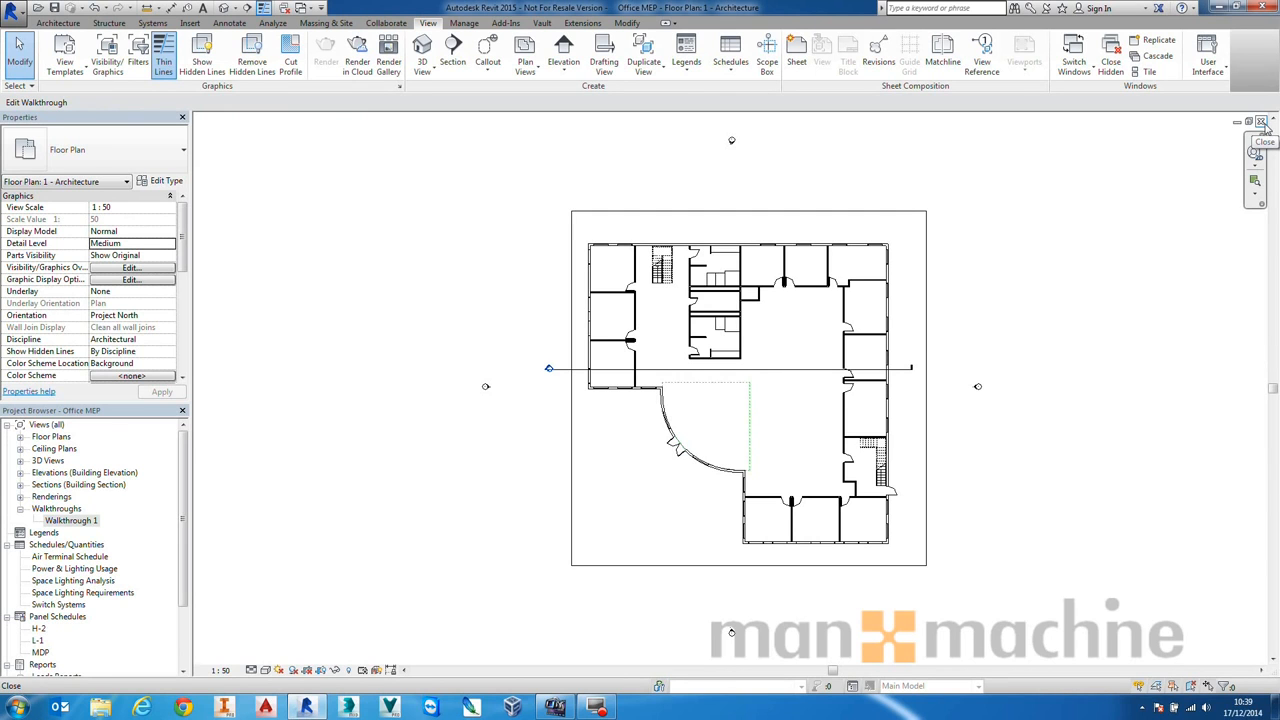
- Switch the browser organization of views back to Discipline
left_click(182, 569)
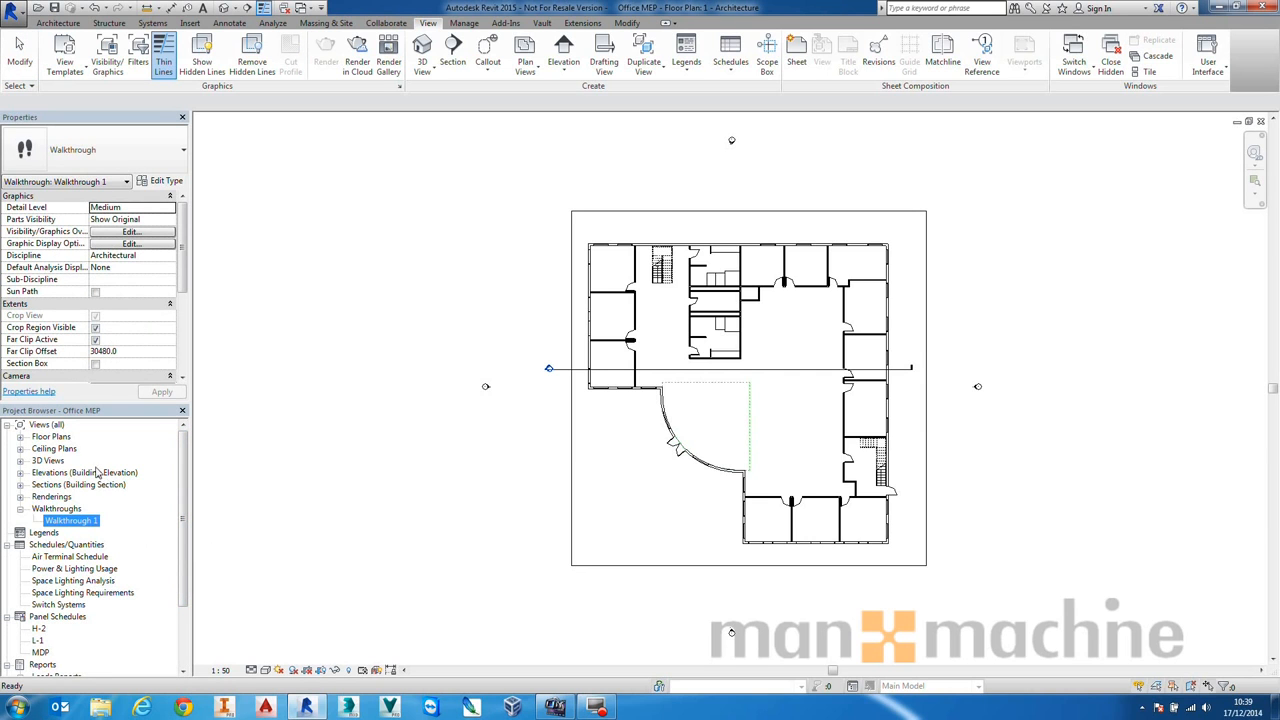
right_click(30, 424)
left_click(70, 432)
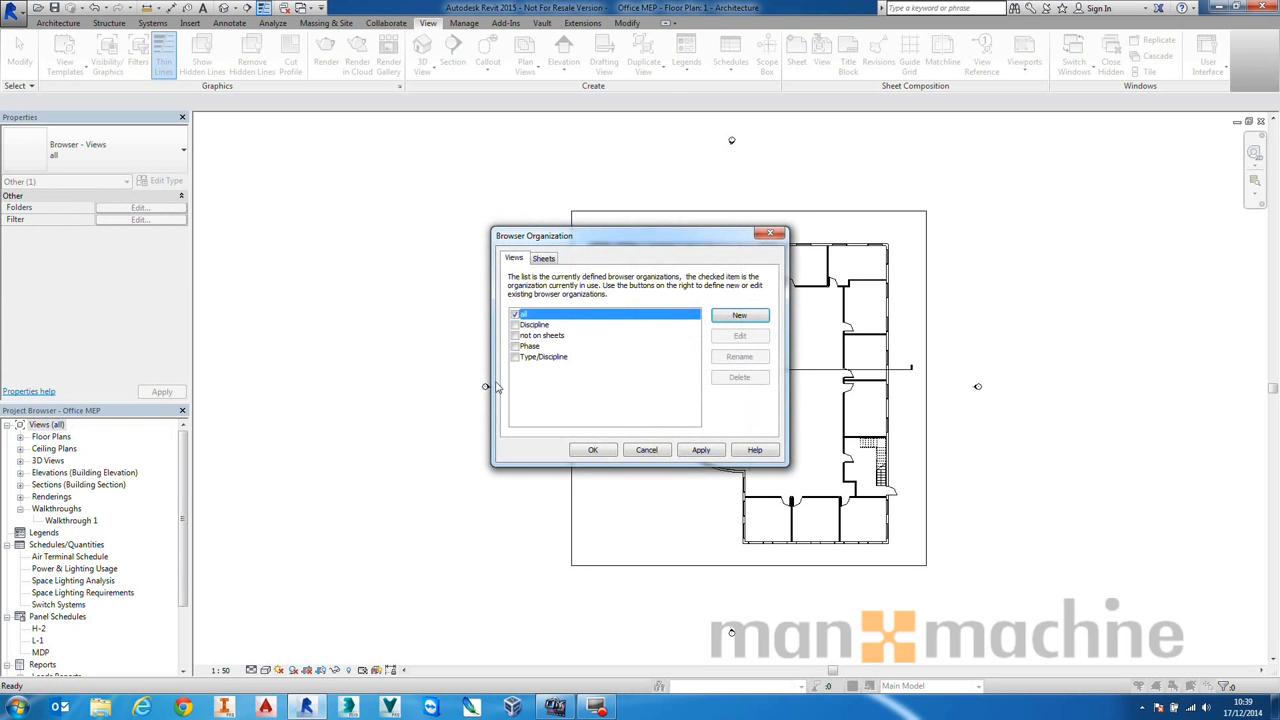
left_click(516, 325)
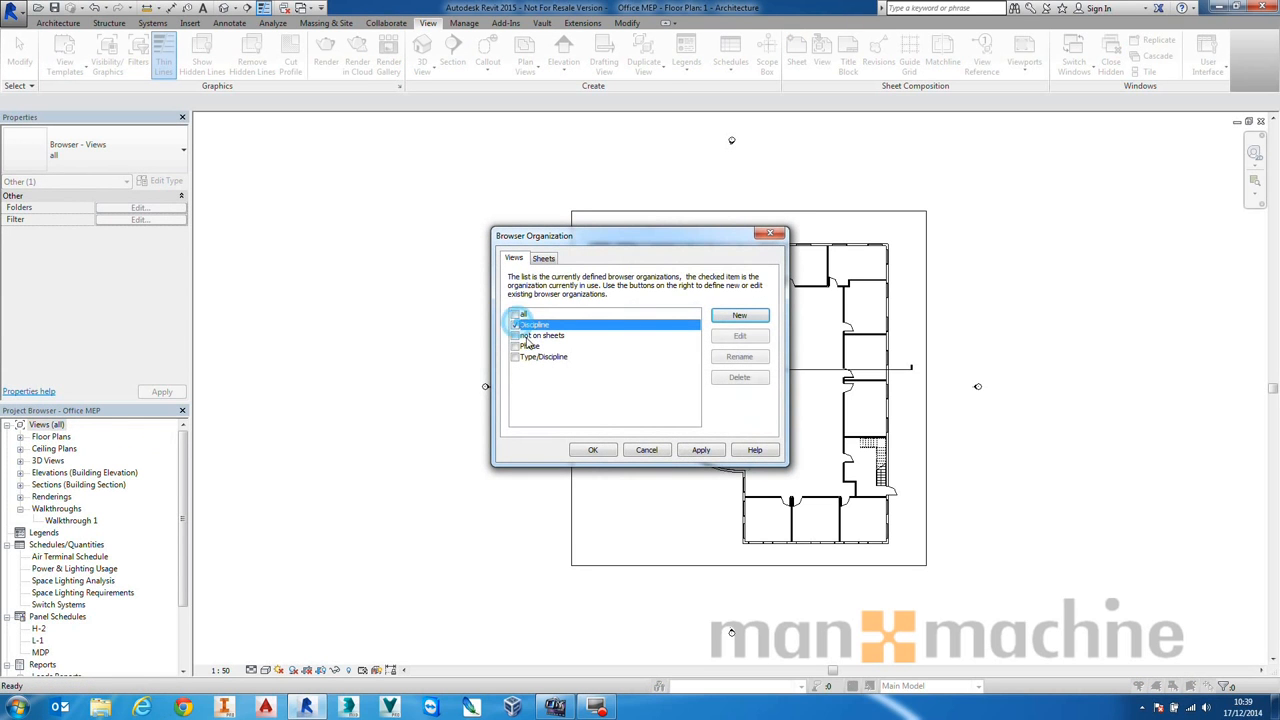
left_click(701, 450)
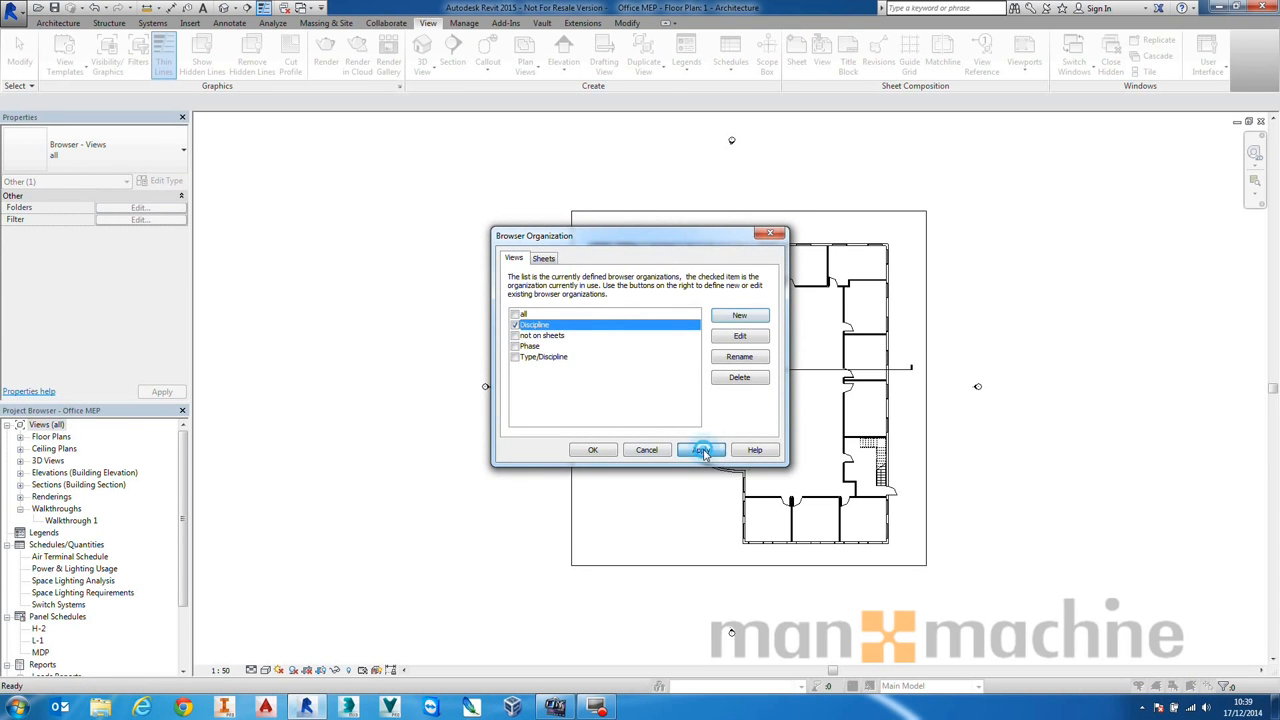
left_click(596, 450)
- Open the 1 - Mech floor plan from the Mechanical HVAC views and look closer at the ductwork layout
left_click(20, 473)
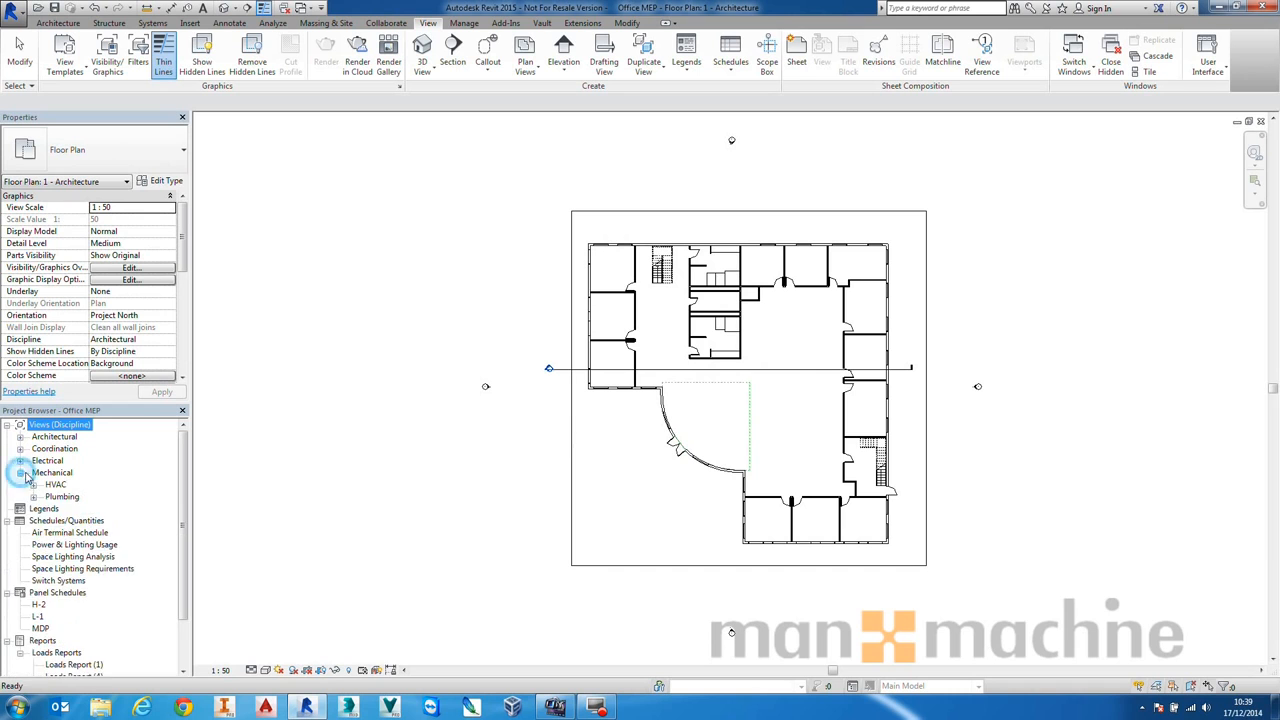
left_click(33, 484)
left_click(70, 497)
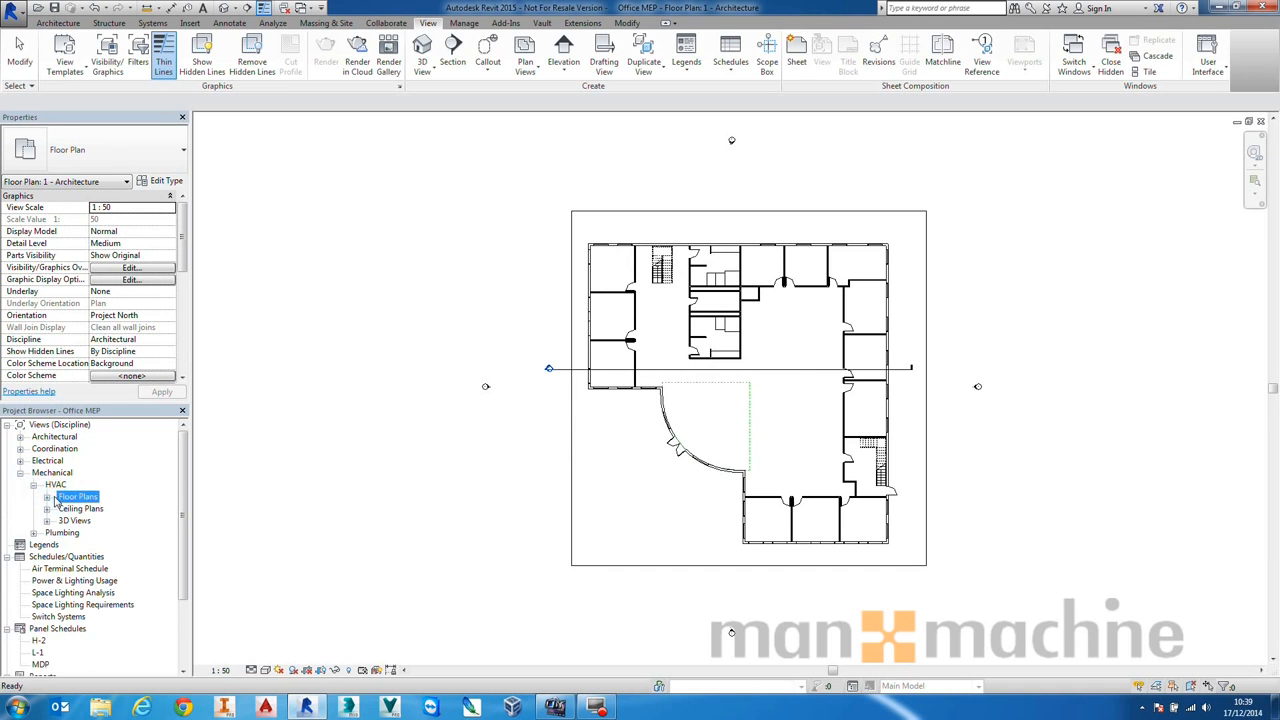
double_click(56, 497)
double_click(88, 508)
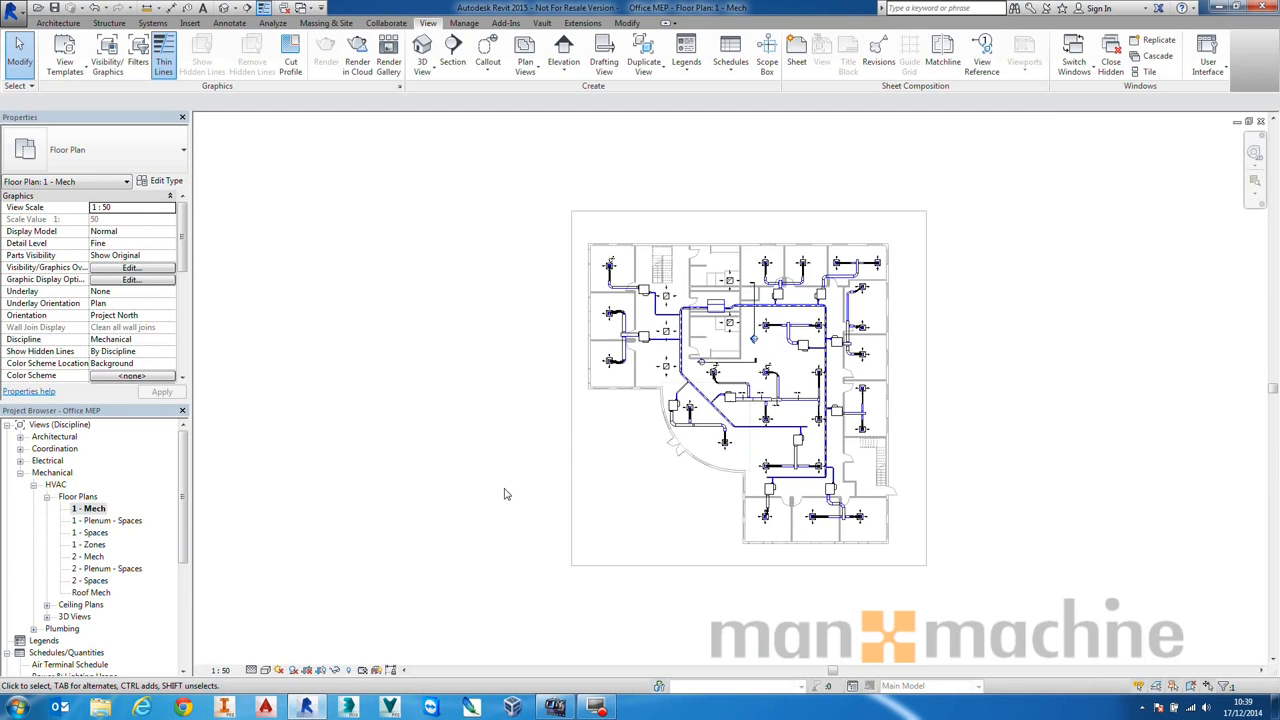
scroll(700, 330, "up", 2)
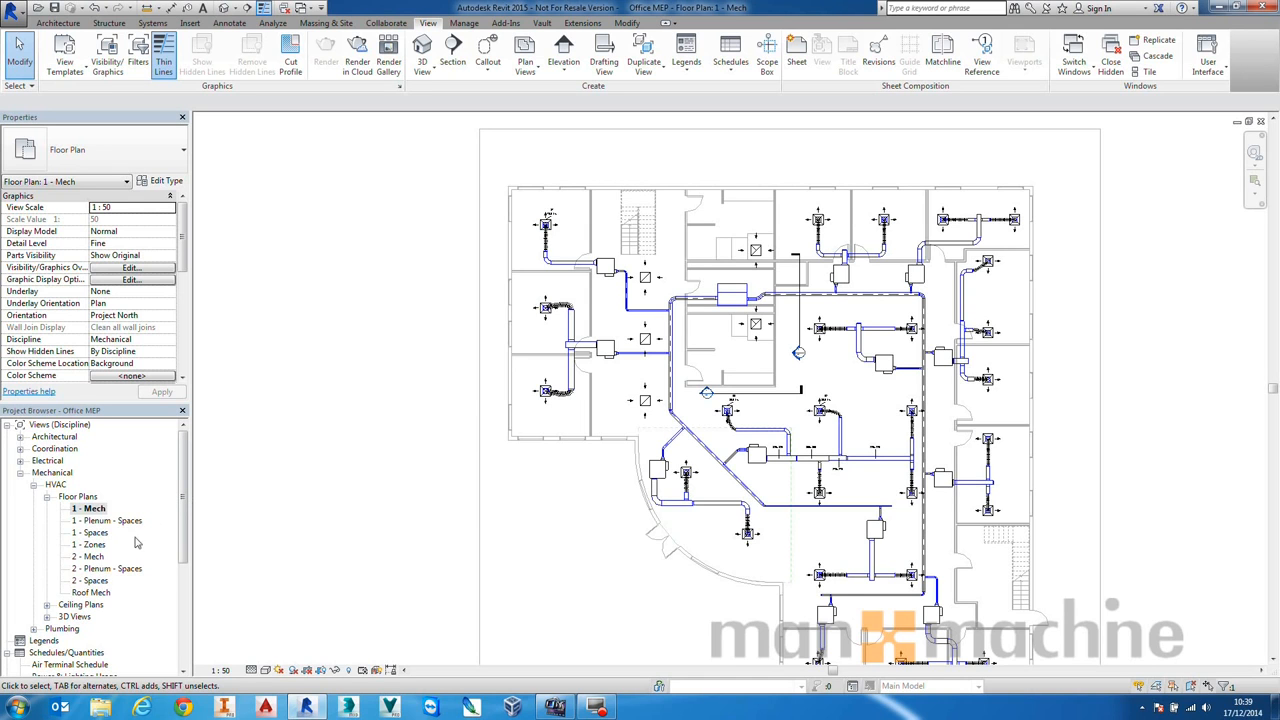
- Open the Interference 3D view from the general Coordination views and view the ductwork inside the building close up
left_click(47, 617)
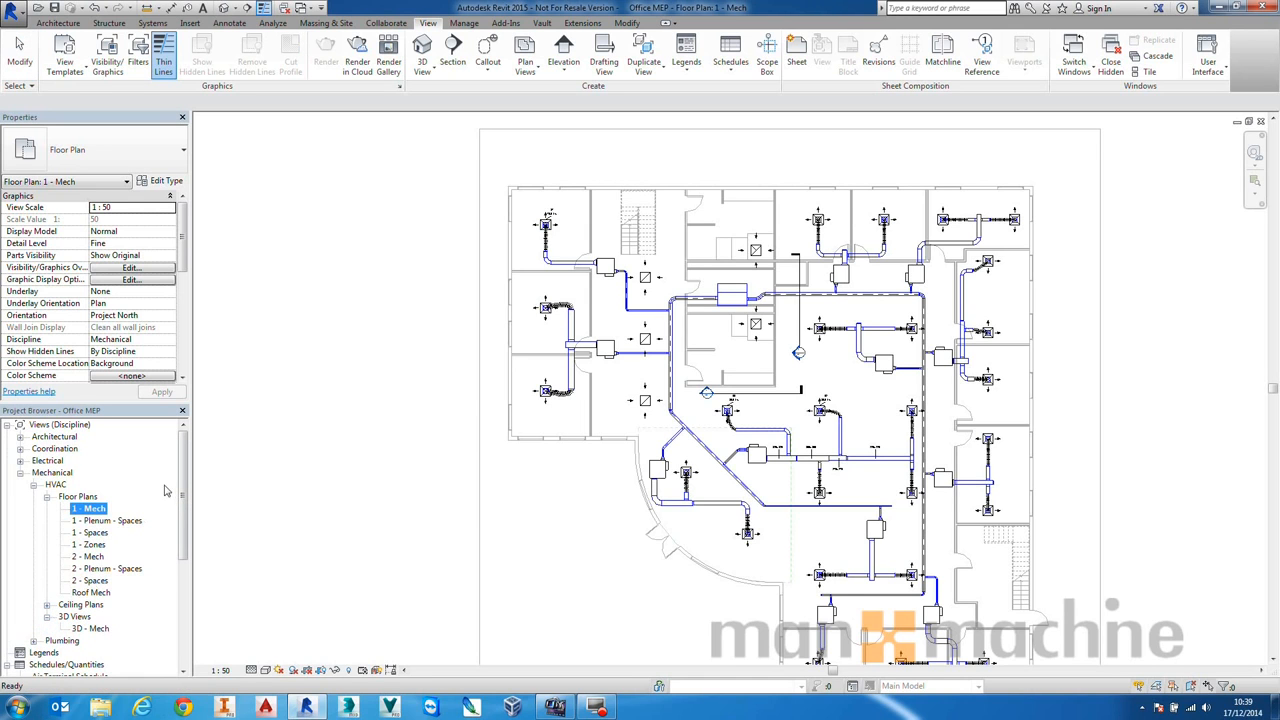
left_click(20, 448)
left_click(33, 472)
left_click(47, 484)
mouse_move(182, 484)
left_mouse_down()
mouse_move(182, 514)
mouse_move(182, 478)
left_mouse_up()
left_click(33, 460)
left_click(47, 484)
double_click(95, 508)
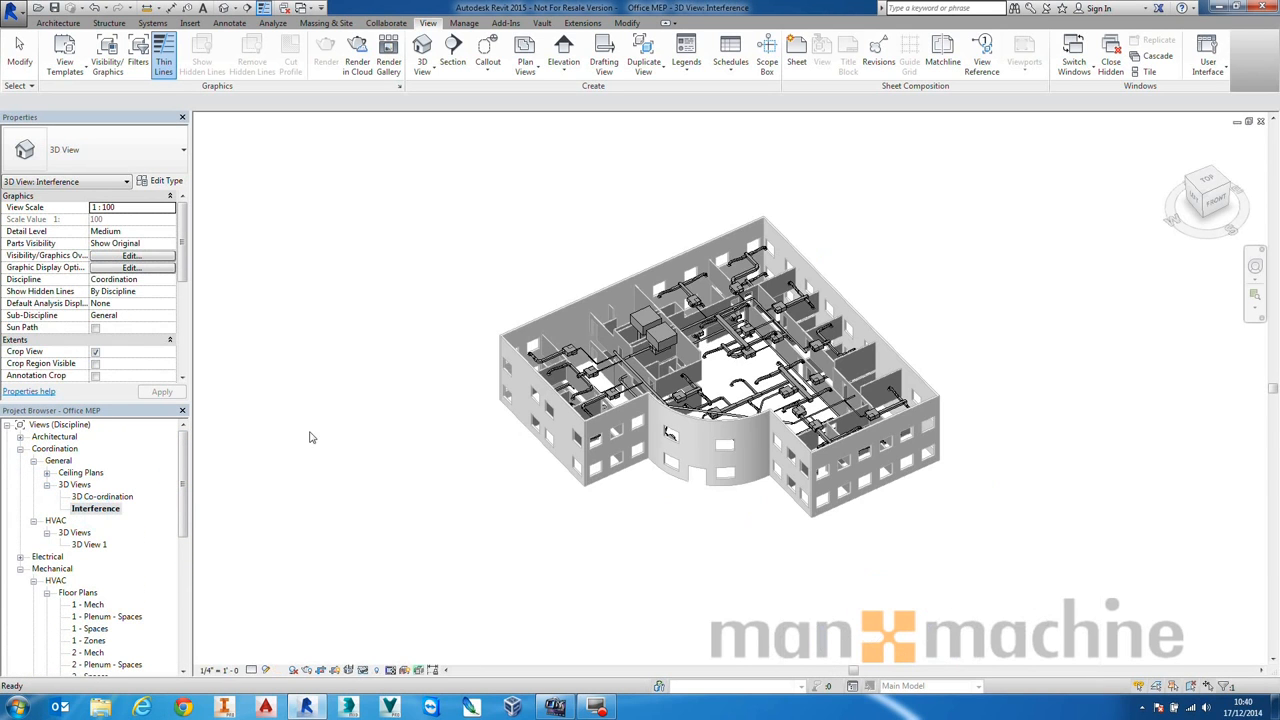
scroll(650, 460, "up", 8)
middle_click_drag(655, 475, 641, 371, "shift")
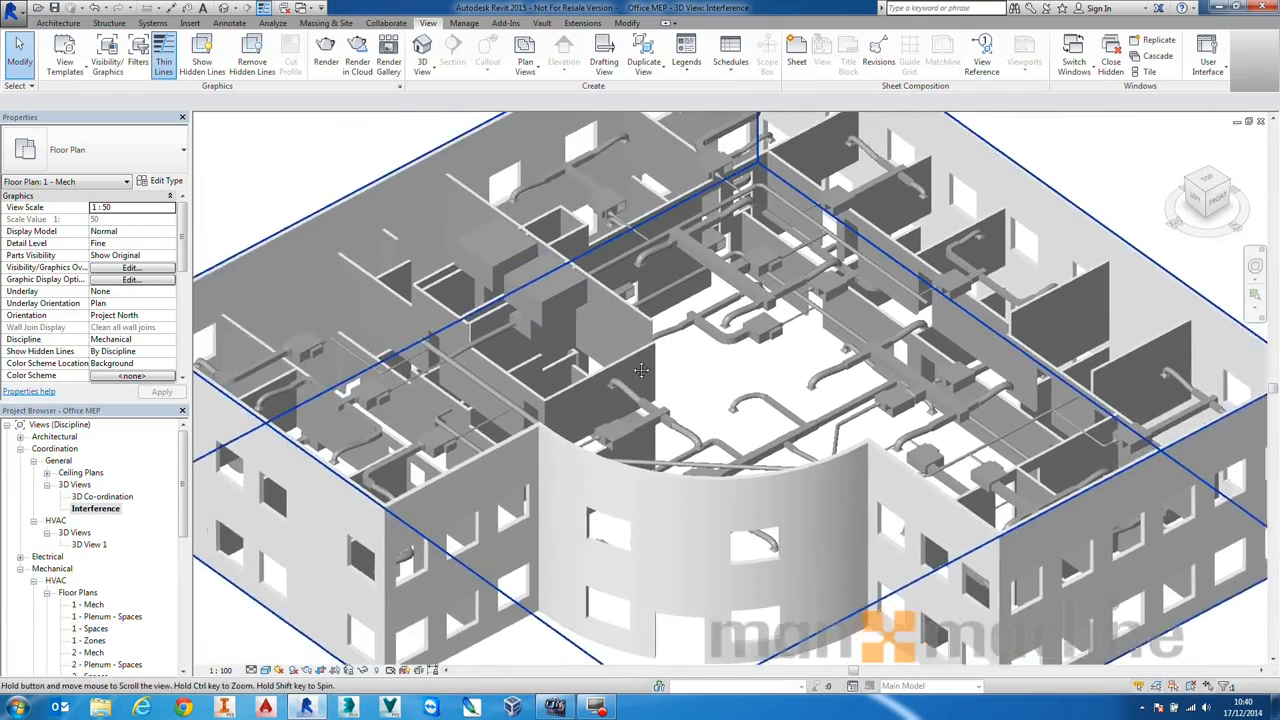
scroll(641, 371, "down", 3)
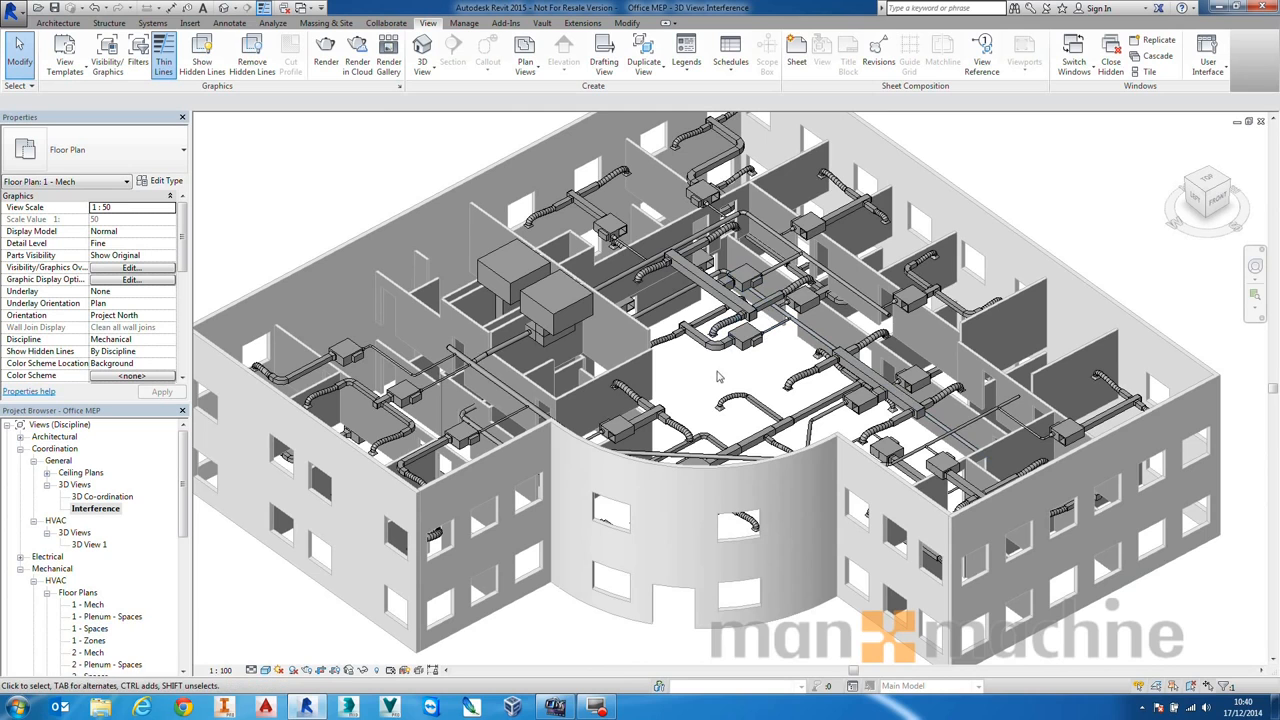
- Start an interference check with Walls from Office Building.rvt as the first set of categories
left_click(386, 23)
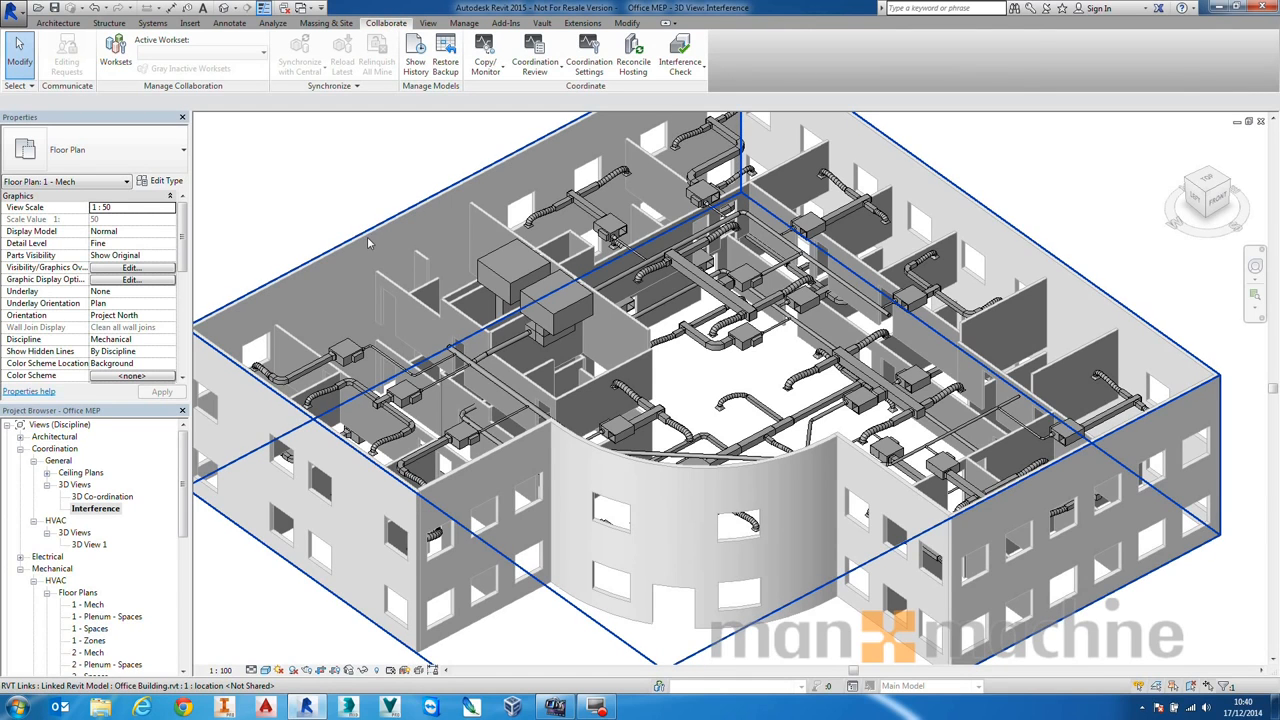
left_click(695, 74)
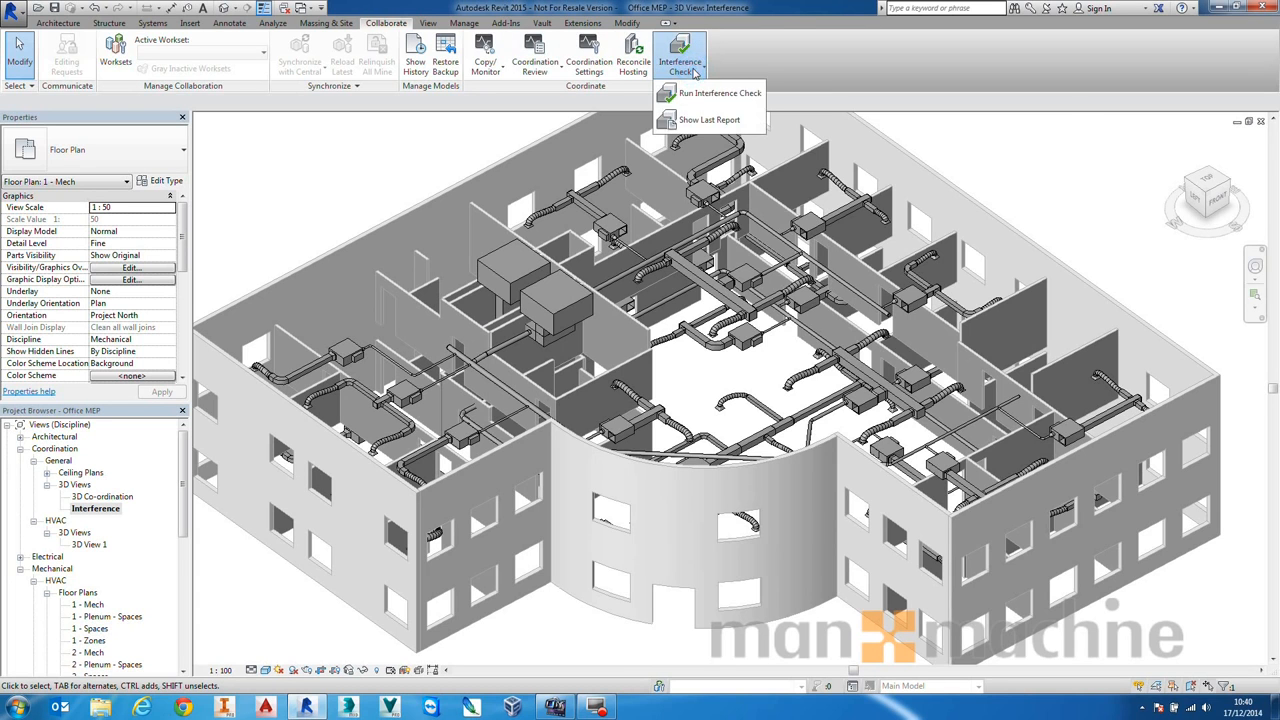
left_click(694, 93)
left_click(765, 156)
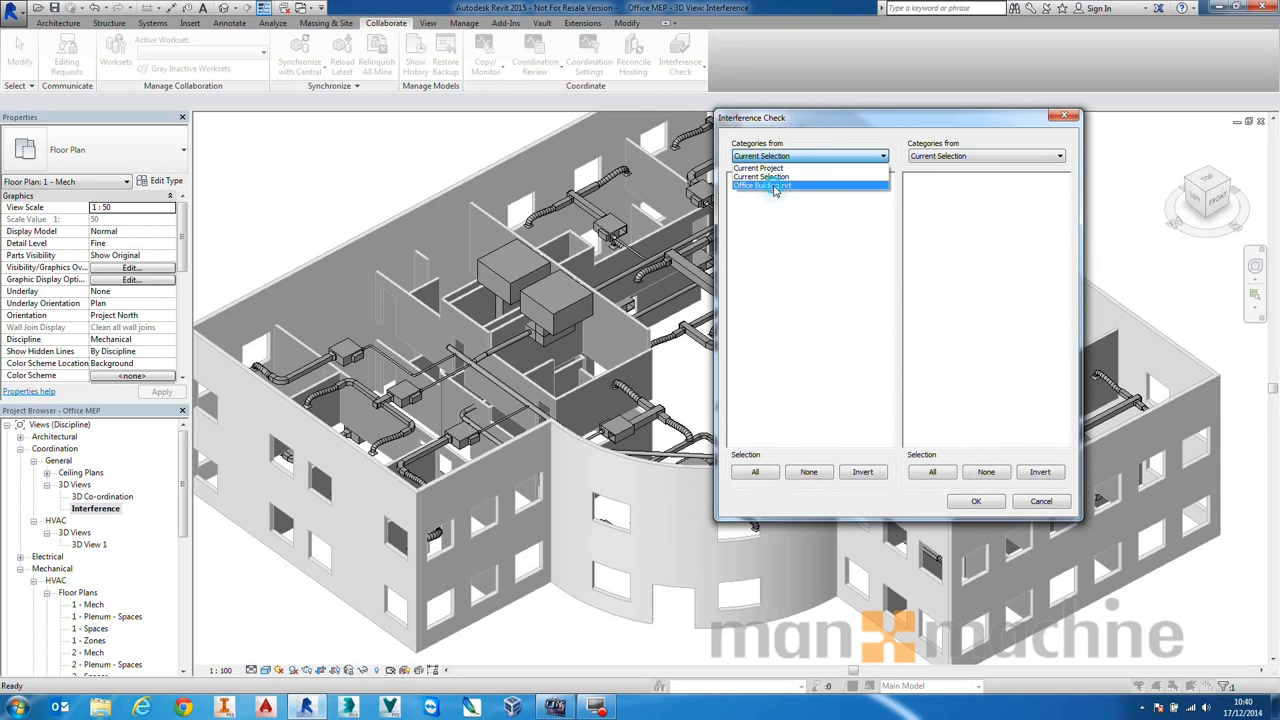
left_click(775, 188)
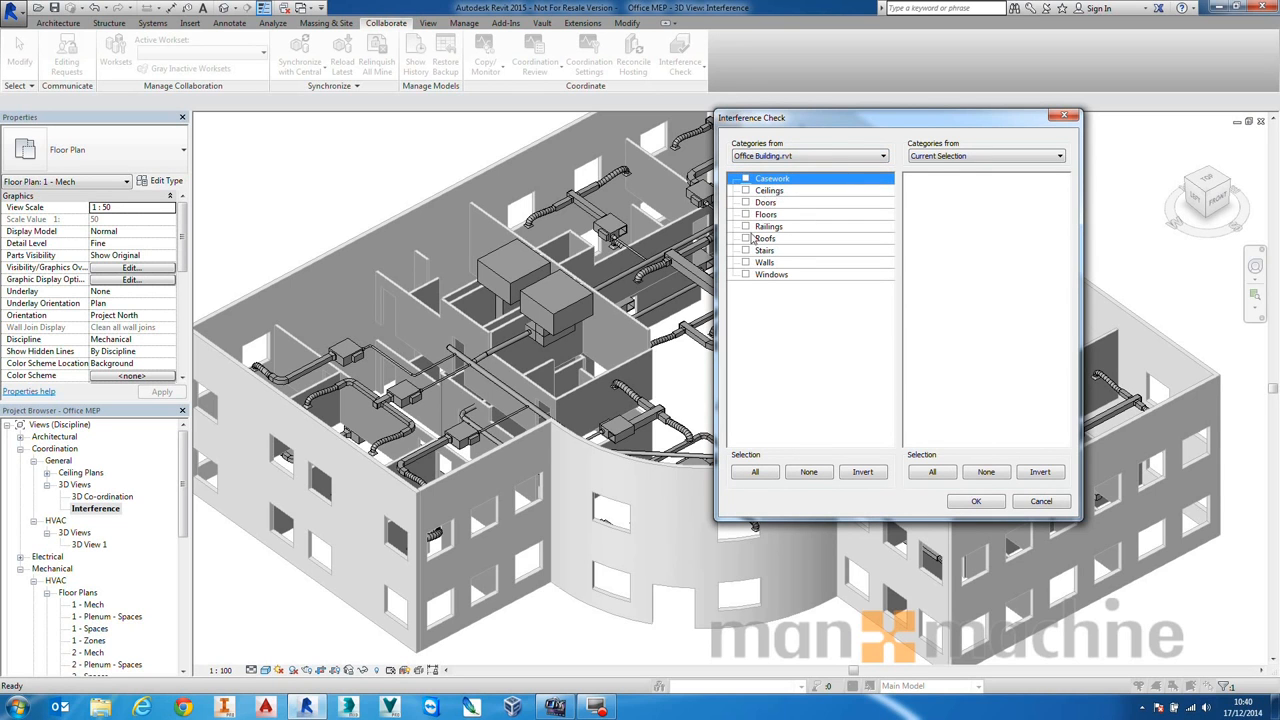
left_click(745, 263)
- Choose Ducts and Duct Fittings from the current project as the second set of categories and run the interference check
left_click(995, 157)
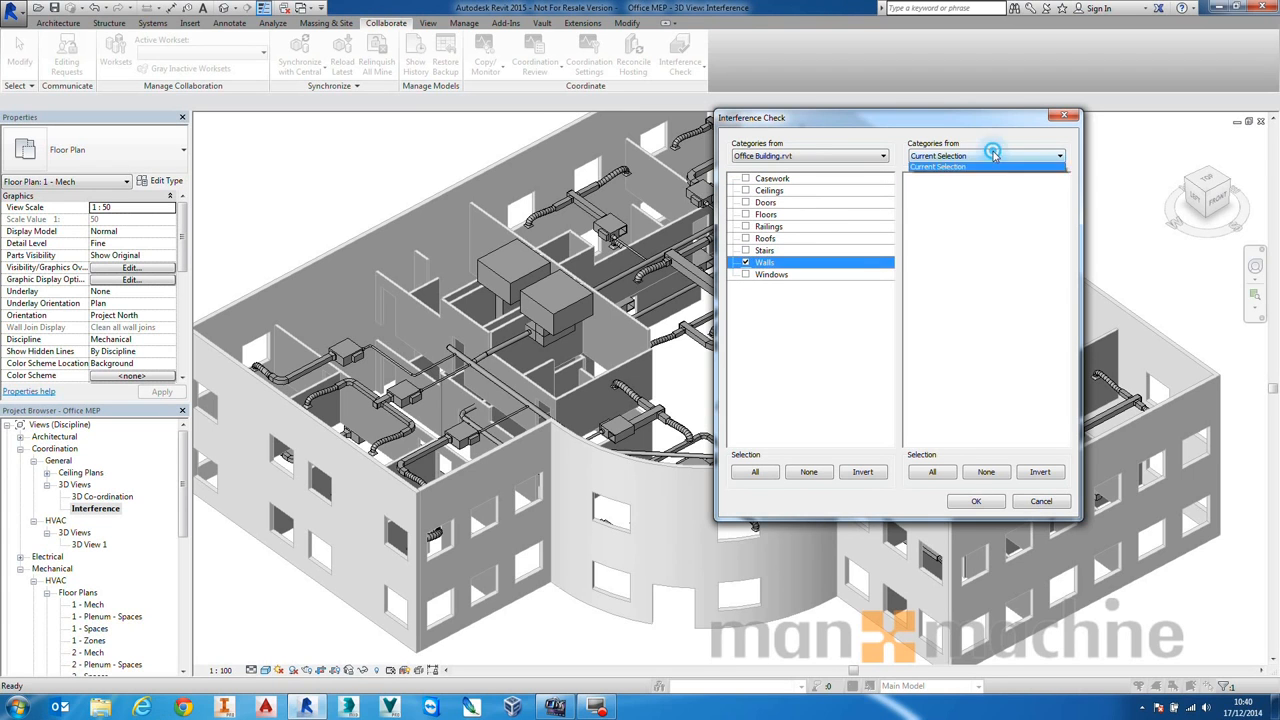
left_click(953, 169)
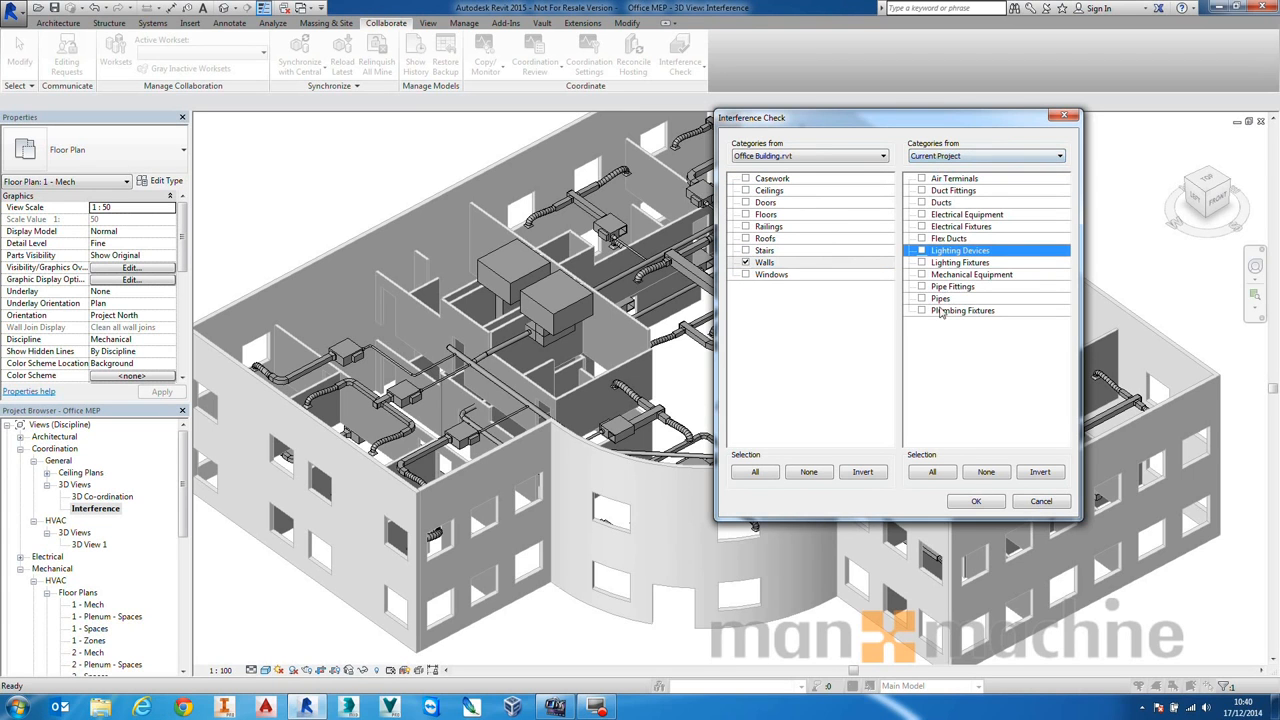
left_click(921, 202)
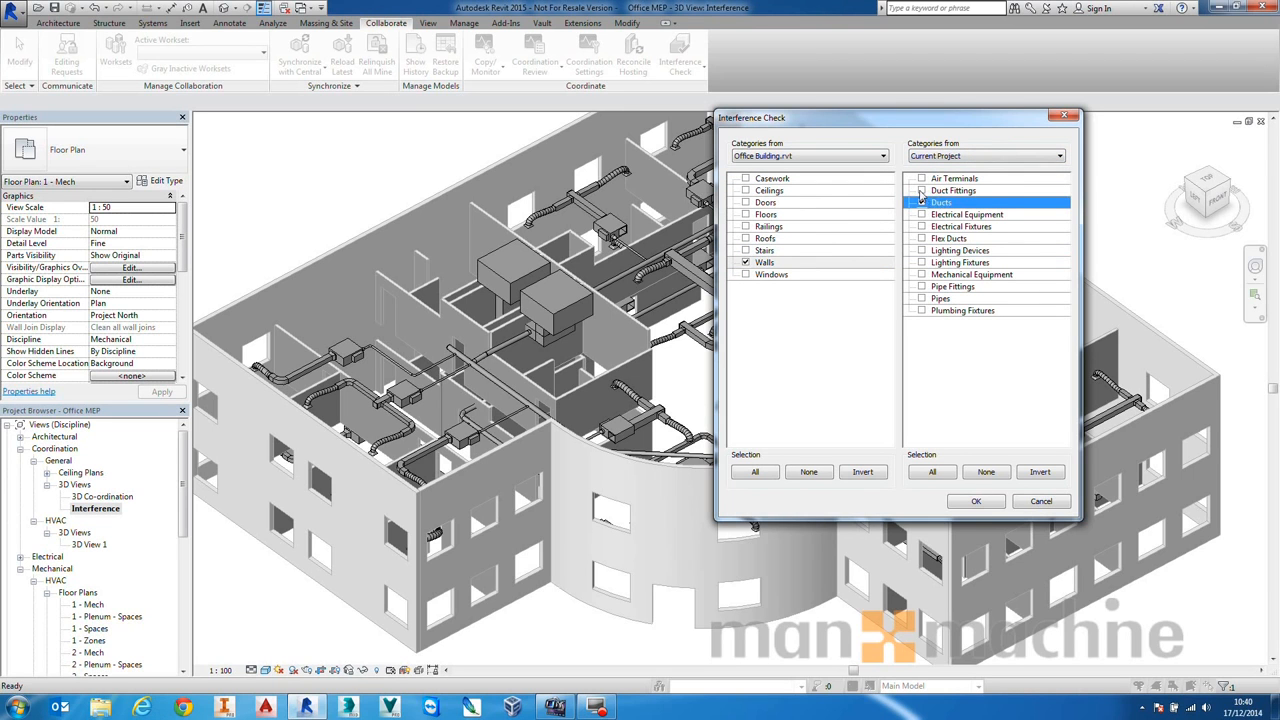
left_click(921, 190)
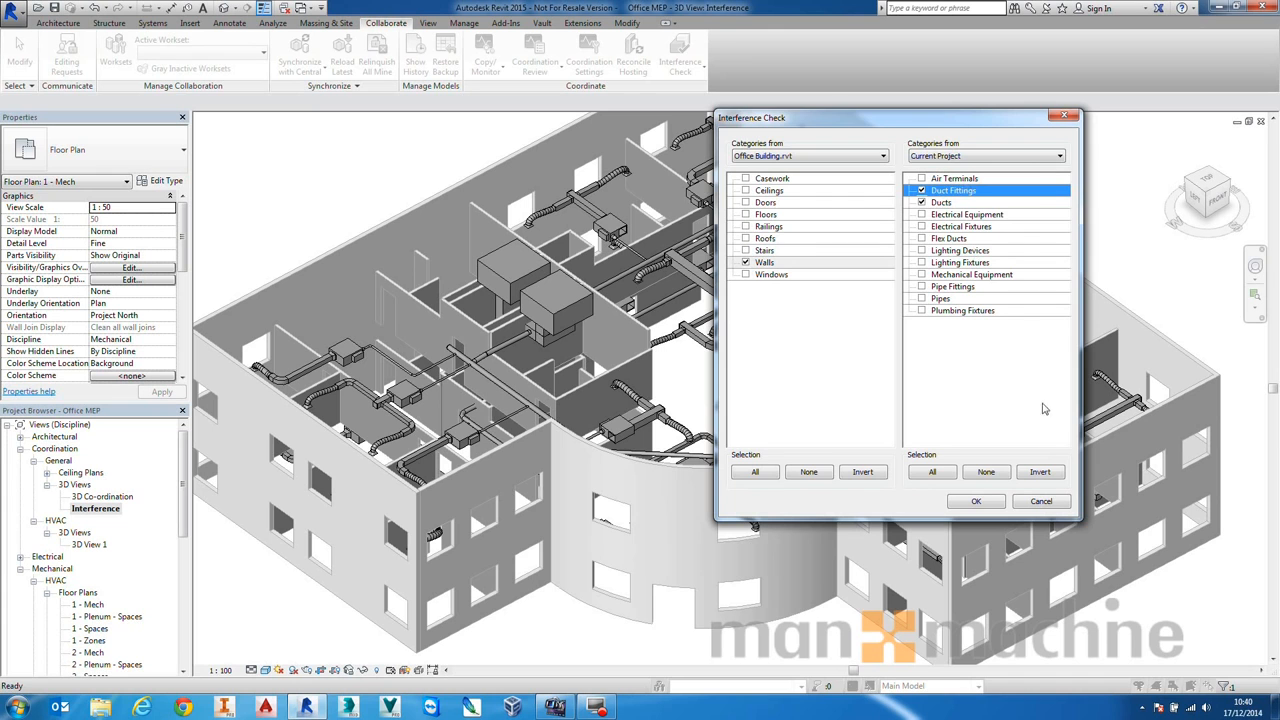
left_click(978, 502)
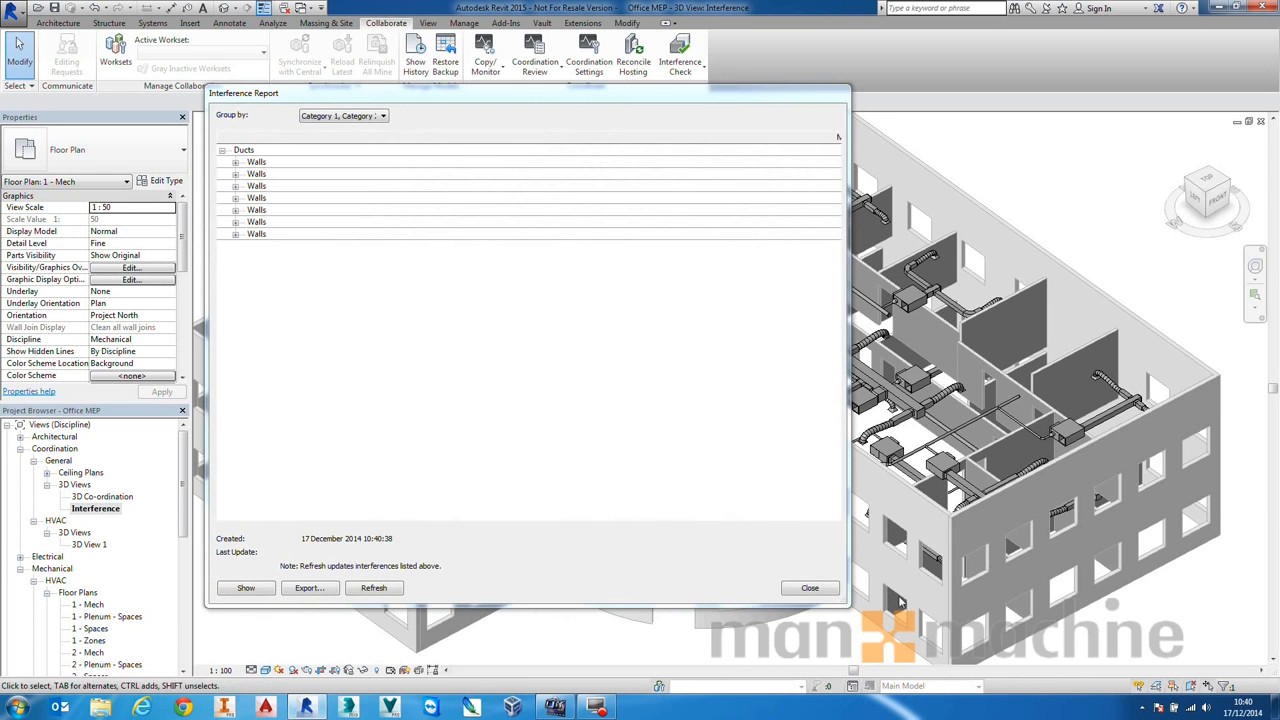
- Shrink the interference report and move it aside, then show the last duct-to-wall clash in the model
left_click_drag(845, 603, 689, 431)
left_click_drag(463, 99, 917, 127)
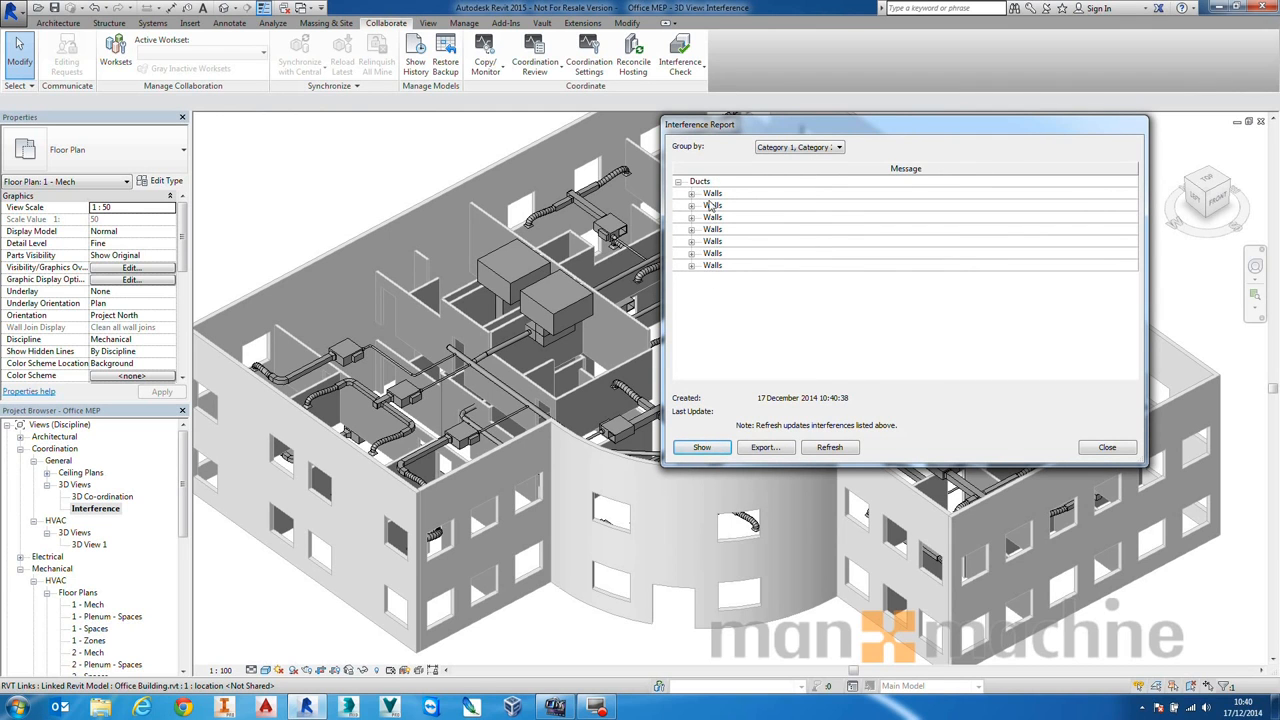
left_click(697, 268)
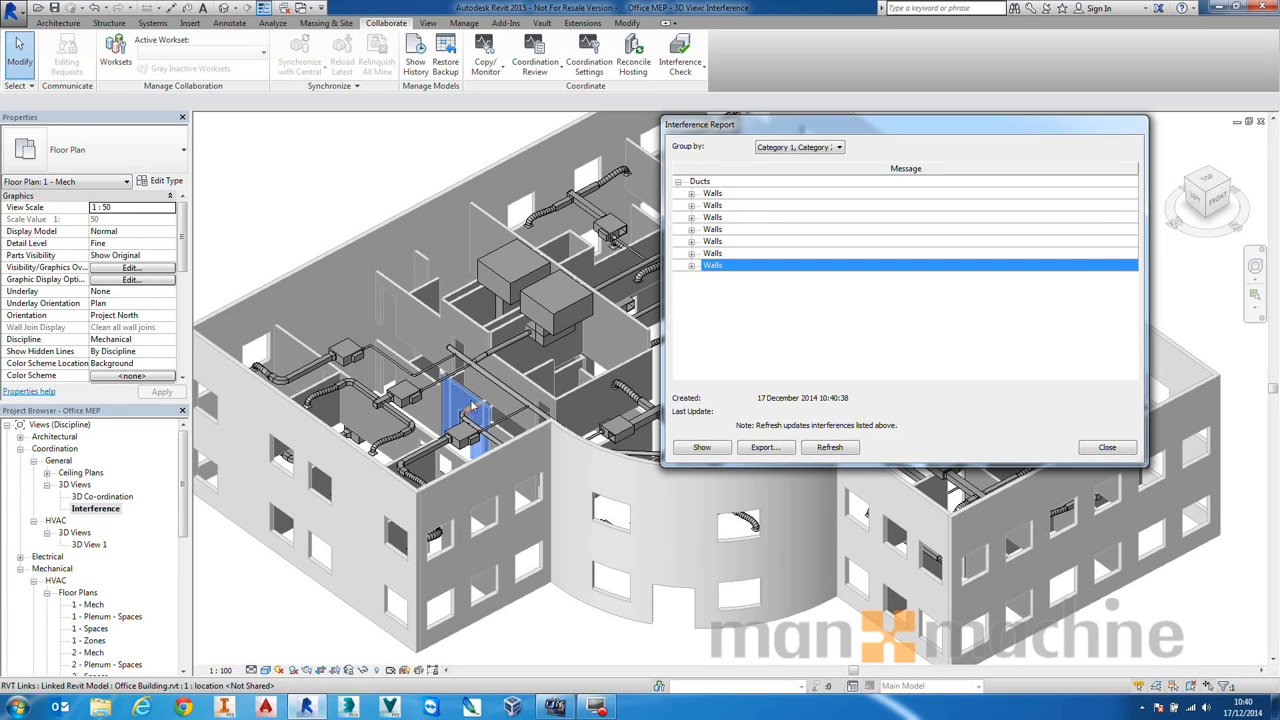
left_click(702, 448)
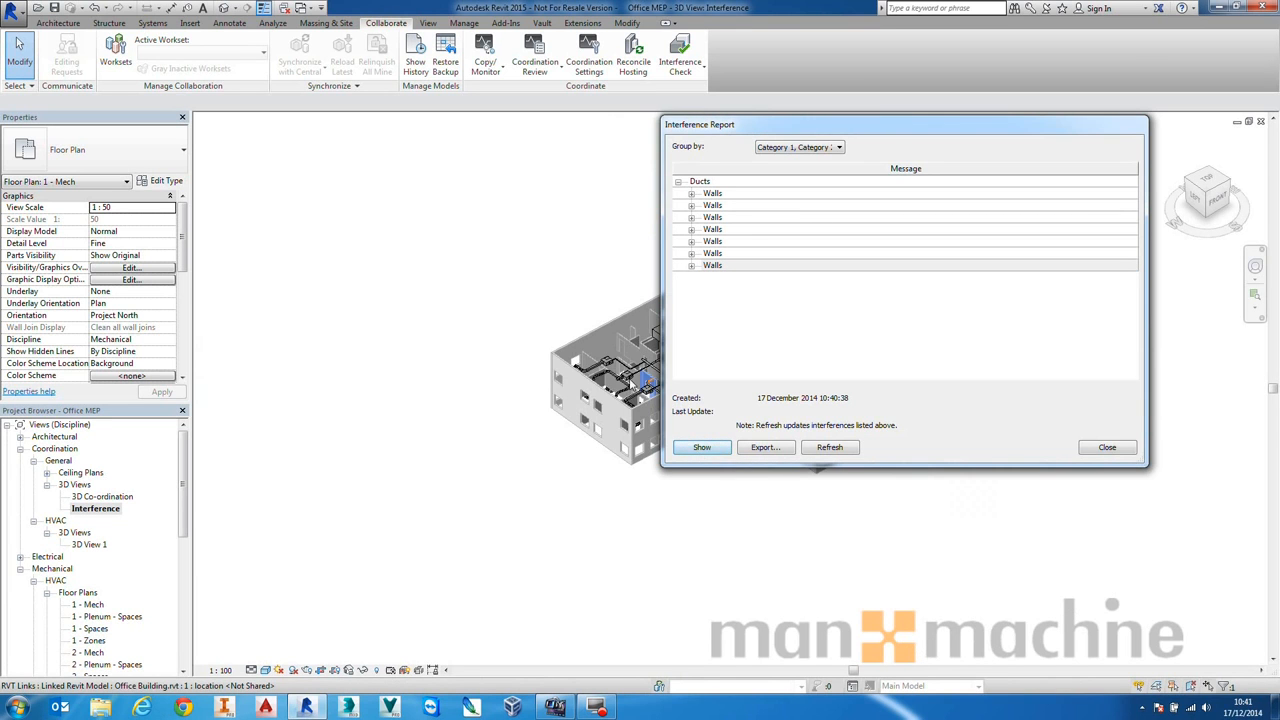
- Expand the last Walls entry in the interference report and highlight its partition wall and round duct in turn
left_click(692, 266)
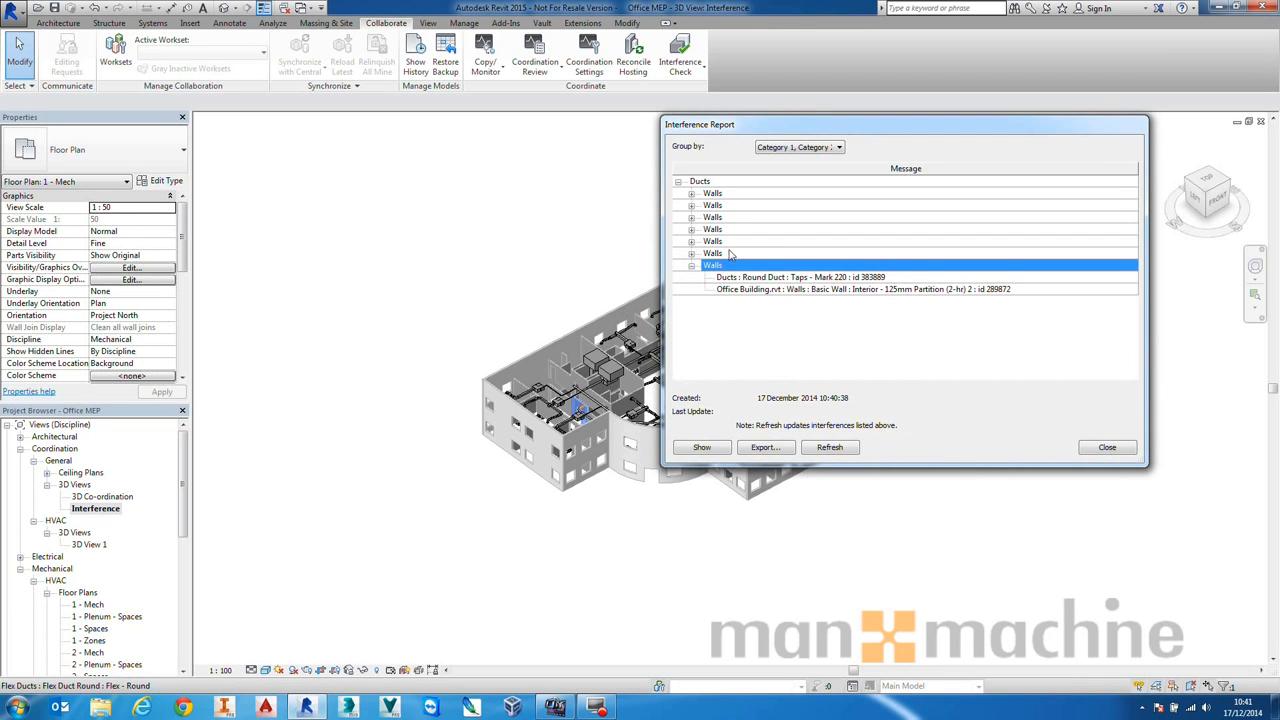
left_click(742, 279)
left_click(737, 290)
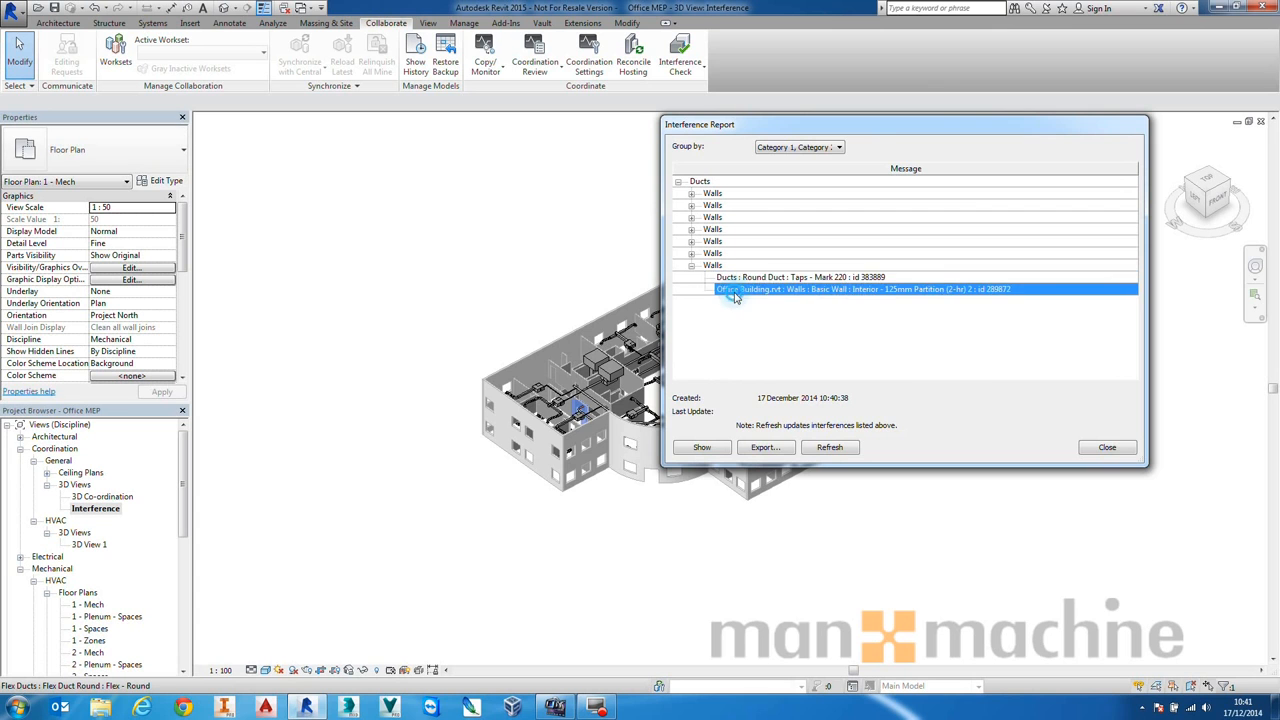
left_click(742, 279)
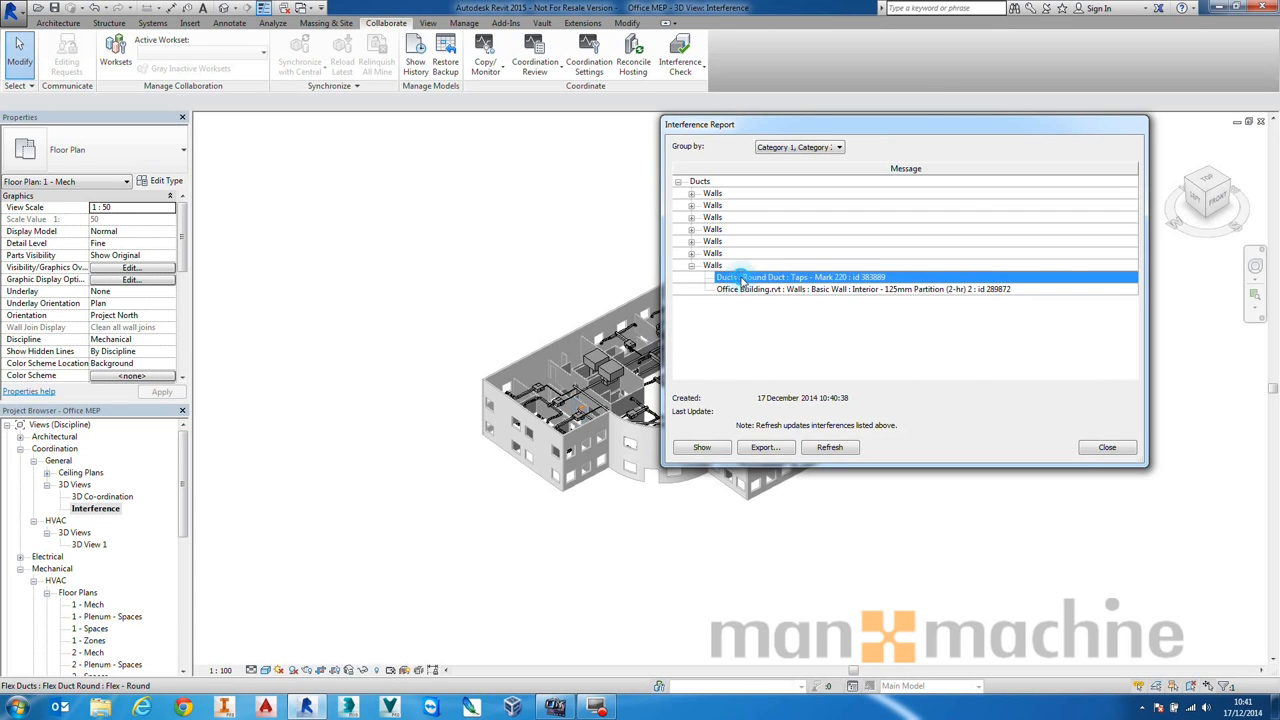
- Show the clashing round duct in the model, then close the interference report and return to the whole building
left_click(706, 447)
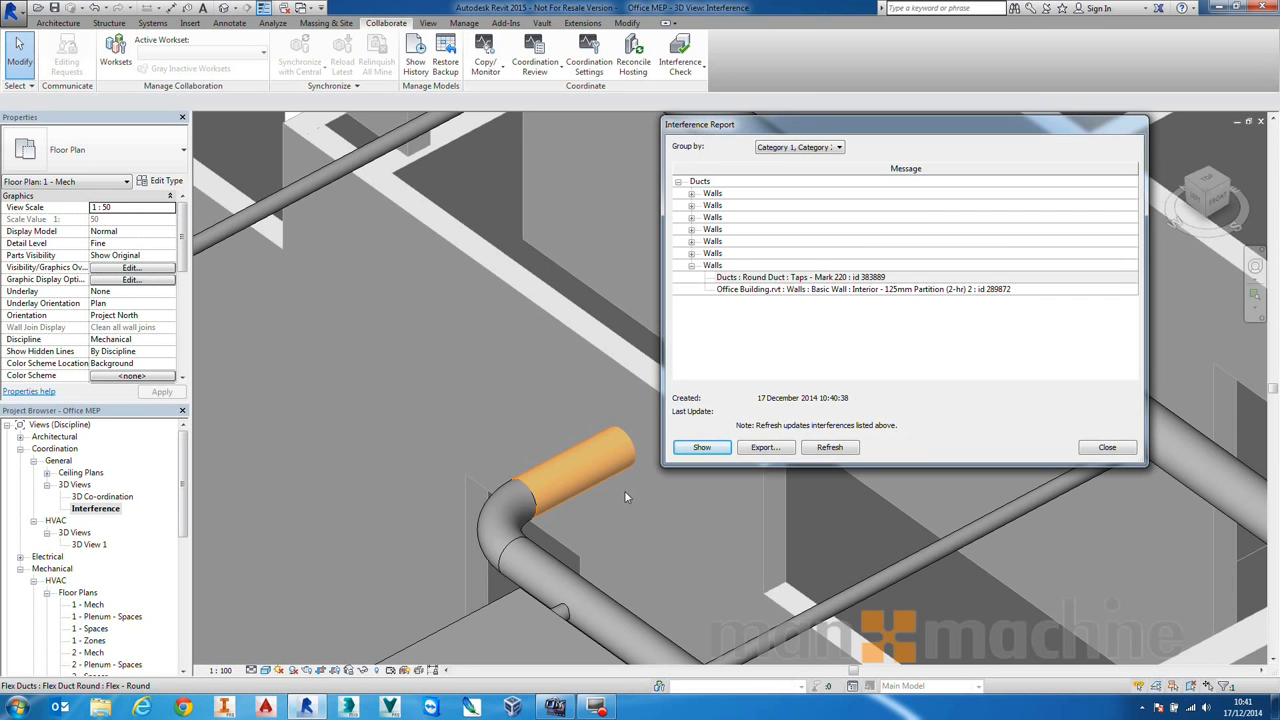
left_click(1107, 447)
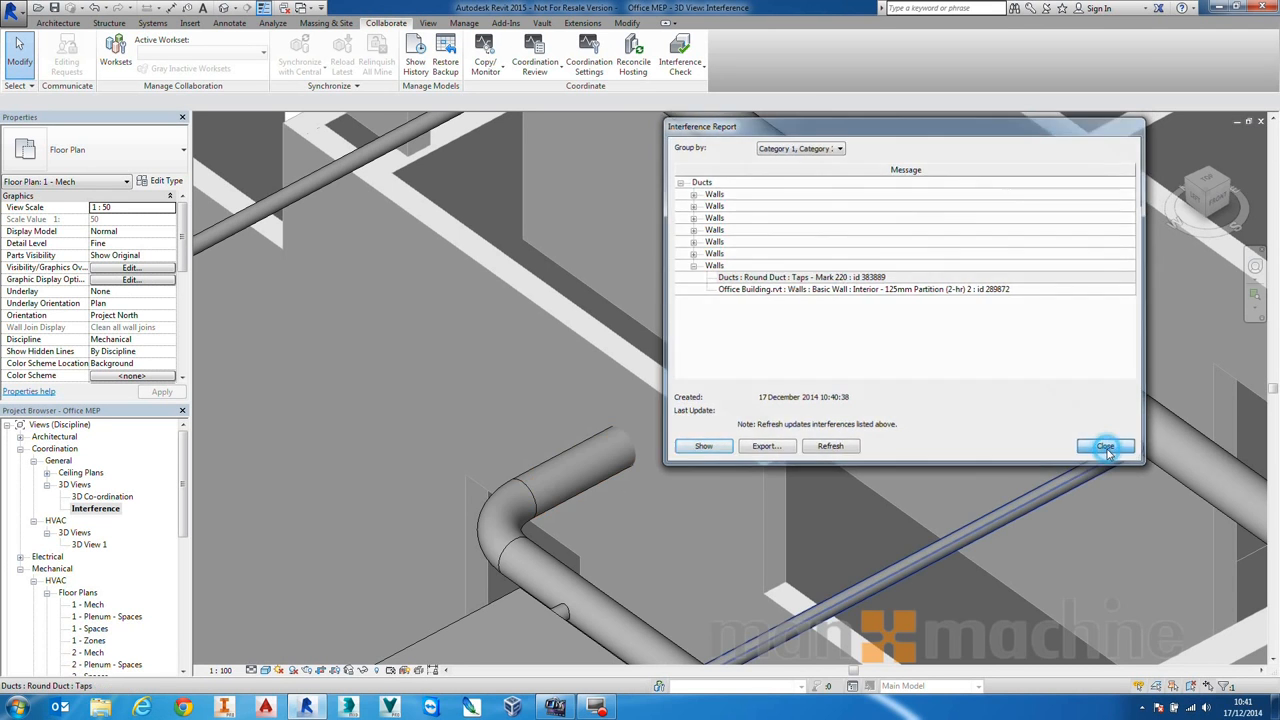
scroll(809, 355, "down", 8)
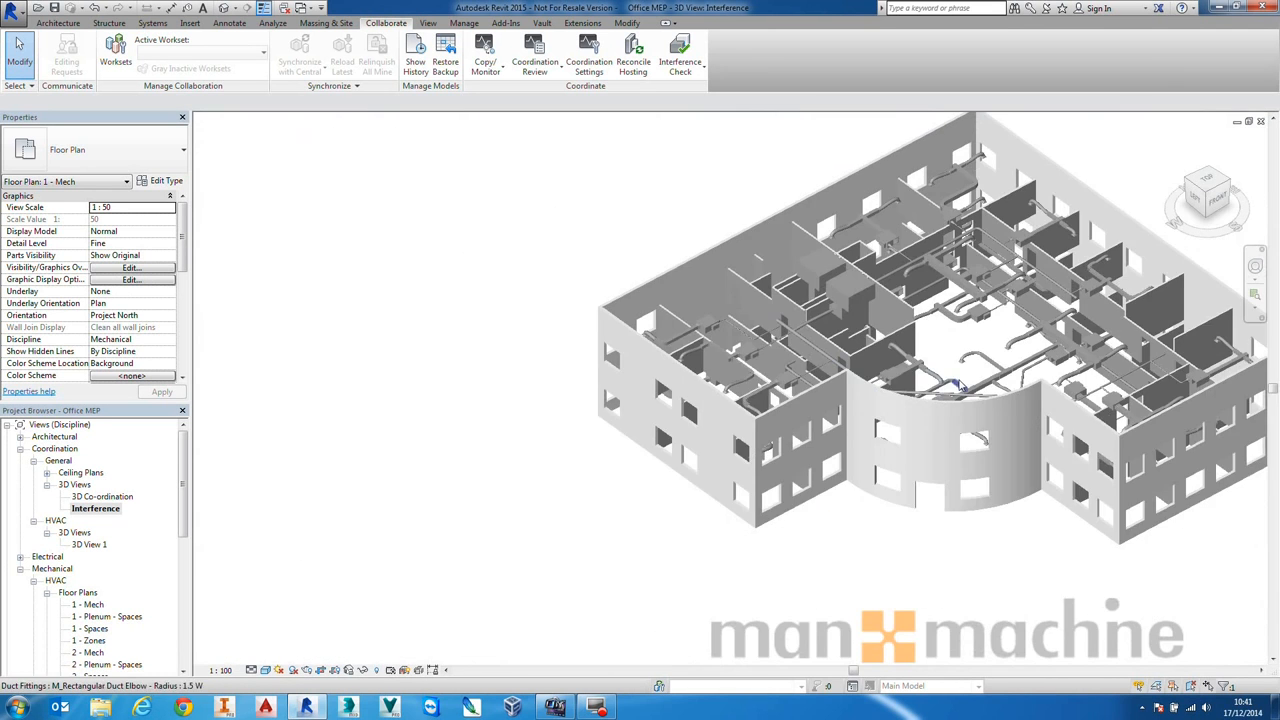
middle_click_drag(940, 398, 779, 440)
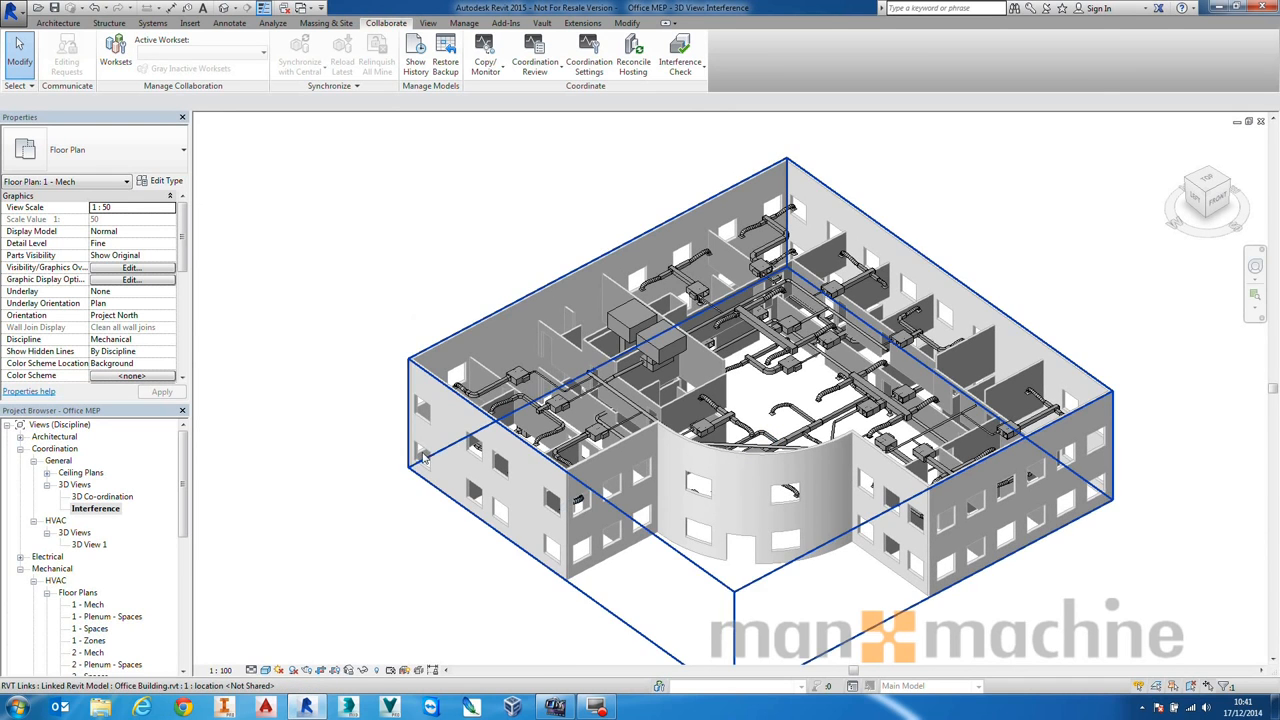
- Create a new sheet with the A1 metric titleblock
left_click_drag(184, 472, 181, 648)
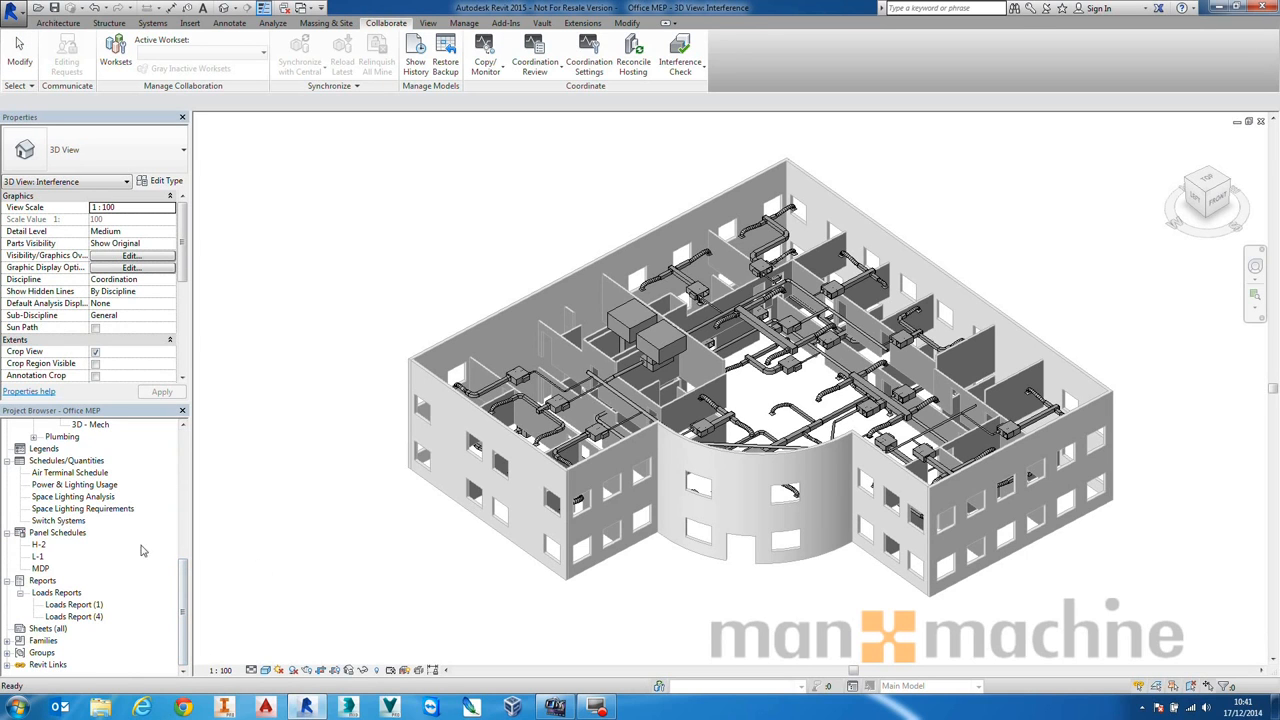
left_click(46, 629)
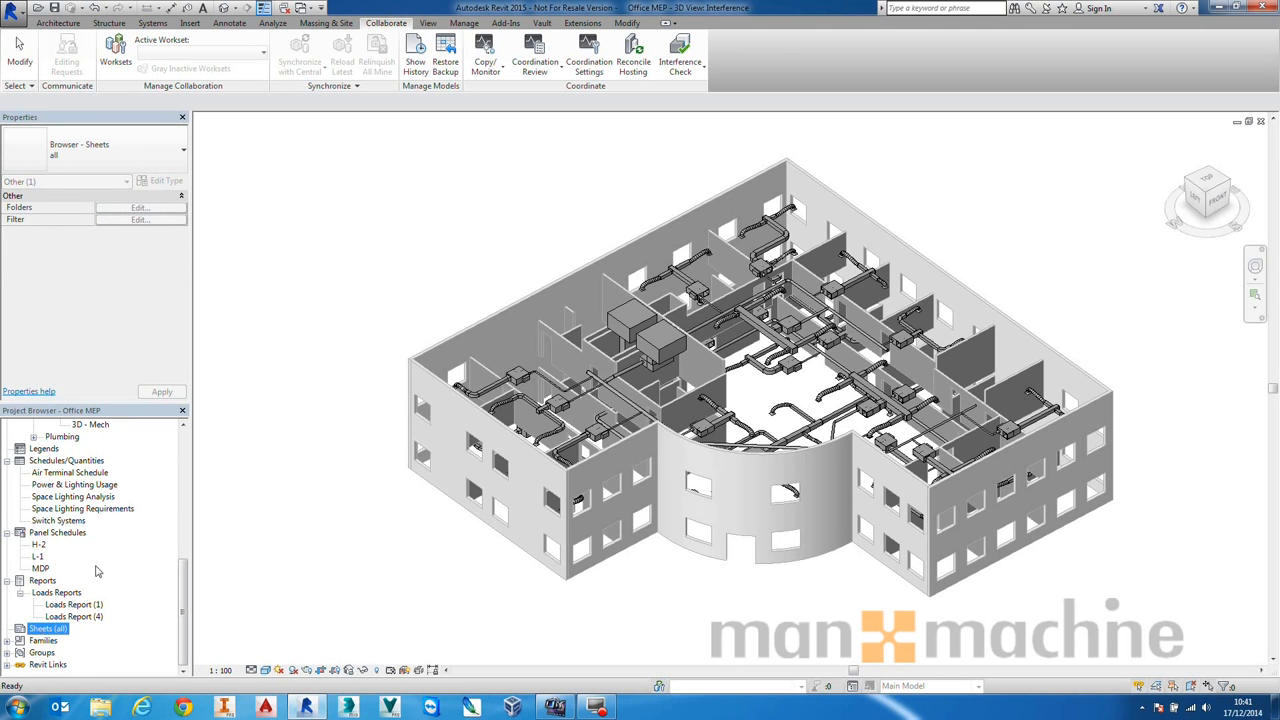
left_click(428, 23)
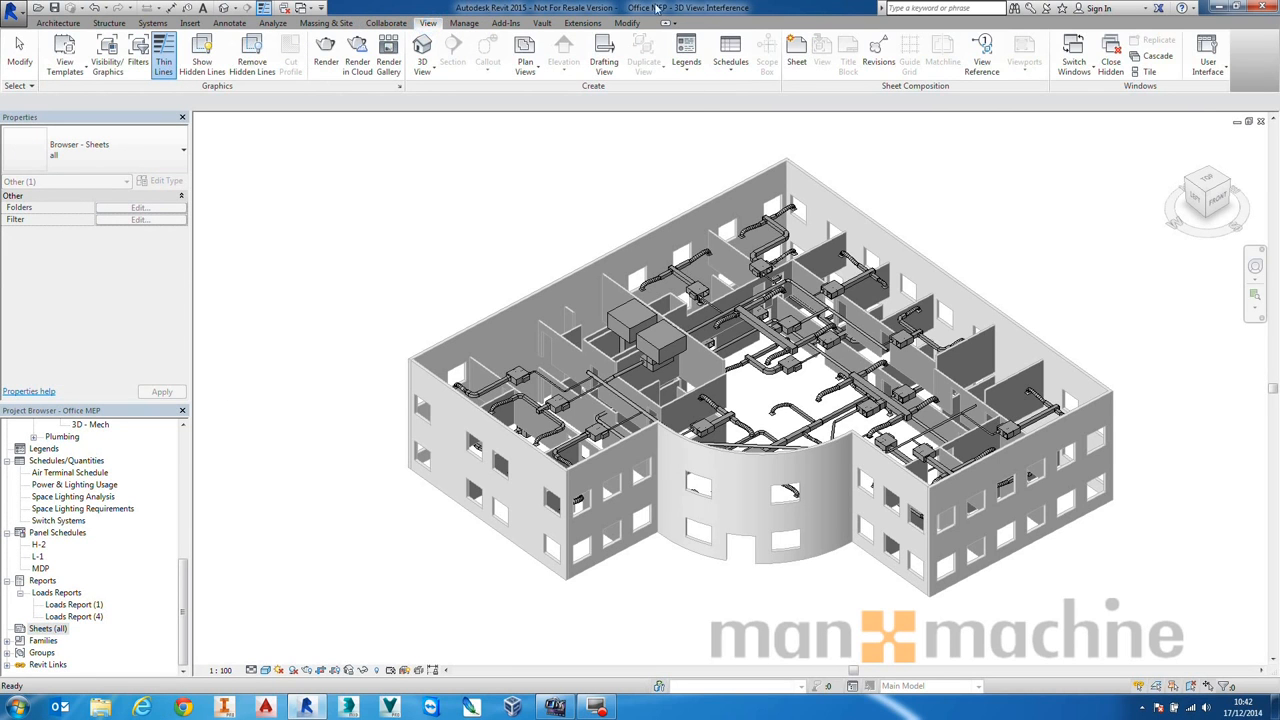
left_click(796, 52)
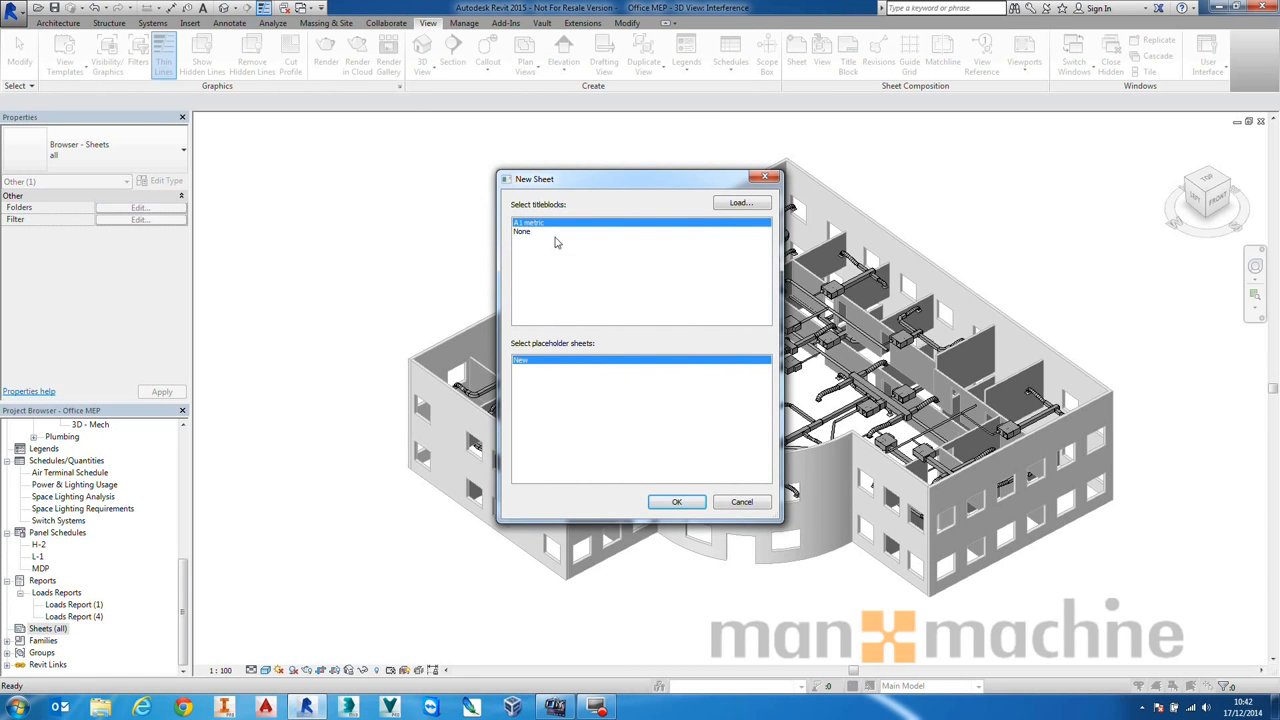
left_click(678, 501)
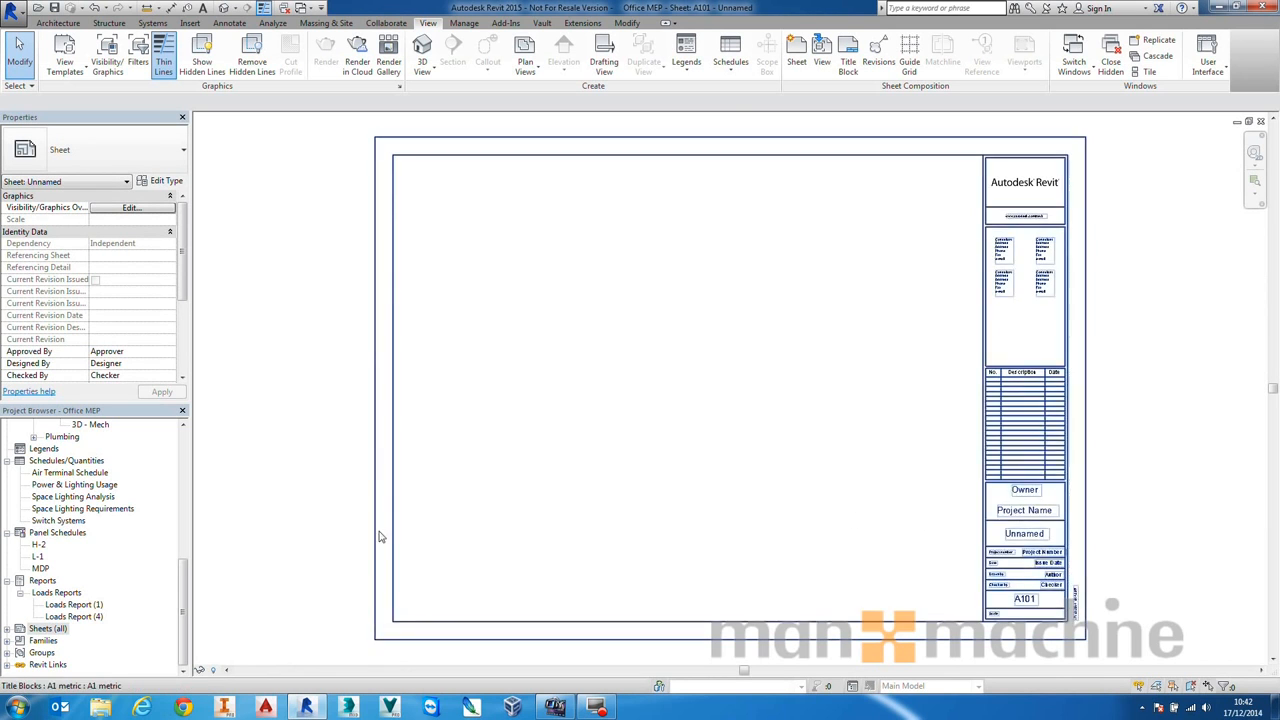
- Place the mechanical floor plan 1 - Mech on the new sheet
left_click_drag(183, 590, 195, 461)
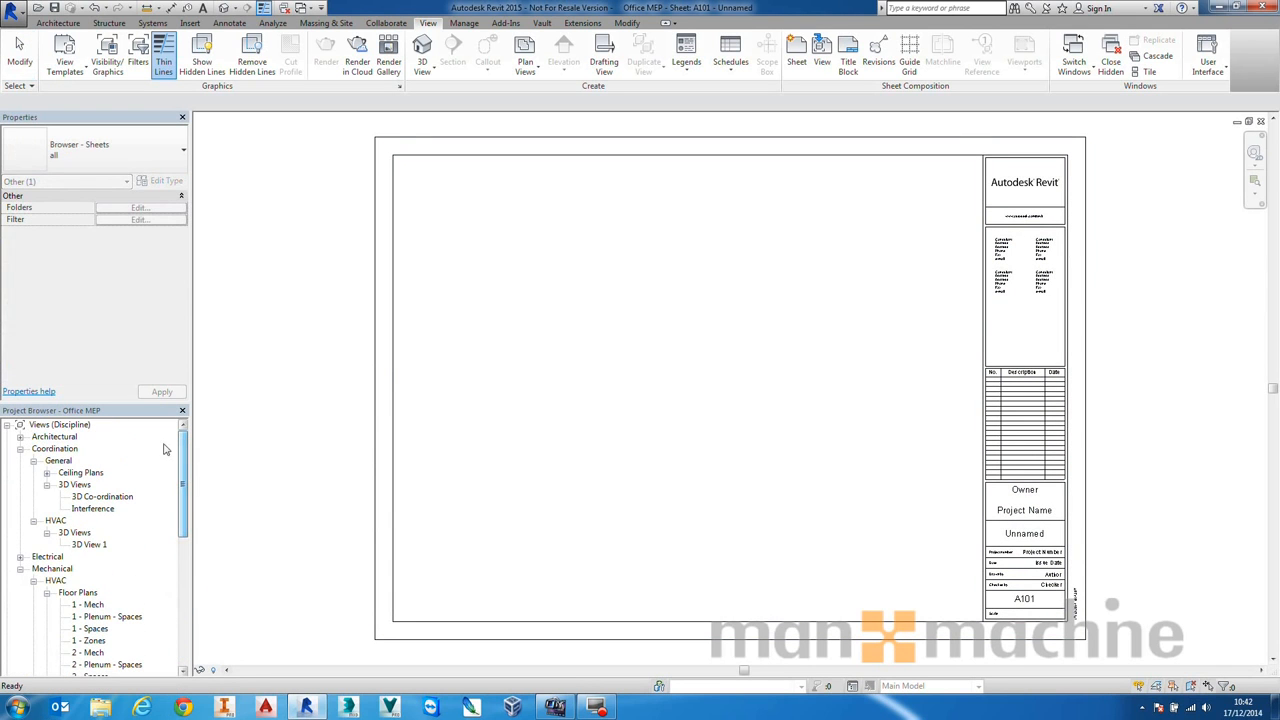
left_click(20, 449)
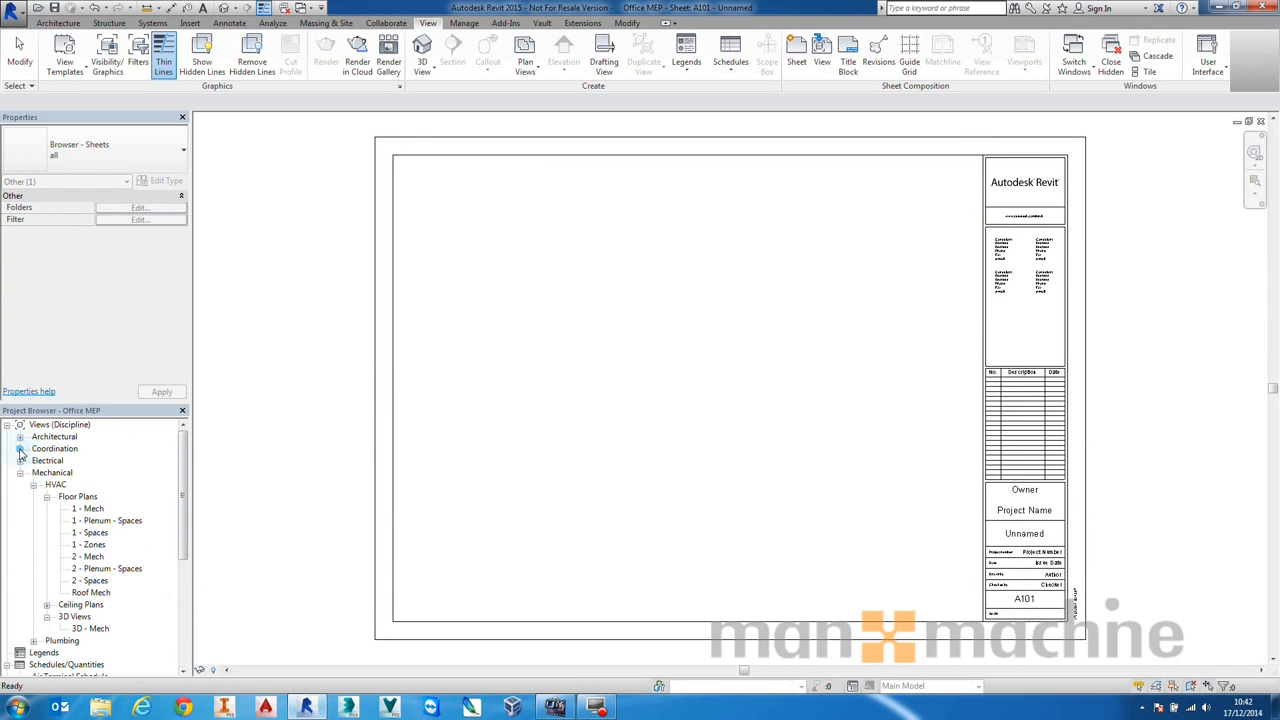
left_click(88, 509)
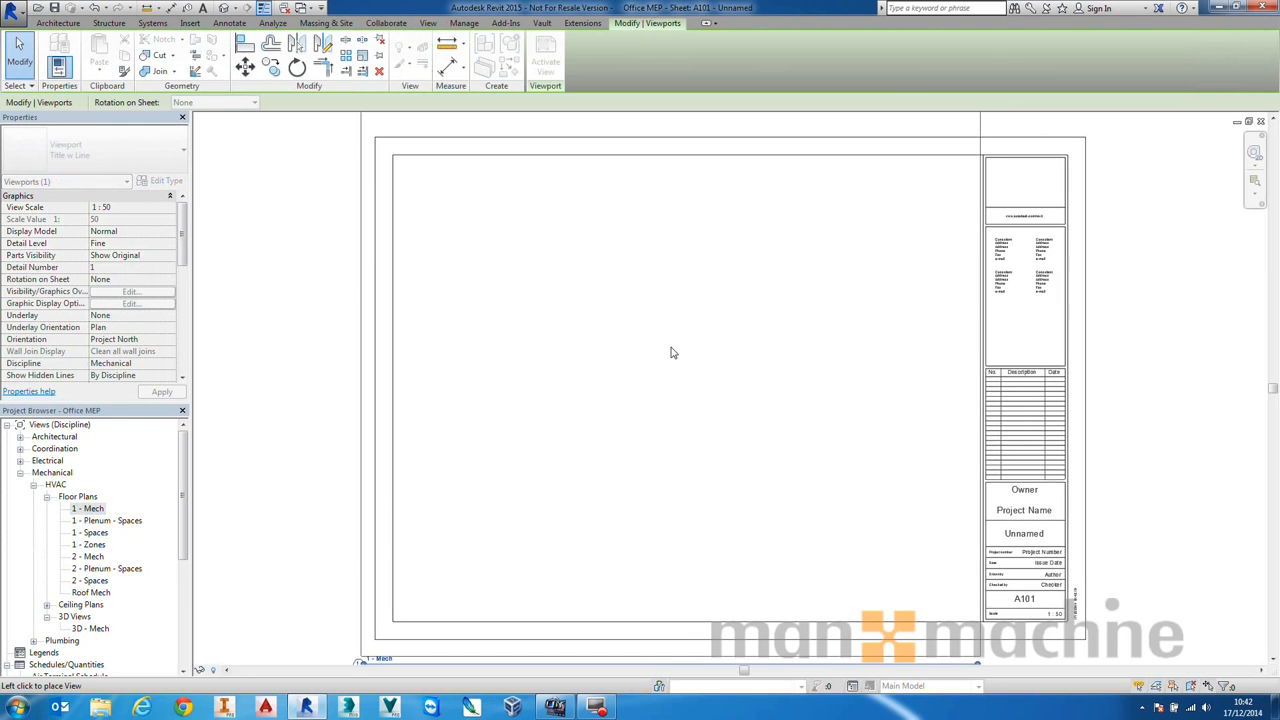
left_click(643, 391)
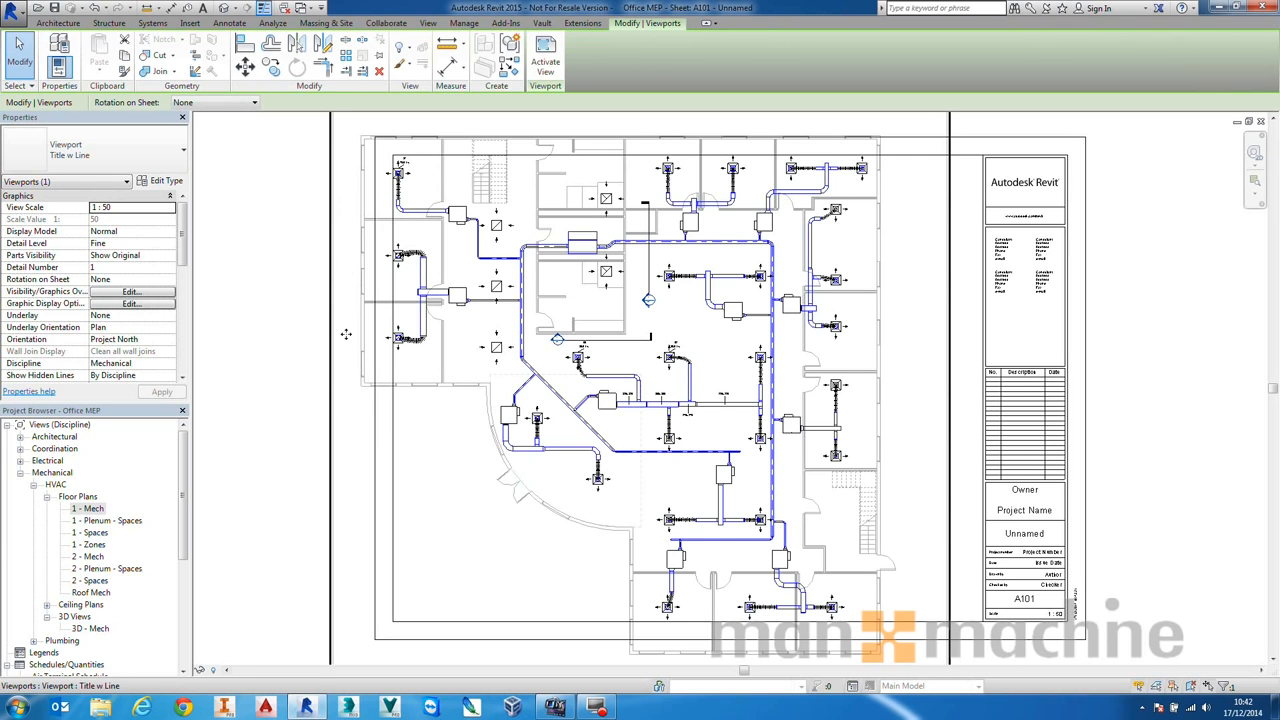
- Try a view scale of 1 : 200 for the 1 - Mech viewport
left_click(170, 210)
left_click(170, 210)
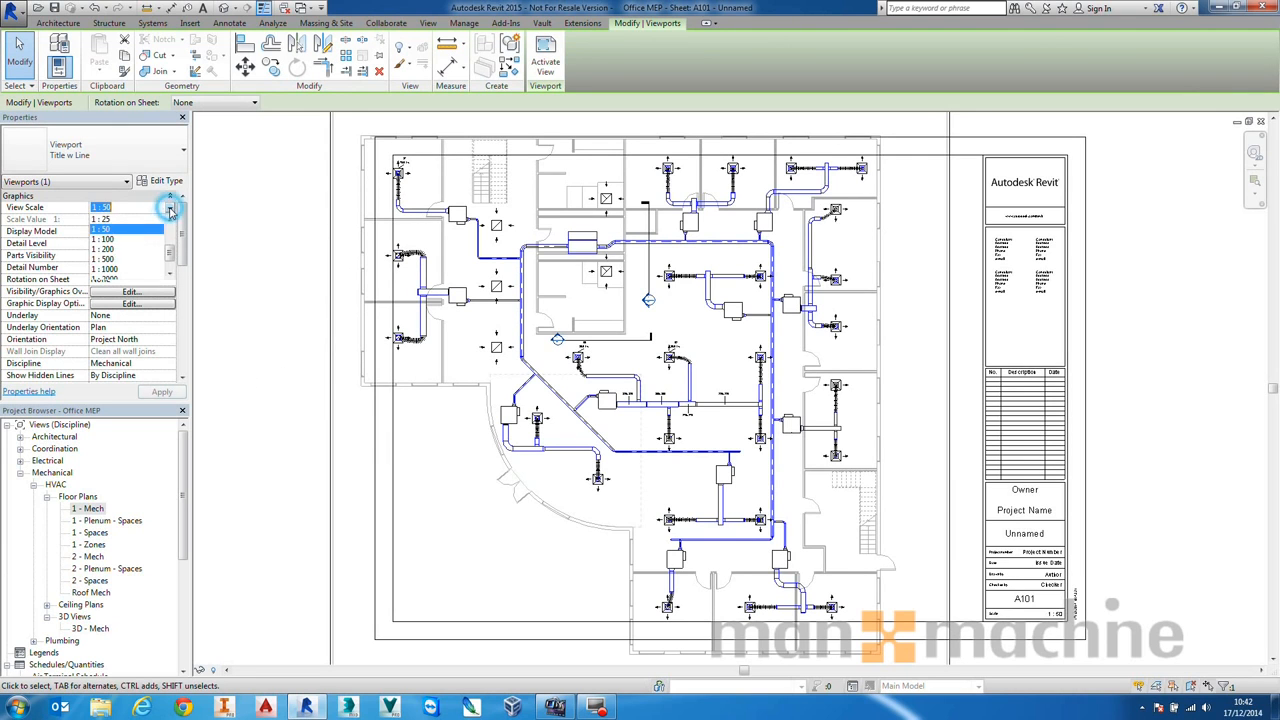
left_click(114, 249)
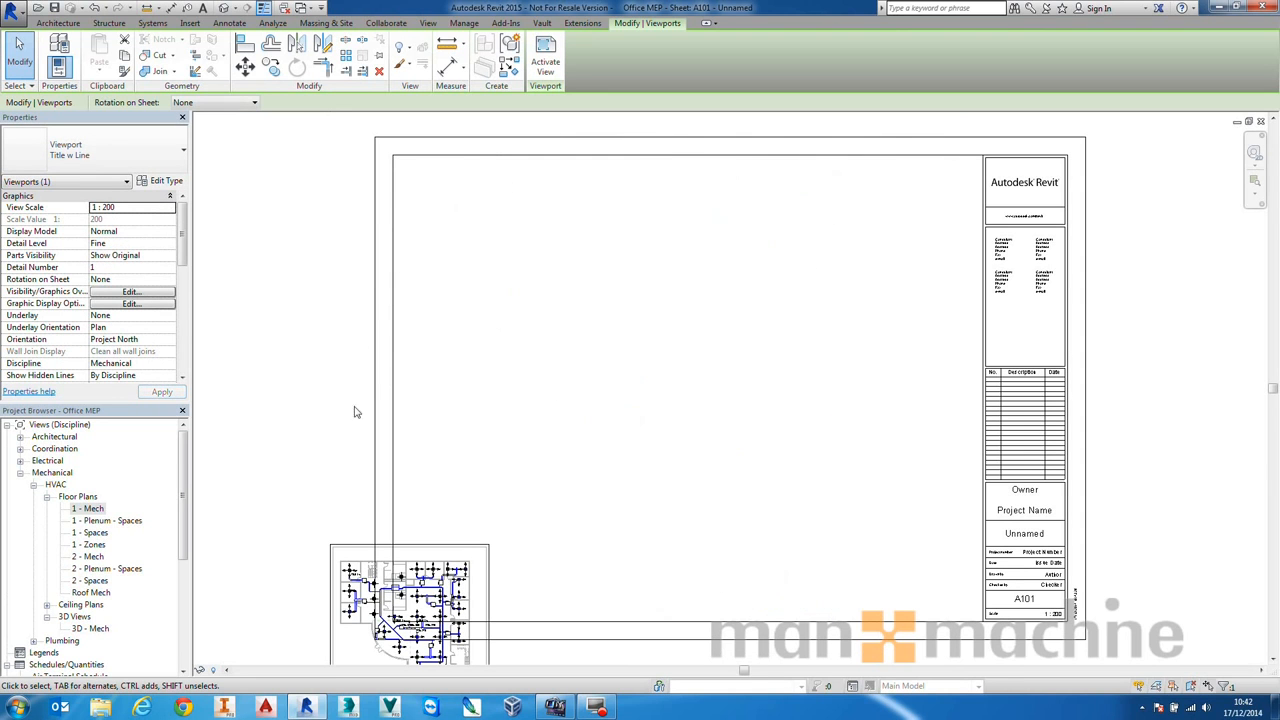
- Set the 1 - Mech viewport's scale to 1 : 100 and move it into the sheet's upper-left corner
left_click(170, 209)
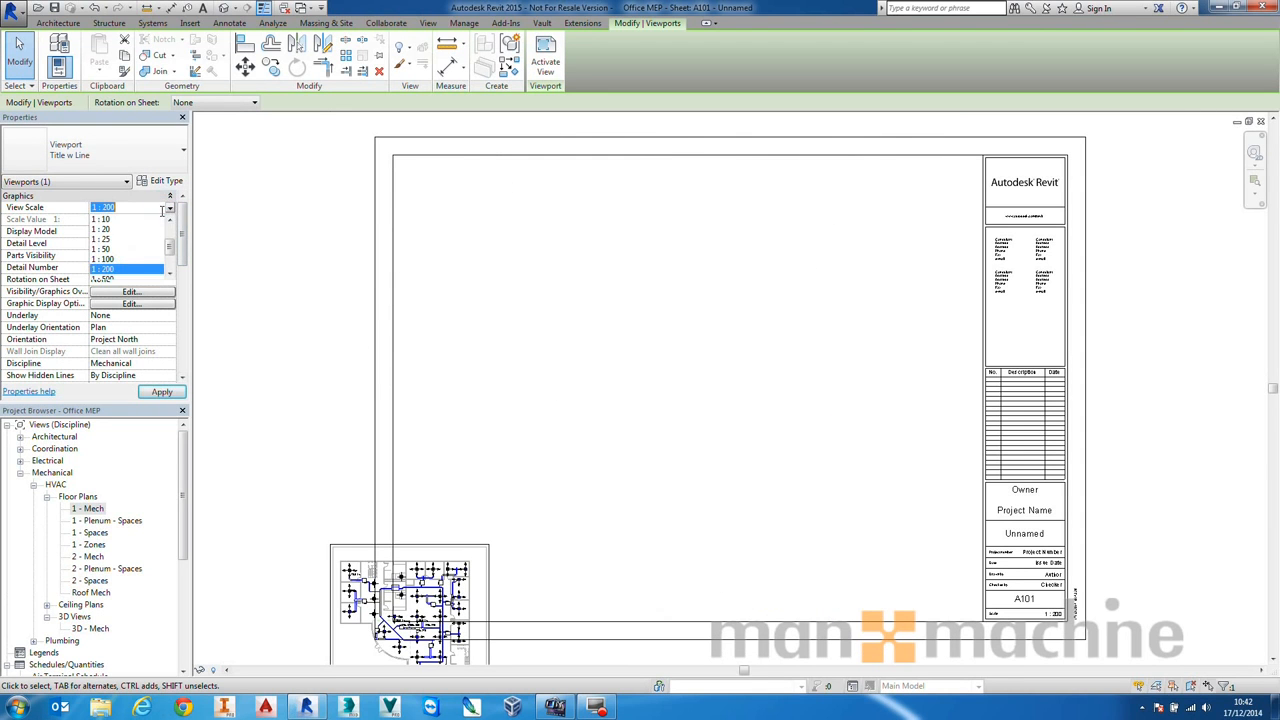
left_click(108, 259)
left_click(162, 391)
left_click_drag(422, 387, 487, 161)
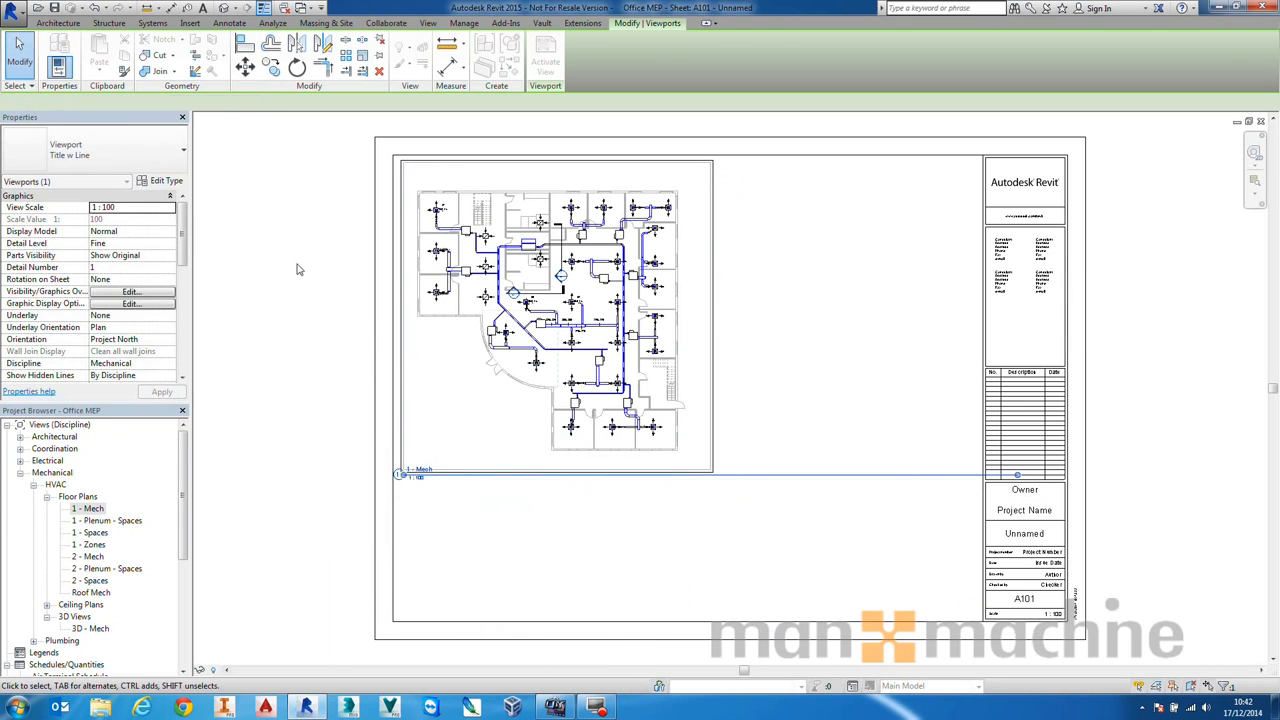
left_click(296, 268)
- Shorten the 1 - Mech viewport's title line to the width of the floor plan
left_click(931, 474)
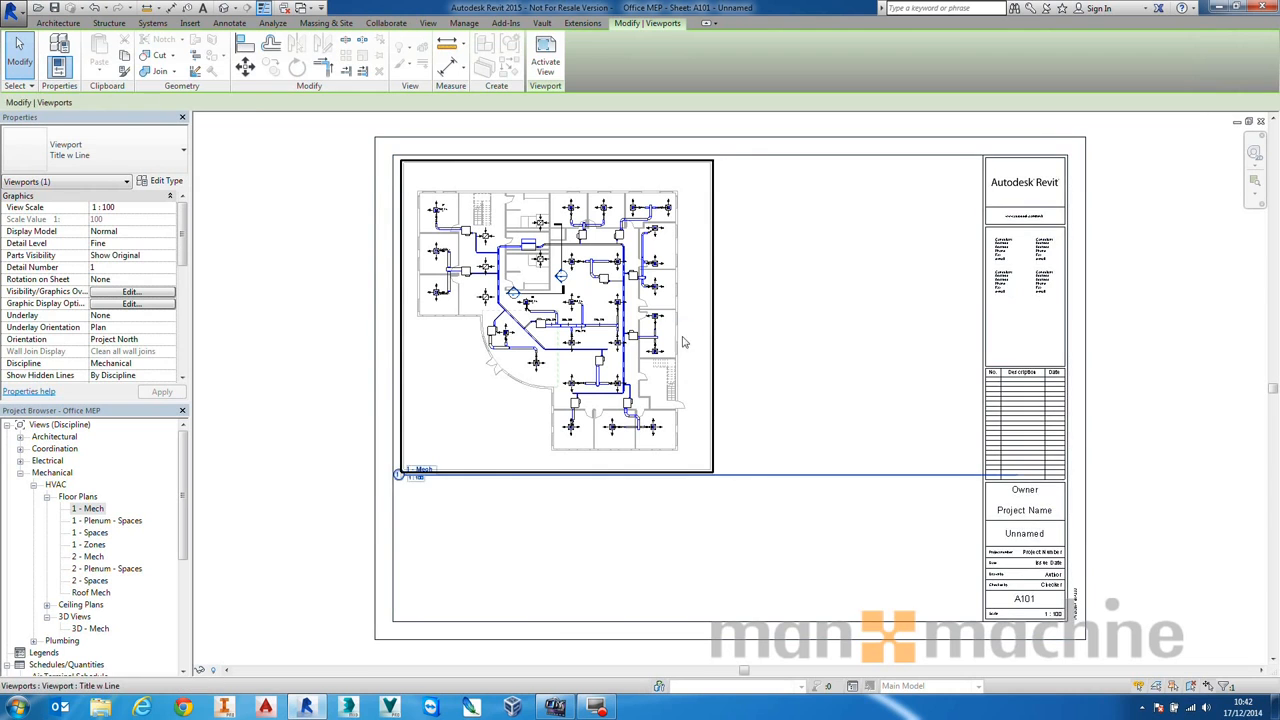
left_click_drag(1020, 476, 712, 478)
left_click(755, 403)
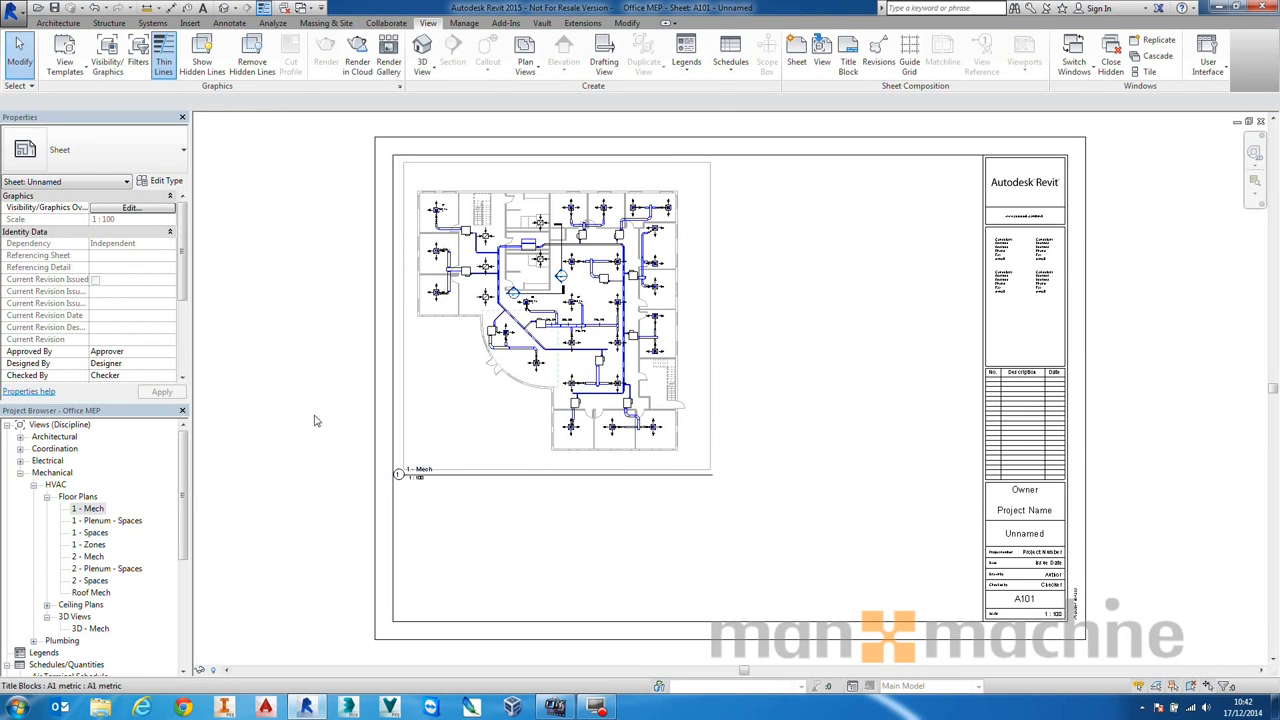
- Place the Air Terminal Schedule beside the floor plan on the sheet and split it into two side-by-side parts
left_click_drag(181, 468, 181, 596)
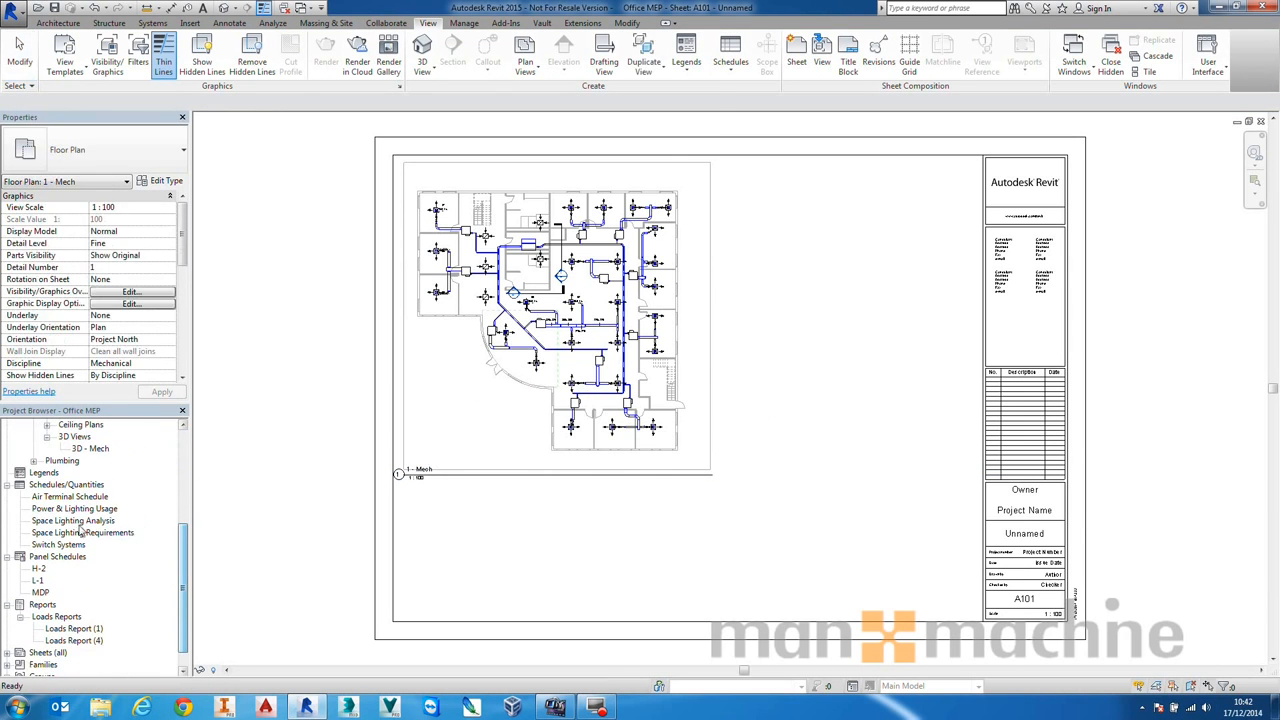
left_click(70, 496)
left_click_drag(287, 496, 815, 358)
left_click(814, 358)
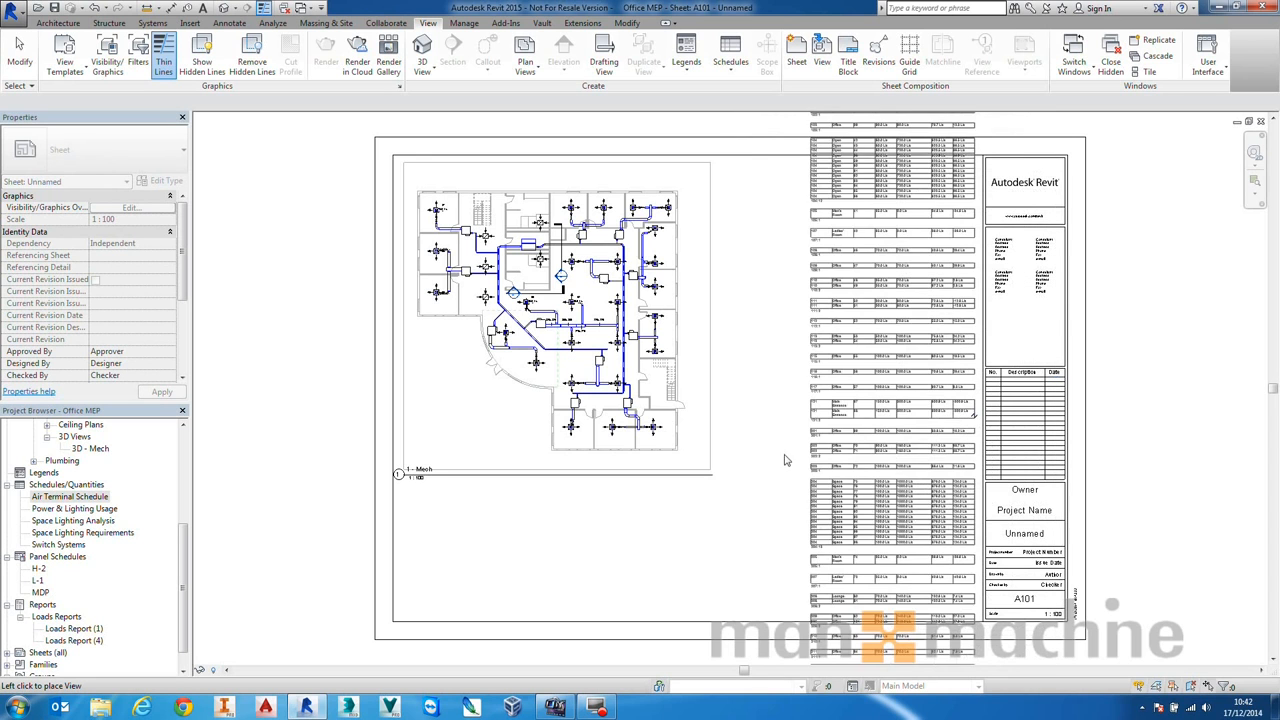
left_click(793, 530)
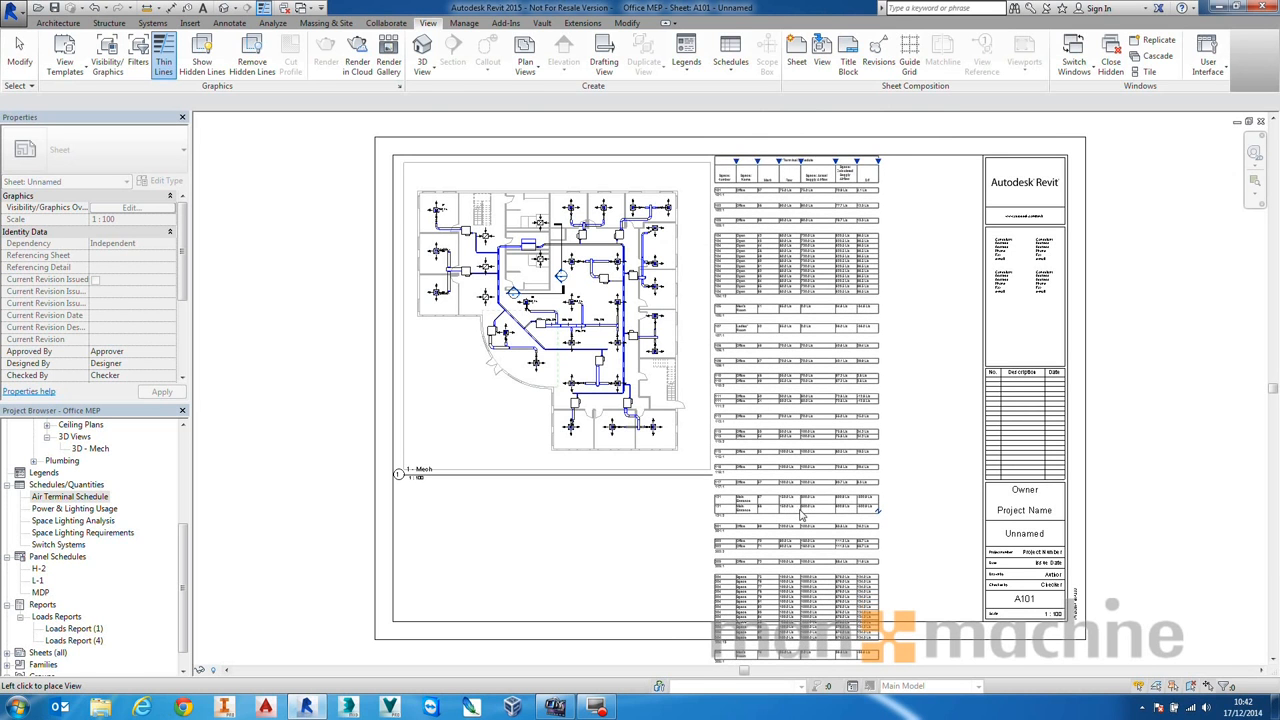
left_click(804, 522)
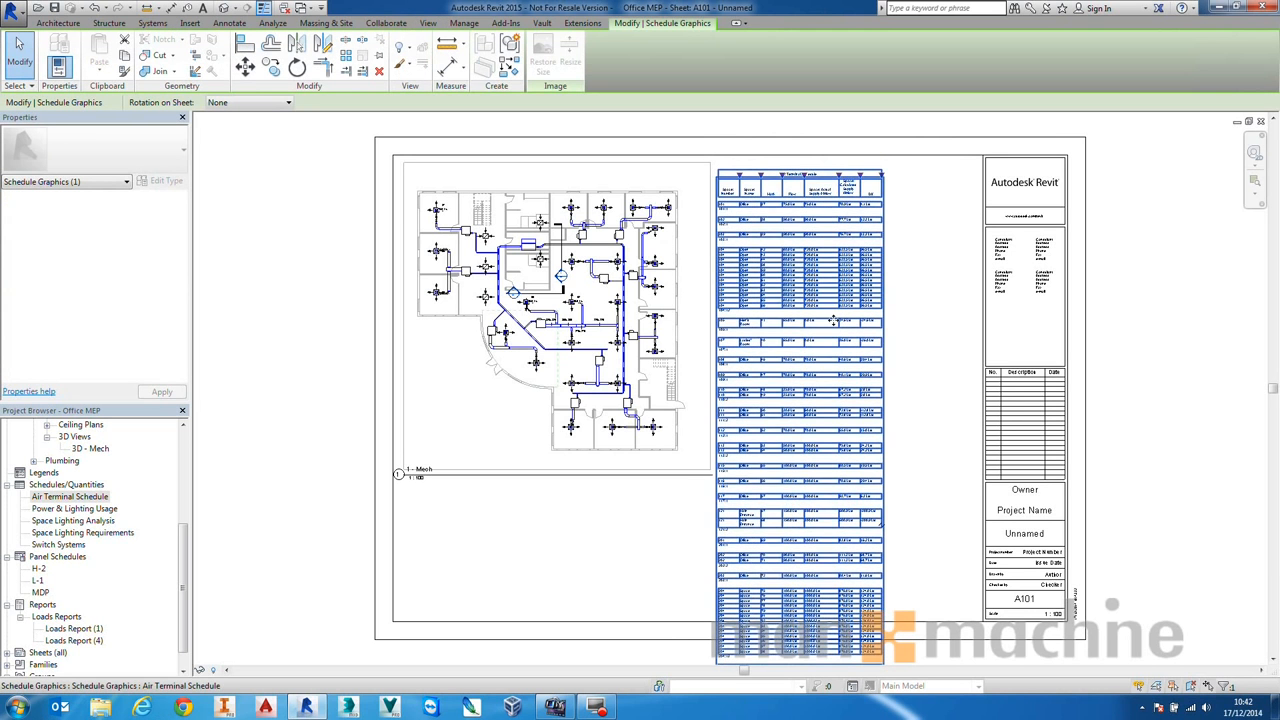
left_click(866, 516)
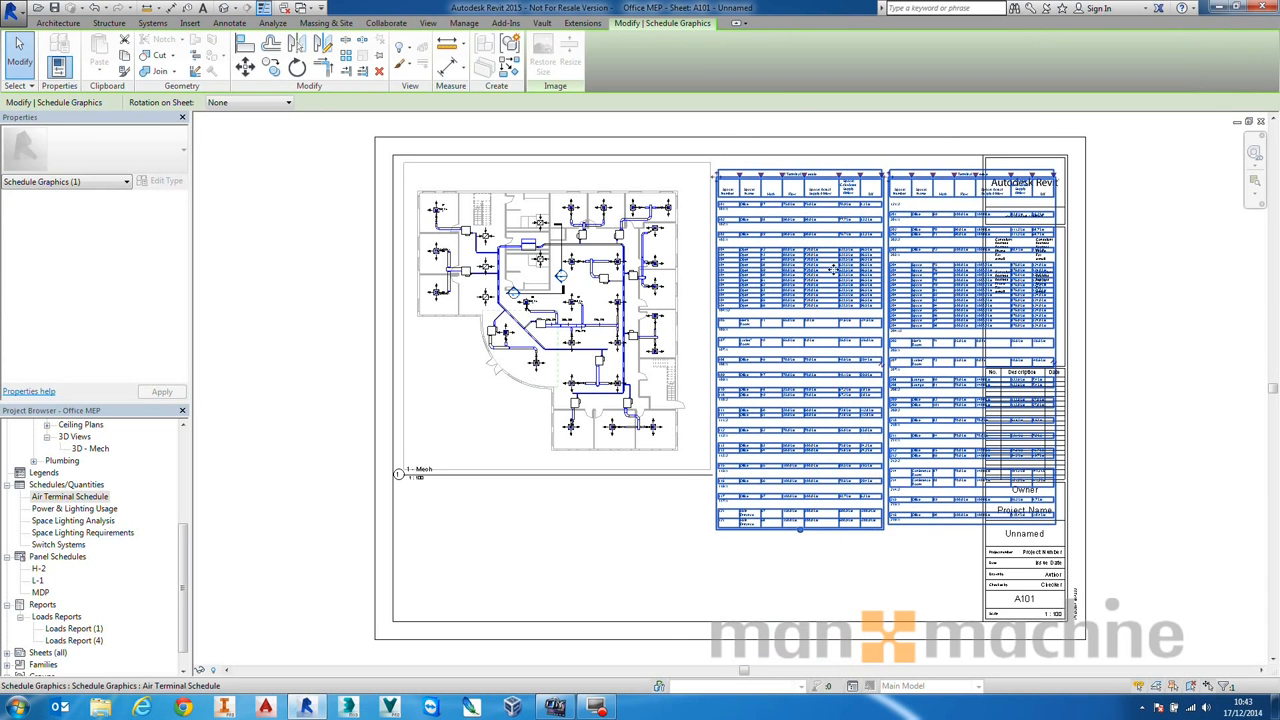
left_click(1151, 444)
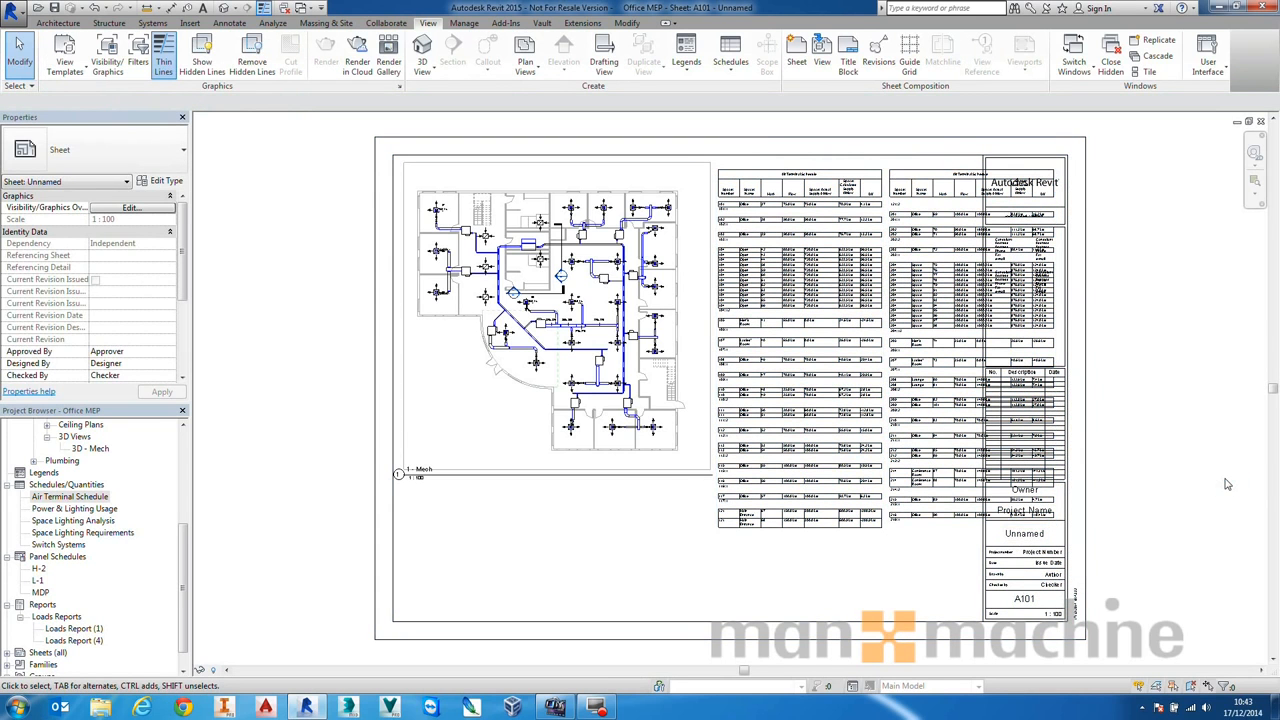
- Place the 3D - Mech view on the sheet, overlapping the sheet's left border
left_click(90, 449)
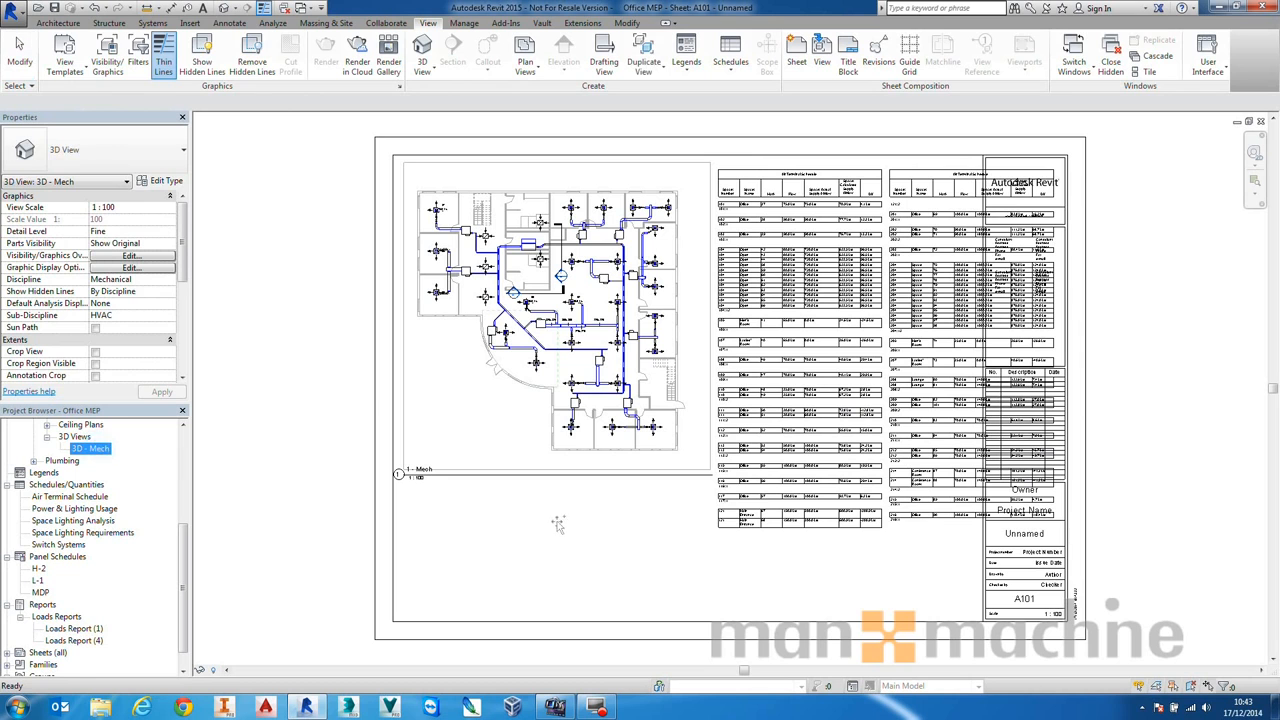
left_click_drag(551, 530, 551, 530)
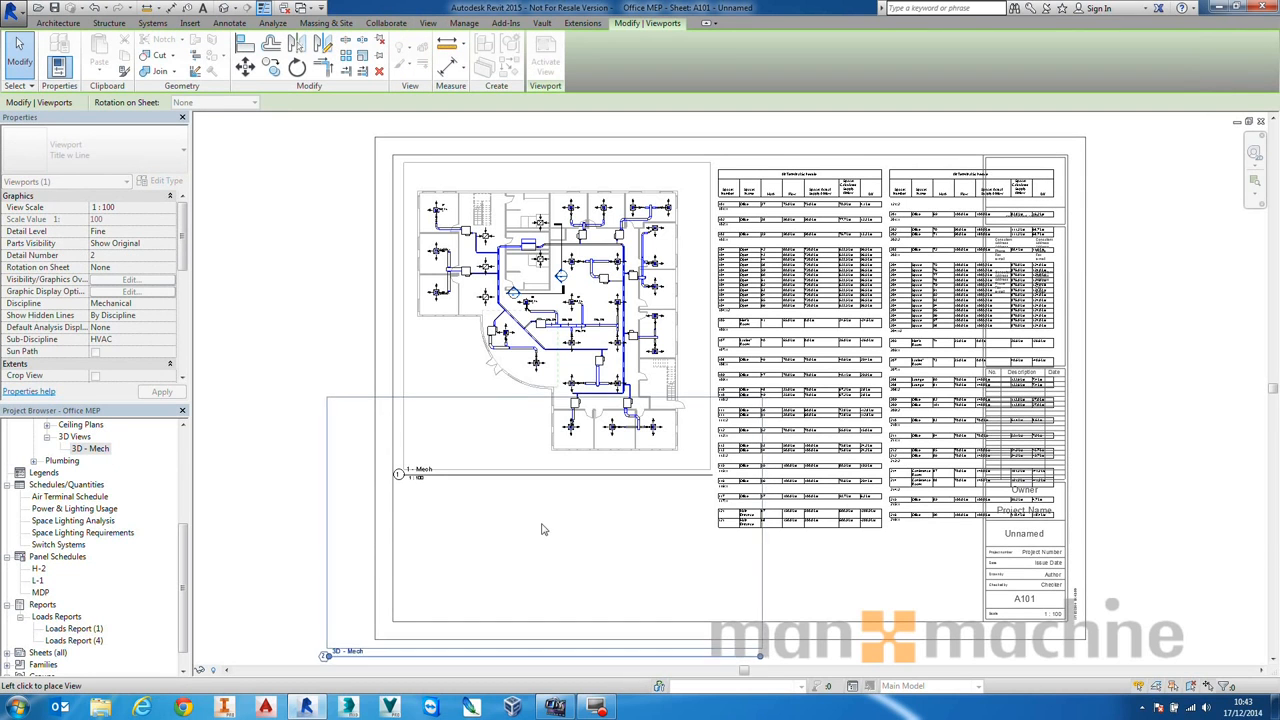
left_click(258, 405)
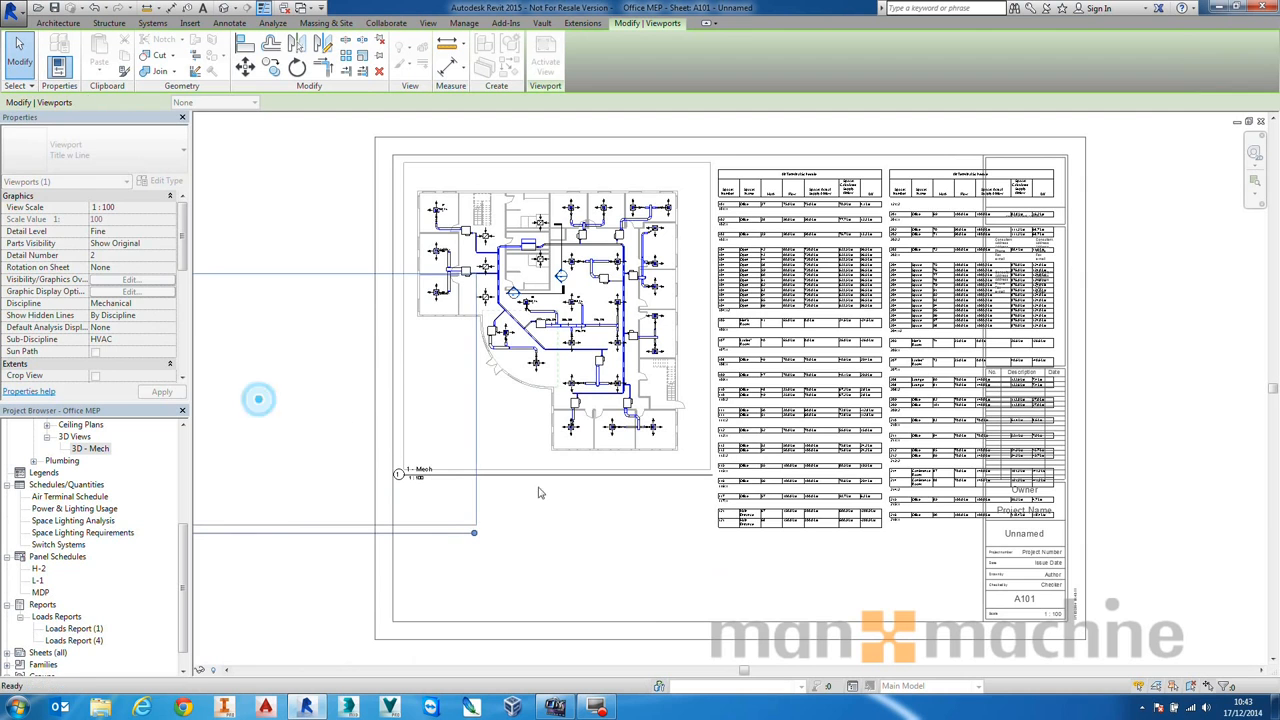
middle_click_drag(526, 519, 620, 463)
right_click(620, 463)
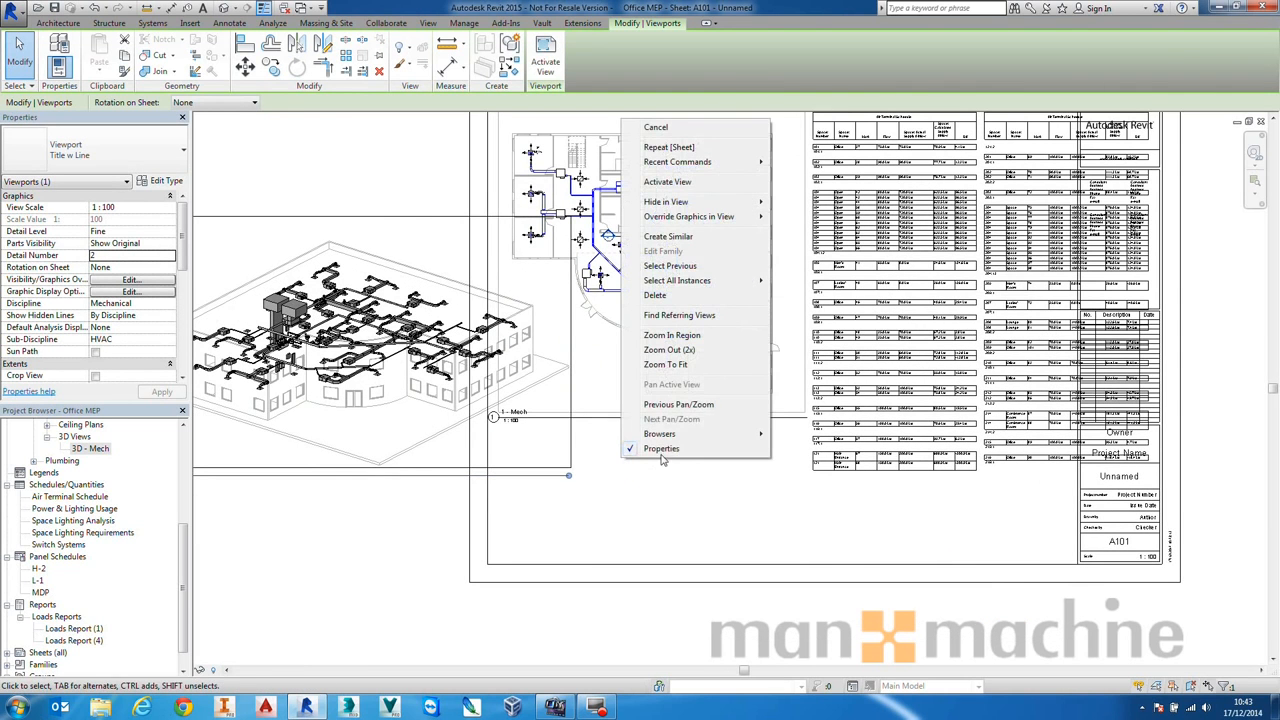
left_click(645, 125)
- Try a view scale of 1 : 50 for the 3D - Mech viewport
left_click(373, 230)
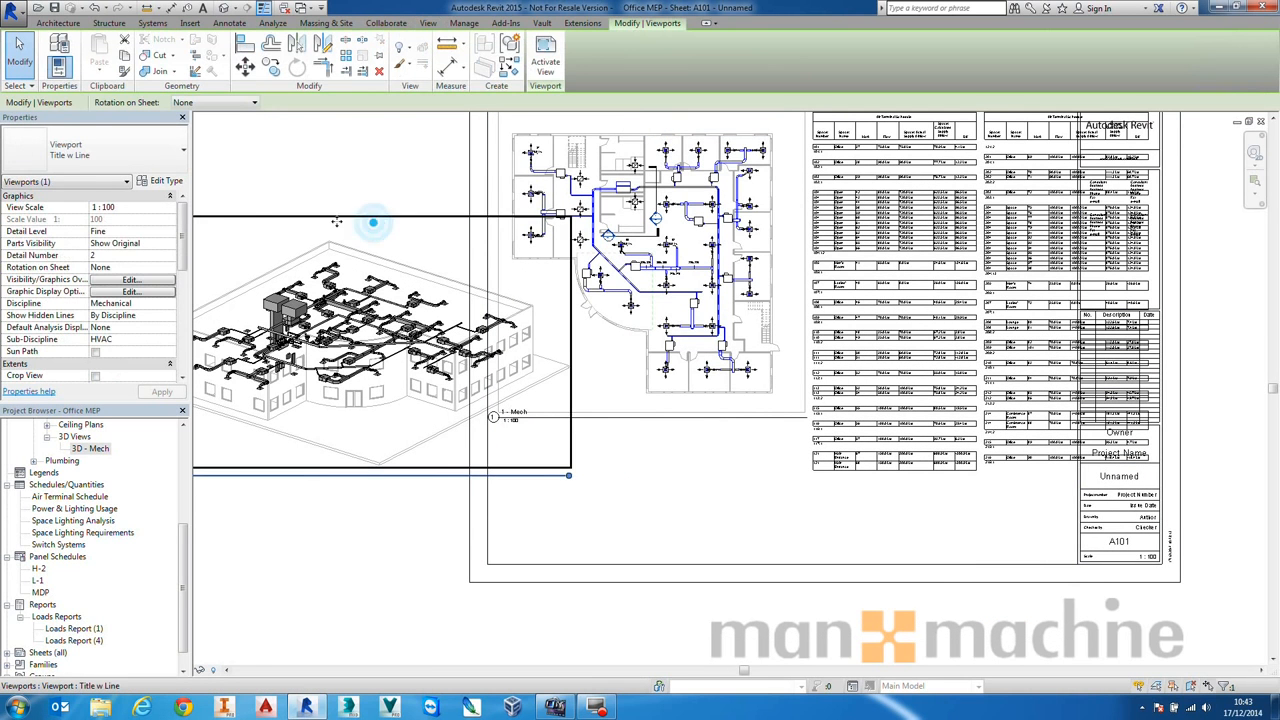
left_click(130, 207)
left_click(169, 207)
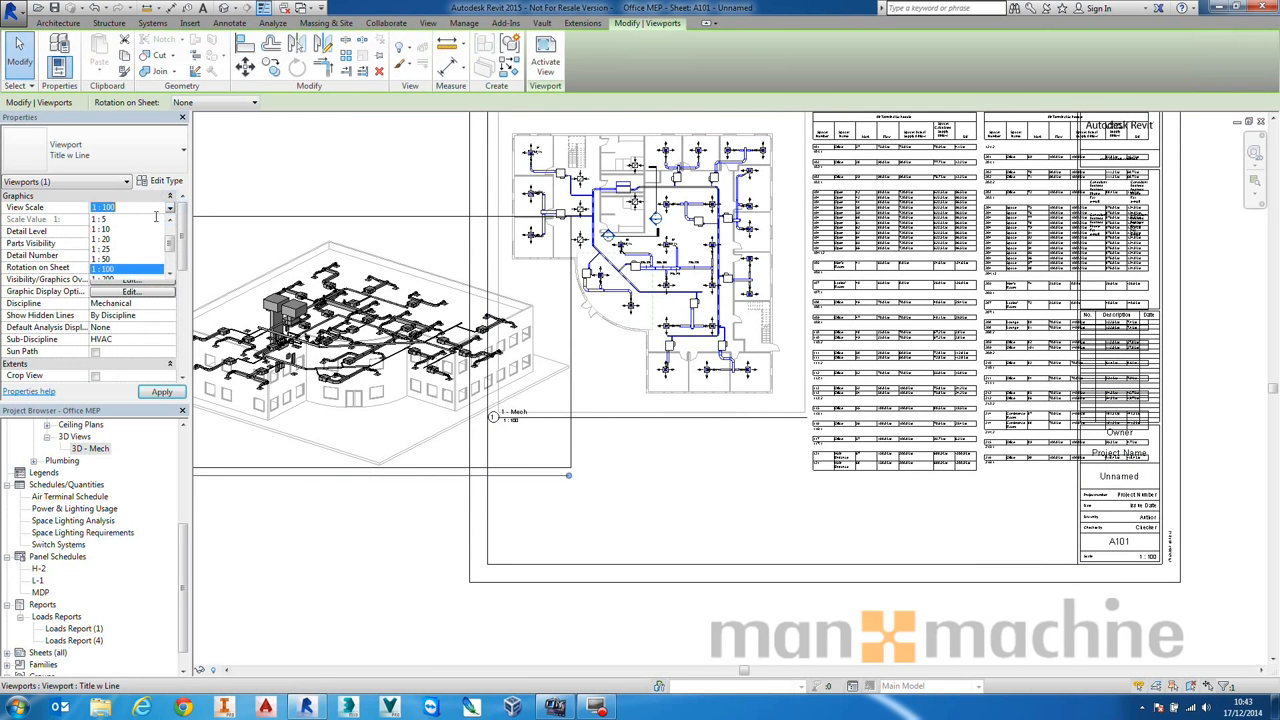
left_click(104, 259)
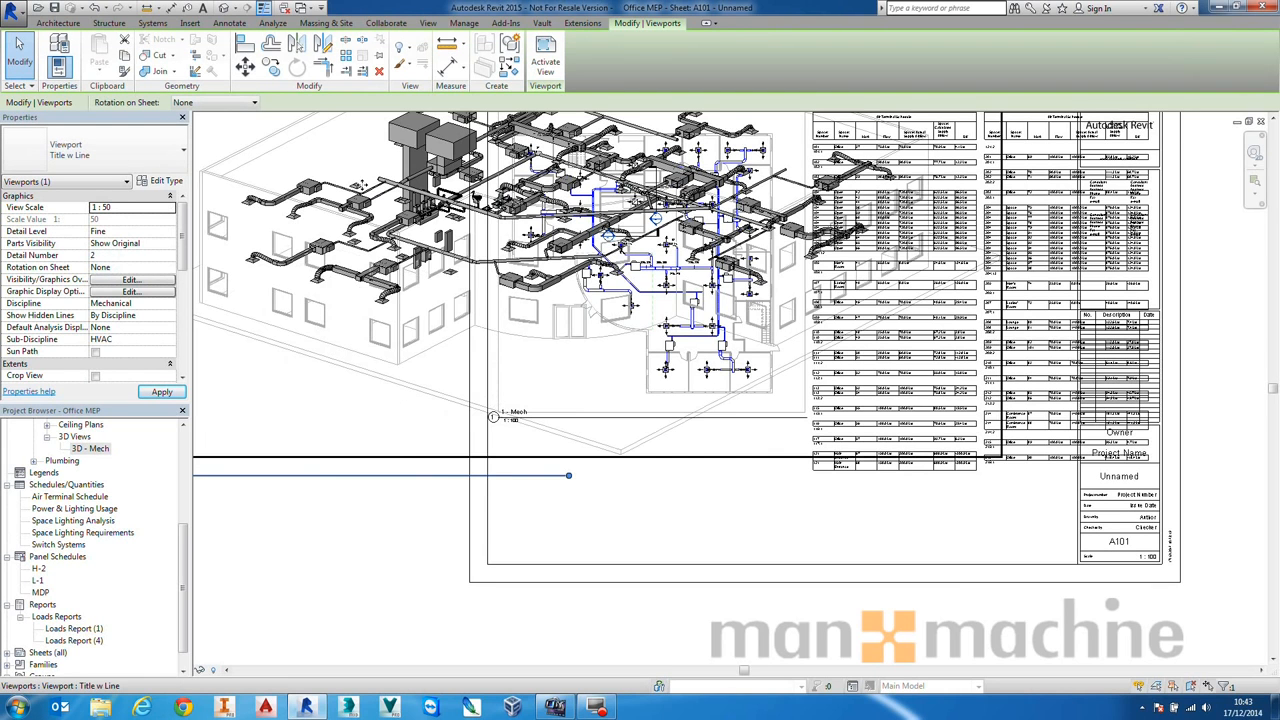
- Set the 3D - Mech viewport's view scale to 1 : 200
left_click(169, 207)
scroll(169, 230, "down", 2)
left_click(125, 268)
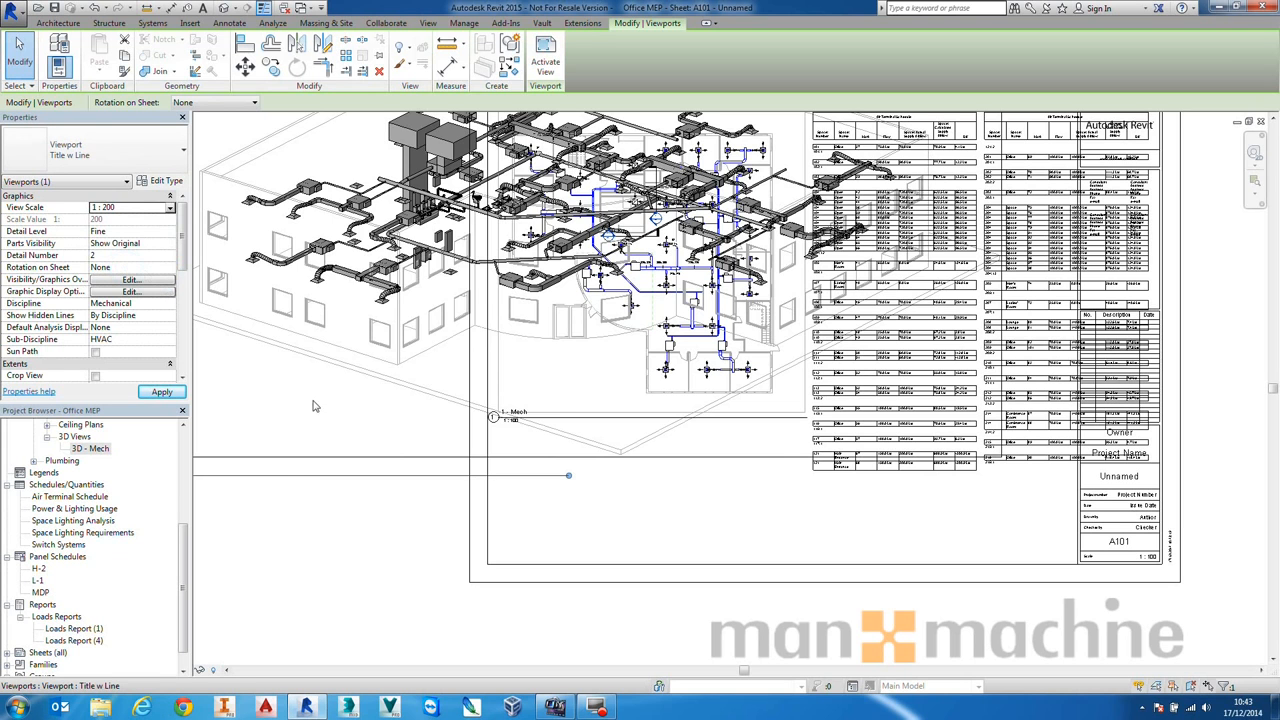
left_click(379, 516)
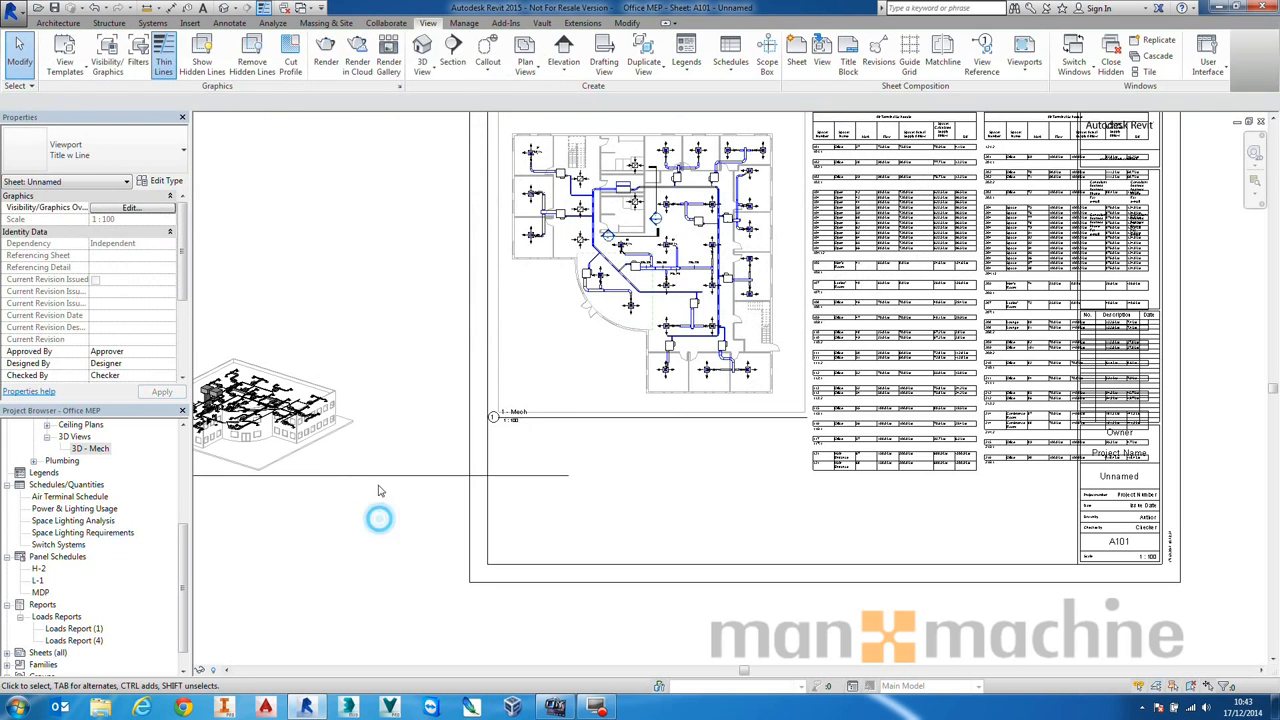
- Shorten the 3D - Mech viewport's title line to the view's width and move the viewport beneath the 1 - Mech plan
left_click(351, 409)
left_click_drag(567, 475, 355, 480)
left_click(386, 431)
left_click_drag(325, 410, 632, 466)
left_click(328, 326)
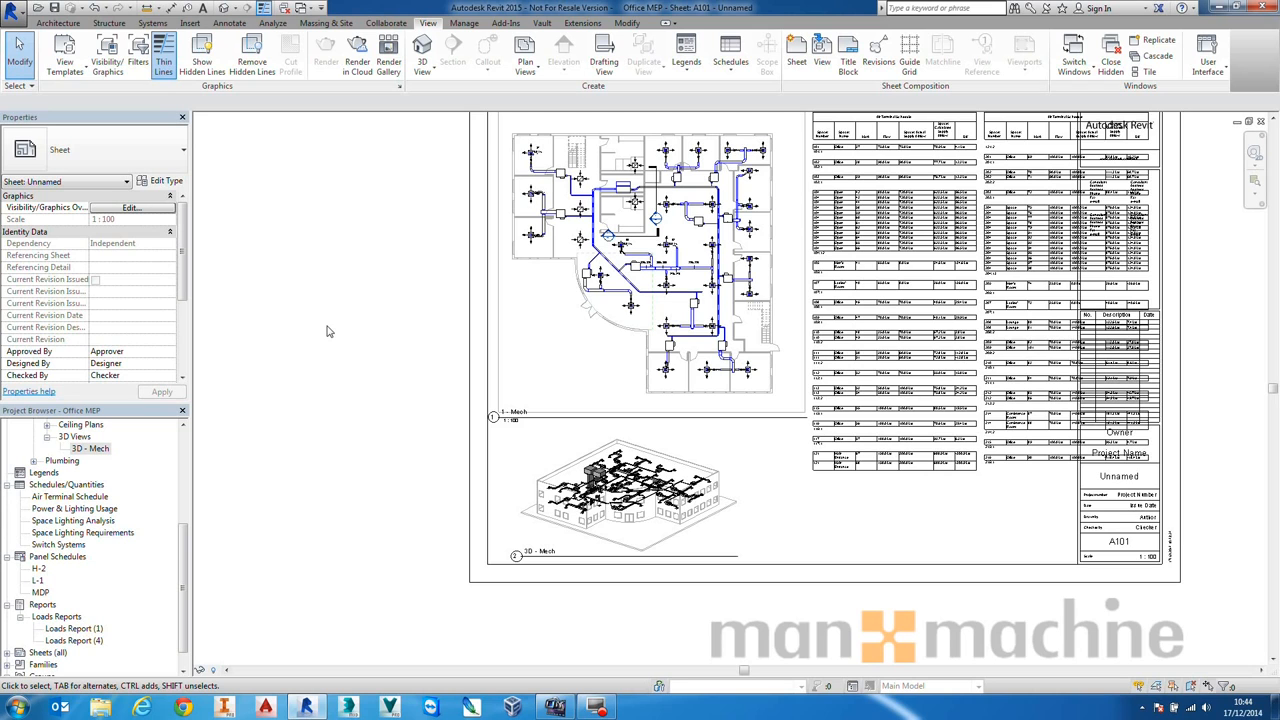
left_click(601, 711)
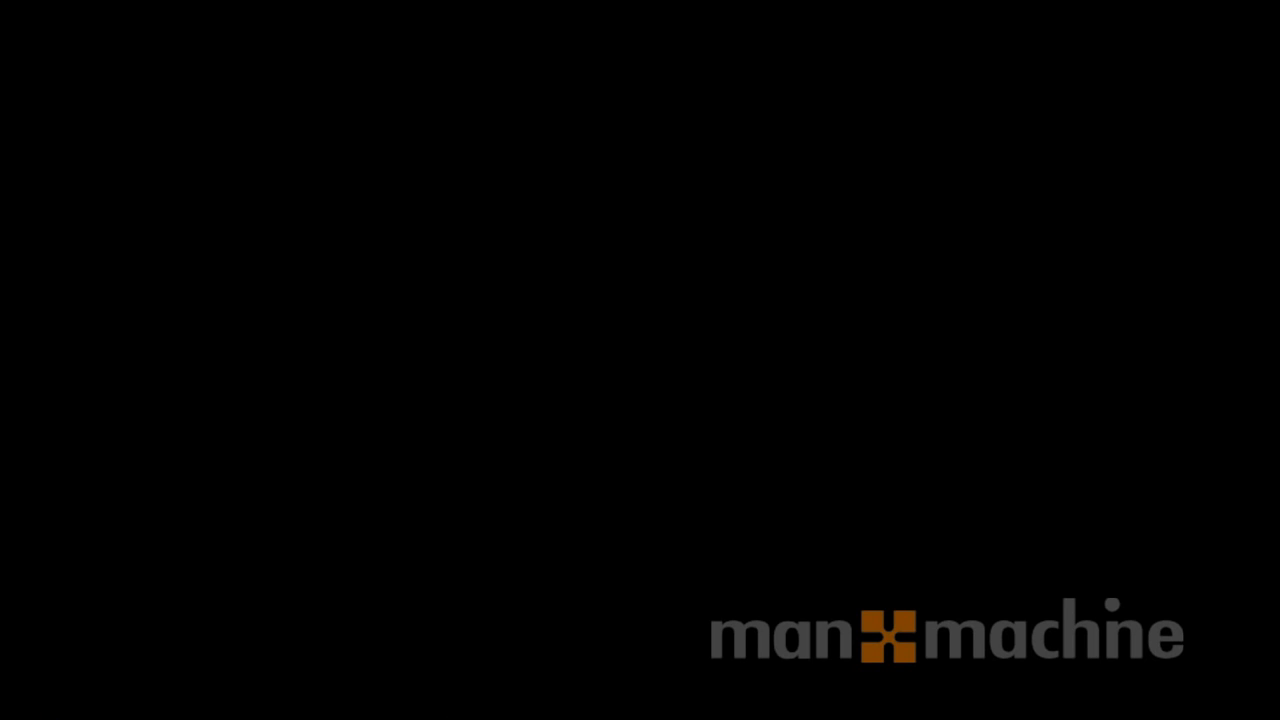